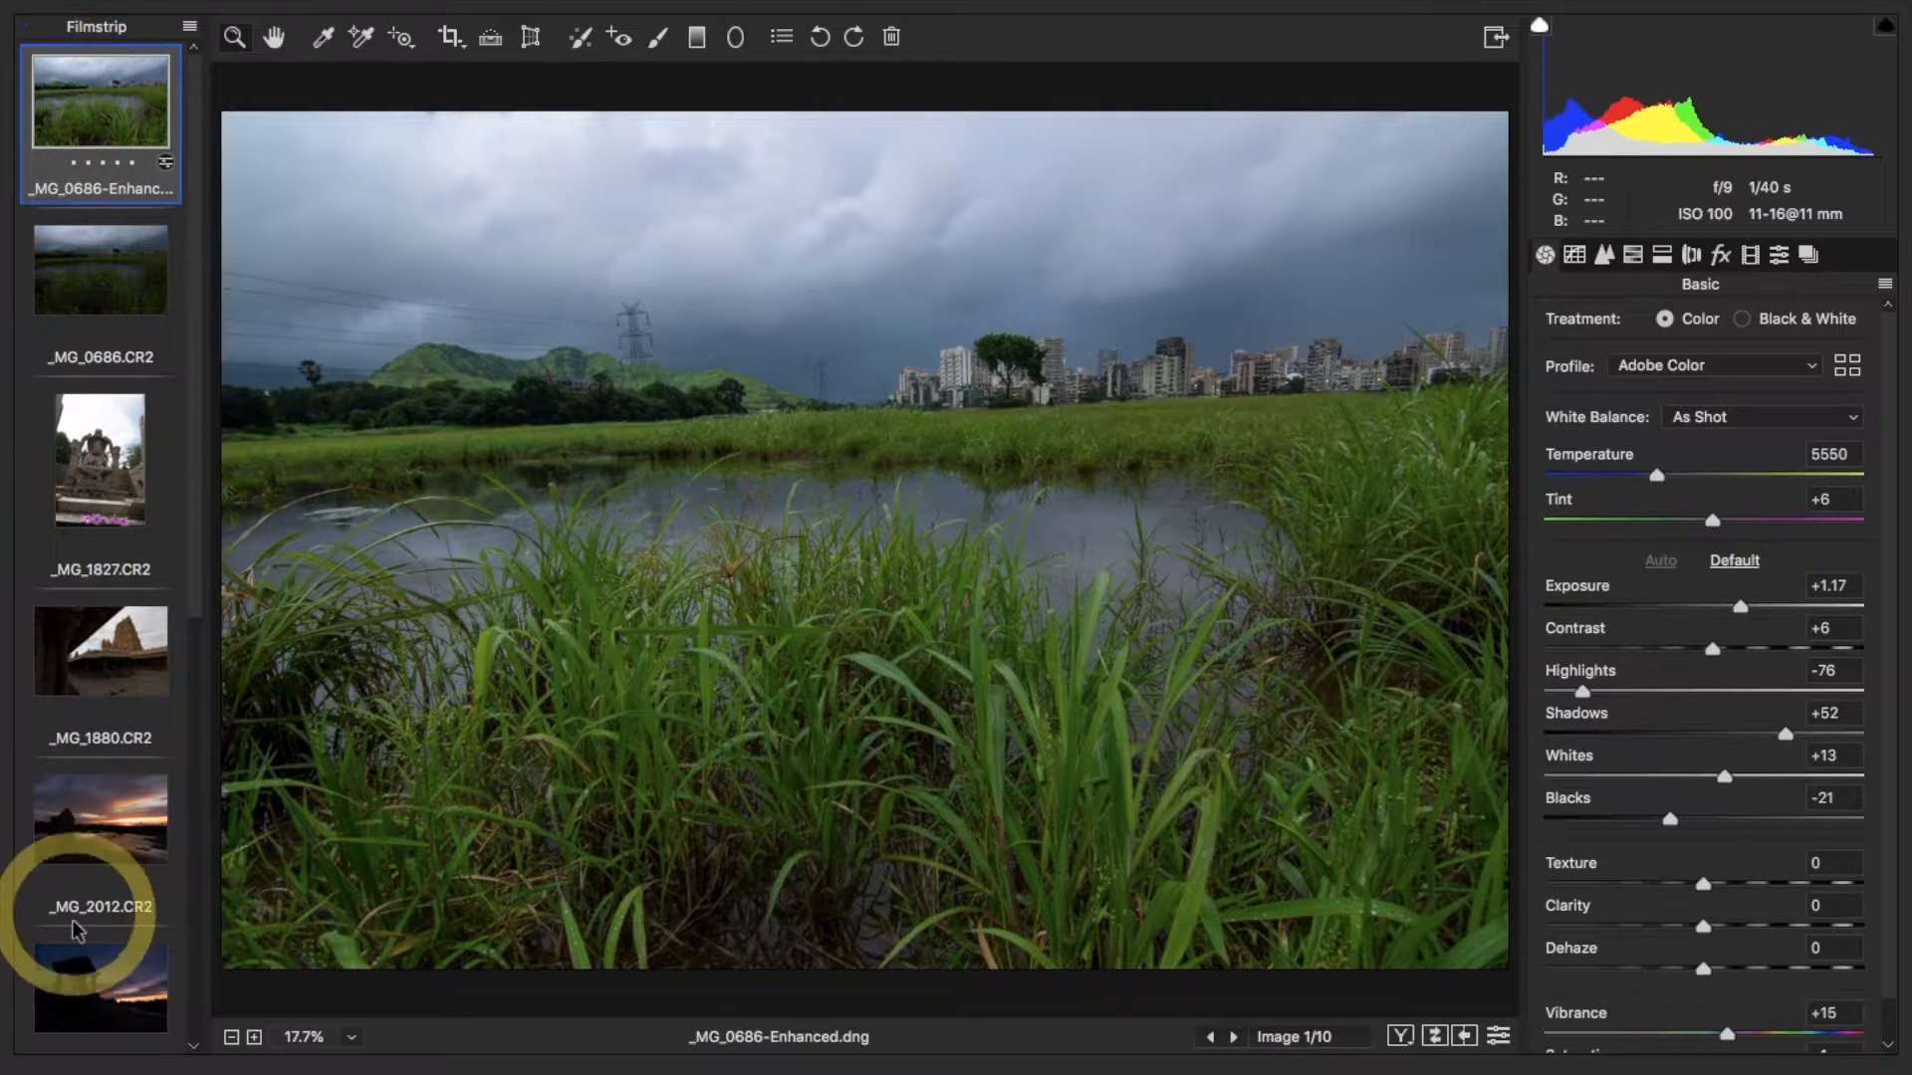
# Browse several photos in the filmstrip, returning to _MG_0686-Enhanced.dng
pyautogui.moveTo(195, 108)
pyautogui.mouseDown()
pyautogui.moveTo(205, 256)
pyautogui.moveTo(205, 99)
pyautogui.mouseUp()
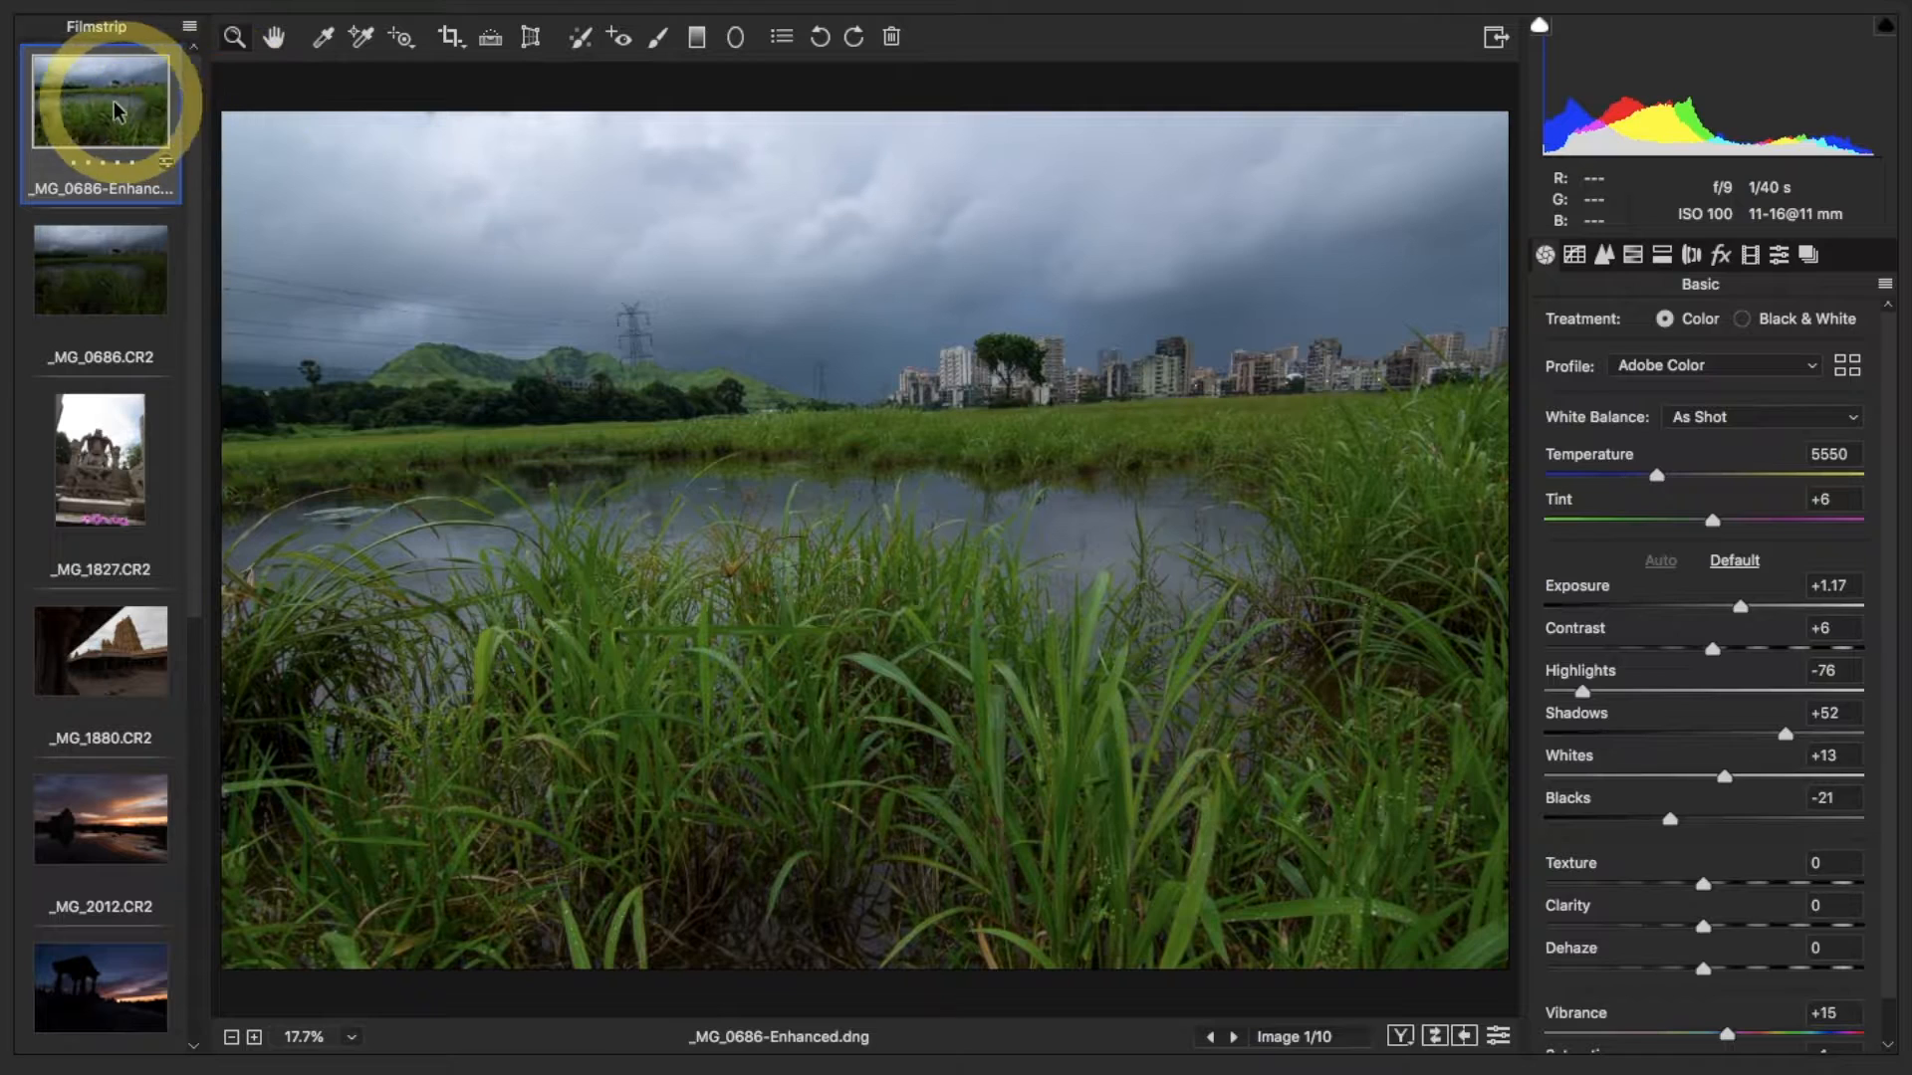
pyautogui.scroll(-4, 93, 737)
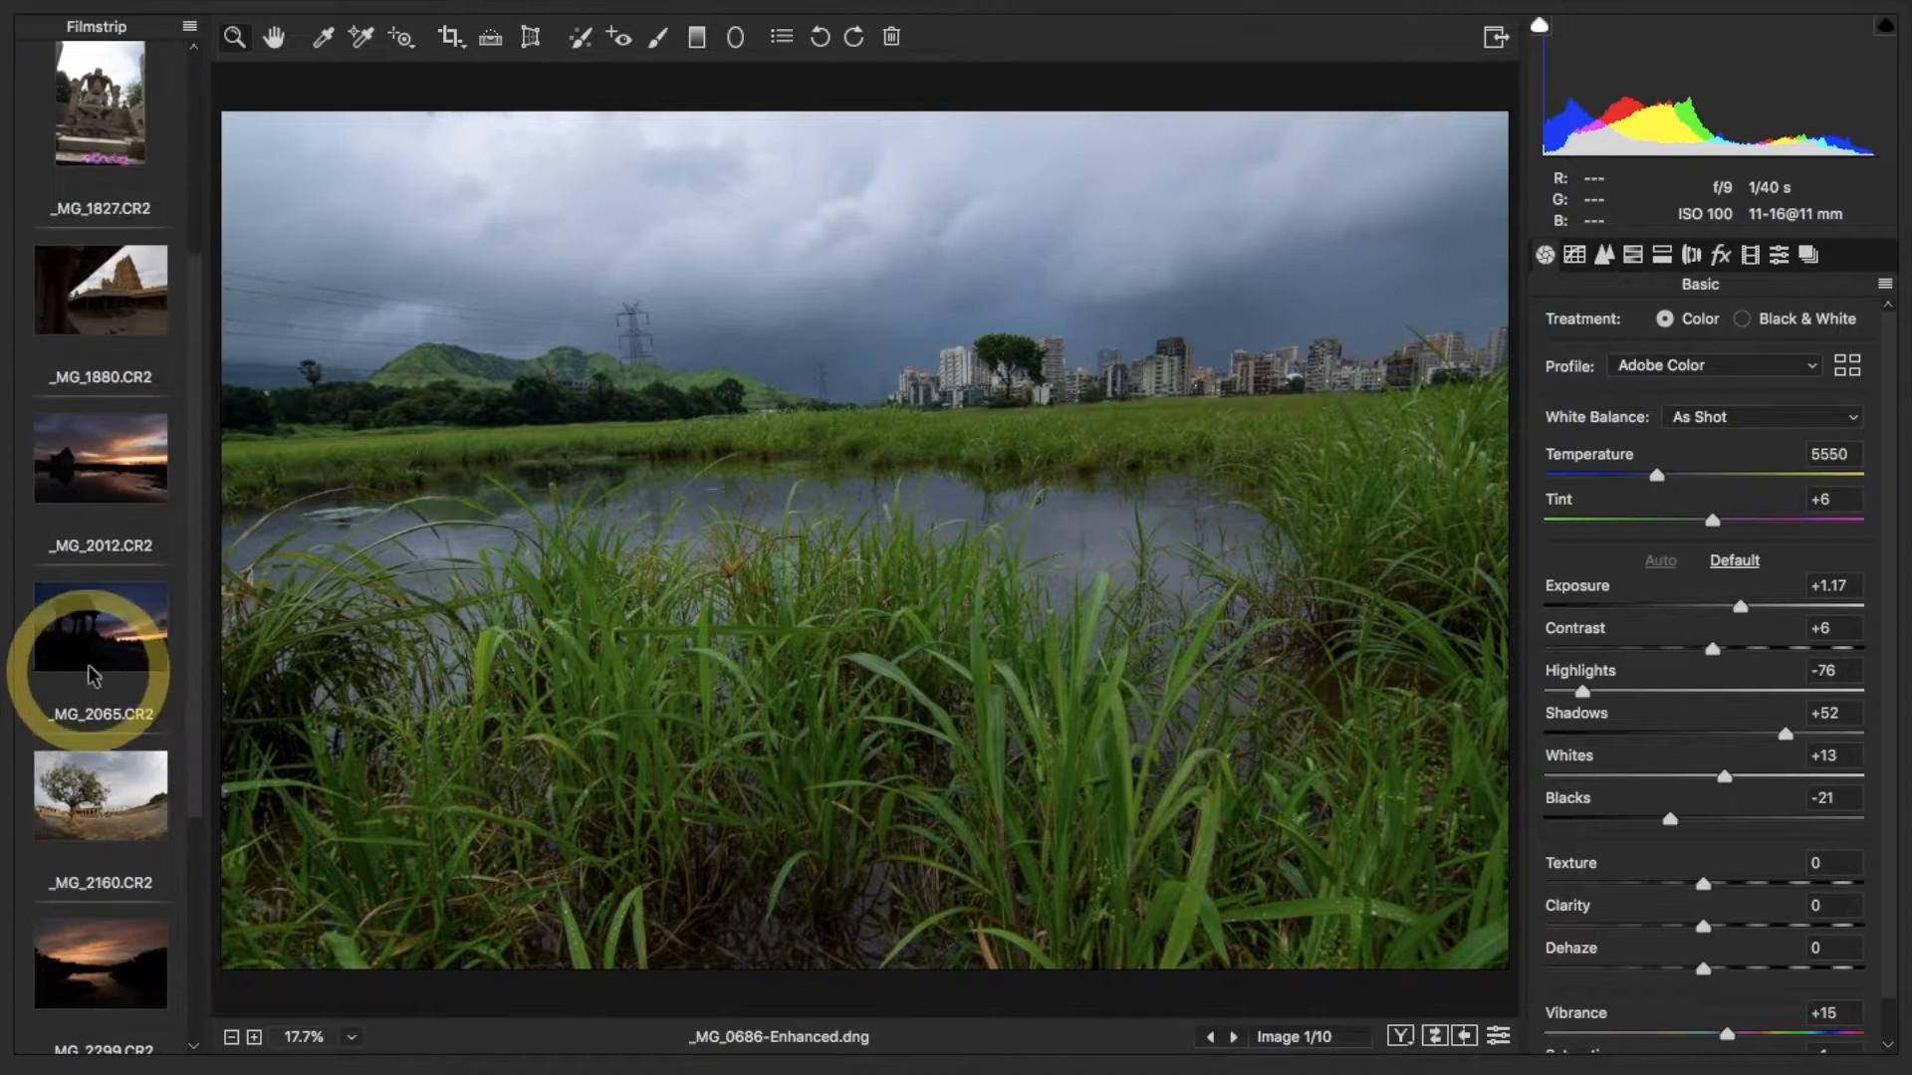
pyautogui.scroll(4, 89, 658)
pyautogui.click(106, 290)
pyautogui.click(117, 404)
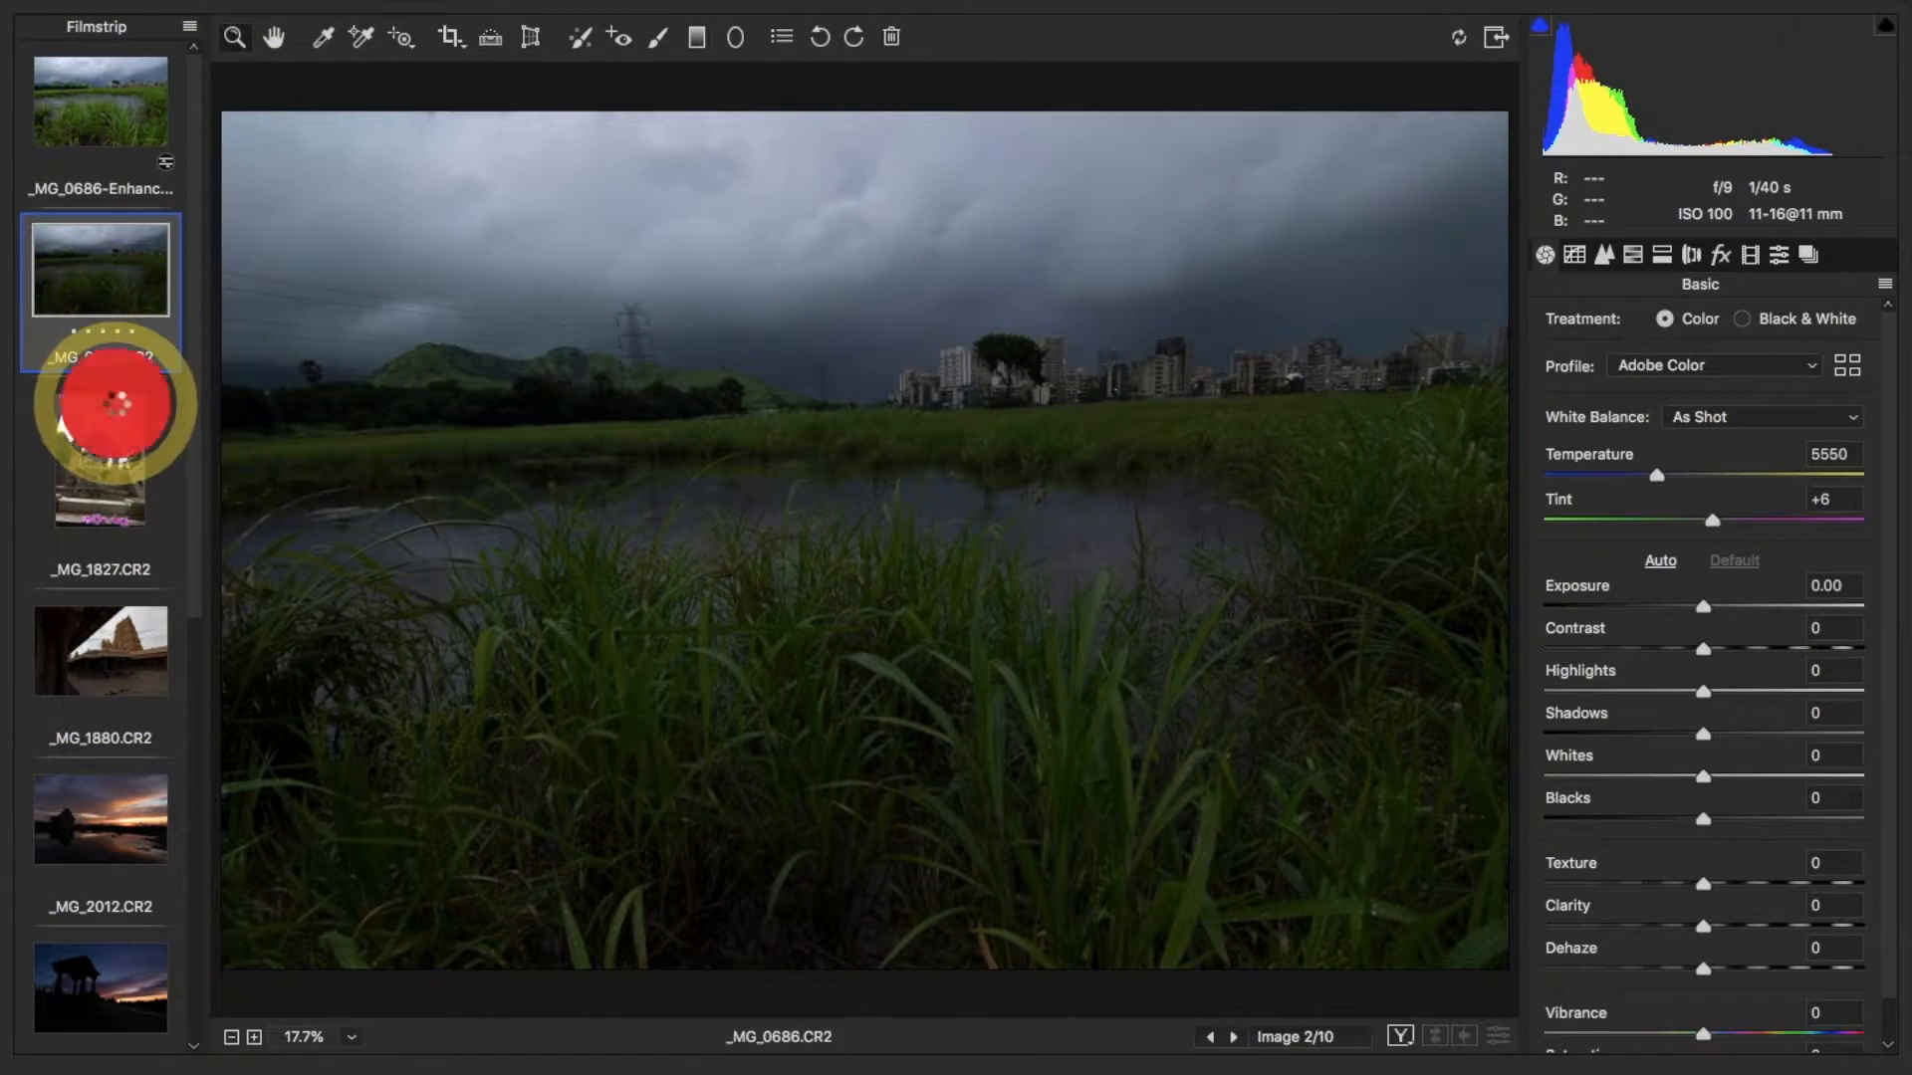
pyautogui.click(107, 648)
pyautogui.click(106, 789)
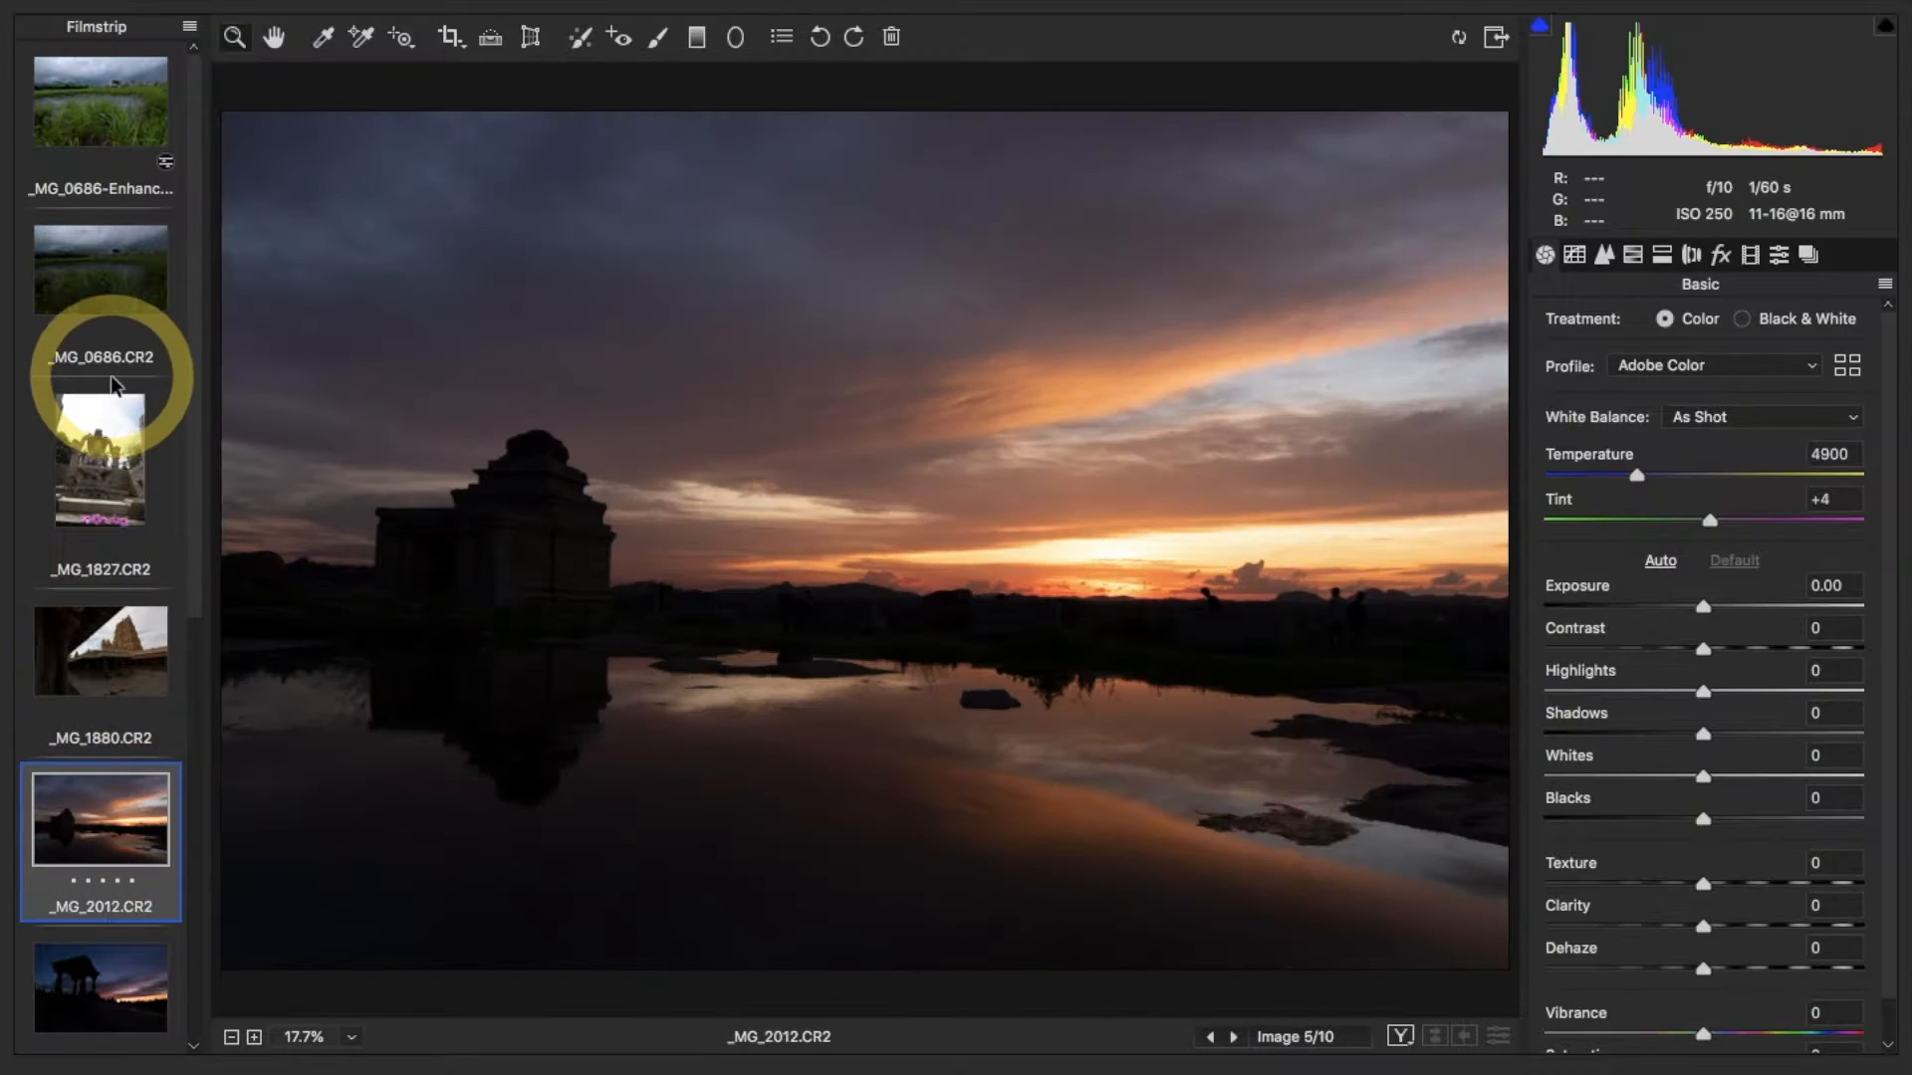
pyautogui.click(146, 111)
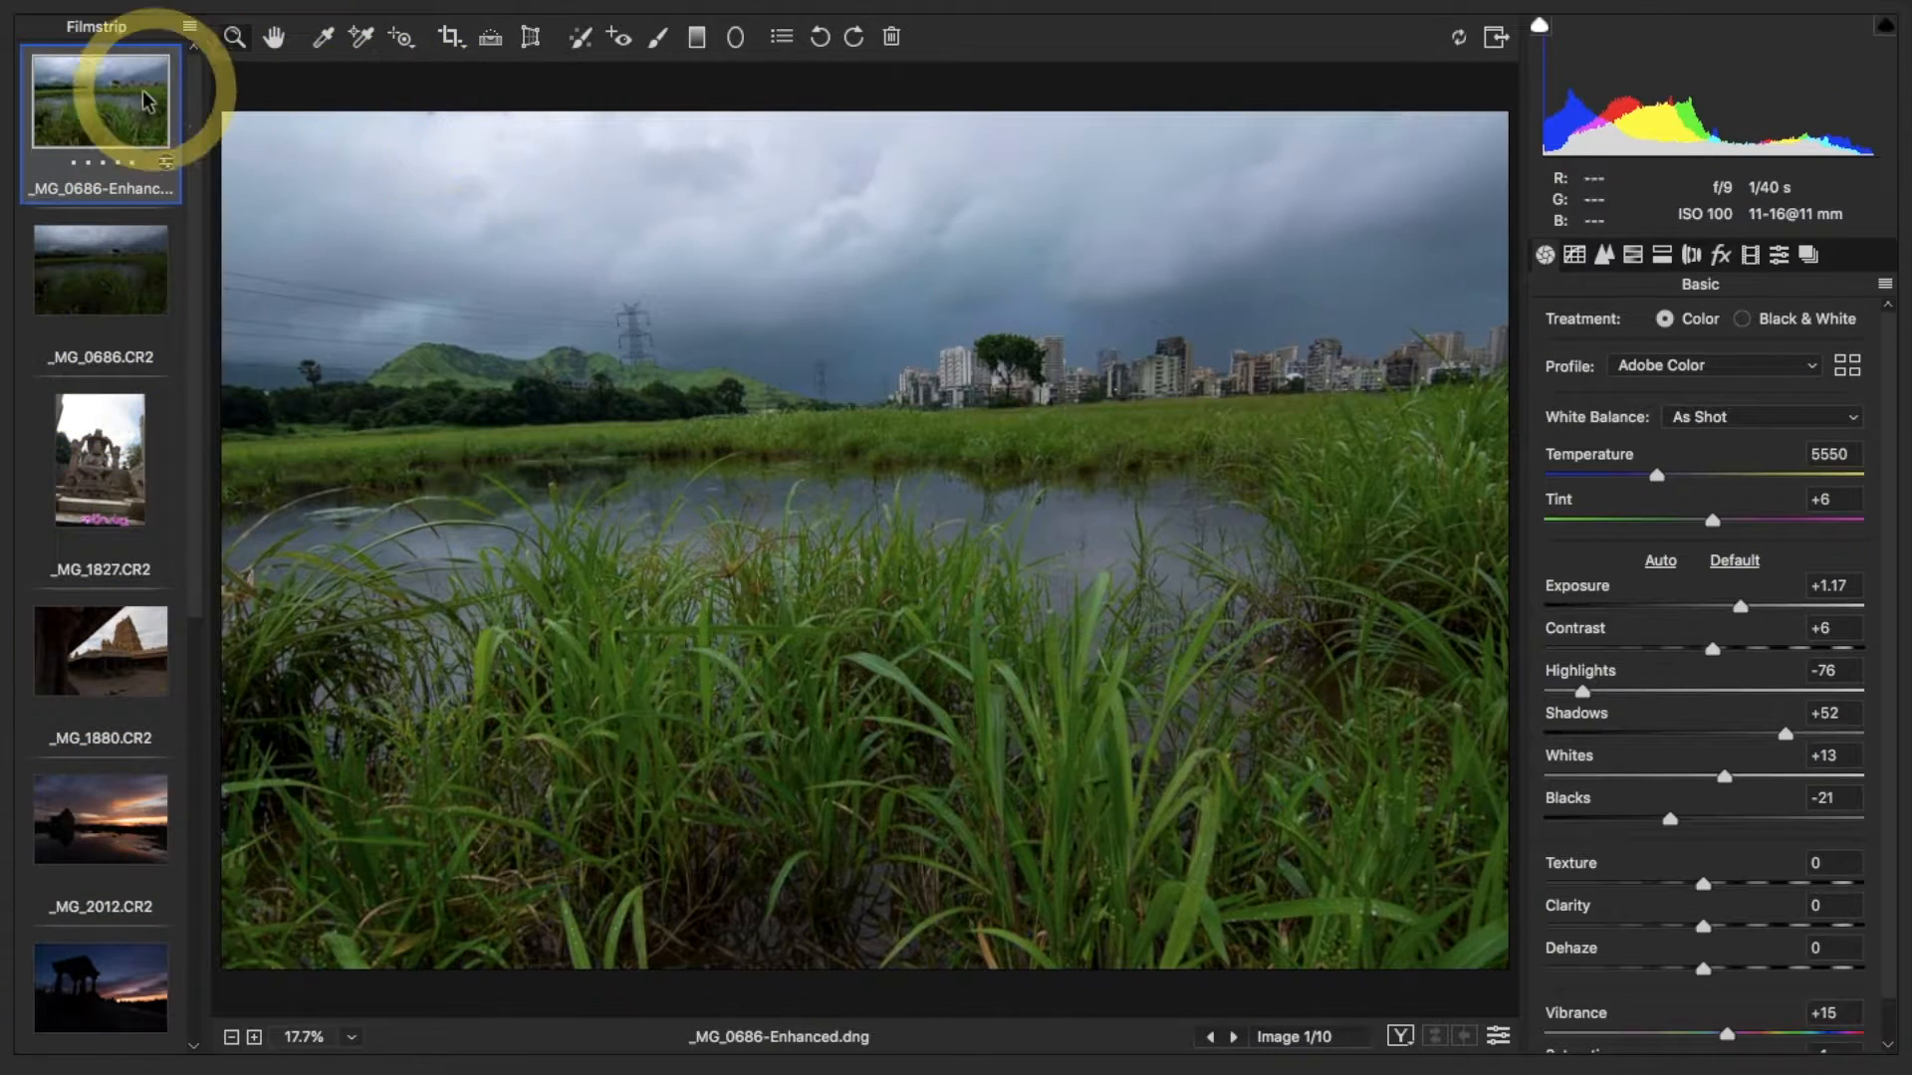
pyautogui.click(84, 98)
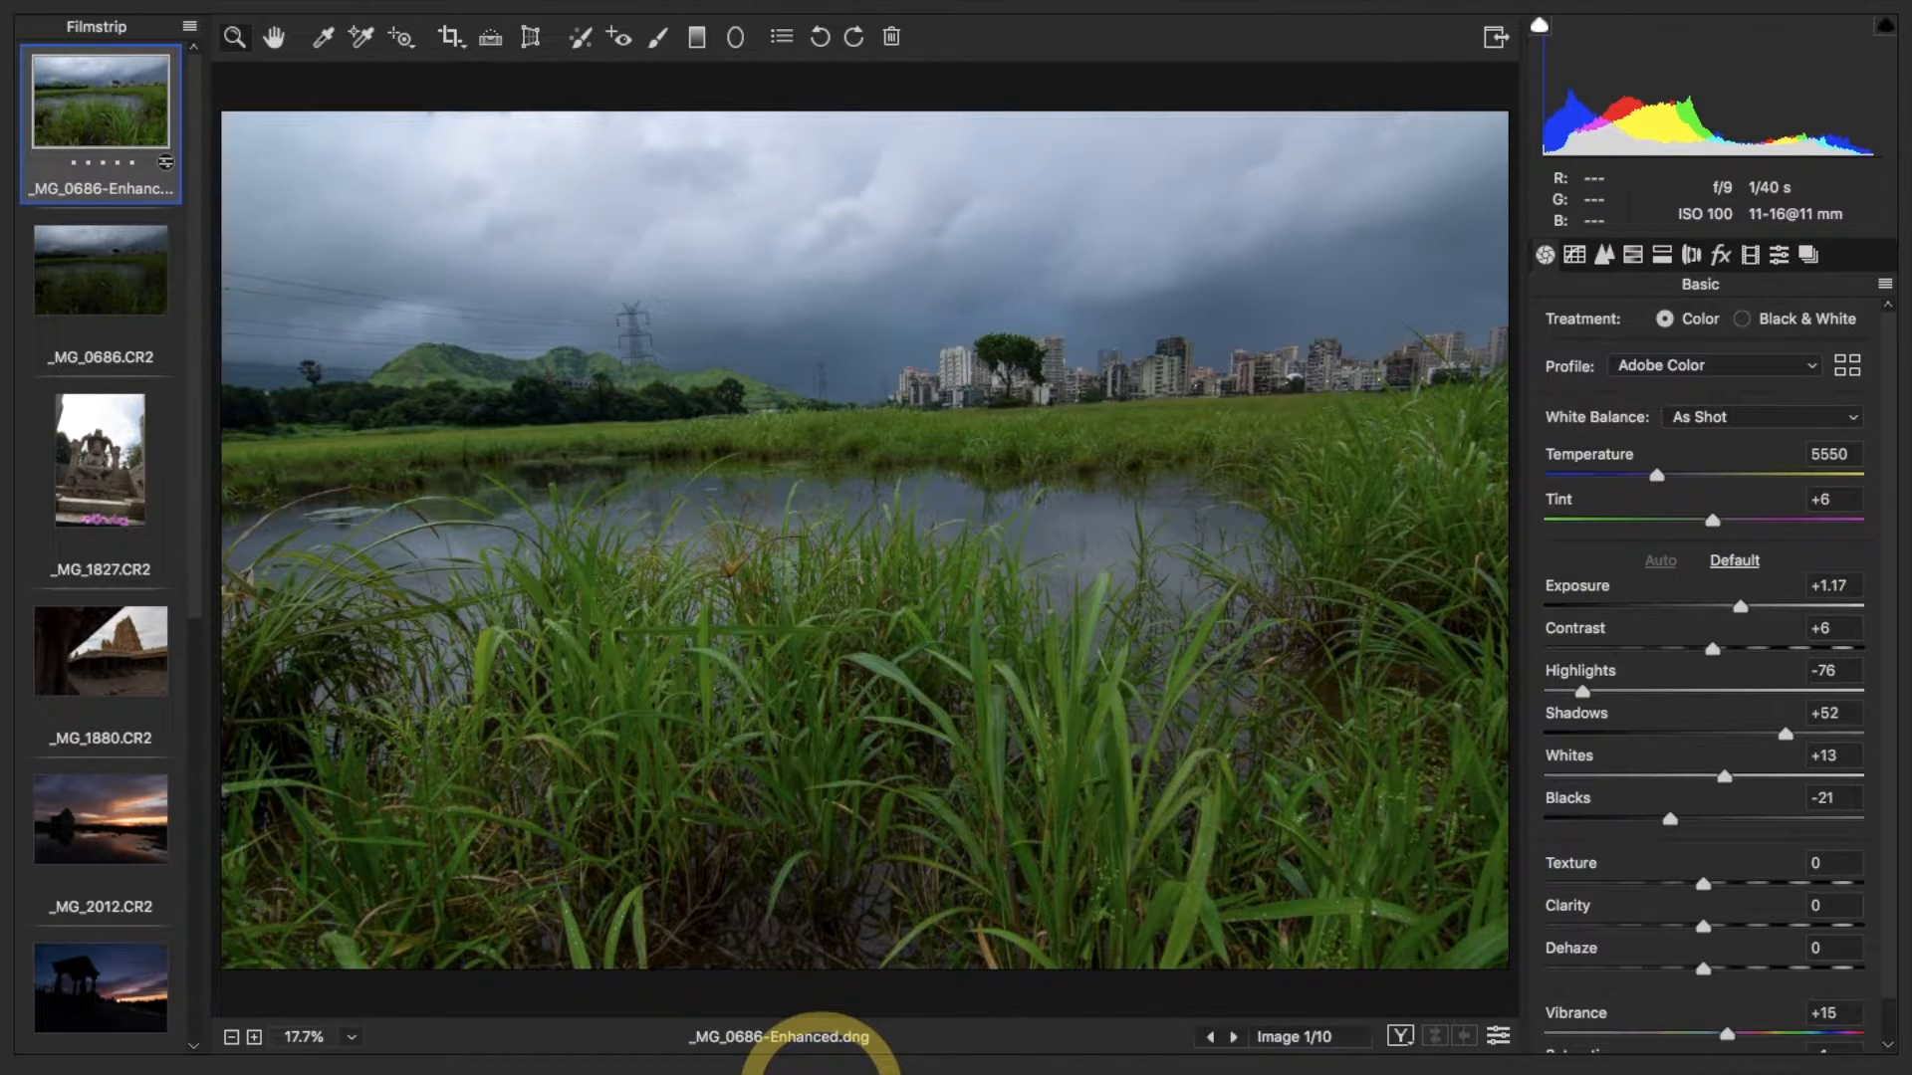
# Review the available color spaces in the workflow options, keep Adobe RGB (1998), and accept the settings
pyautogui.click(819, 1040)
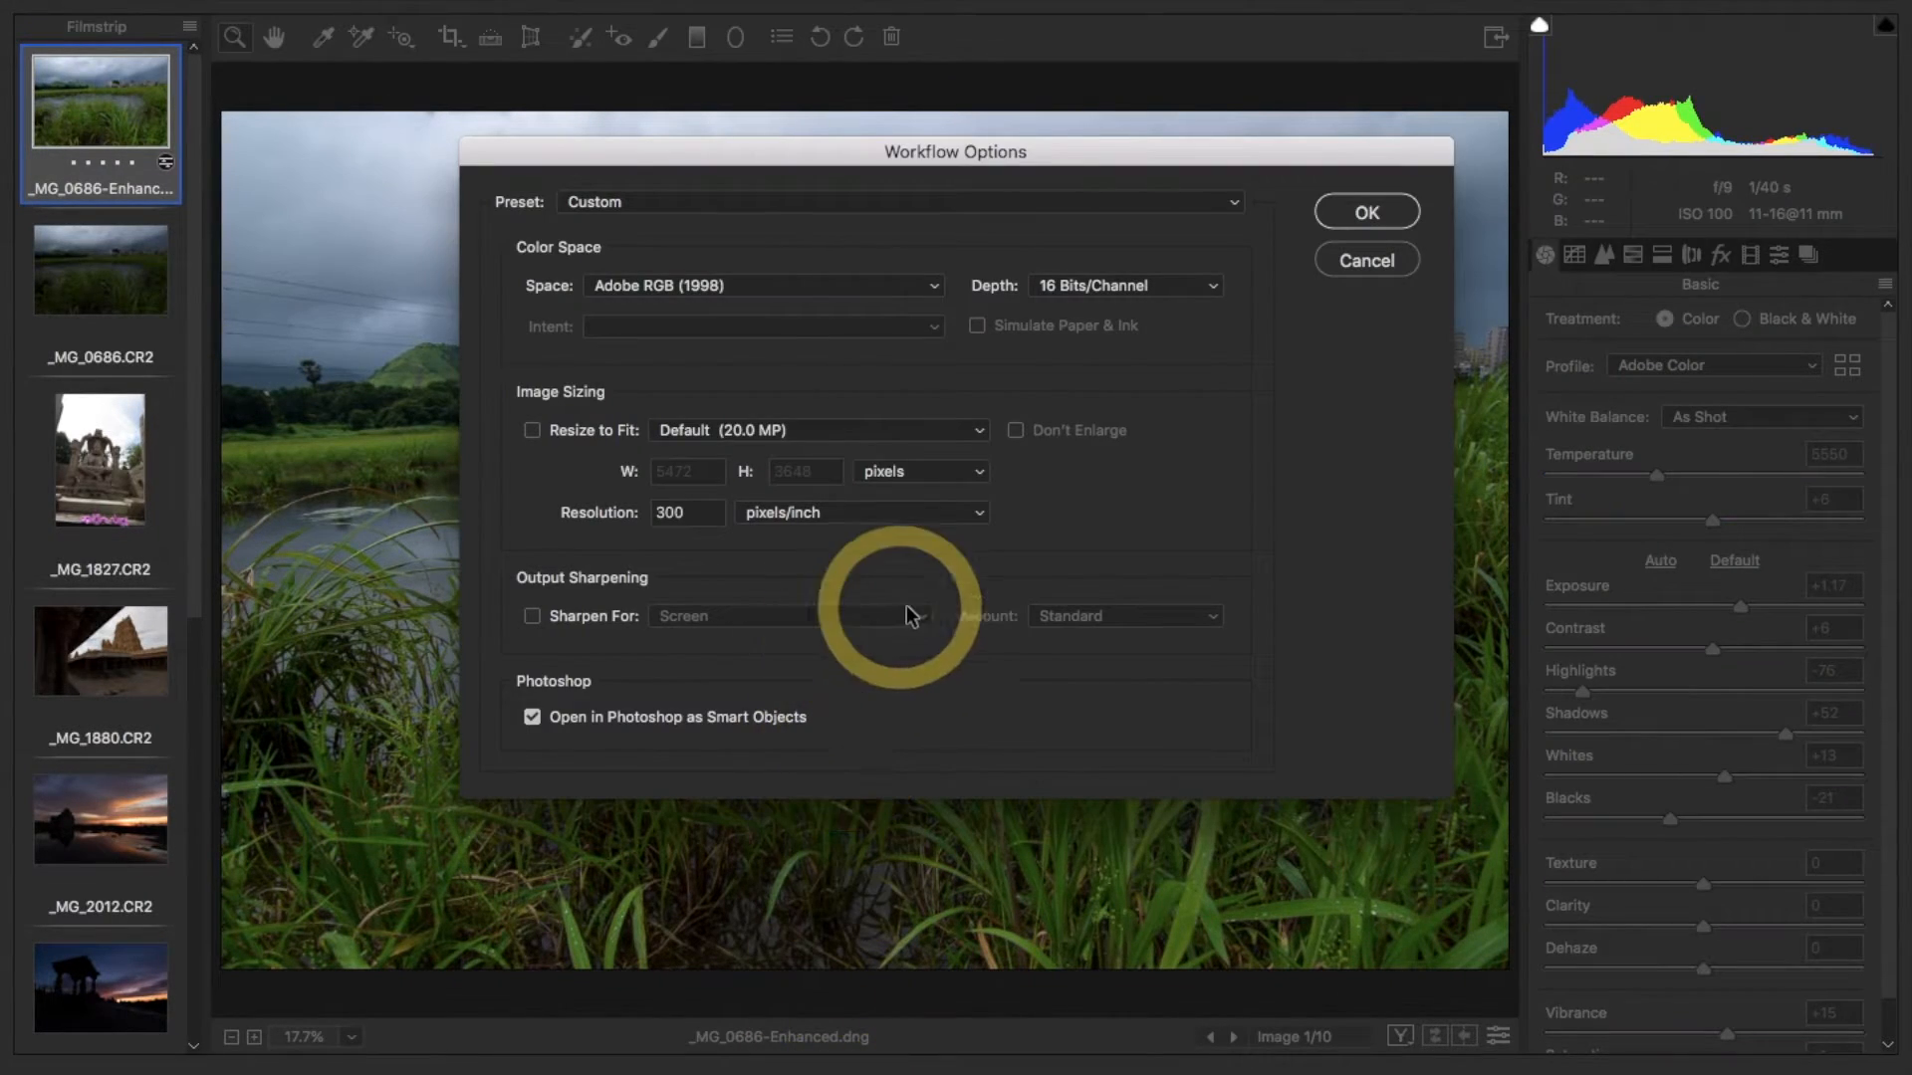
pyautogui.click(627, 287)
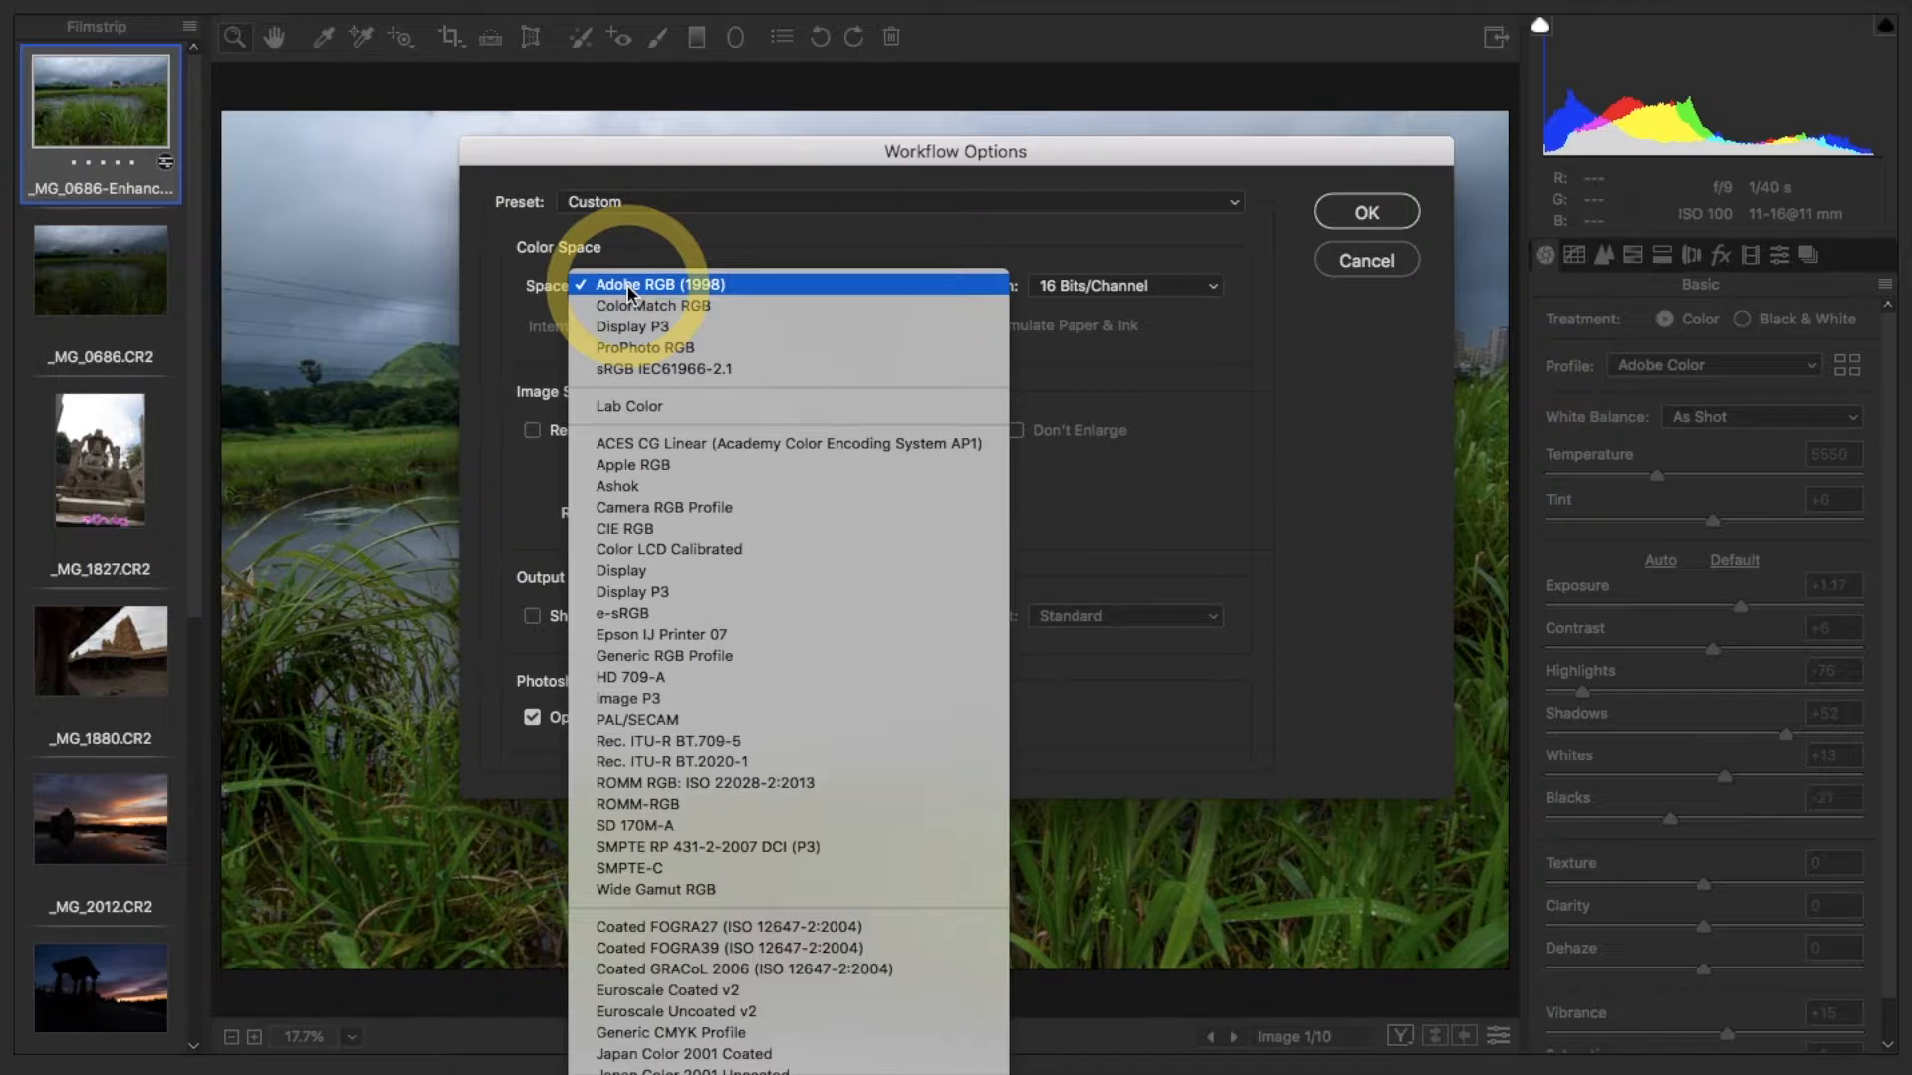
pyautogui.click(627, 285)
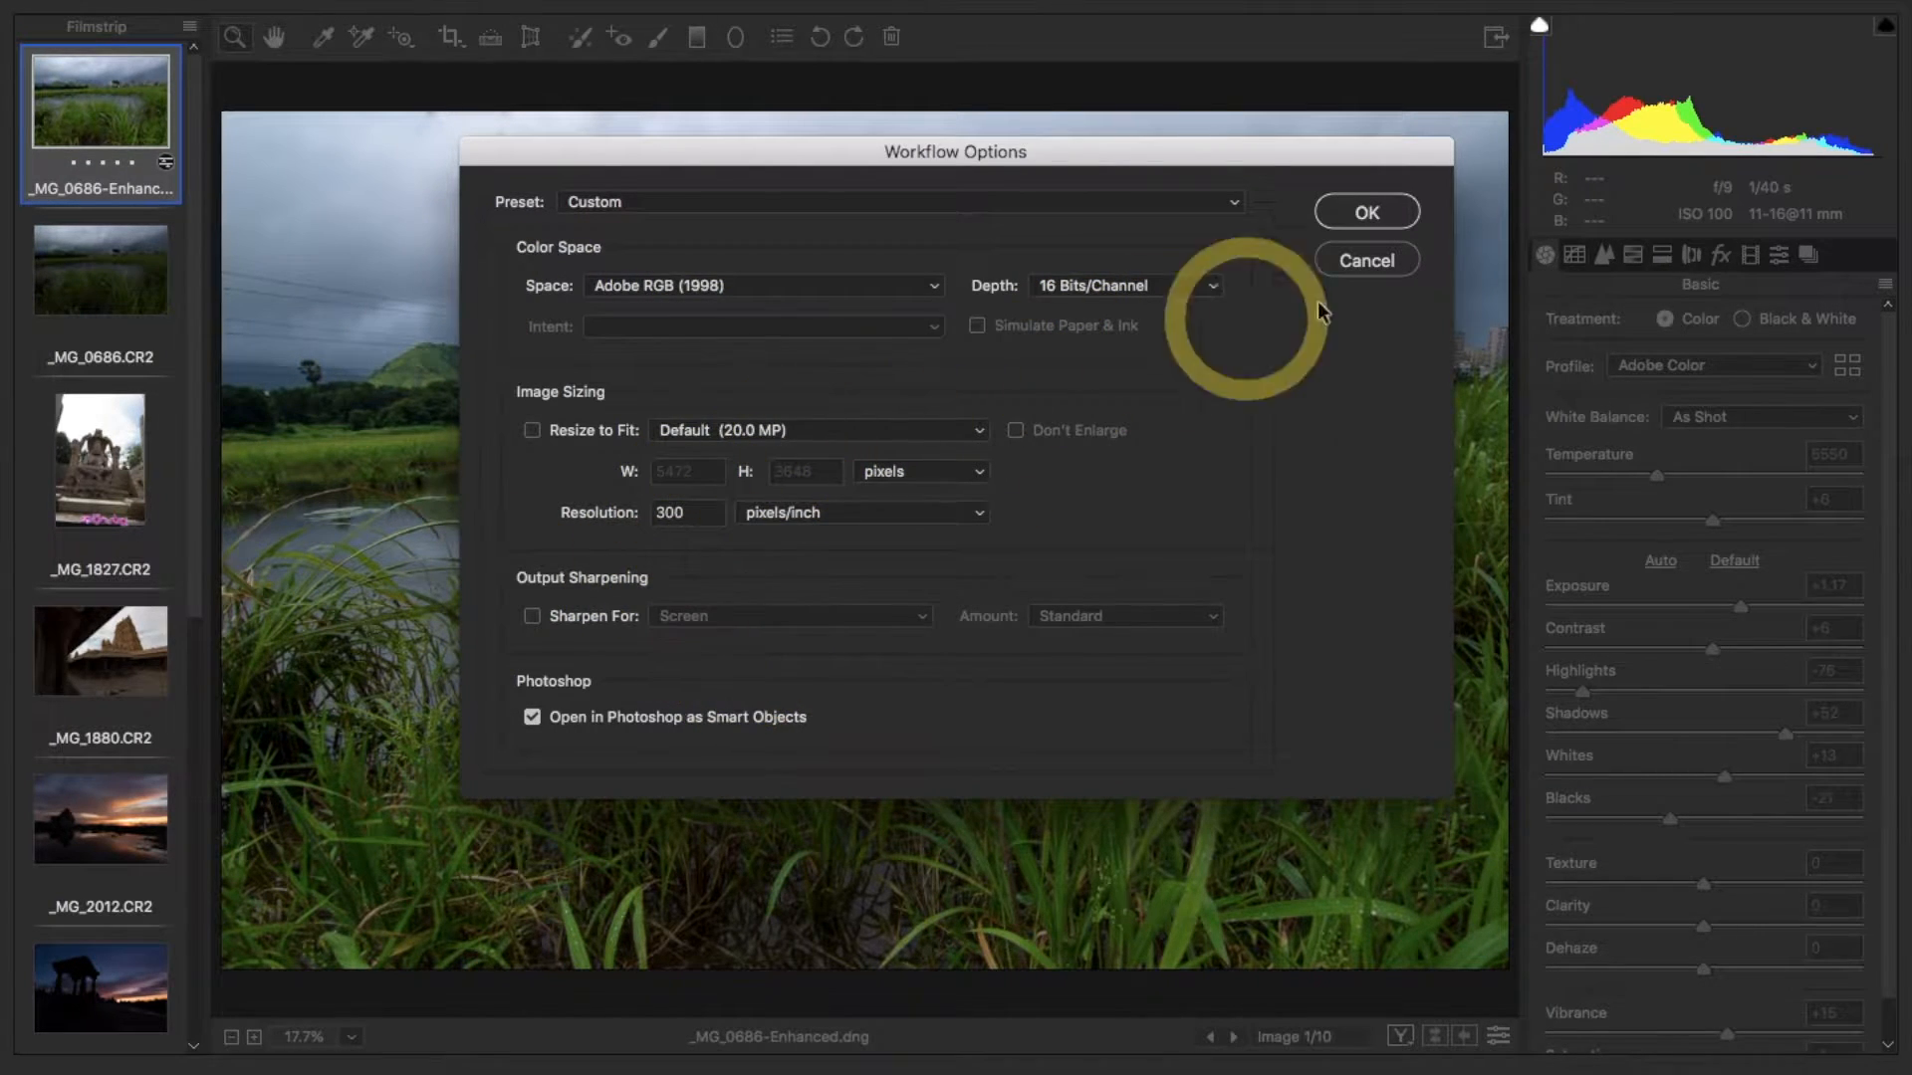
pyautogui.click(1369, 213)
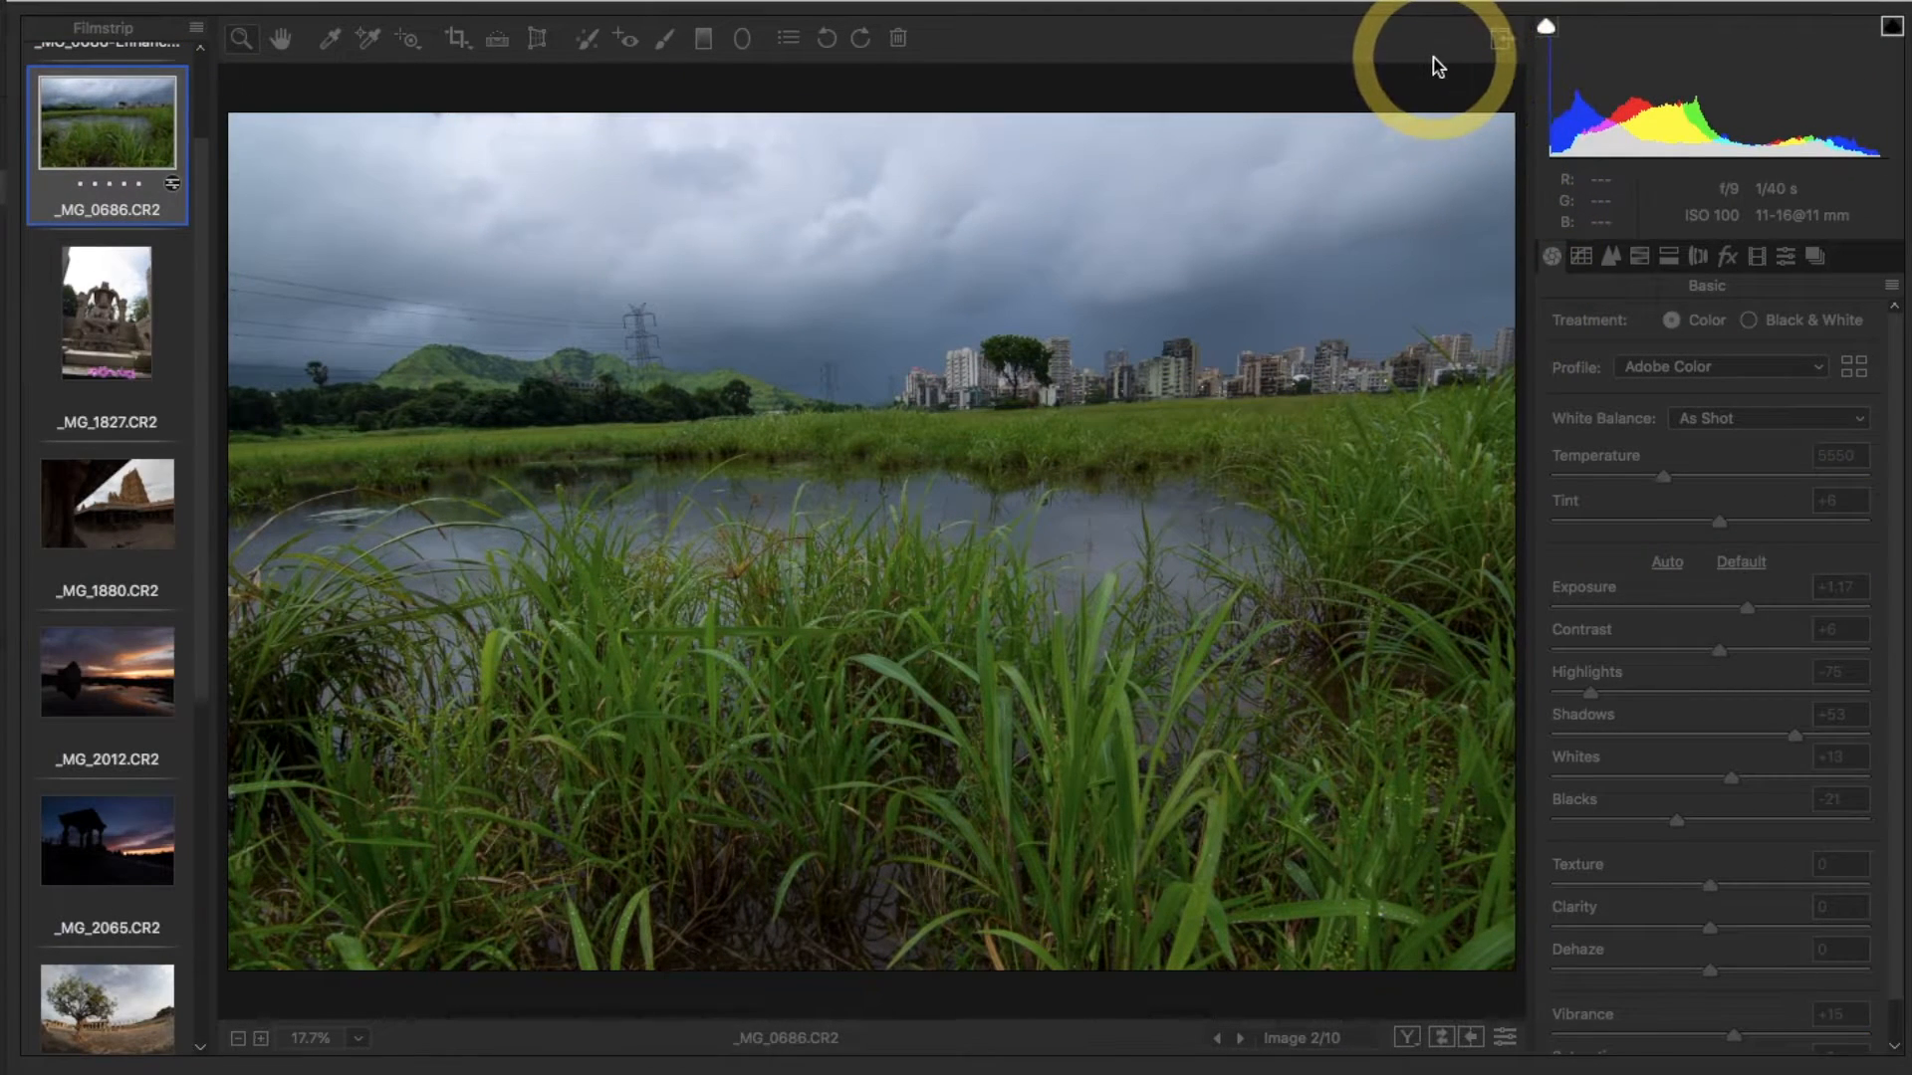
# Reset the Basic adjustments of _MG_0686.CR2 to default and create an enhanced DNG of it with Enhance Details
pyautogui.click(1433, 59)
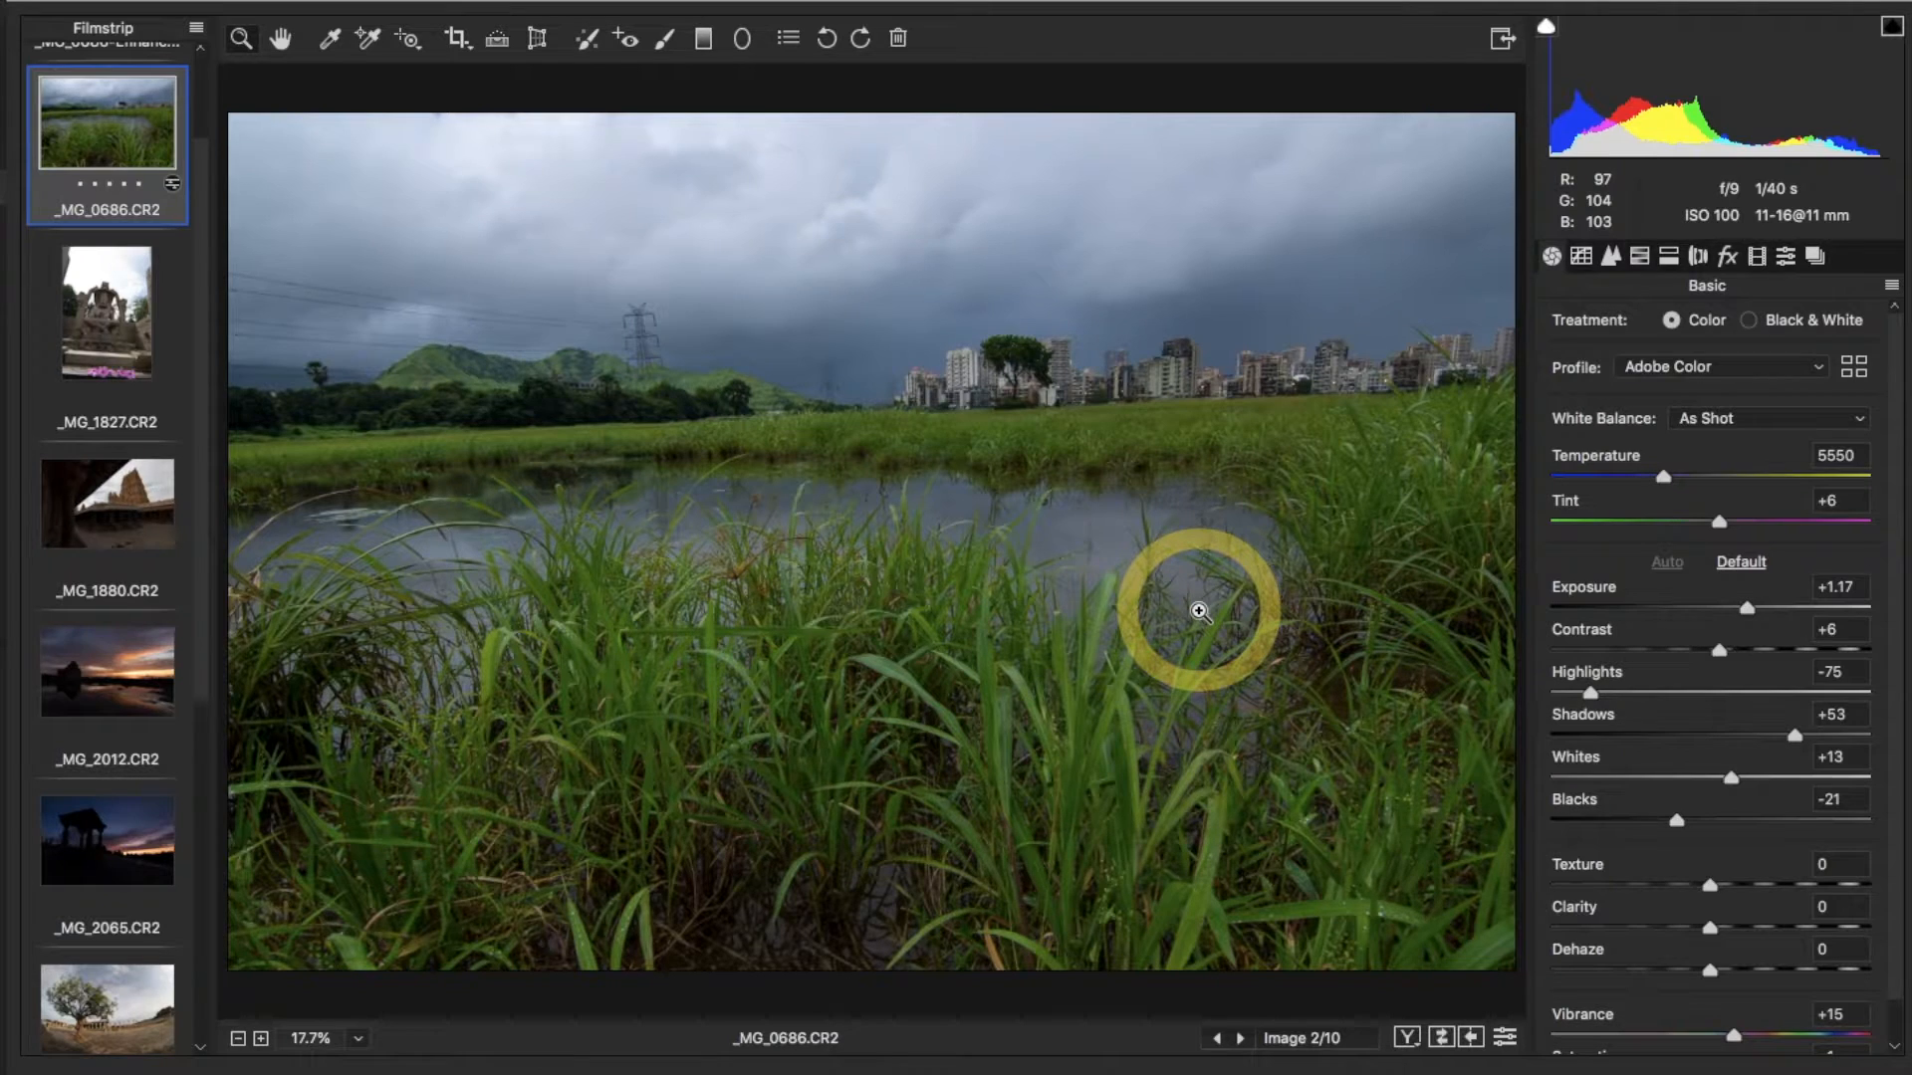
pyautogui.click(1742, 564)
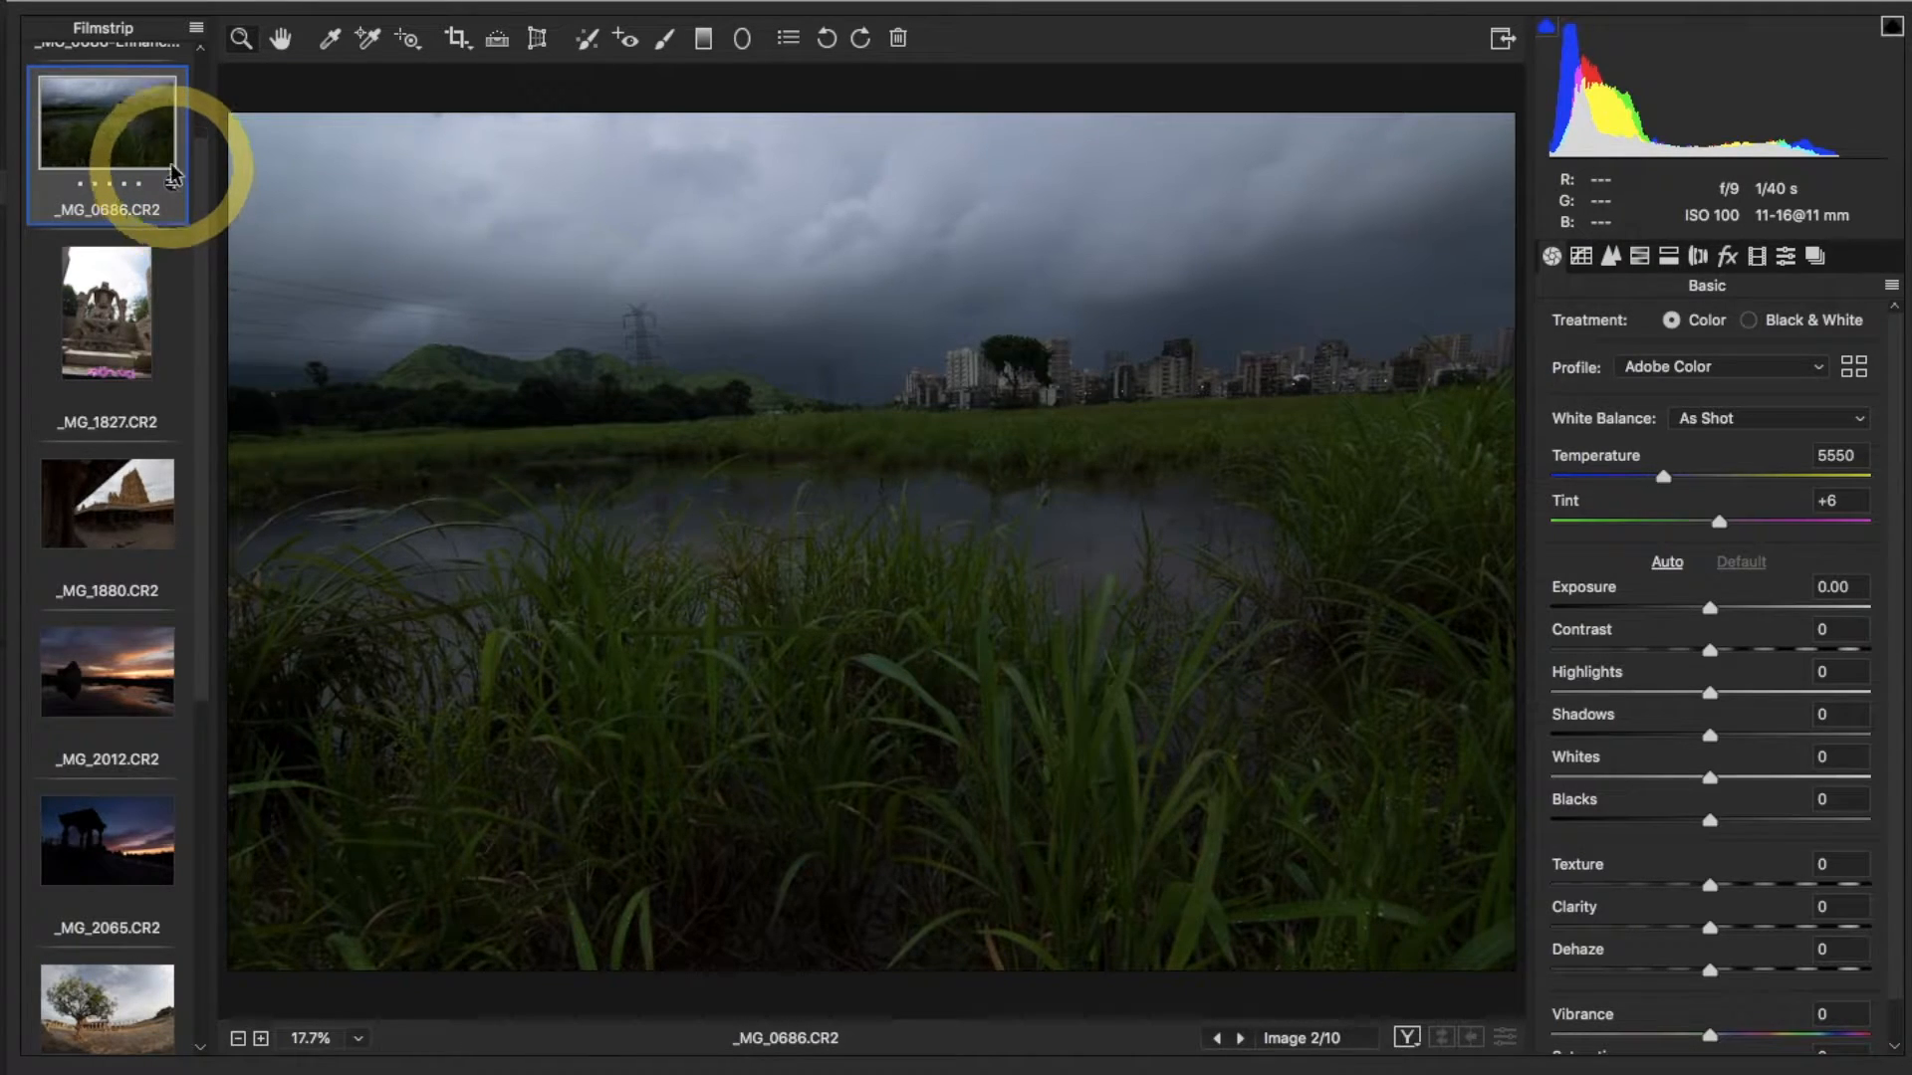
pyautogui.click(199, 33)
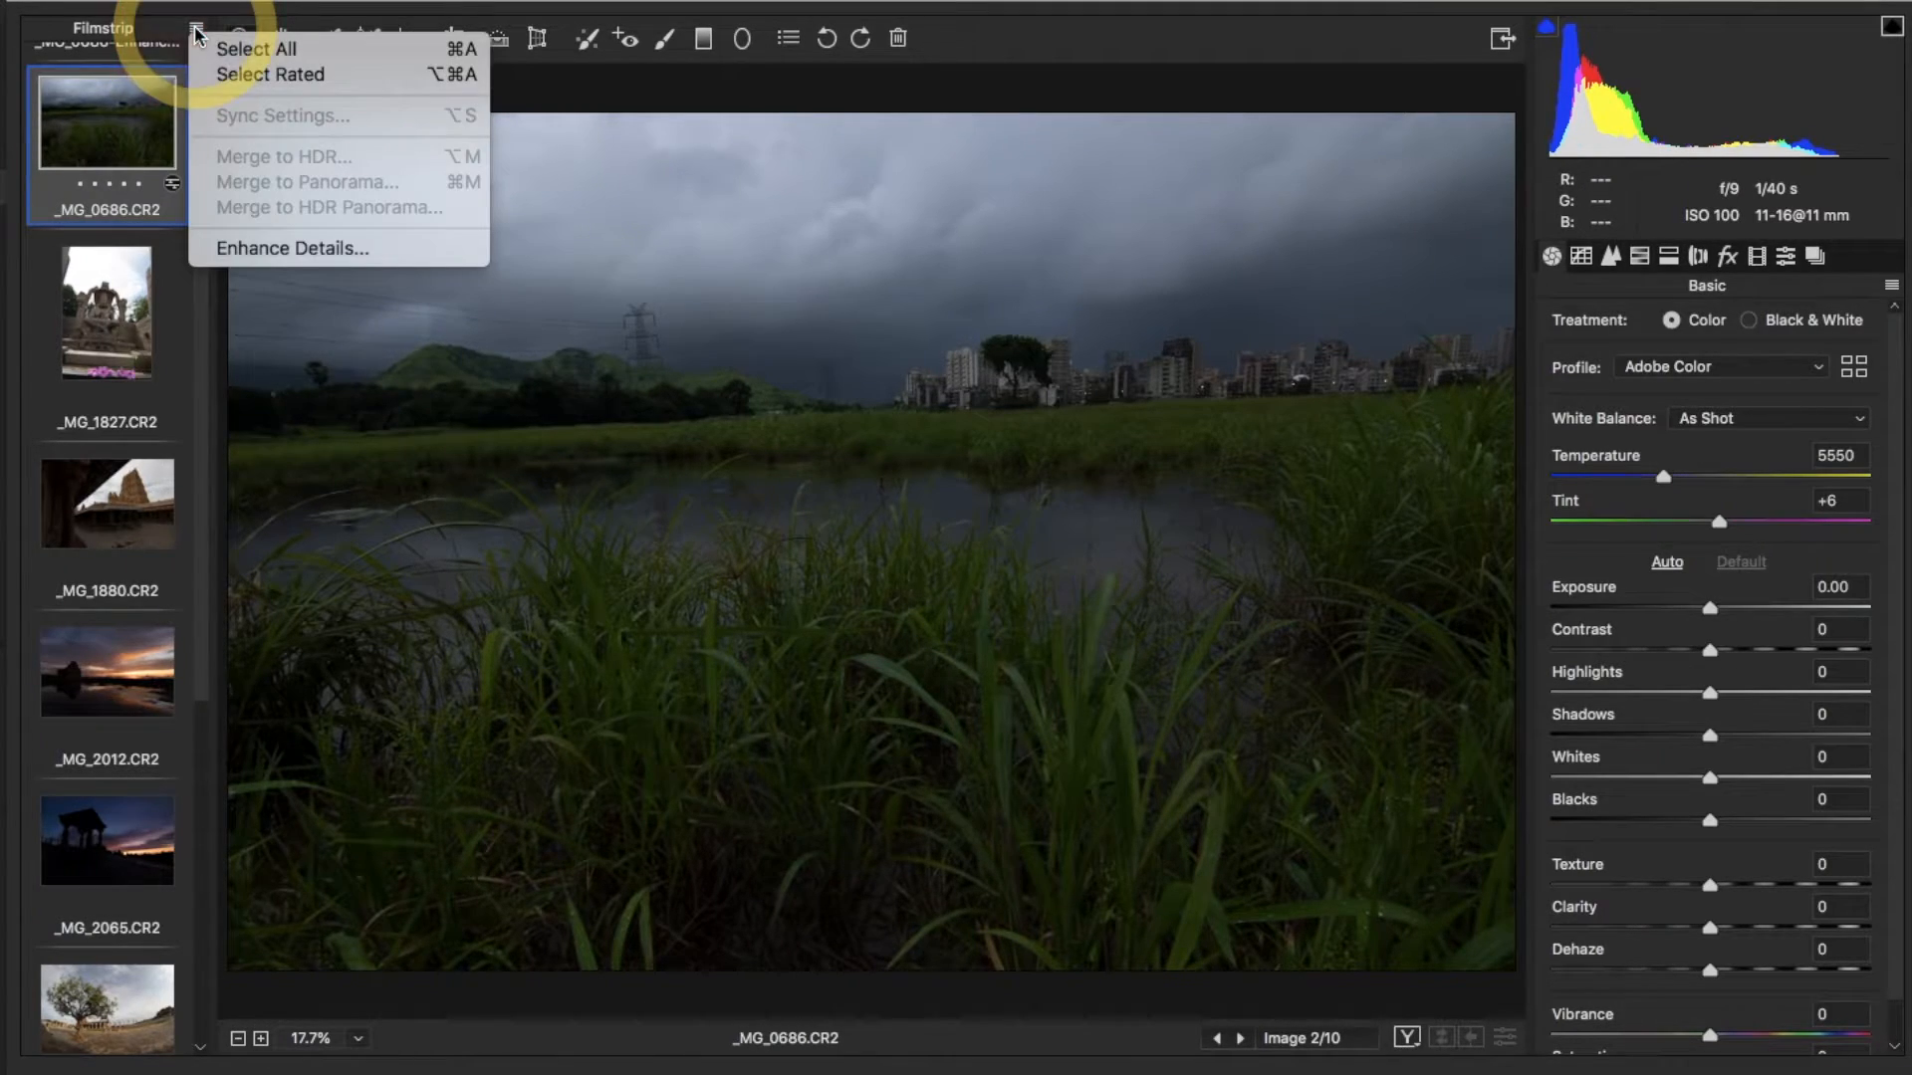
pyautogui.click(246, 249)
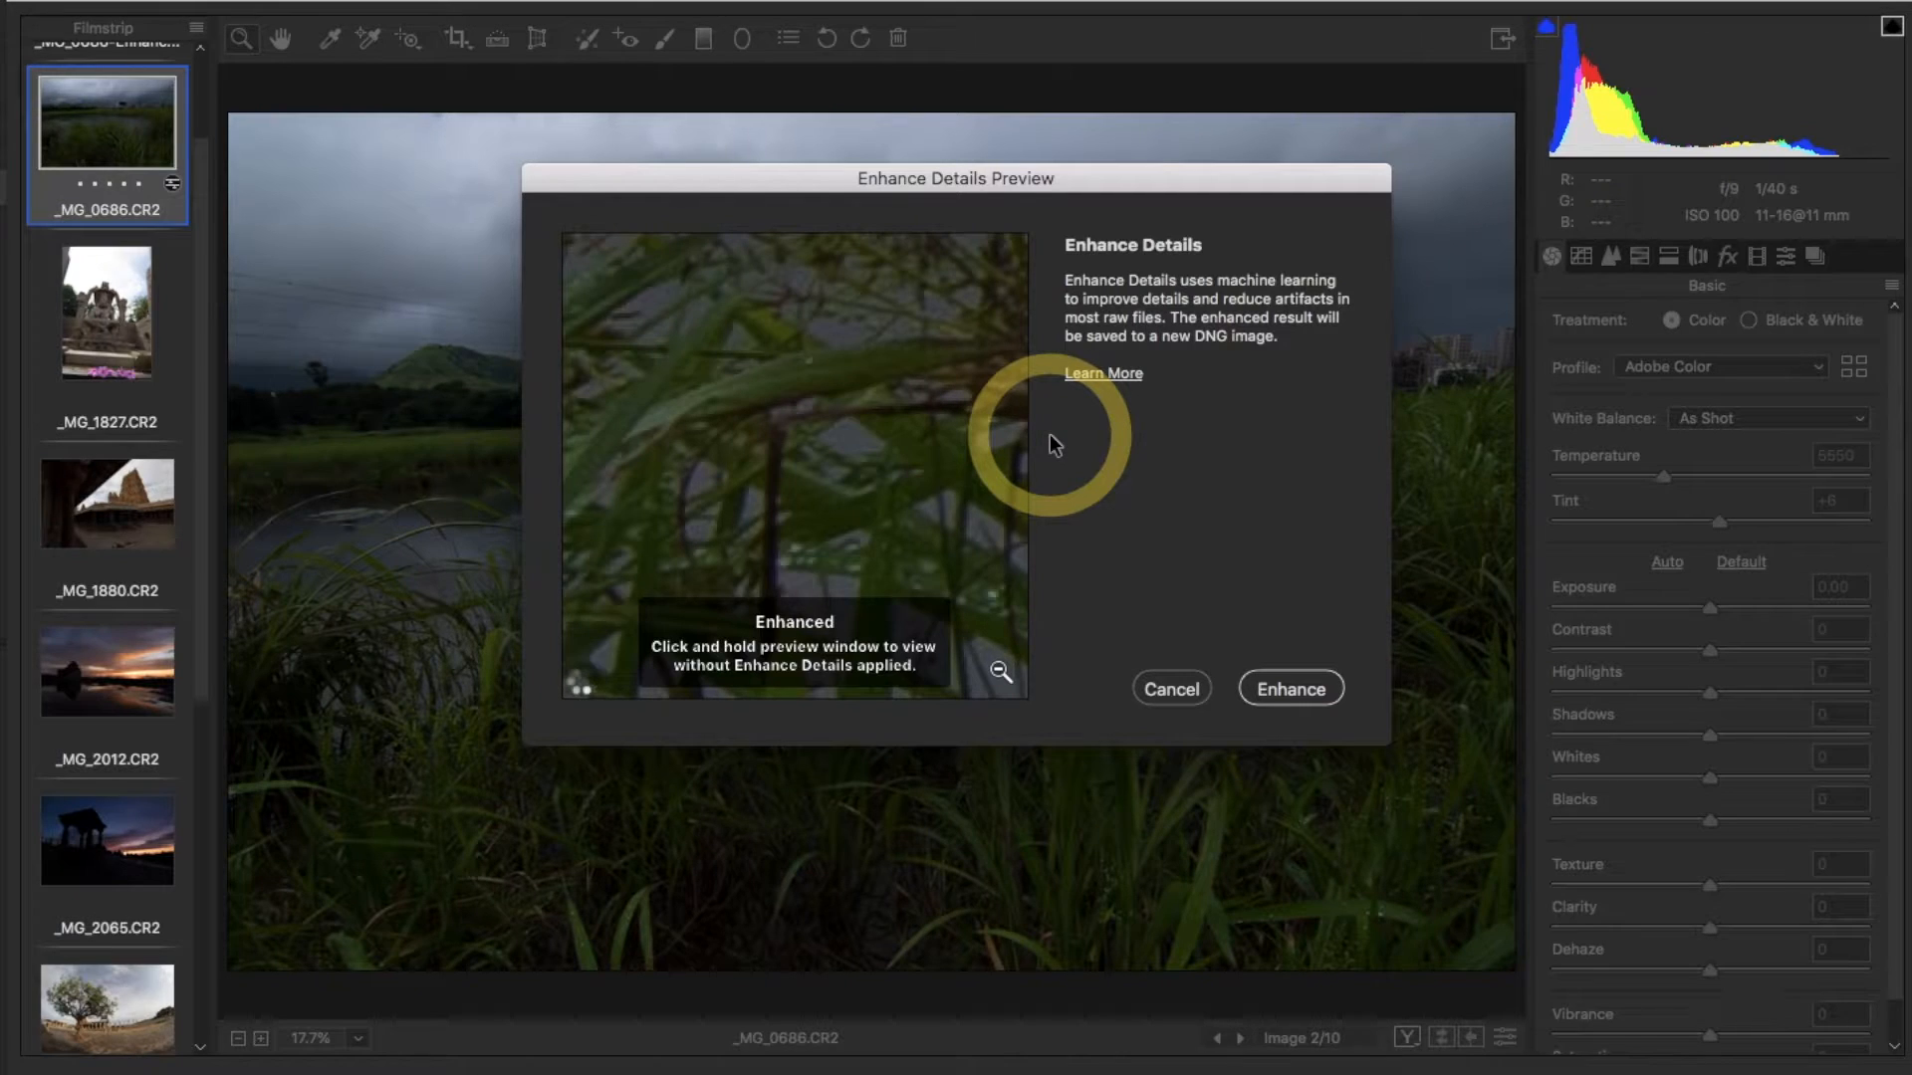
pyautogui.click(1279, 689)
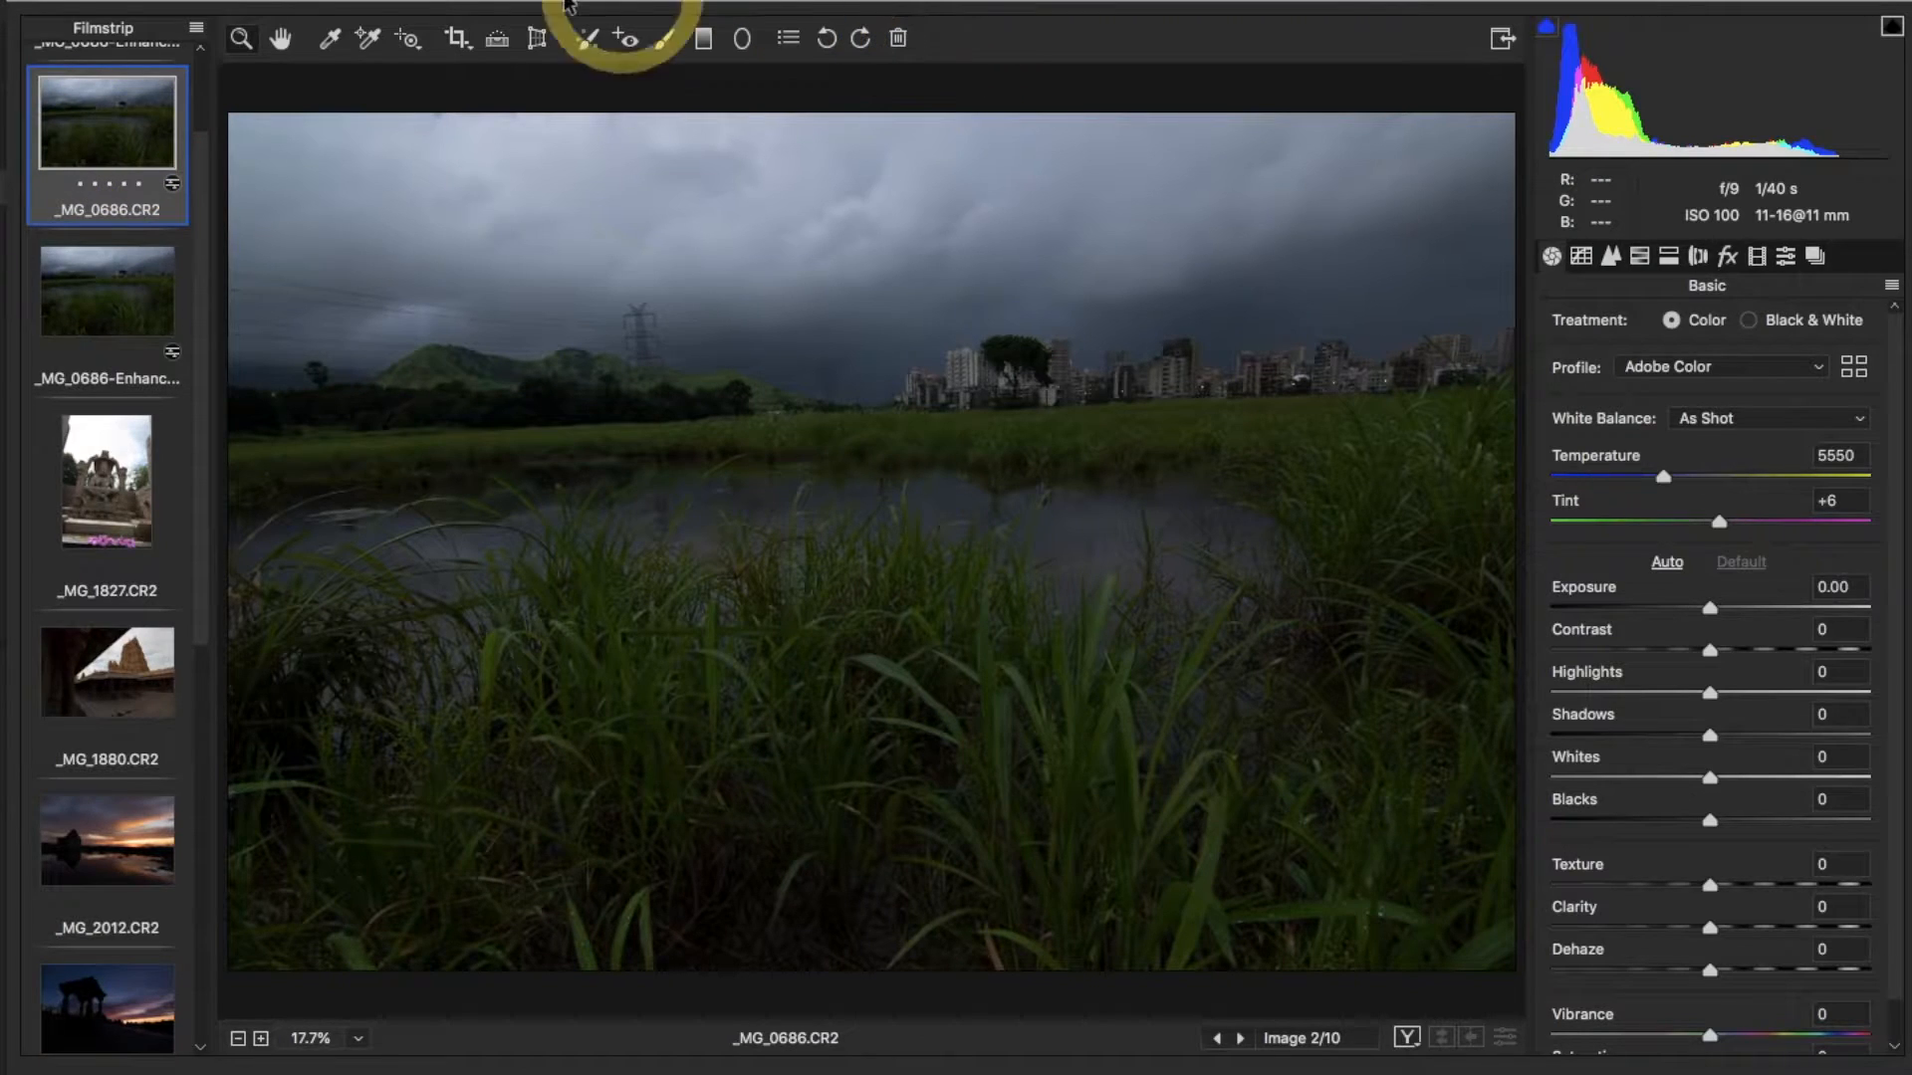
# Zoom in on the grass beside the water at 100% and fit the photo back in view
pyautogui.click(241, 40)
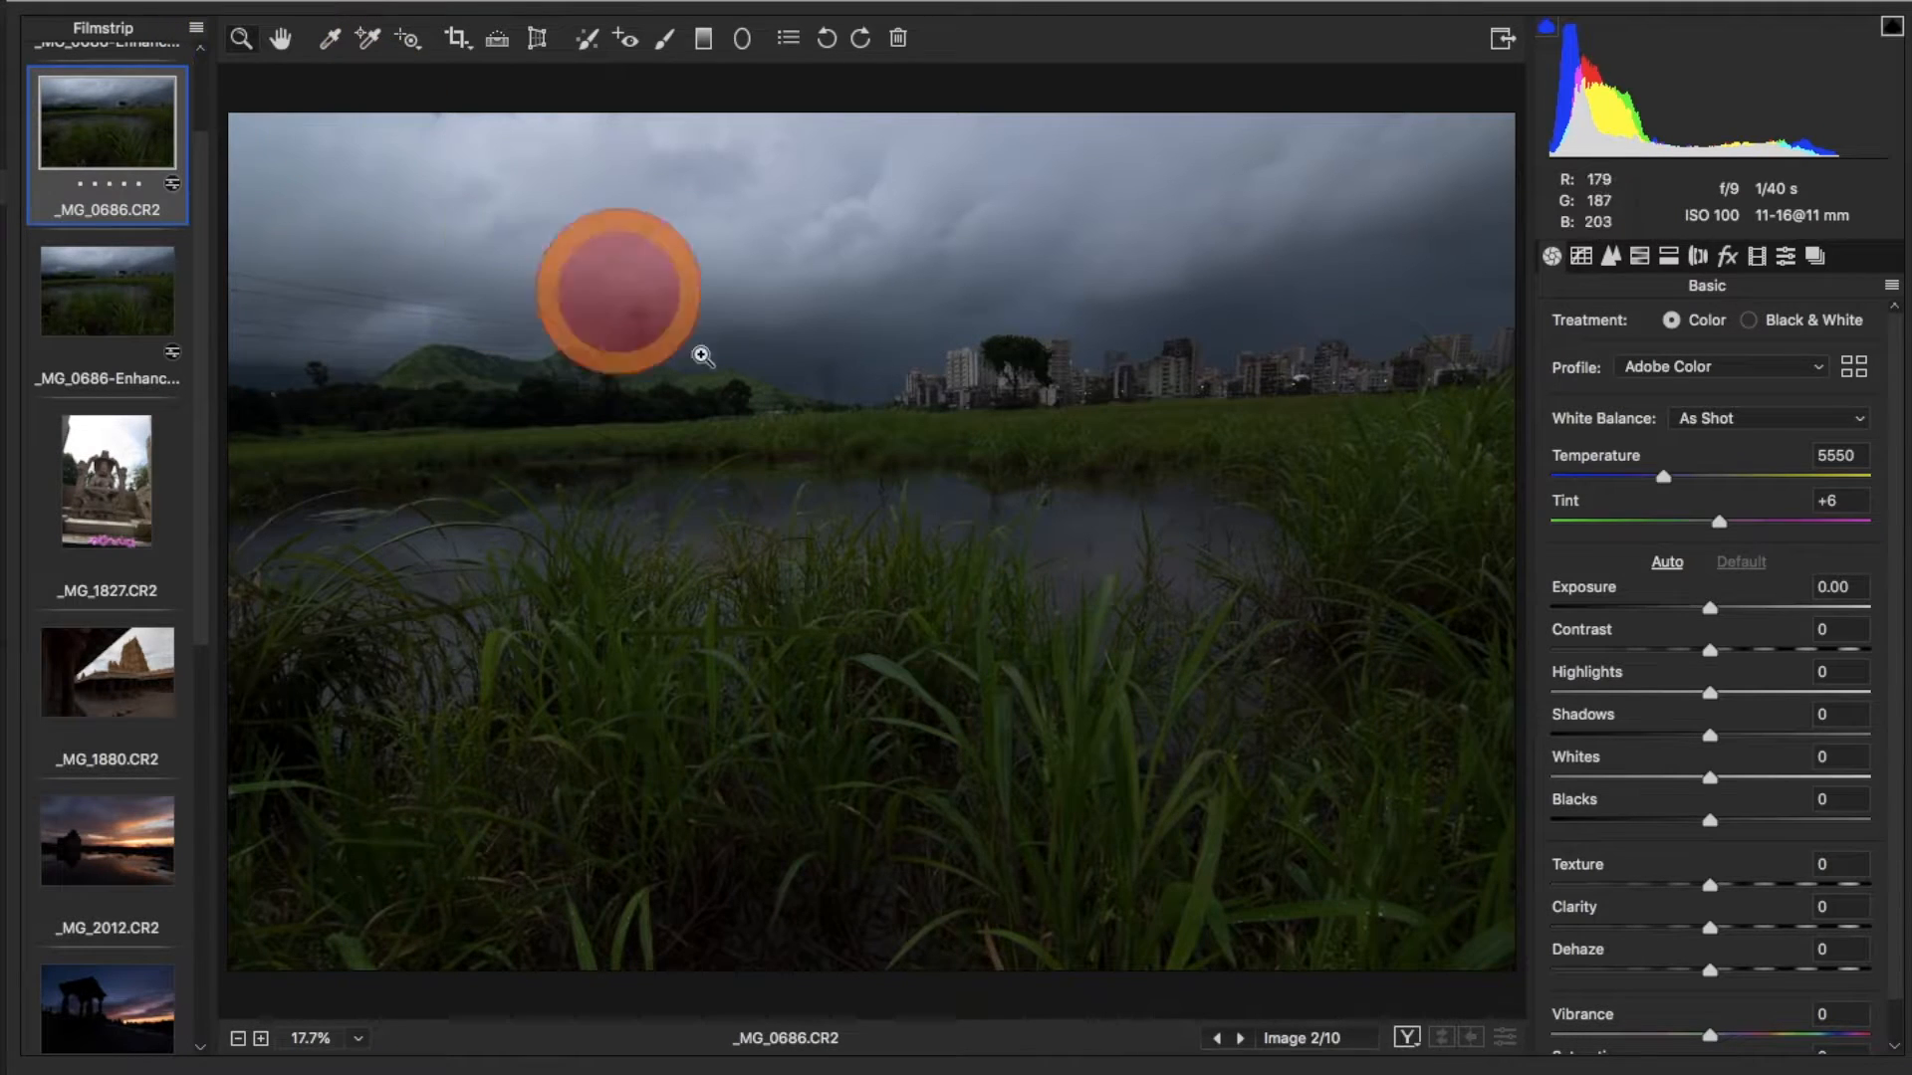
pyautogui.click(956, 568)
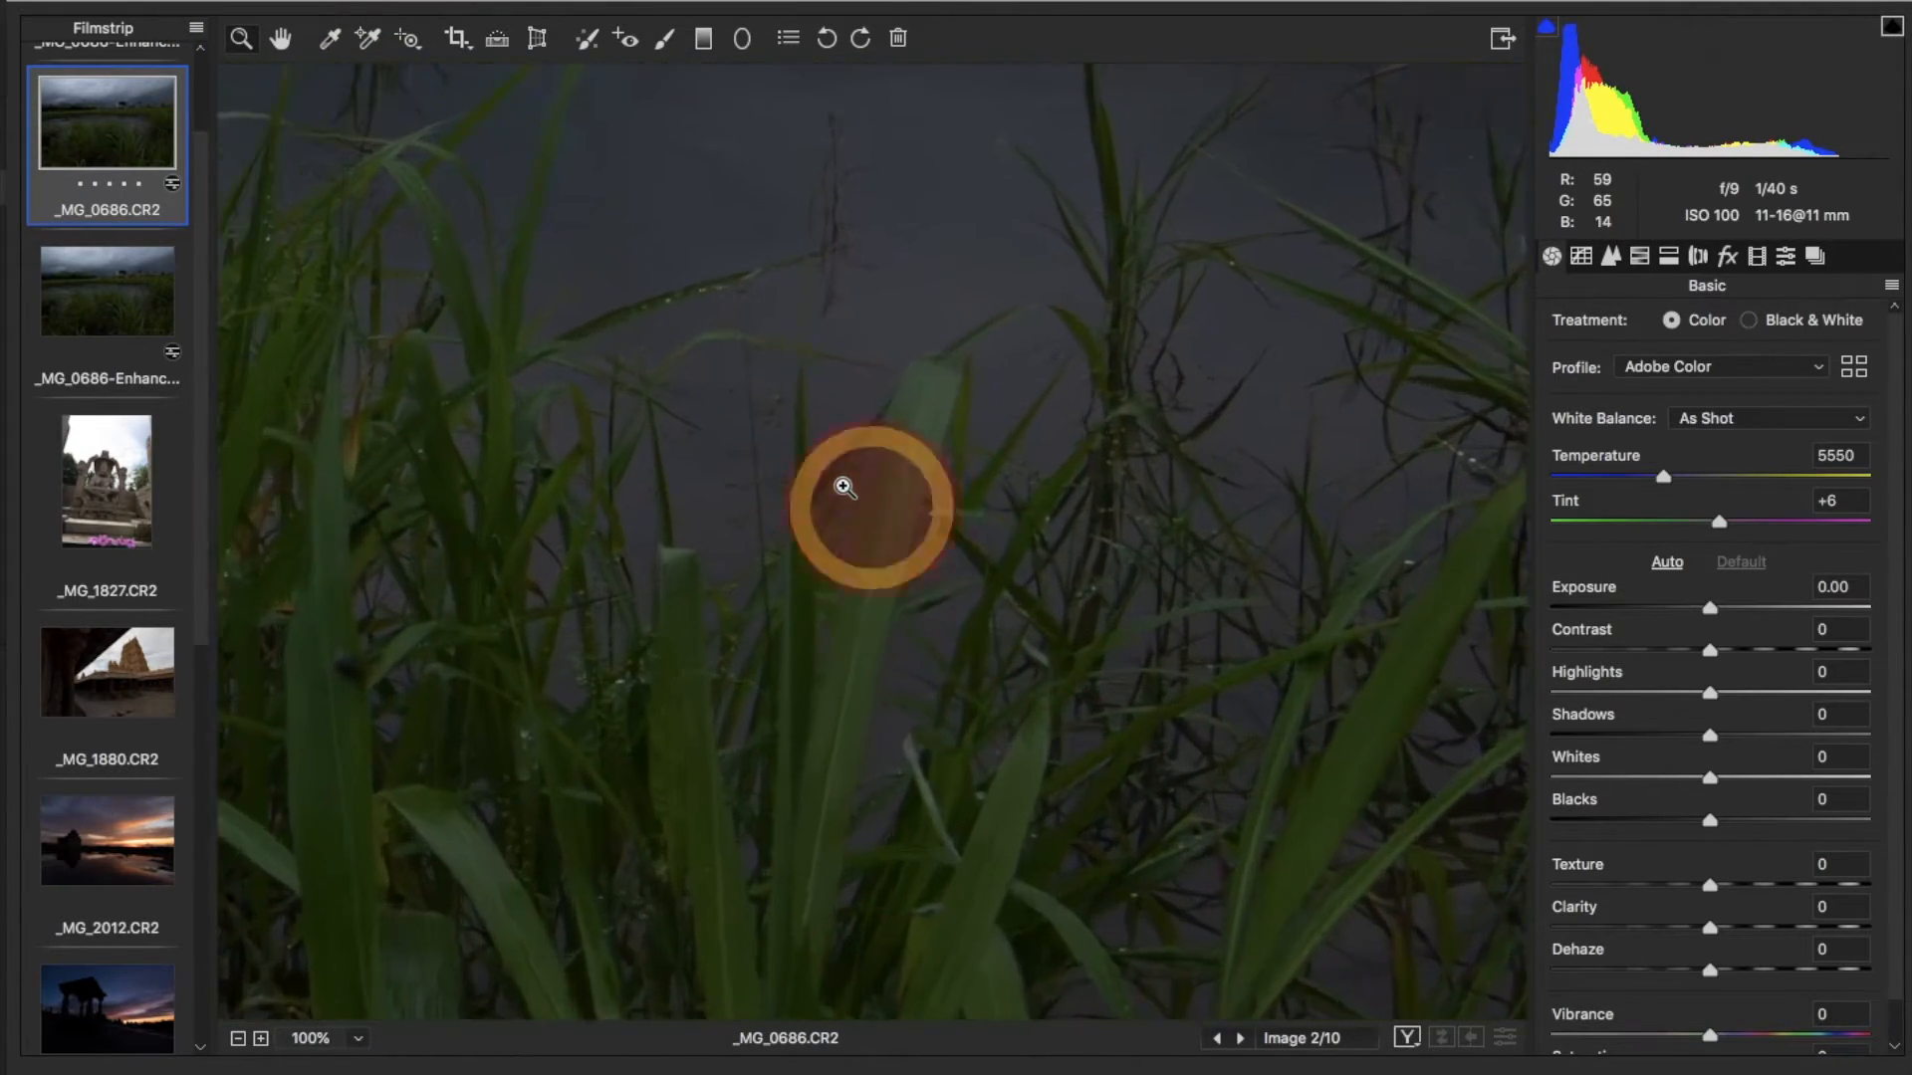
pyautogui.rightClick(752, 413)
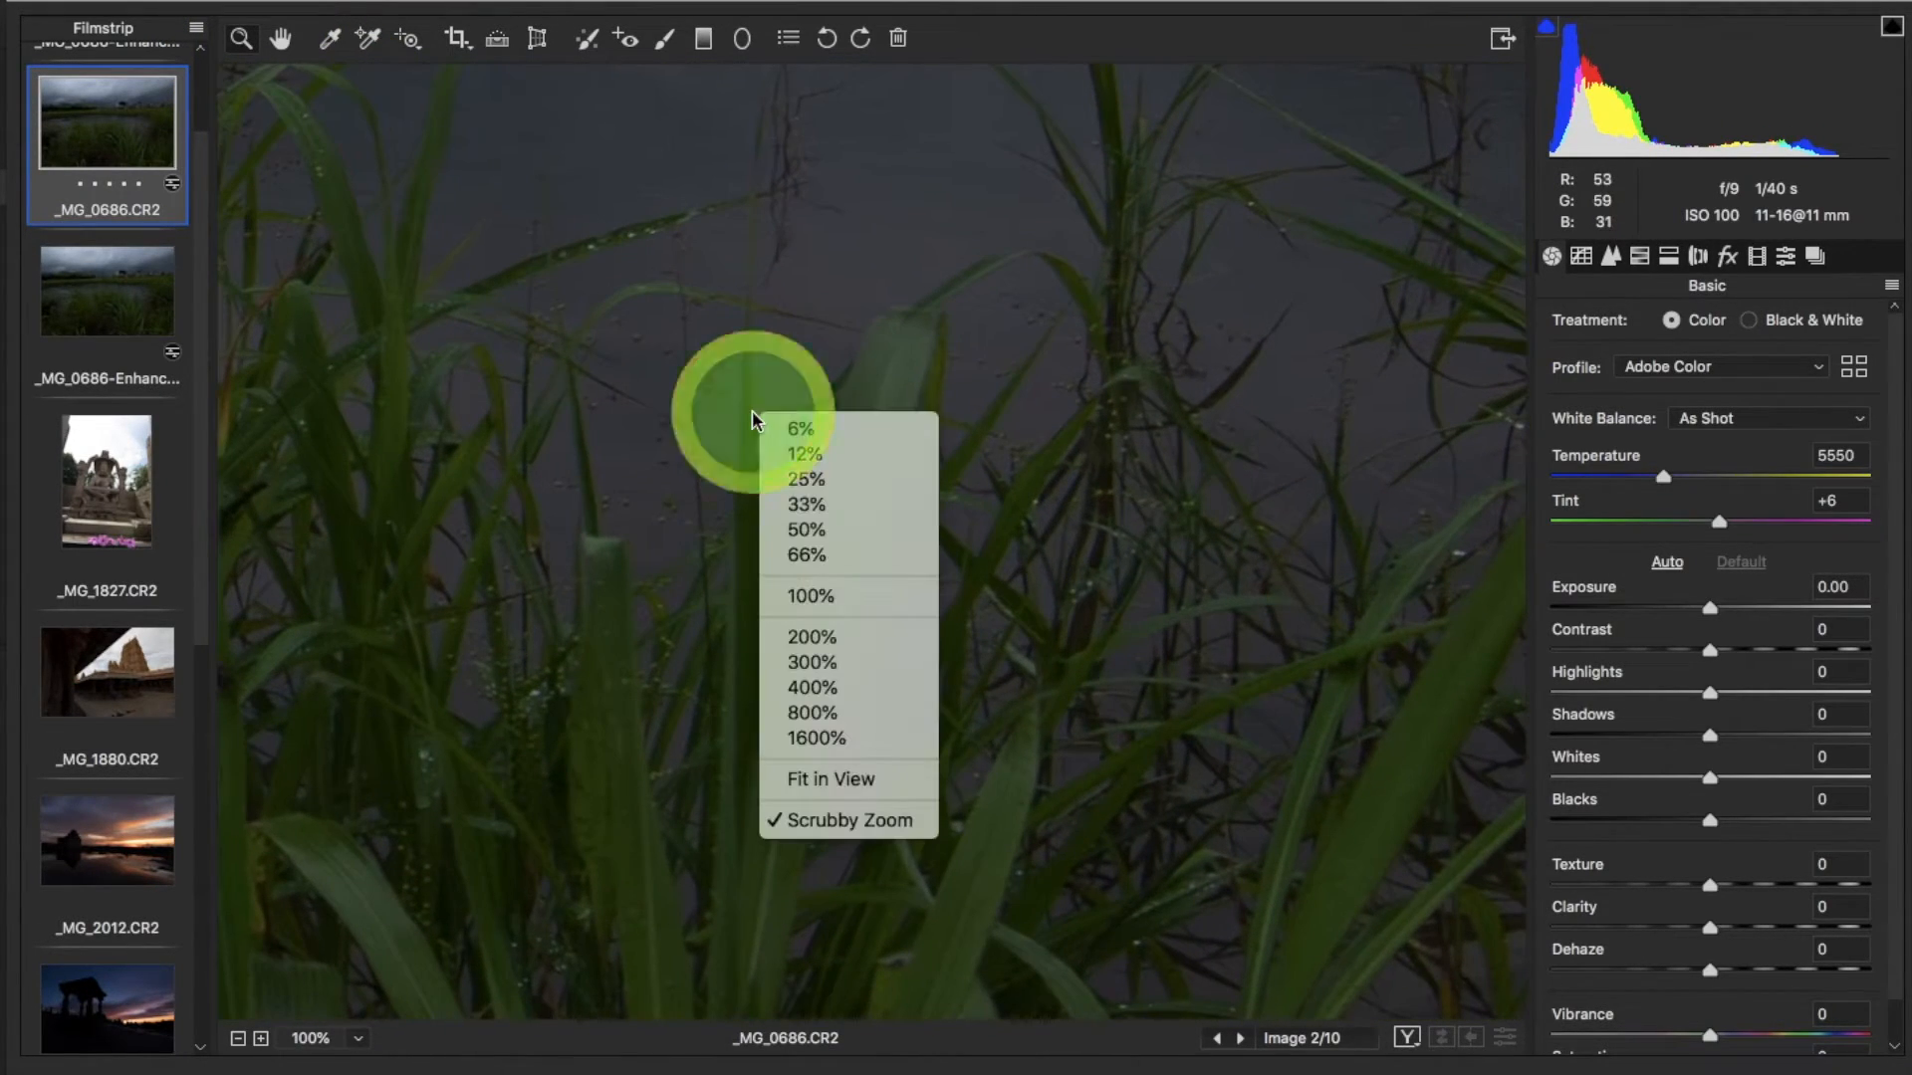
pyautogui.click(854, 782)
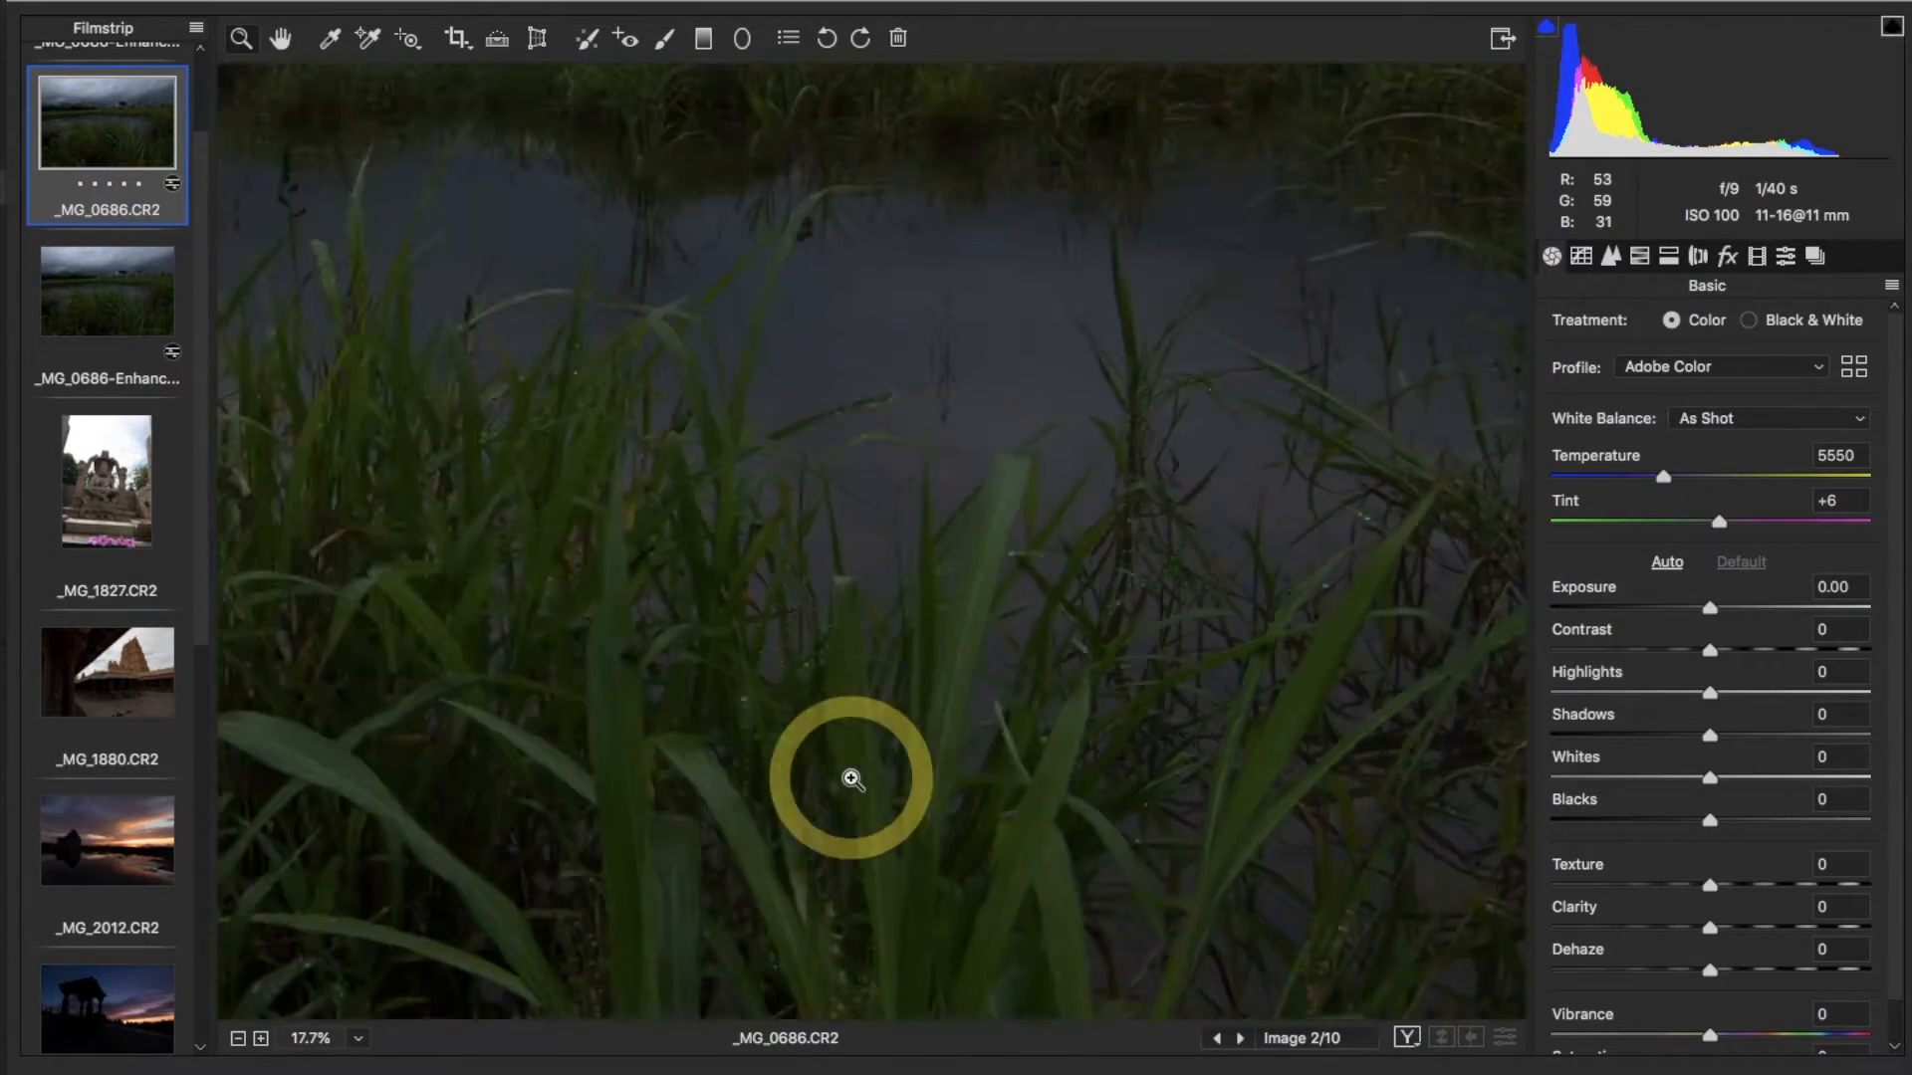
# View the photo at 100%, pan across its different areas with the Hand tool, and fit it back in view
pyautogui.click(282, 40)
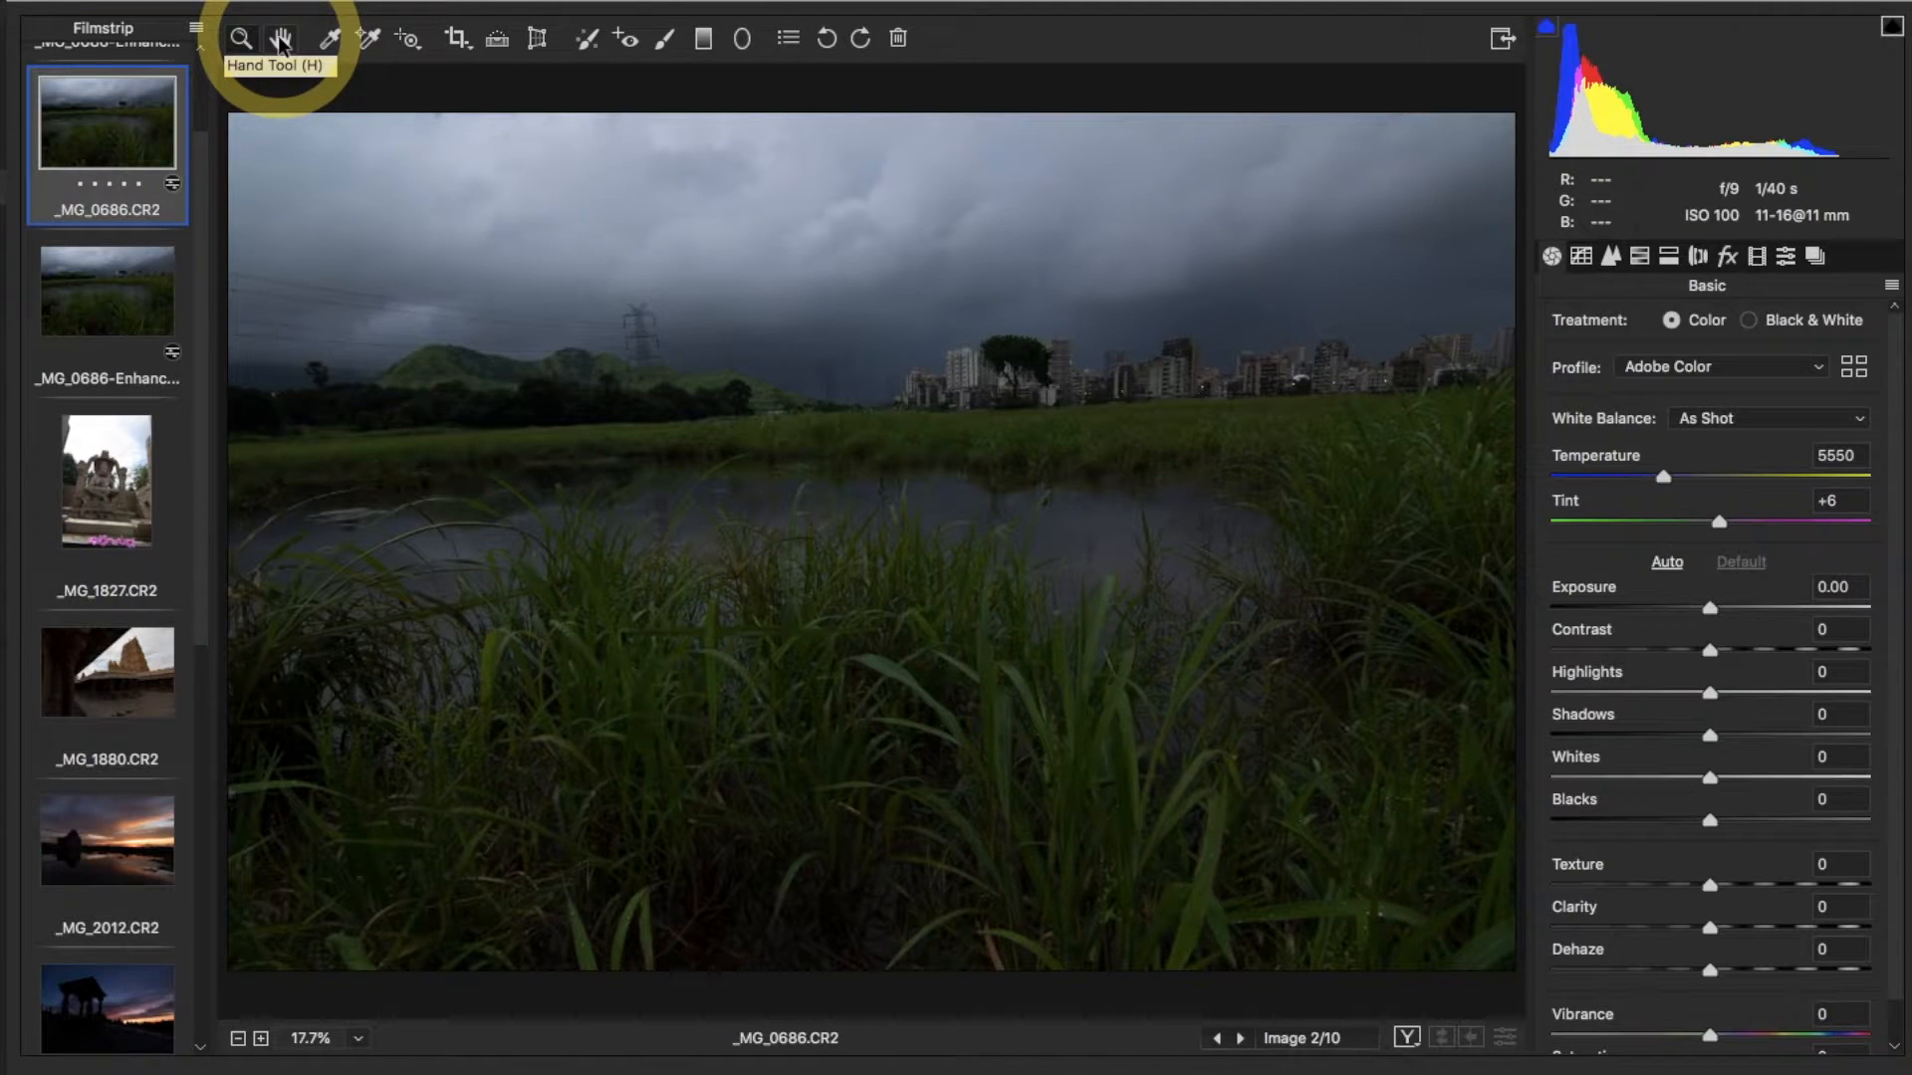
pyautogui.click(282, 40)
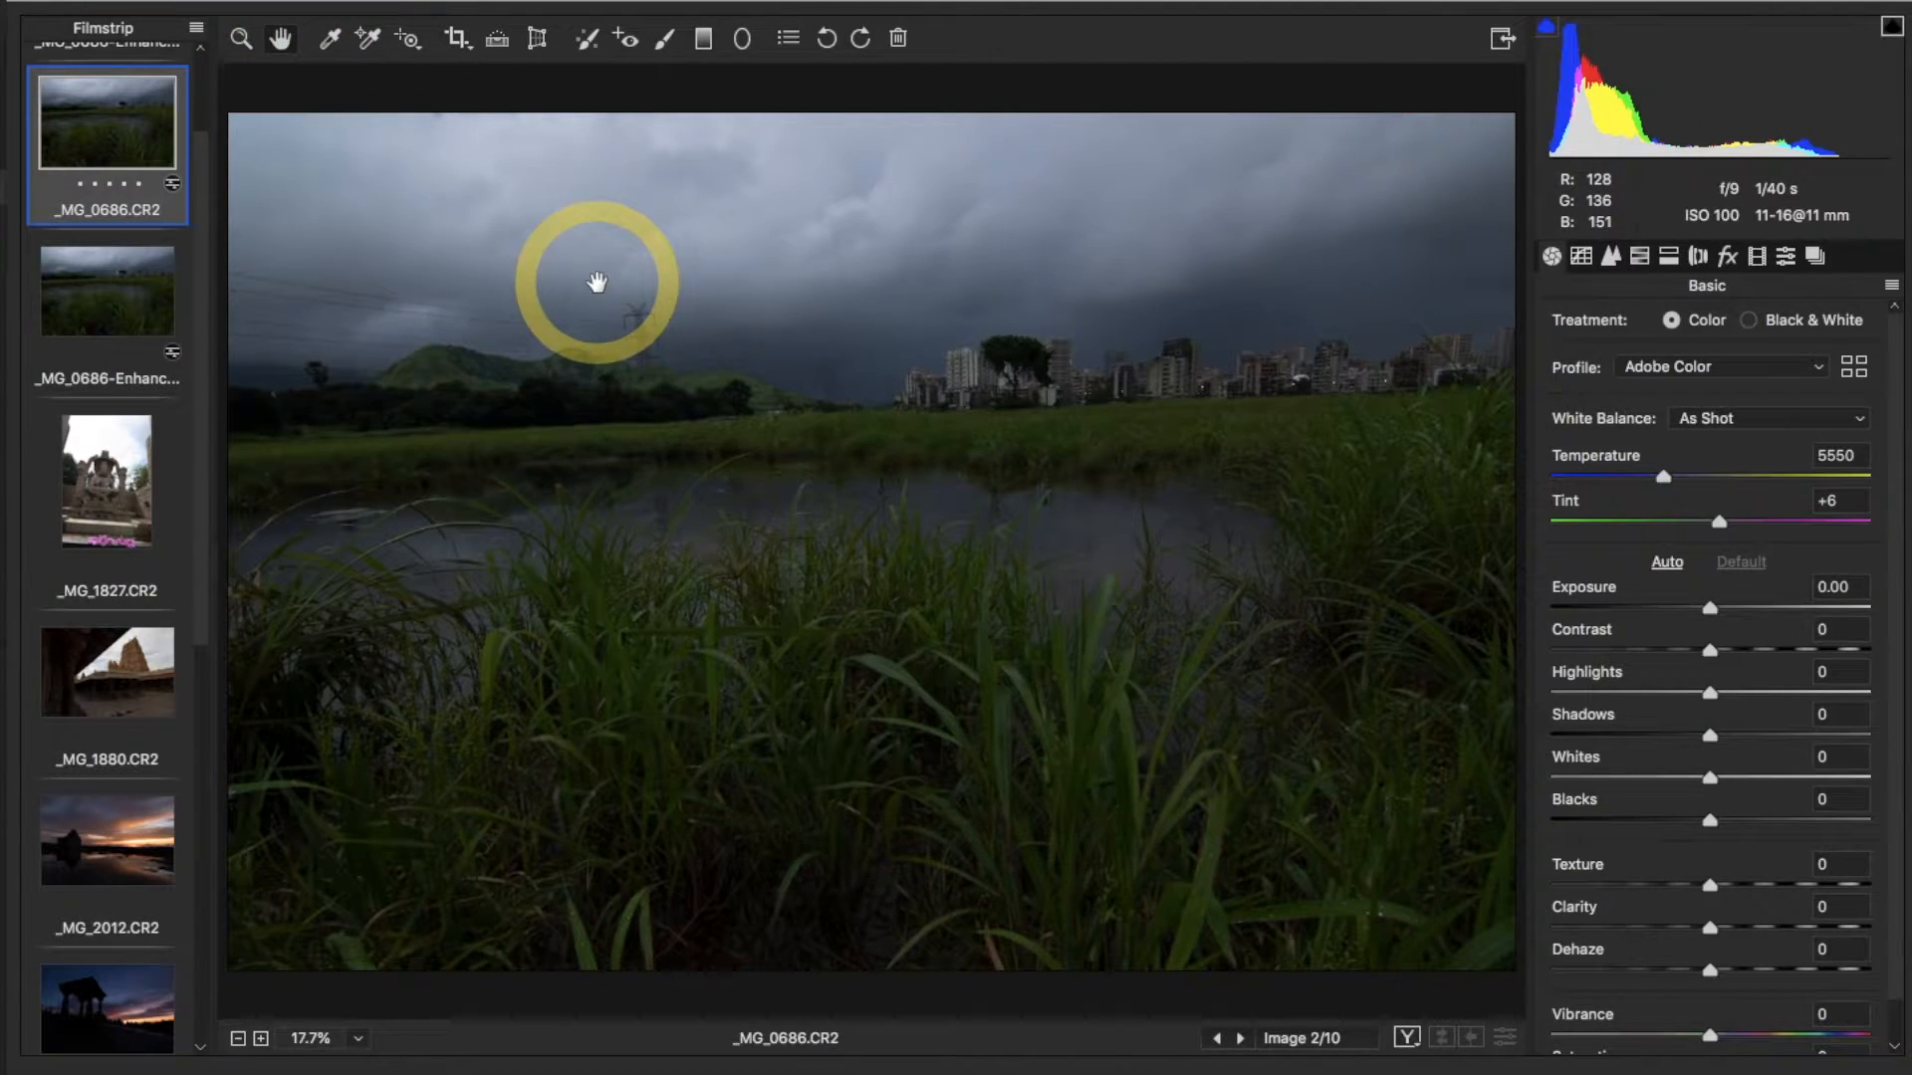
pyautogui.rightClick(574, 387)
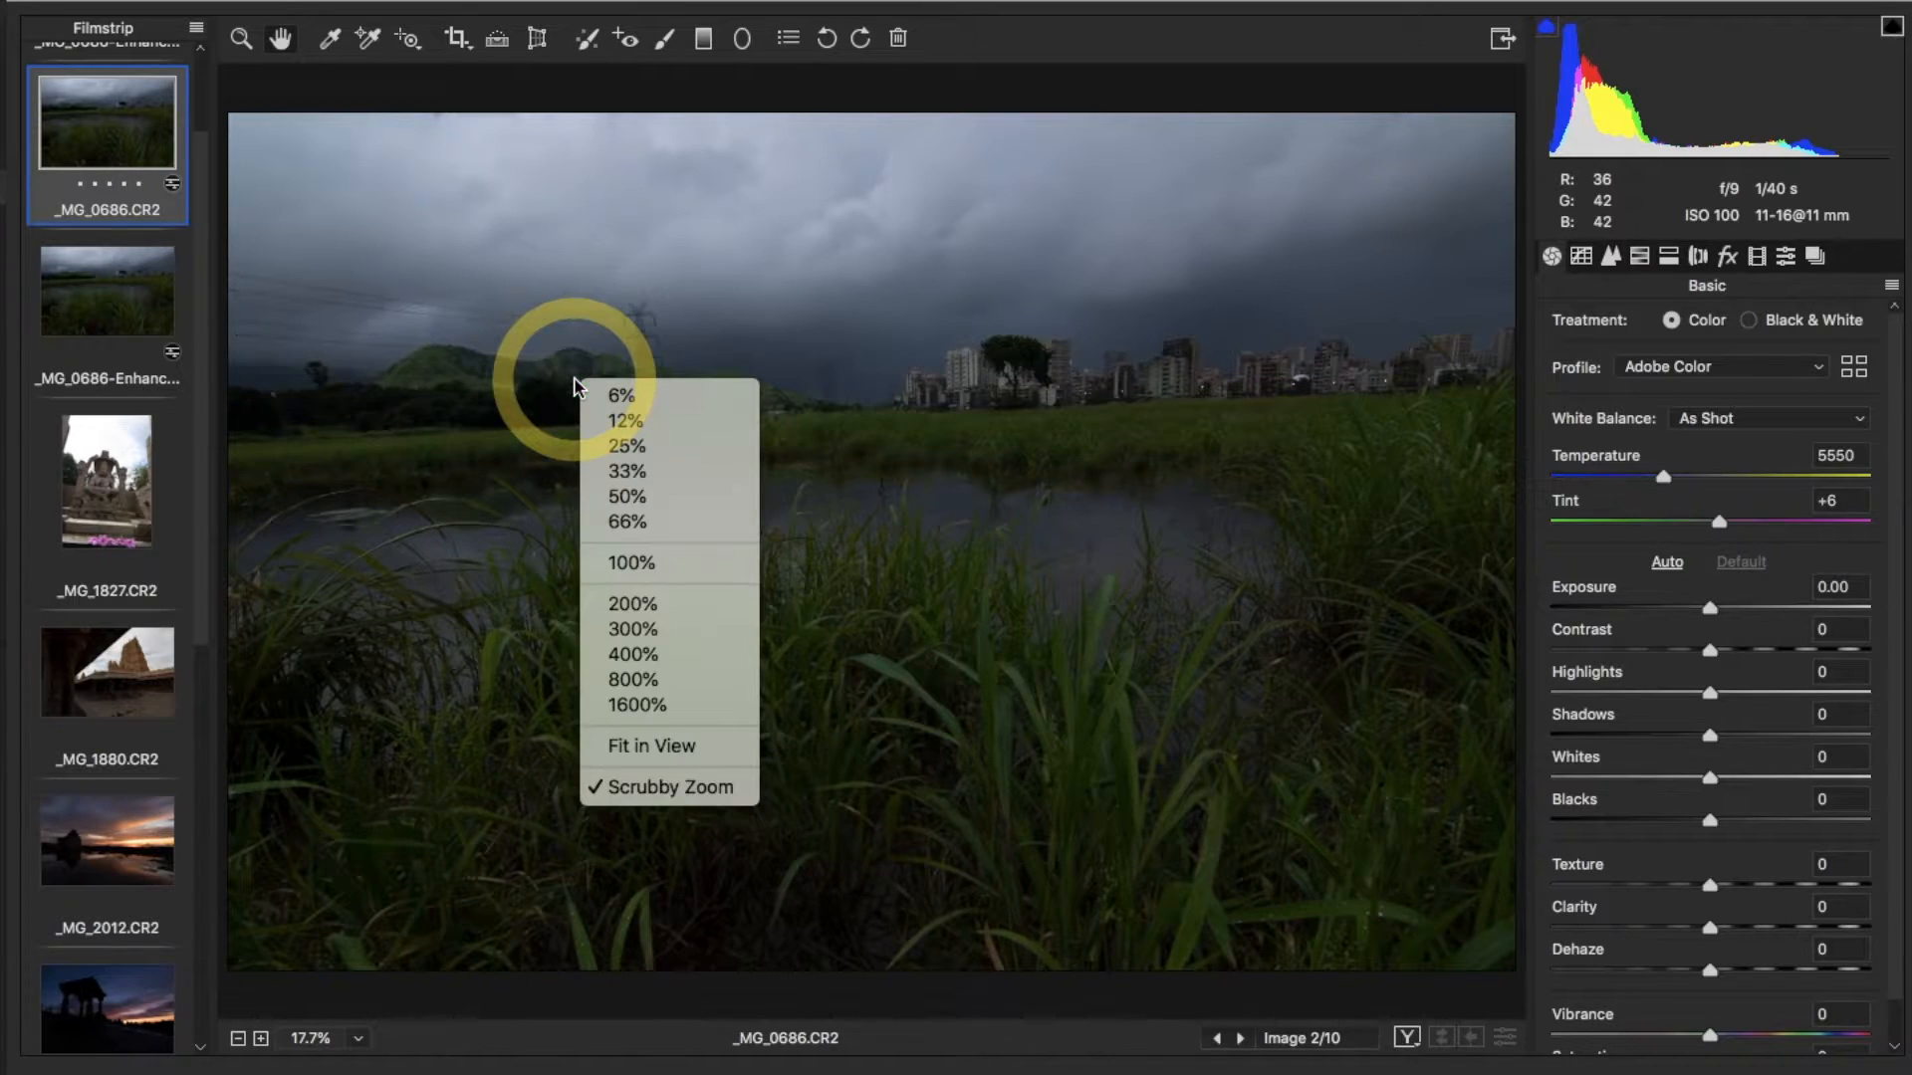
pyautogui.click(642, 566)
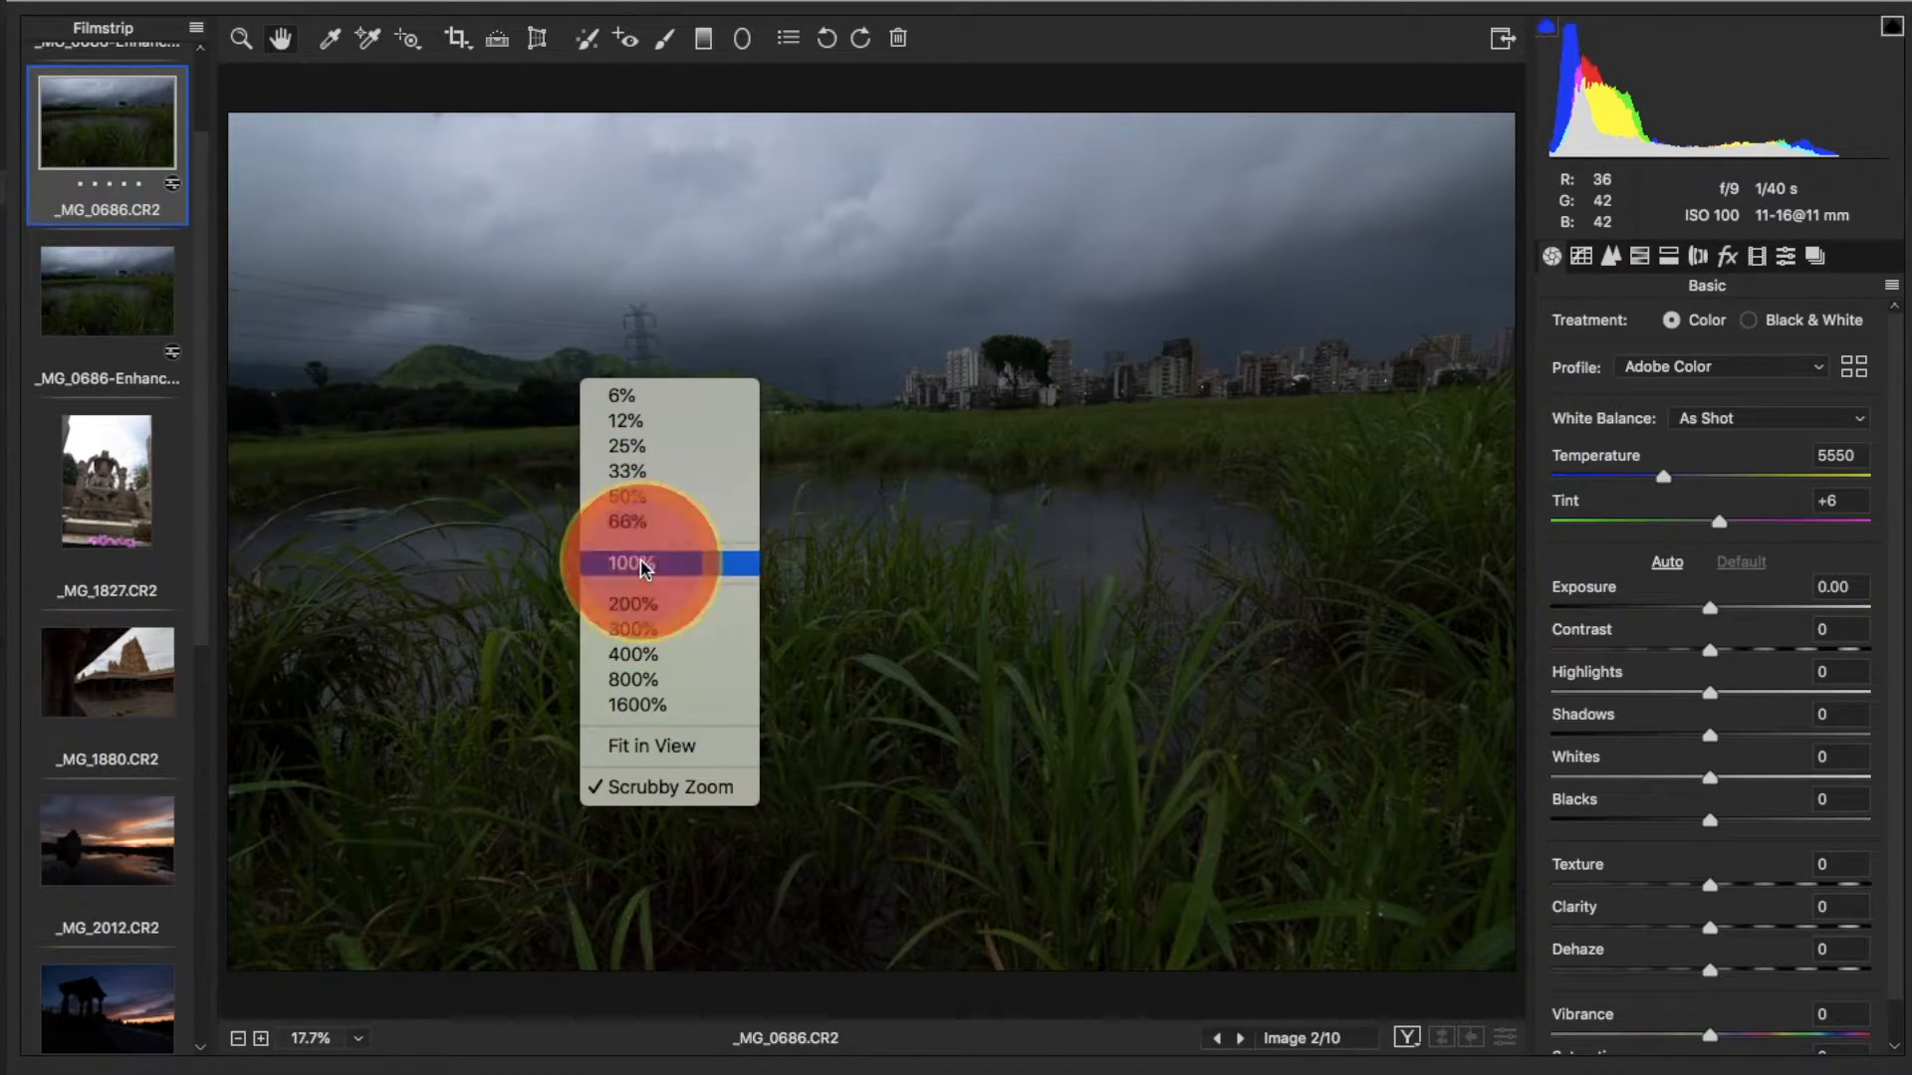
pyautogui.moveTo(578, 384); pyautogui.dragTo(1230, 996)
pyautogui.moveTo(657, 362); pyautogui.dragTo(495, 213)
pyautogui.moveTo(1056, 726); pyautogui.dragTo(1042, 299)
pyautogui.moveTo(640, 554); pyautogui.dragTo(301, 425)
pyautogui.moveTo(1130, 476); pyautogui.dragTo(810, 520)
pyautogui.rightClick(572, 309)
pyautogui.click(645, 675)
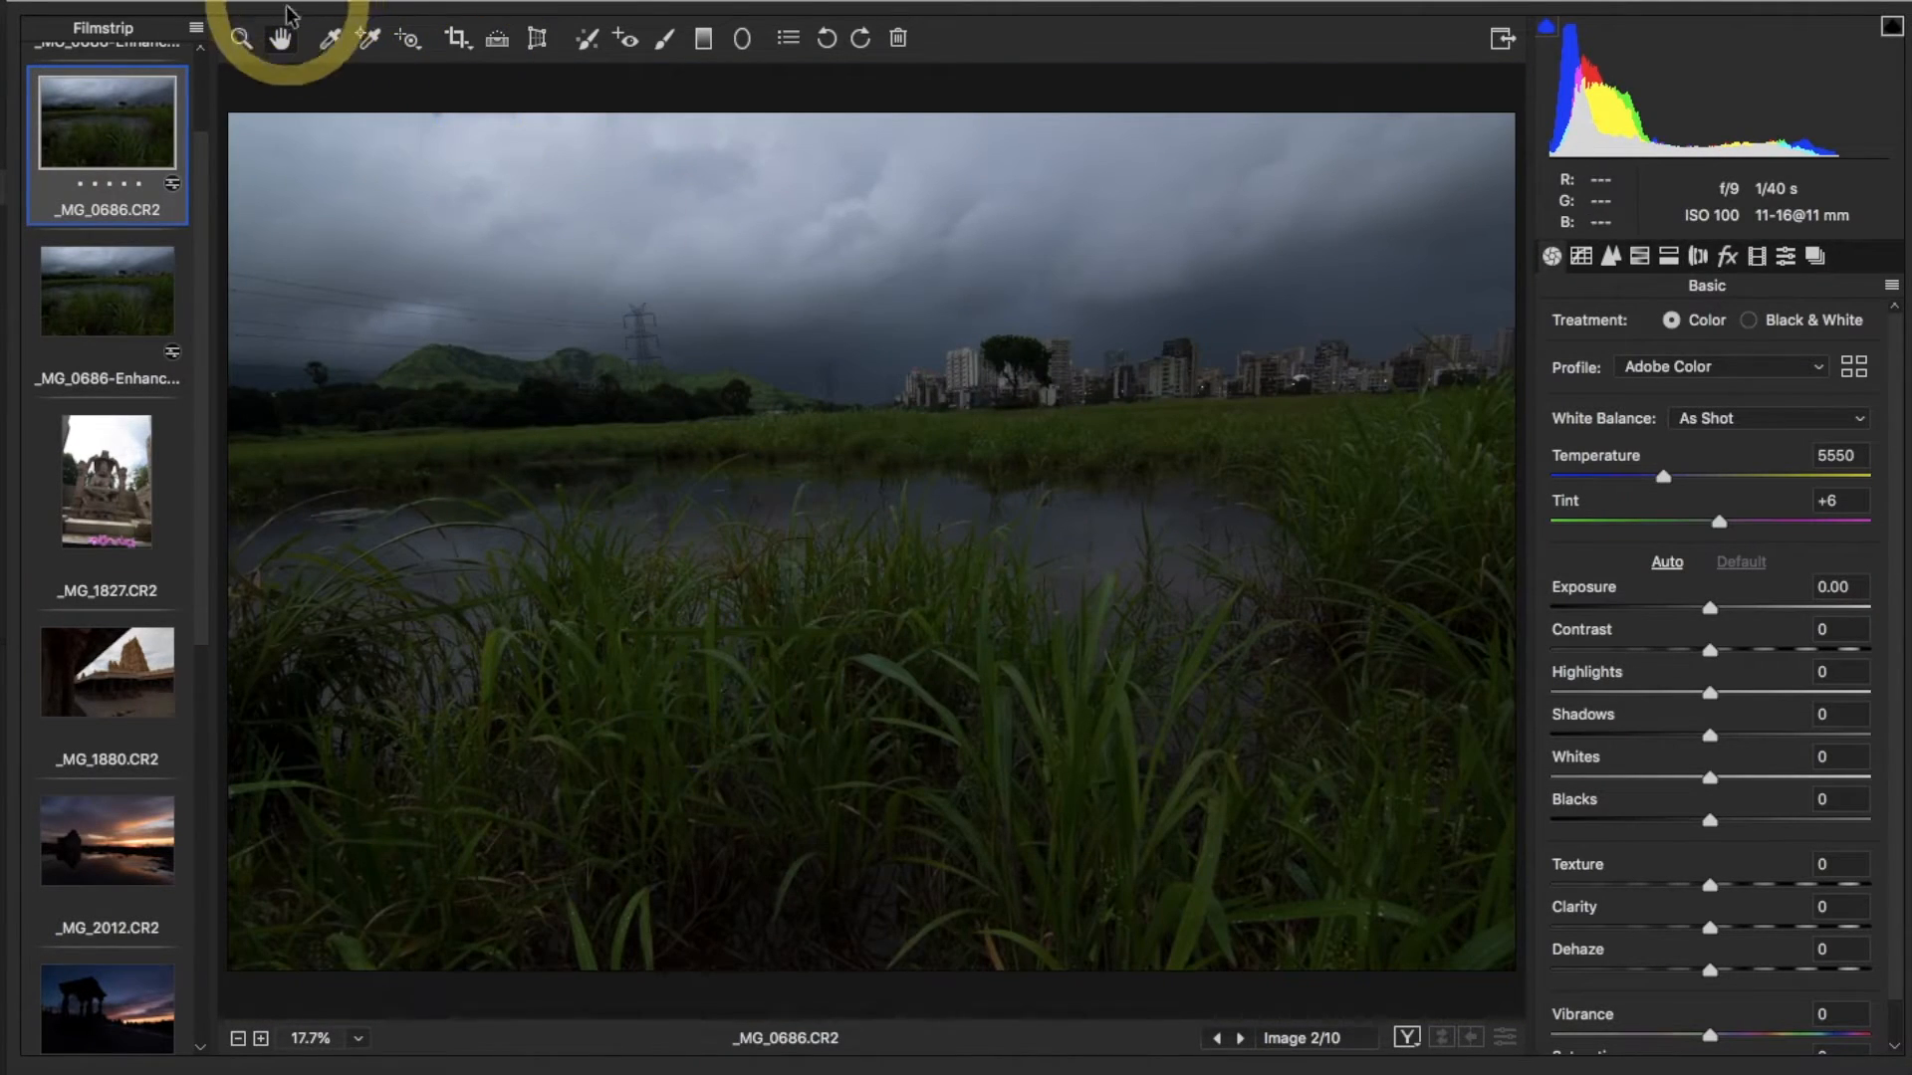
# Place nine color samplers across the cloudy sky and clear them all
pyautogui.click(327, 44)
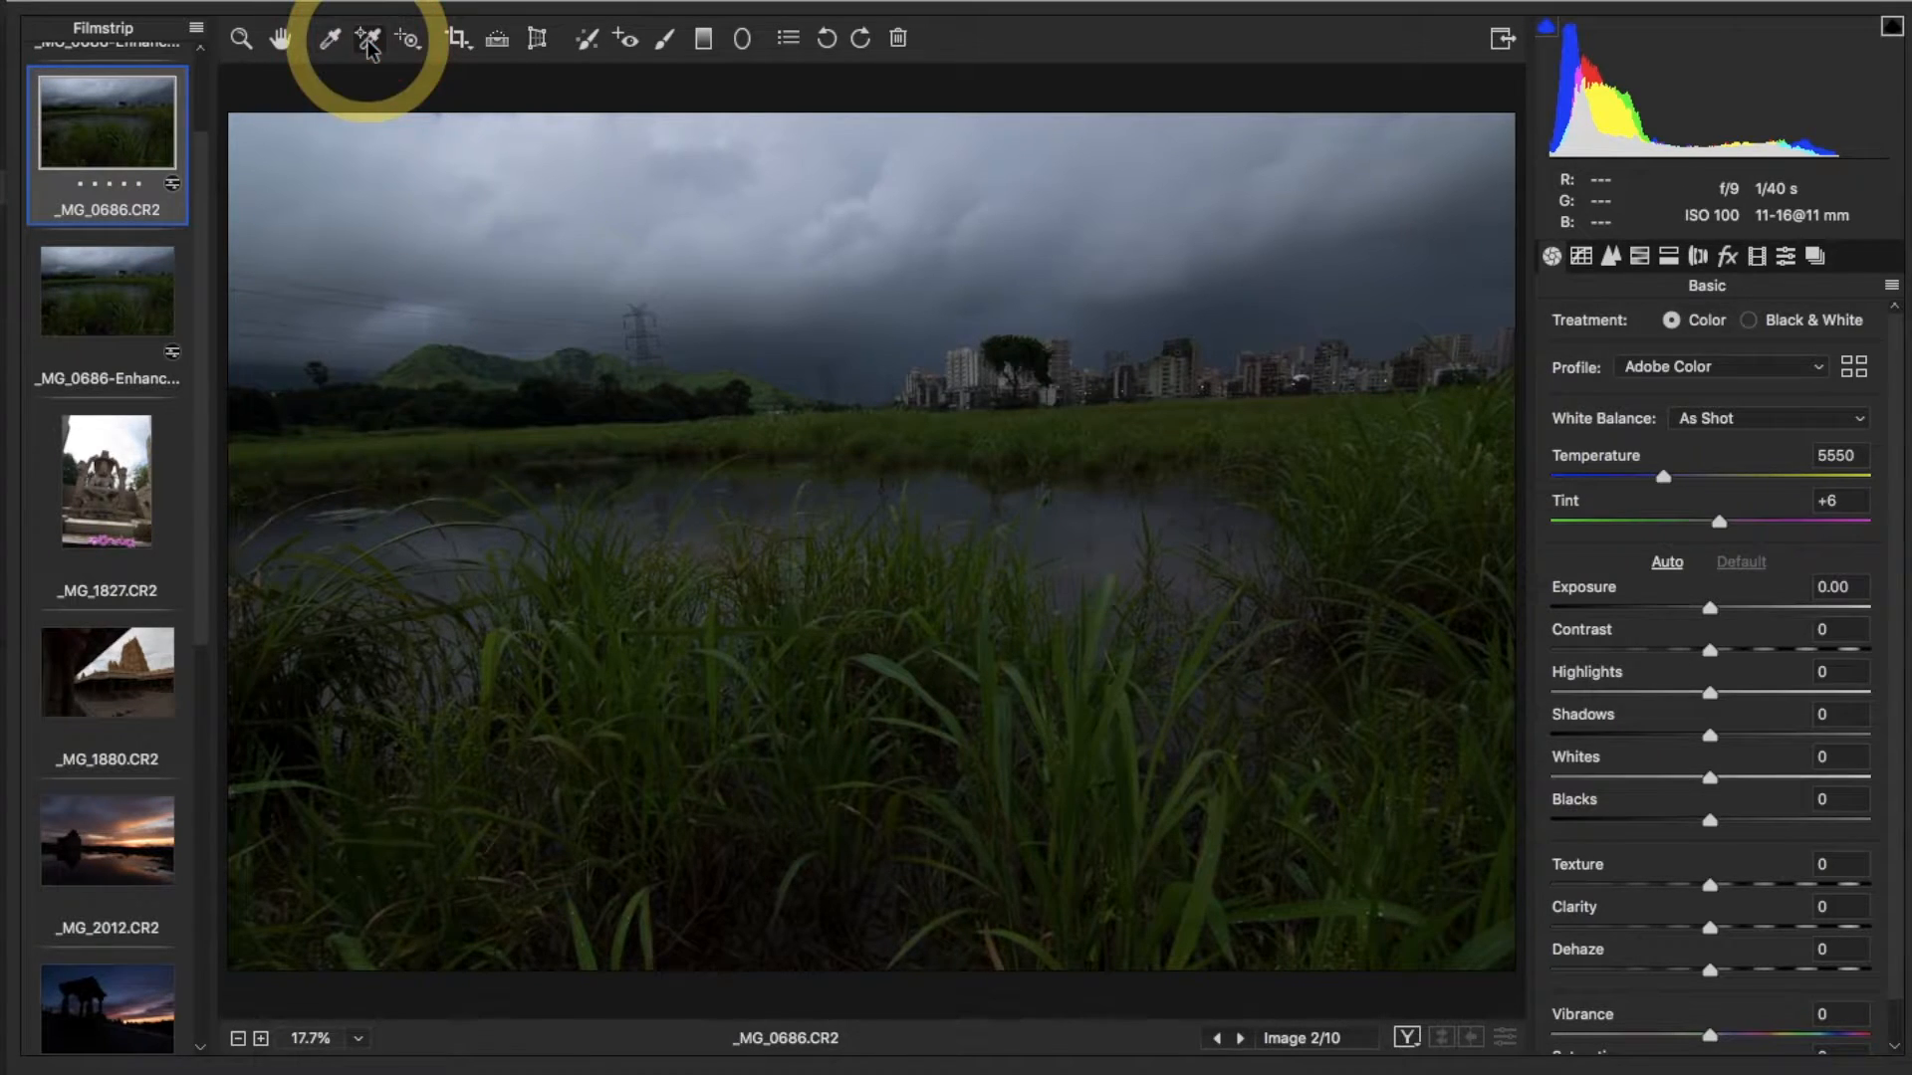
pyautogui.click(389, 181)
pyautogui.click(588, 294)
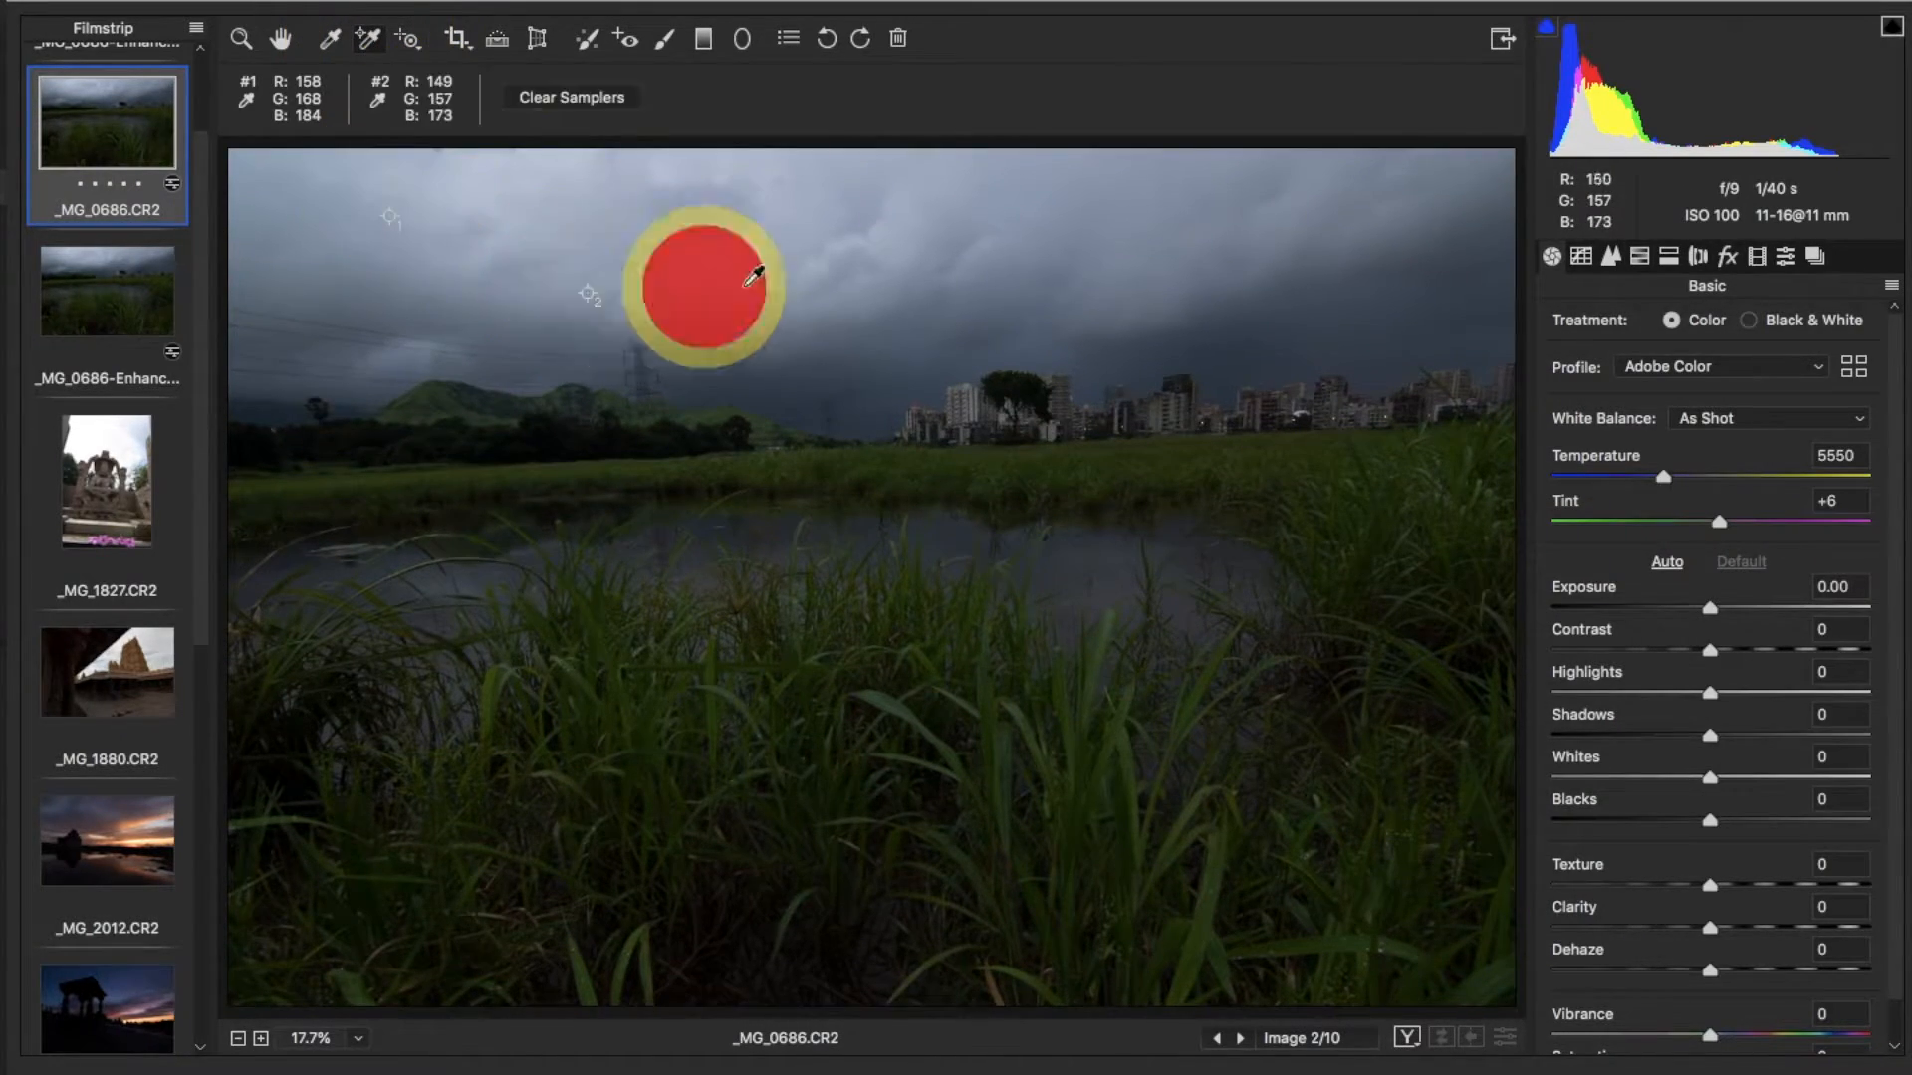
pyautogui.click(1057, 258)
pyautogui.click(1193, 352)
pyautogui.click(1350, 245)
pyautogui.click(832, 353)
pyautogui.click(465, 345)
pyautogui.click(368, 258)
pyautogui.click(739, 251)
pyautogui.click(457, 163)
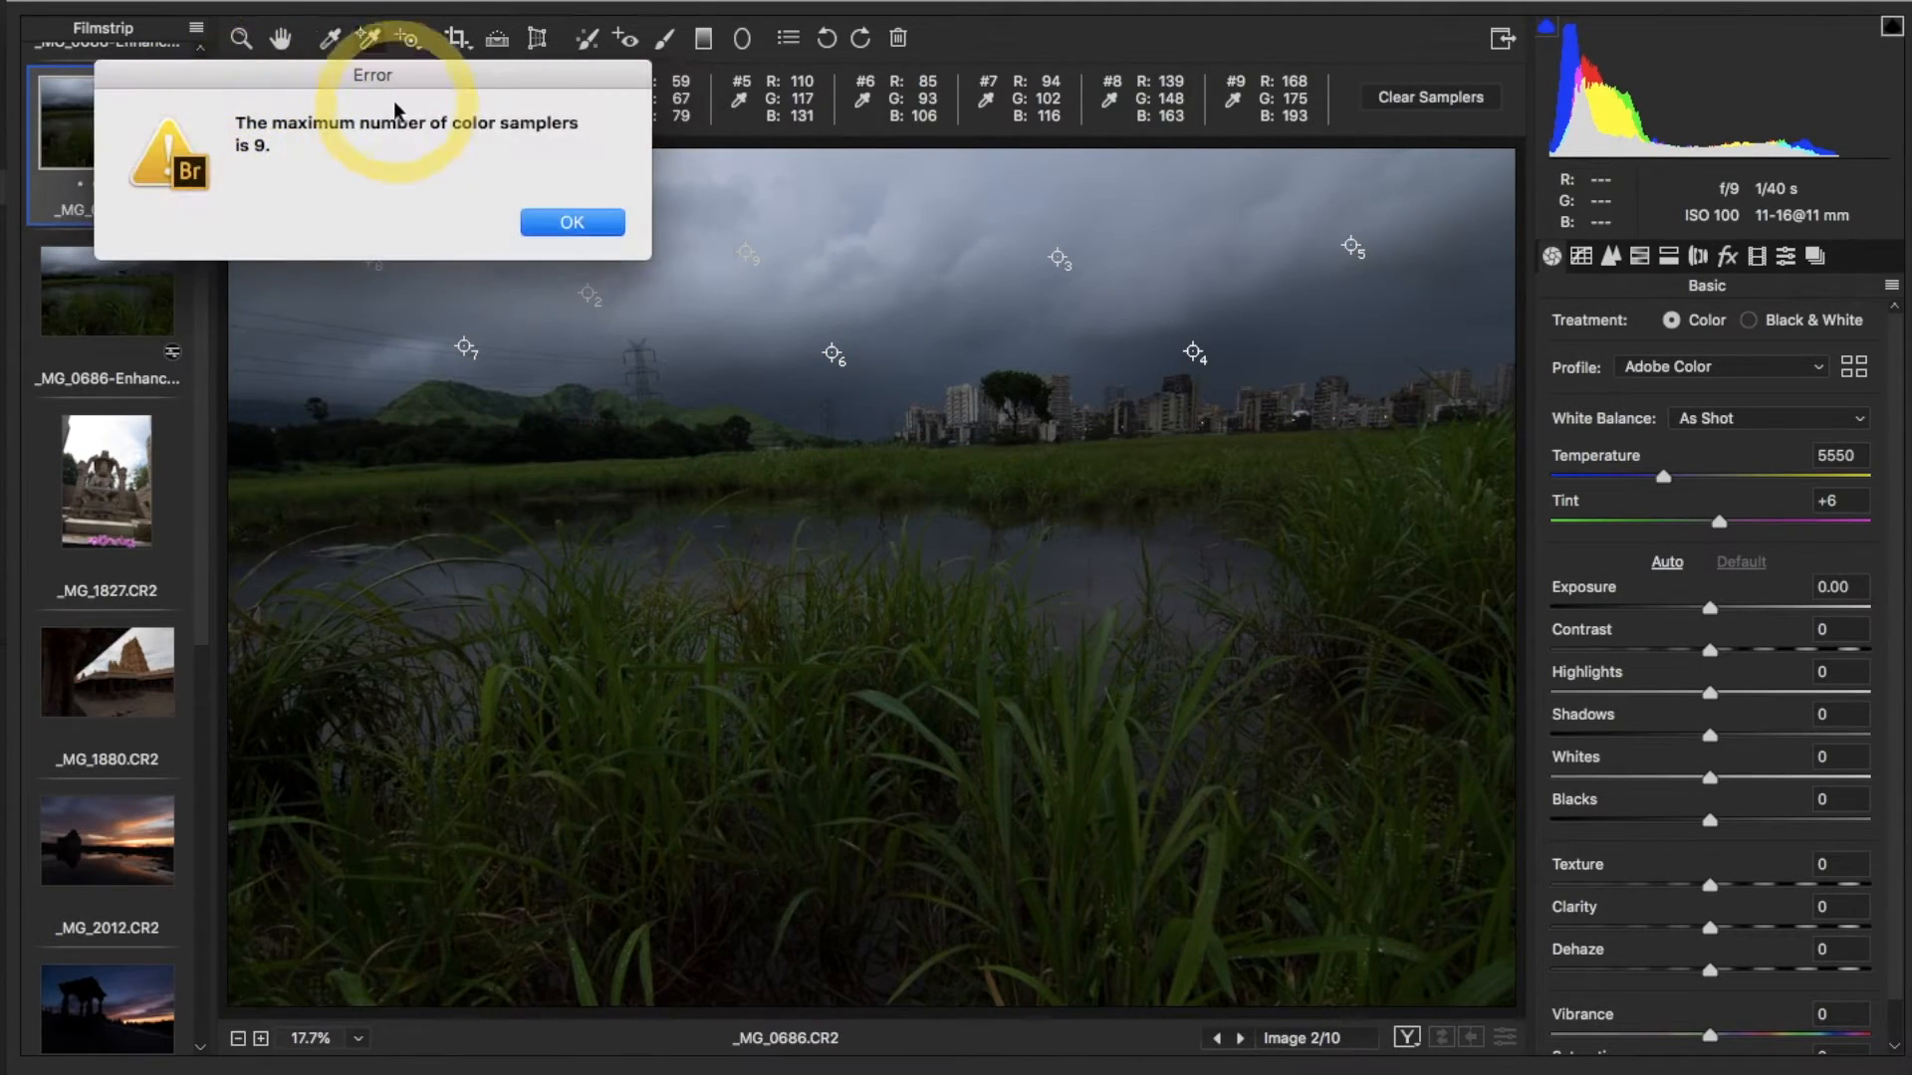
pyautogui.click(576, 220)
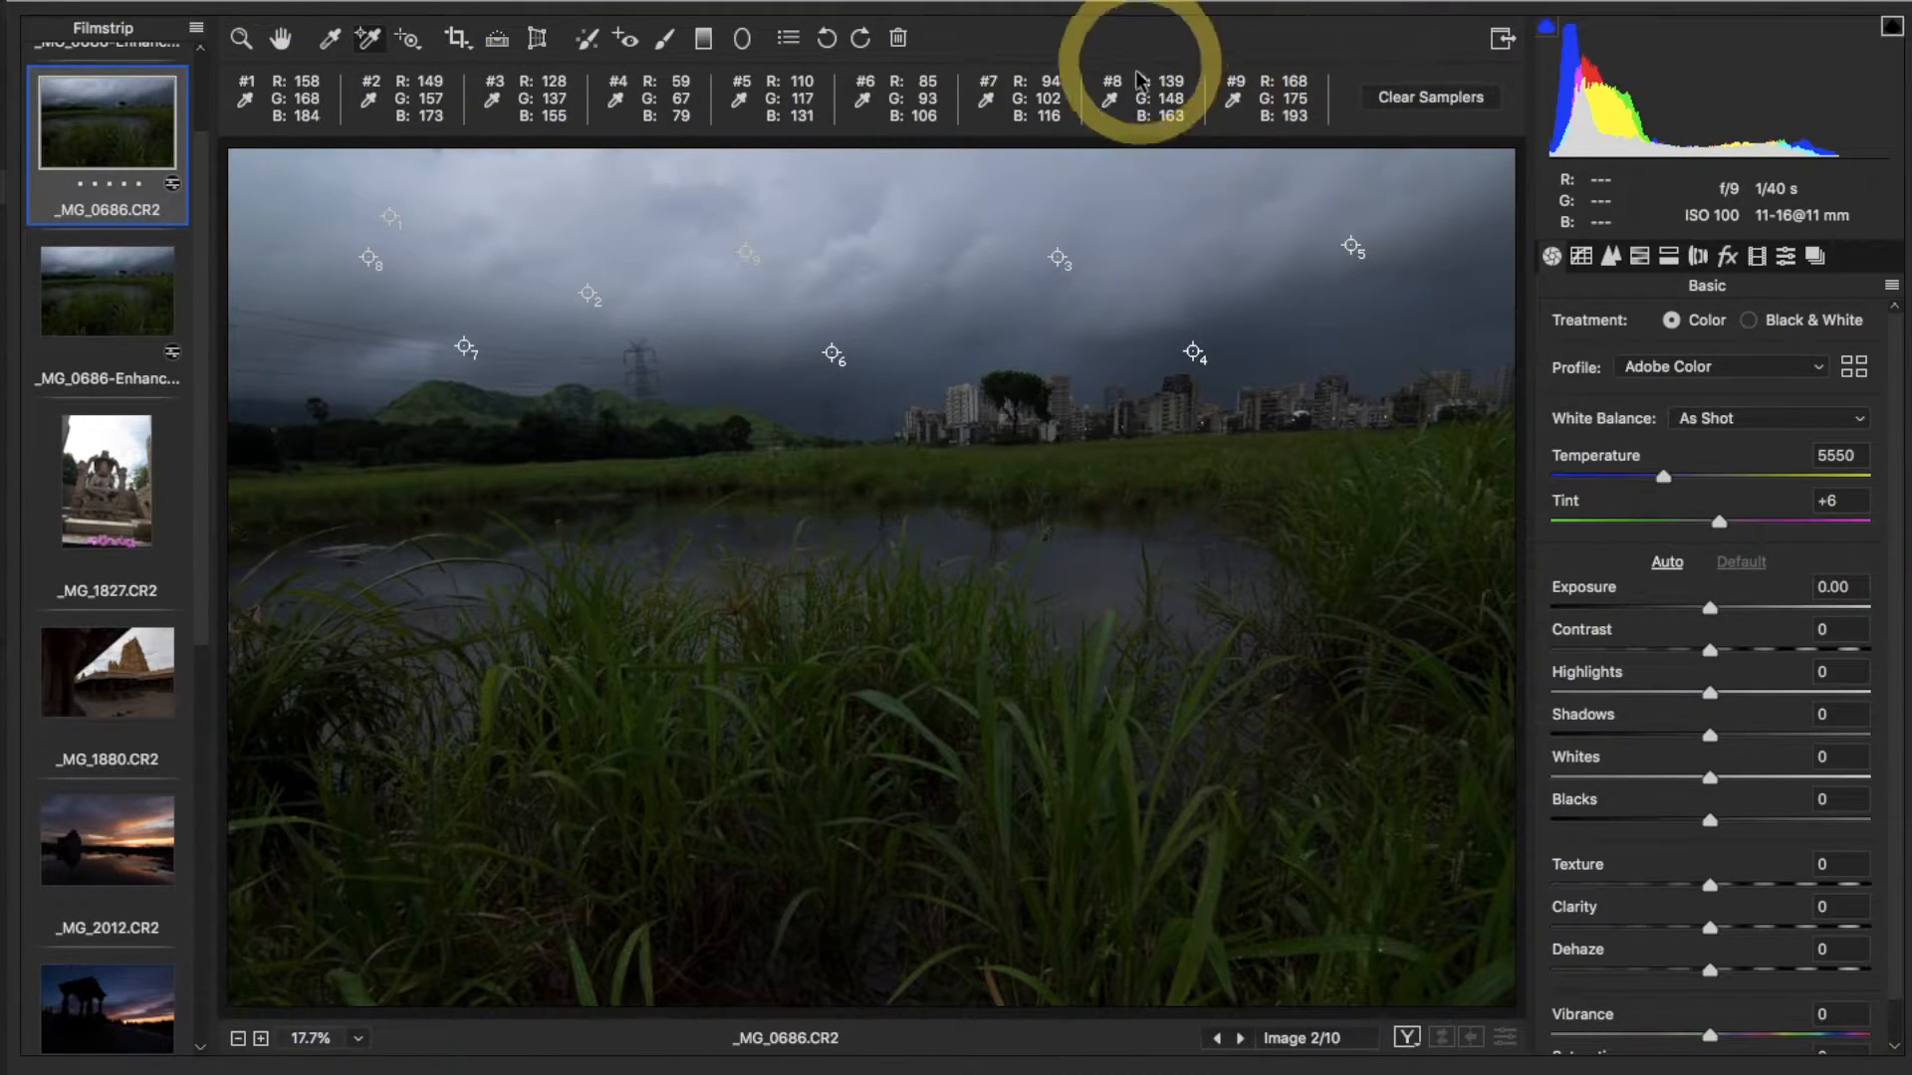
pyautogui.click(1409, 99)
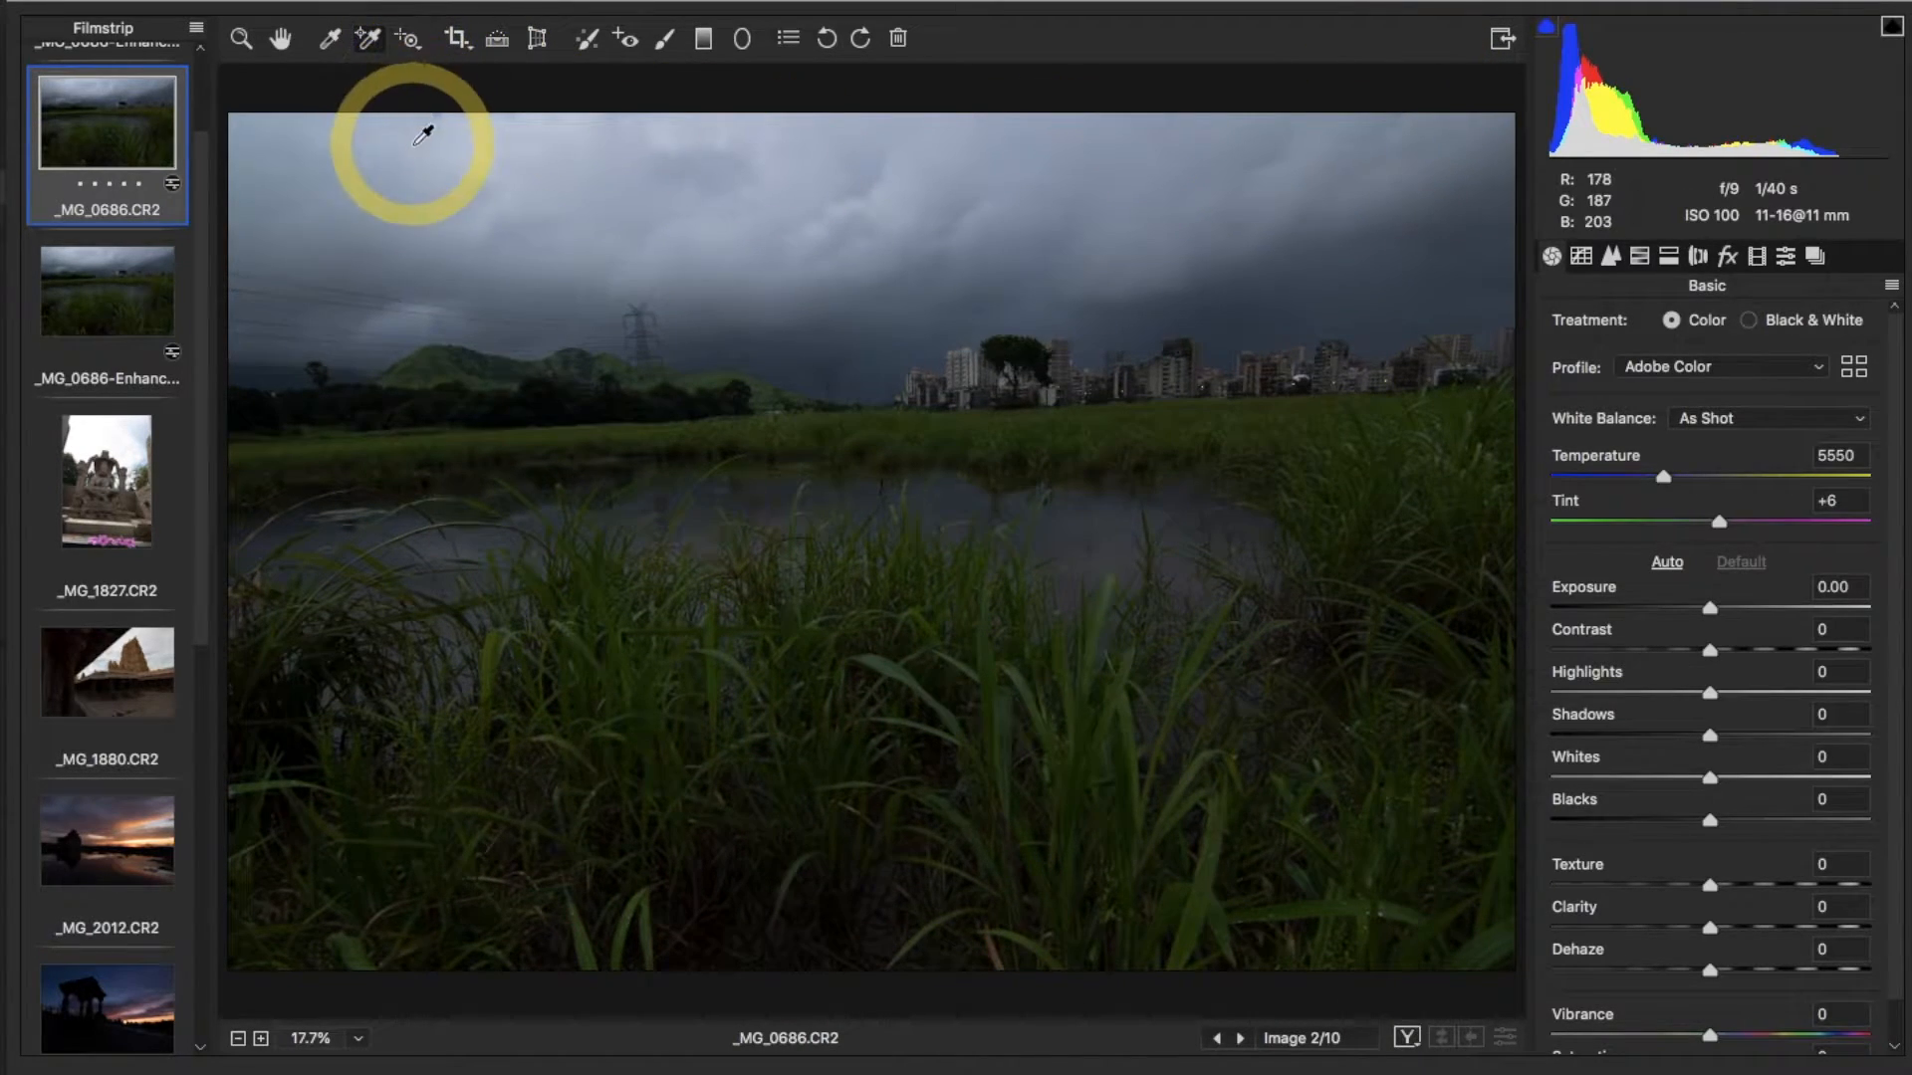
# Activate the Targeted Adjustment tool, and enable Remove Chromatic Aberration and profile corrections in the lens corrections
pyautogui.click(406, 42)
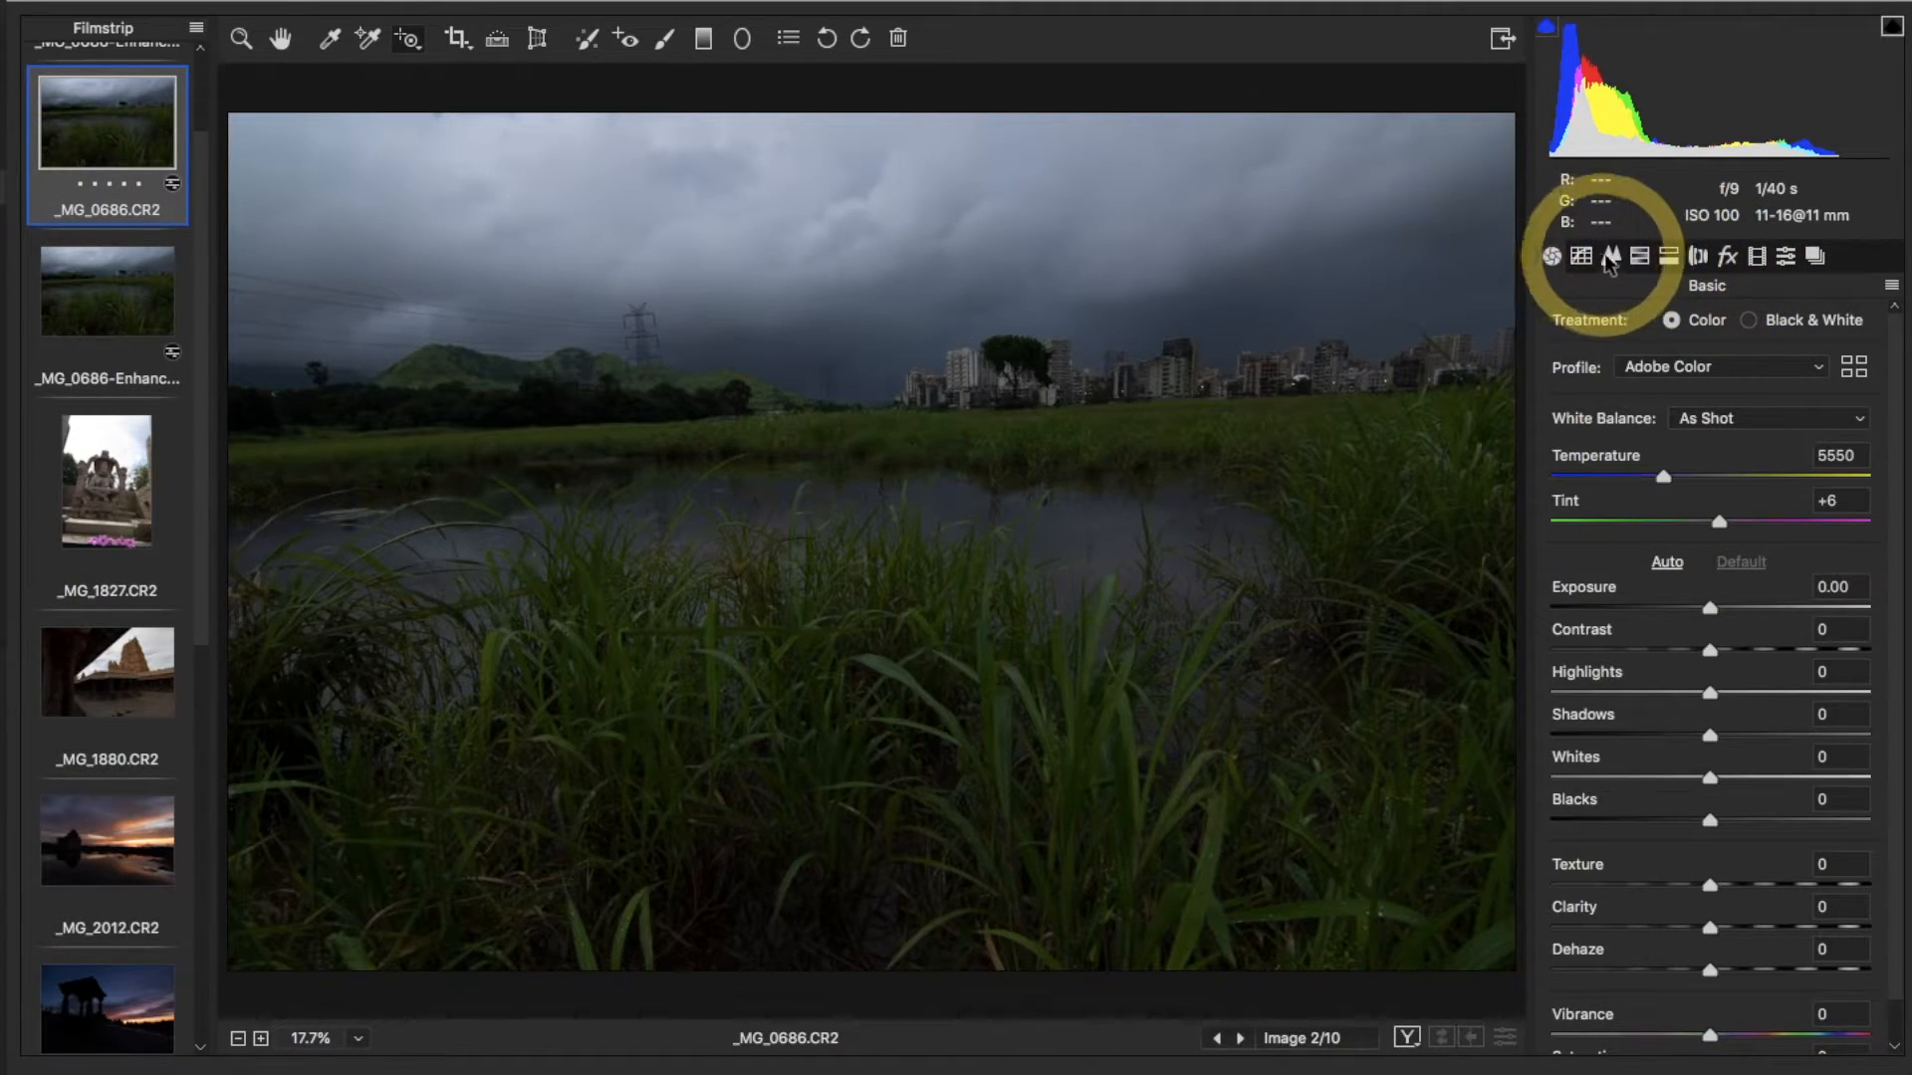
pyautogui.click(1697, 257)
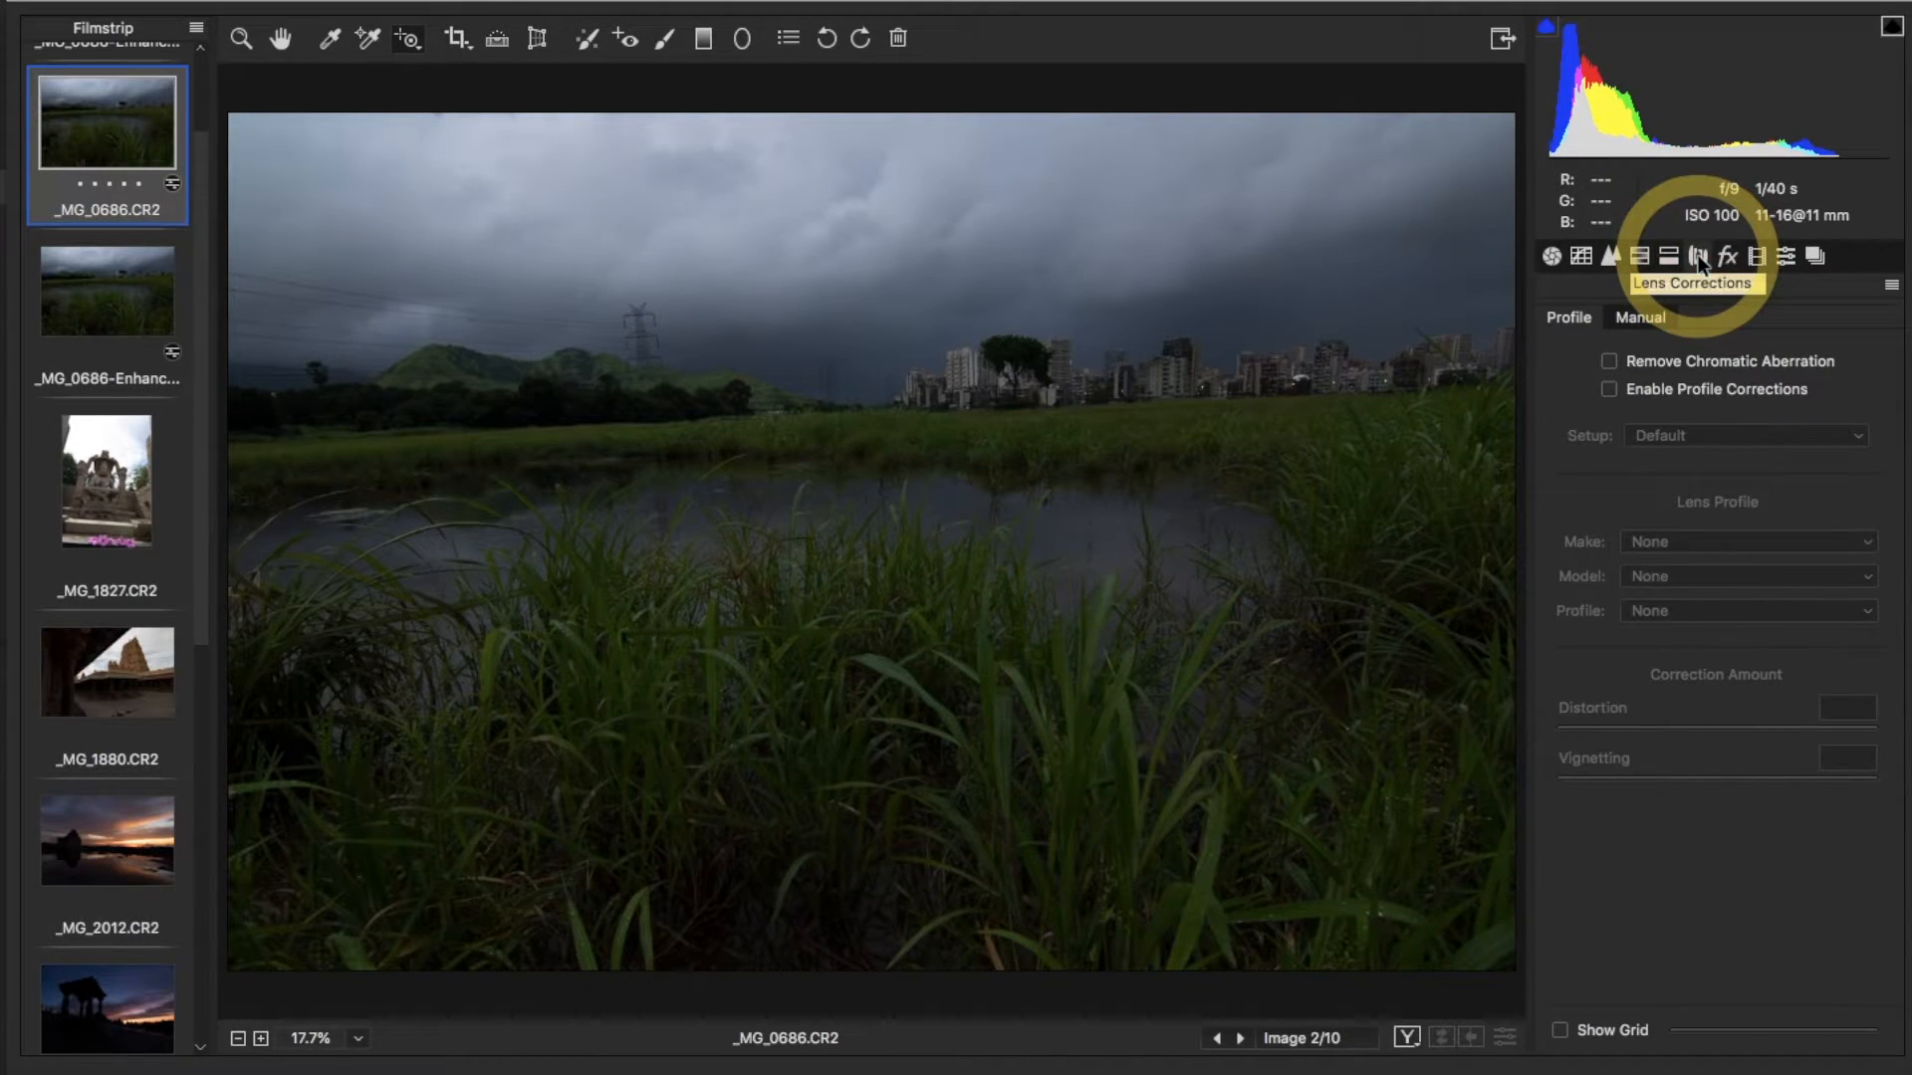
pyautogui.click(1609, 361)
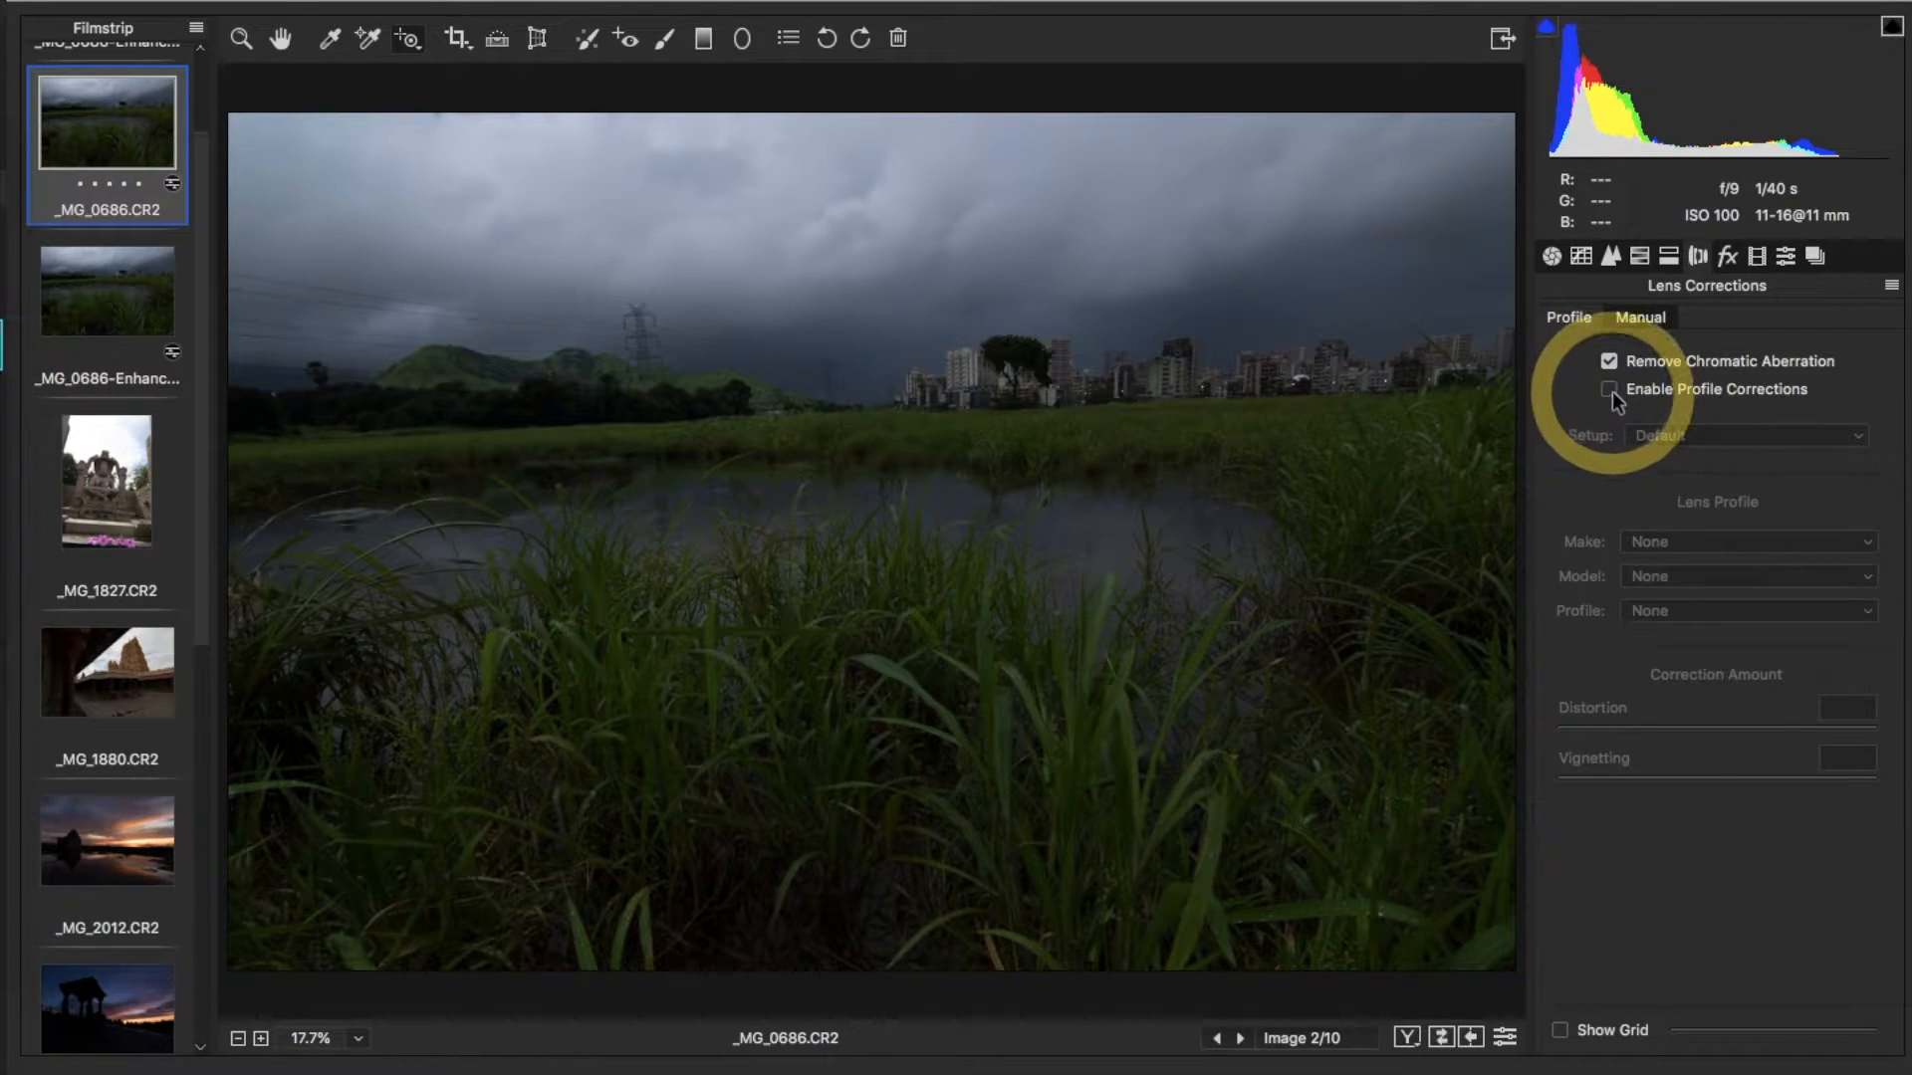
pyautogui.click(1609, 391)
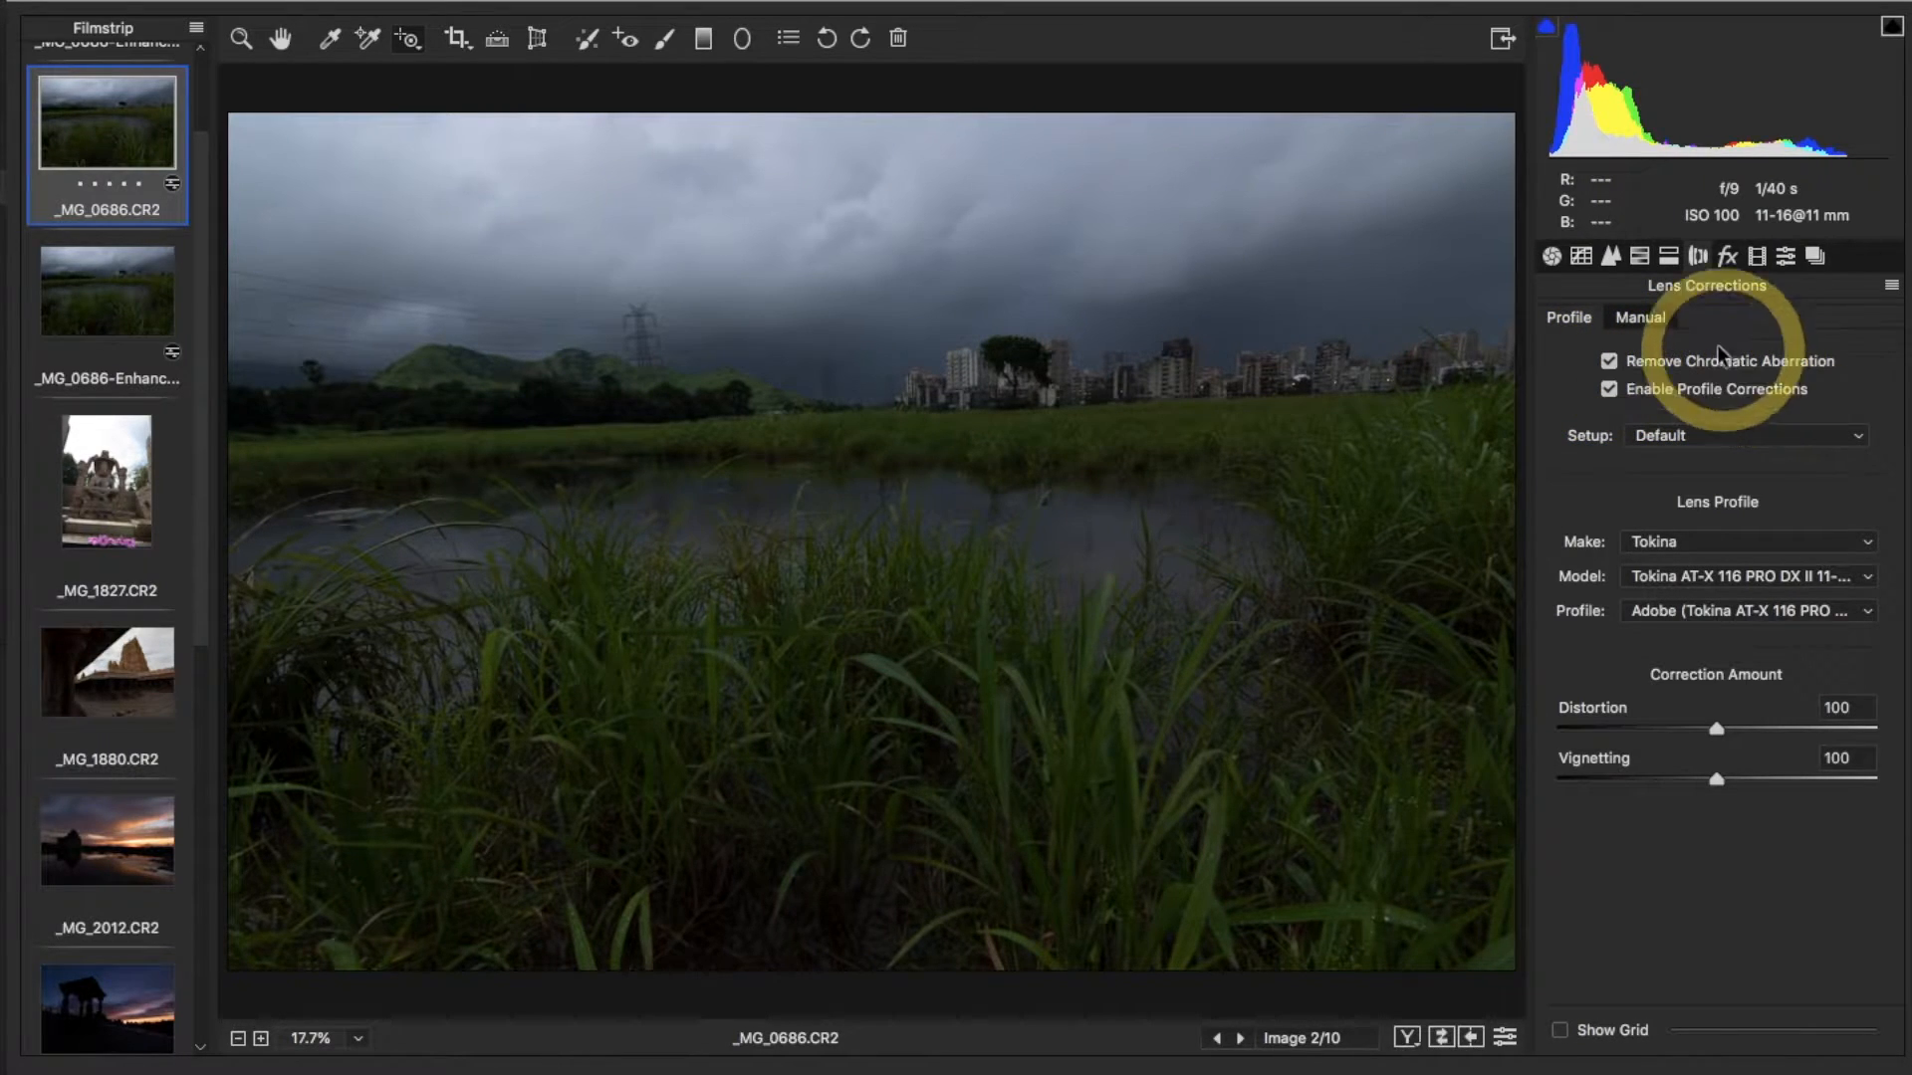
# Show the manual lens correction settings and magnify the city buildings on the horizon to 400%
pyautogui.click(1639, 318)
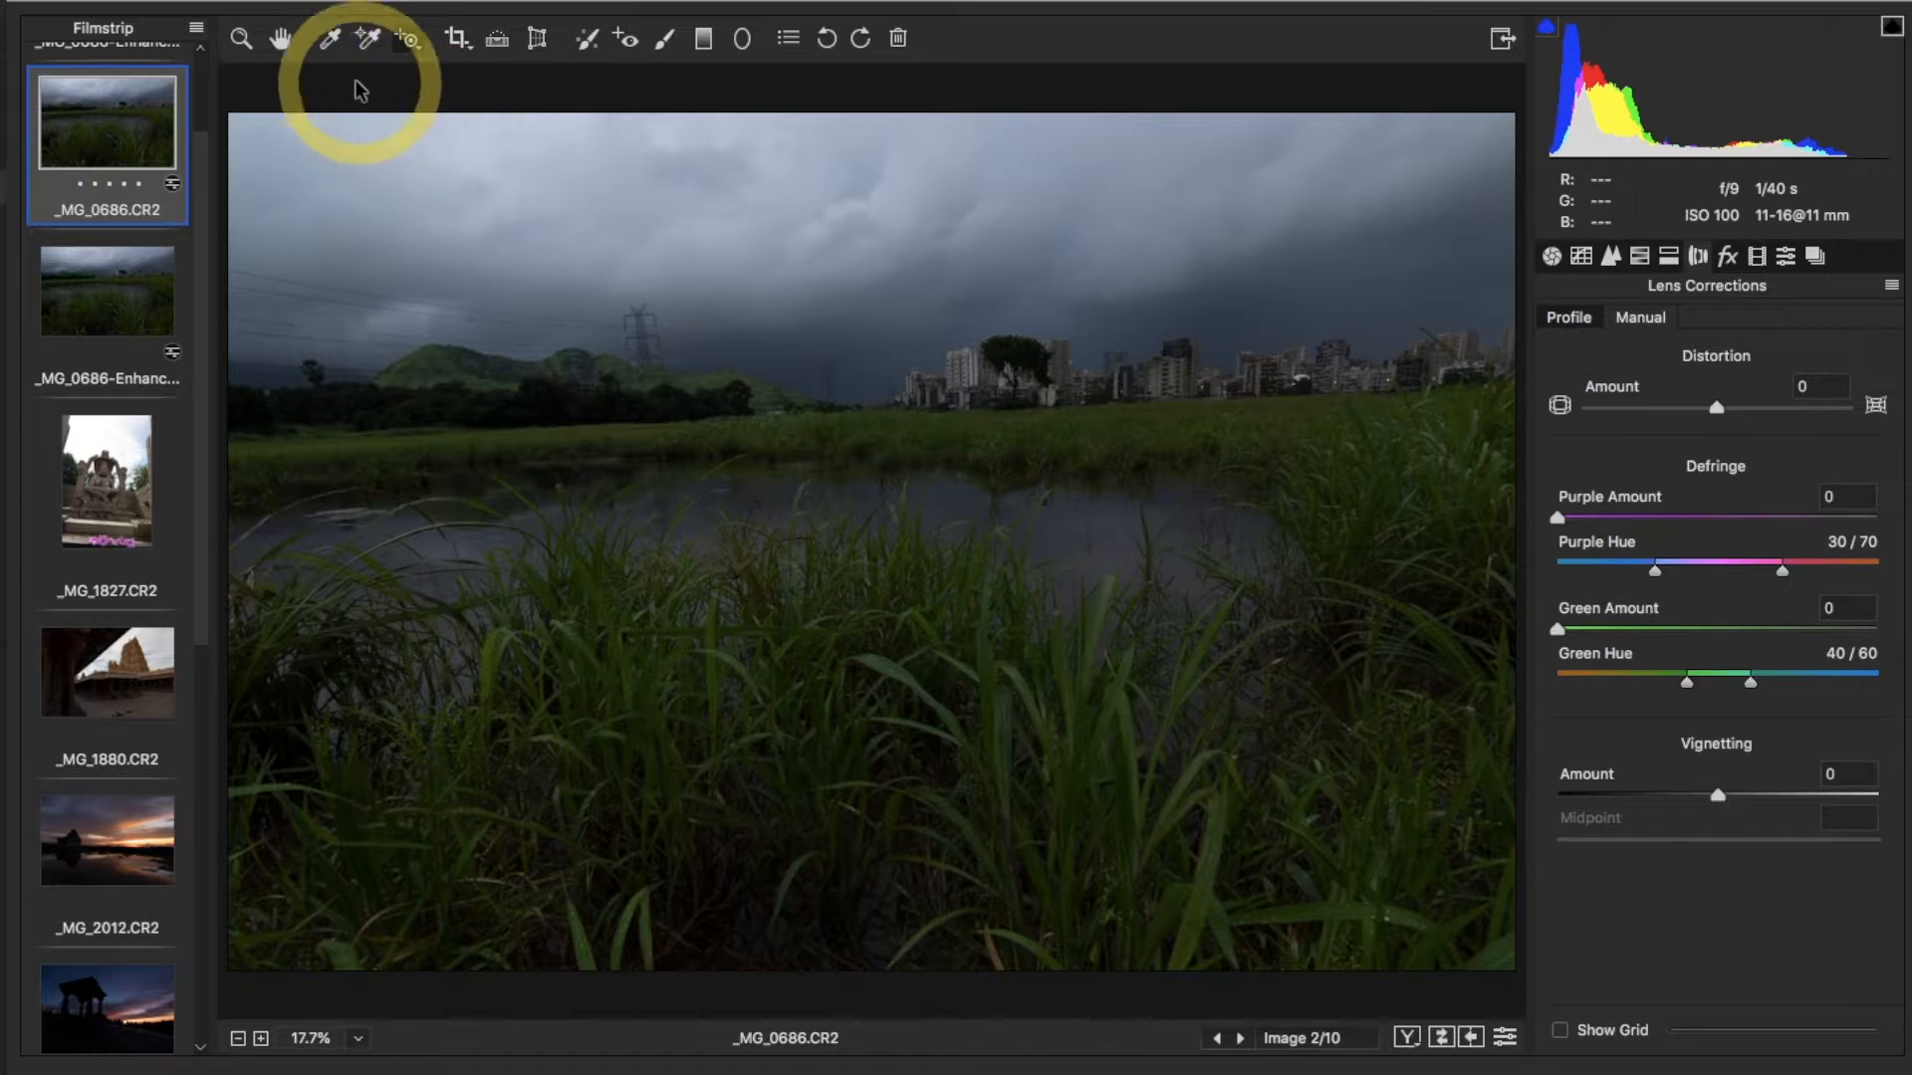
pyautogui.click(240, 39)
pyautogui.click(972, 371)
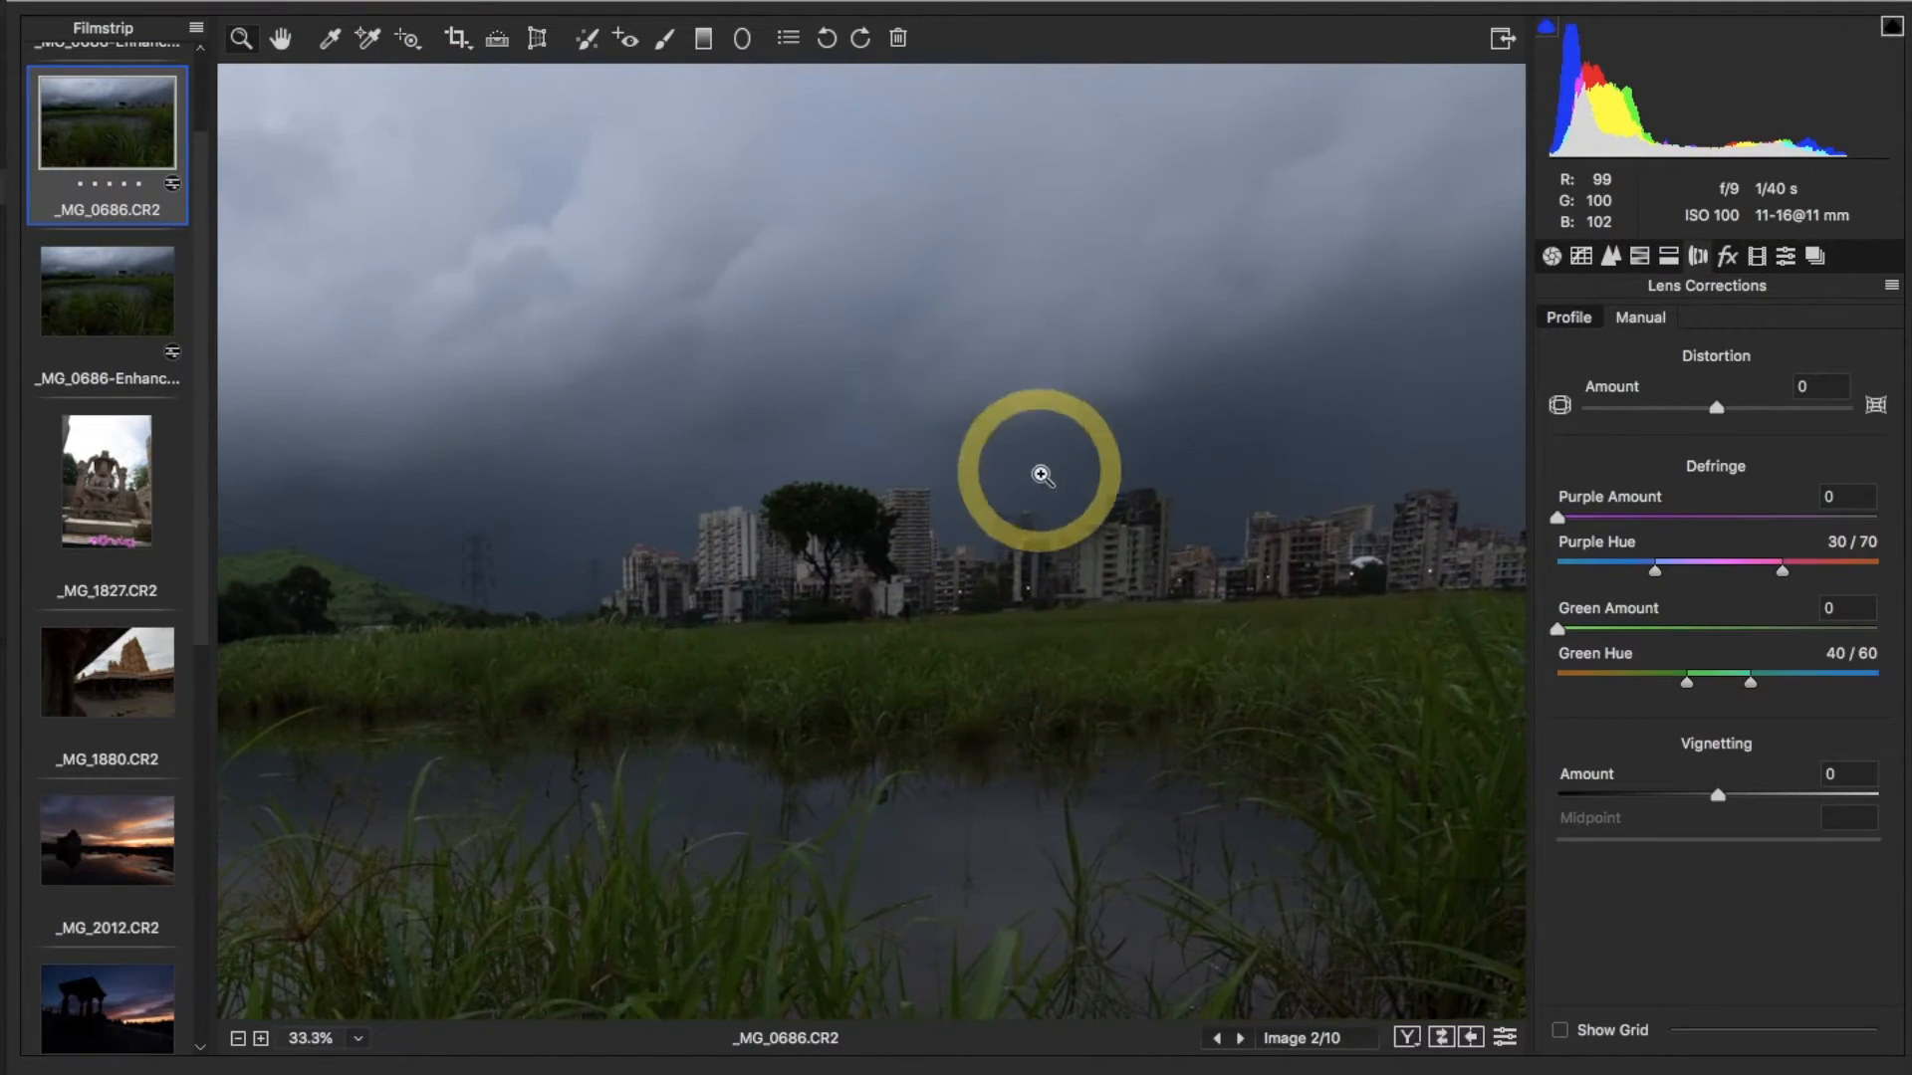
pyautogui.click(1118, 564)
pyautogui.click(1118, 565)
pyautogui.click(969, 320)
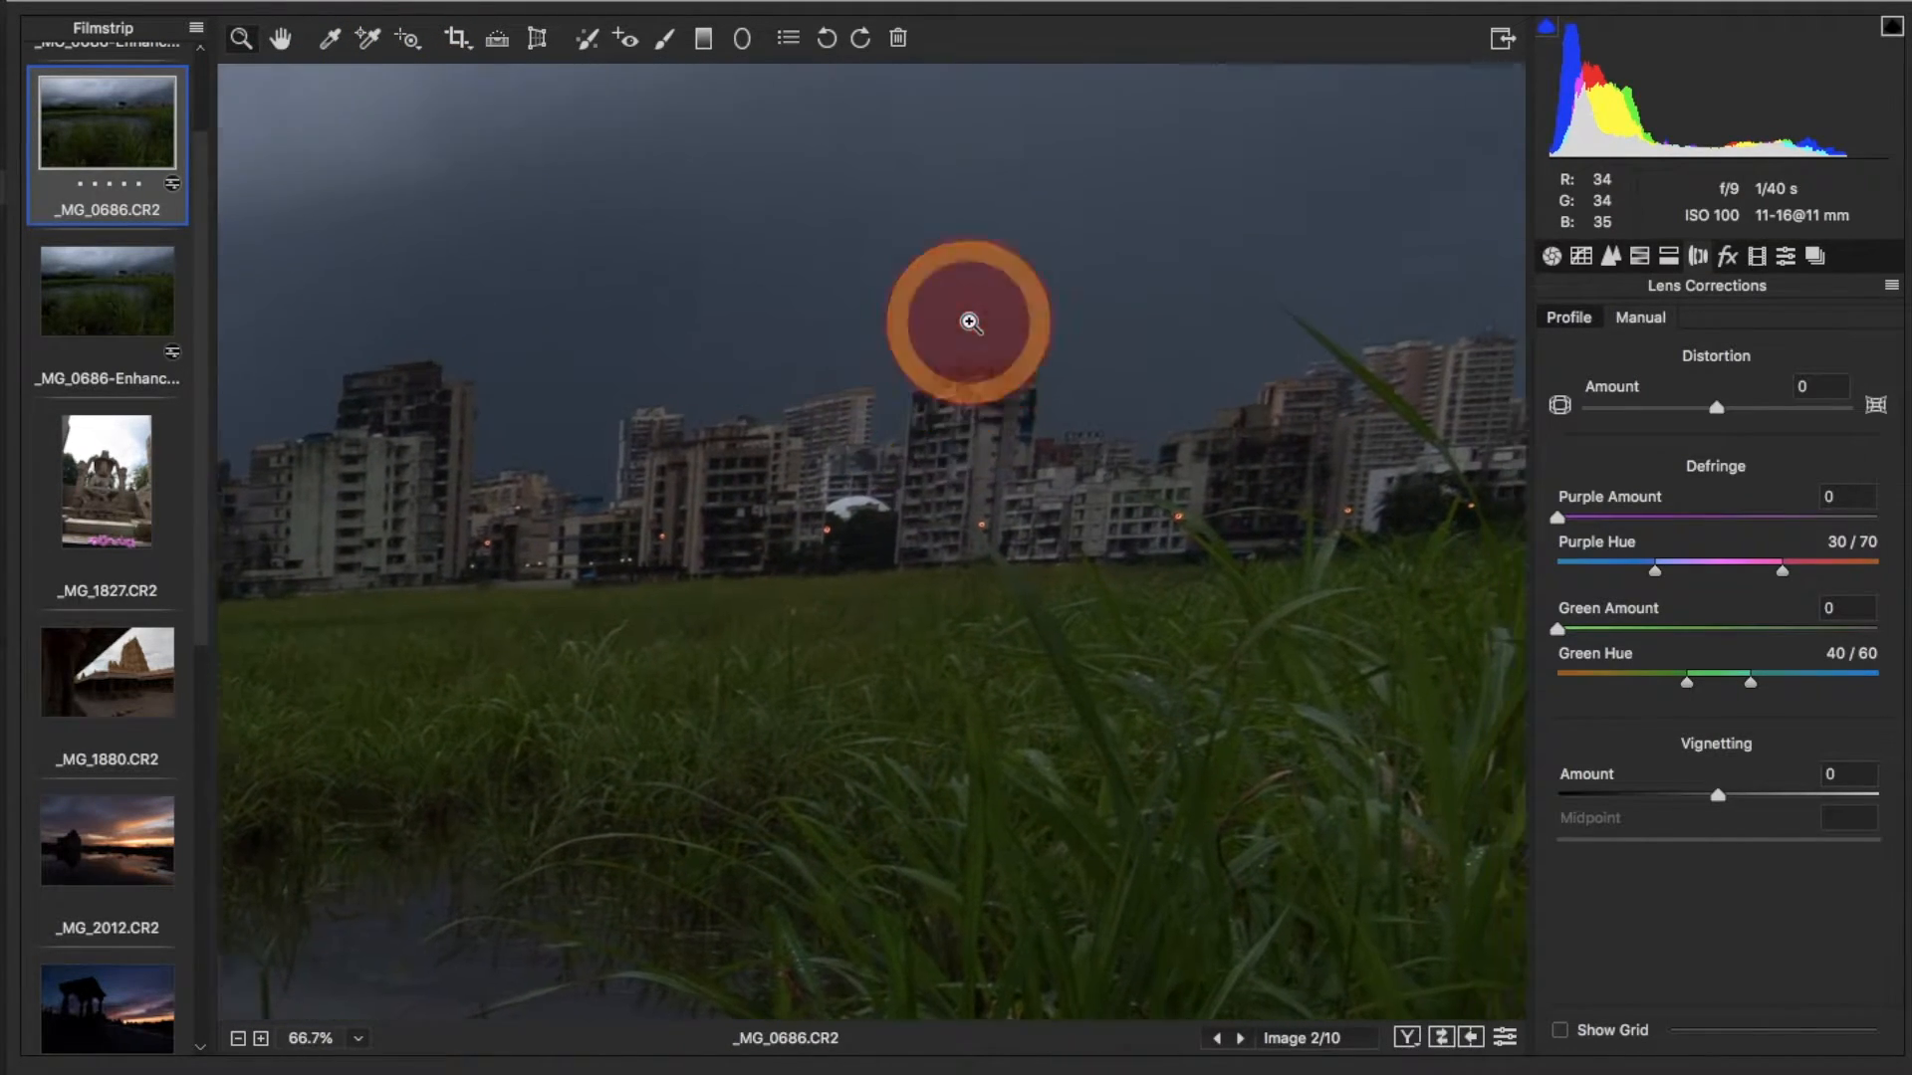
pyautogui.rightClick(841, 551)
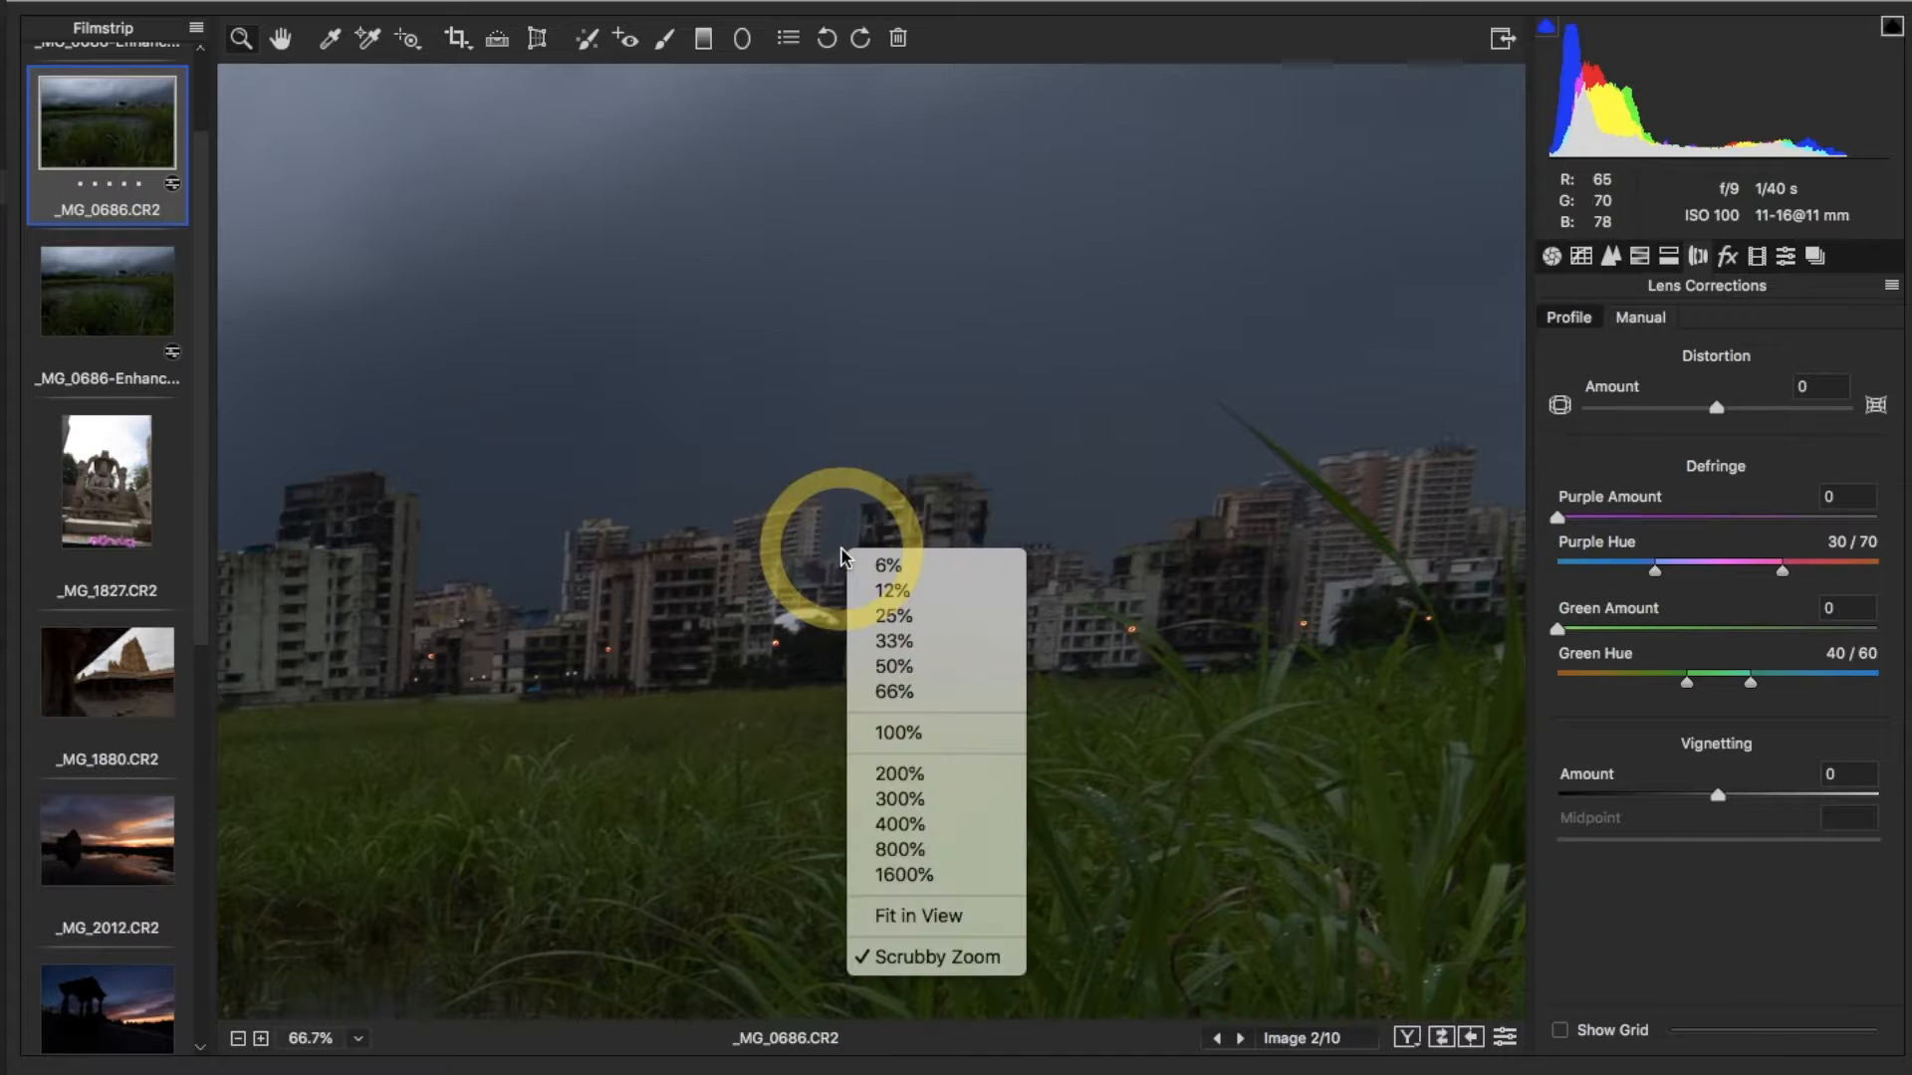
pyautogui.click(916, 823)
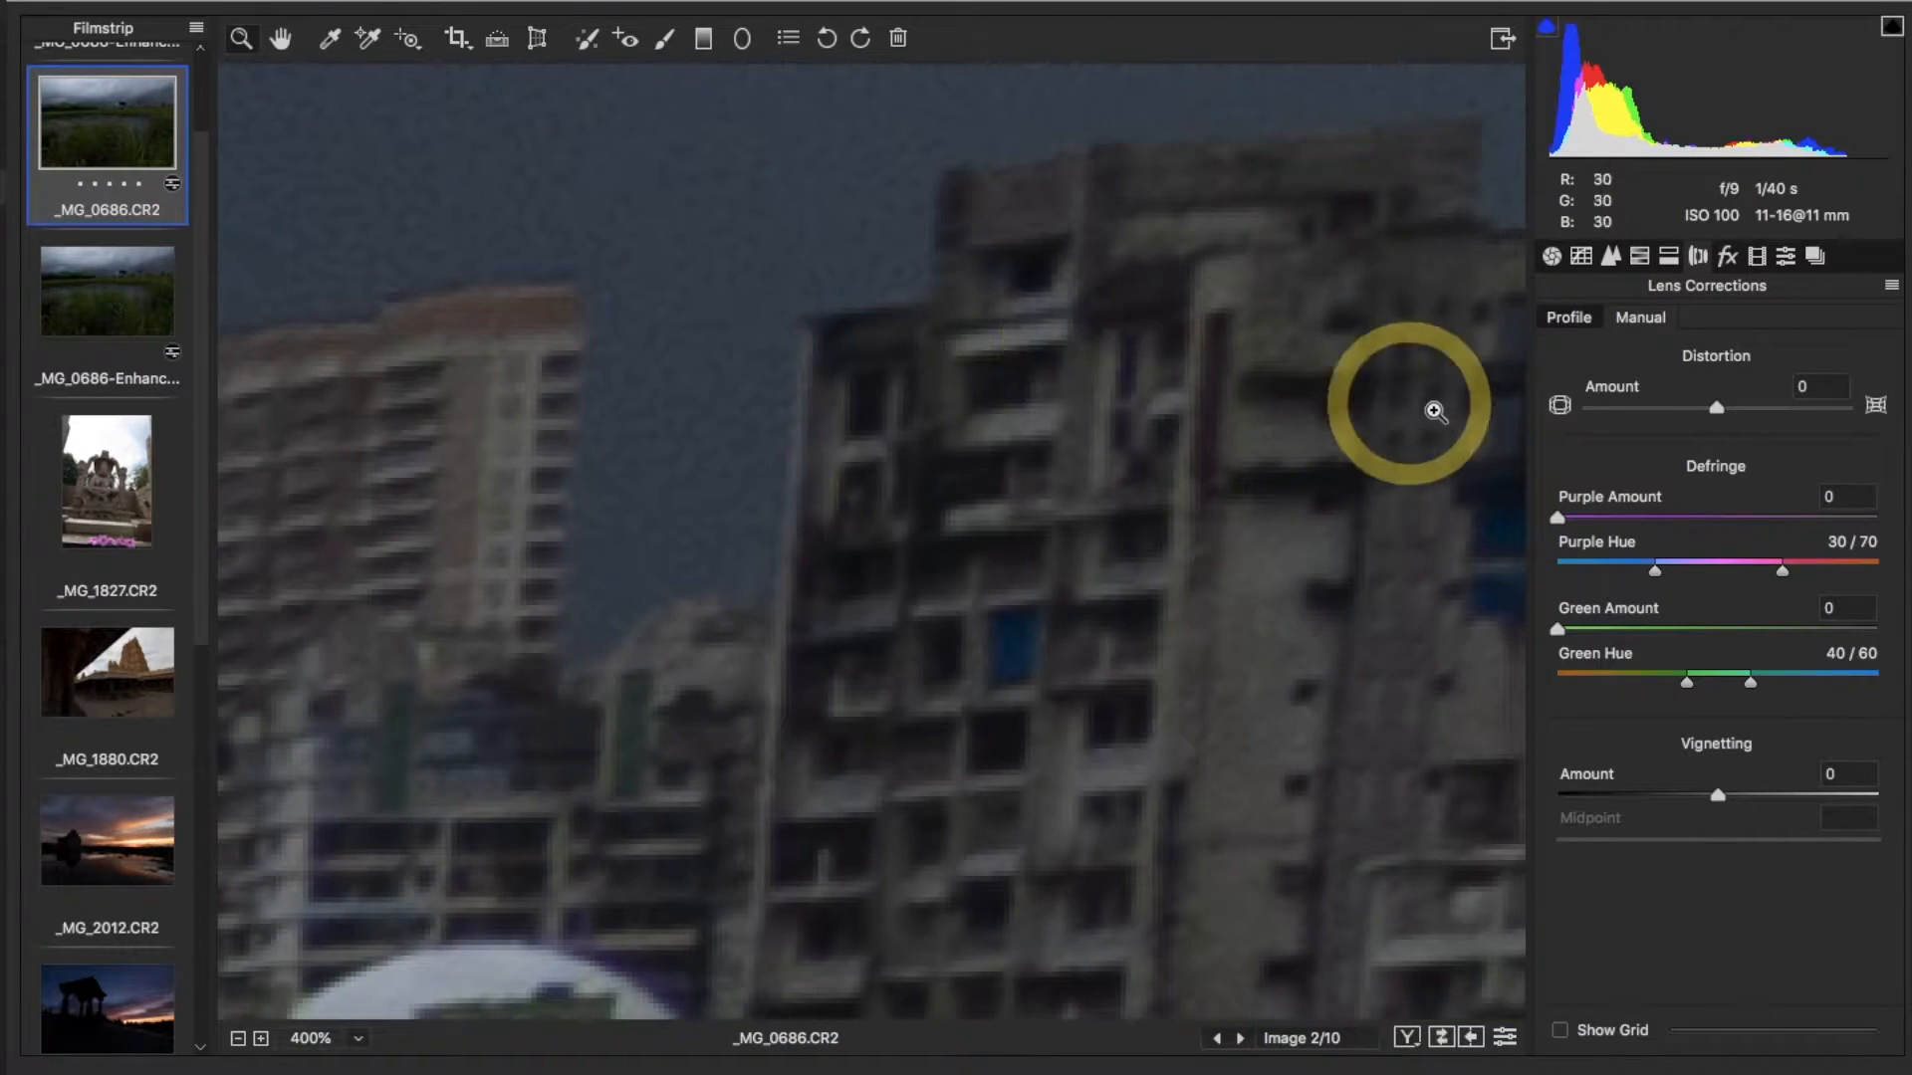
# Compare the building edges with Remove Chromatic Aberration turned off and on again in the lens profile settings
pyautogui.click(1570, 315)
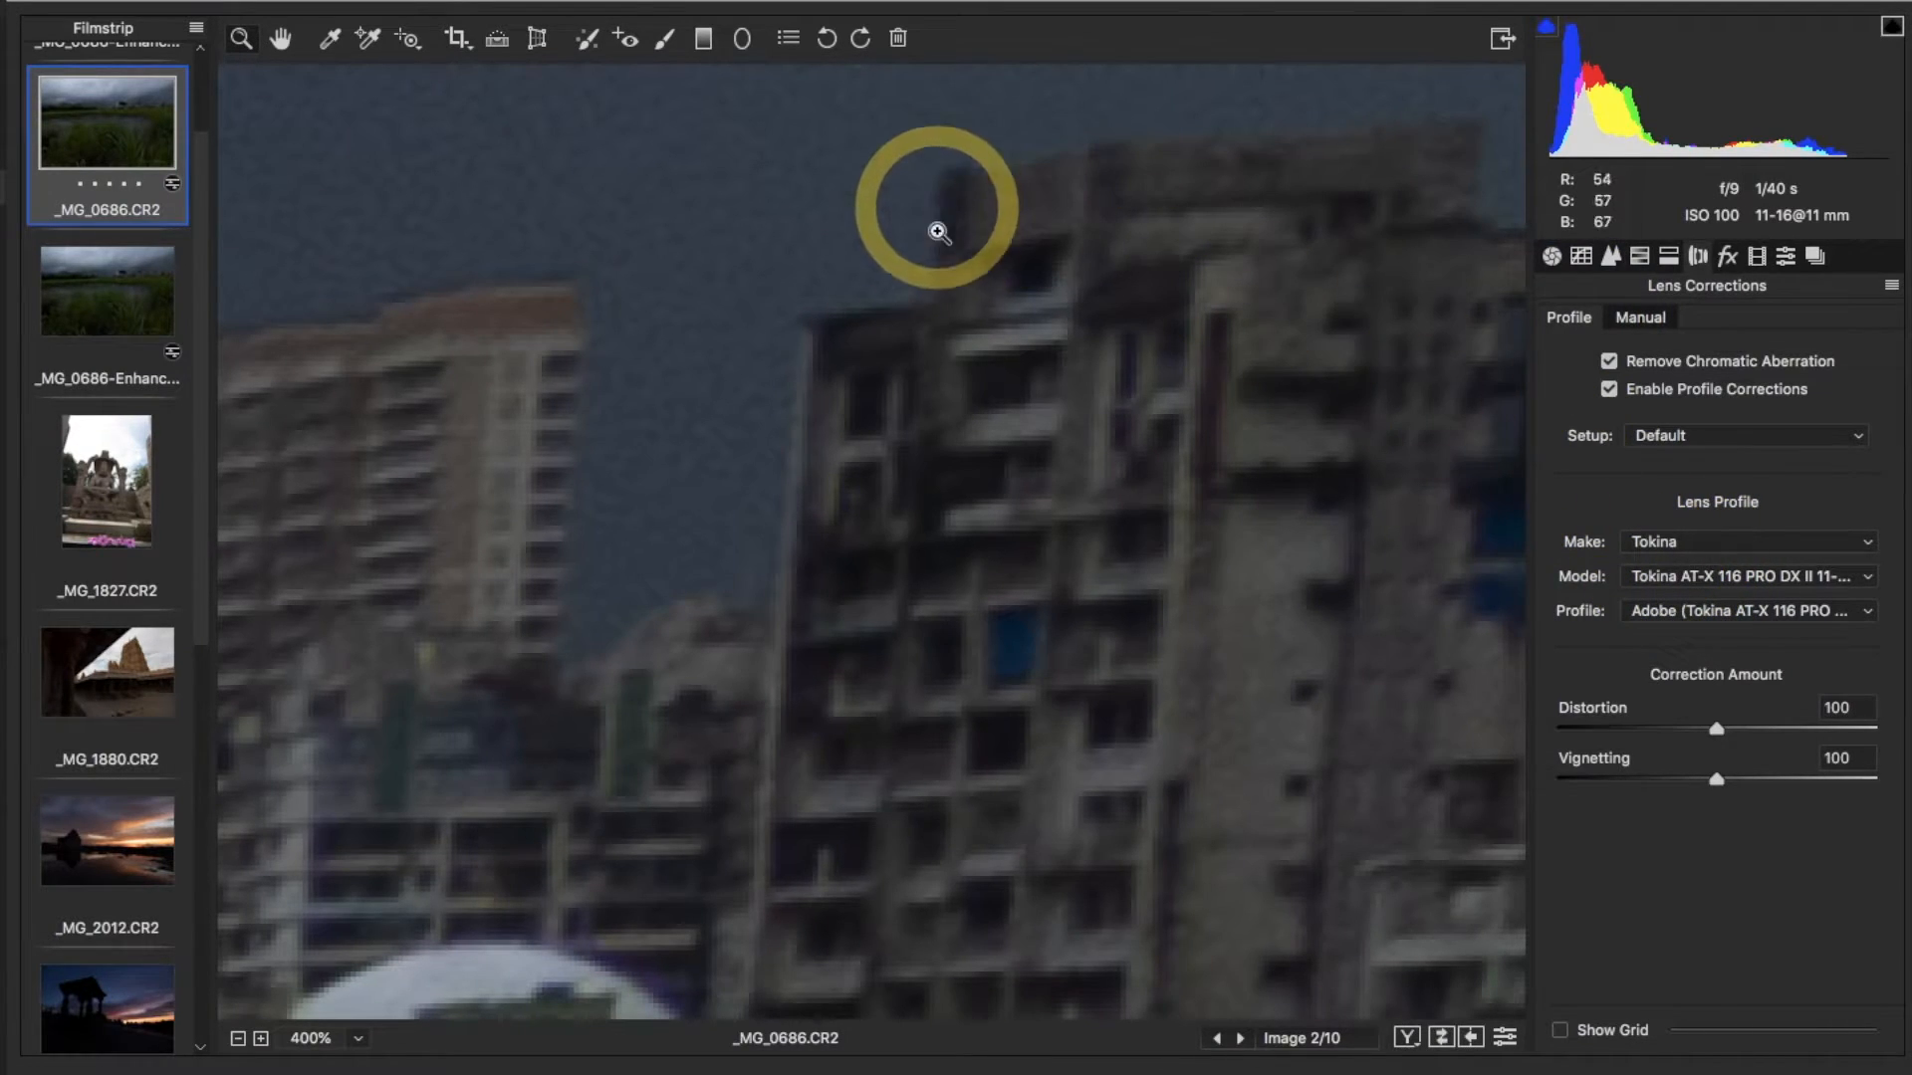
pyautogui.click(1609, 362)
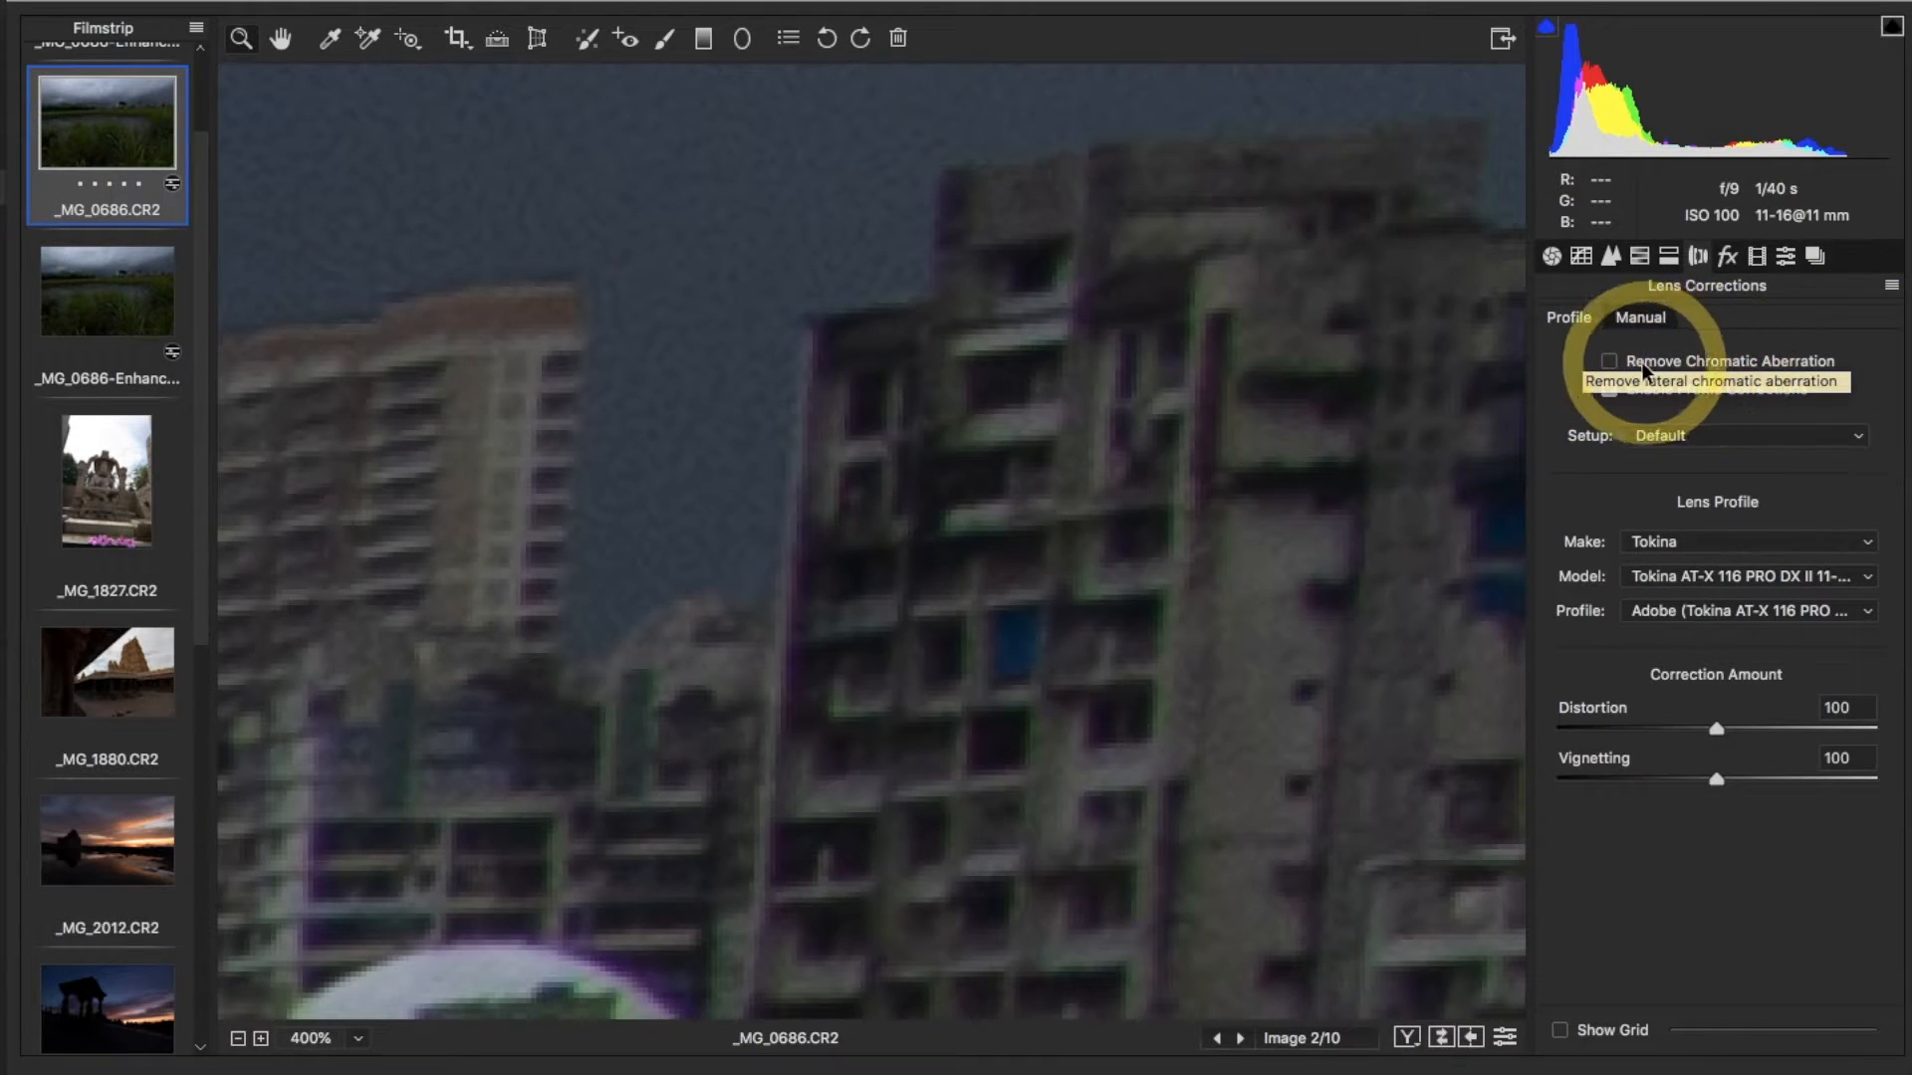
pyautogui.click(1609, 361)
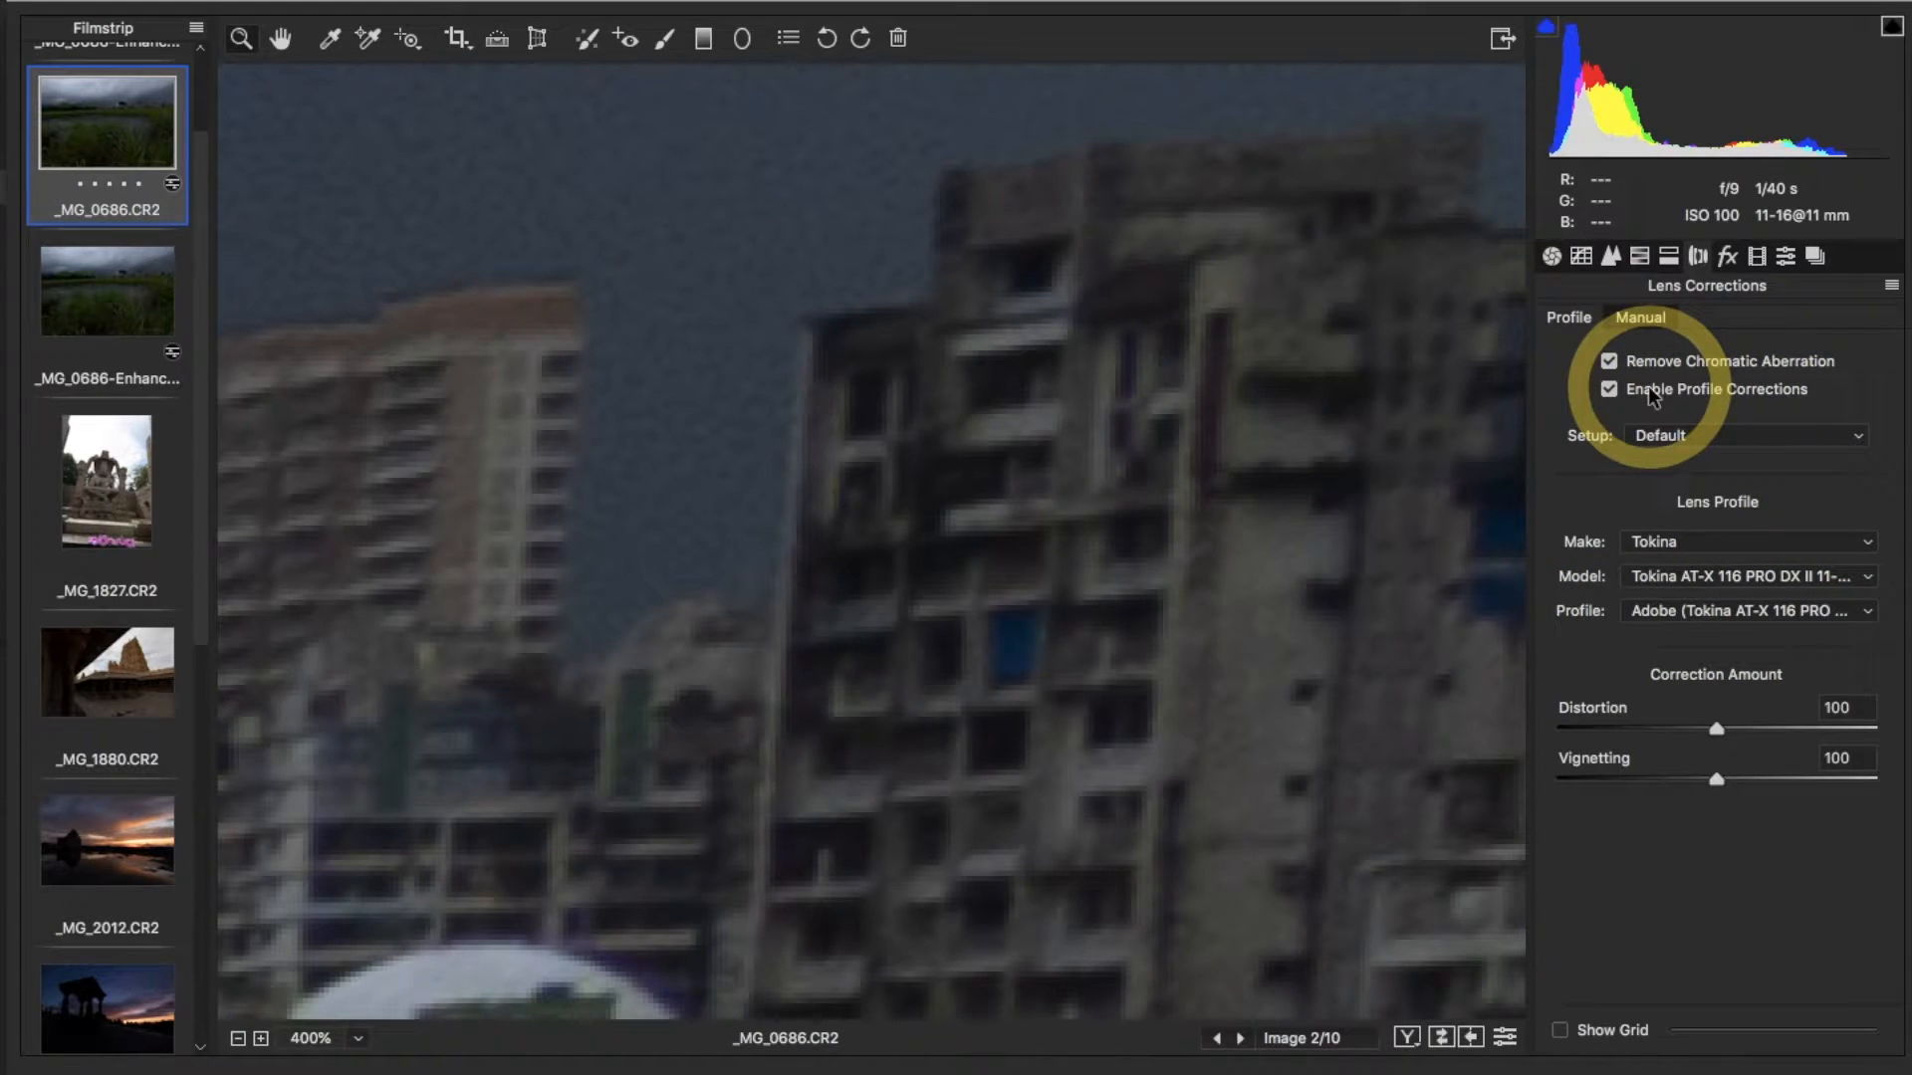
# Fit the photo in view and compare it with Enable Profile Corrections switched off and on twice
pyautogui.rightClick(597, 307)
pyautogui.click(697, 674)
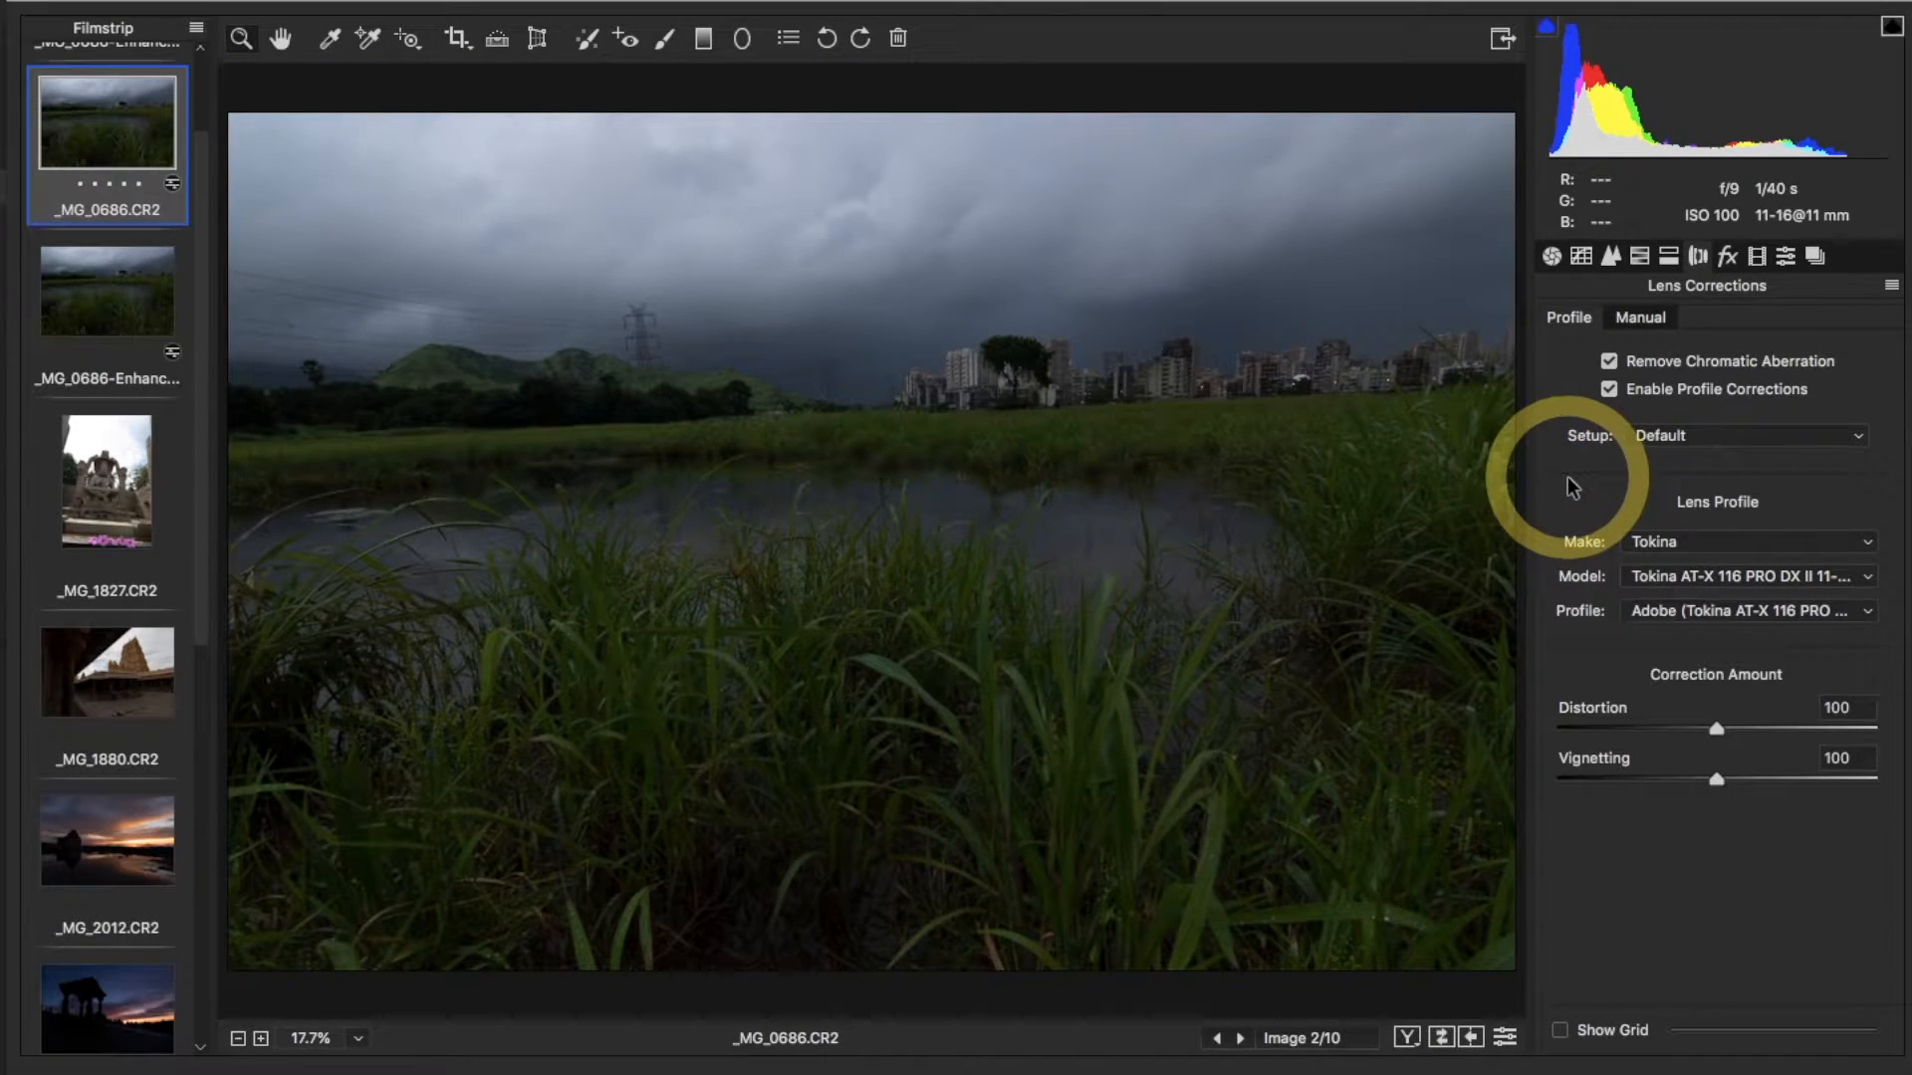
pyautogui.click(1609, 388)
pyautogui.click(1609, 388)
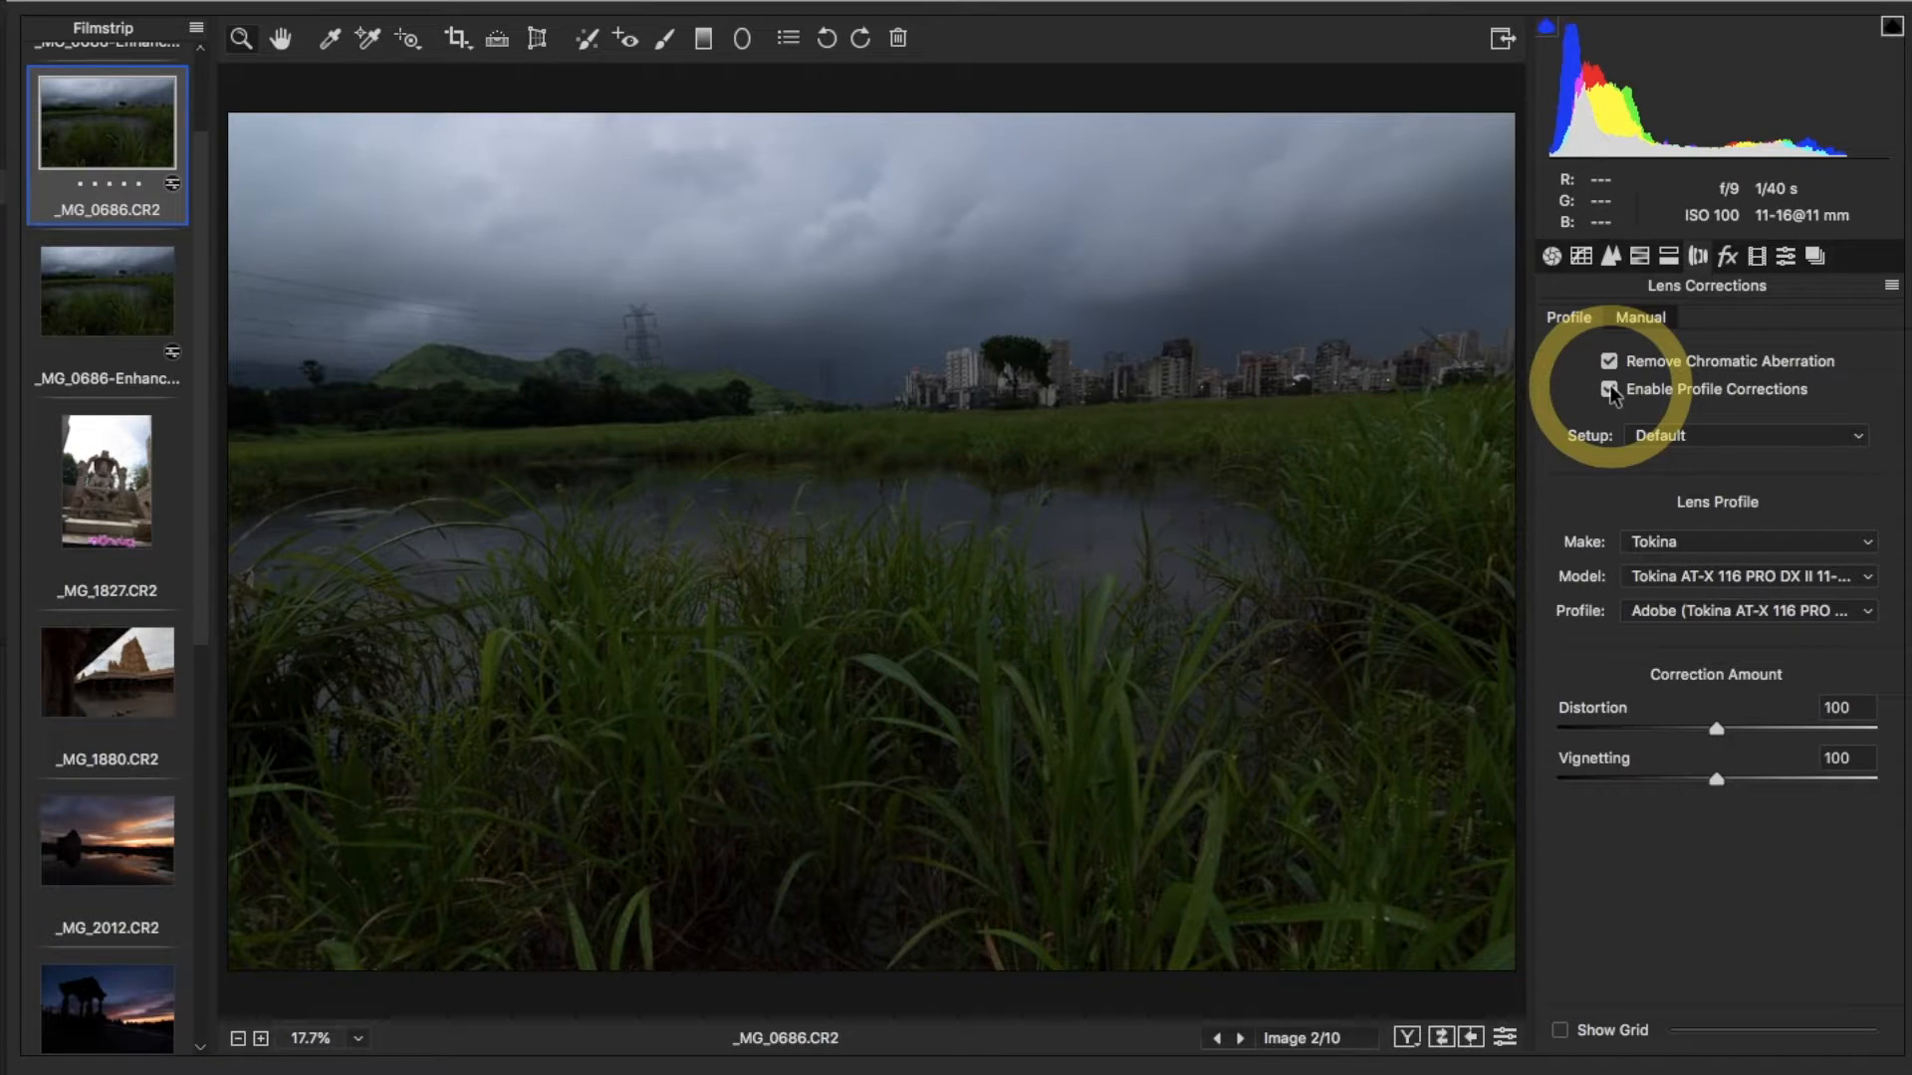
pyautogui.click(1609, 389)
pyautogui.click(1609, 389)
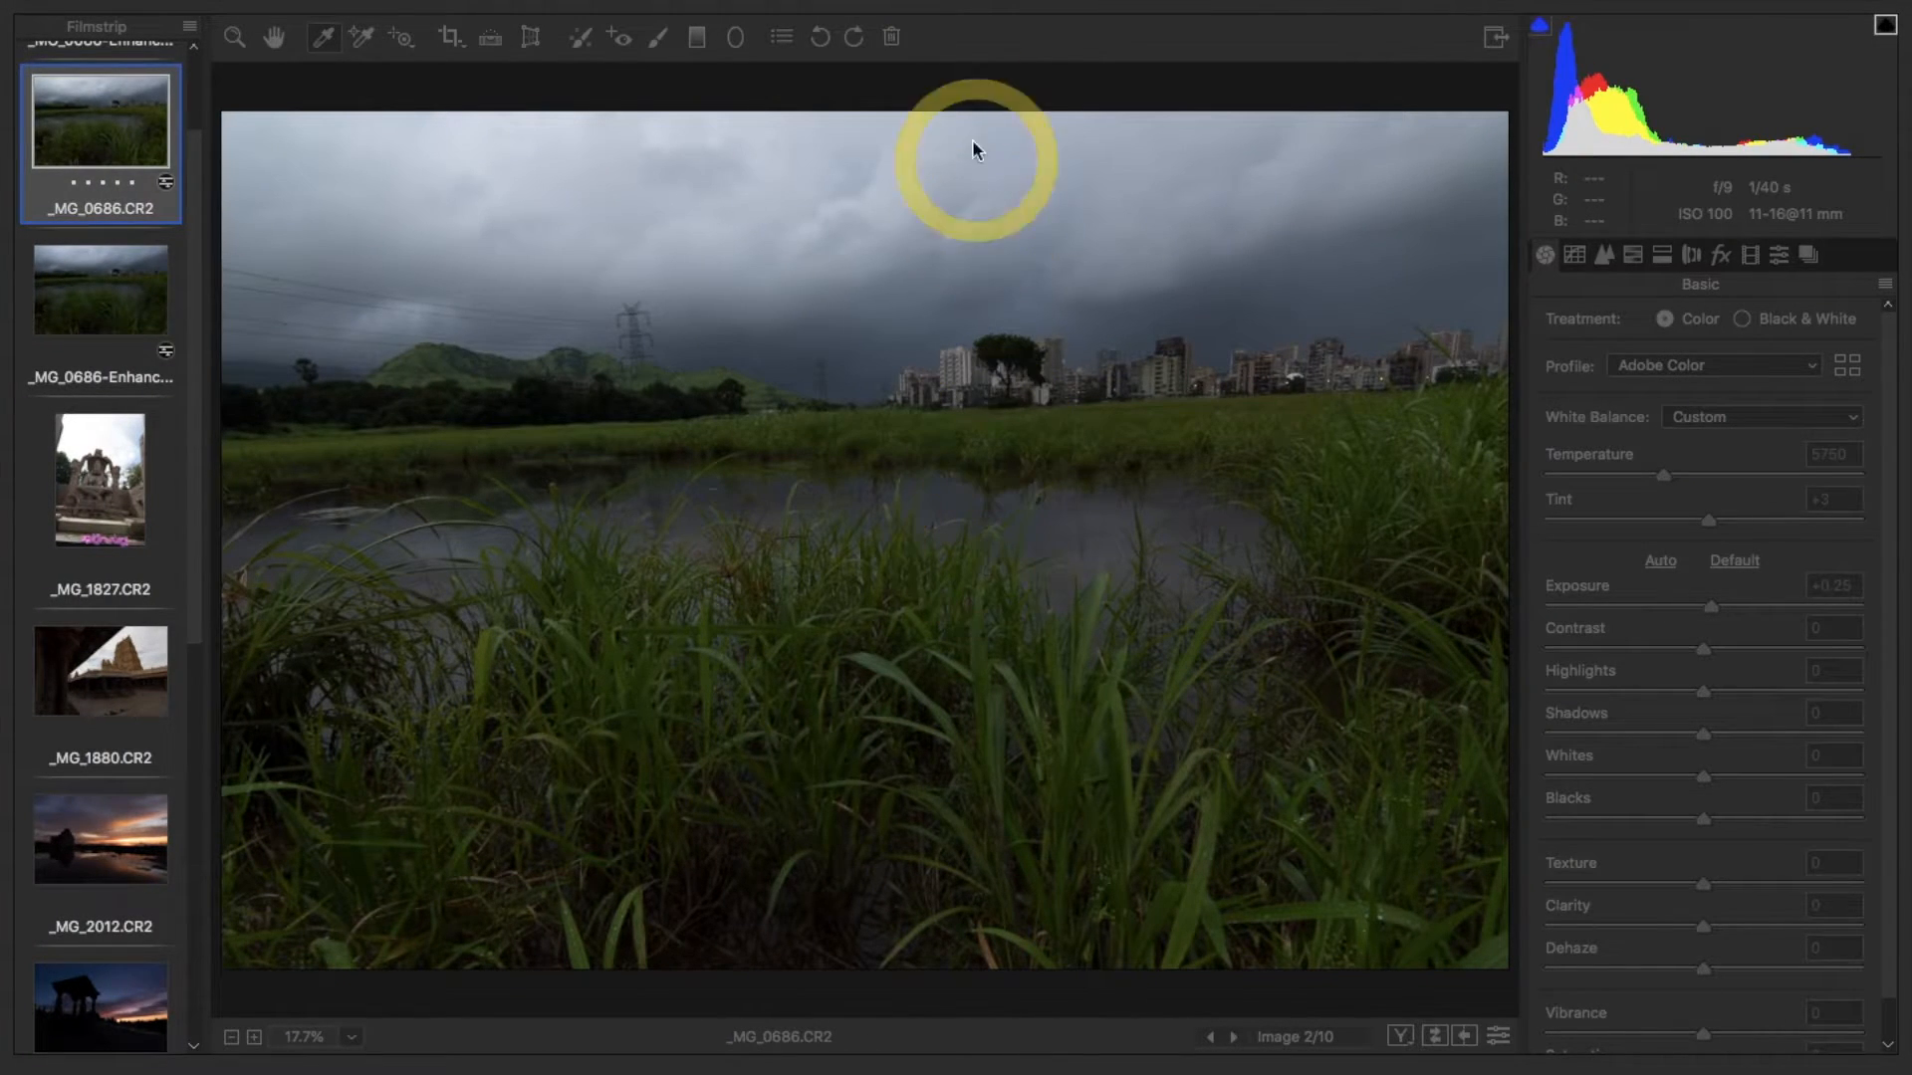
# Sample the white balance from the cloudy sky, and set the temperature to 6050
pyautogui.click(969, 39)
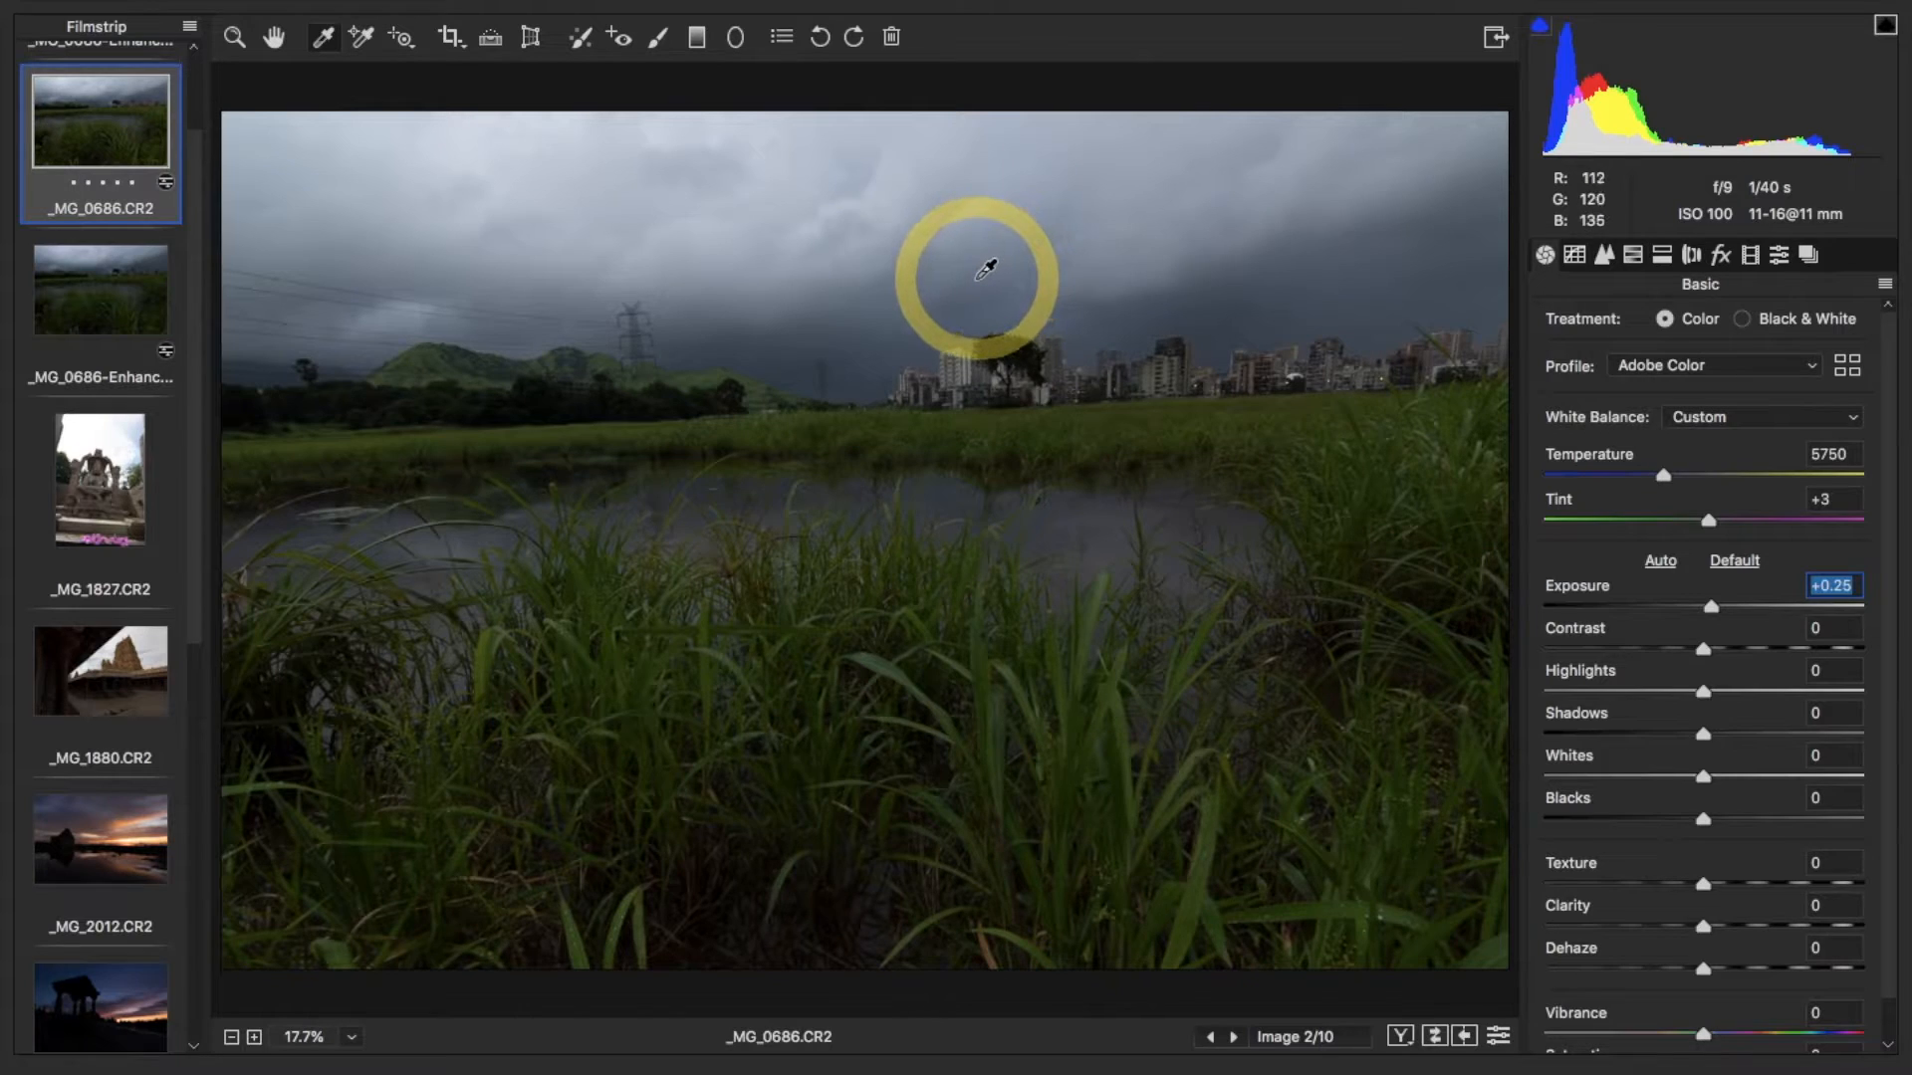
pyautogui.click(1231, 217)
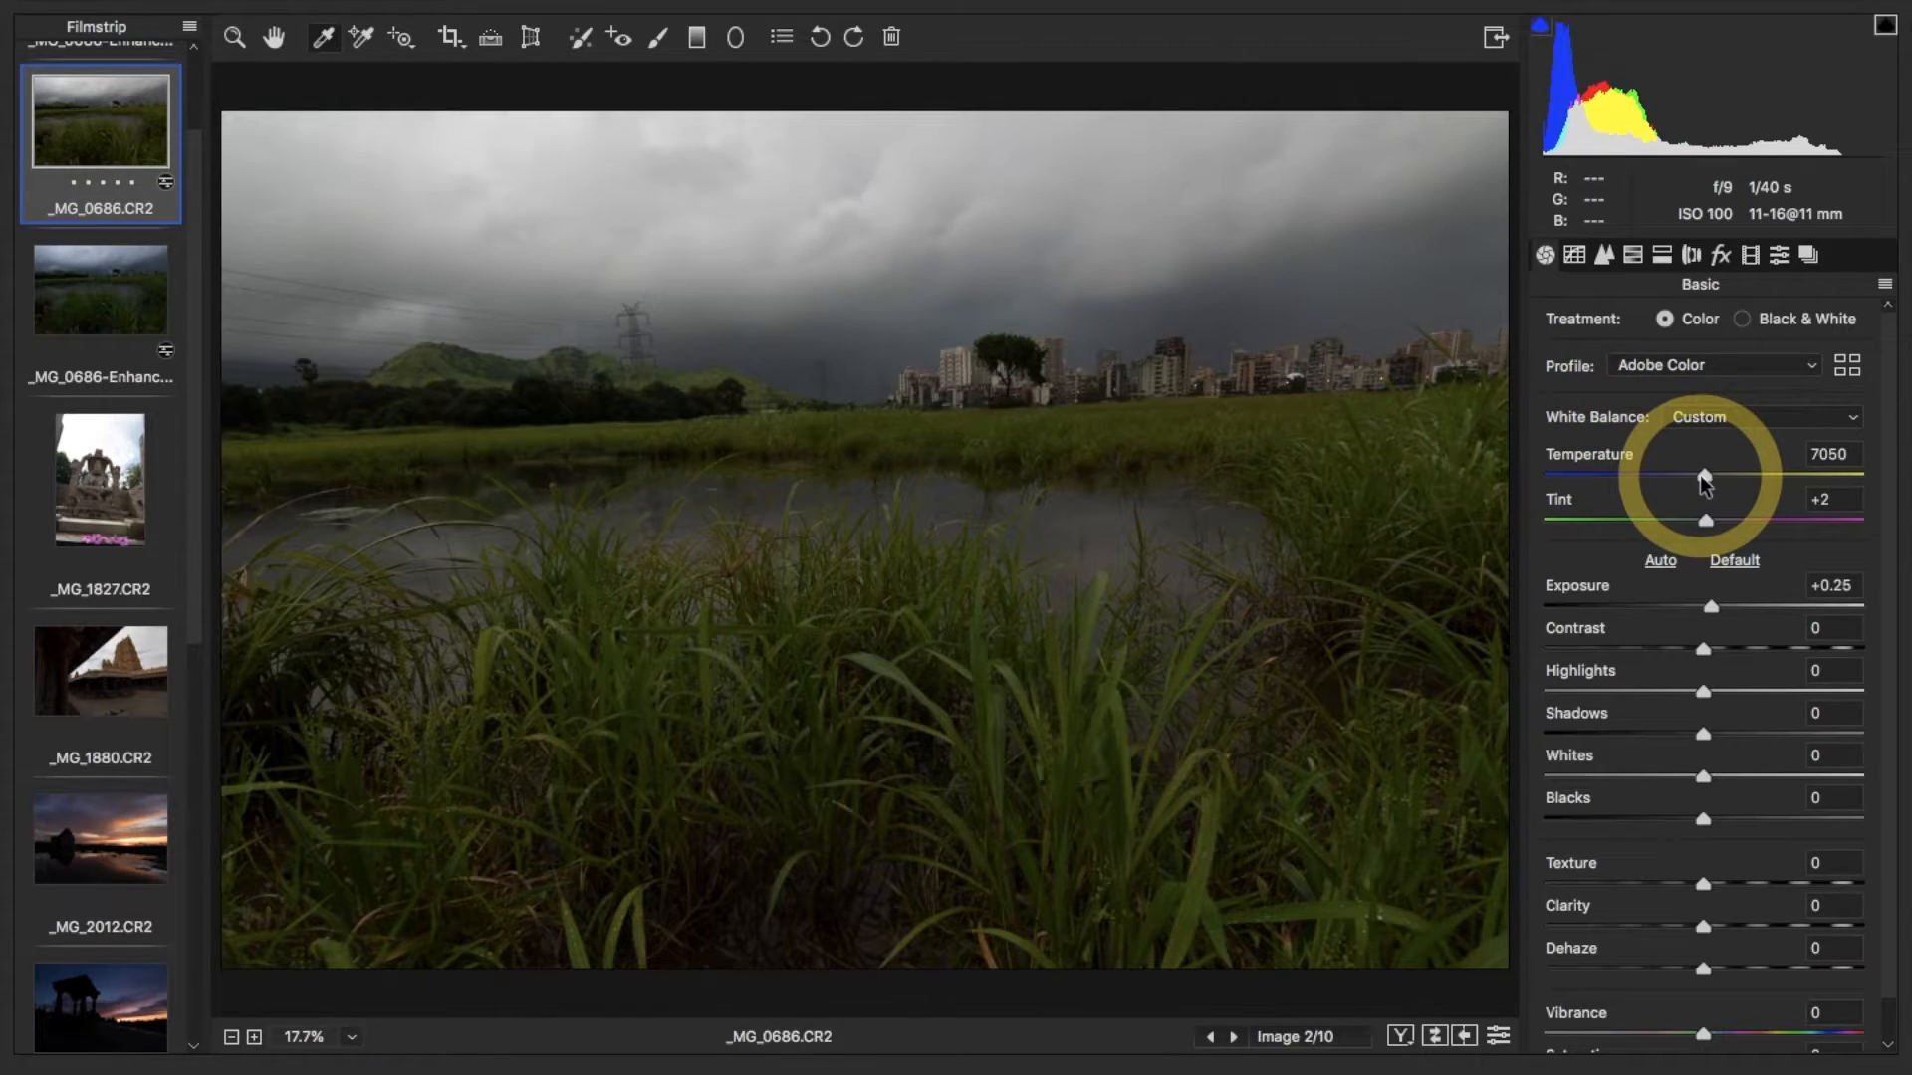
pyautogui.moveTo(1704, 481); pyautogui.dragTo(1680, 476)
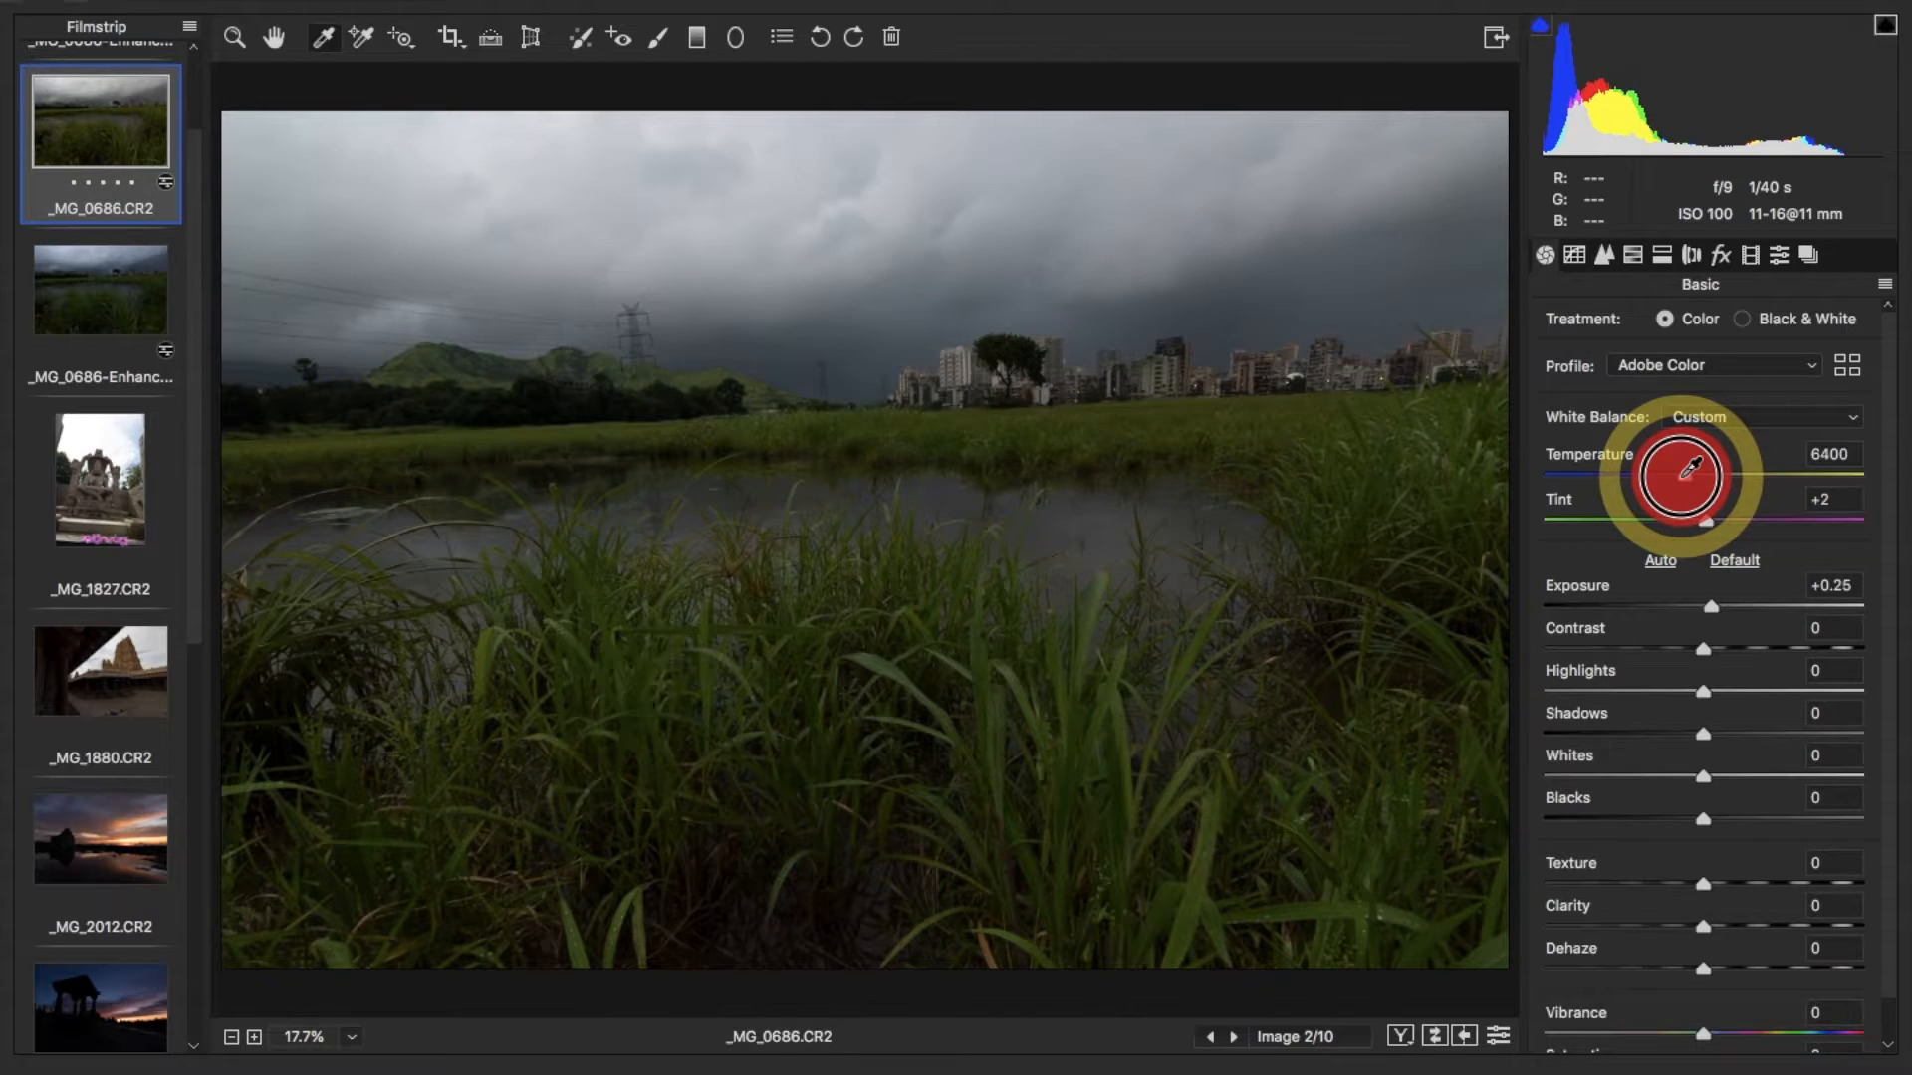
pyautogui.moveTo(1681, 476); pyautogui.dragTo(1669, 476)
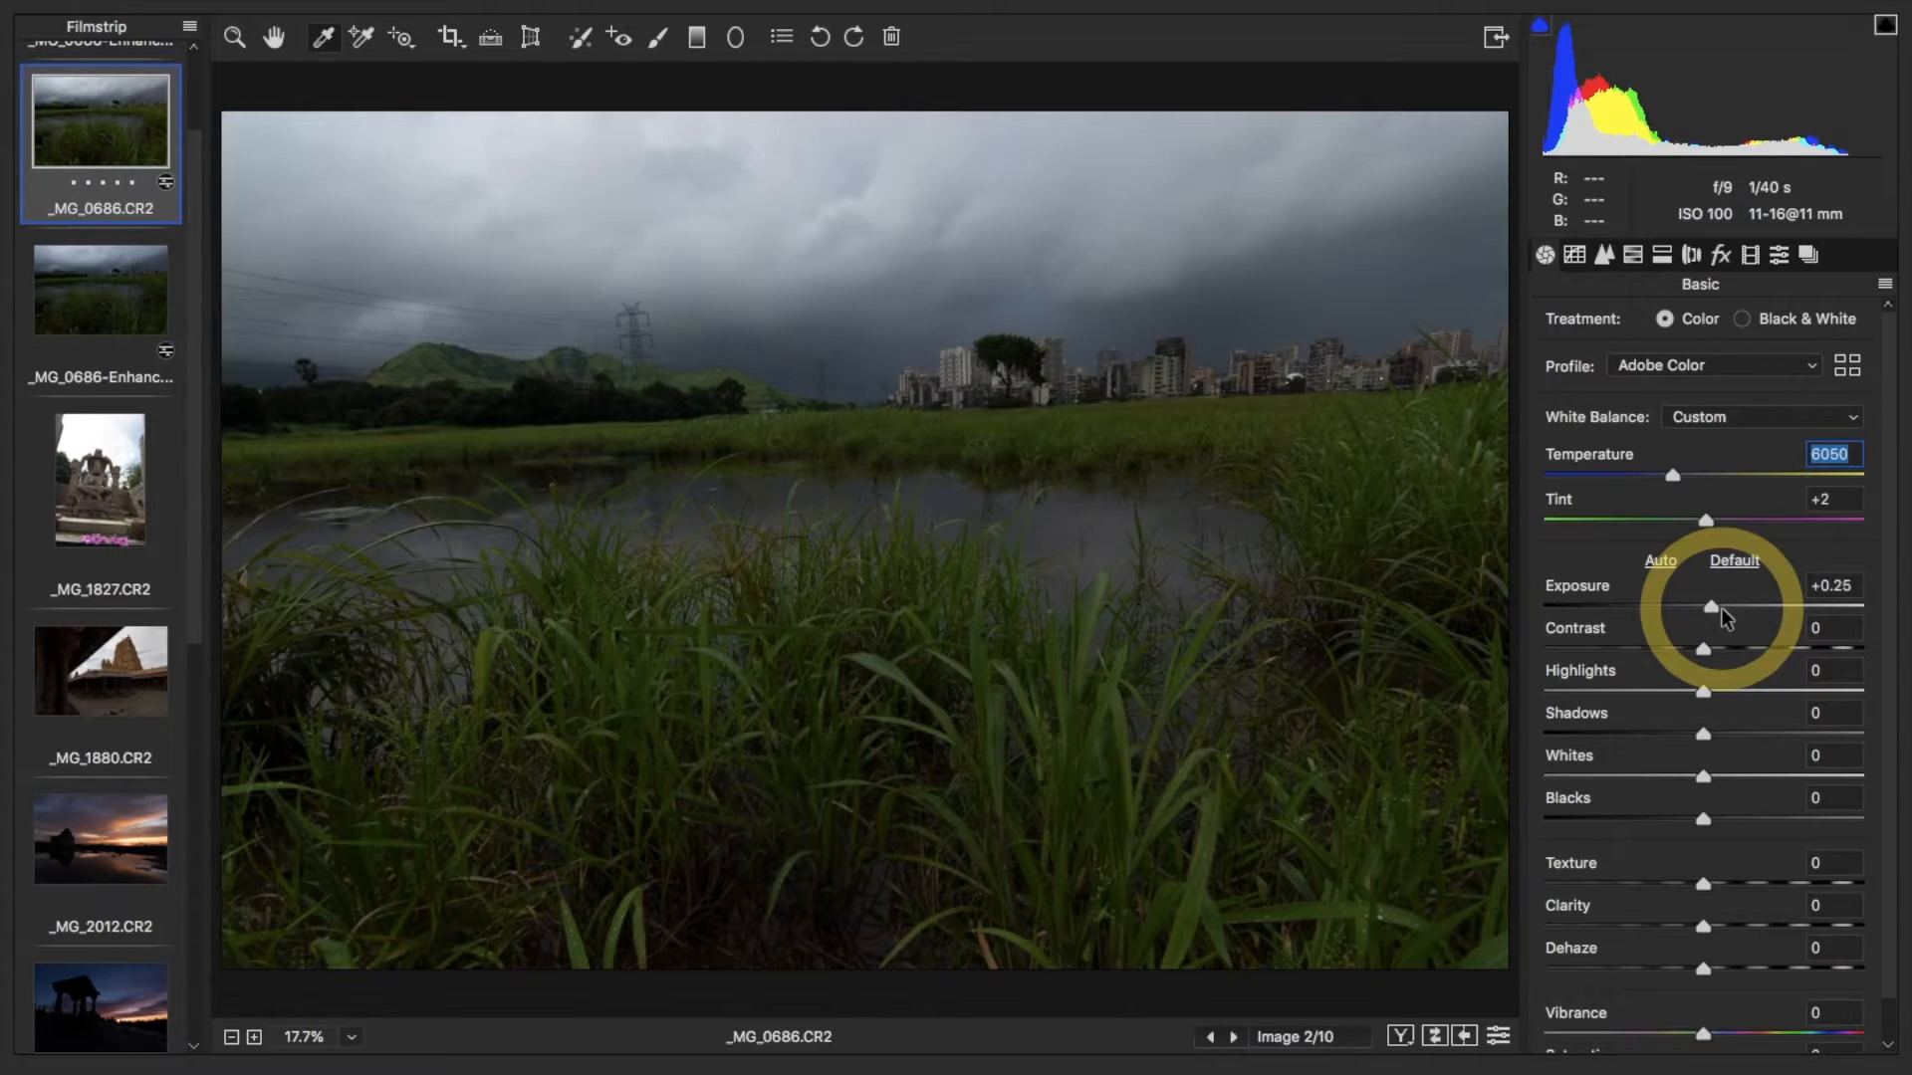
# Try different exposure values with the highlight clipping preview, and settle the exposure at +0.65
pyautogui.moveTo(1710, 606)
pyautogui.mouseDown()
pyautogui.moveTo(1810, 616)
pyautogui.moveTo(1650, 617)
pyautogui.moveTo(1724, 611)
pyautogui.moveTo(1707, 612)
pyautogui.mouseUp()
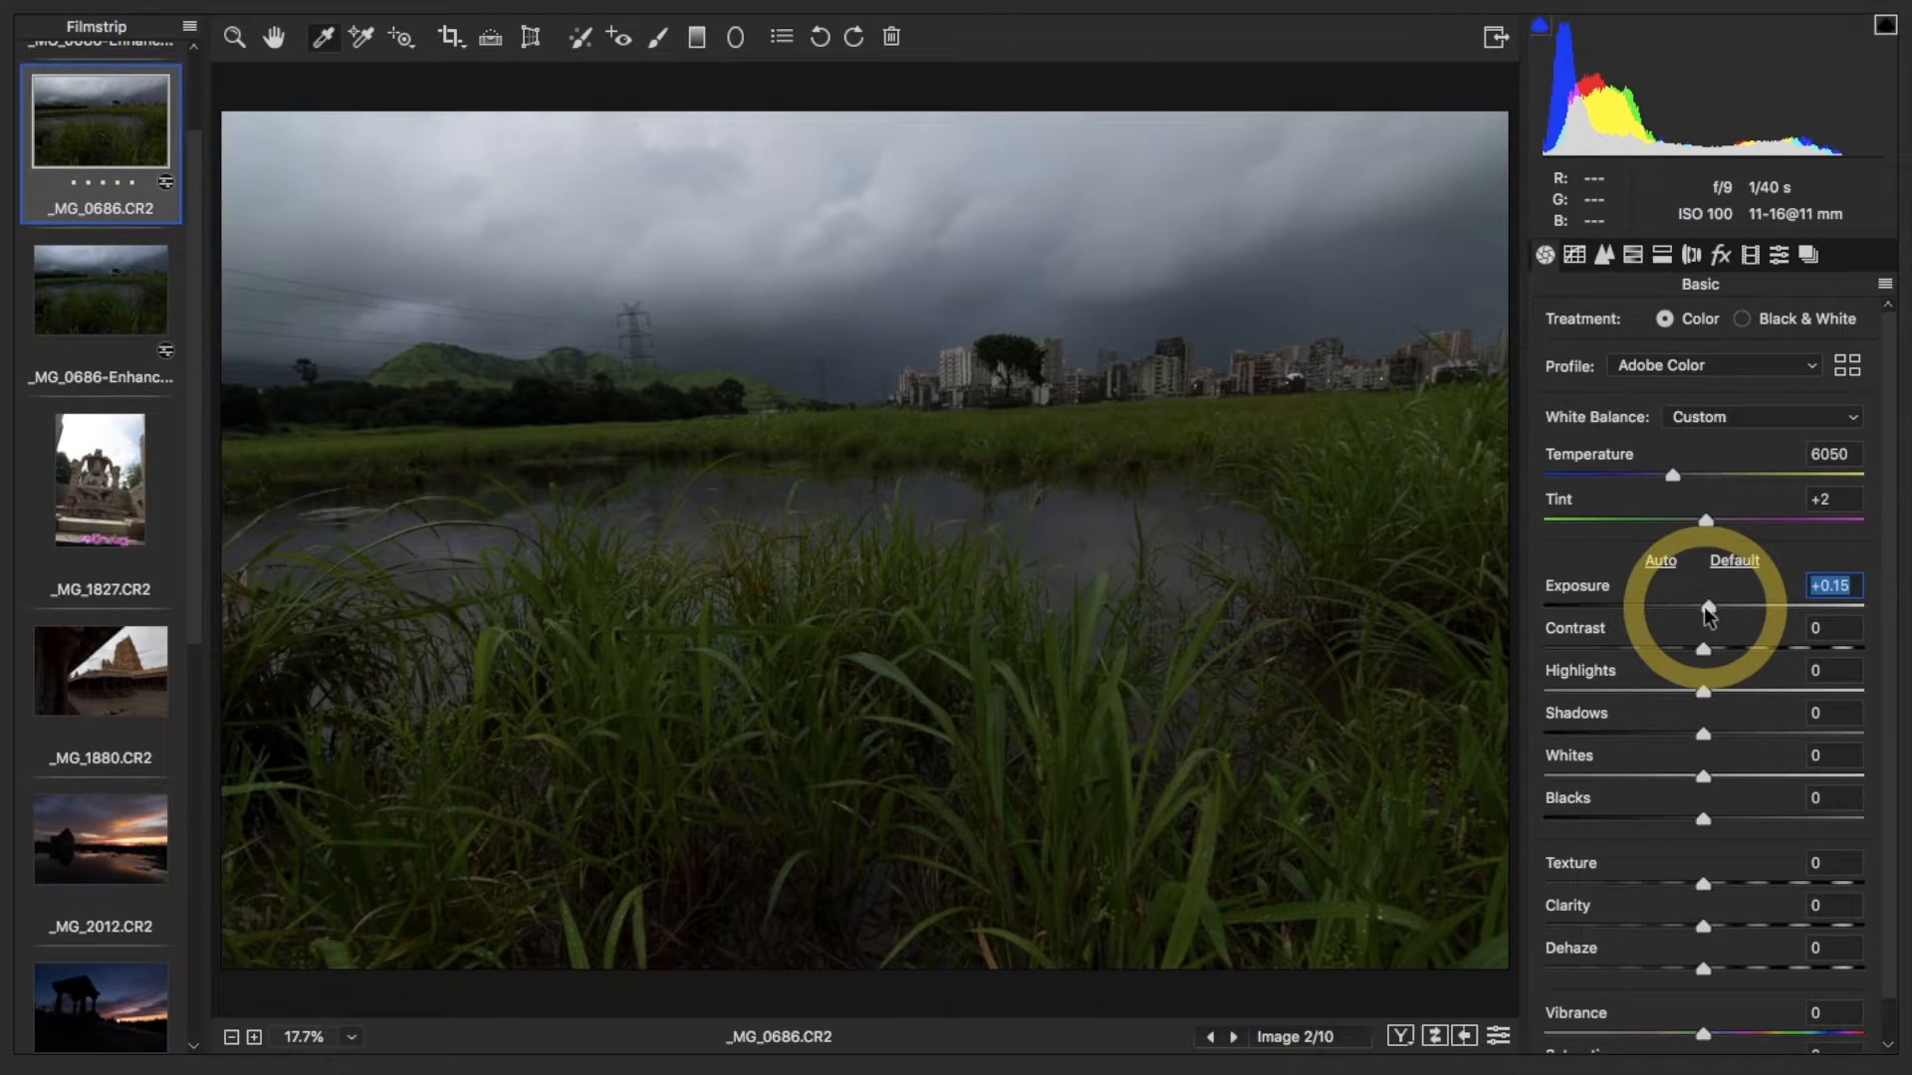
pyautogui.keyDown('alt'); pyautogui.click(1705, 606); pyautogui.keyUp('alt')
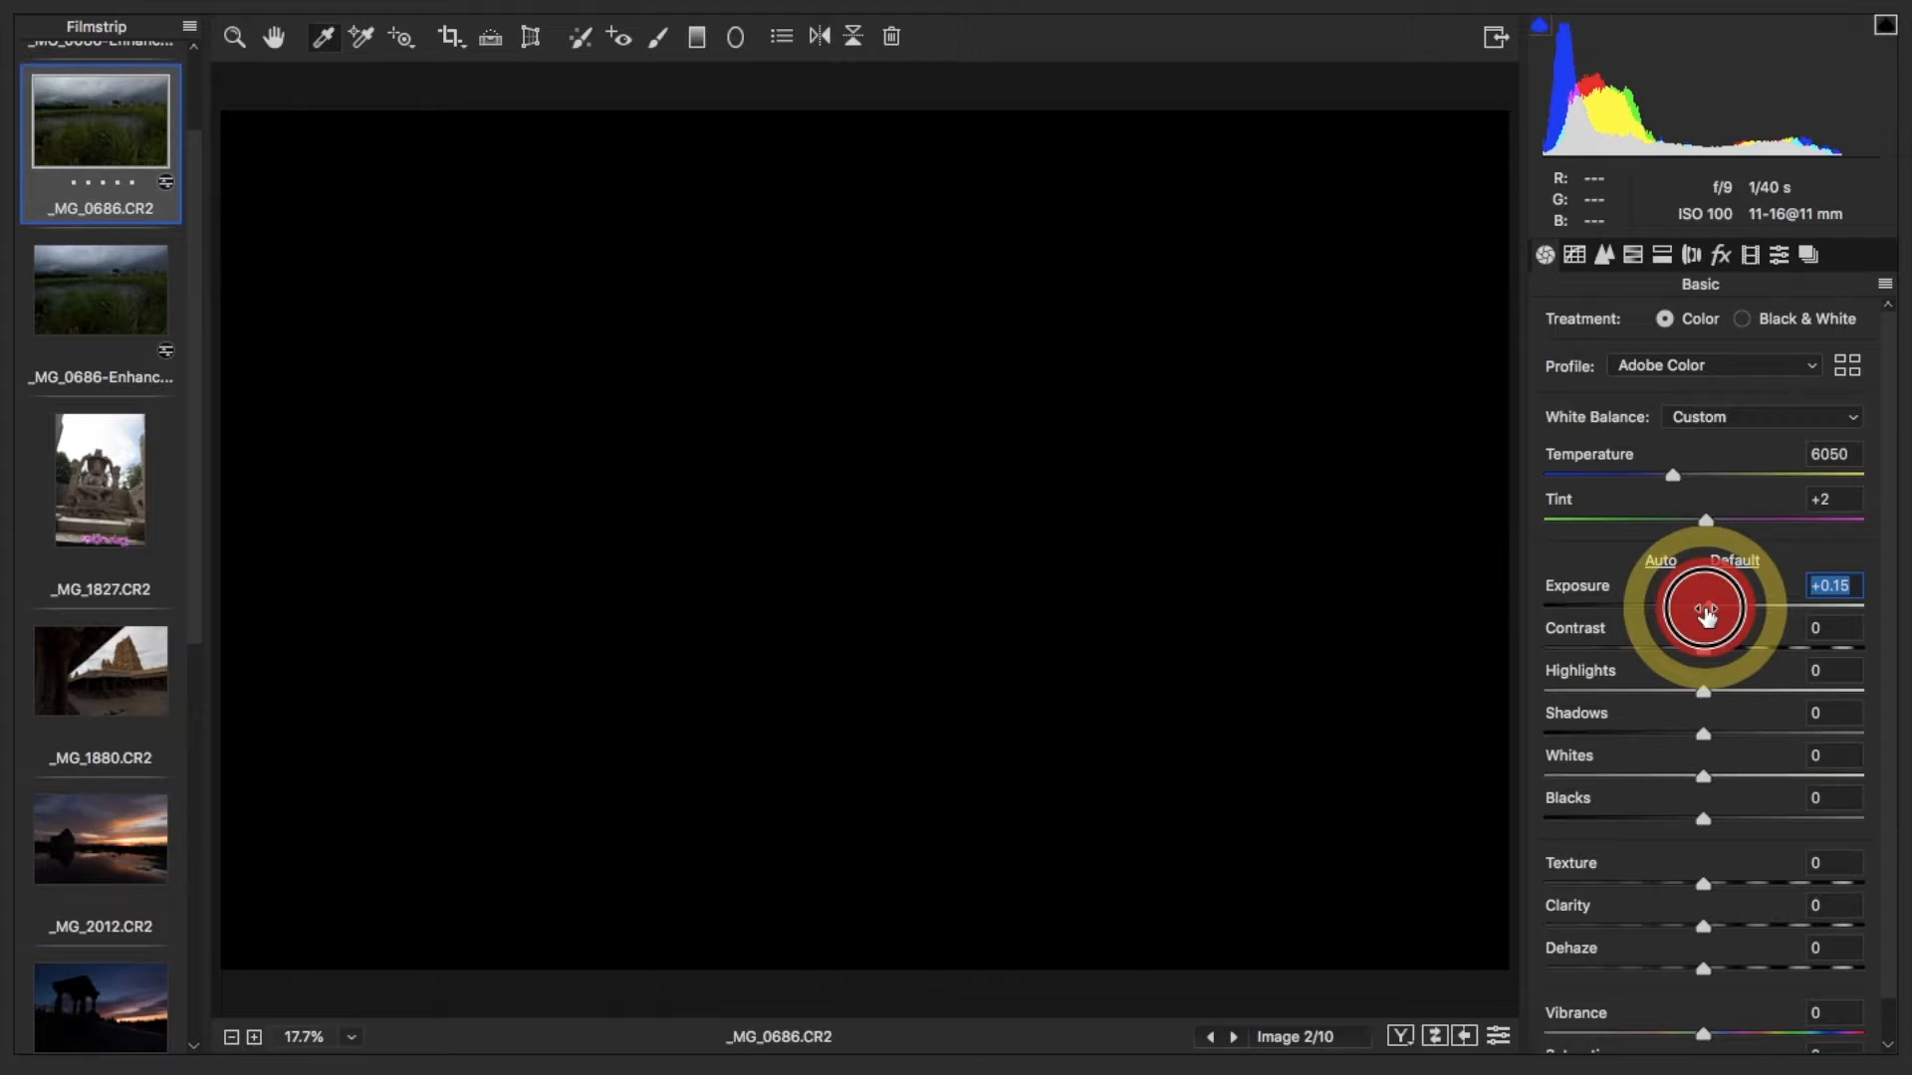
pyautogui.moveTo(1706, 614); pyautogui.dragTo(1780, 615)
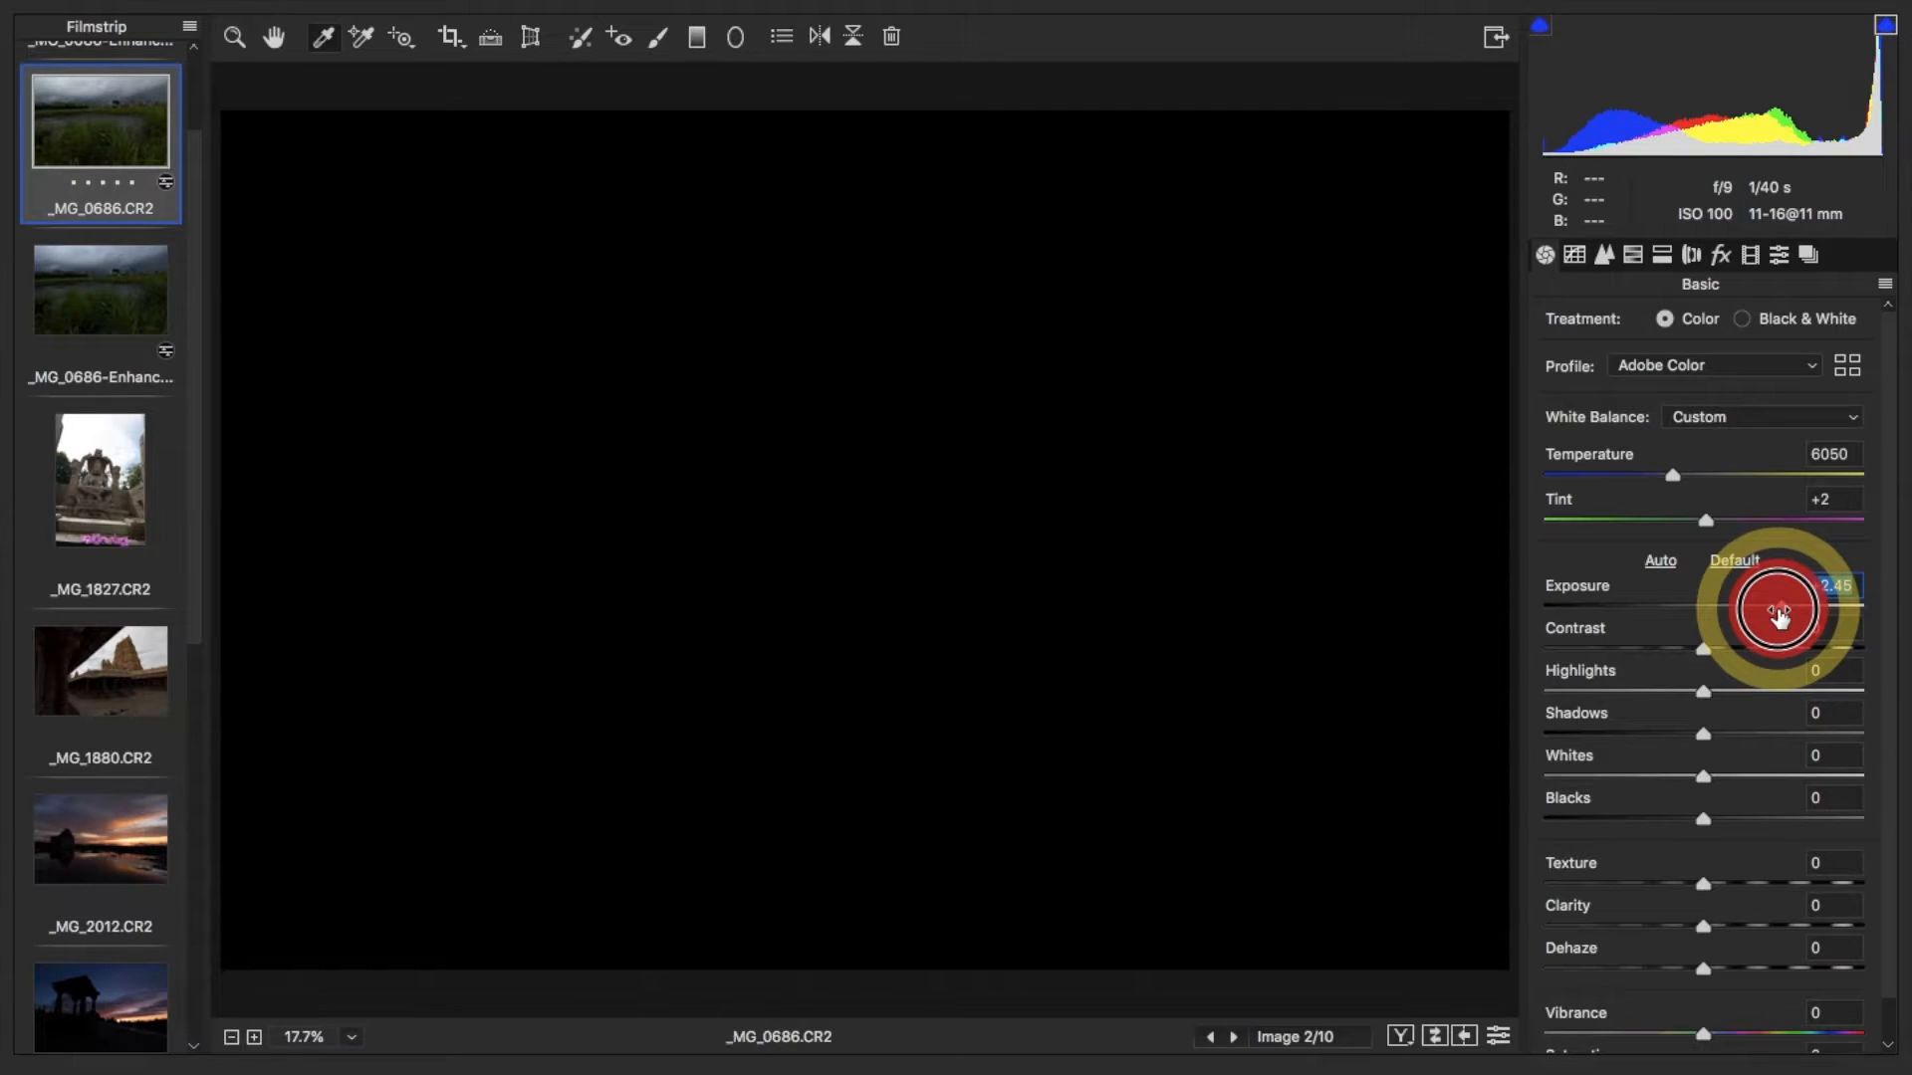
pyautogui.moveTo(1780, 614); pyautogui.dragTo(1709, 619)
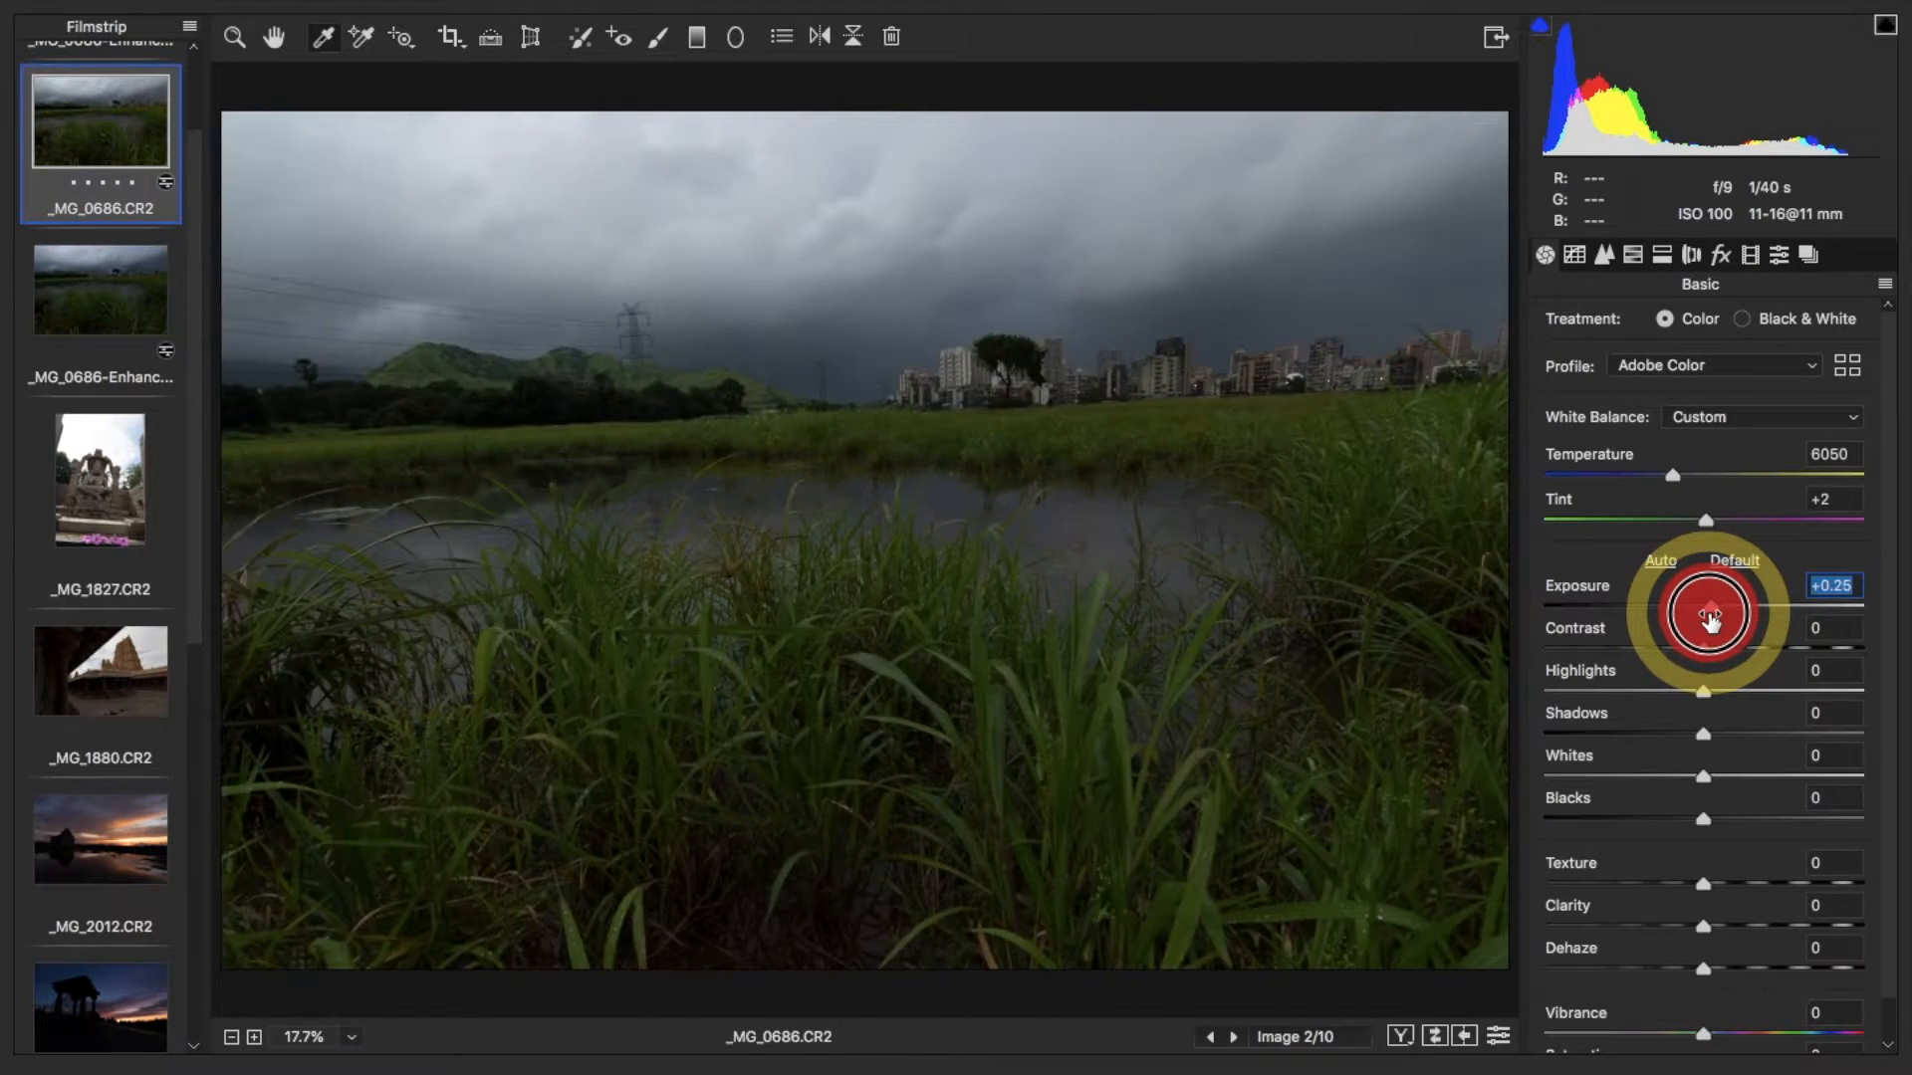
pyautogui.moveTo(1708, 618); pyautogui.dragTo(1800, 613)
pyautogui.moveTo(1730, 619)
pyautogui.mouseDown()
pyautogui.moveTo(1707, 623)
pyautogui.moveTo(1723, 620)
pyautogui.mouseUp()
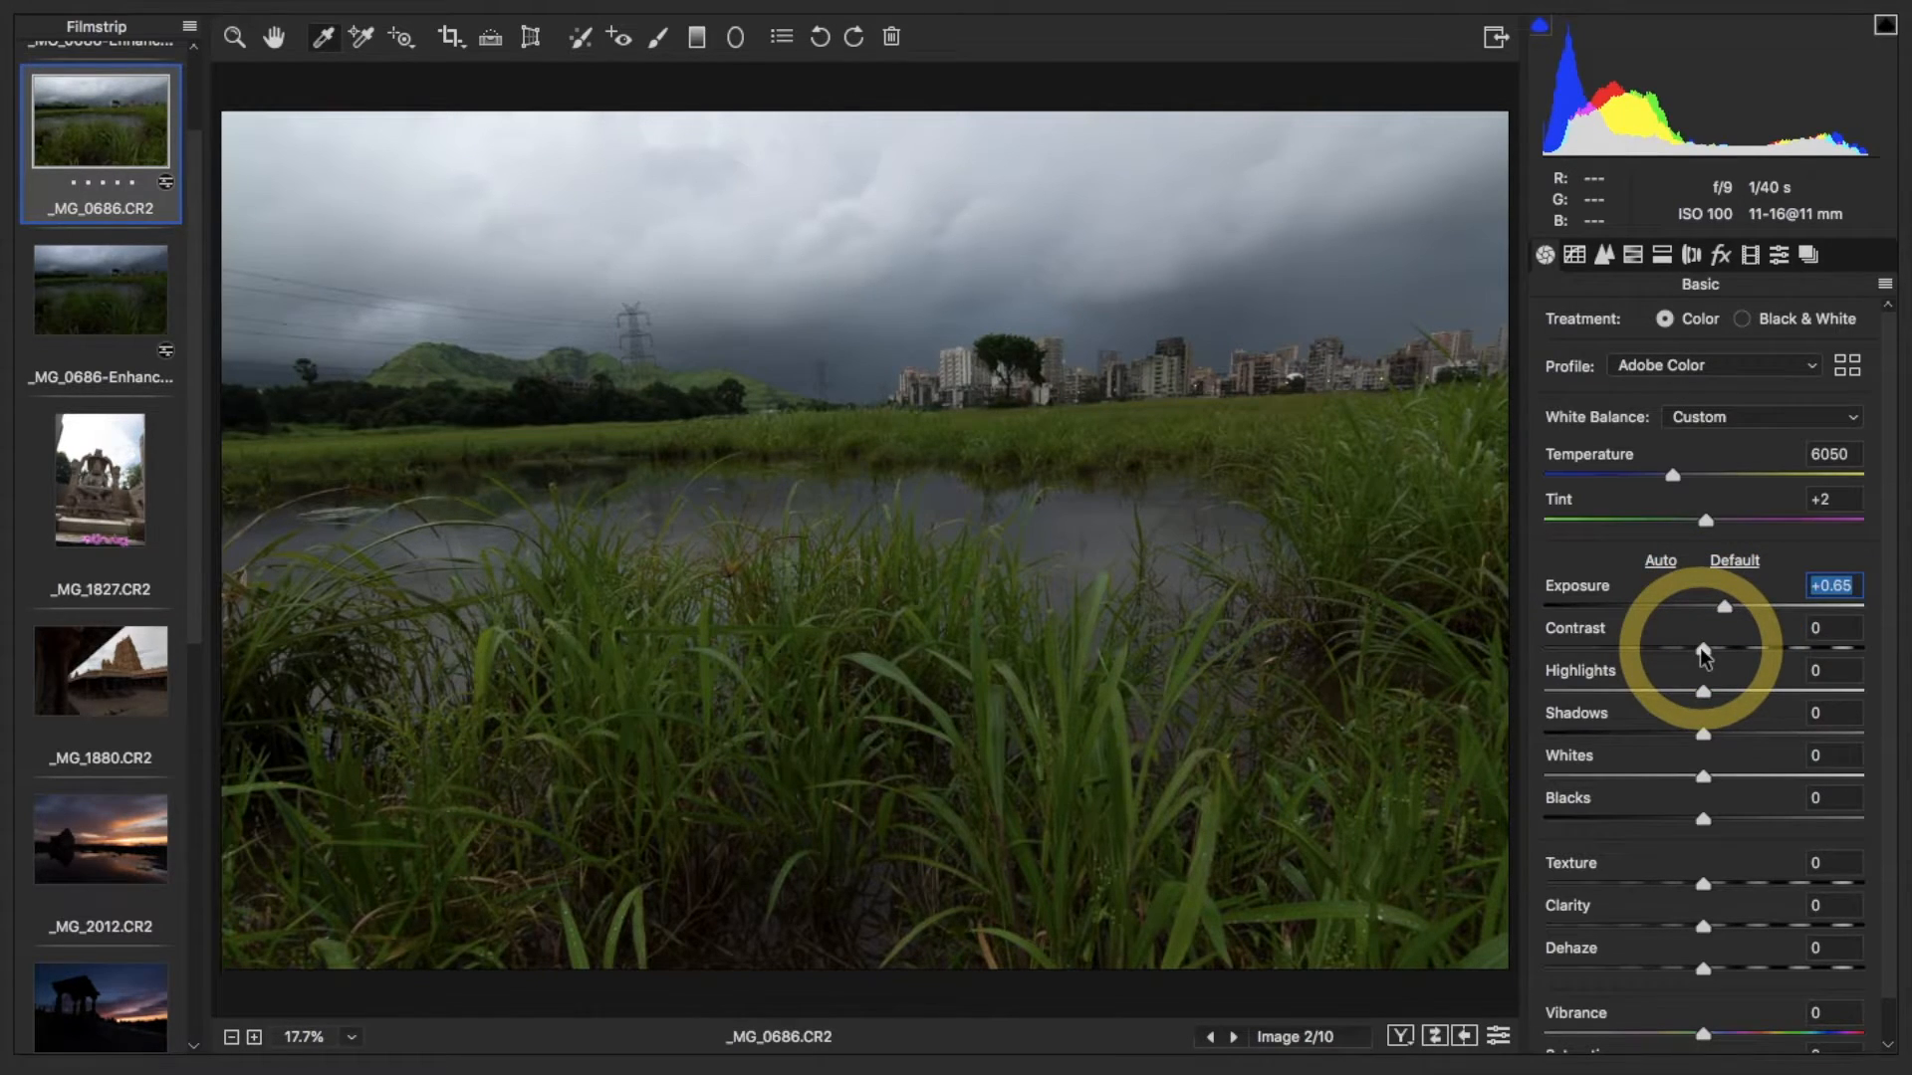
# Try a slight contrast change and reset it to 0, and set the highlights to -100 and the shadows to +63
pyautogui.moveTo(1703, 652); pyautogui.dragTo(1705, 654)
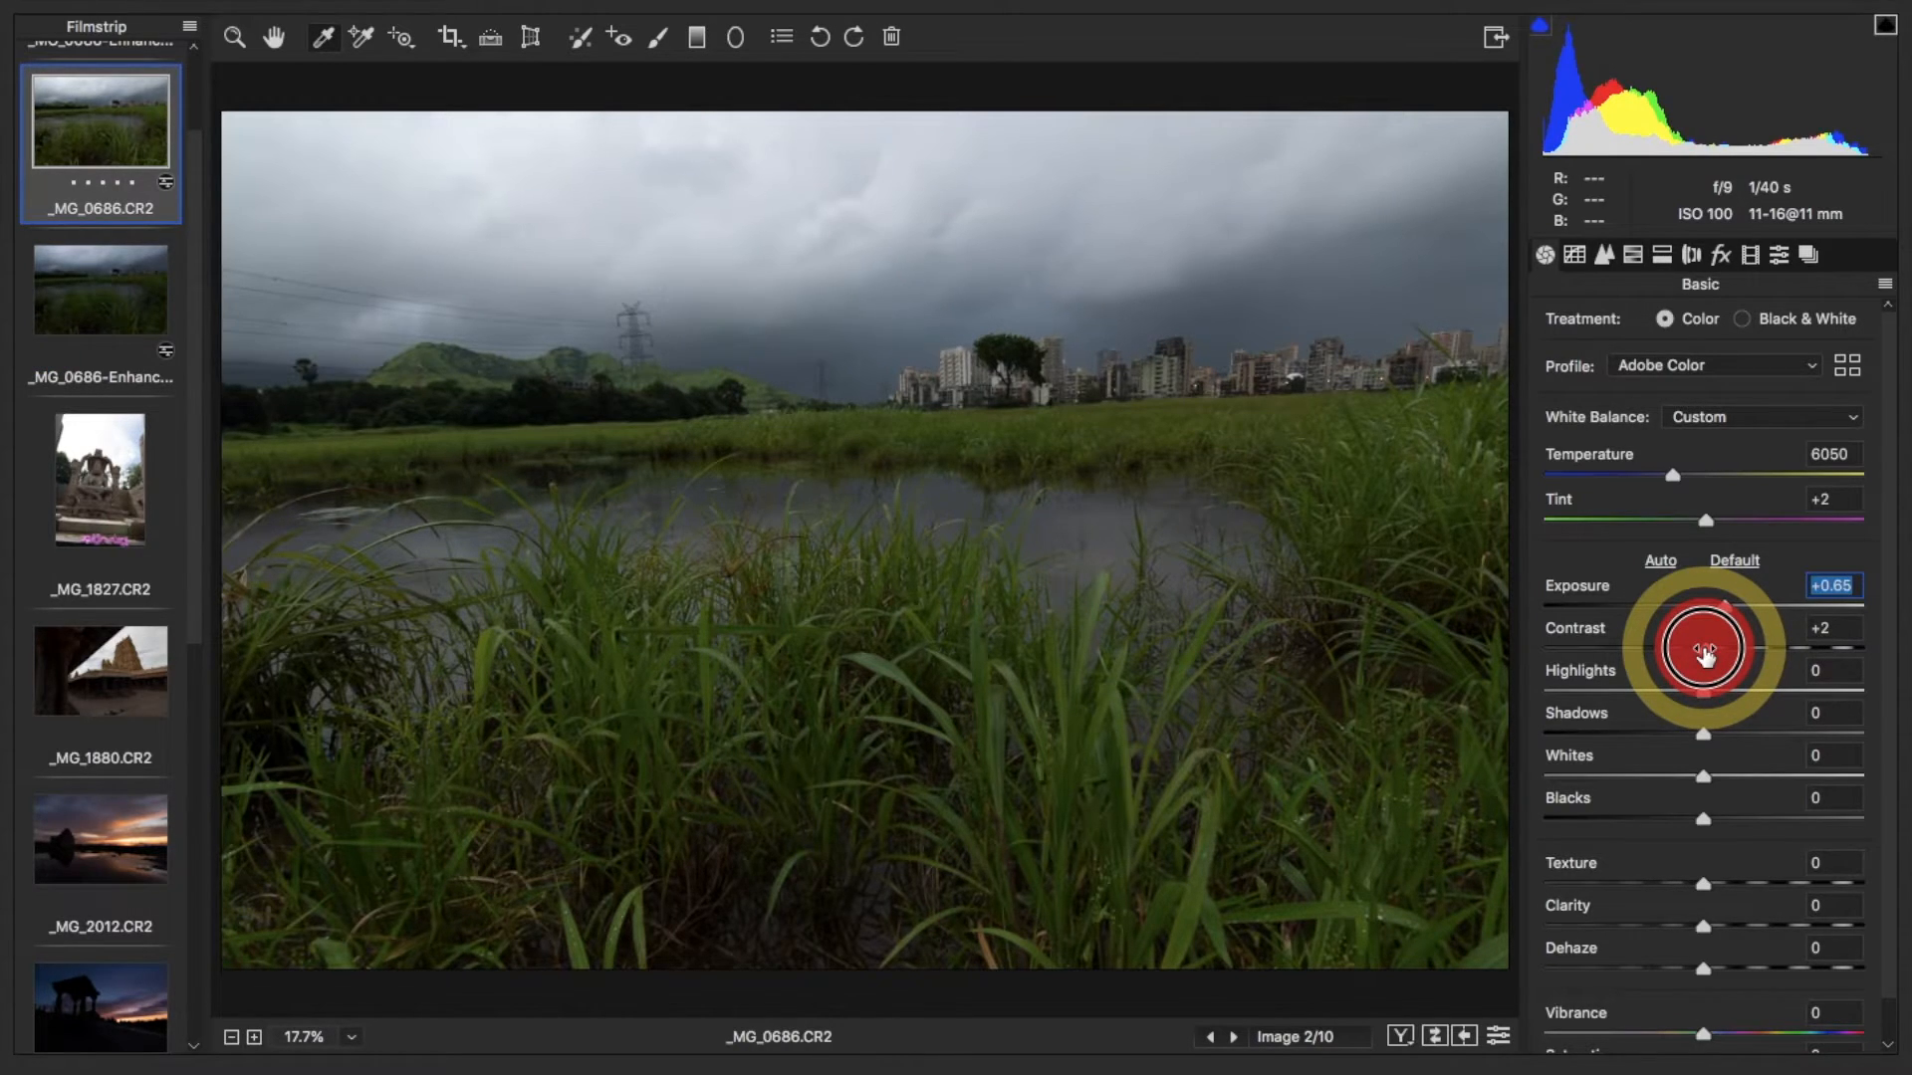
pyautogui.doubleClick(1703, 653)
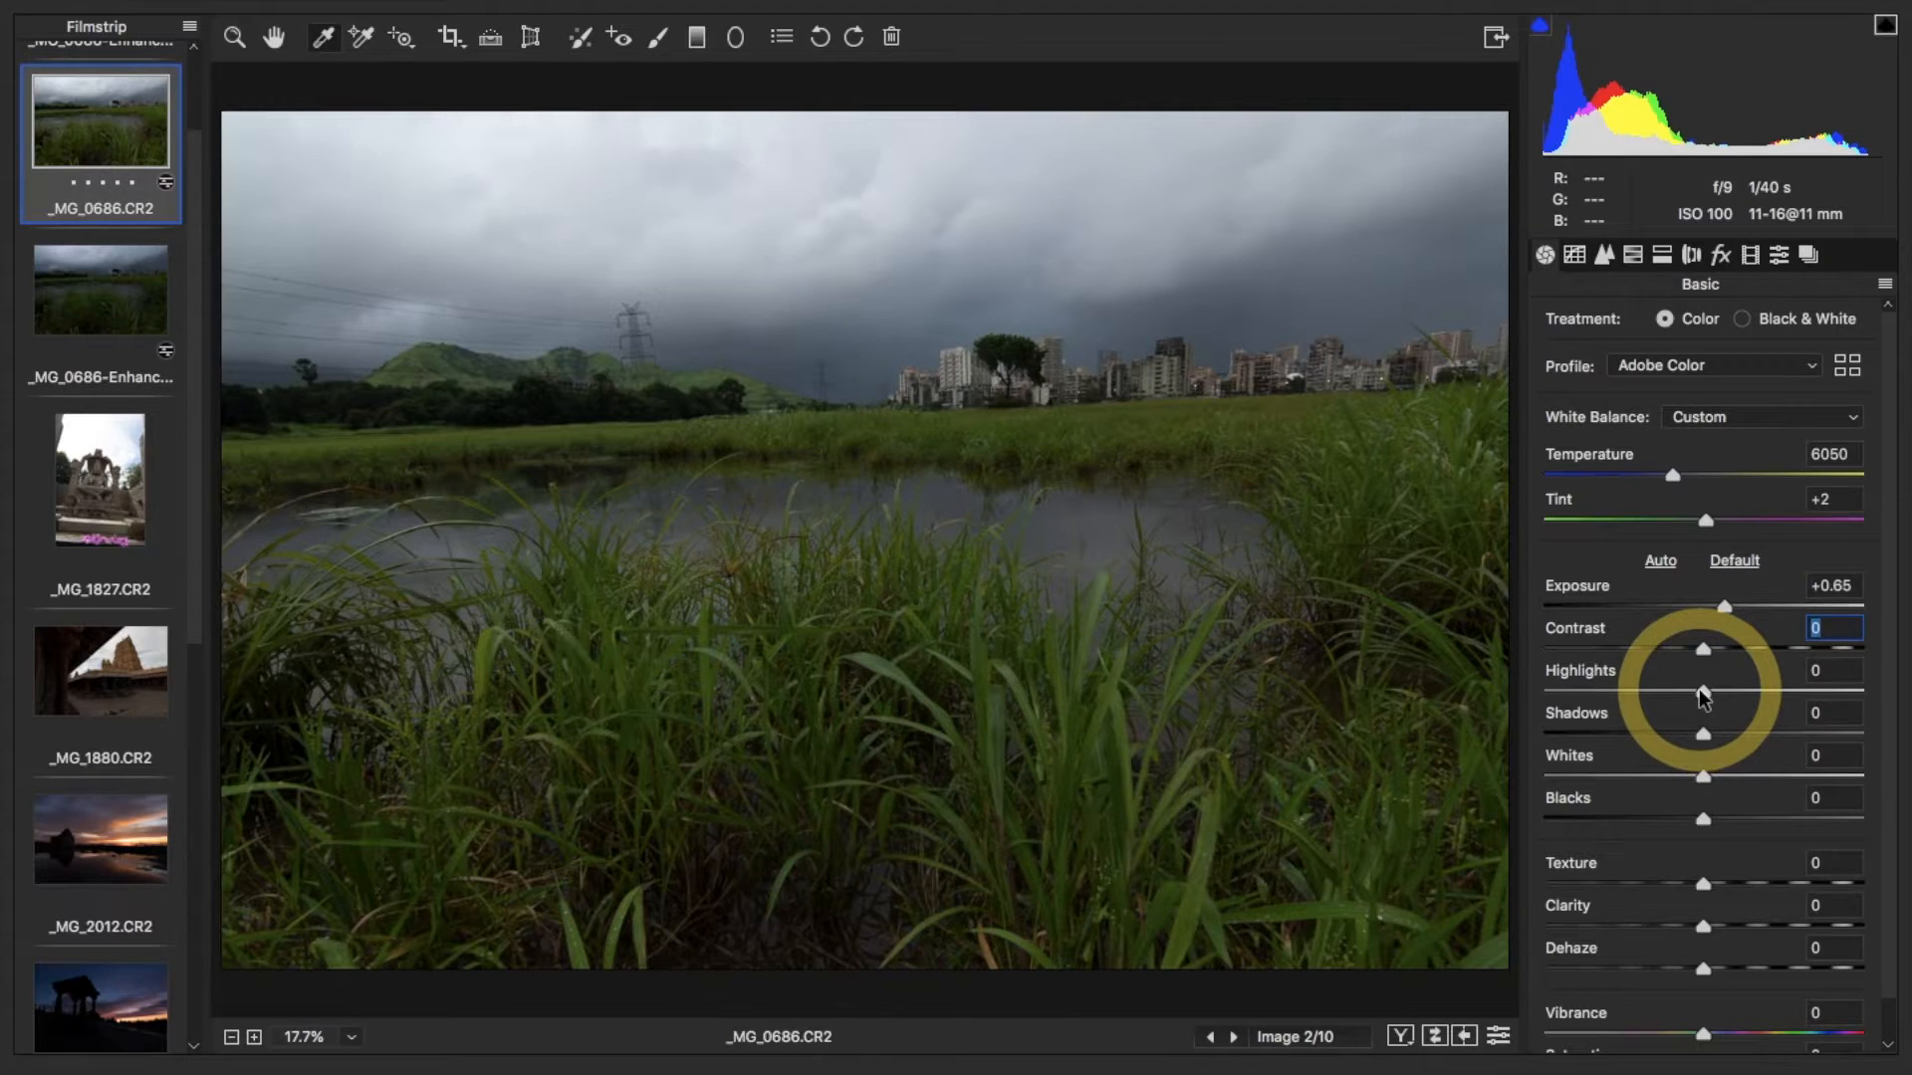
pyautogui.moveTo(1703, 697); pyautogui.dragTo(1543, 715)
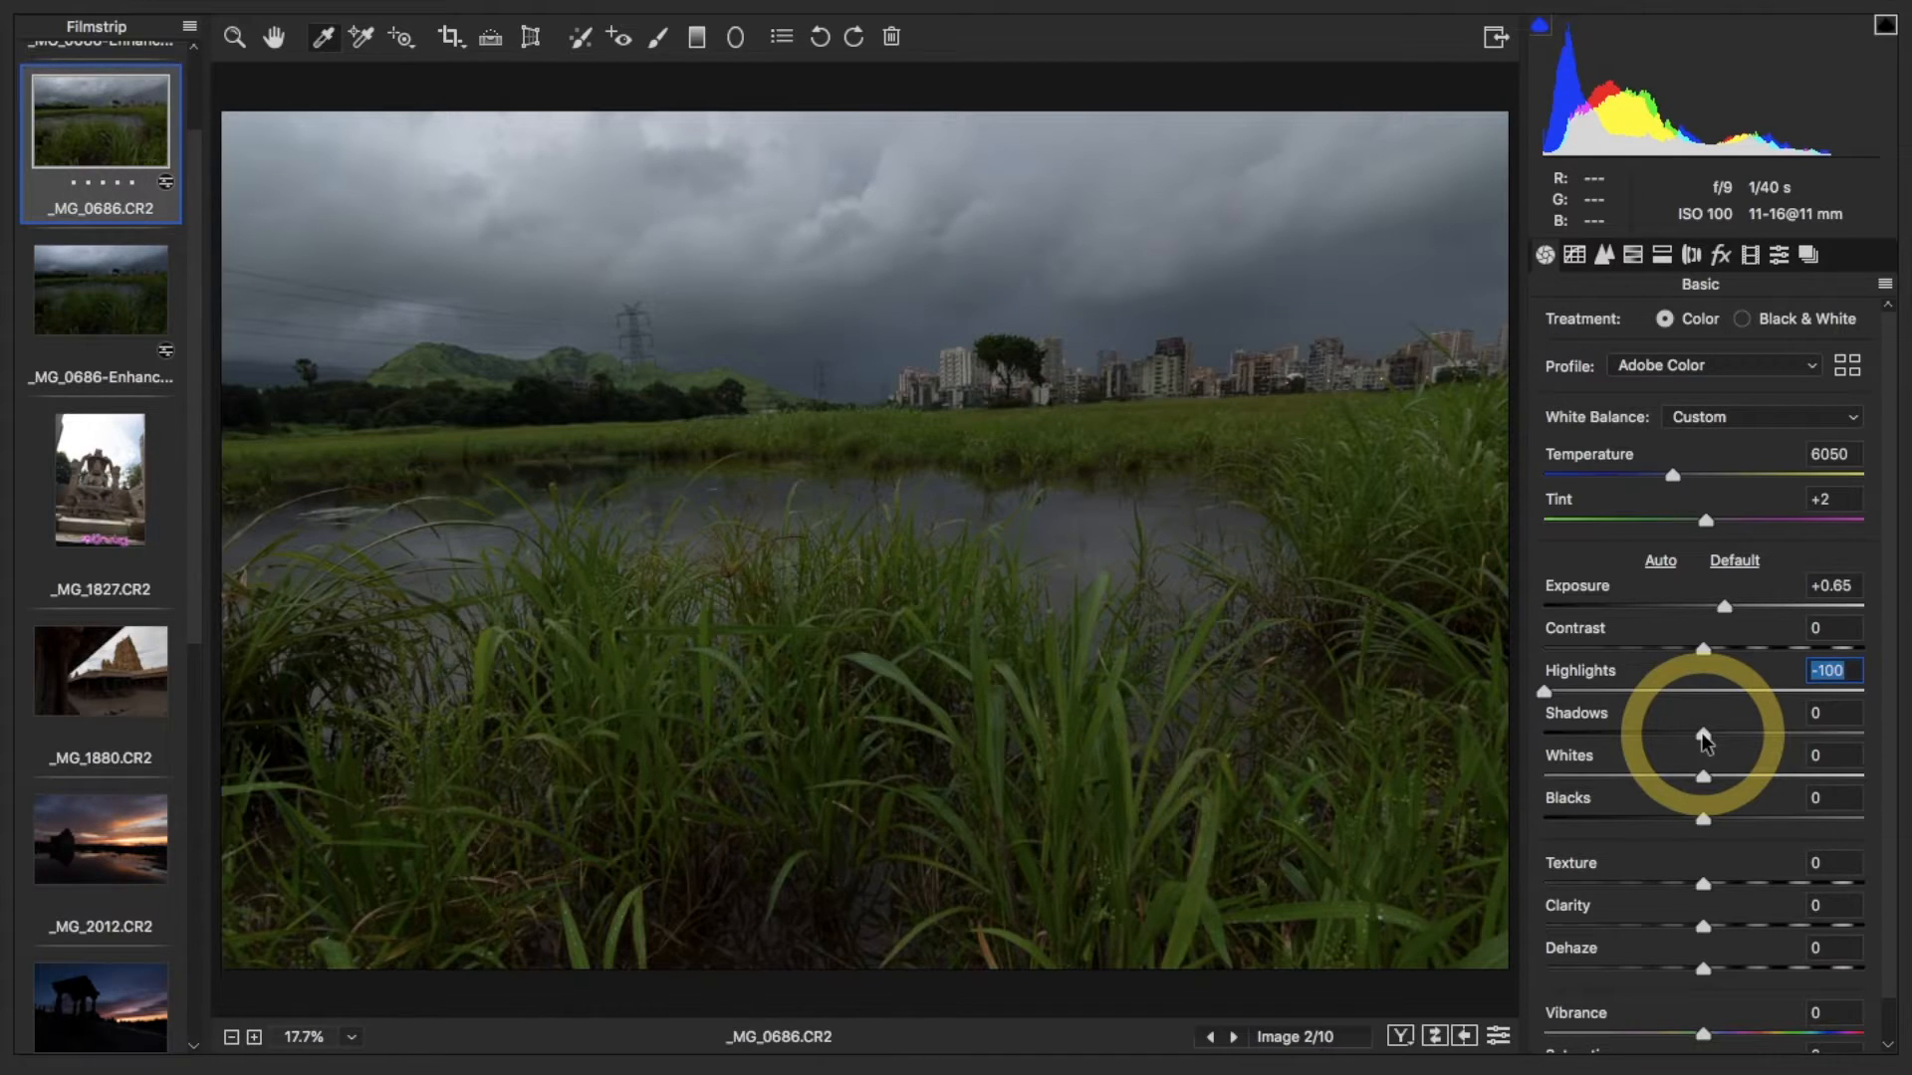
pyautogui.moveTo(1703, 737); pyautogui.dragTo(1803, 742)
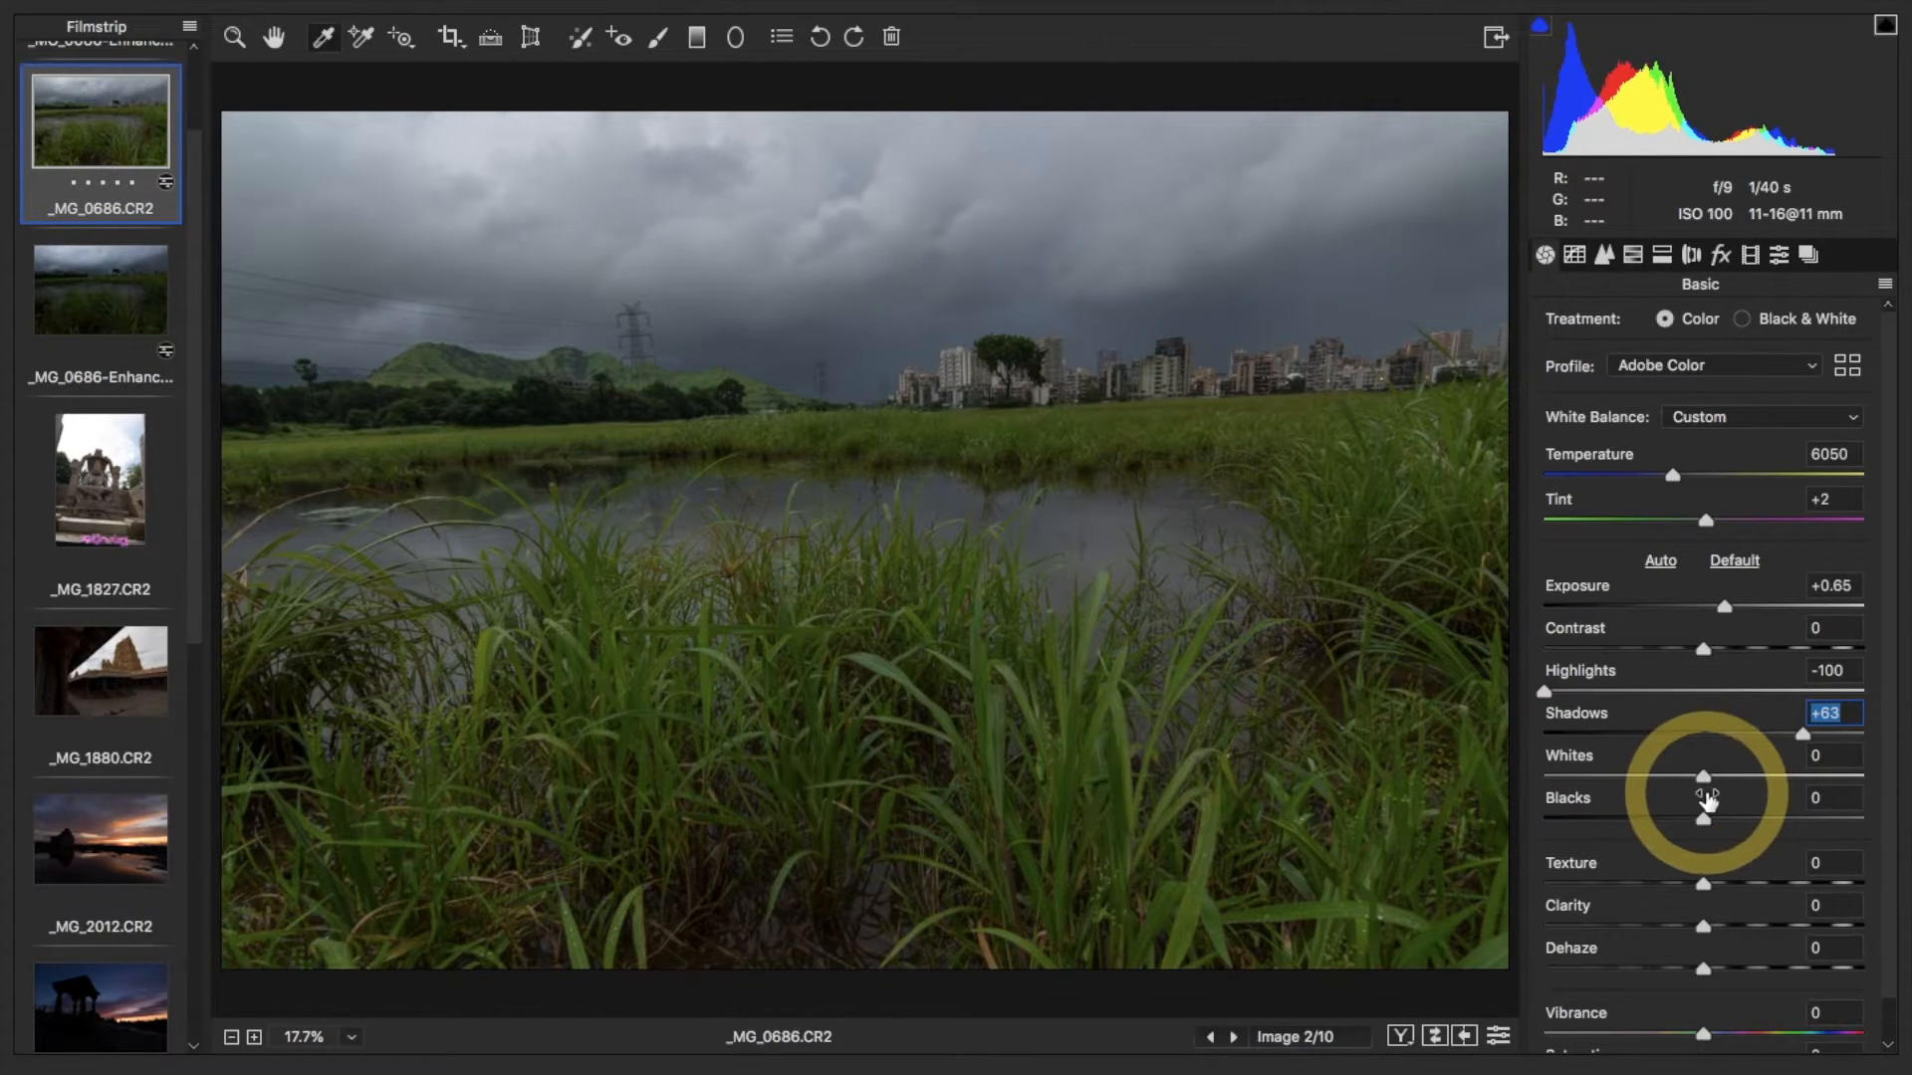
# Set the whites to +2, and set the blacks to +23 using the shadow clipping preview
pyautogui.moveTo(1703, 782)
pyautogui.mouseDown()
pyautogui.moveTo(1743, 783)
pyautogui.moveTo(1707, 787)
pyautogui.mouseUp()
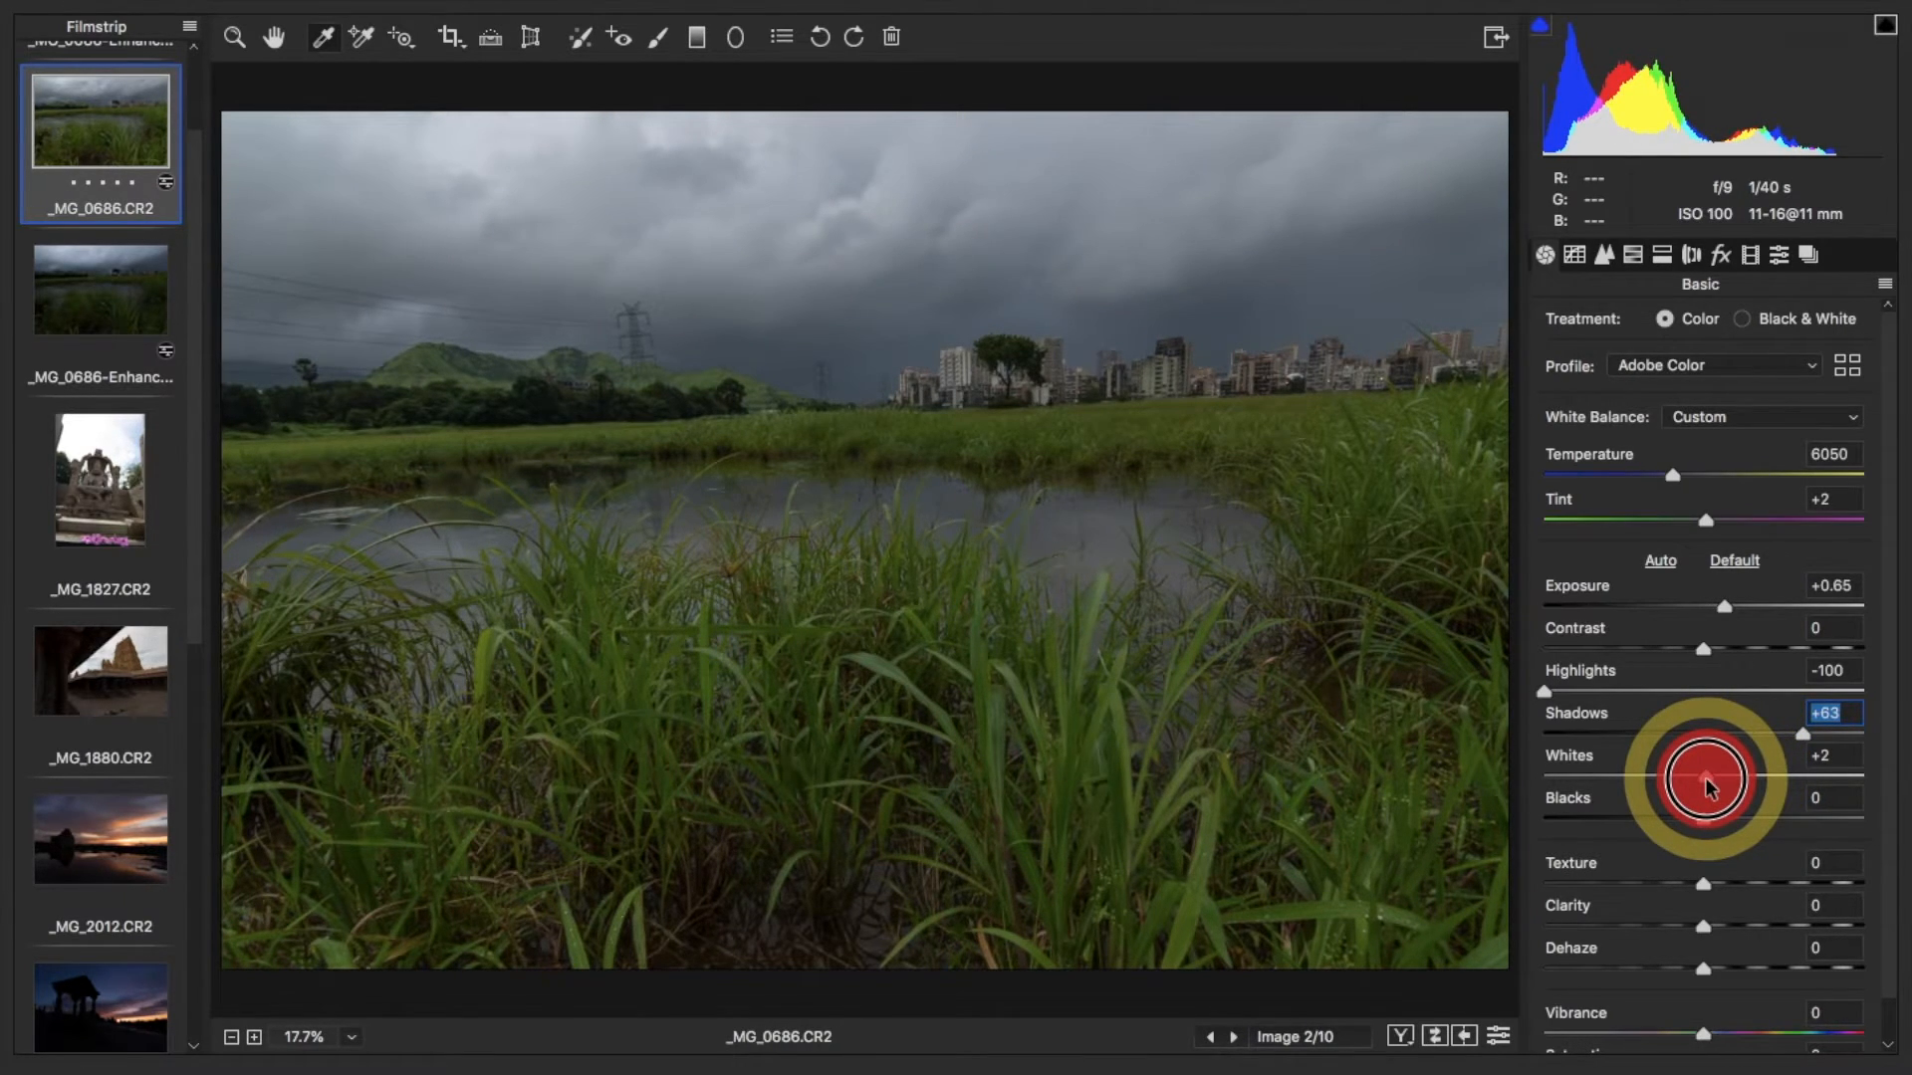
pyautogui.moveTo(1706, 786); pyautogui.dragTo(1708, 788)
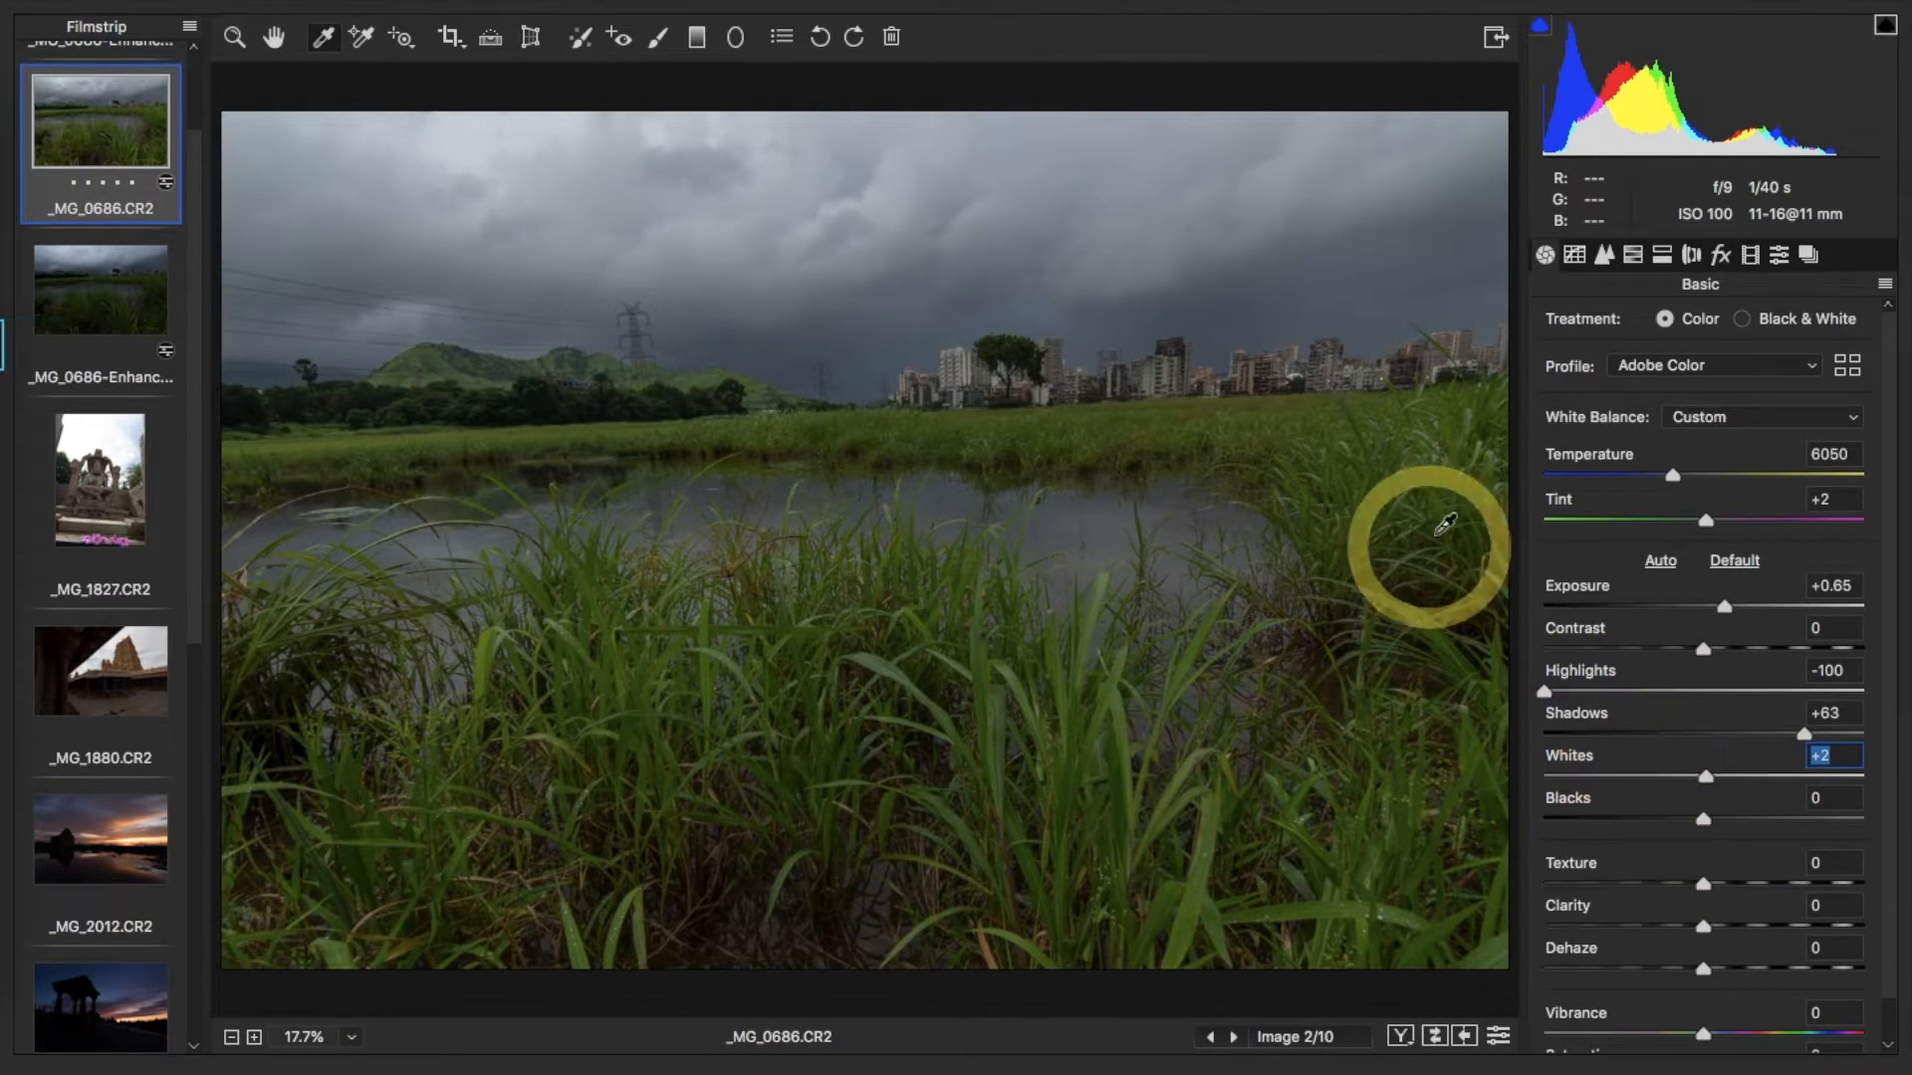
pyautogui.press('alt')
pyautogui.keyDown('alt'); pyautogui.click(1702, 823); pyautogui.keyUp('alt')
pyautogui.moveTo(1703, 823)
pyautogui.mouseDown()
pyautogui.moveTo(1670, 822)
pyautogui.moveTo(1753, 822)
pyautogui.moveTo(1568, 824)
pyautogui.moveTo(1738, 832)
pyautogui.mouseUp()
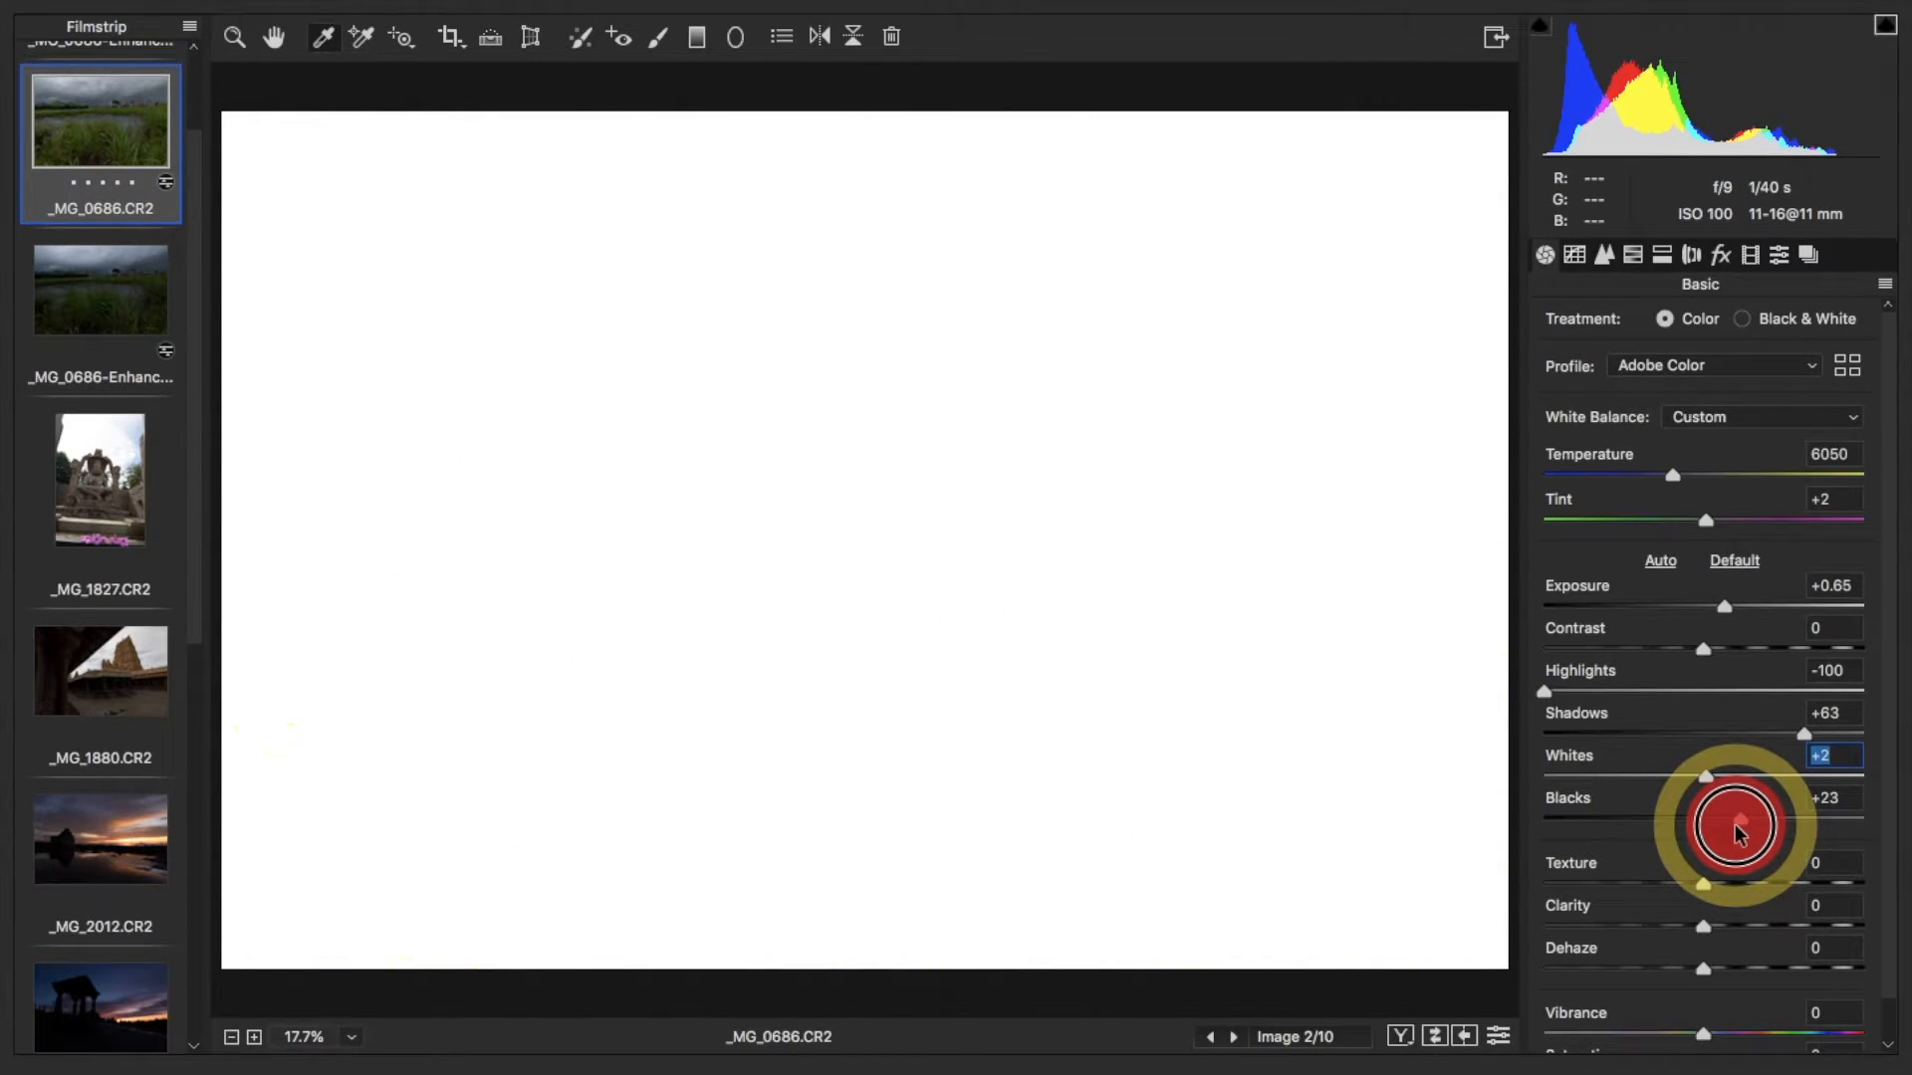
pyautogui.moveTo(1735, 824); pyautogui.dragTo(1739, 832)
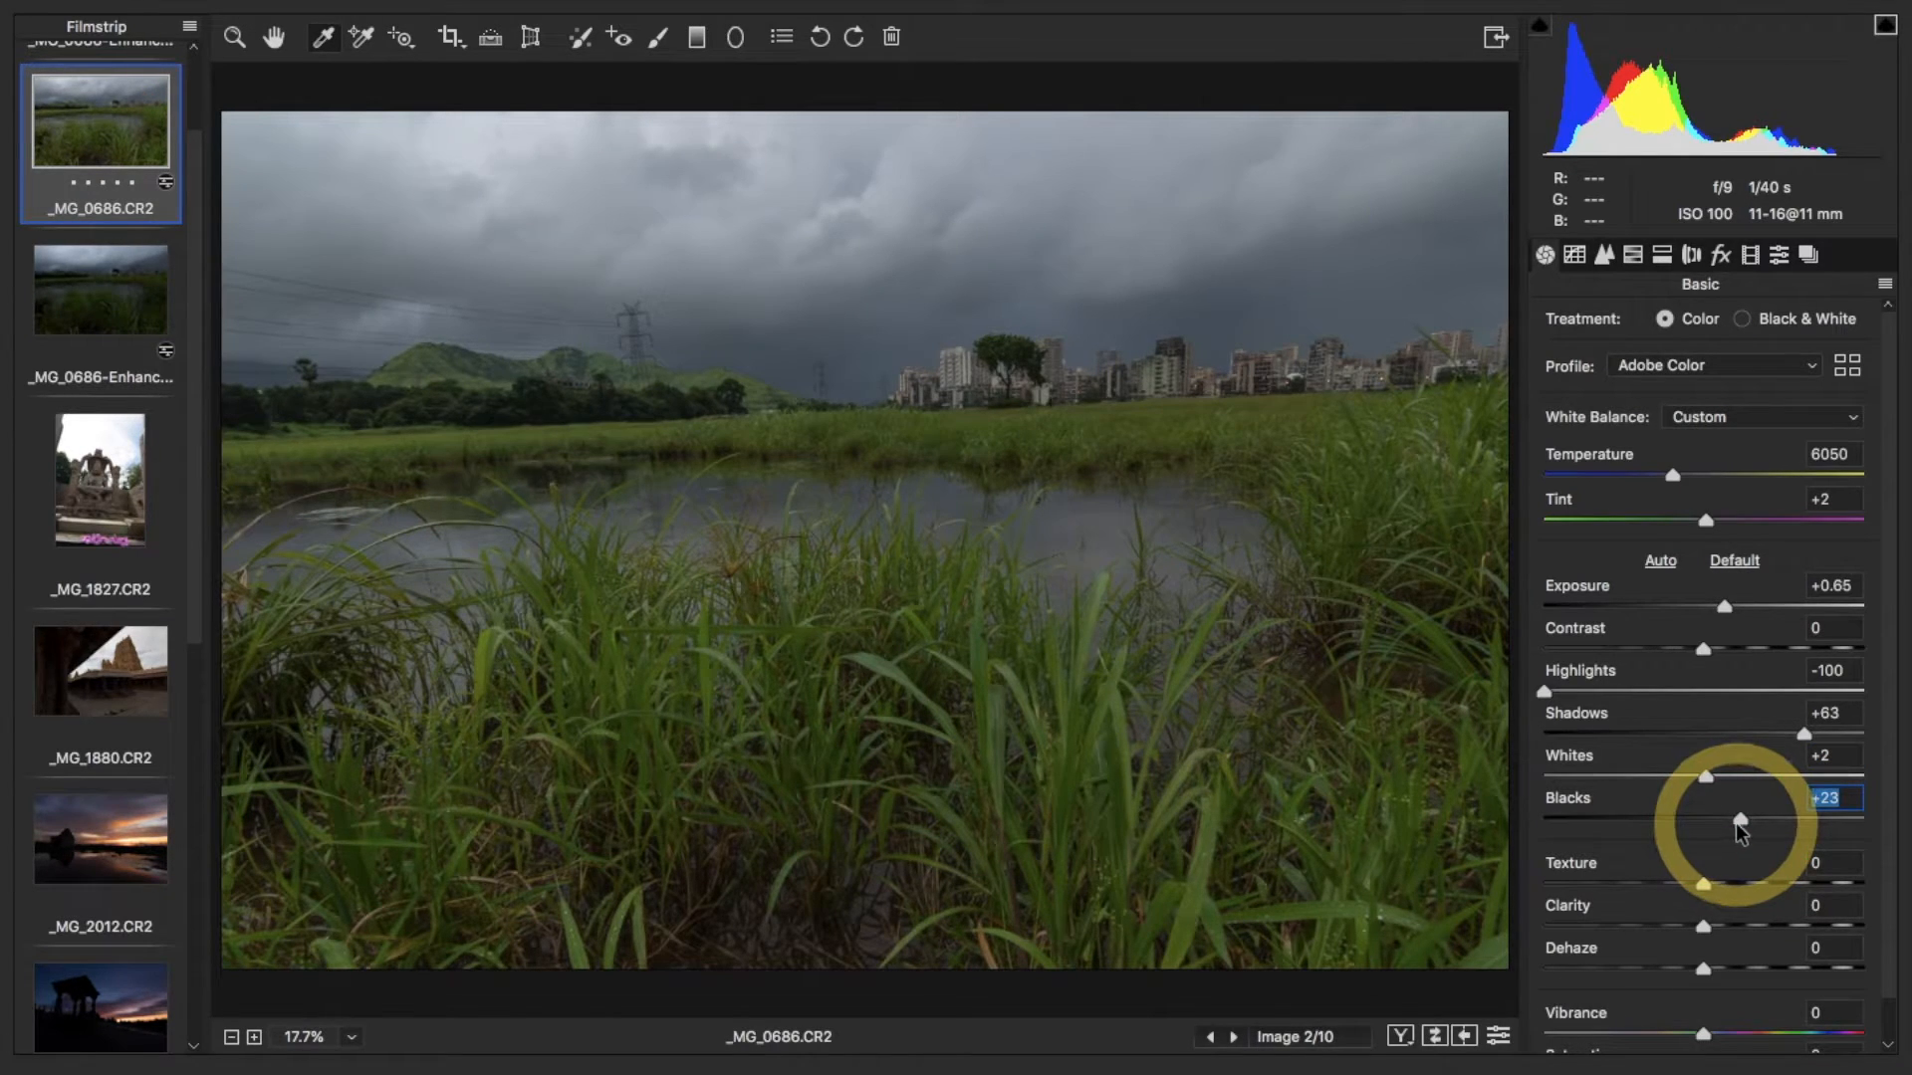
# Set the contrast to +16 and the exposure to +1.00
pyautogui.click(1703, 650)
pyautogui.moveTo(1702, 649); pyautogui.dragTo(1735, 605)
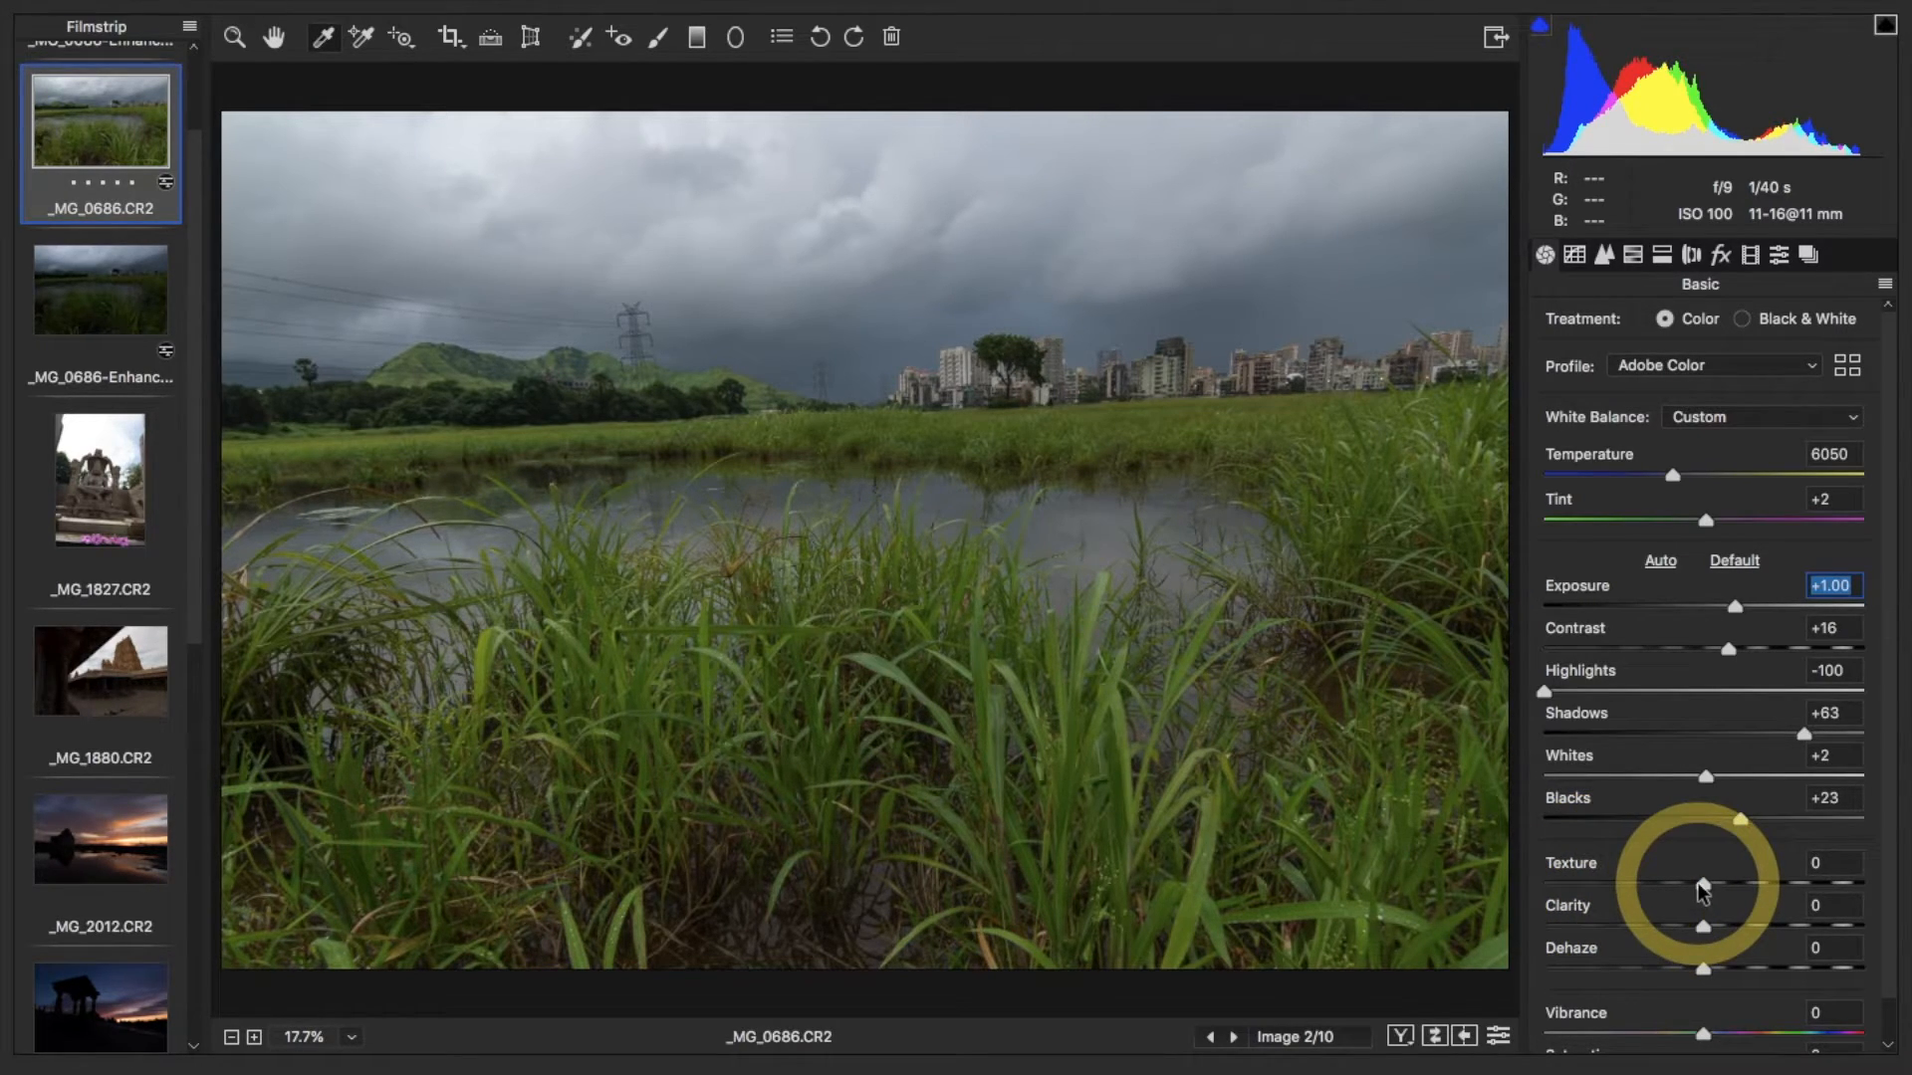
# Set the texture to +3, the clarity to +6 and the vibrance to -2
pyautogui.moveTo(1702, 884)
pyautogui.mouseDown()
pyautogui.moveTo(1809, 887)
pyautogui.moveTo(1693, 890)
pyautogui.moveTo(1793, 886)
pyautogui.moveTo(1707, 901)
pyautogui.moveTo(1704, 924)
pyautogui.mouseUp()
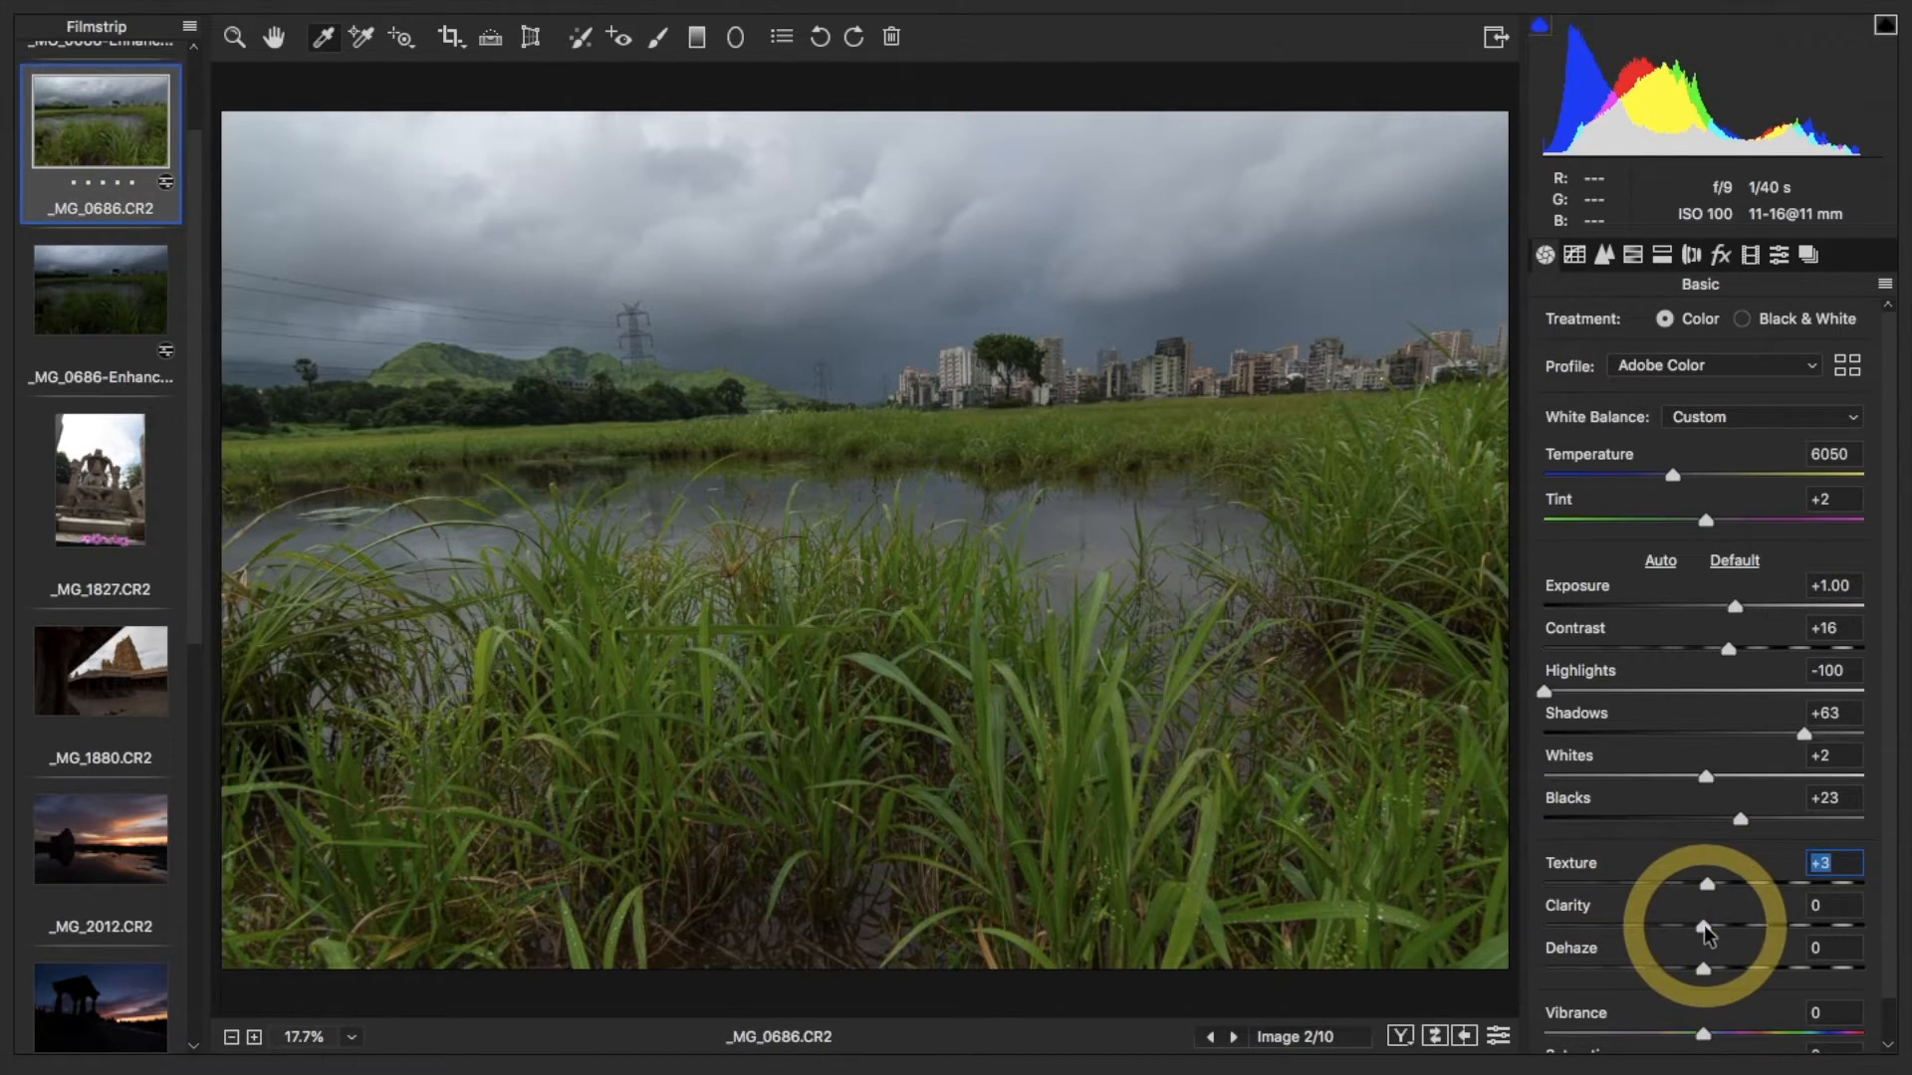
pyautogui.moveTo(1888, 726); pyautogui.dragTo(1888, 846)
pyautogui.moveTo(1702, 881)
pyautogui.mouseDown()
pyautogui.moveTo(1731, 880)
pyautogui.moveTo(1706, 887)
pyautogui.mouseUp()
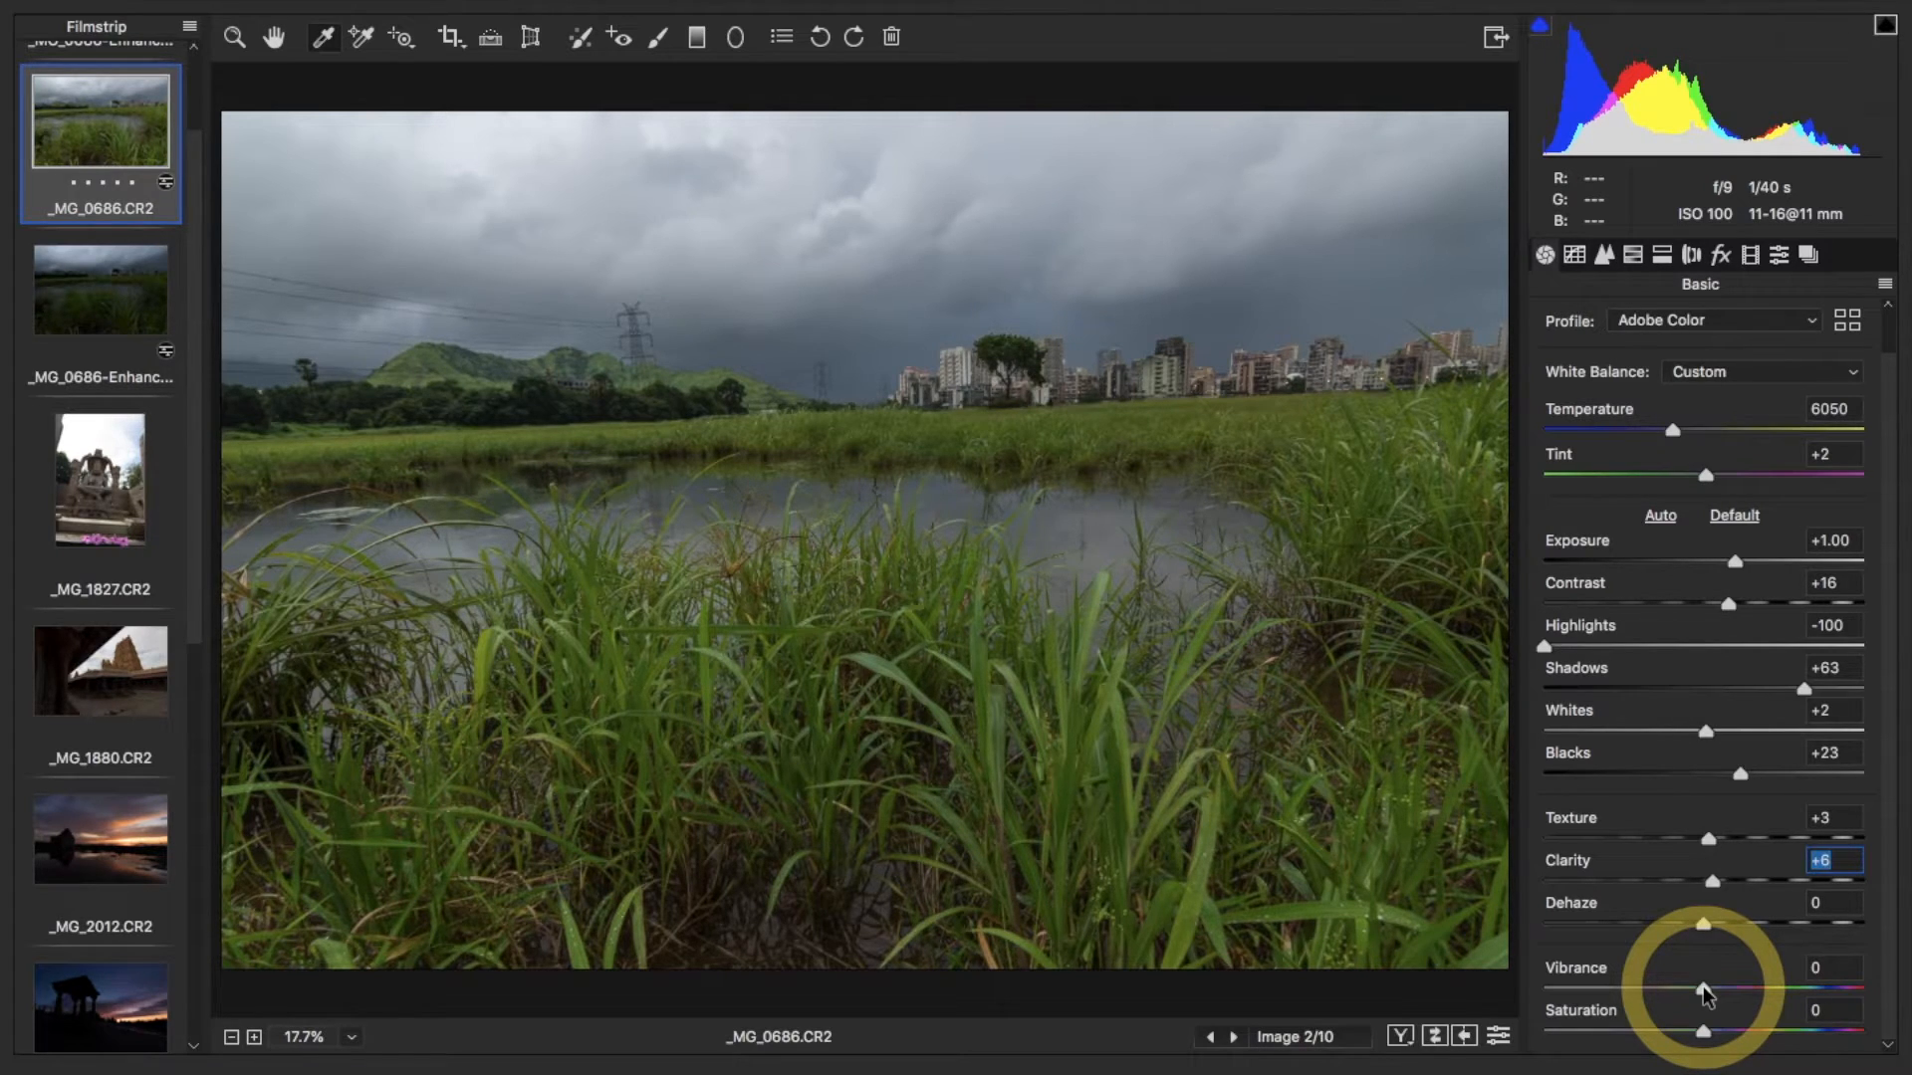
pyautogui.moveTo(1702, 993)
pyautogui.mouseDown()
pyautogui.moveTo(1759, 990)
pyautogui.moveTo(1701, 992)
pyautogui.mouseUp()
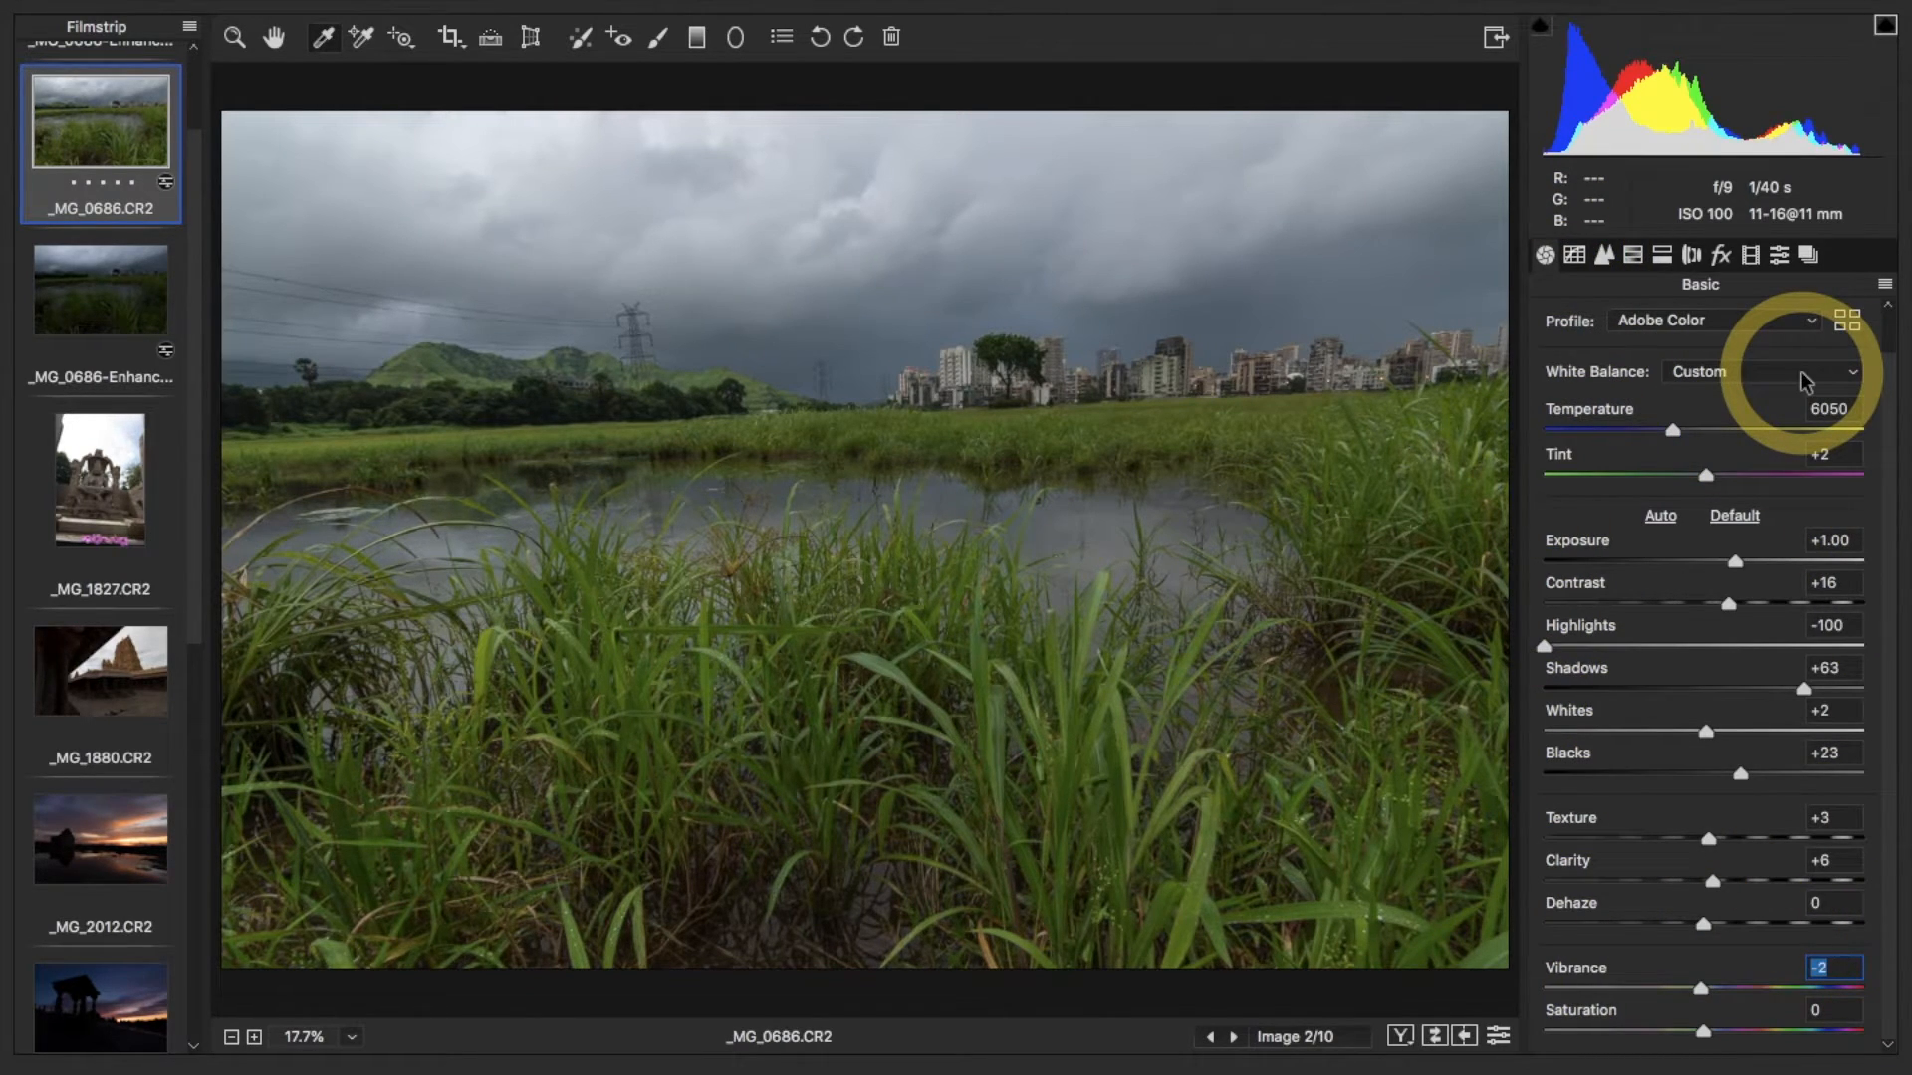
# Bring up the point tone curve for the RGB channel, briefly revisiting the basic adjustments
pyautogui.click(1574, 255)
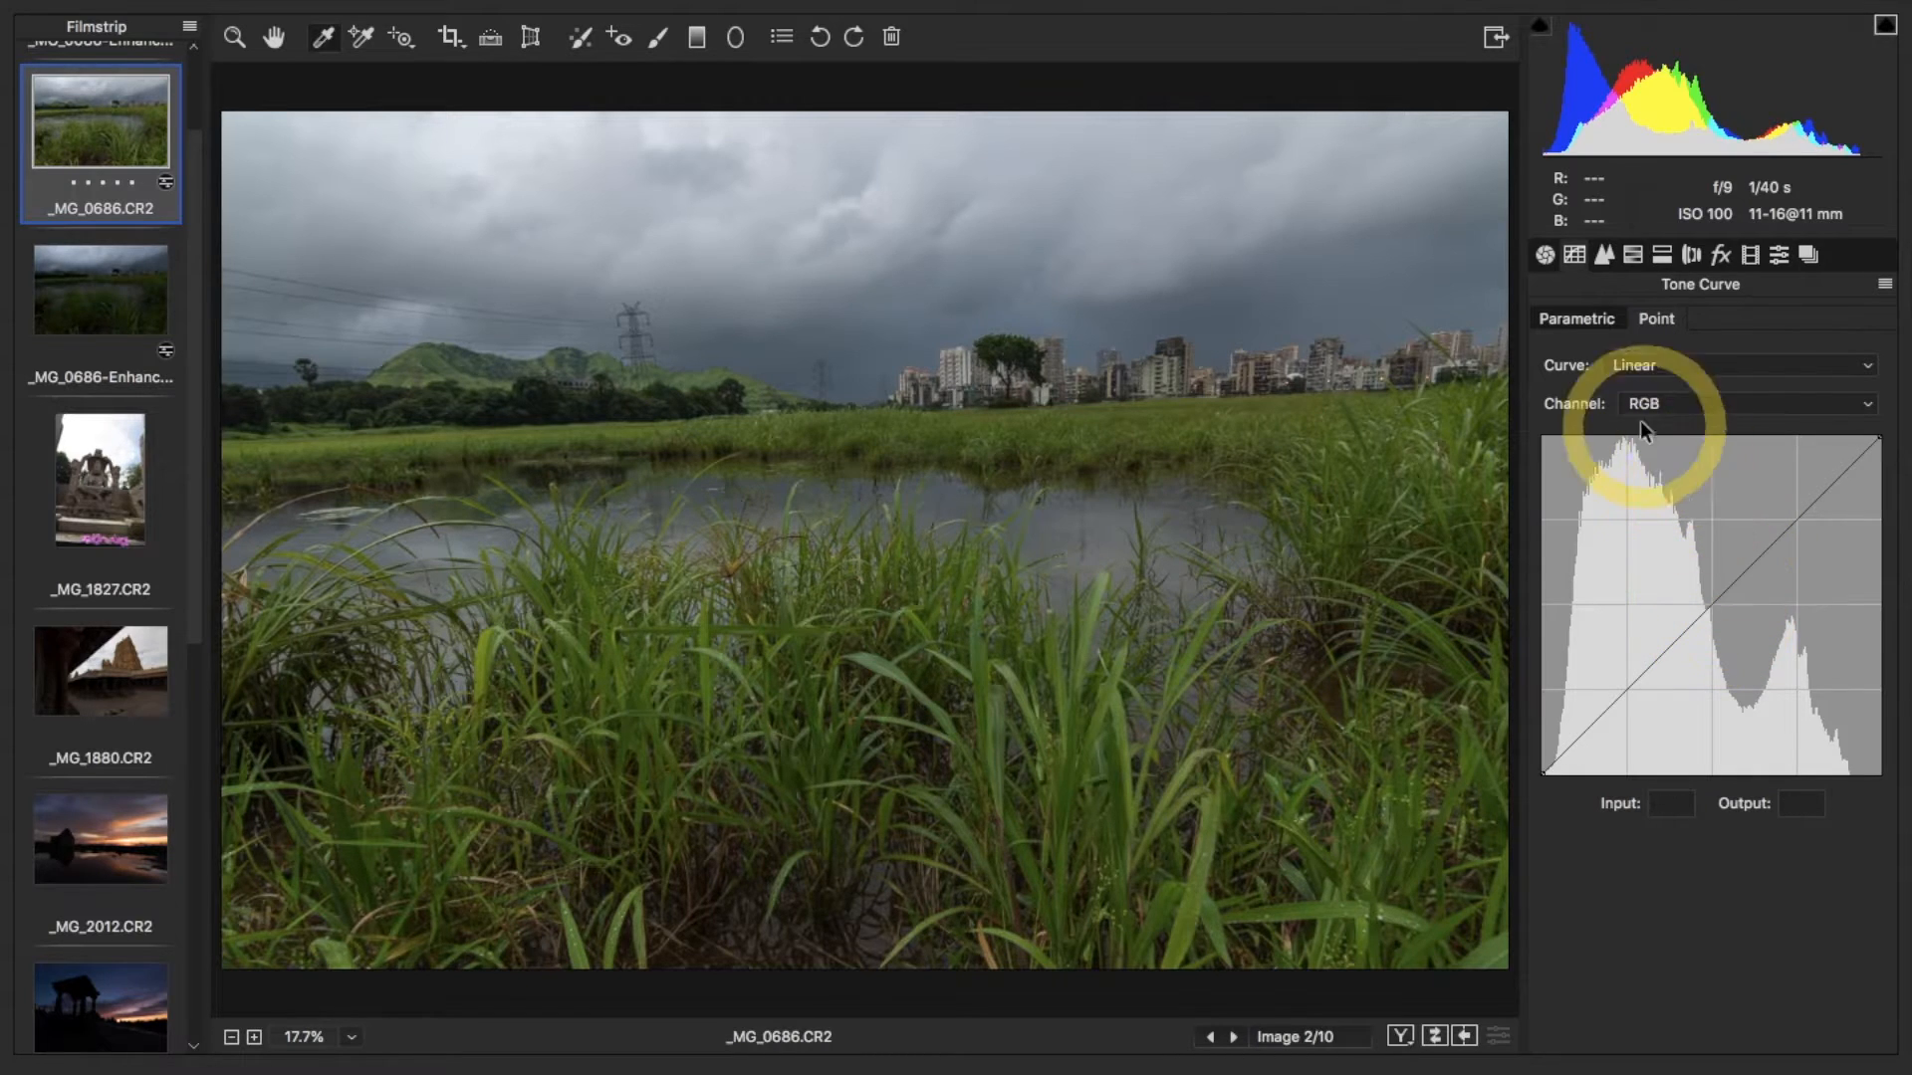
pyautogui.click(1544, 254)
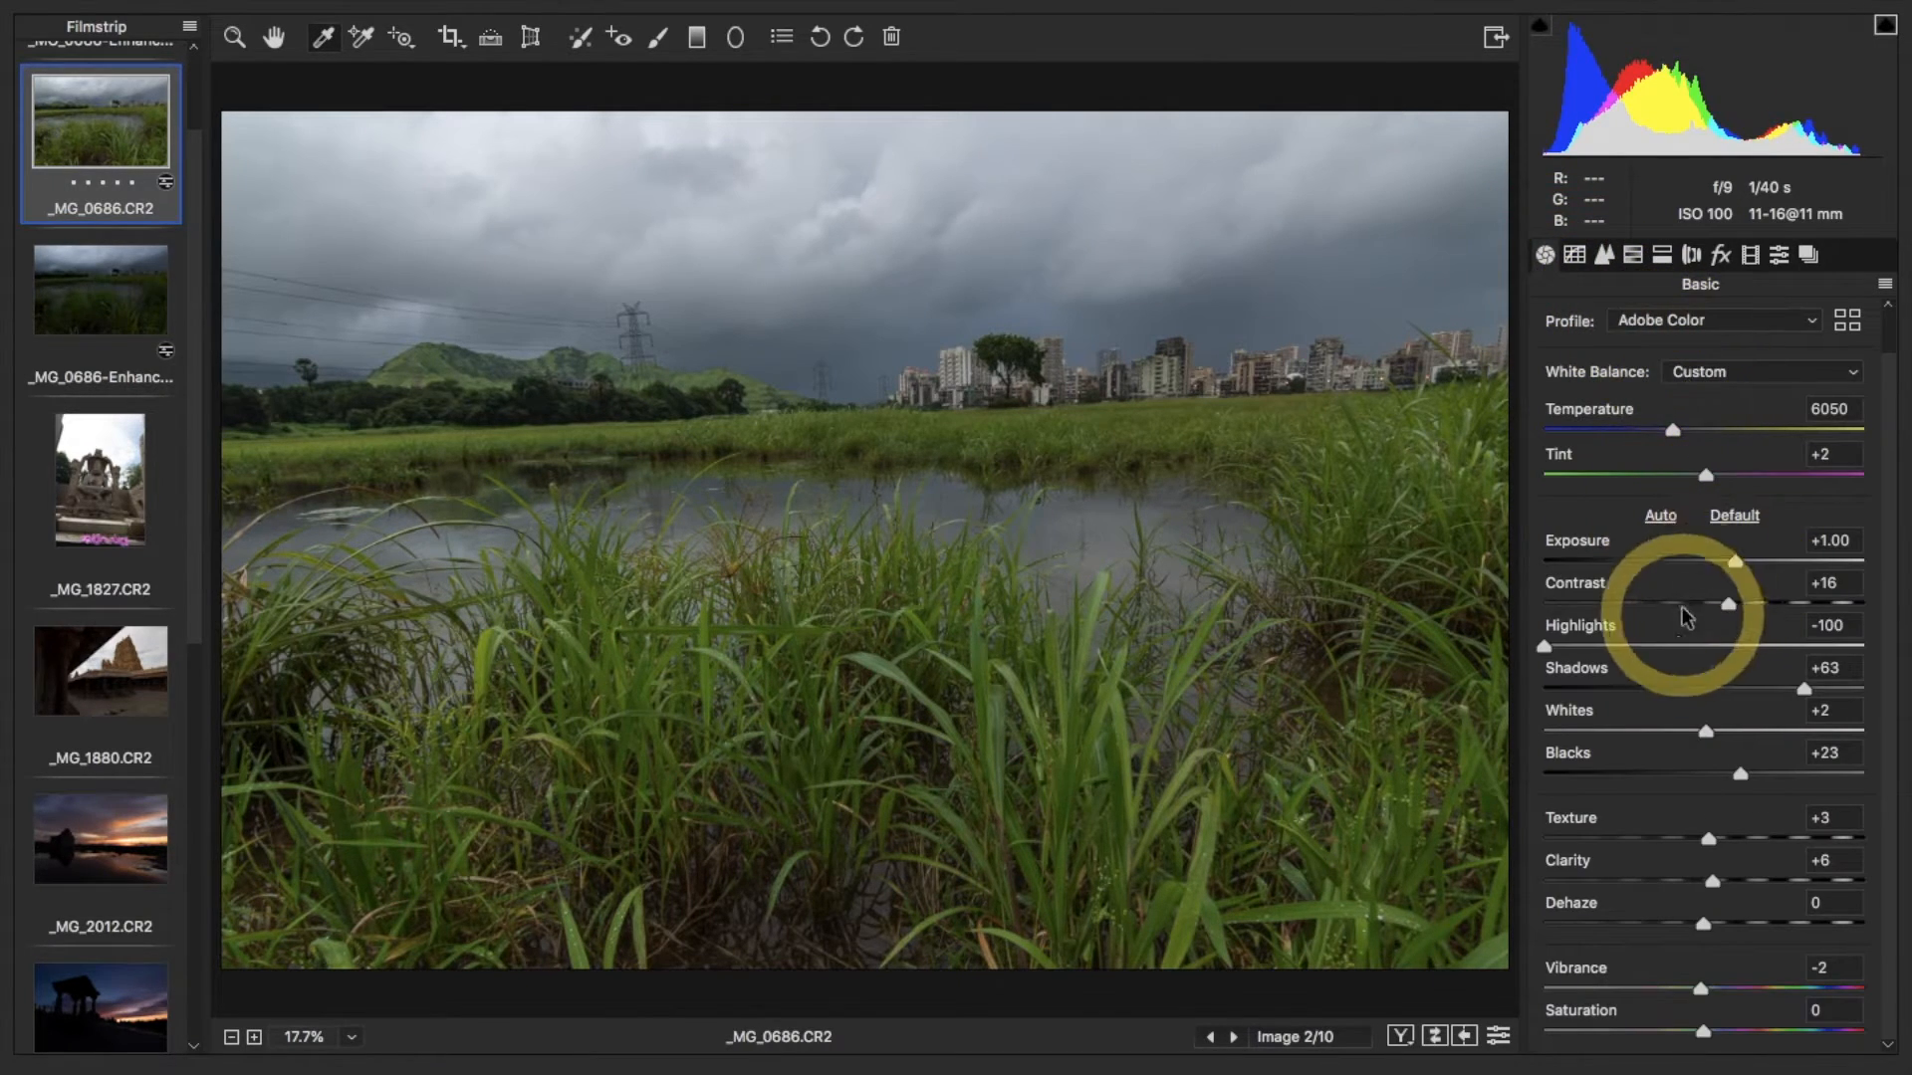
pyautogui.click(1575, 257)
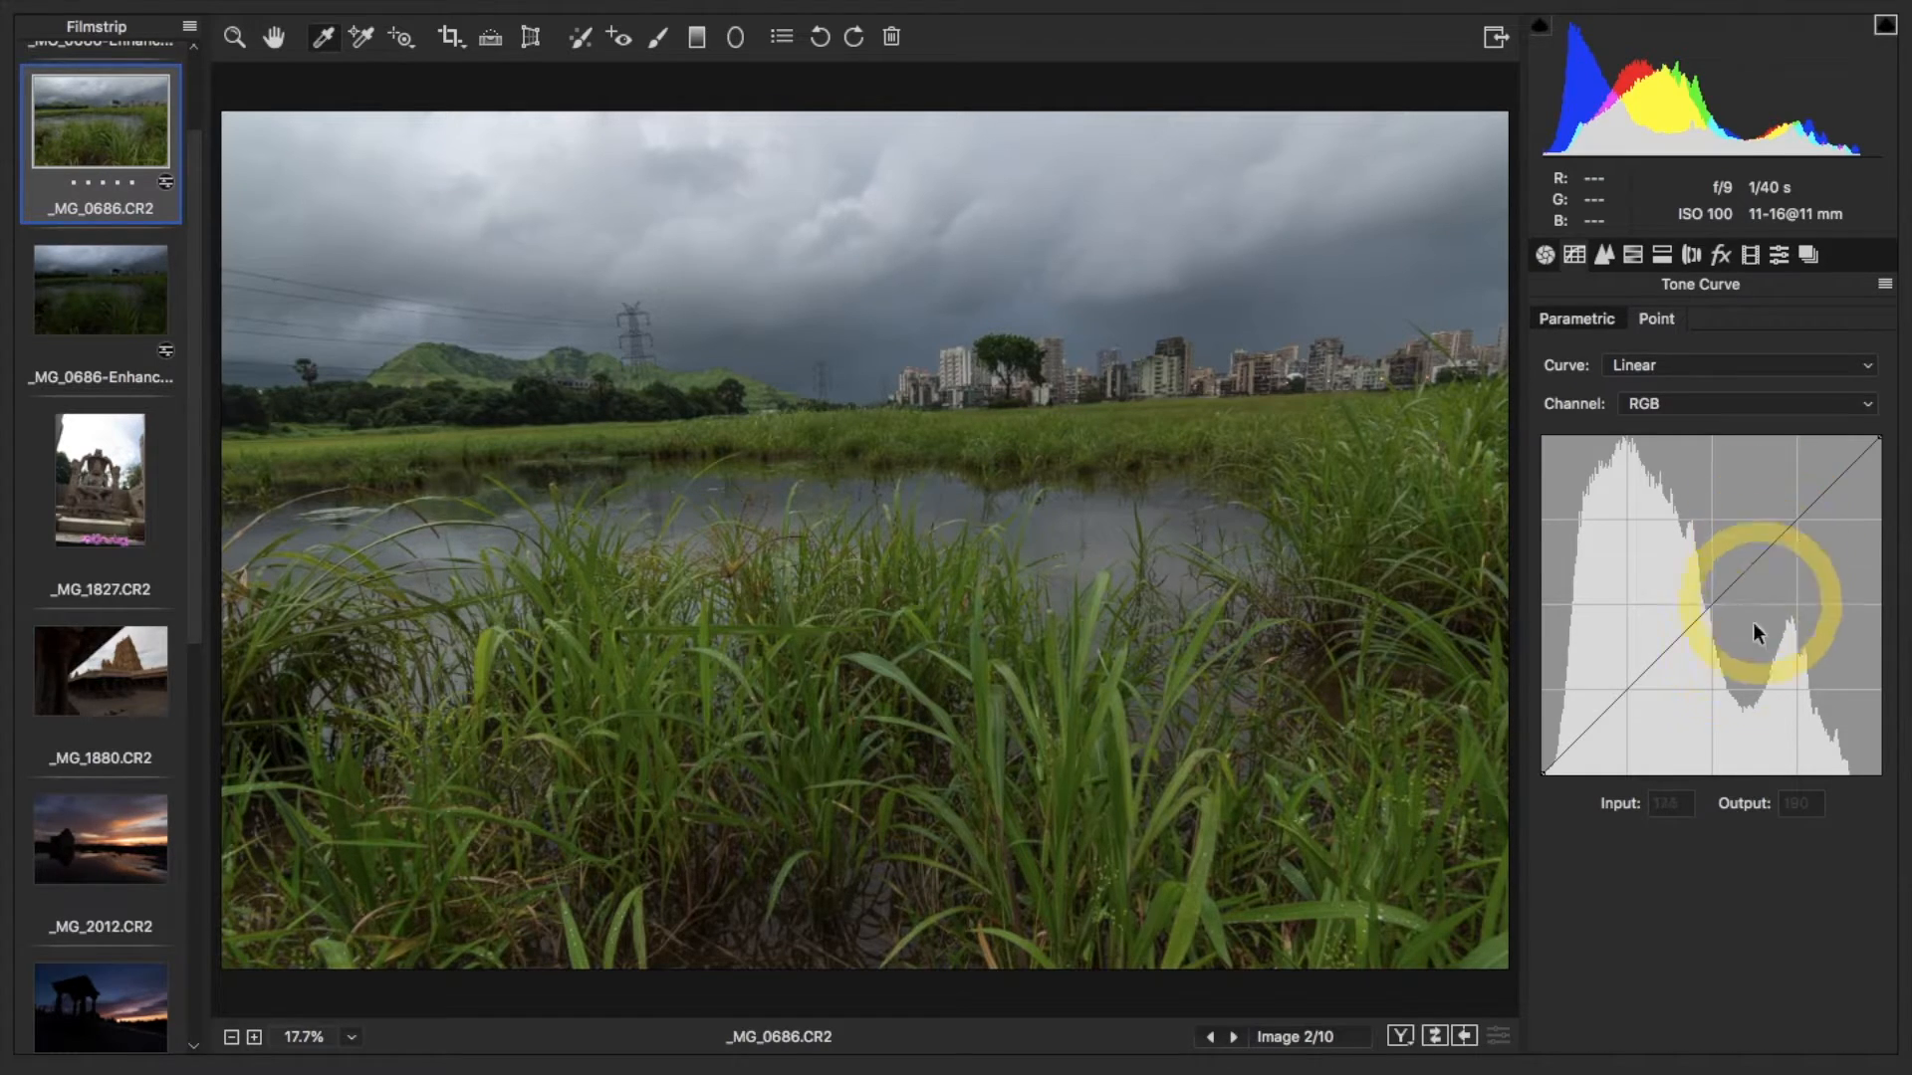
# Shape the parametric tone curve by setting the highlights to +21 and the shadows to -28
pyautogui.click(1587, 318)
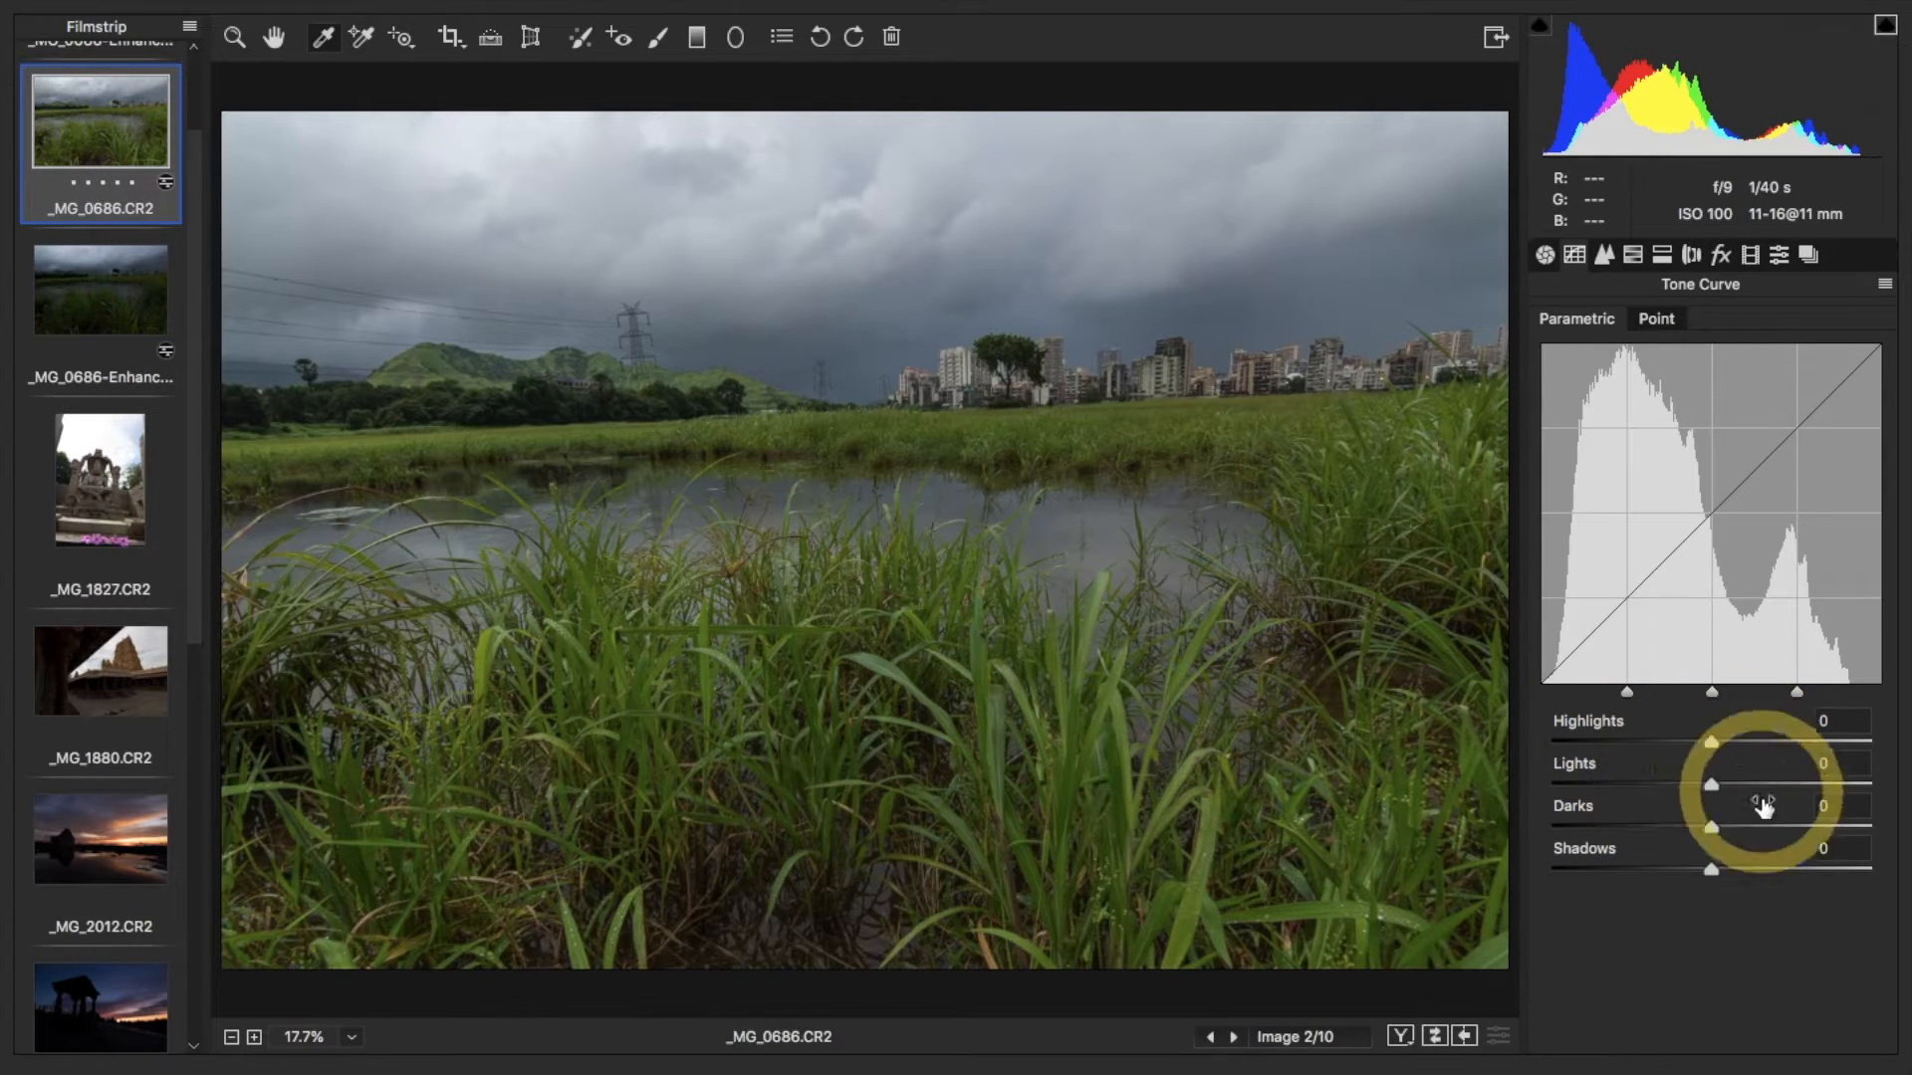
pyautogui.click(1708, 743)
pyautogui.moveTo(1709, 745); pyautogui.dragTo(1742, 742)
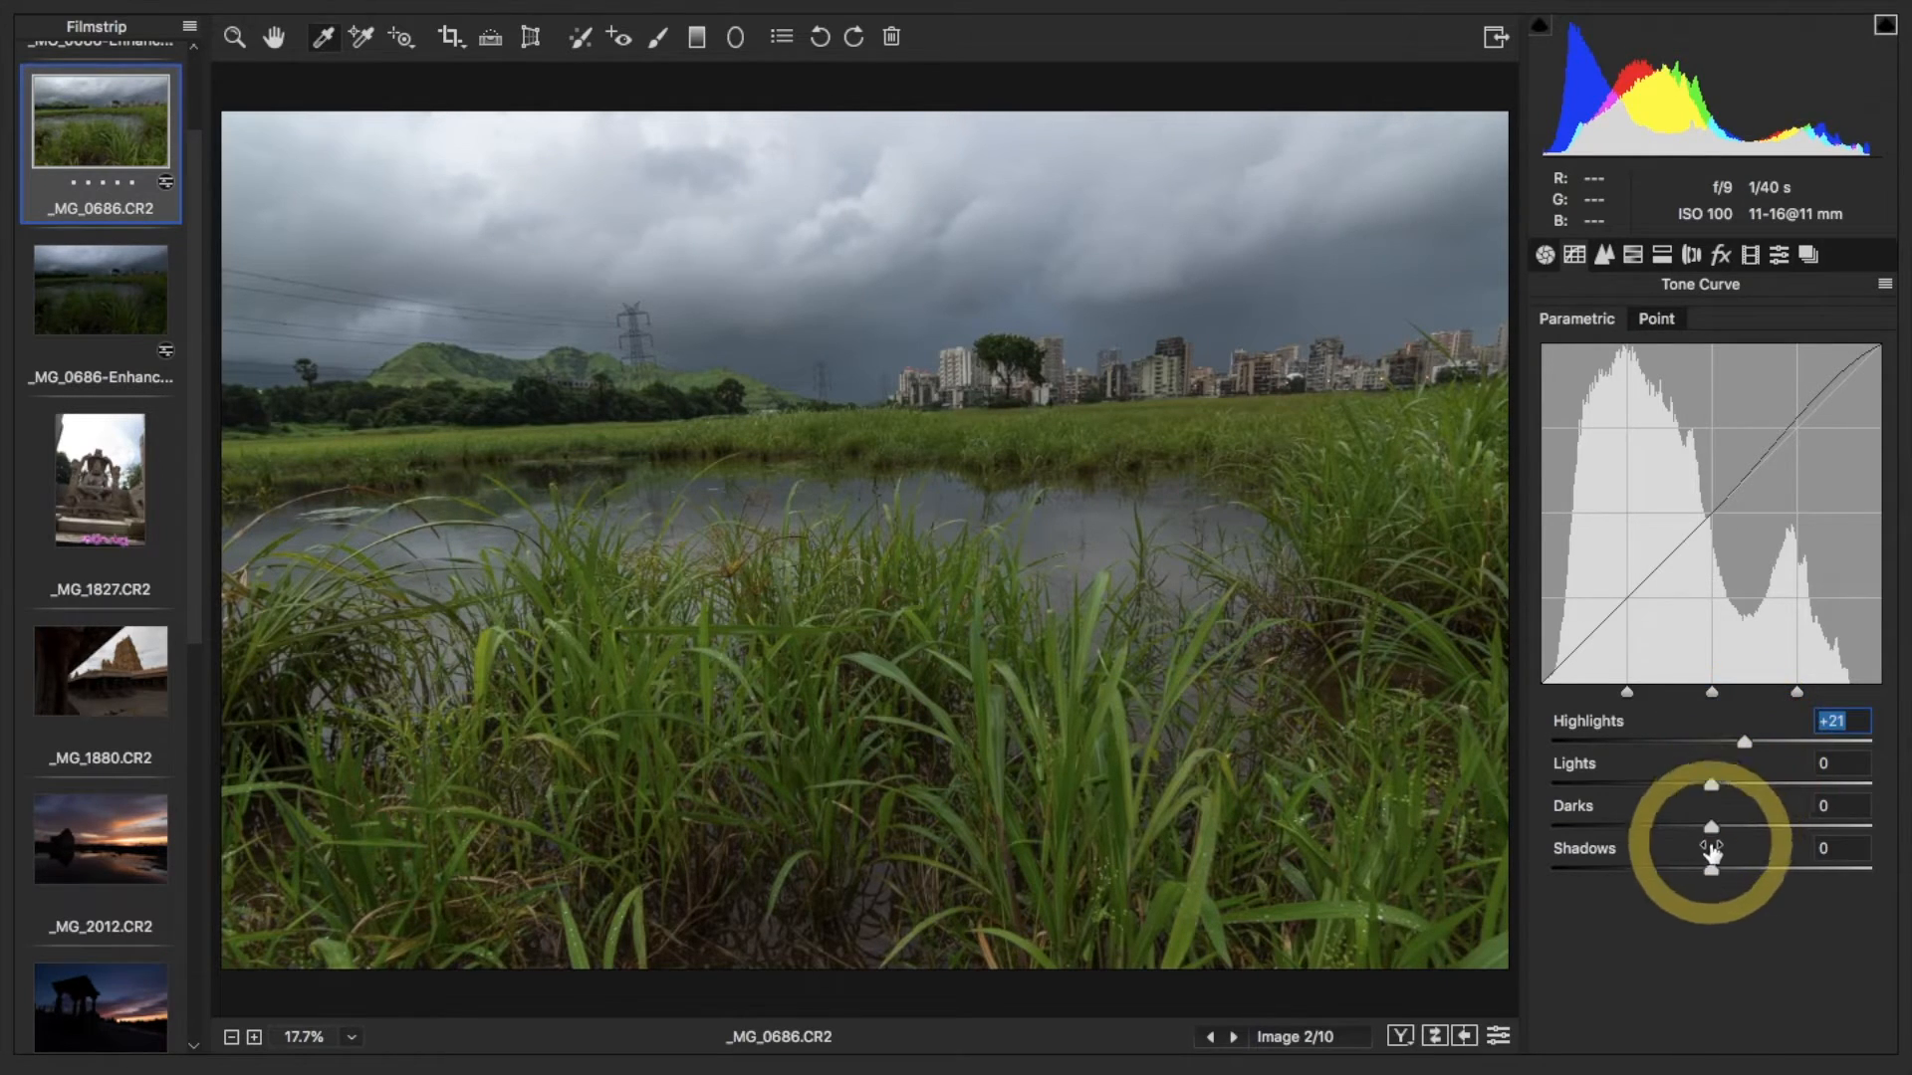
pyautogui.moveTo(1709, 869); pyautogui.dragTo(1666, 878)
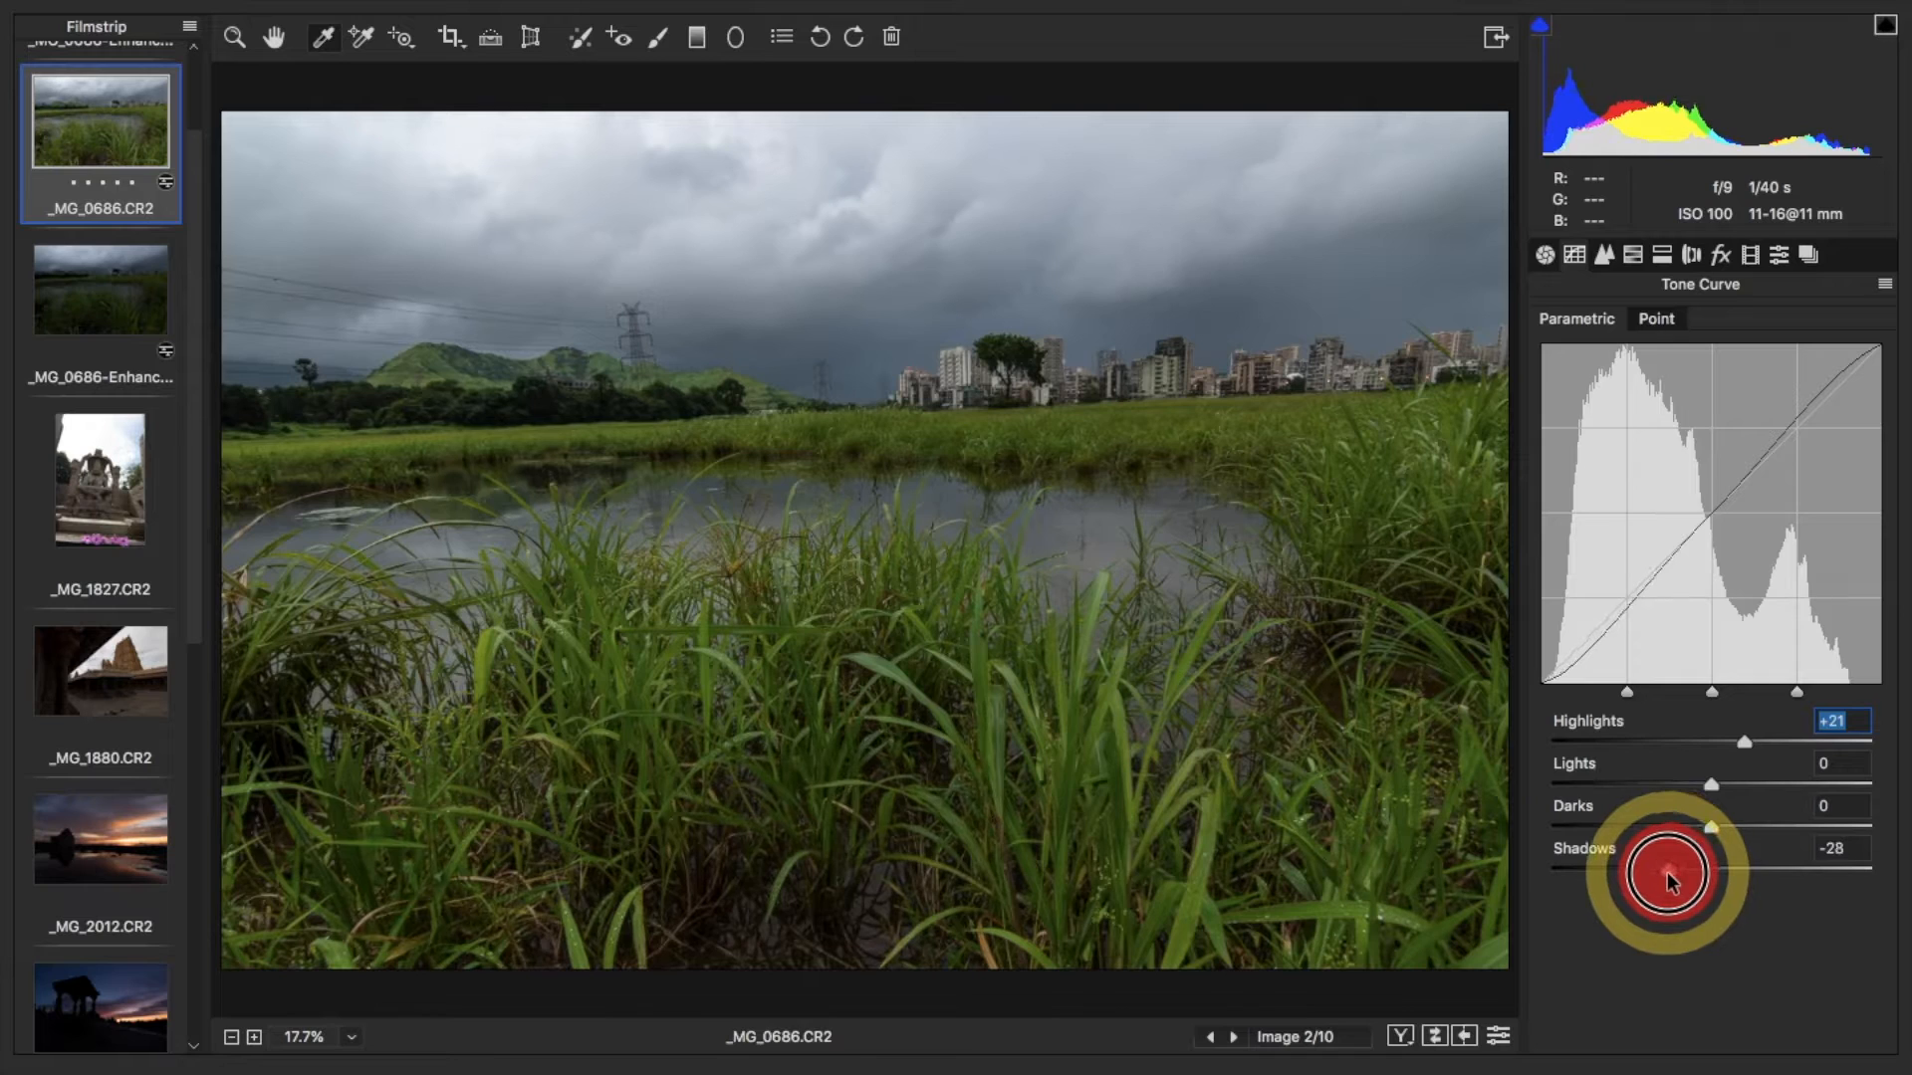
# Add two points to the RGB point curve, at input 191, output 193 and at input 65, output 61
pyautogui.click(1656, 320)
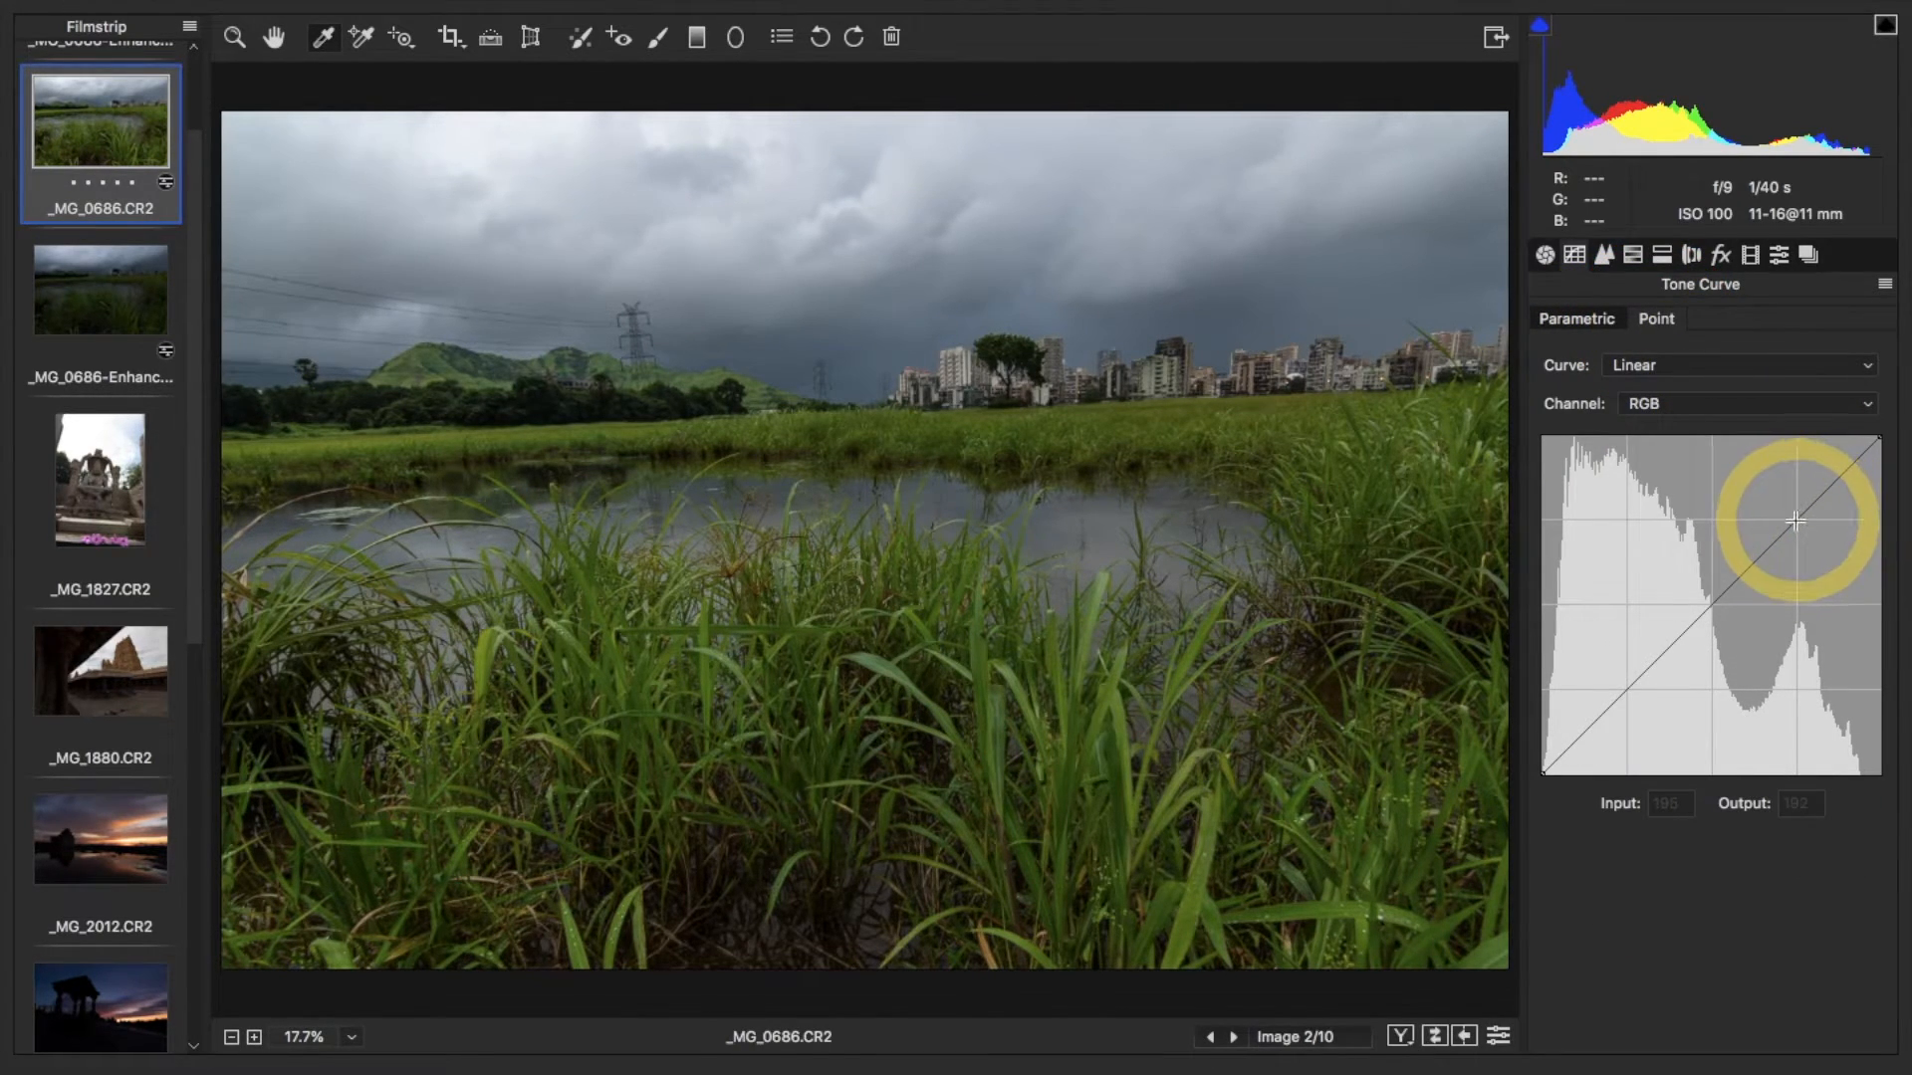
pyautogui.click(1795, 521)
pyautogui.moveTo(1799, 527); pyautogui.dragTo(1796, 522)
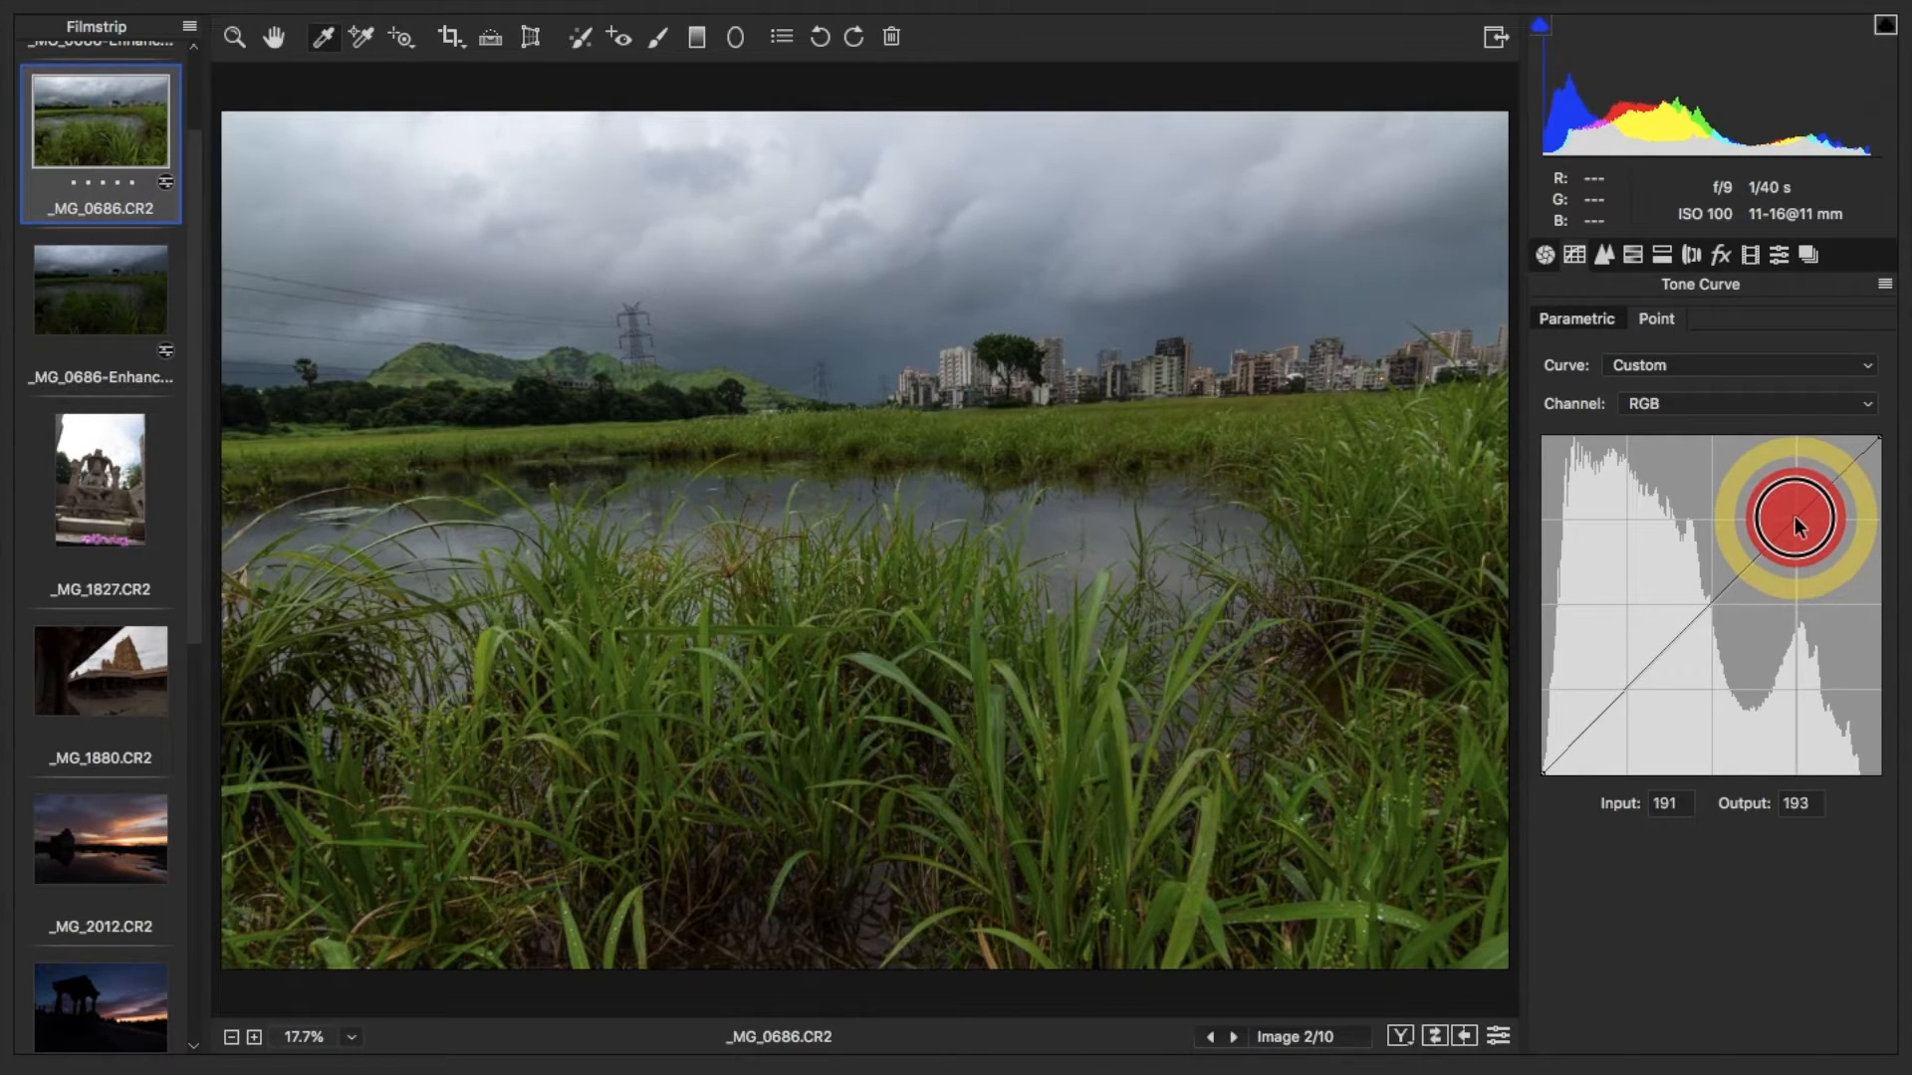
pyautogui.click(1629, 691)
pyautogui.moveTo(1629, 691); pyautogui.dragTo(1628, 692)
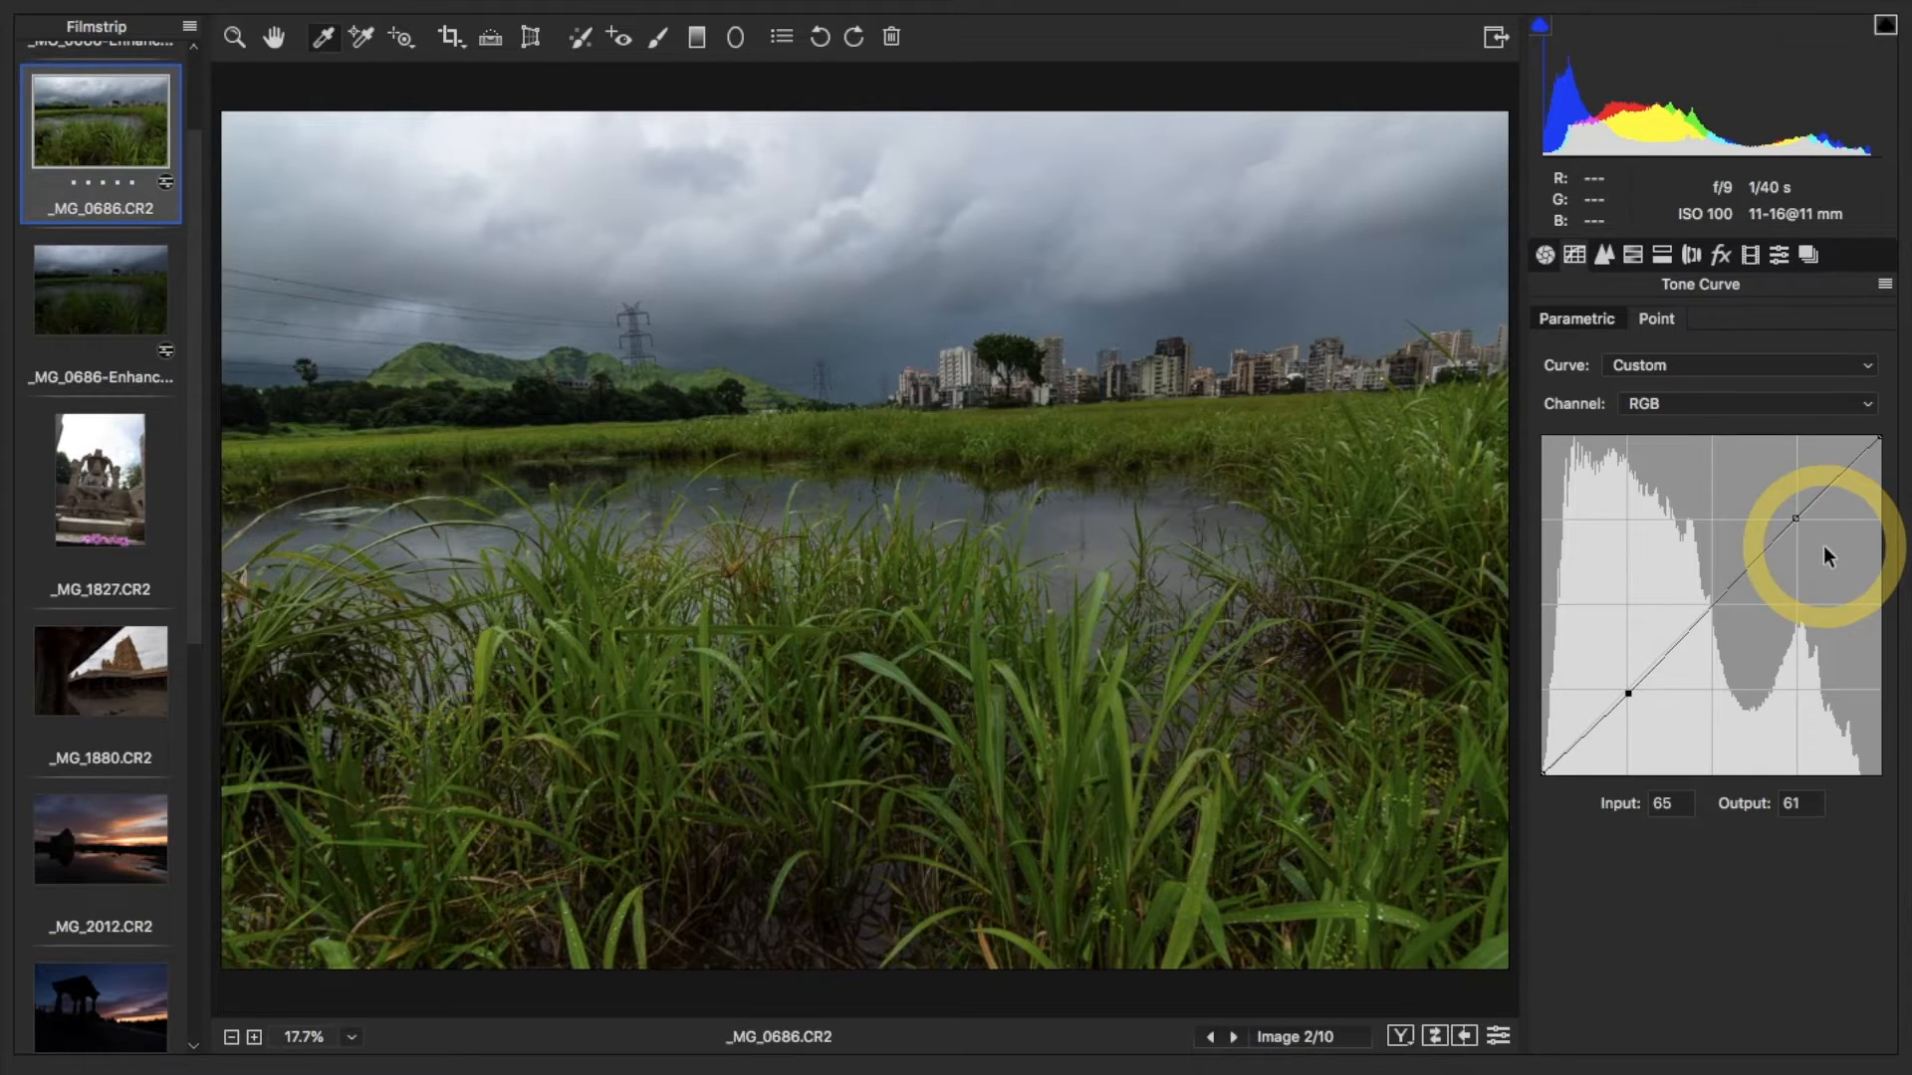
# Set the sharpening masking to 89 using the mask preview, and set the sharpening amount to 54
pyautogui.click(1604, 255)
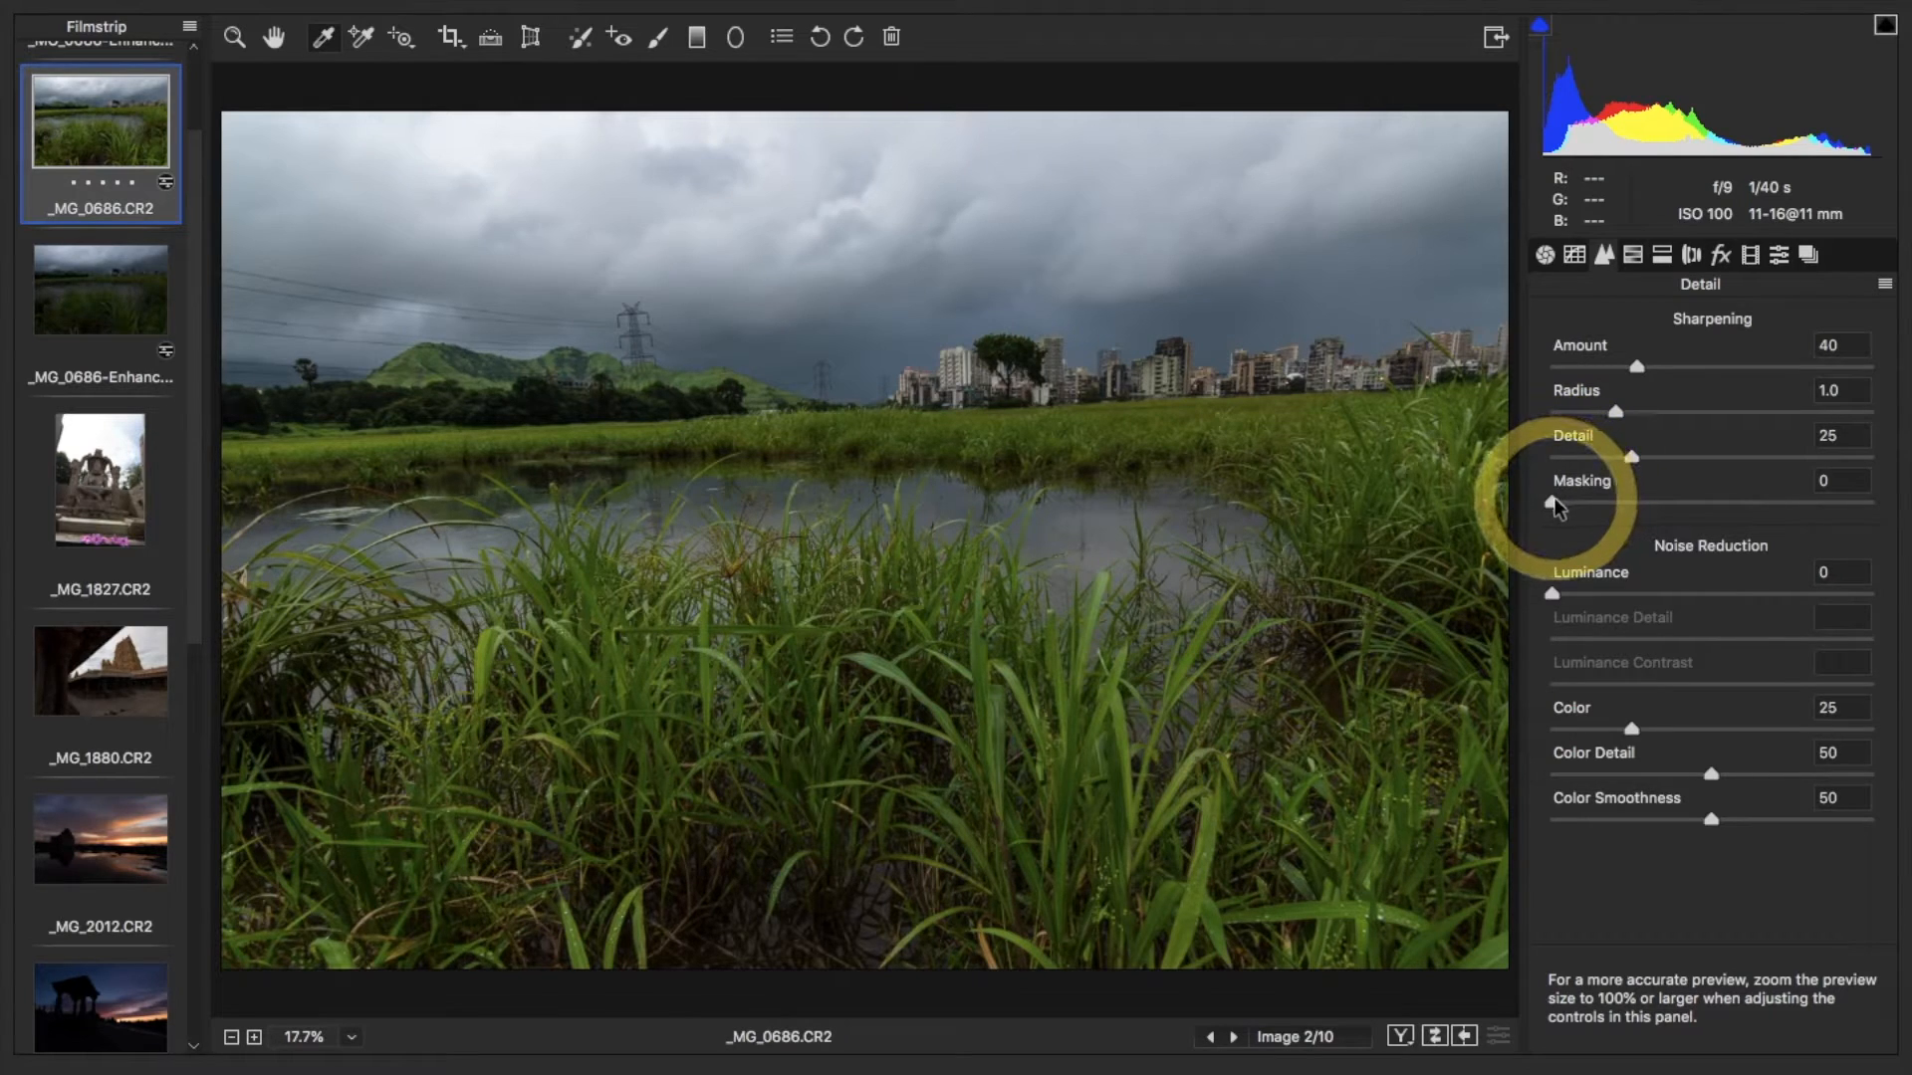
pyautogui.press('alt')
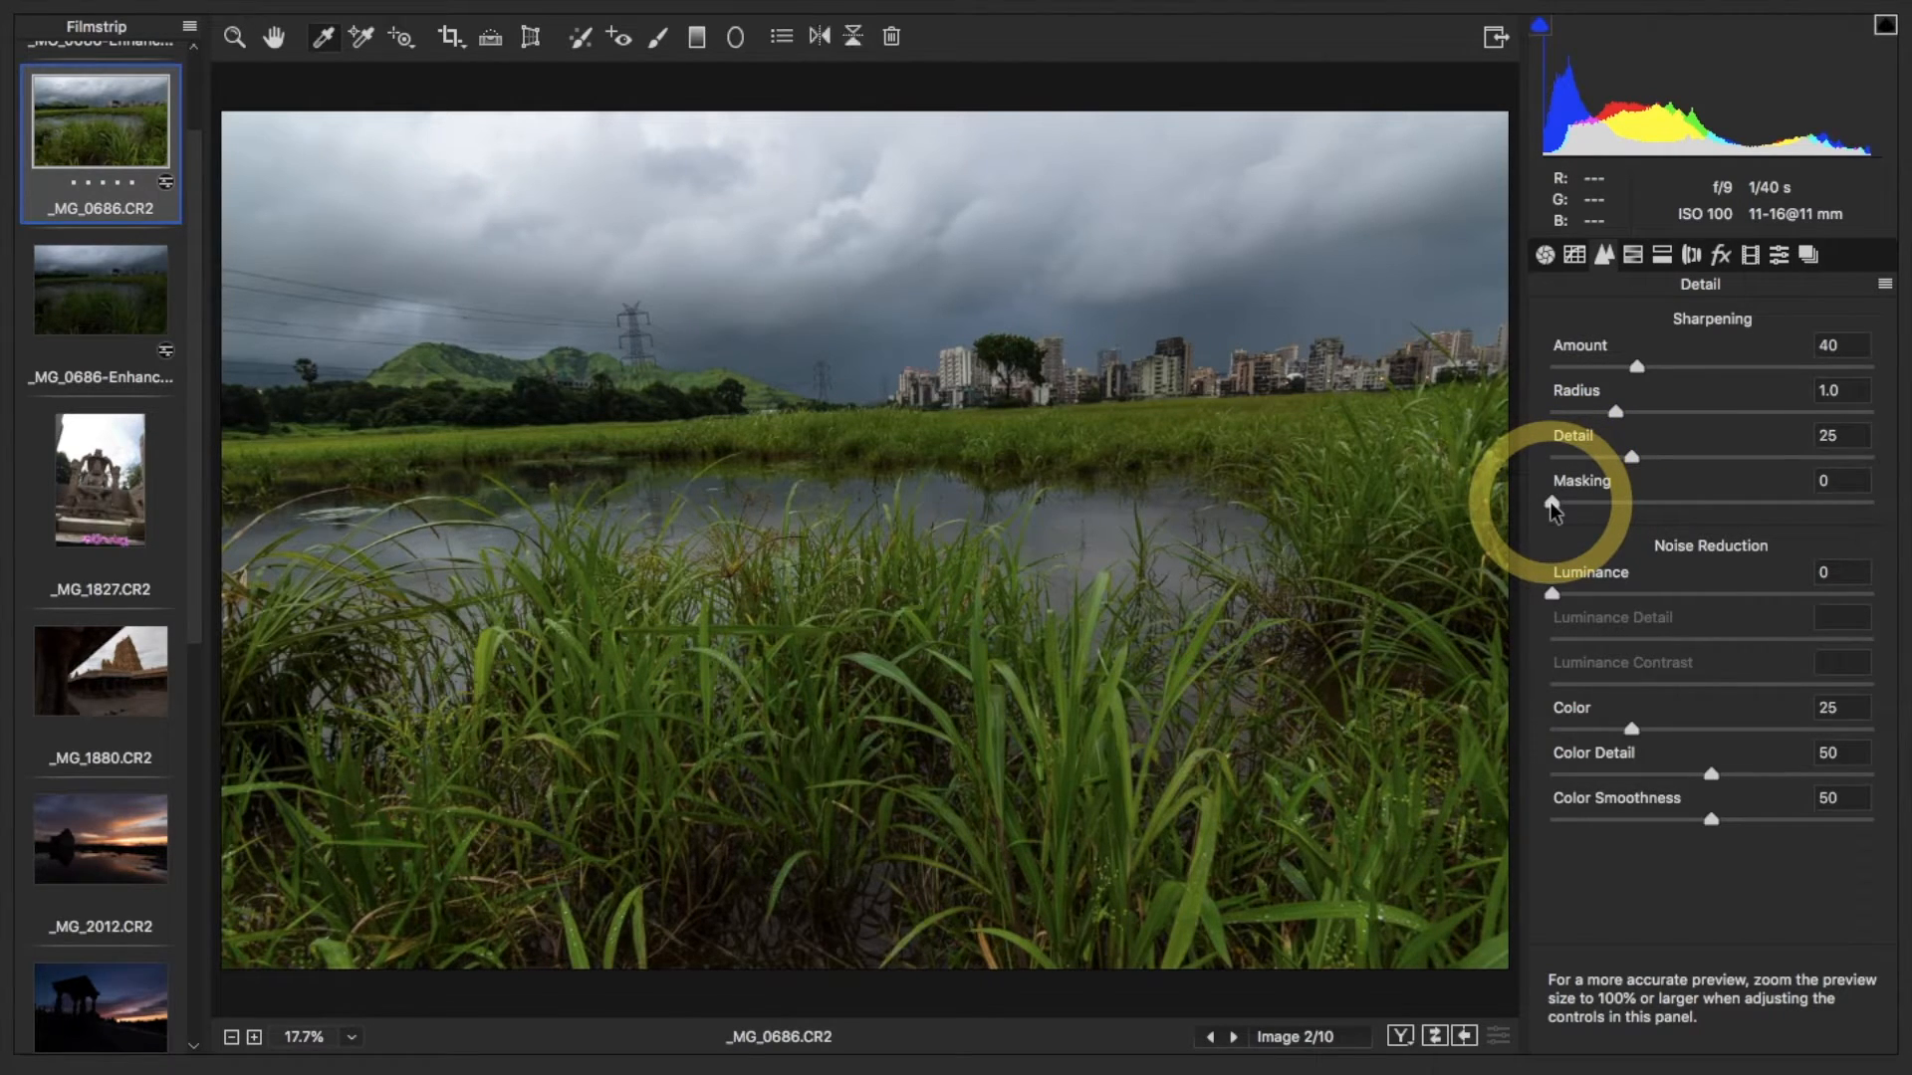
pyautogui.moveTo(1552, 503); pyautogui.dragTo(1818, 509)
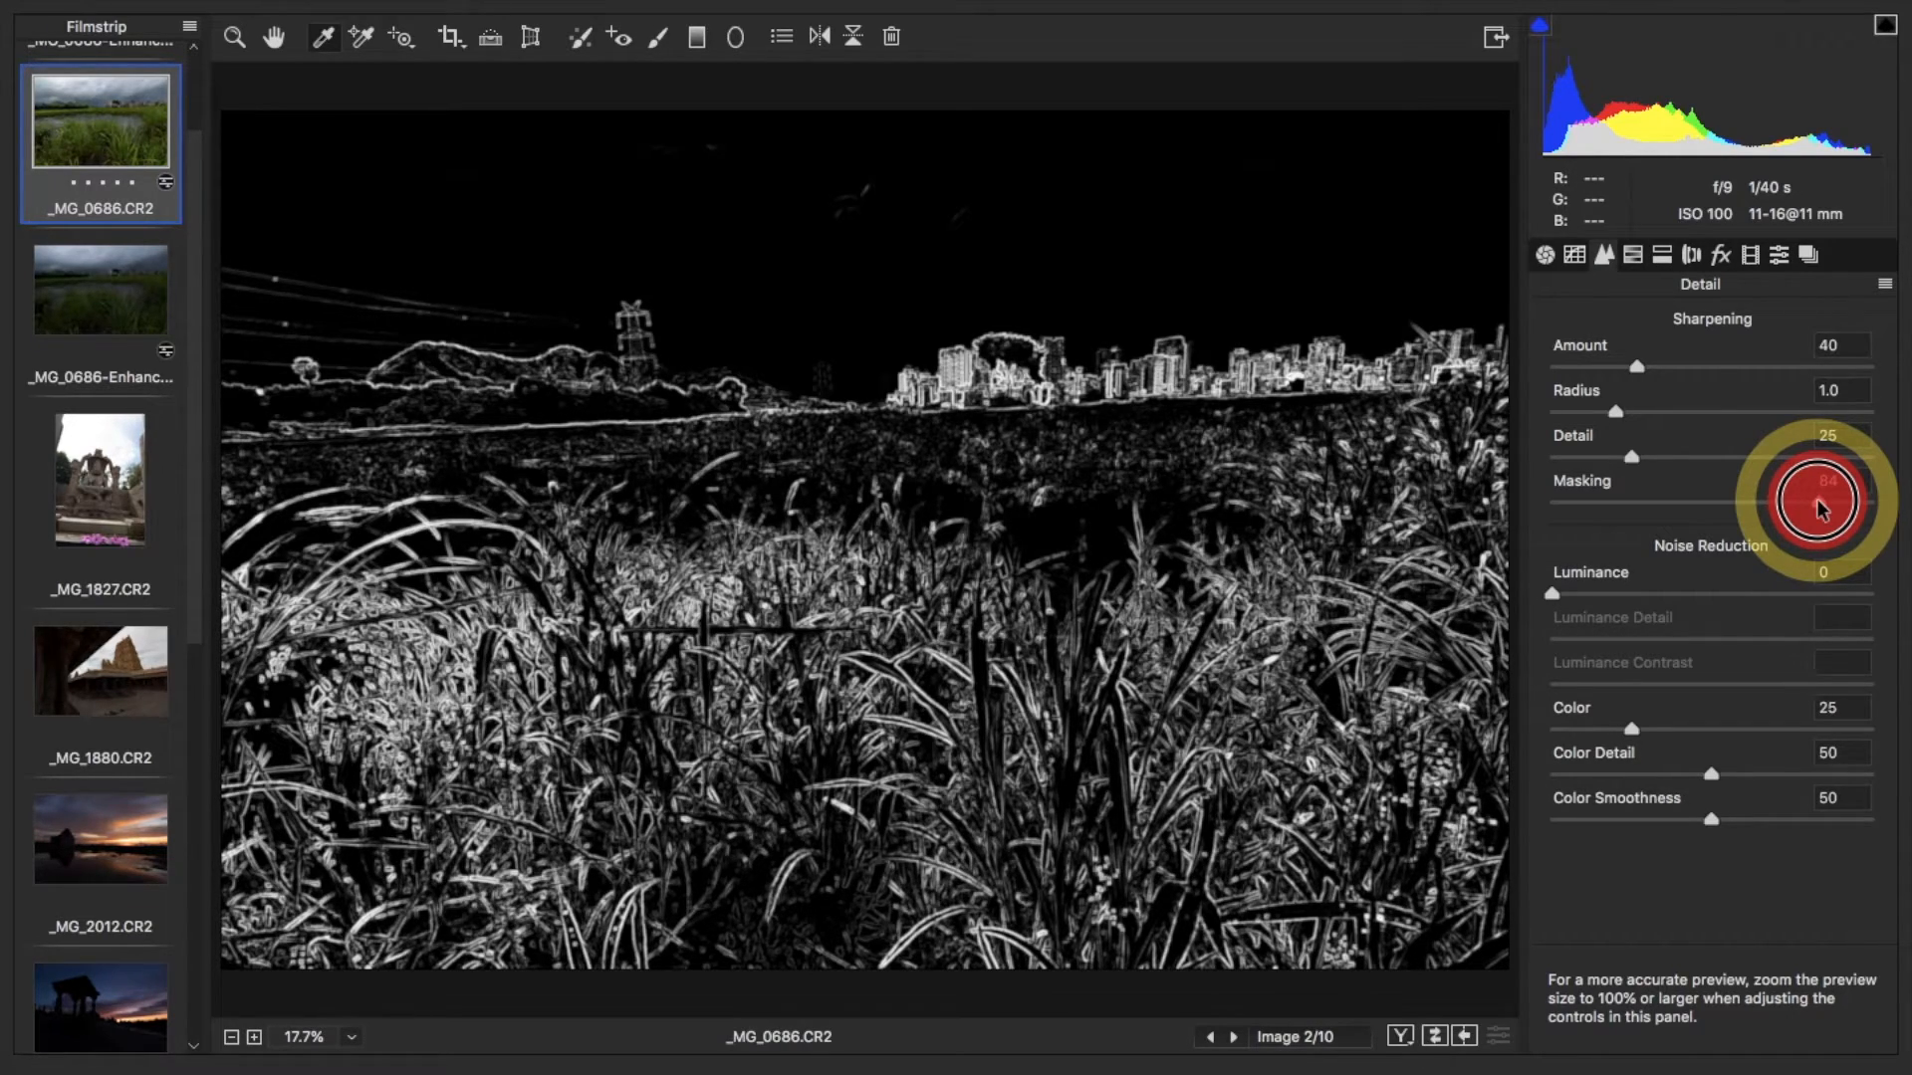
pyautogui.moveTo(1817, 509); pyautogui.dragTo(1837, 510)
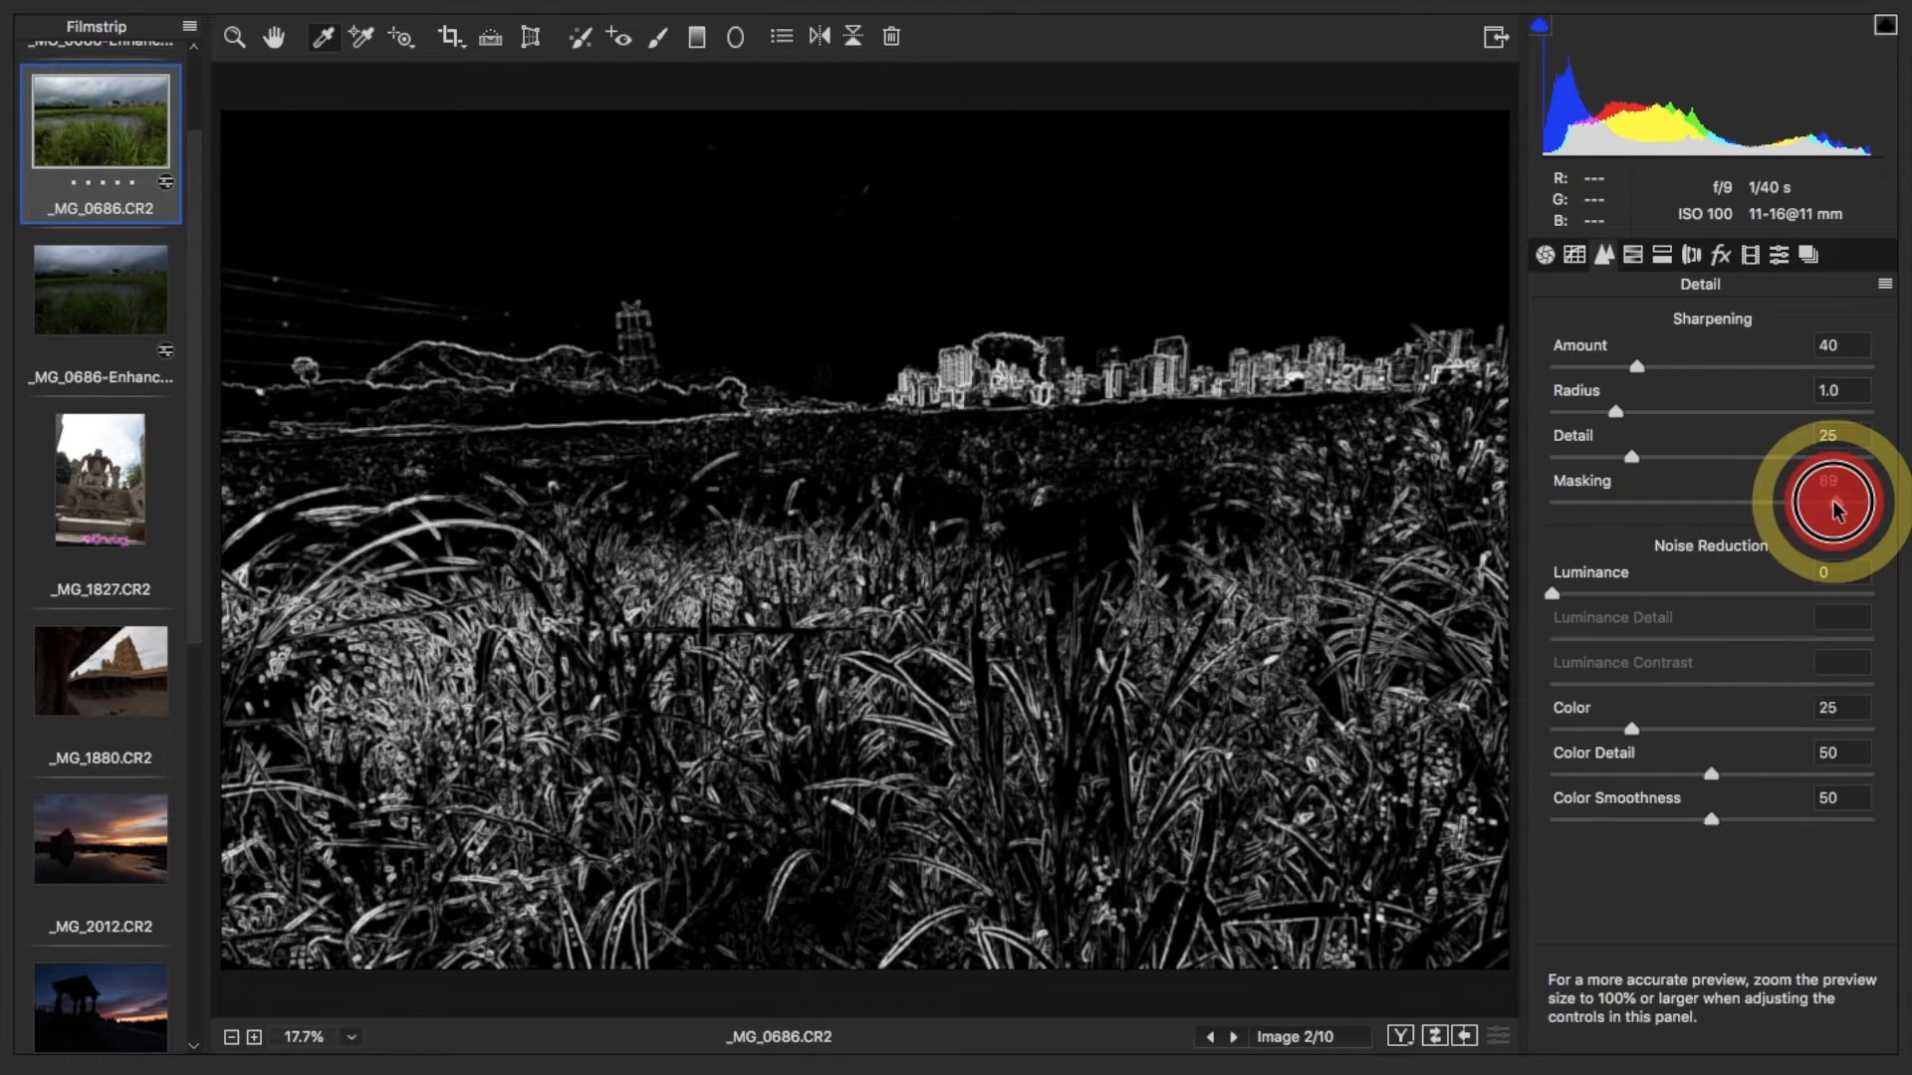
pyautogui.moveTo(1837, 507); pyautogui.dragTo(1836, 506)
pyautogui.moveTo(1636, 366)
pyautogui.mouseDown()
pyautogui.moveTo(1805, 366)
pyautogui.moveTo(1665, 369)
pyautogui.mouseUp()
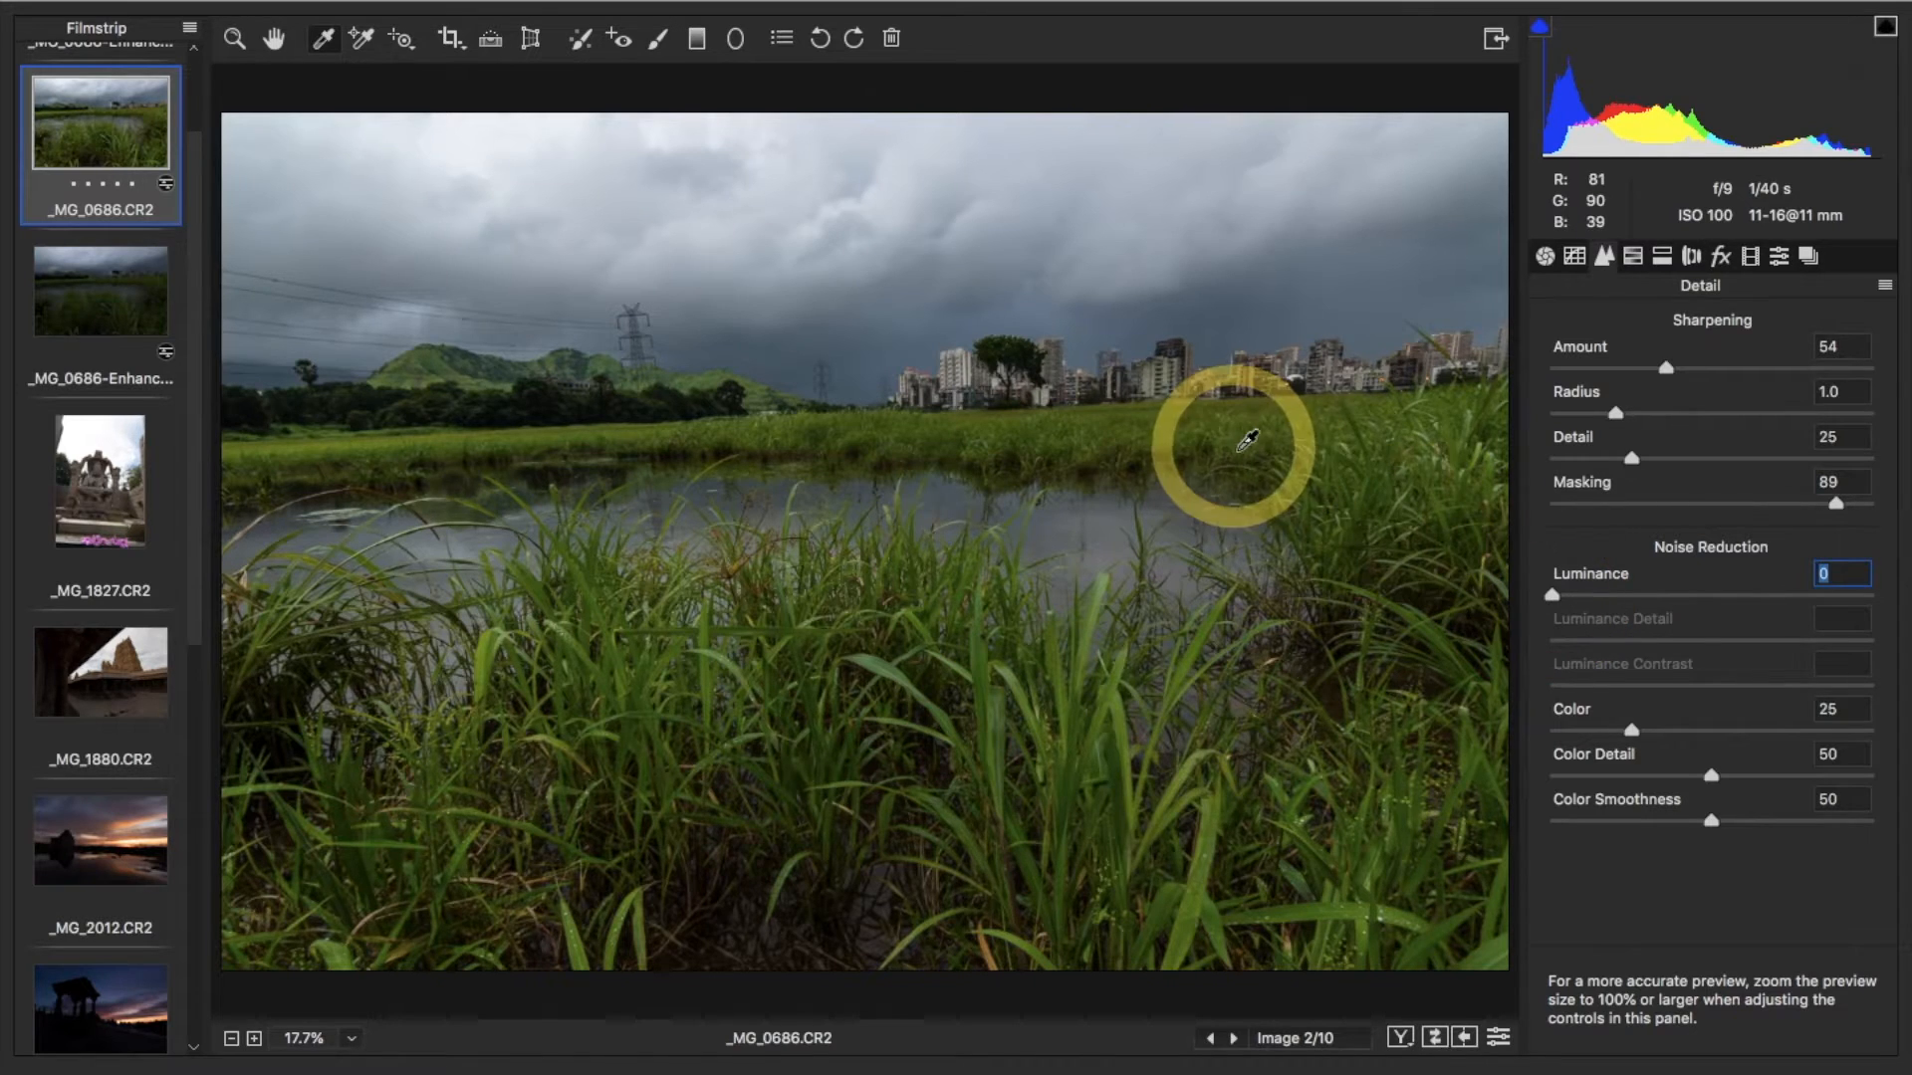
# Test luminance noise reduction at 100, settle it at 6, and raise the color smoothness
pyautogui.moveTo(1551, 595); pyautogui.dragTo(1889, 600)
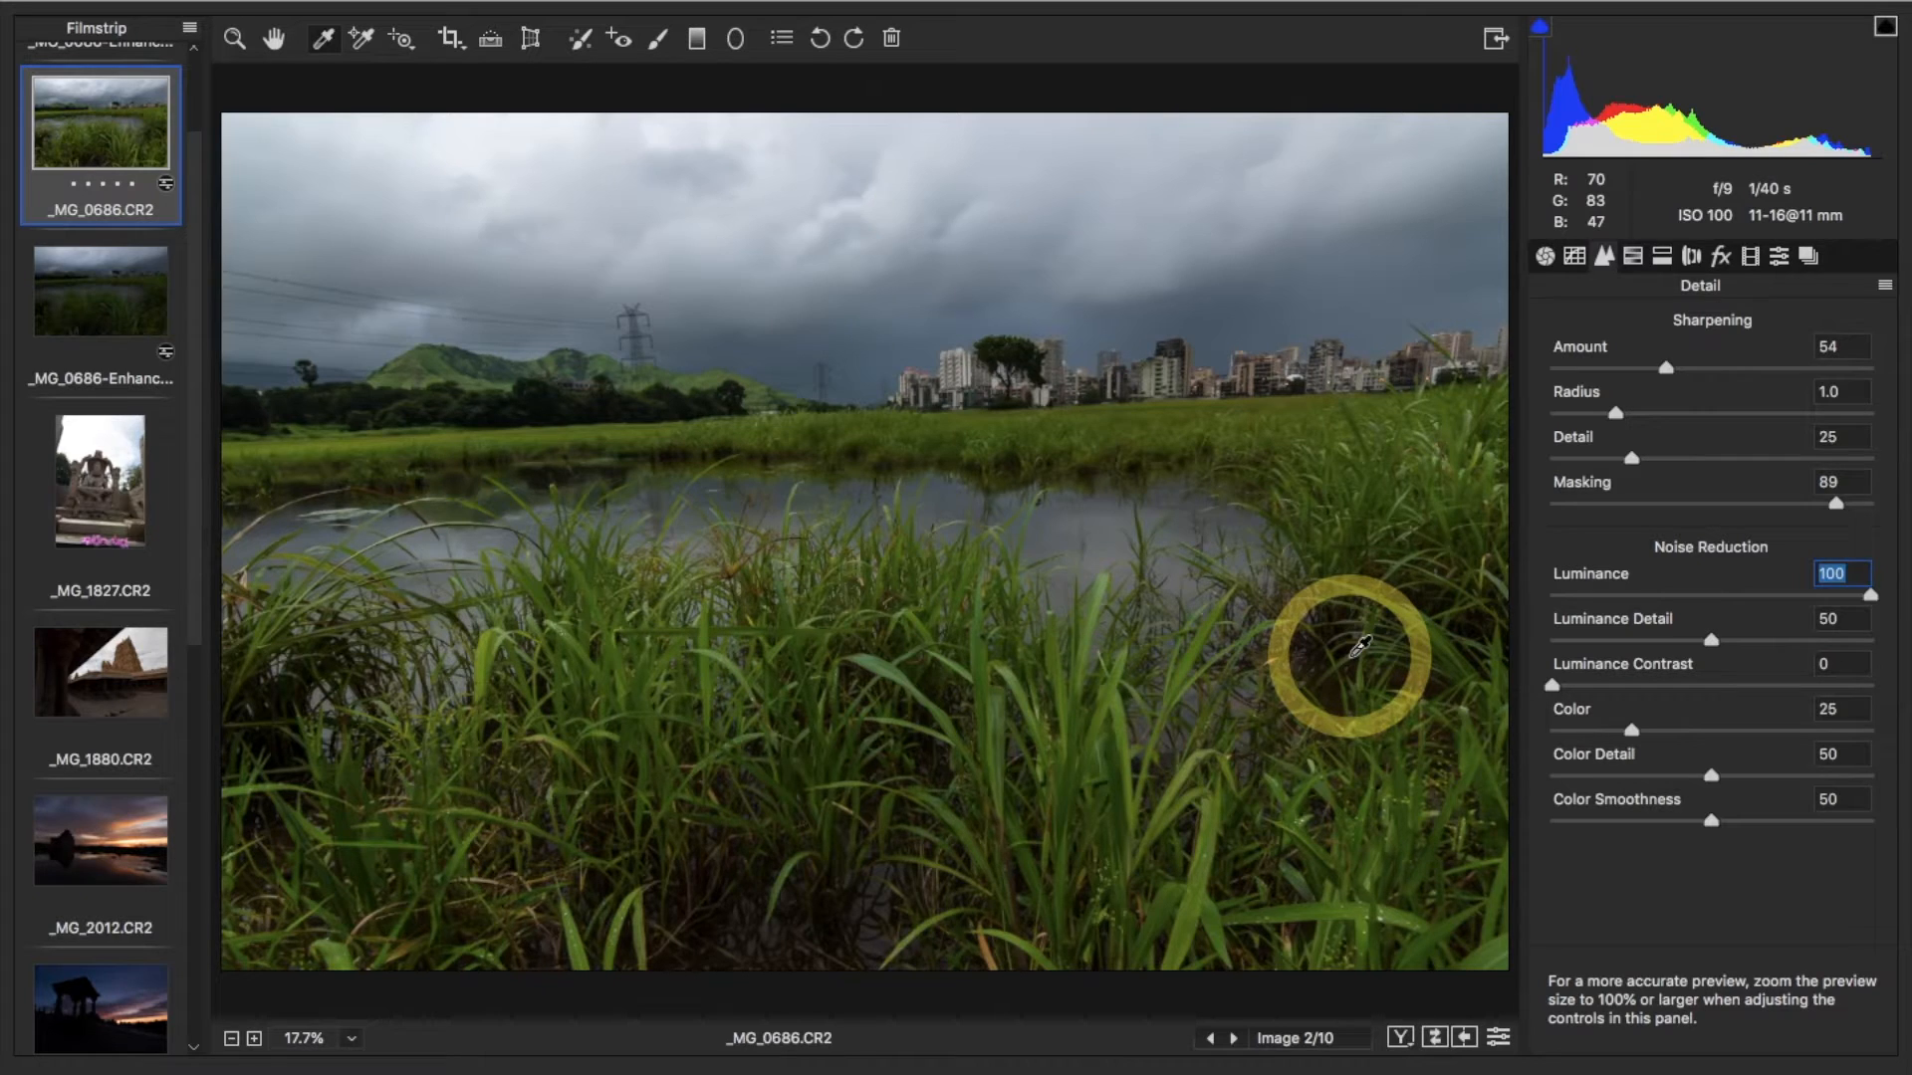
pyautogui.moveTo(1869, 594); pyautogui.dragTo(1573, 604)
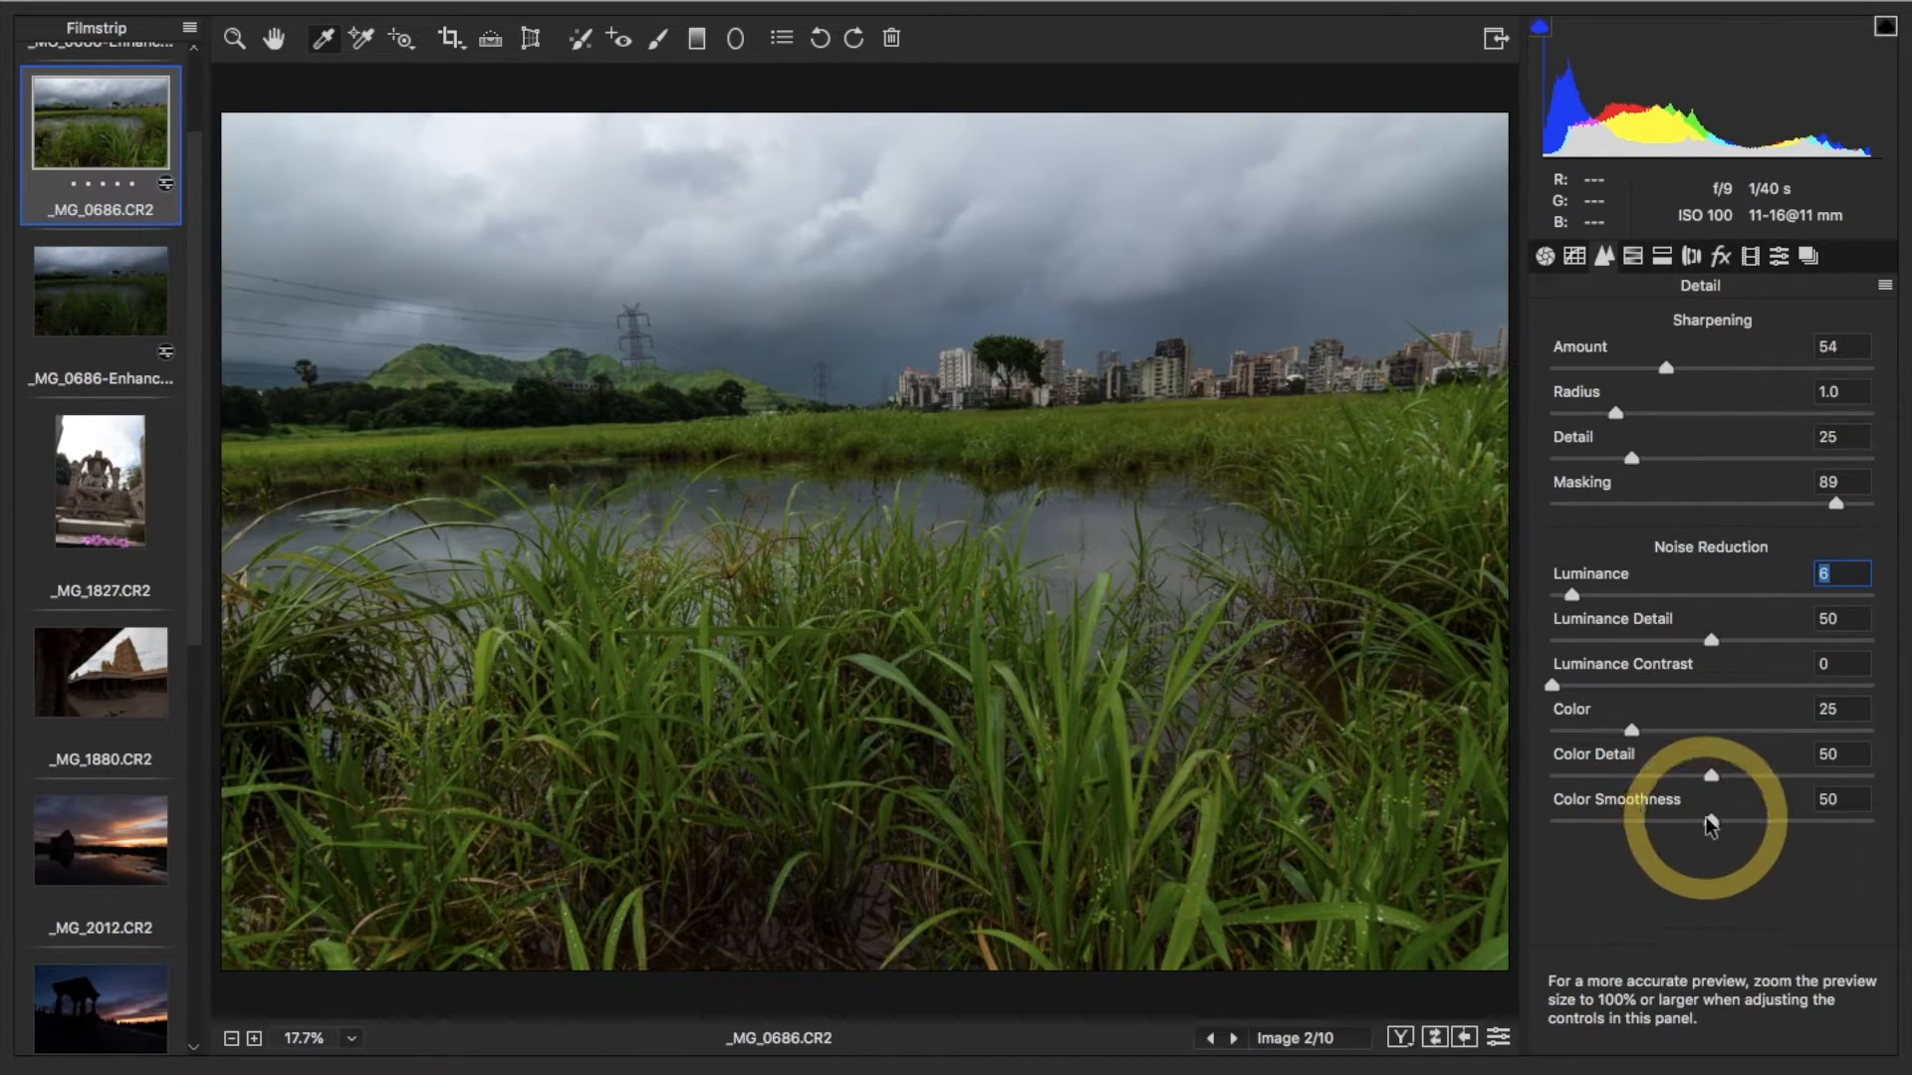
pyautogui.moveTo(1711, 820); pyautogui.dragTo(1870, 821)
# Look through the HSL adjustments and set the saturation of blues to +54, yellows to +12 and greens to +23
pyautogui.click(1636, 258)
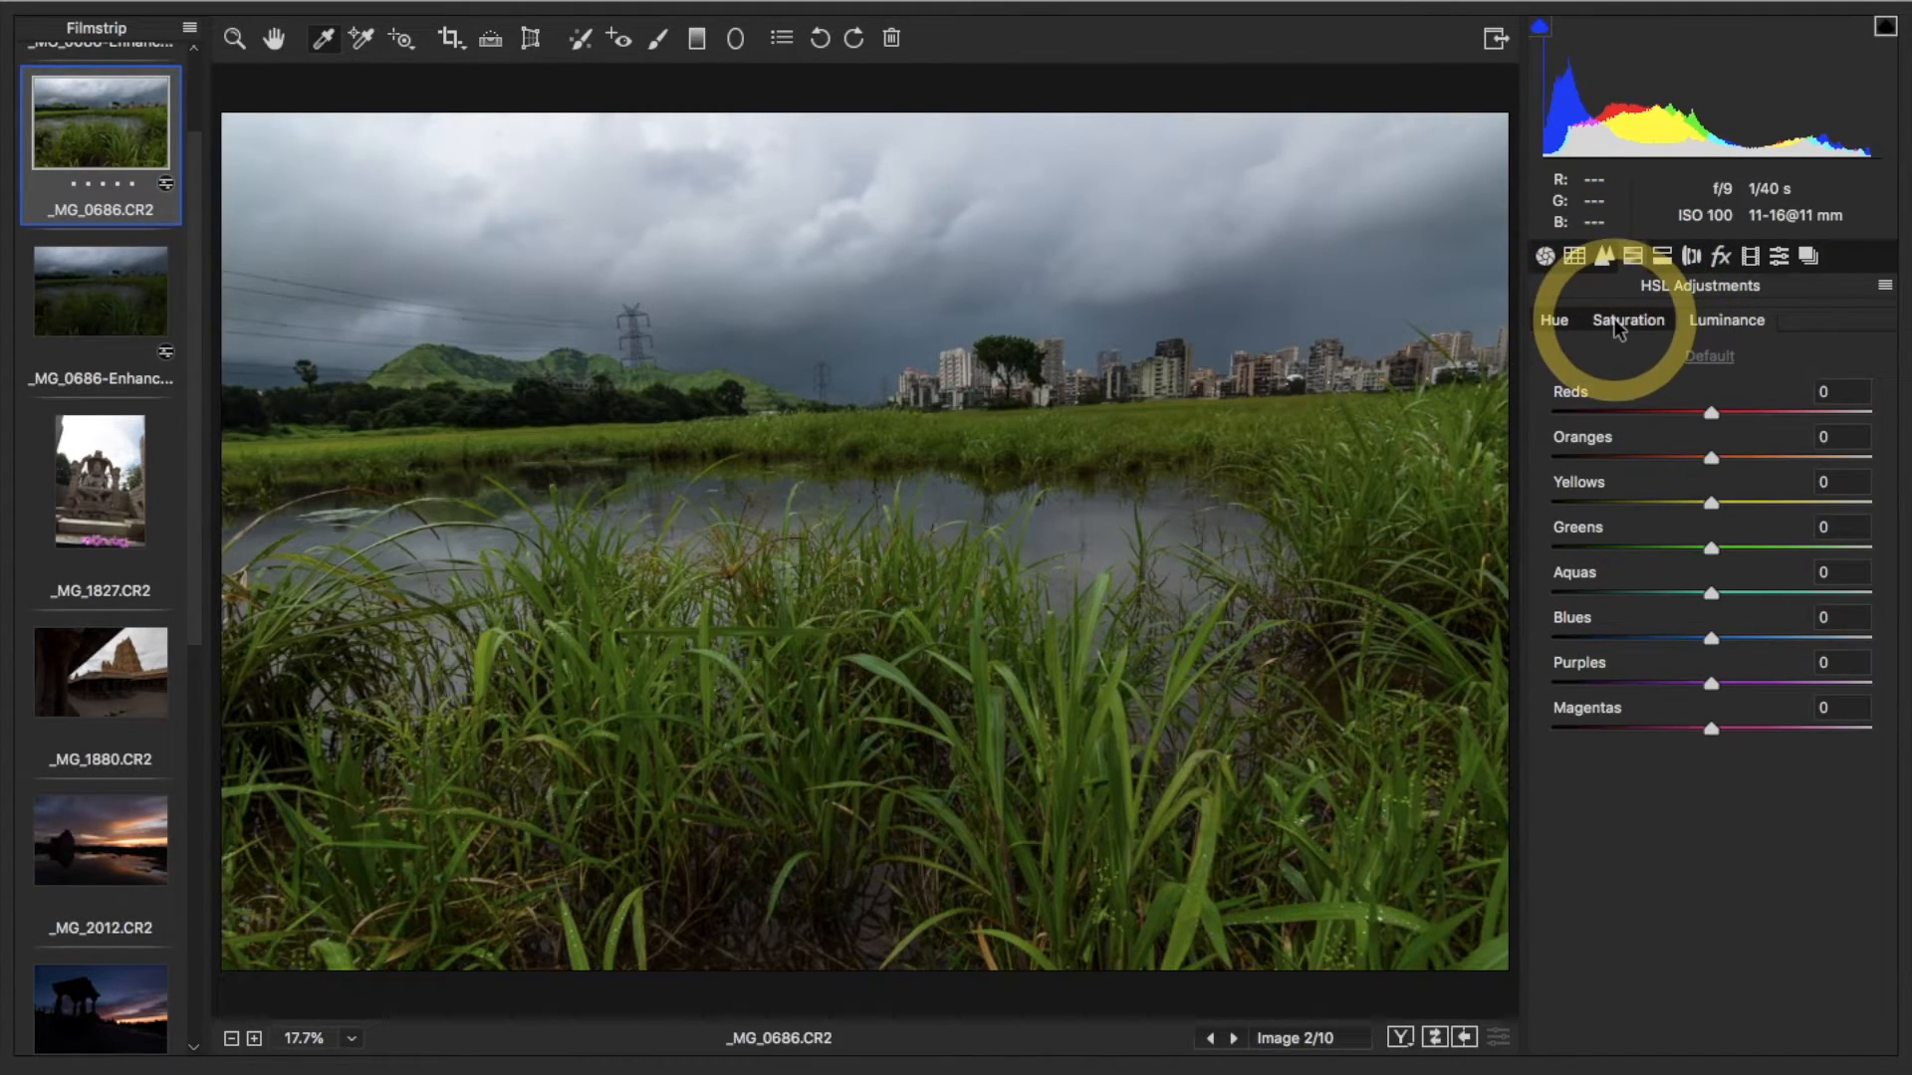
pyautogui.click(1556, 323)
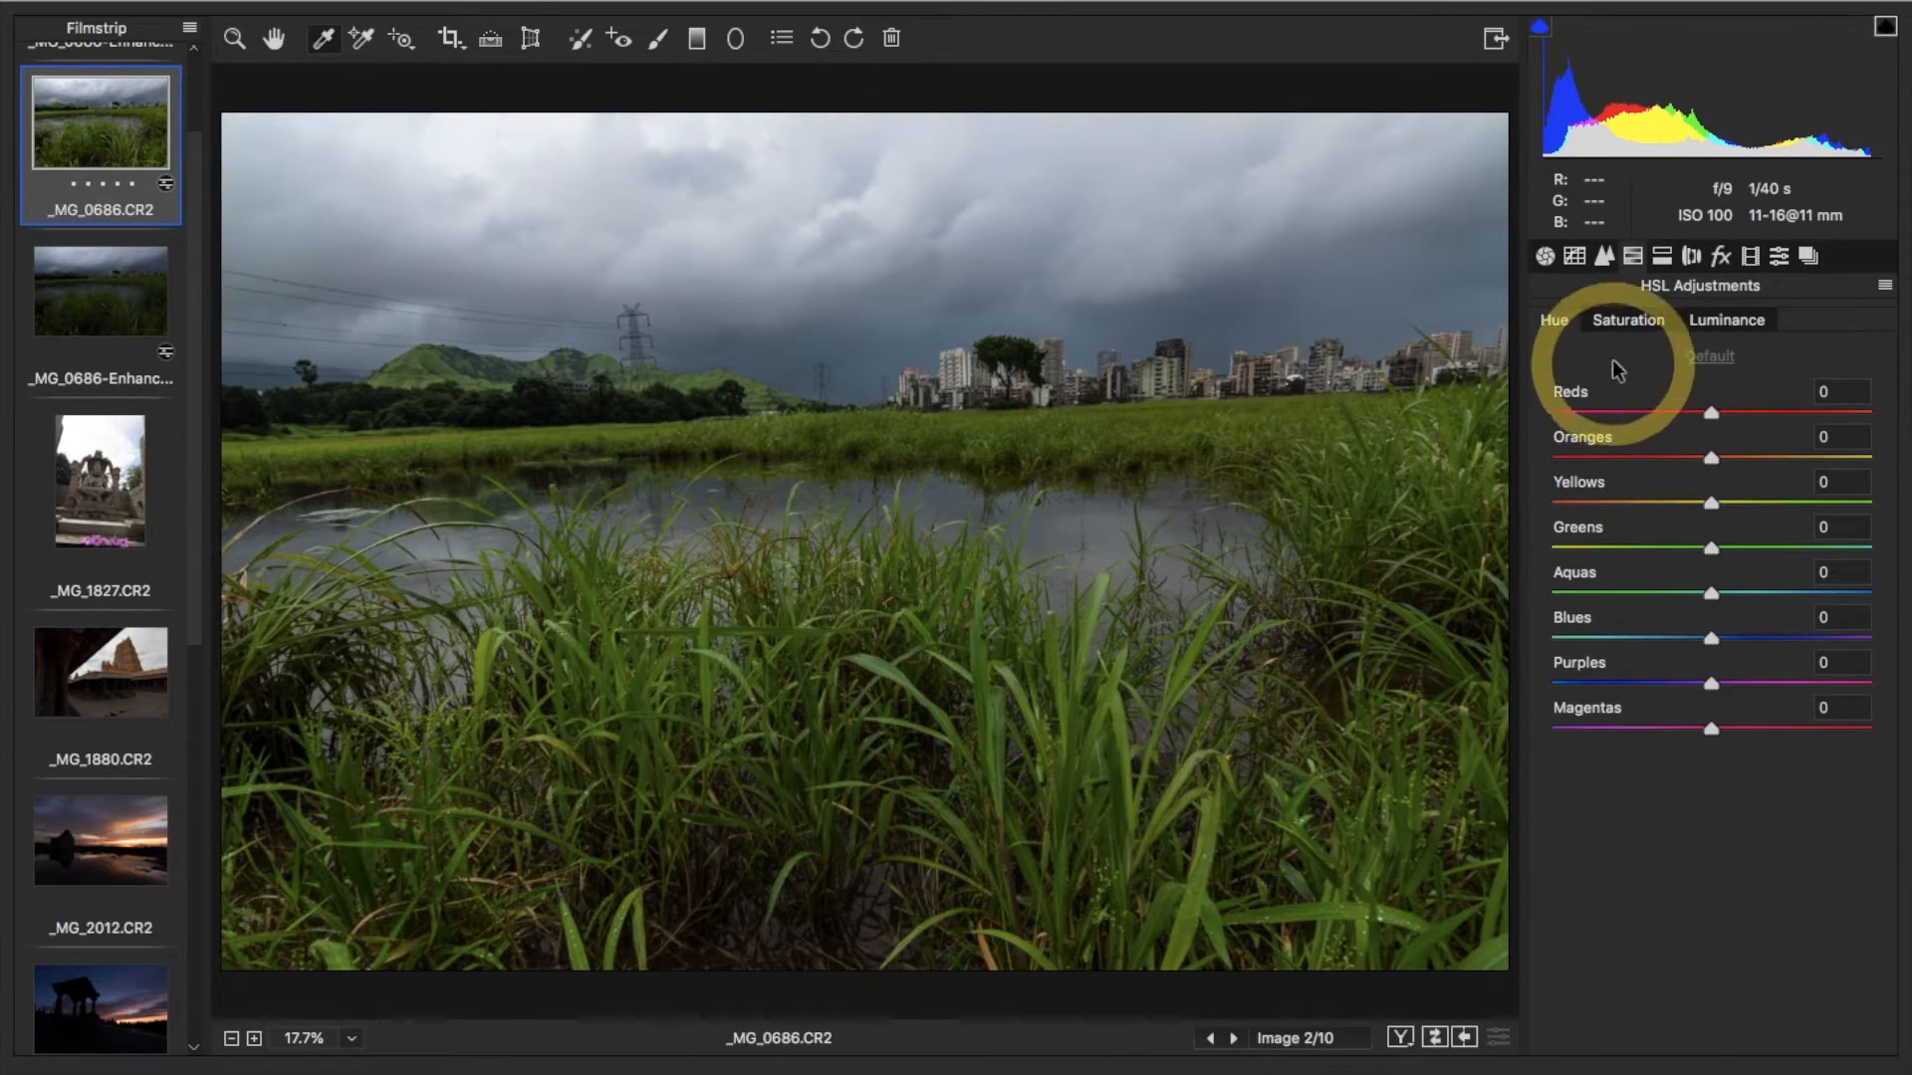
pyautogui.click(1619, 326)
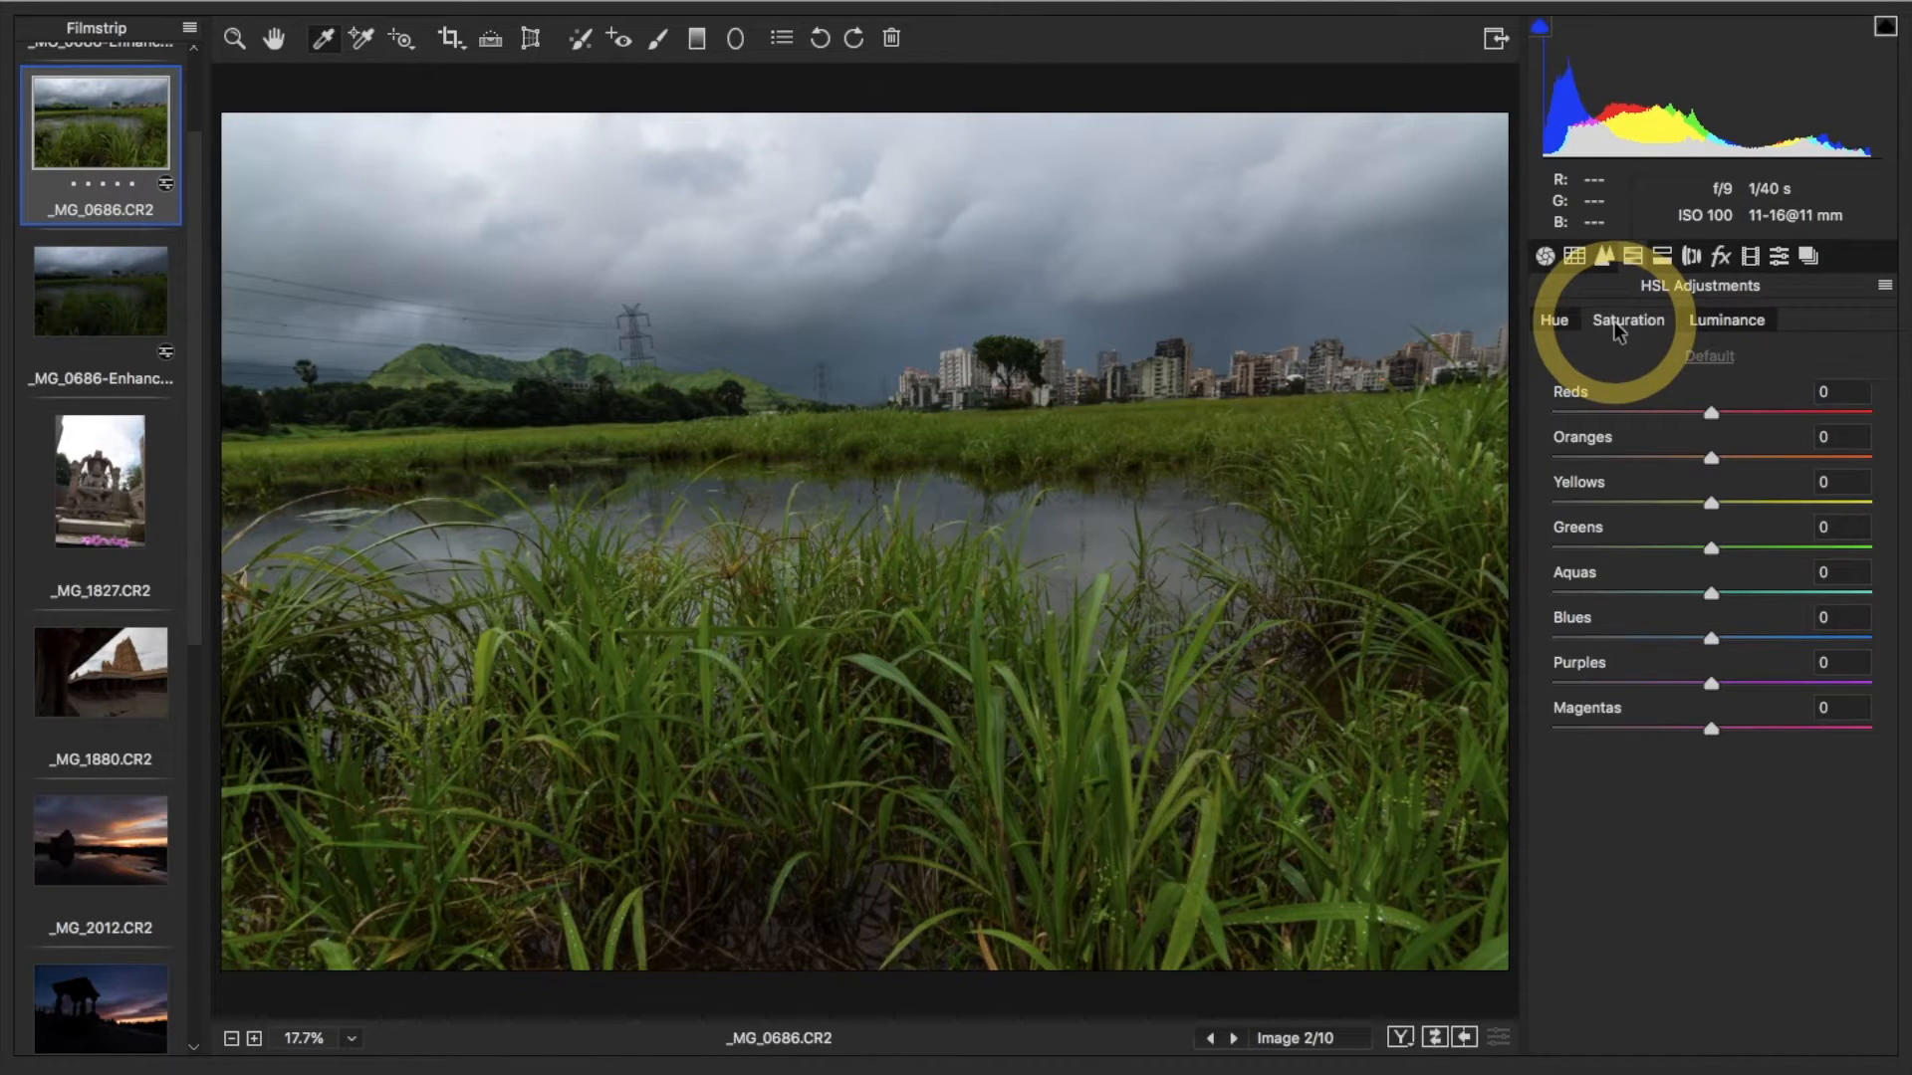
pyautogui.click(1737, 321)
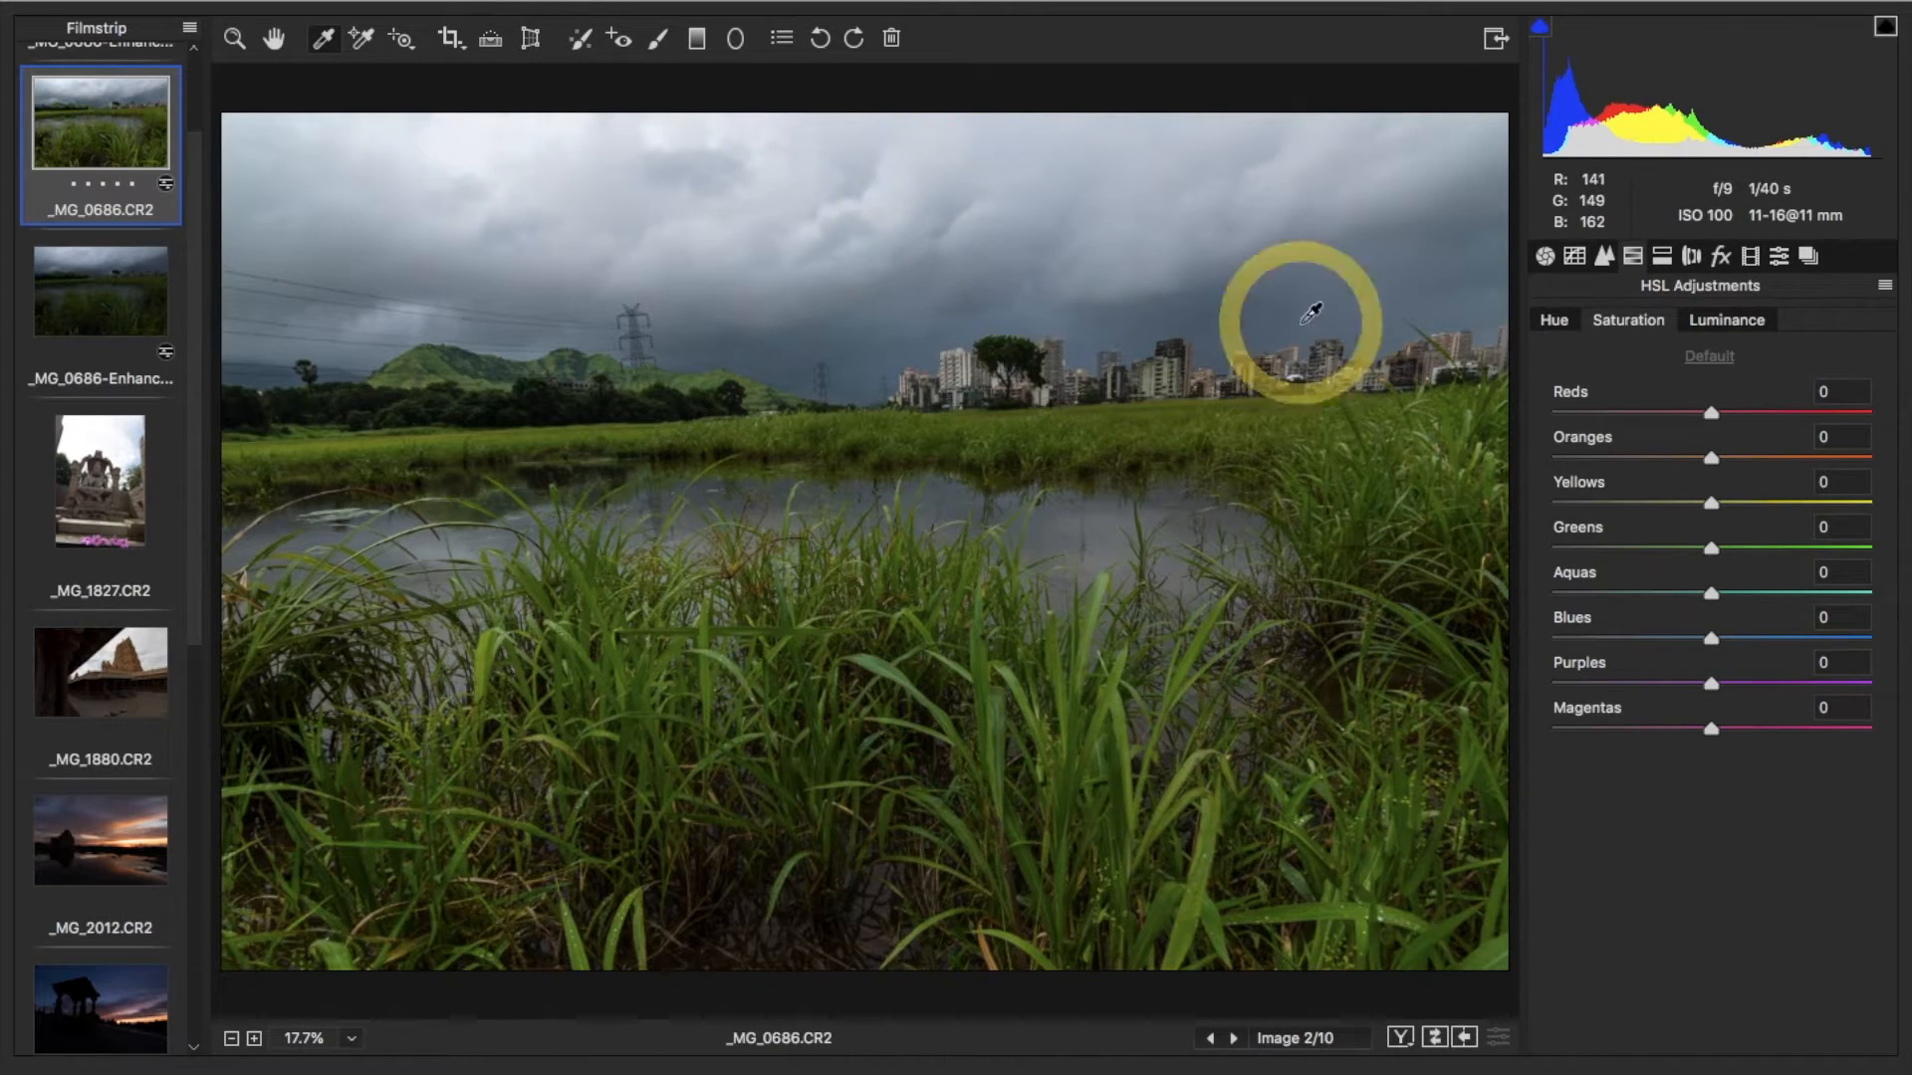
pyautogui.click(1712, 638)
pyautogui.moveTo(1717, 644); pyautogui.dragTo(1798, 640)
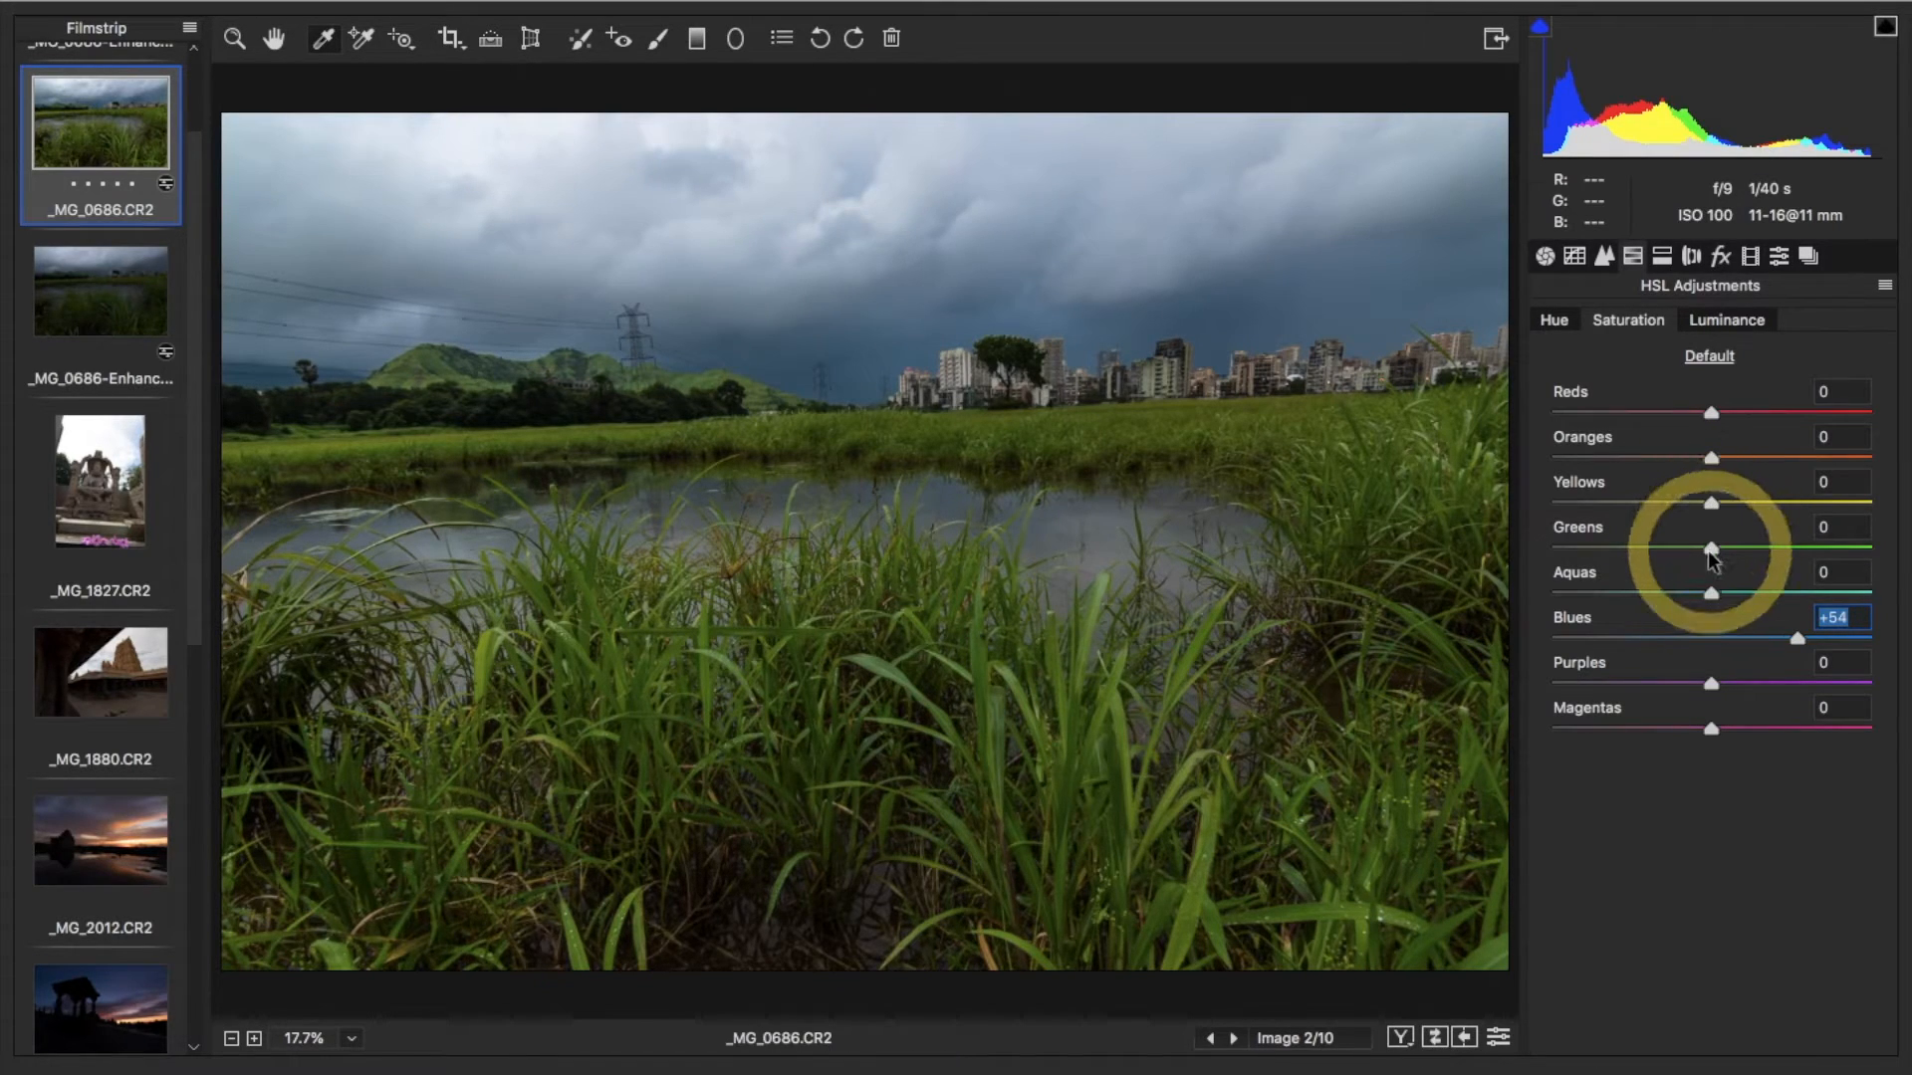
pyautogui.moveTo(1709, 503); pyautogui.dragTo(1746, 547)
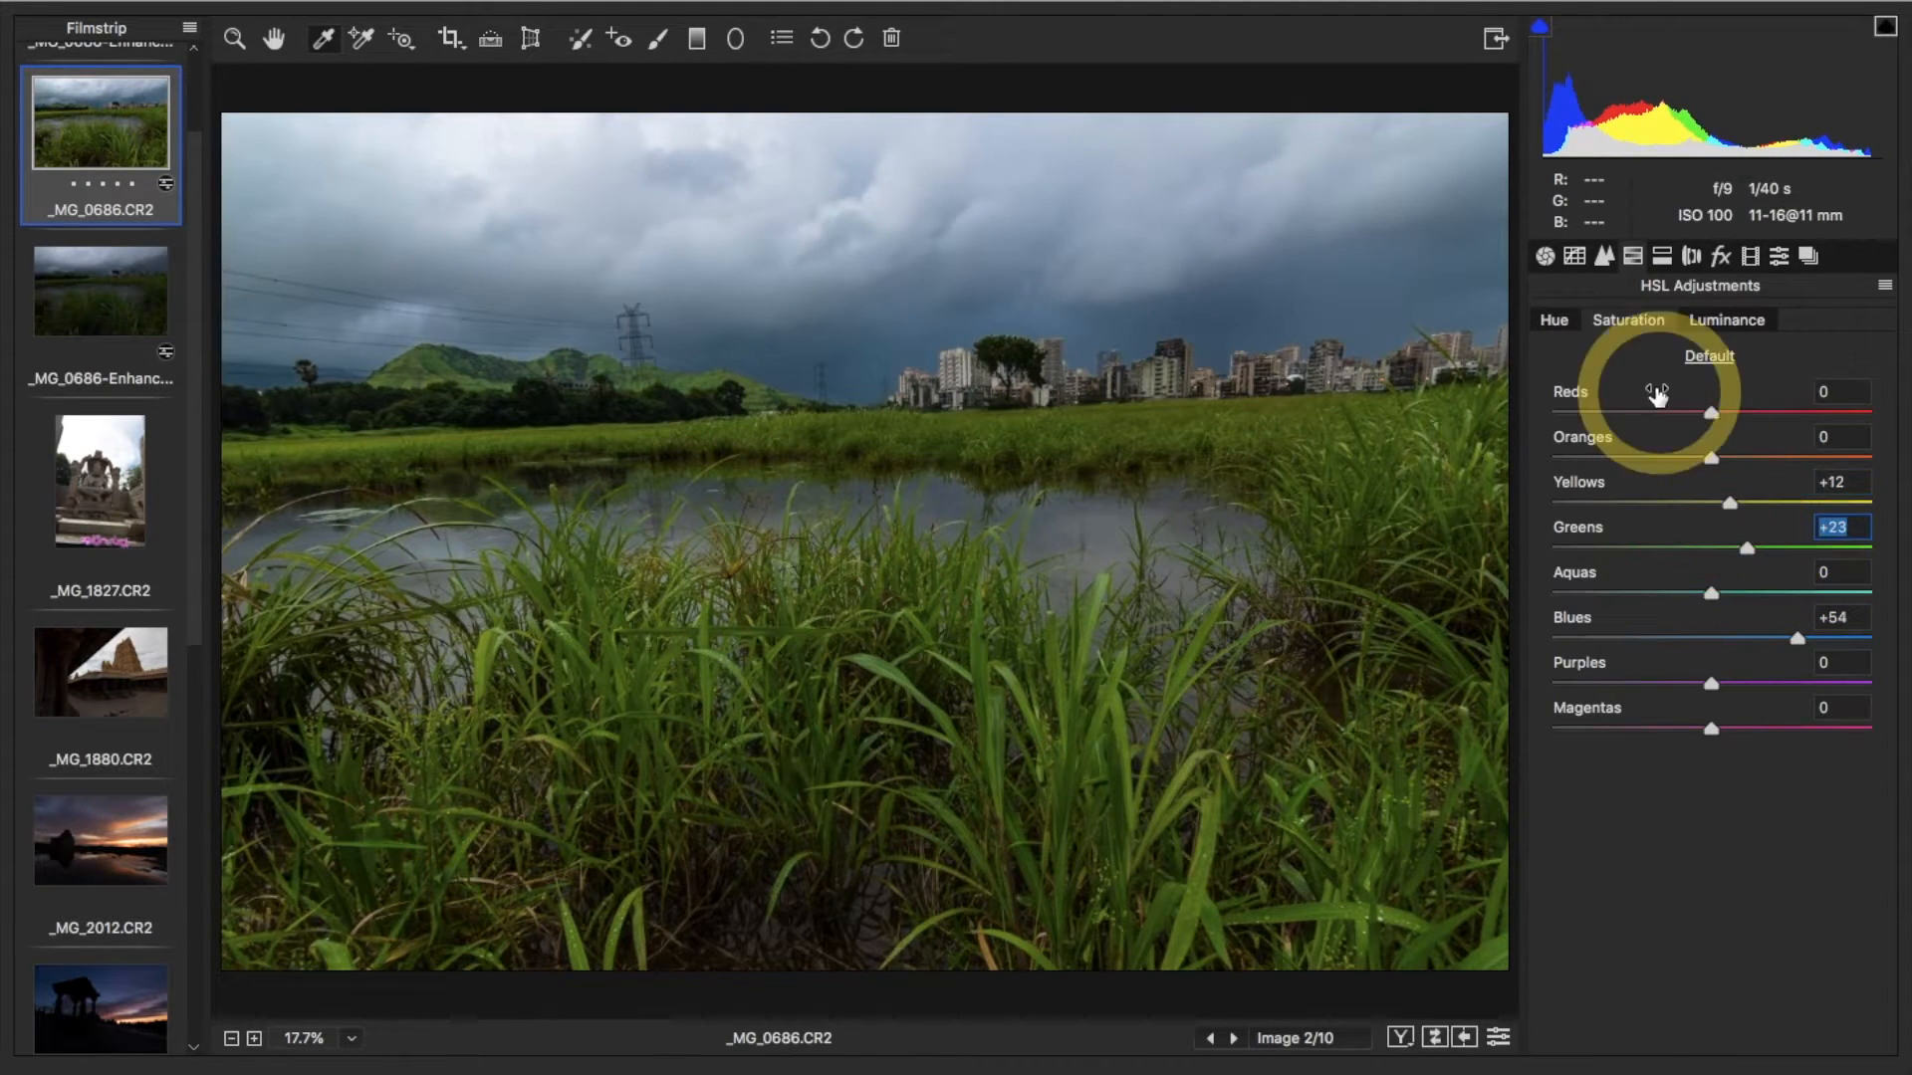
# Set the luminance of the blues to -8 in the HSL adjustments
pyautogui.click(1710, 320)
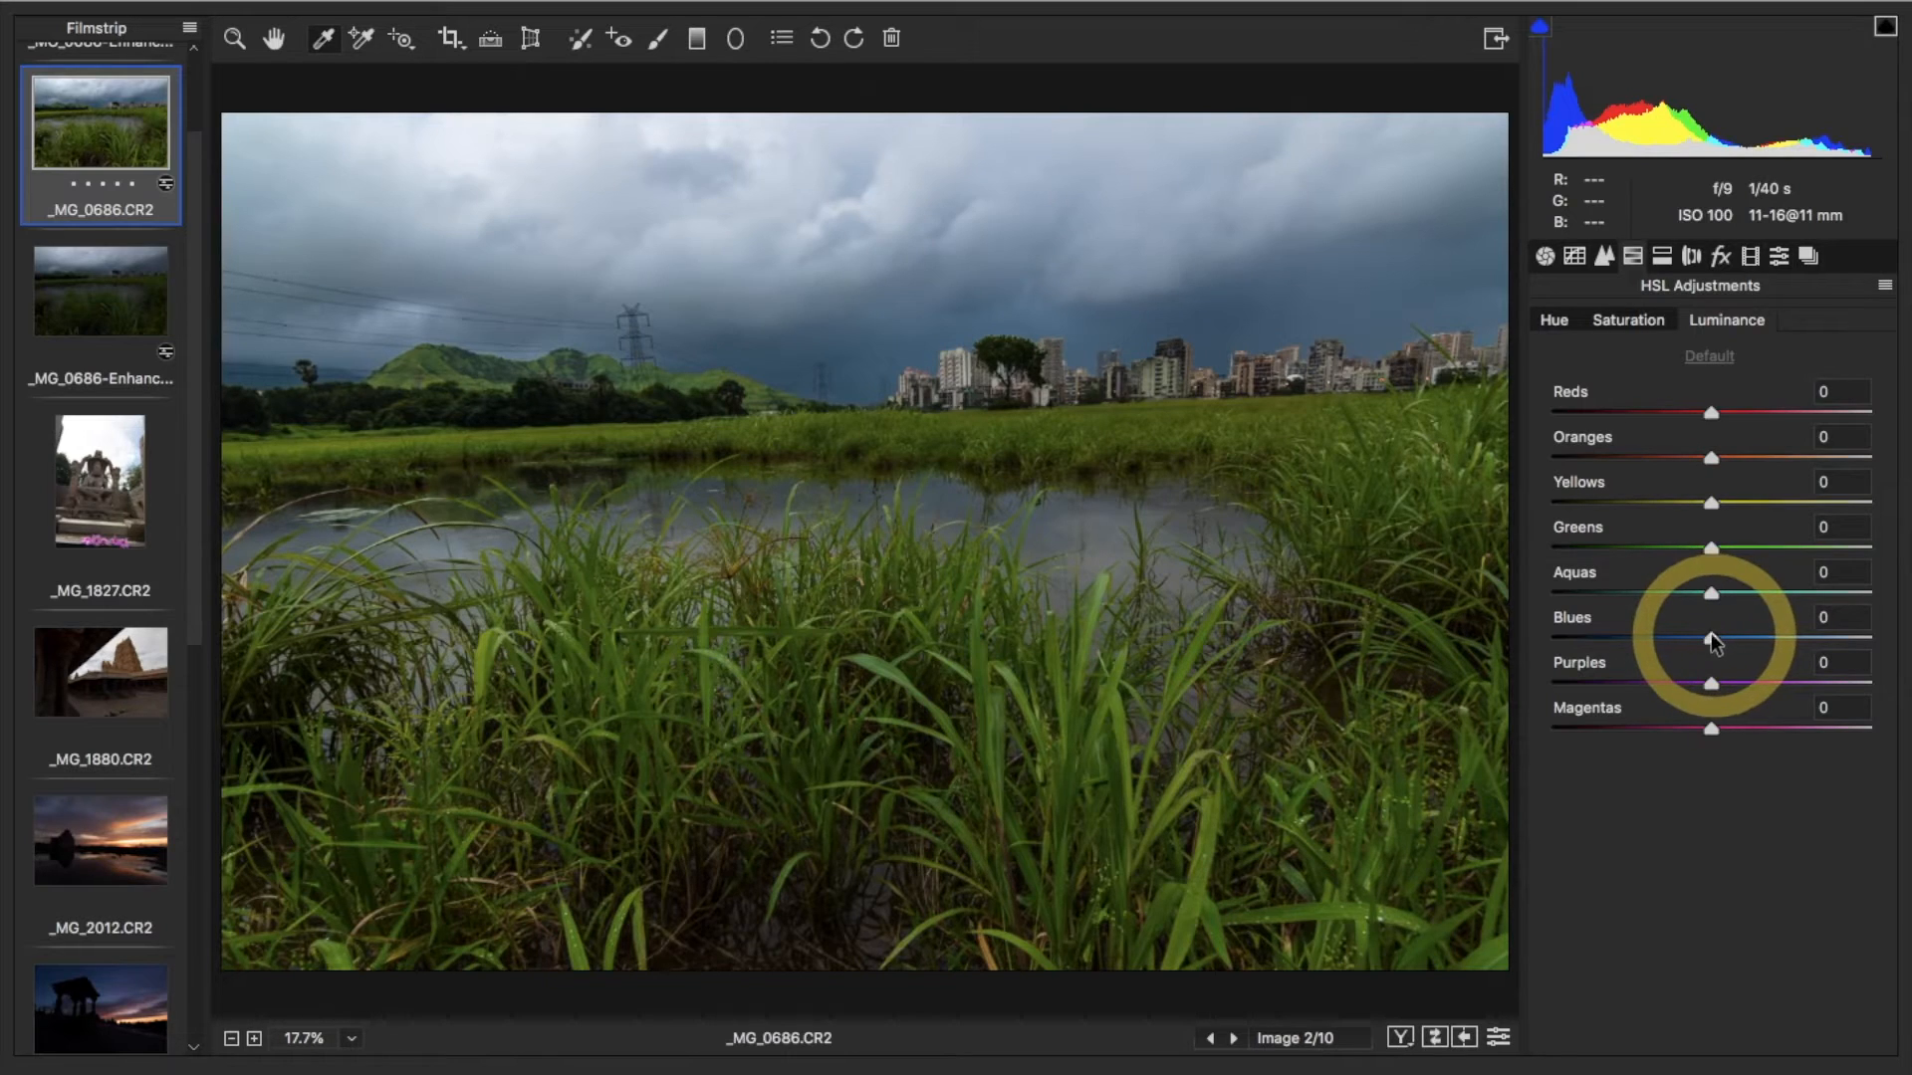
pyautogui.moveTo(1710, 642)
pyautogui.mouseDown()
pyautogui.moveTo(1539, 662)
pyautogui.moveTo(1541, 643)
pyautogui.moveTo(1707, 644)
pyautogui.moveTo(1565, 659)
pyautogui.moveTo(1700, 650)
pyautogui.mouseUp()
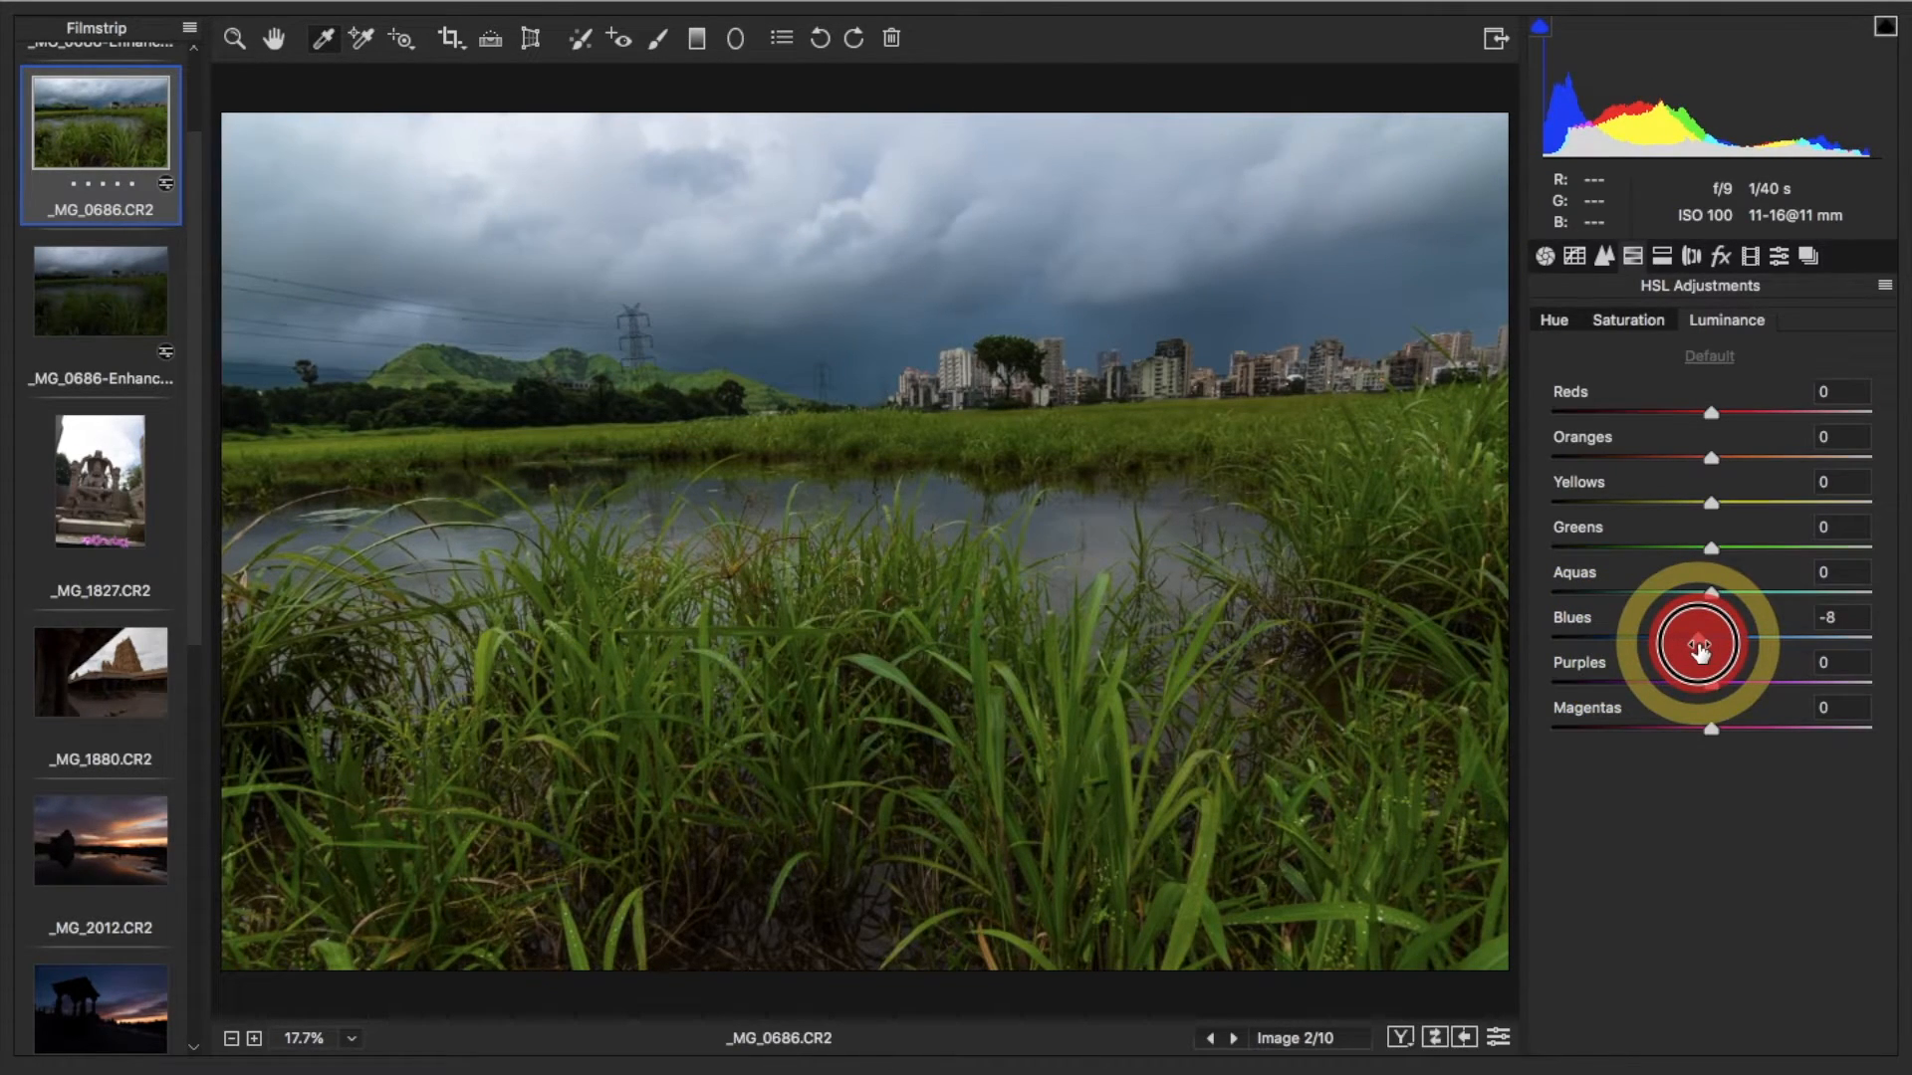
pyautogui.moveTo(1700, 649); pyautogui.dragTo(1700, 650)
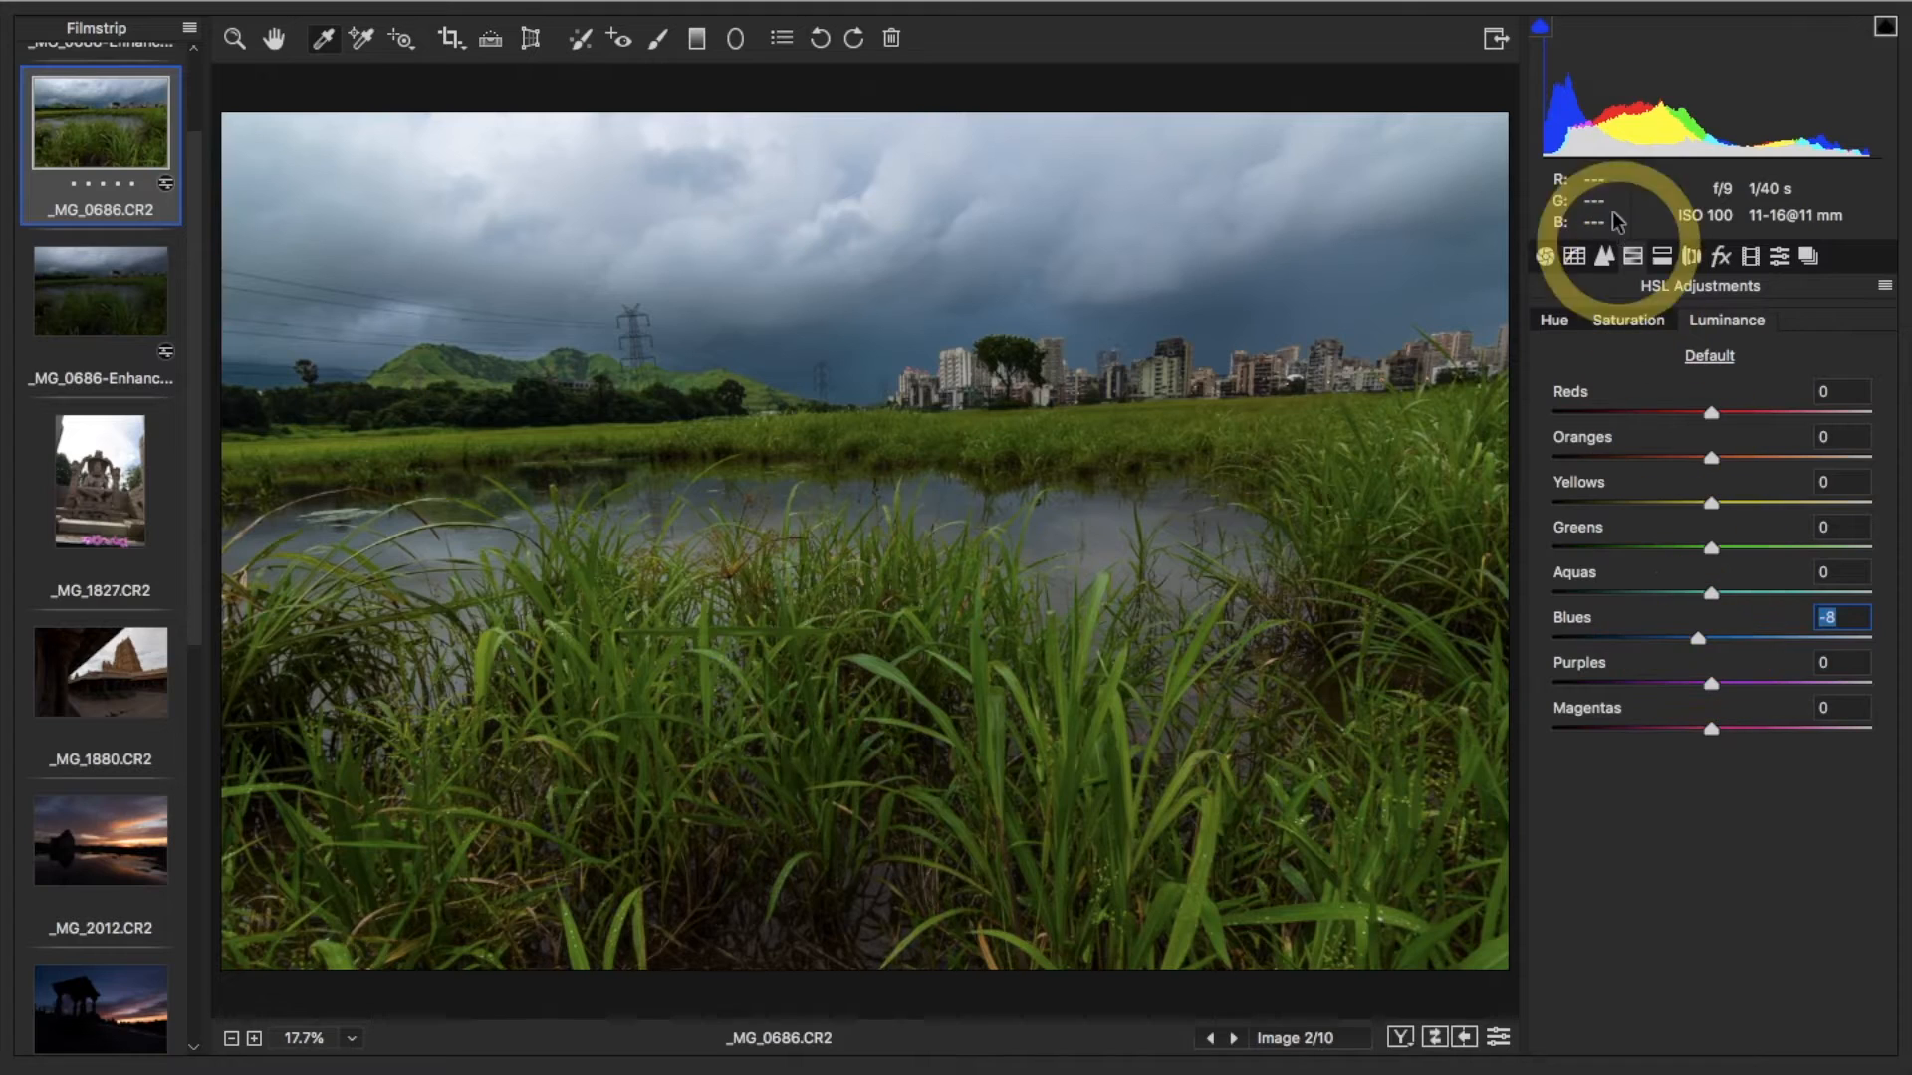
# Bring up the split toning settings for _MG_1827.CR2 and turn off the highlight clipping warning
pyautogui.click(1661, 256)
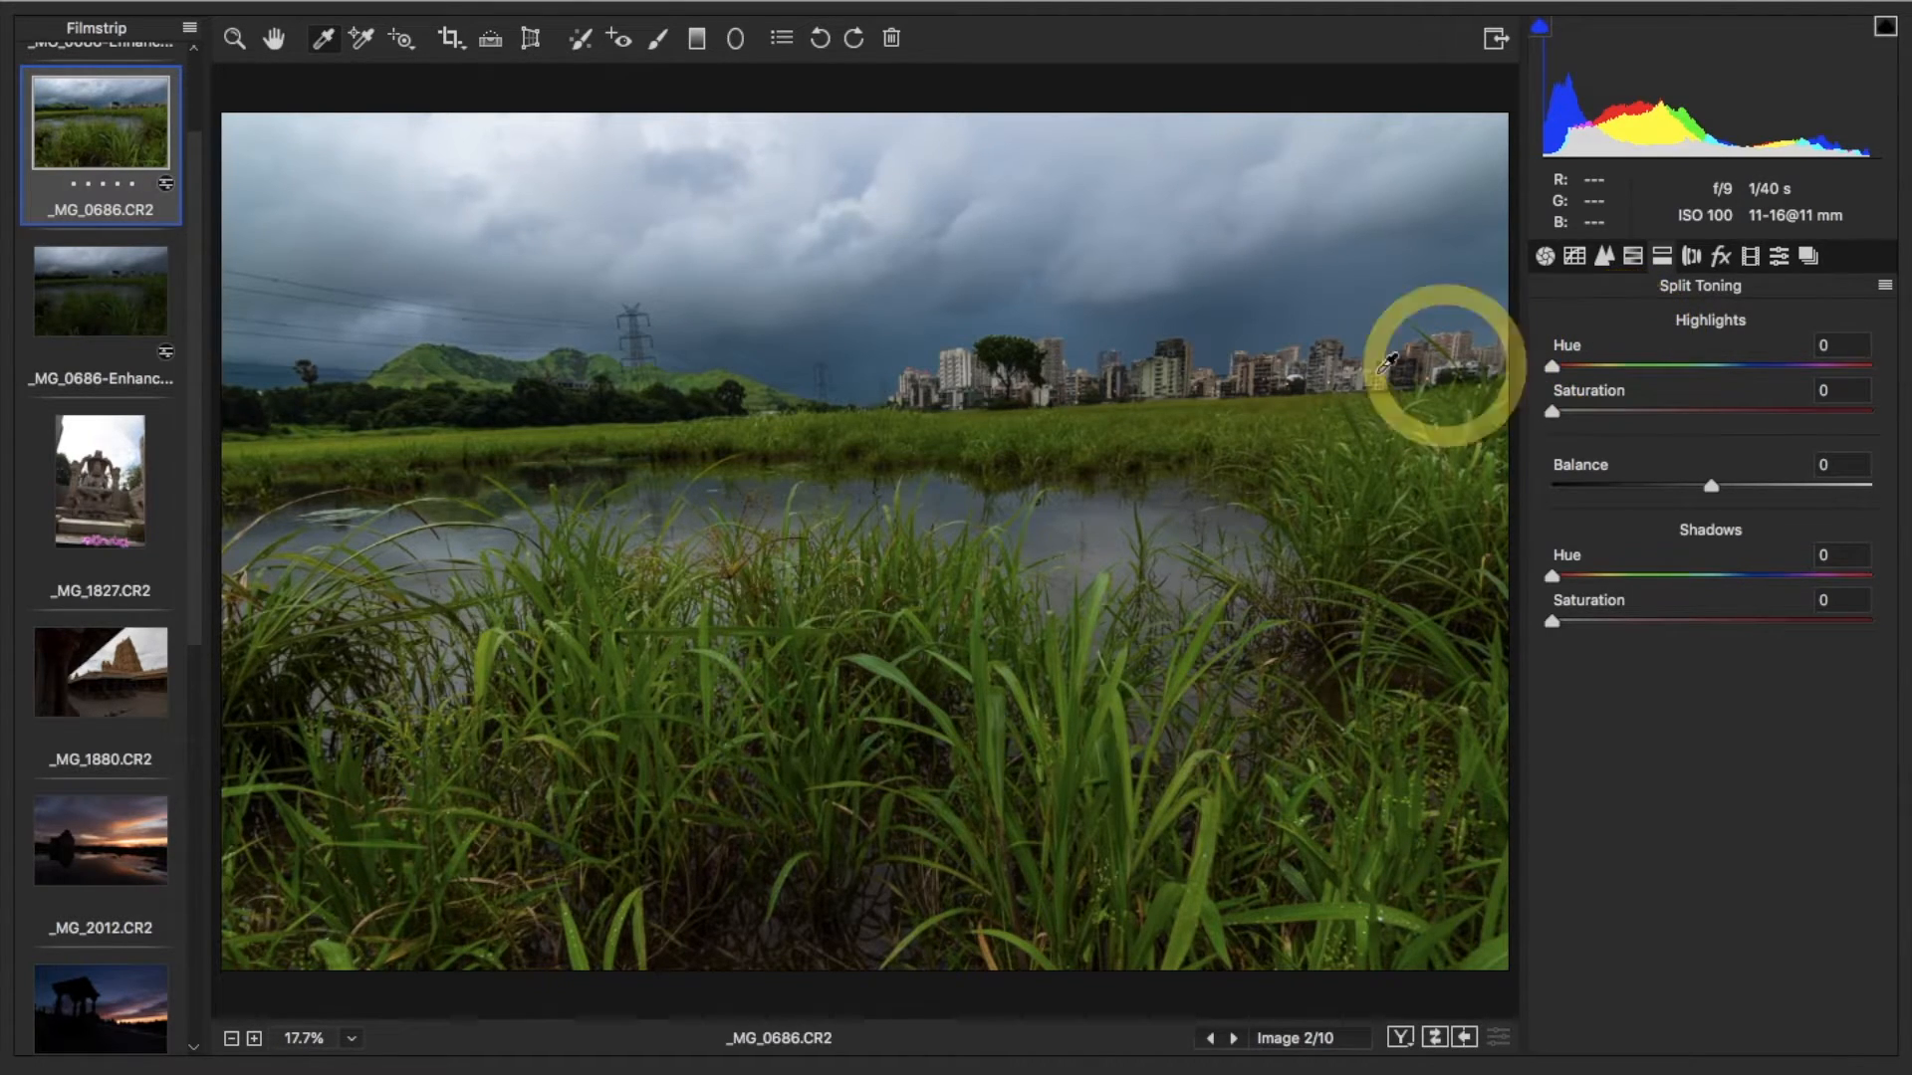
pyautogui.click(98, 481)
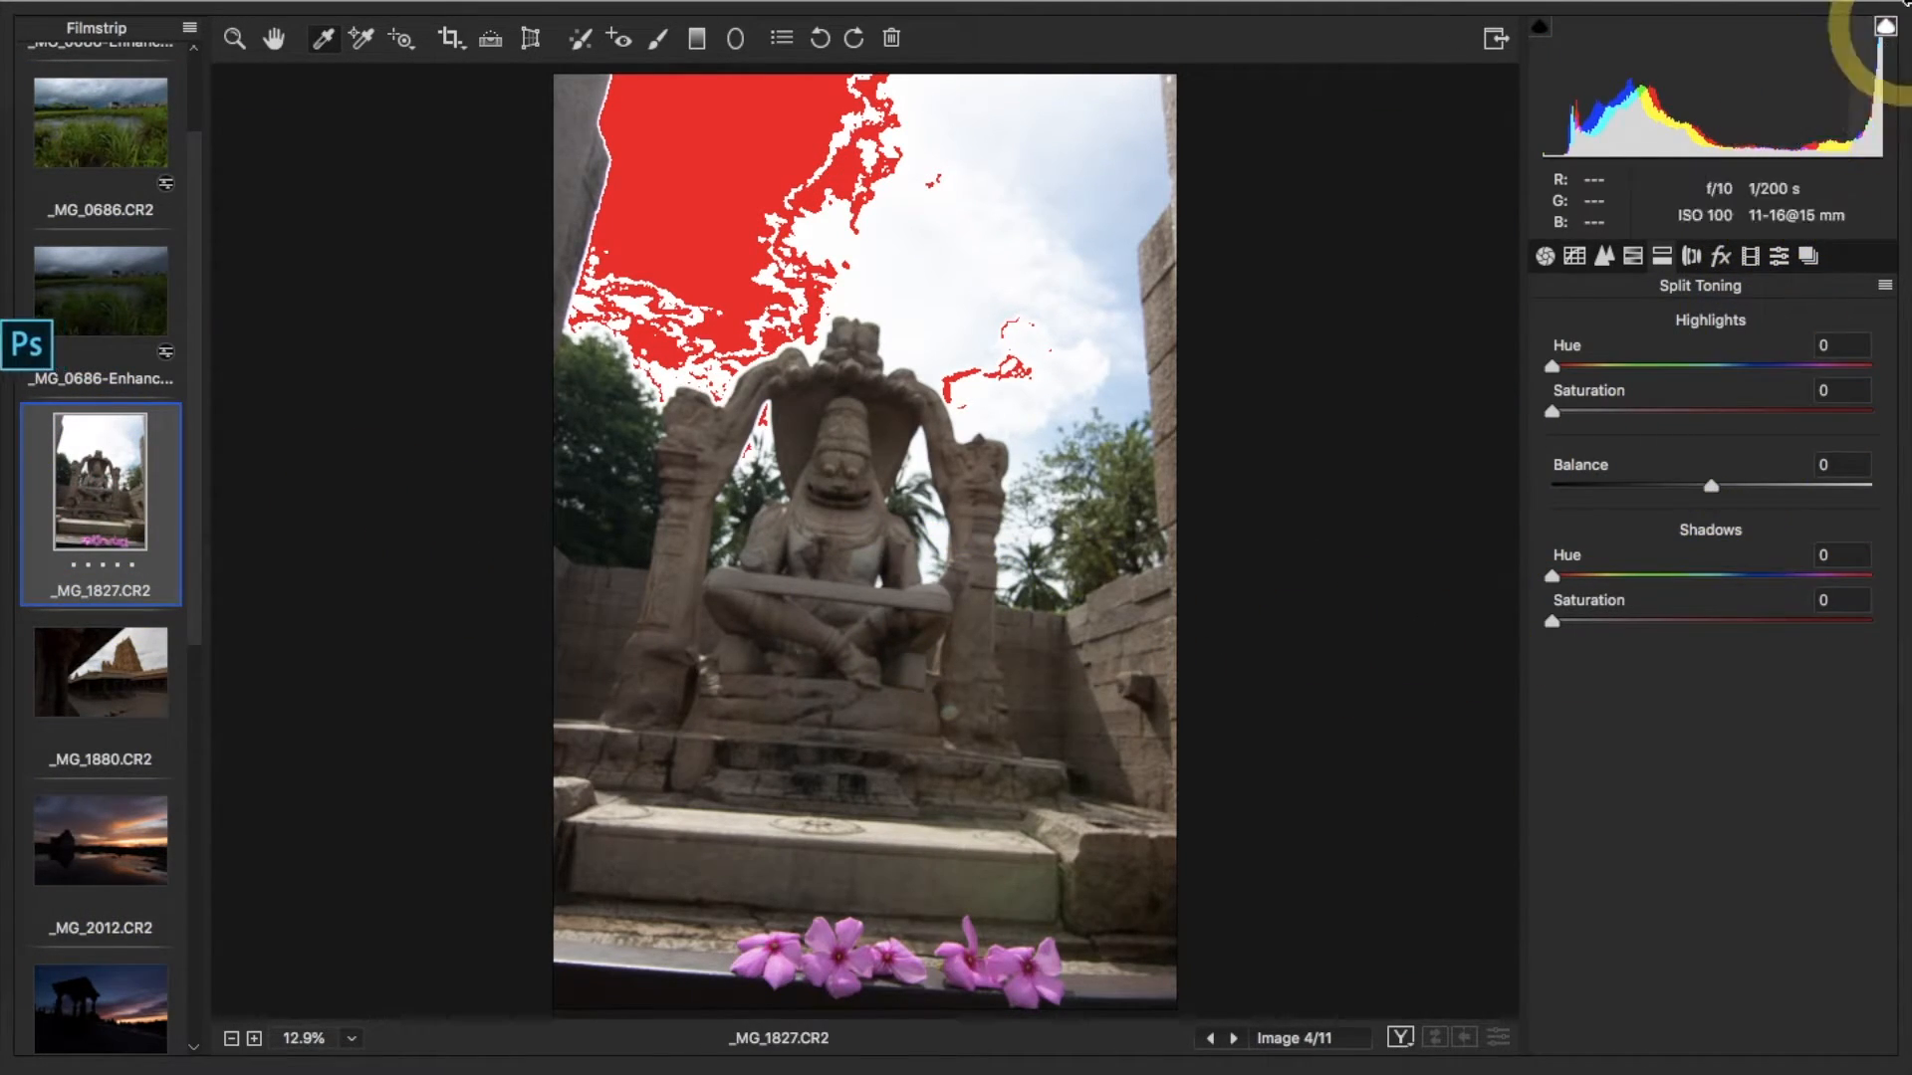
pyautogui.click(1885, 28)
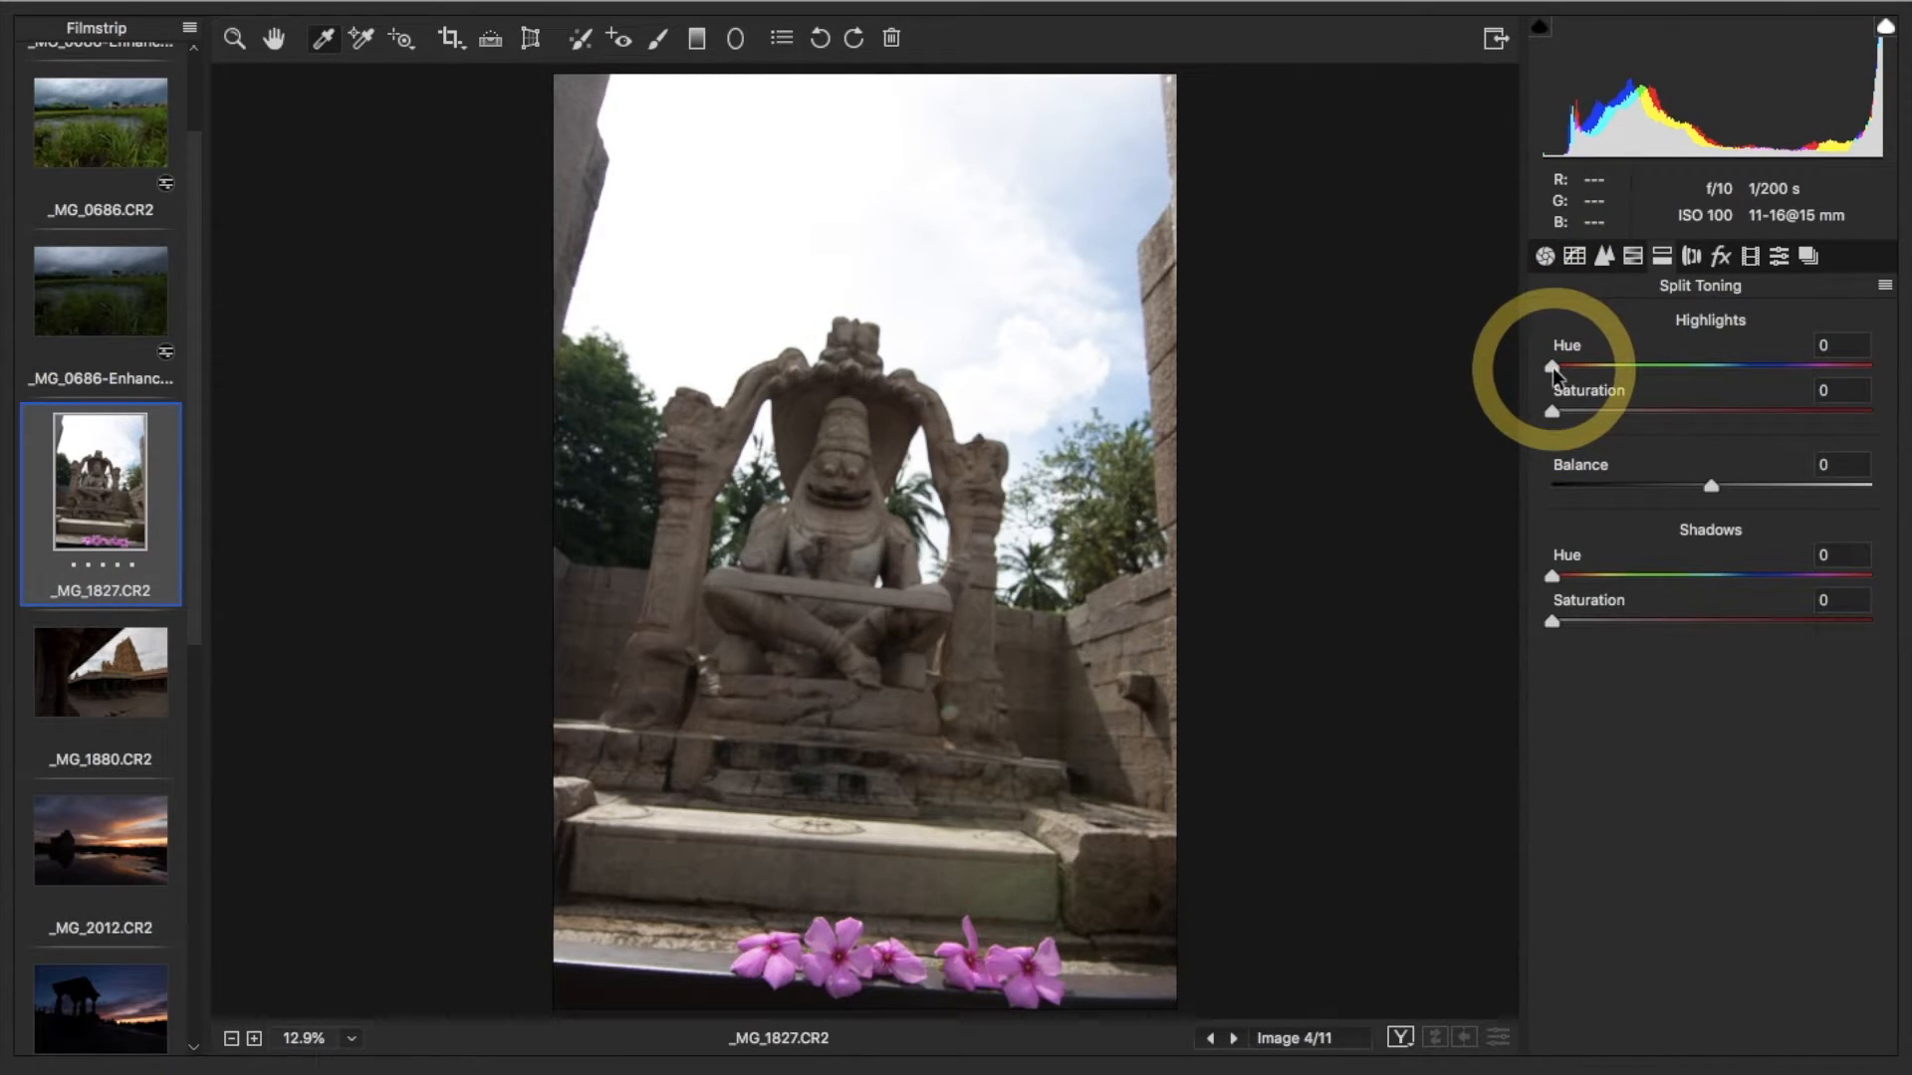
# Split-tone the statue photo with highlights at hue 47, saturation 76 and shadows at hue 45, saturation 50
pyautogui.moveTo(1551, 366); pyautogui.dragTo(1593, 368)
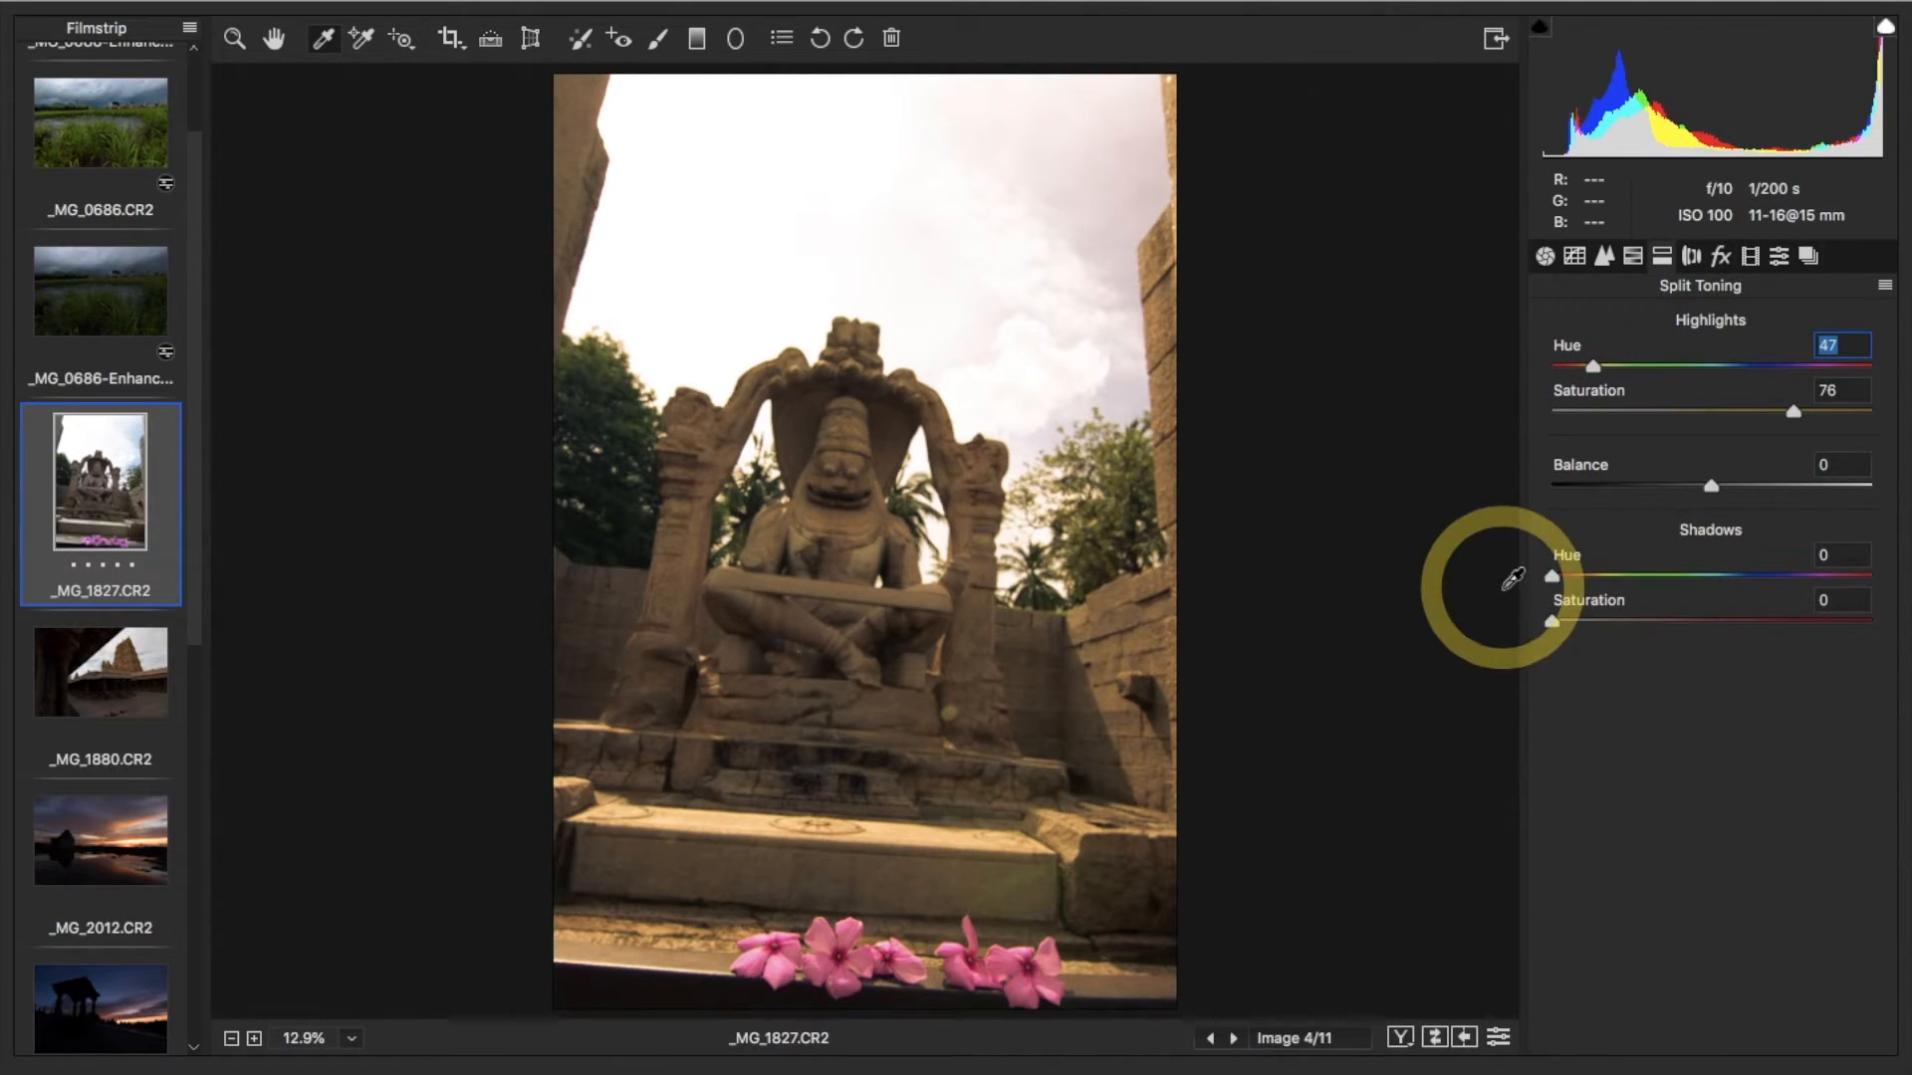
pyautogui.moveTo(1573, 580); pyautogui.dragTo(1719, 634)
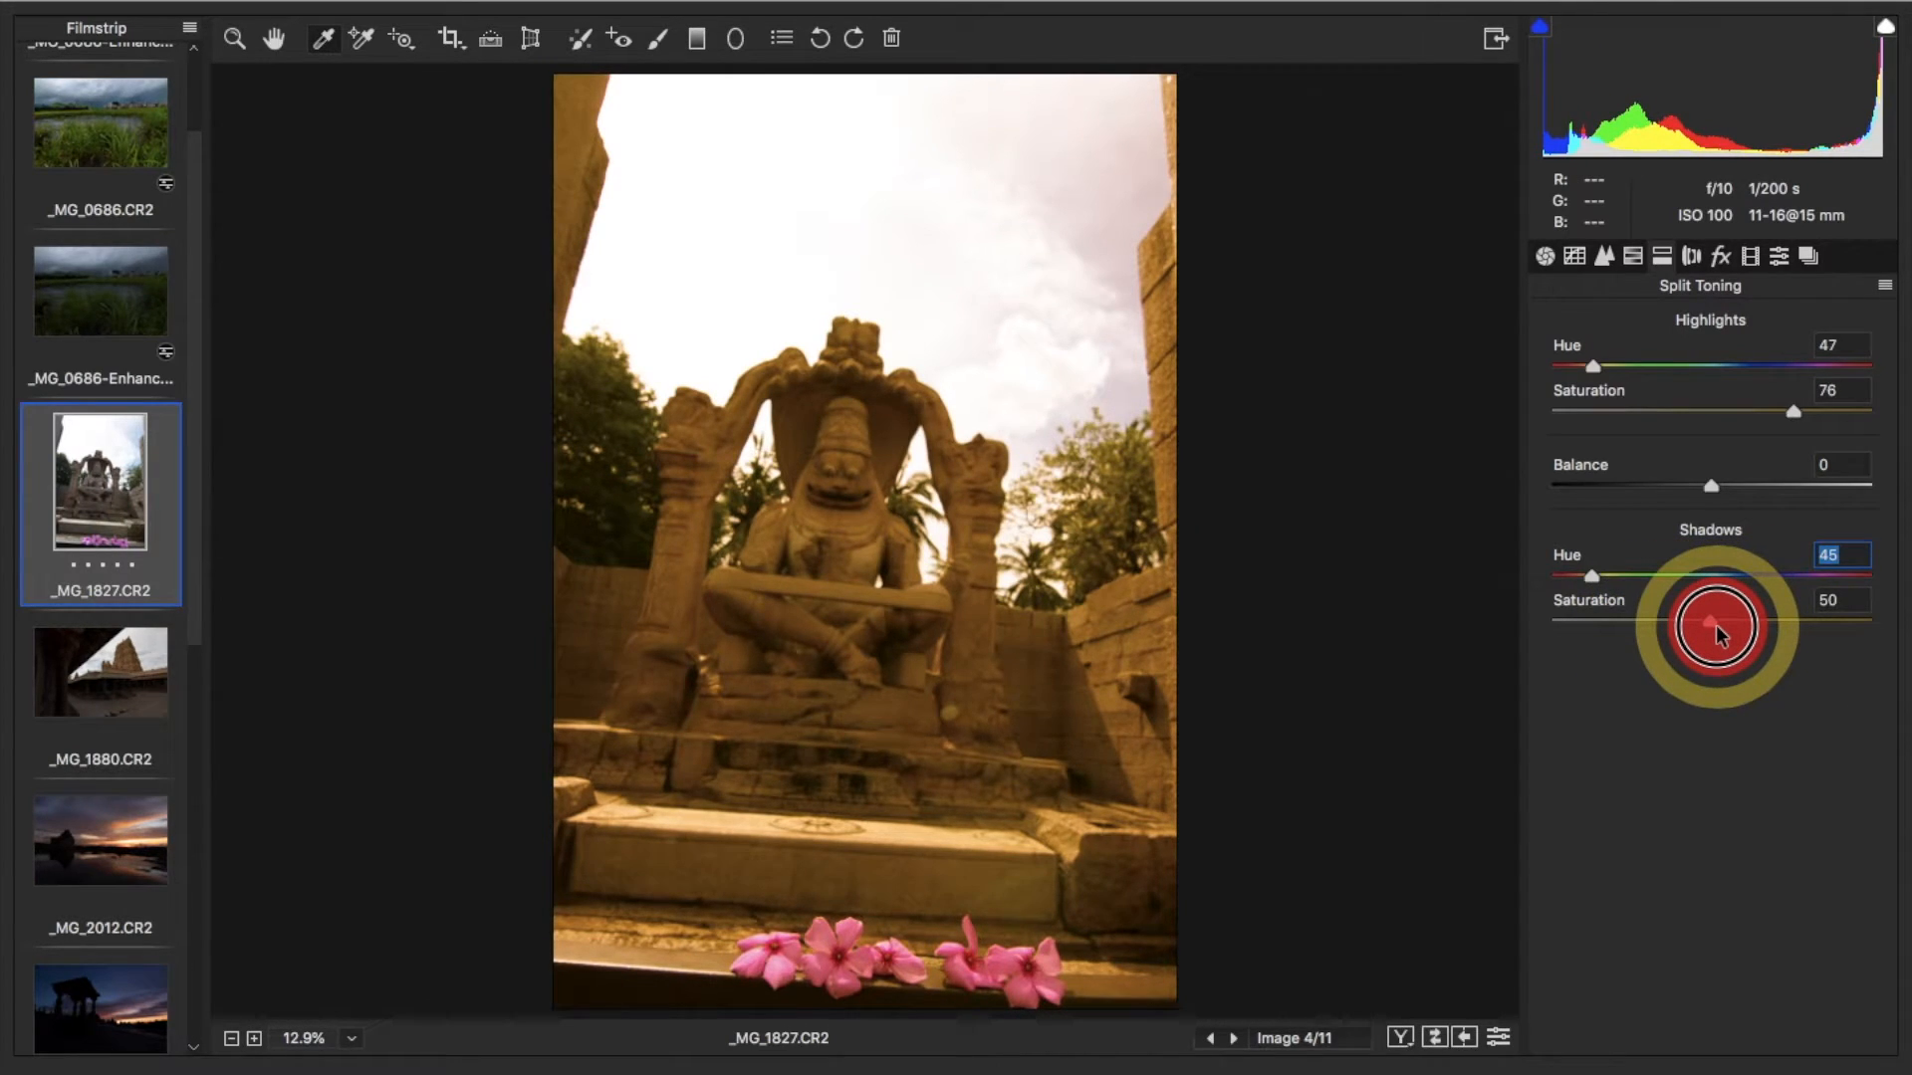
pyautogui.moveTo(1716, 626); pyautogui.dragTo(1716, 627)
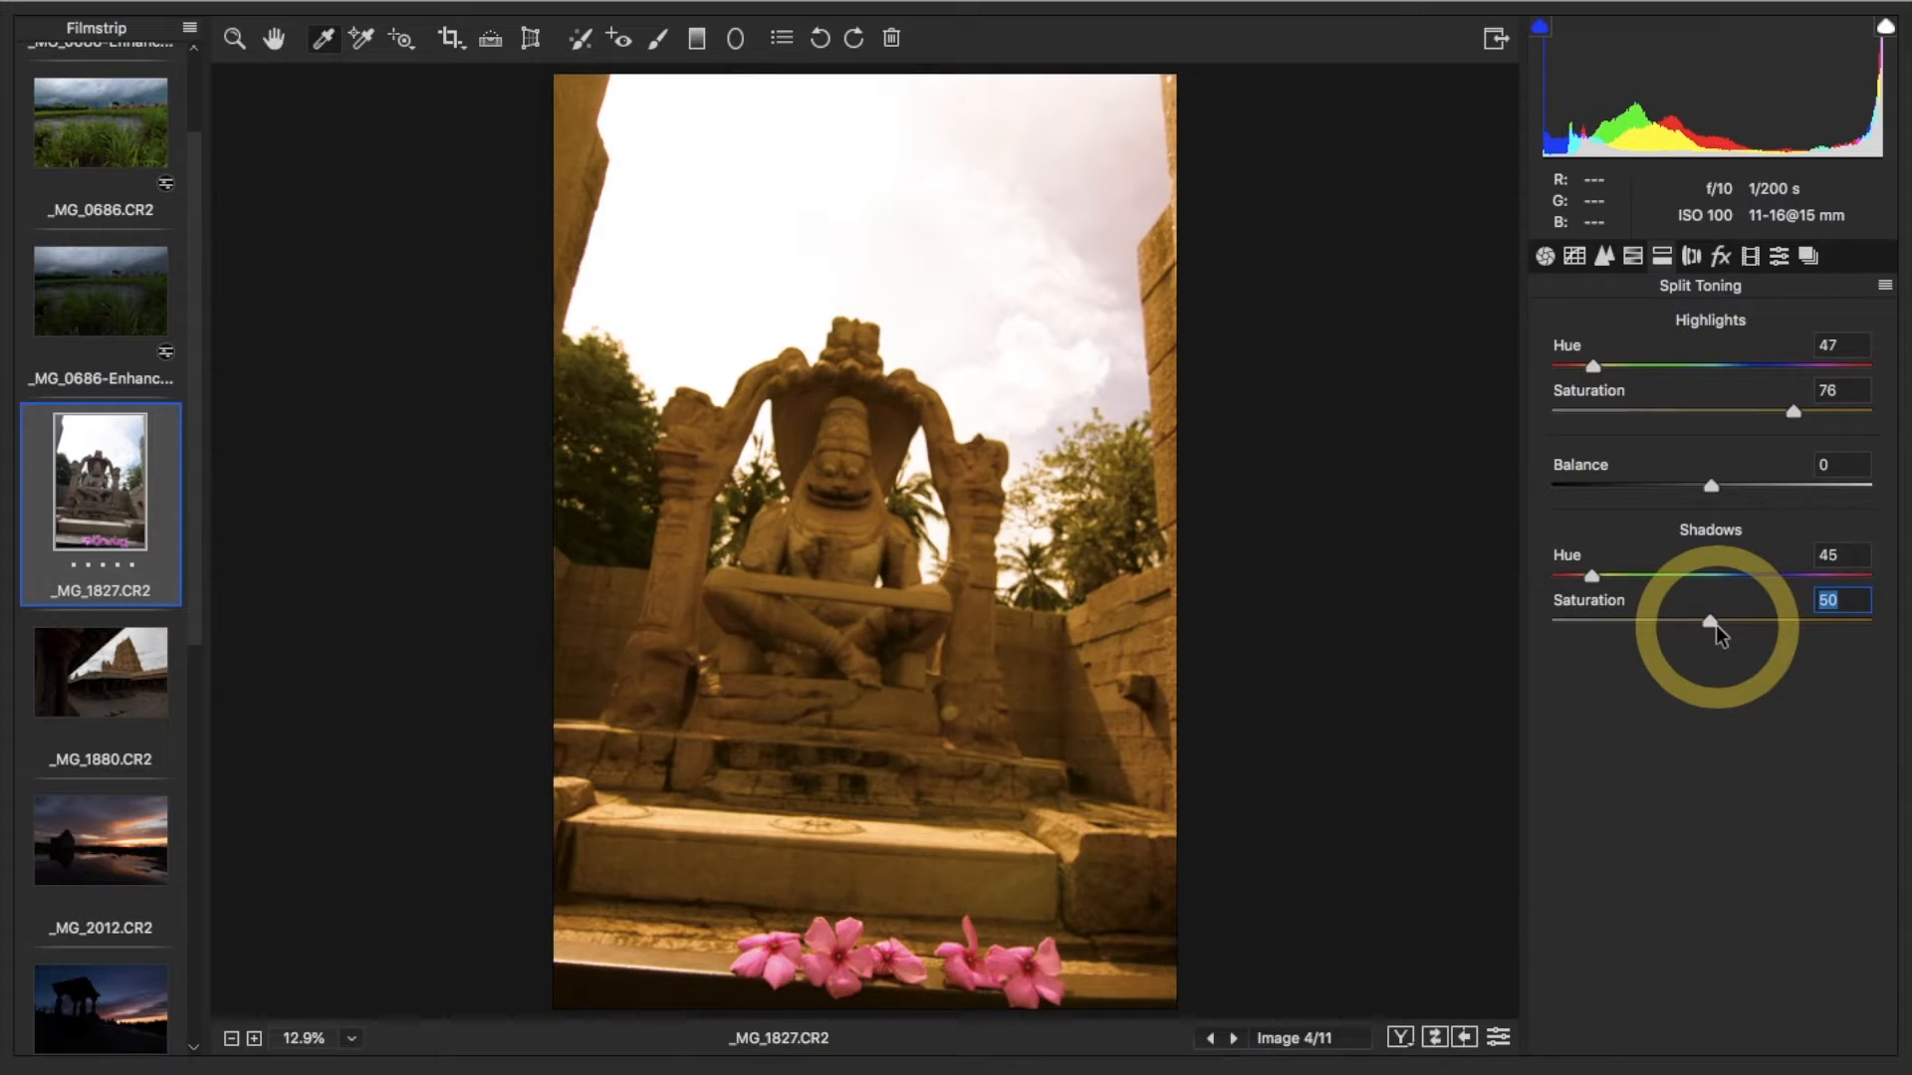
# Look through the lens correction, effects, calibration, preset and snapshot settings, and return to the basic adjustments of _MG_0686.CR2
pyautogui.click(1692, 257)
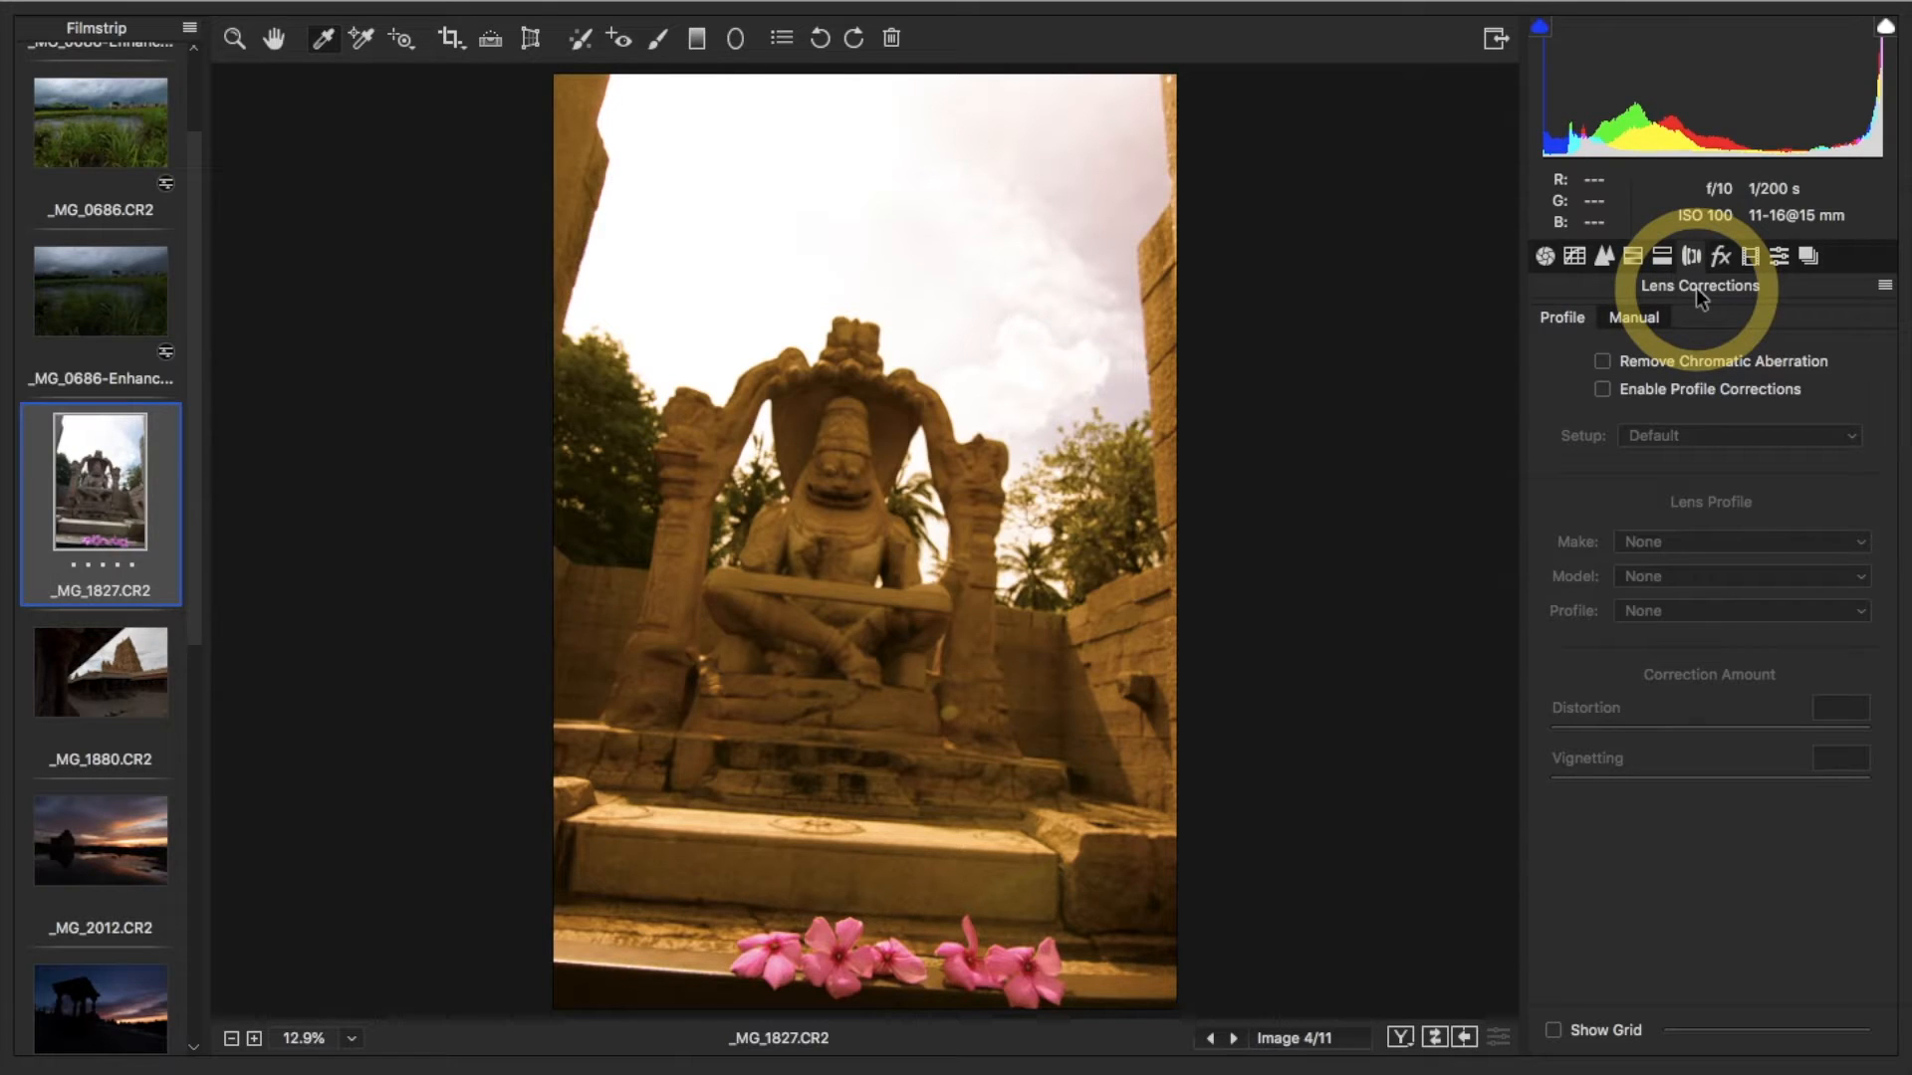
pyautogui.click(1720, 257)
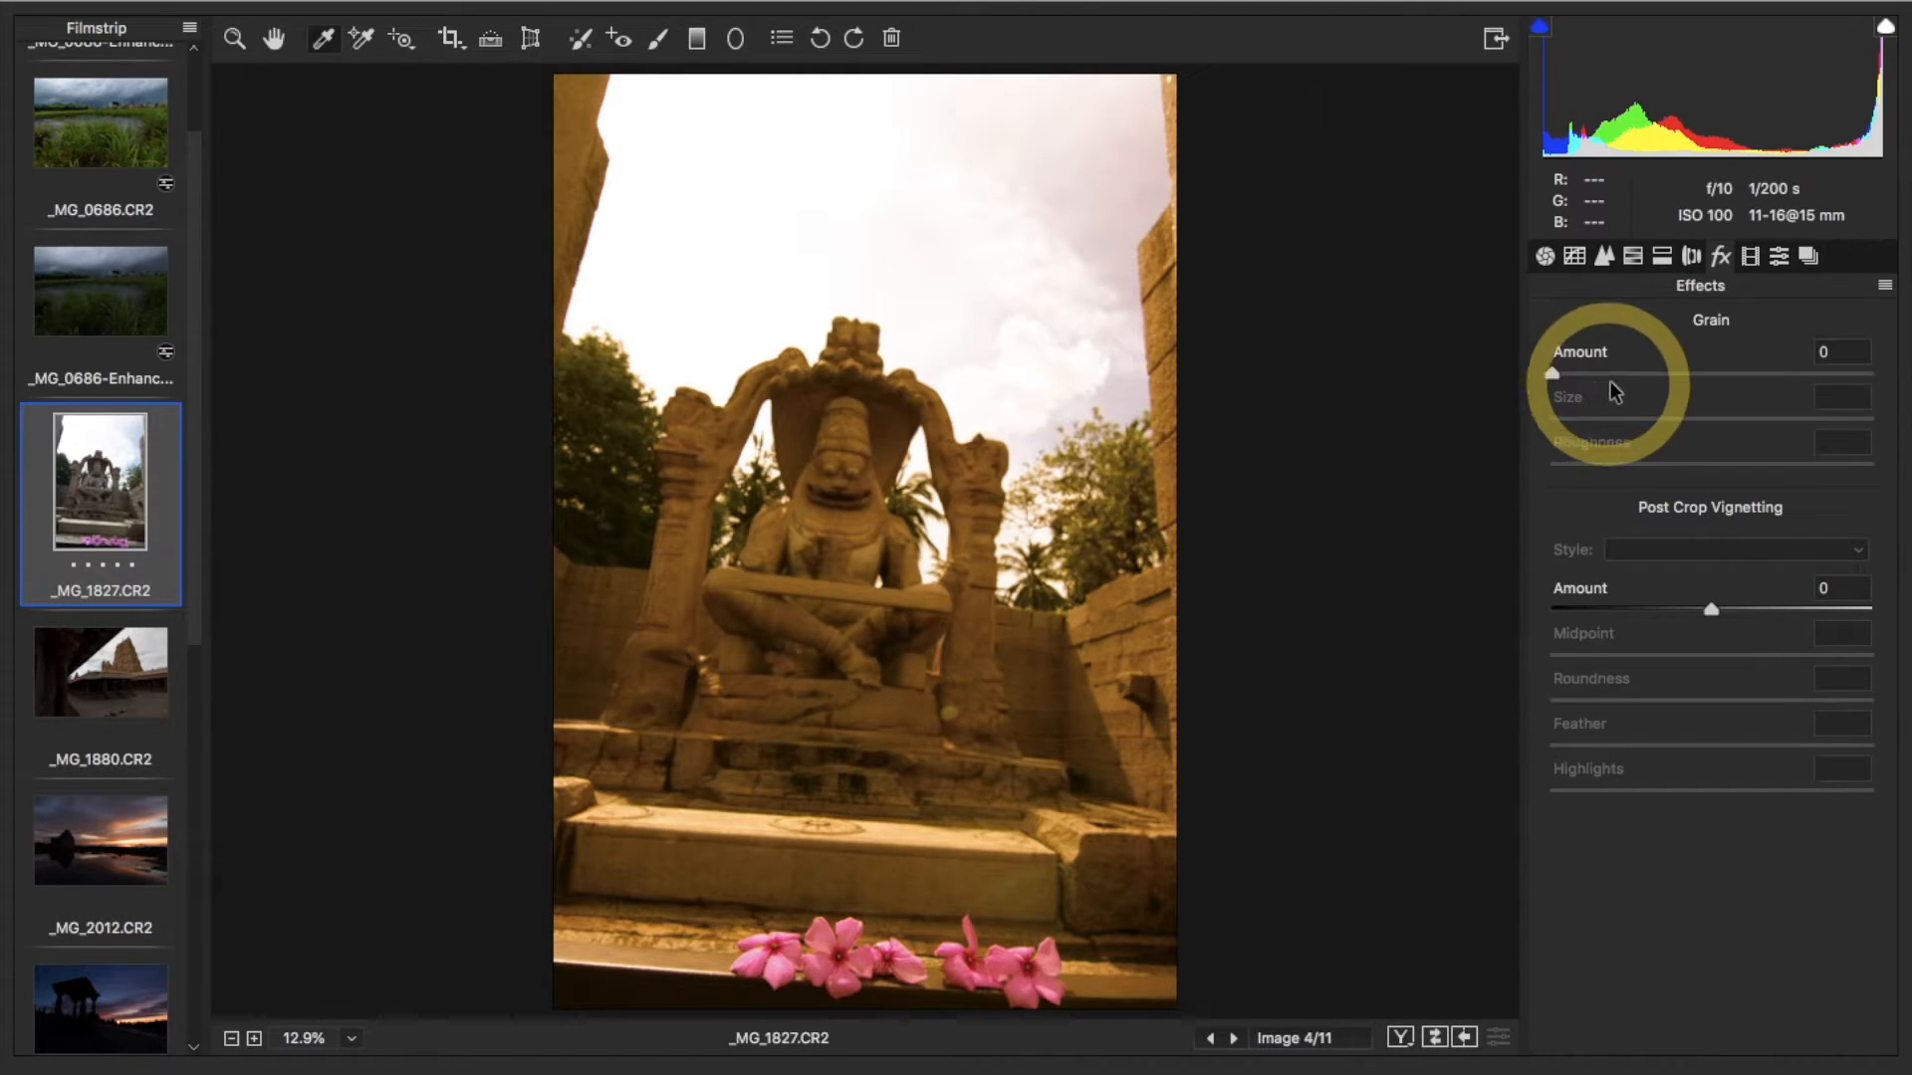
pyautogui.click(1753, 261)
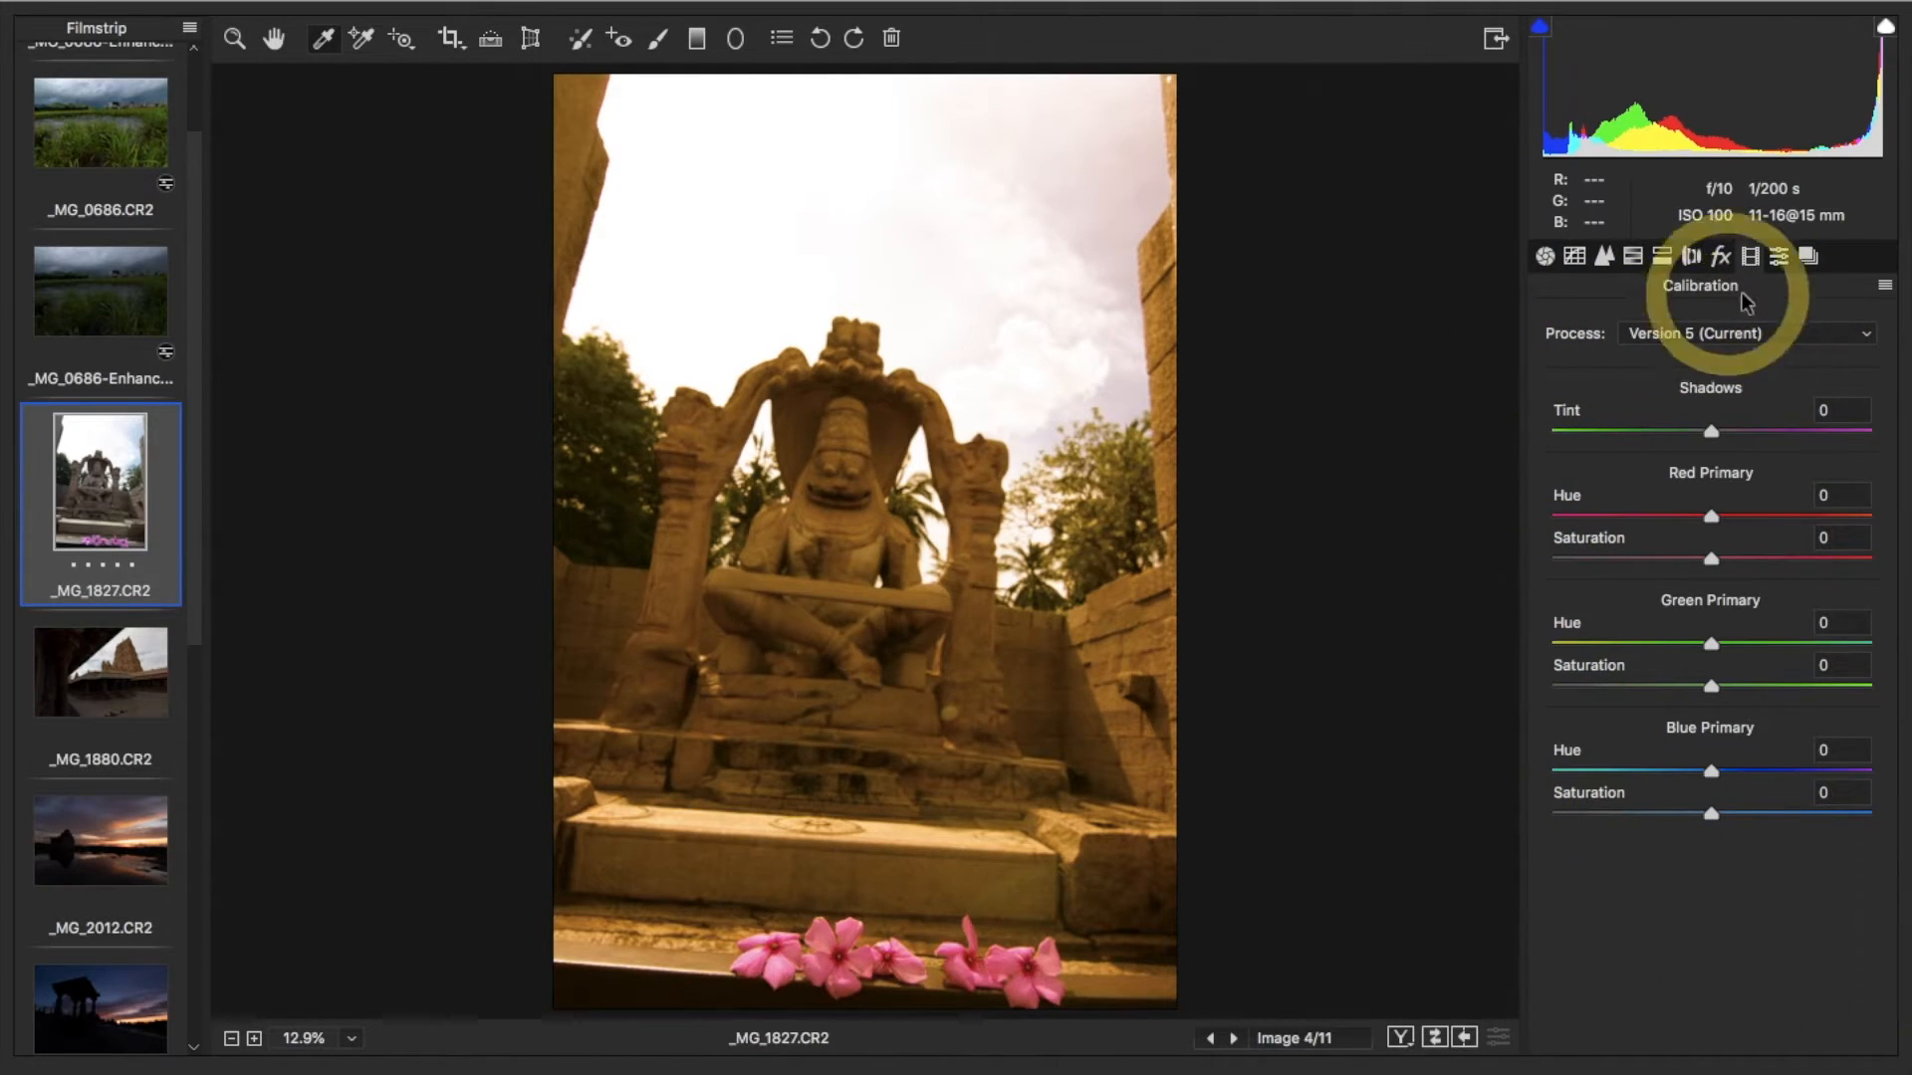
pyautogui.click(1779, 259)
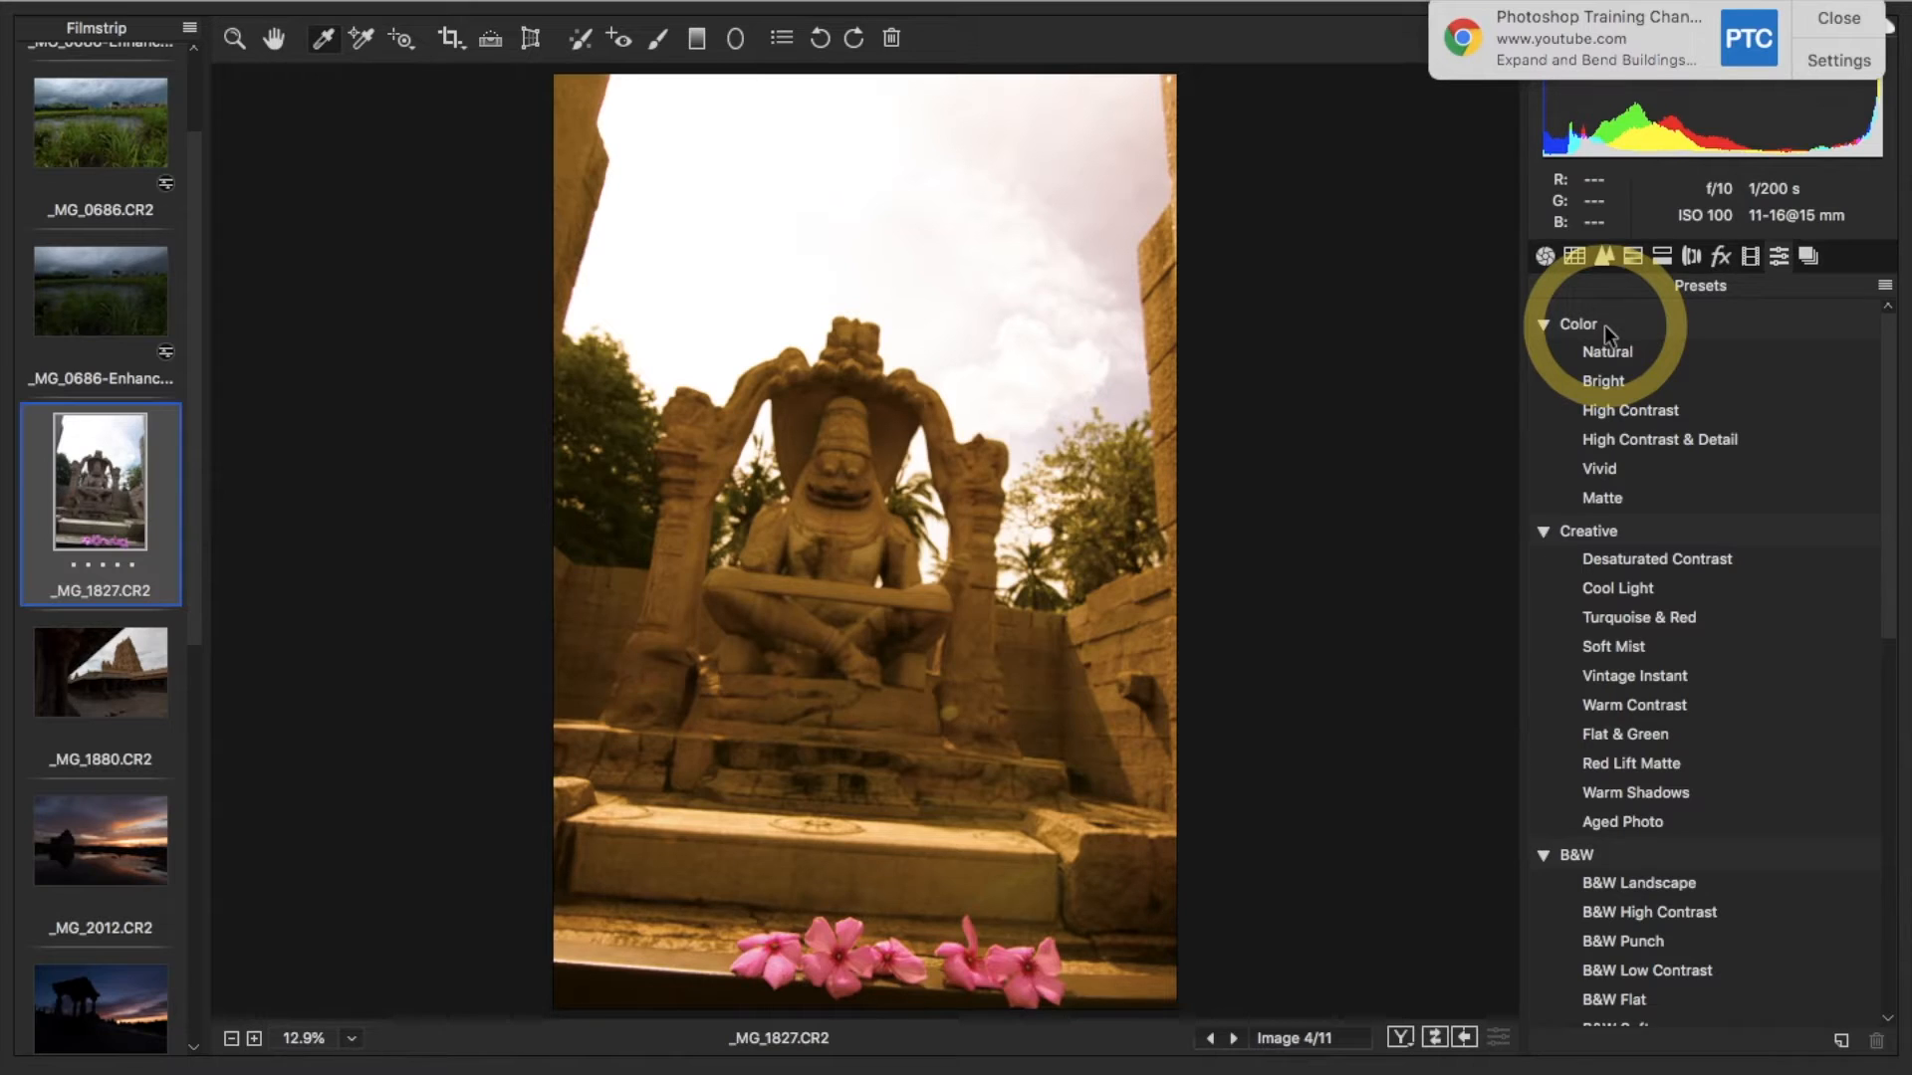
pyautogui.click(1808, 257)
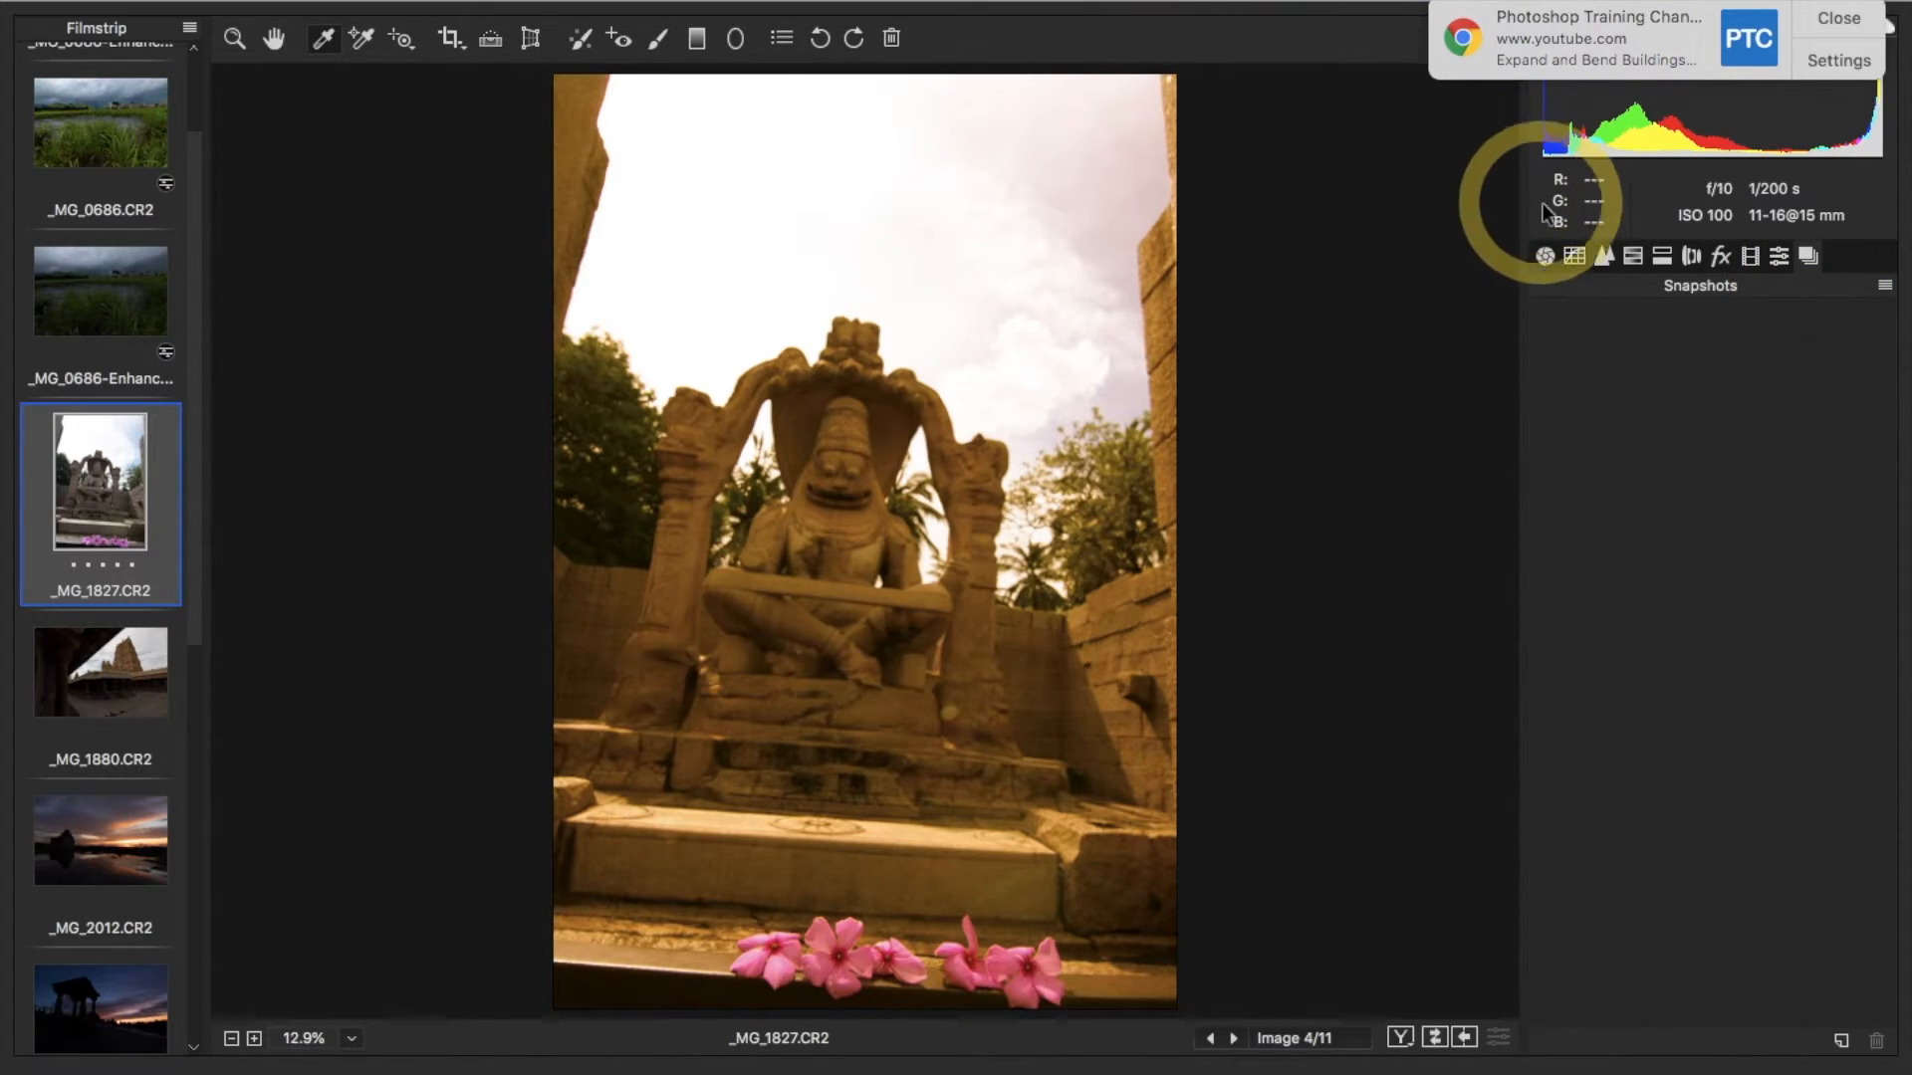
pyautogui.click(1545, 257)
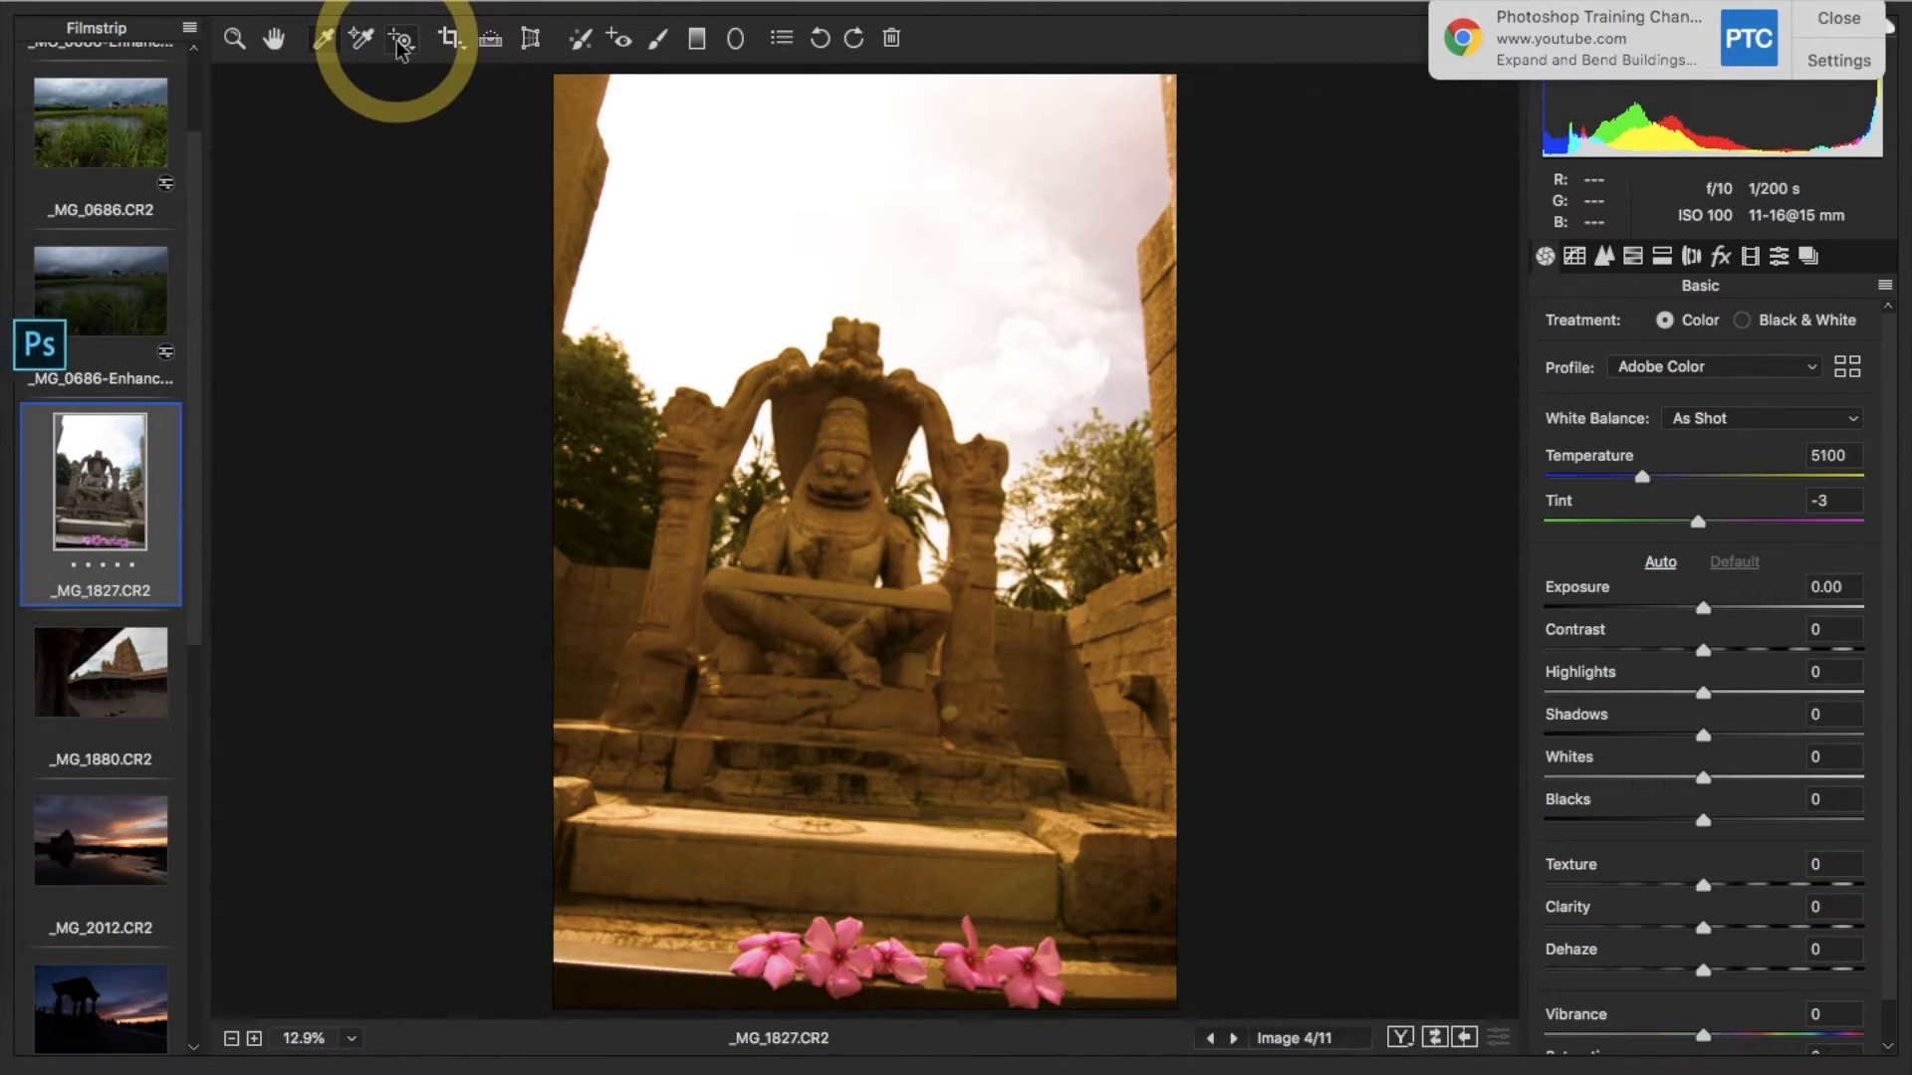
pyautogui.click(115, 146)
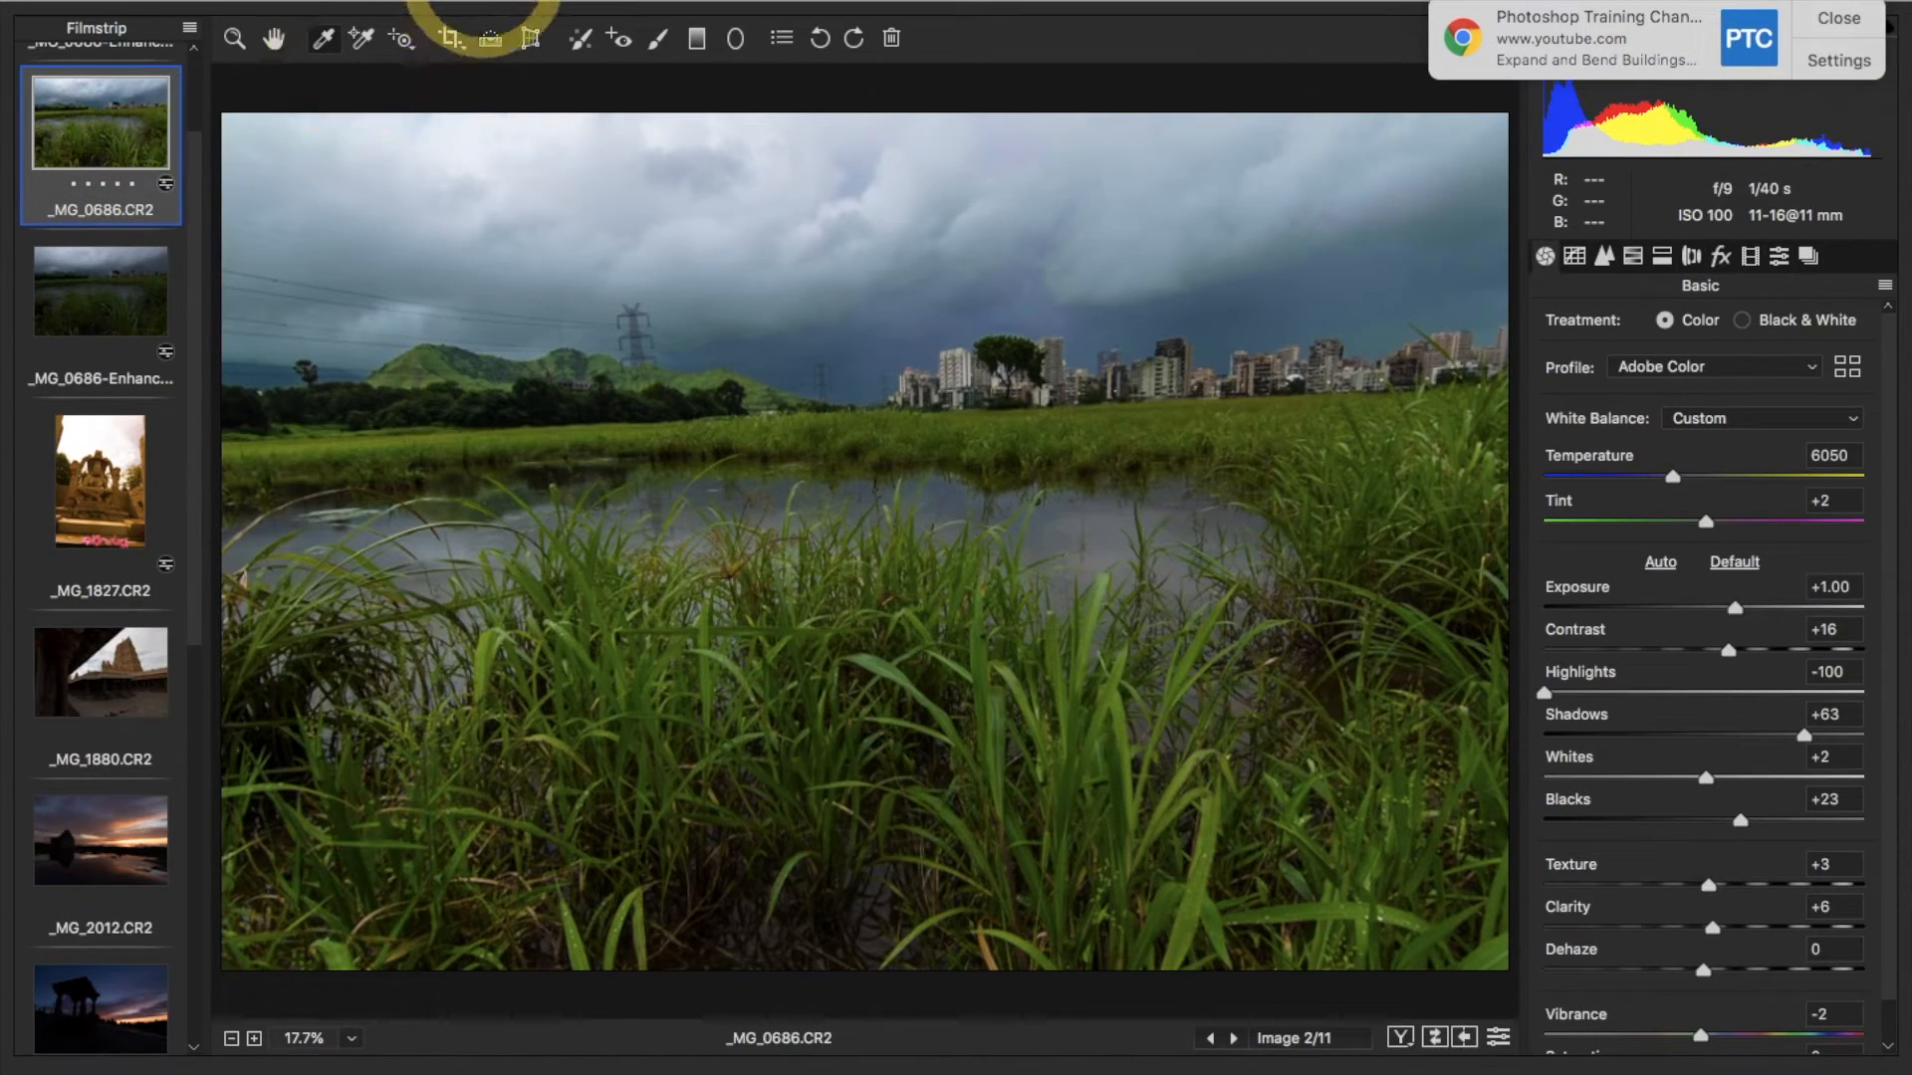
# Raise the luminance of the sky's blues to +36 and aquas to +2 with the Targeted Adjustment tool
pyautogui.click(401, 45)
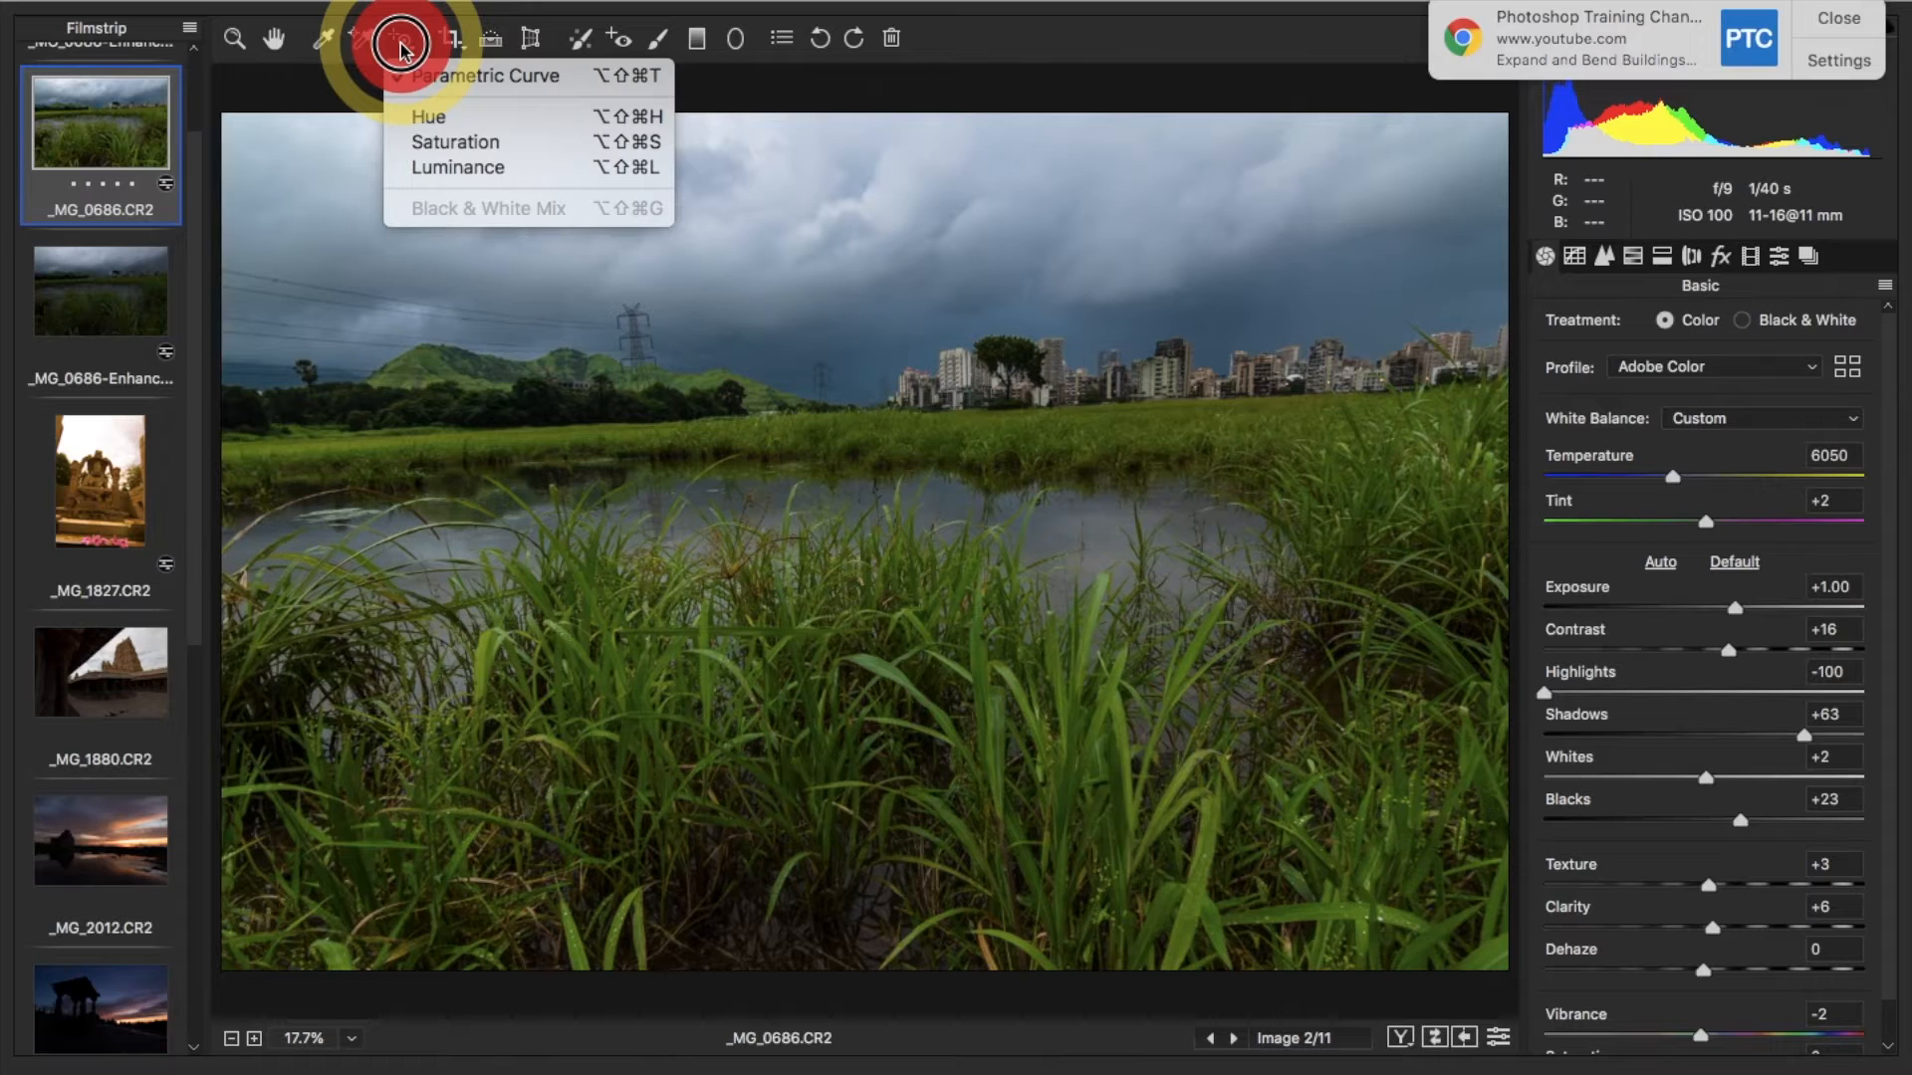
pyautogui.moveTo(401, 45); pyautogui.dragTo(427, 169)
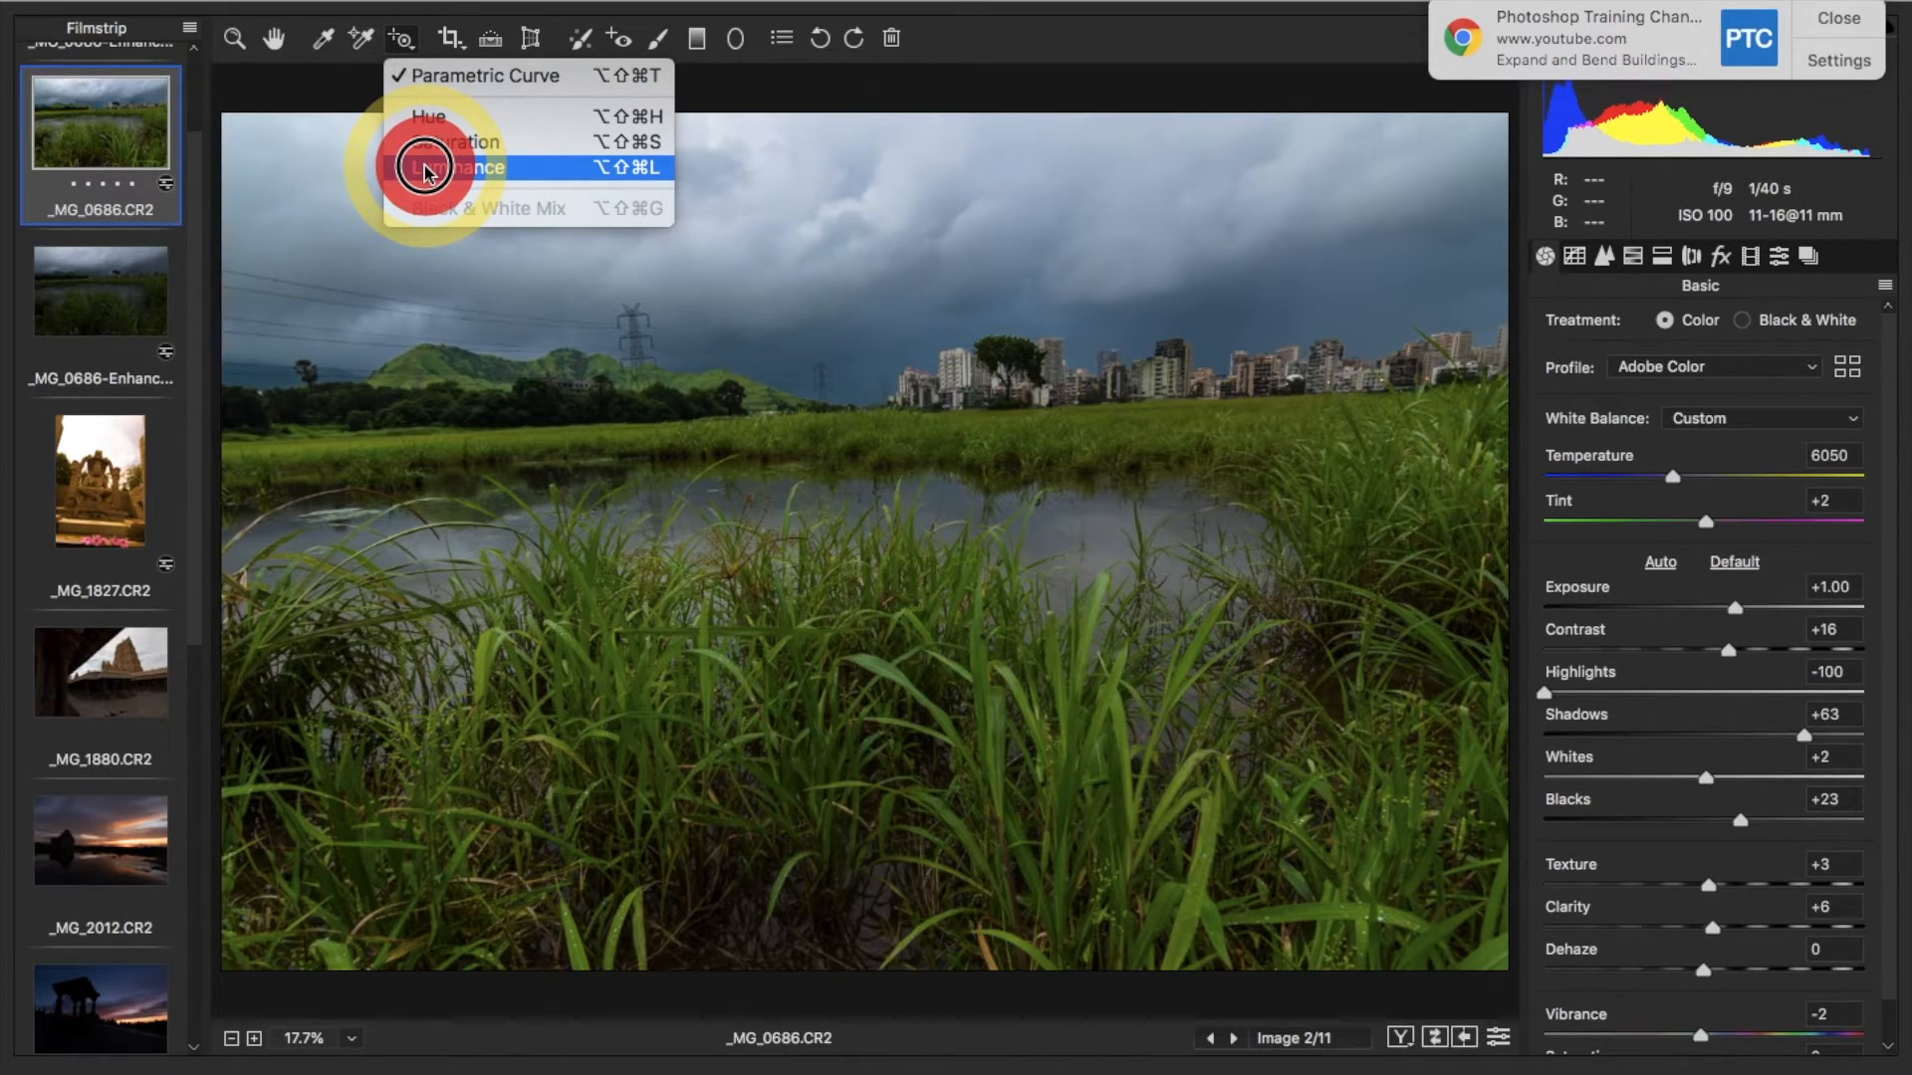
pyautogui.moveTo(426, 171); pyautogui.dragTo(426, 170)
pyautogui.moveTo(840, 329)
pyautogui.mouseDown()
pyautogui.moveTo(794, 362)
pyautogui.moveTo(853, 342)
pyautogui.mouseUp()
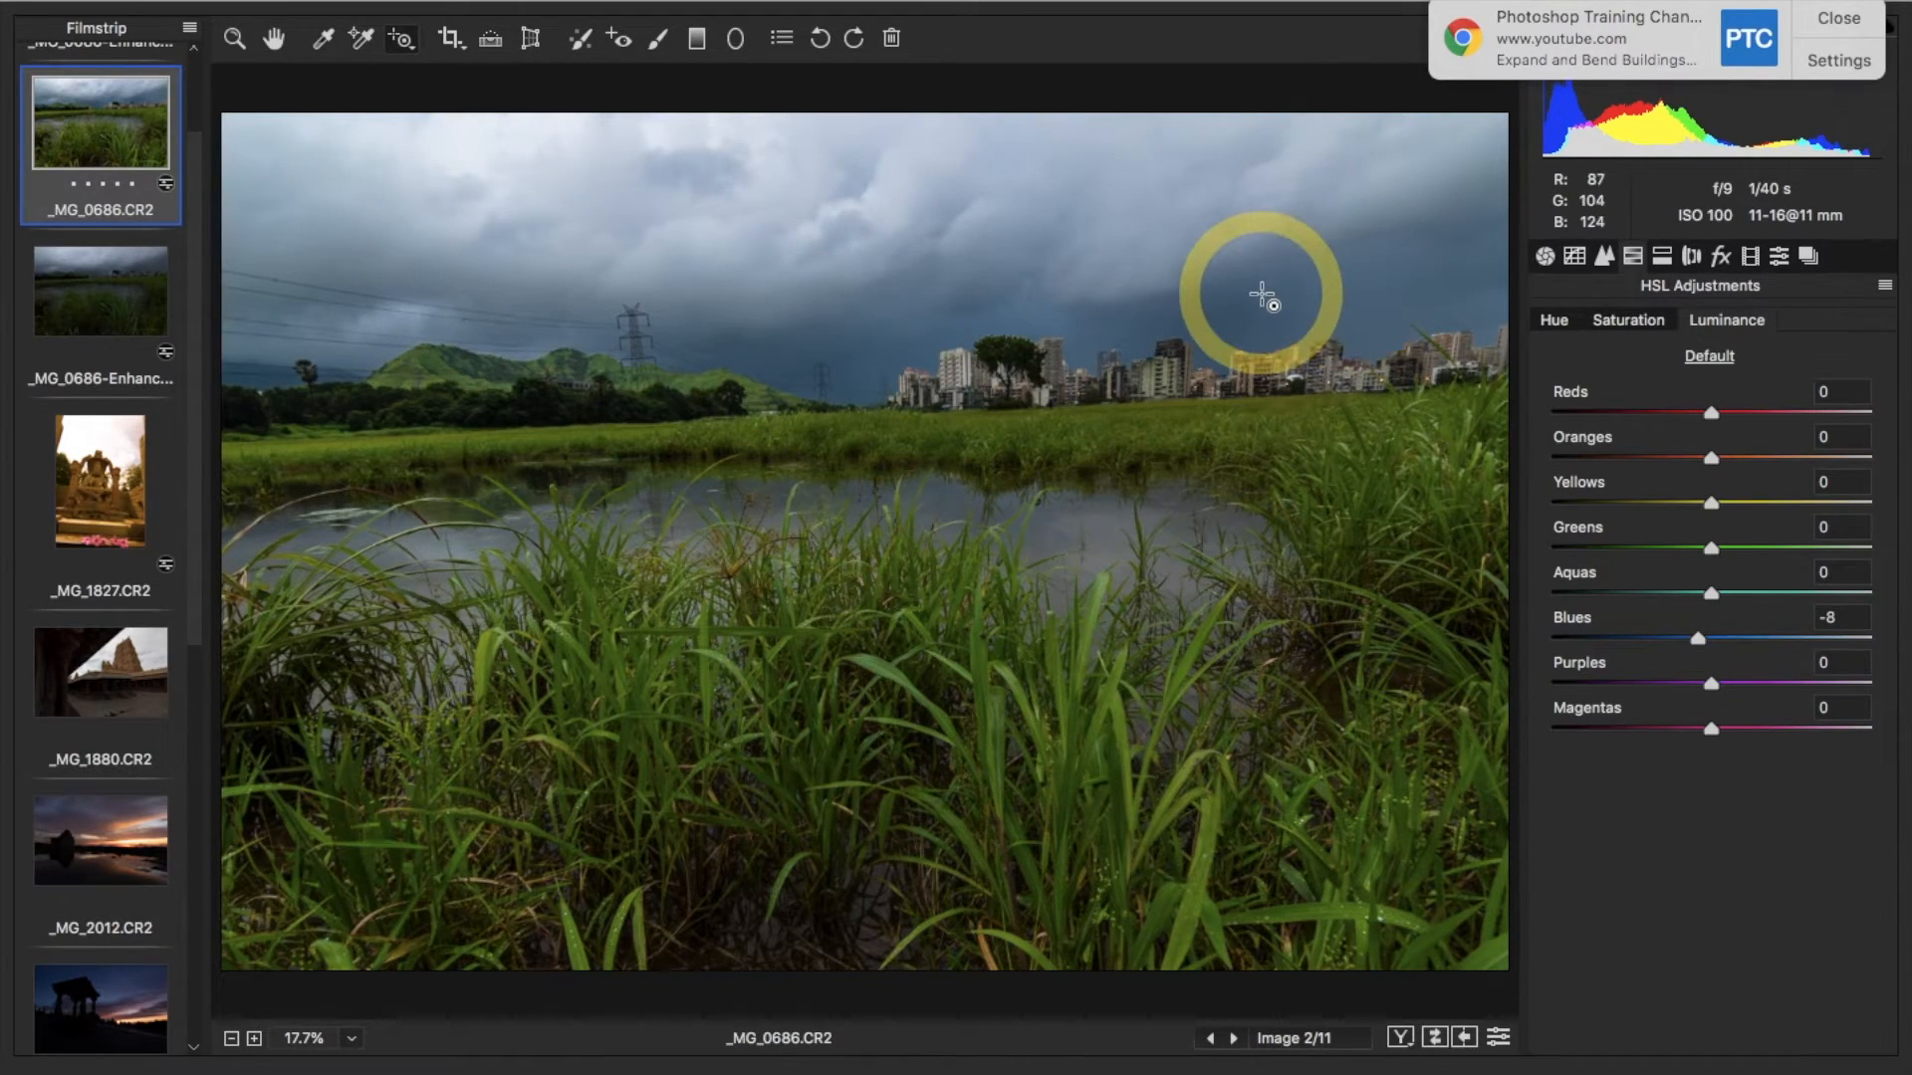
pyautogui.click(1230, 309)
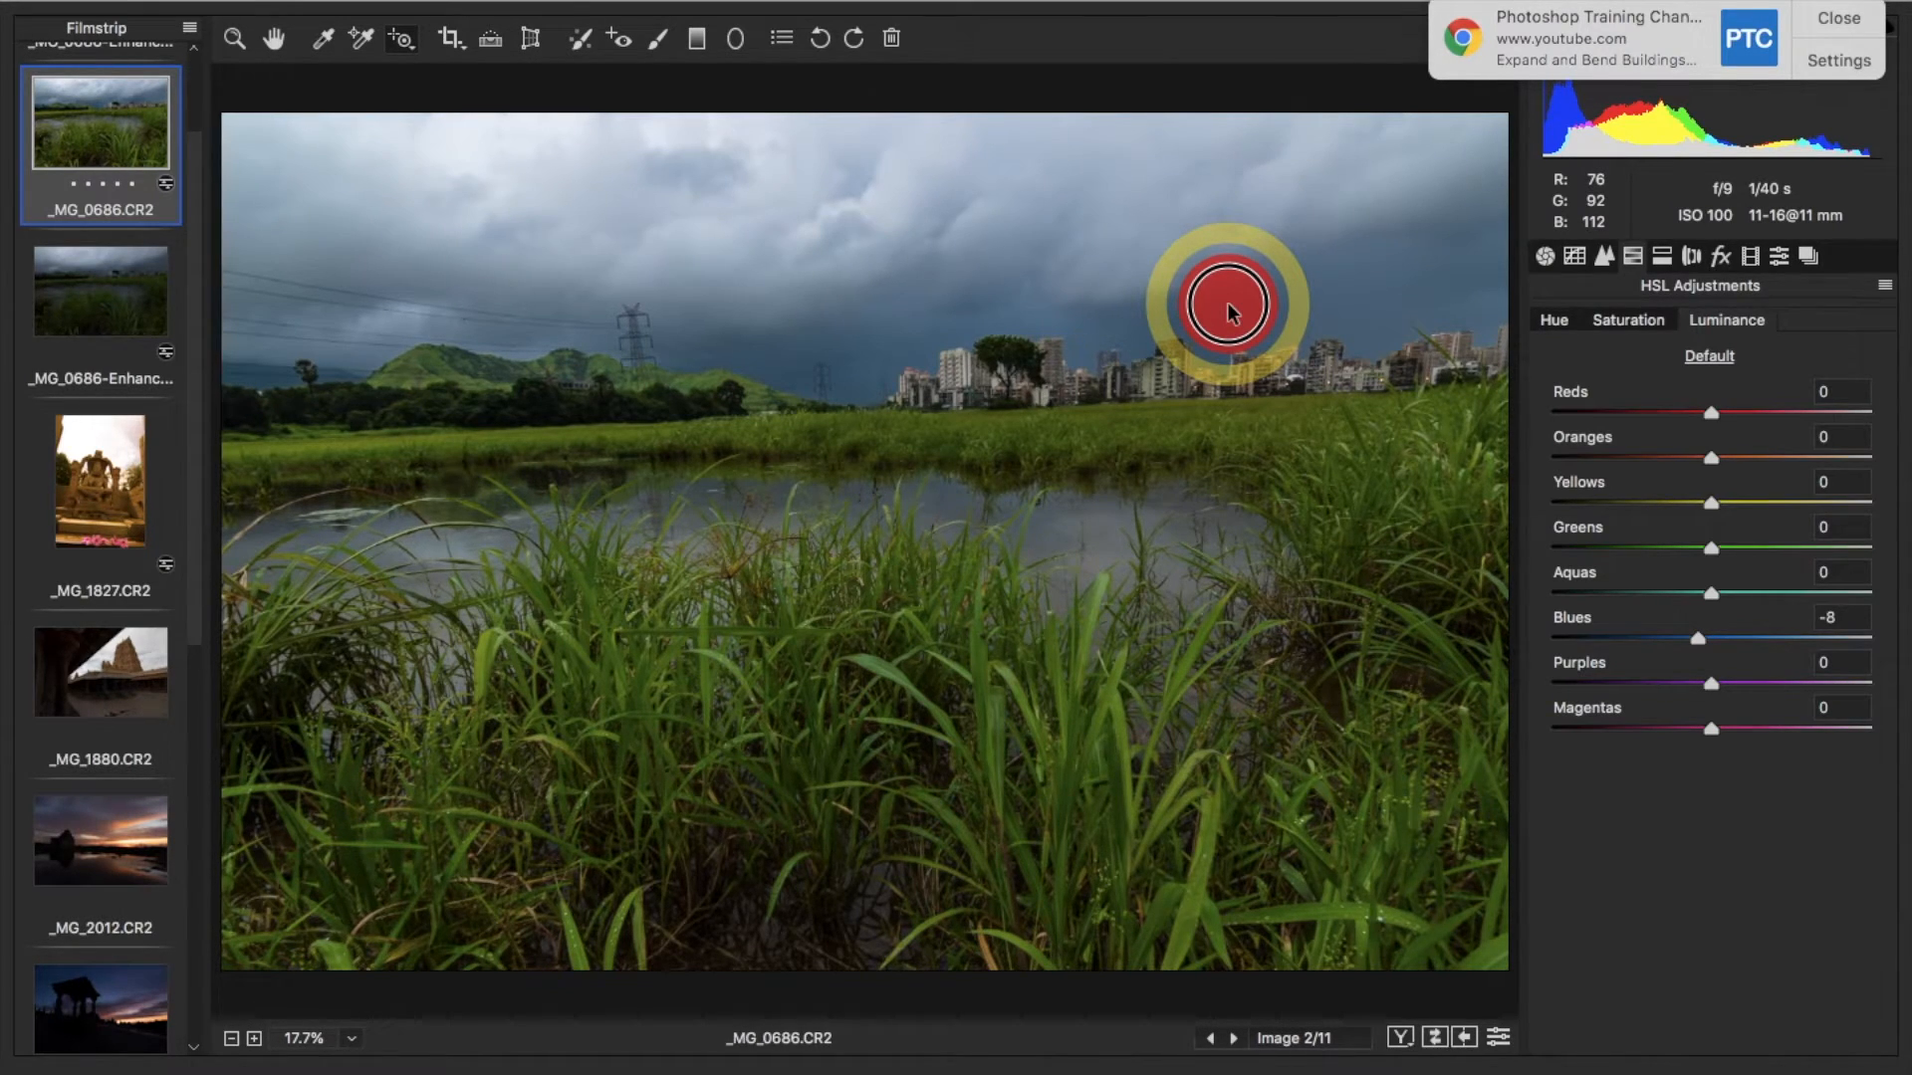
pyautogui.moveTo(1230, 310); pyautogui.dragTo(1272, 303)
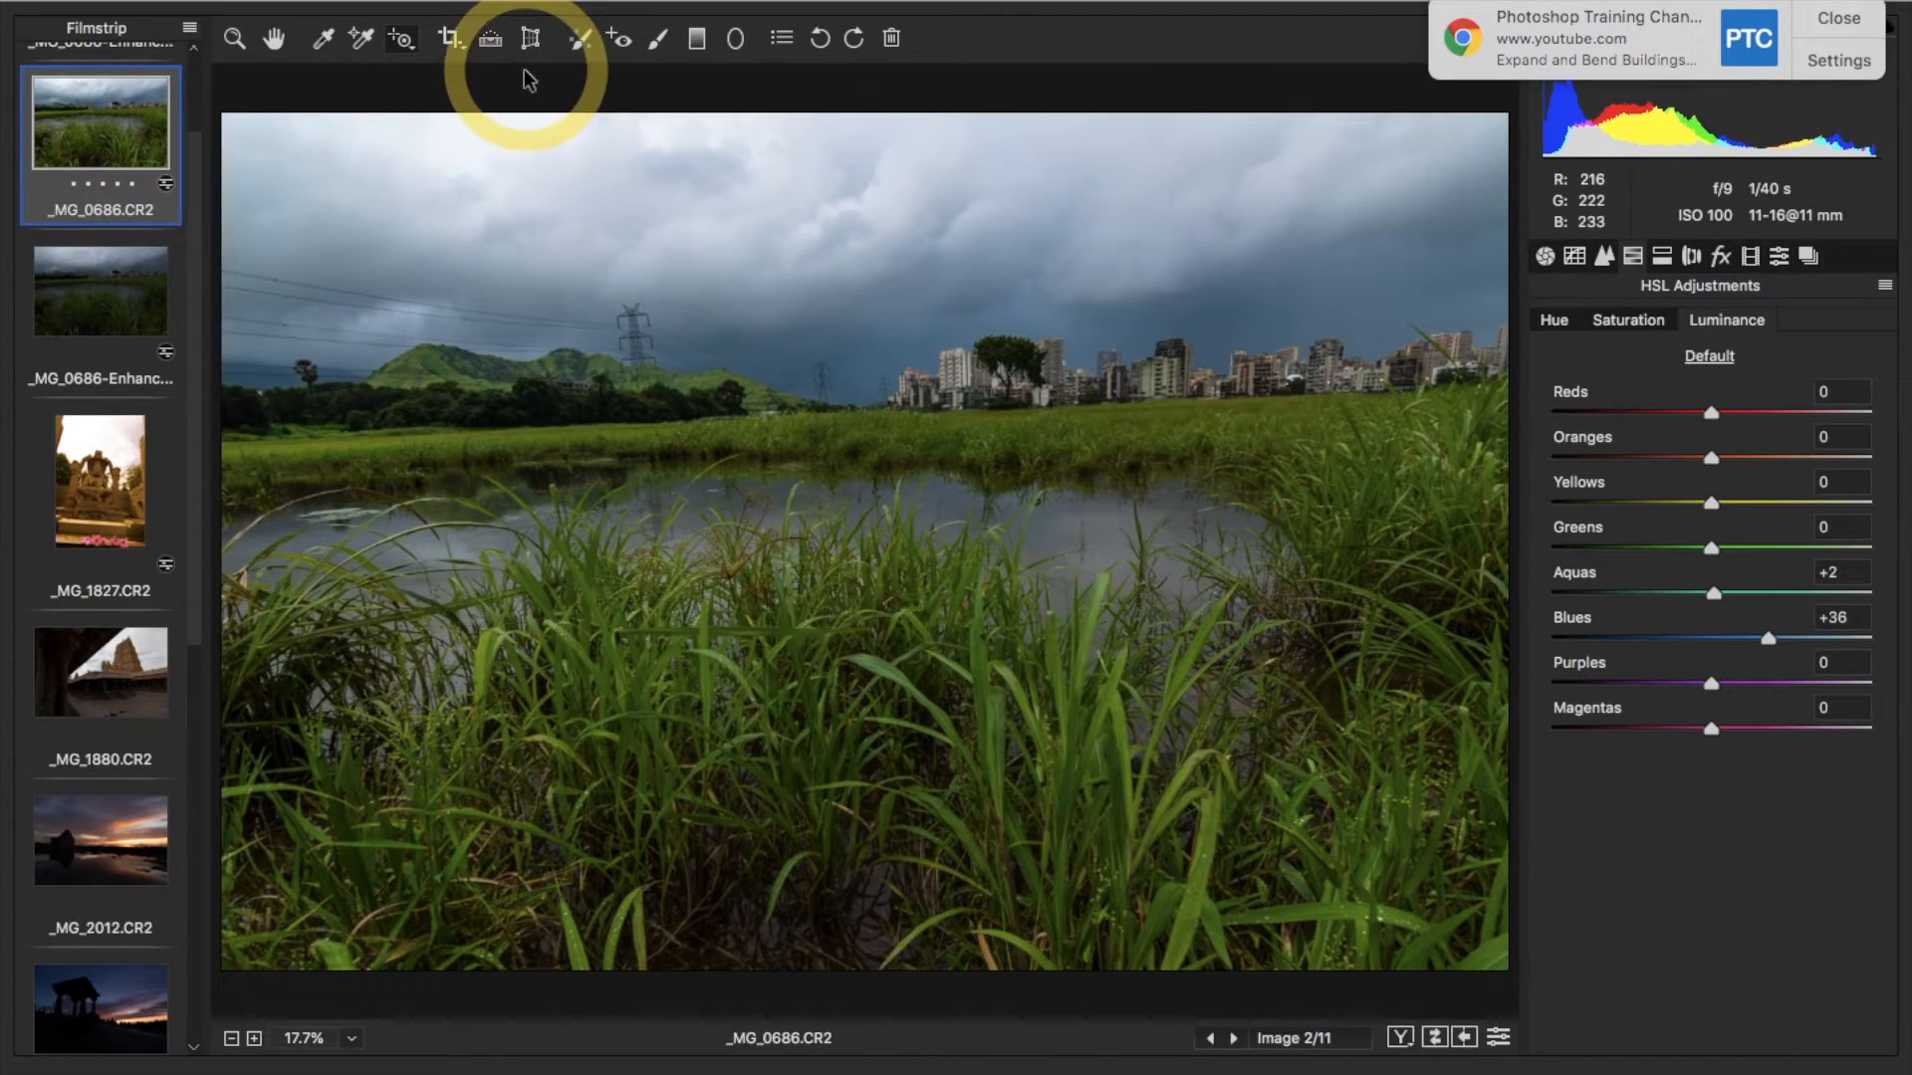
# Boost the grass colours with the Targeted Adjustment tool in Saturation mode, setting yellows to +15 and greens to +30
pyautogui.moveTo(401, 45); pyautogui.dragTo(421, 142)
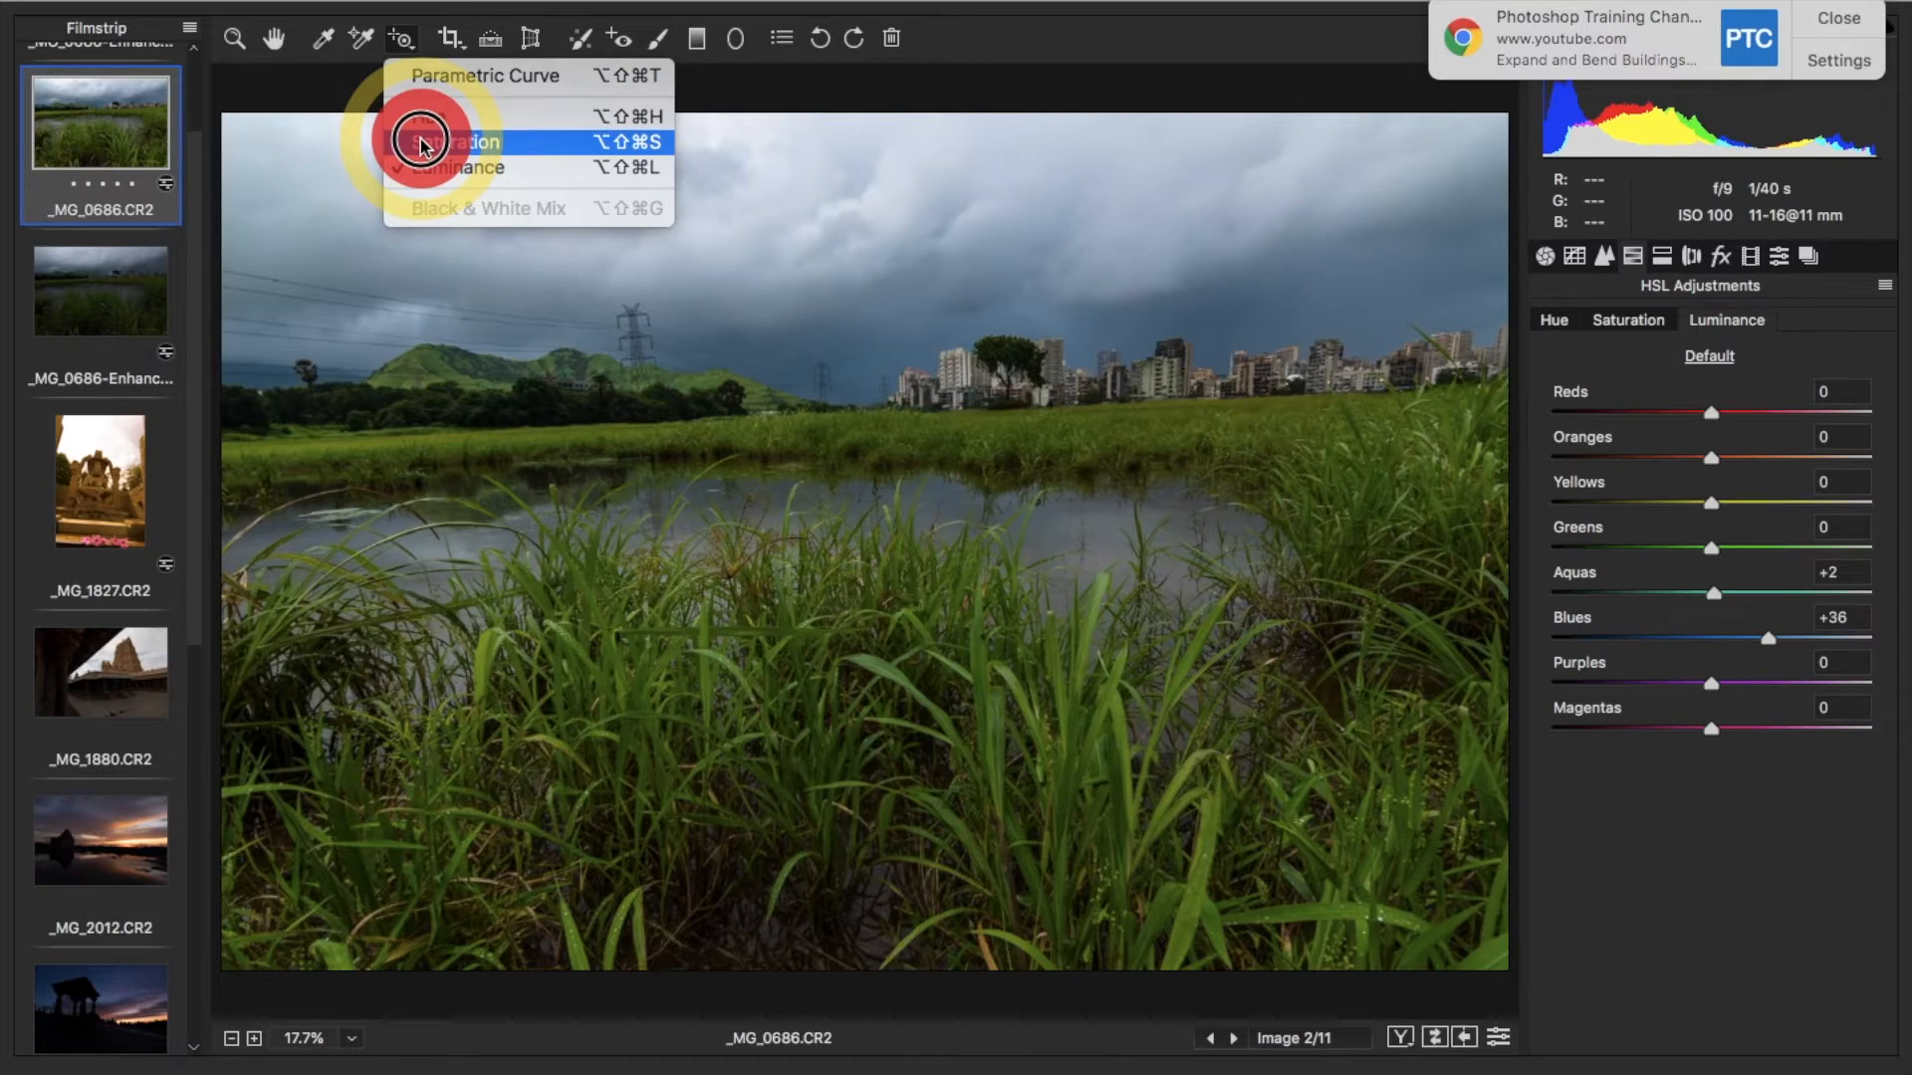
pyautogui.moveTo(421, 142); pyautogui.dragTo(420, 142)
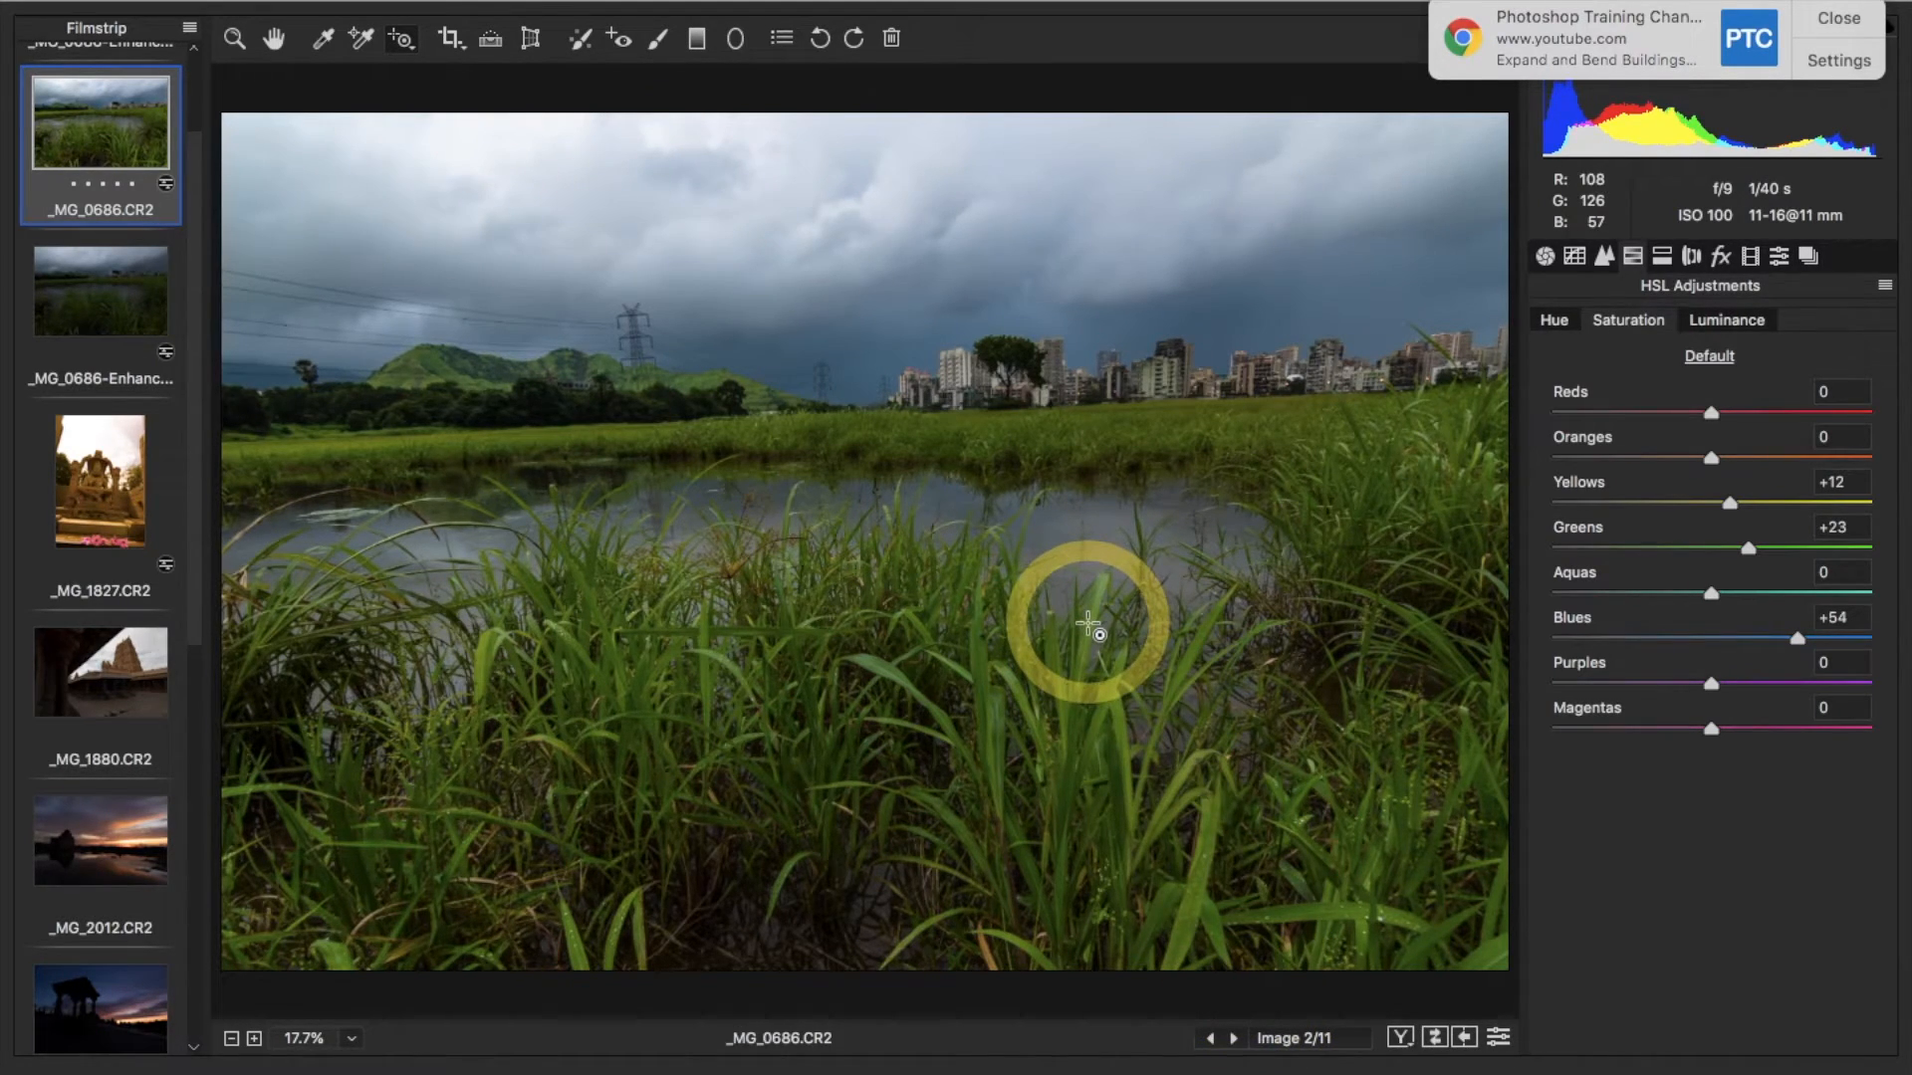
pyautogui.moveTo(1090, 624)
pyautogui.mouseDown()
pyautogui.moveTo(1406, 647)
pyautogui.moveTo(1056, 652)
pyautogui.moveTo(1282, 629)
pyautogui.moveTo(1095, 638)
pyautogui.mouseUp()
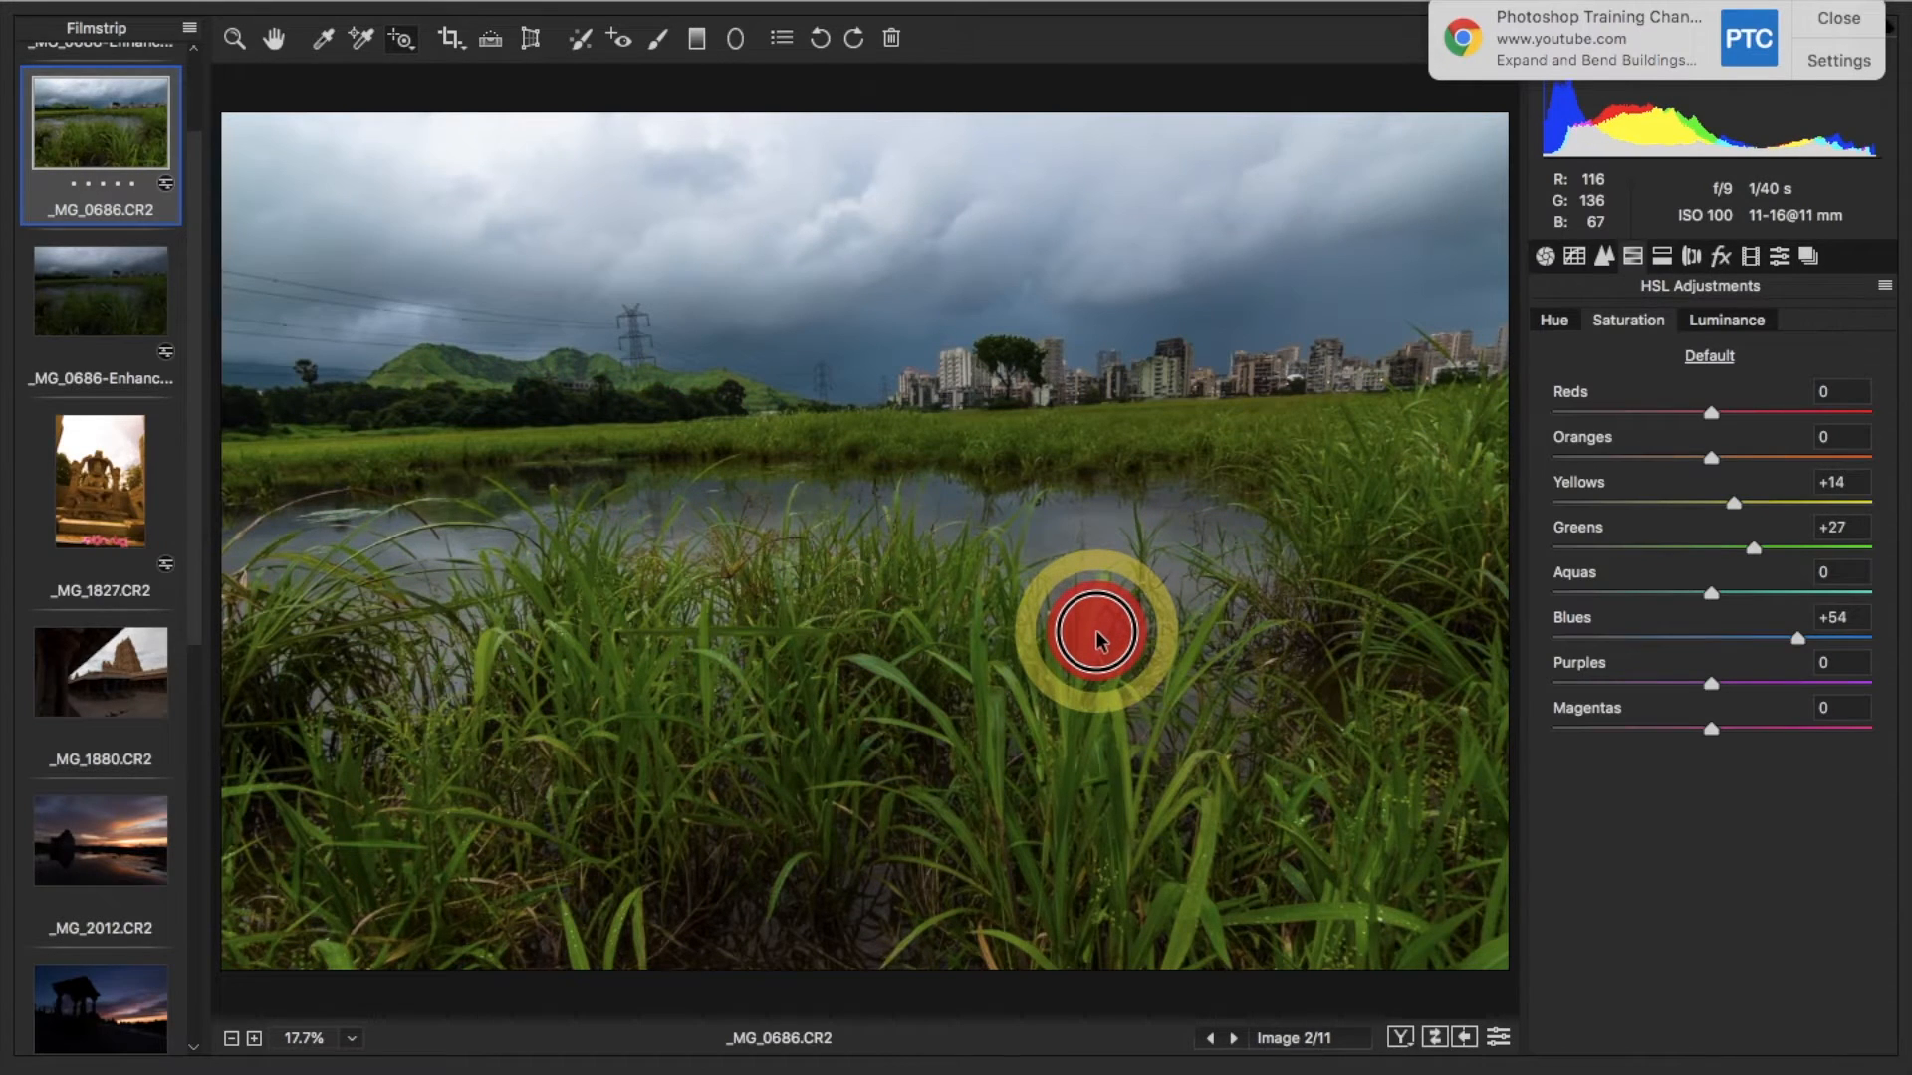
pyautogui.moveTo(1096, 635)
pyautogui.mouseDown()
pyautogui.moveTo(1063, 637)
pyautogui.moveTo(1101, 646)
pyautogui.mouseUp()
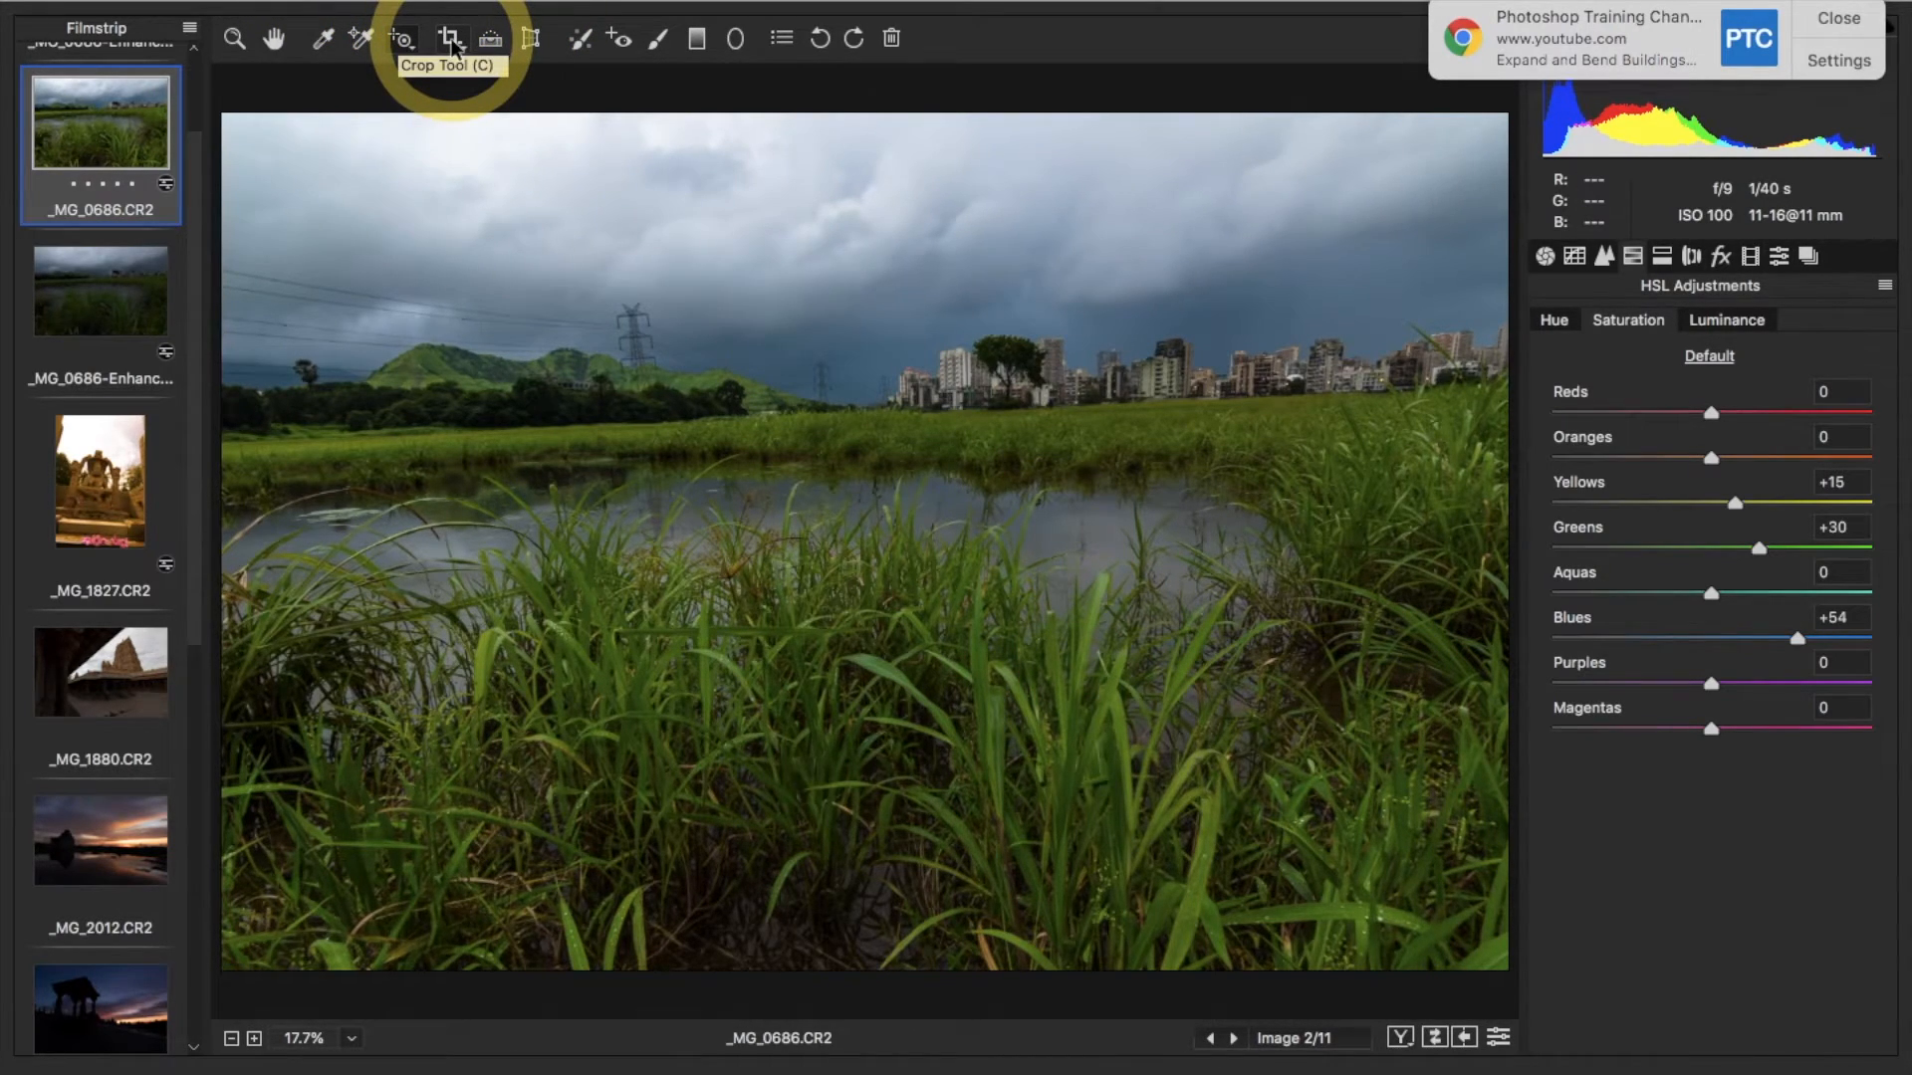
# Draw a crop frame with the 2 to 3 ratio over nearly the whole landscape photo
pyautogui.moveTo(451, 45); pyautogui.dragTo(480, 150)
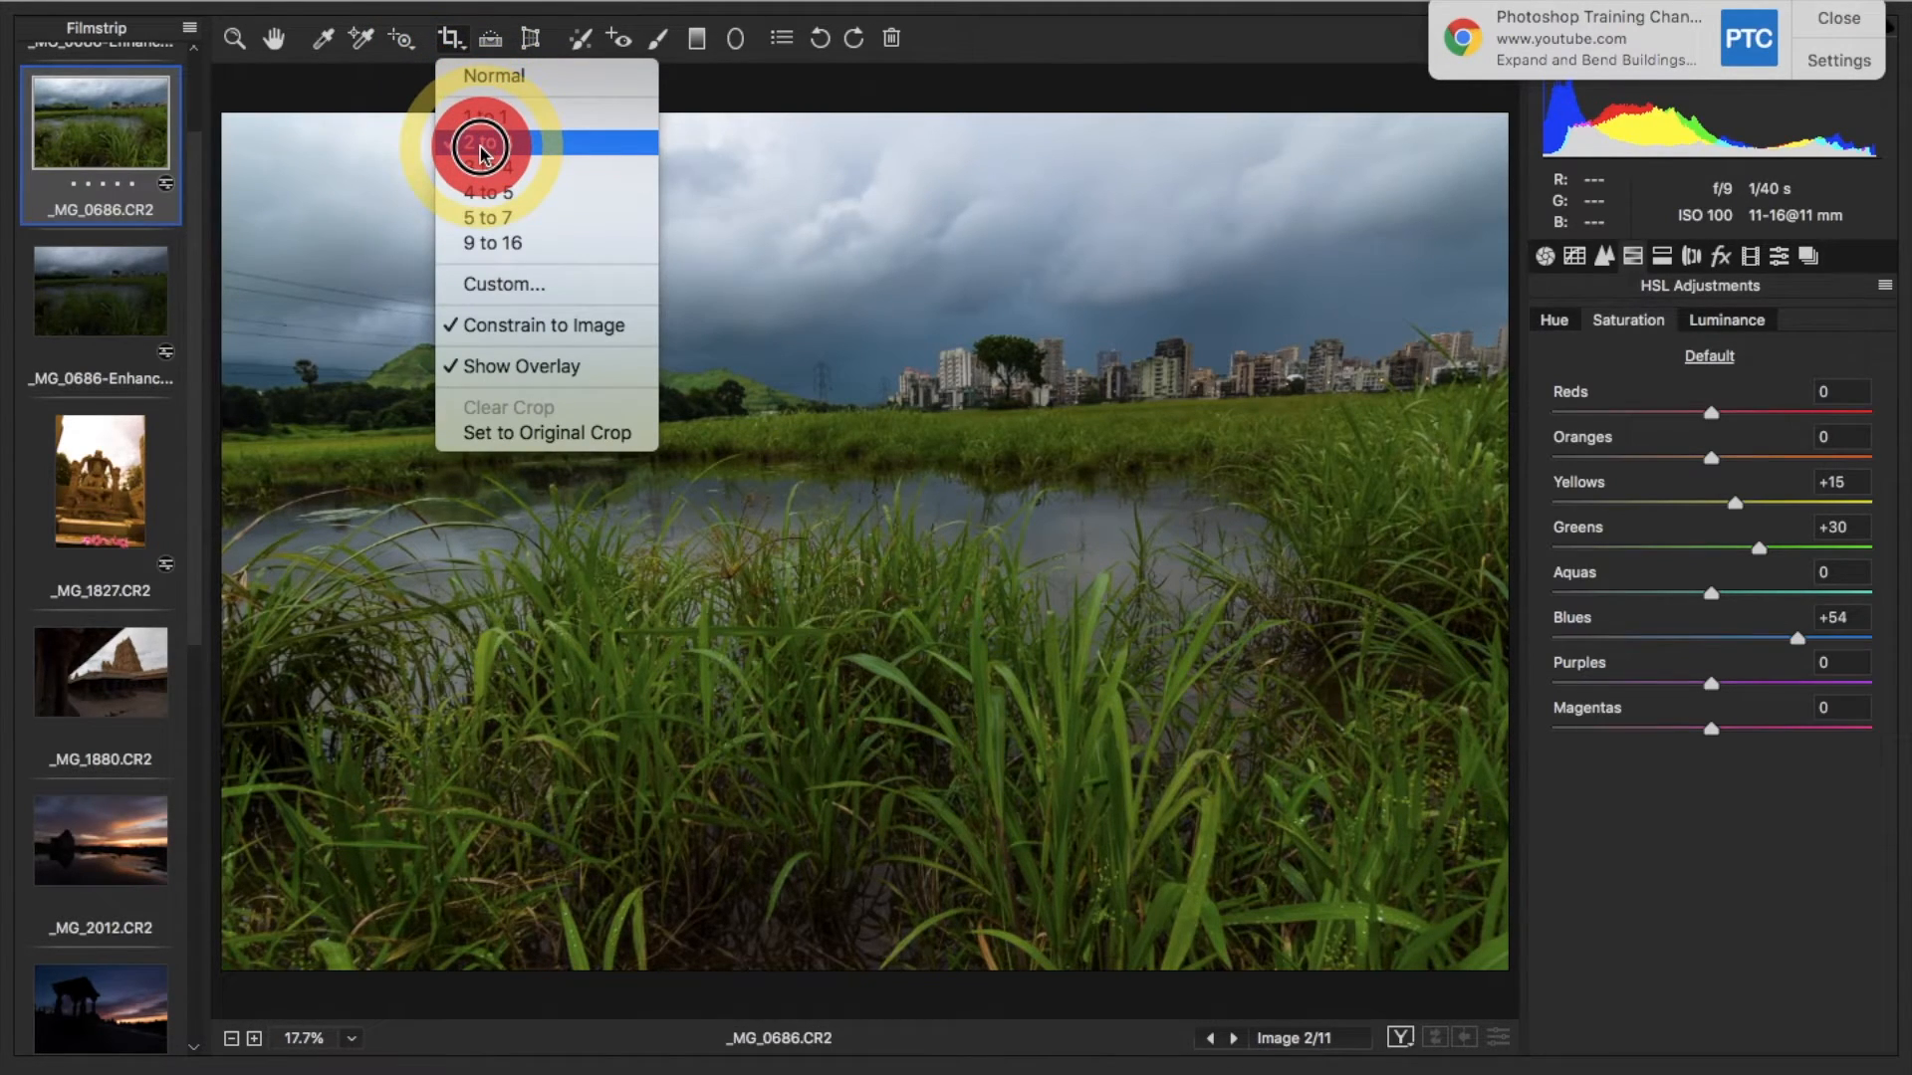
pyautogui.moveTo(480, 149); pyautogui.dragTo(479, 150)
pyautogui.moveTo(248, 142); pyautogui.dragTo(1493, 946)
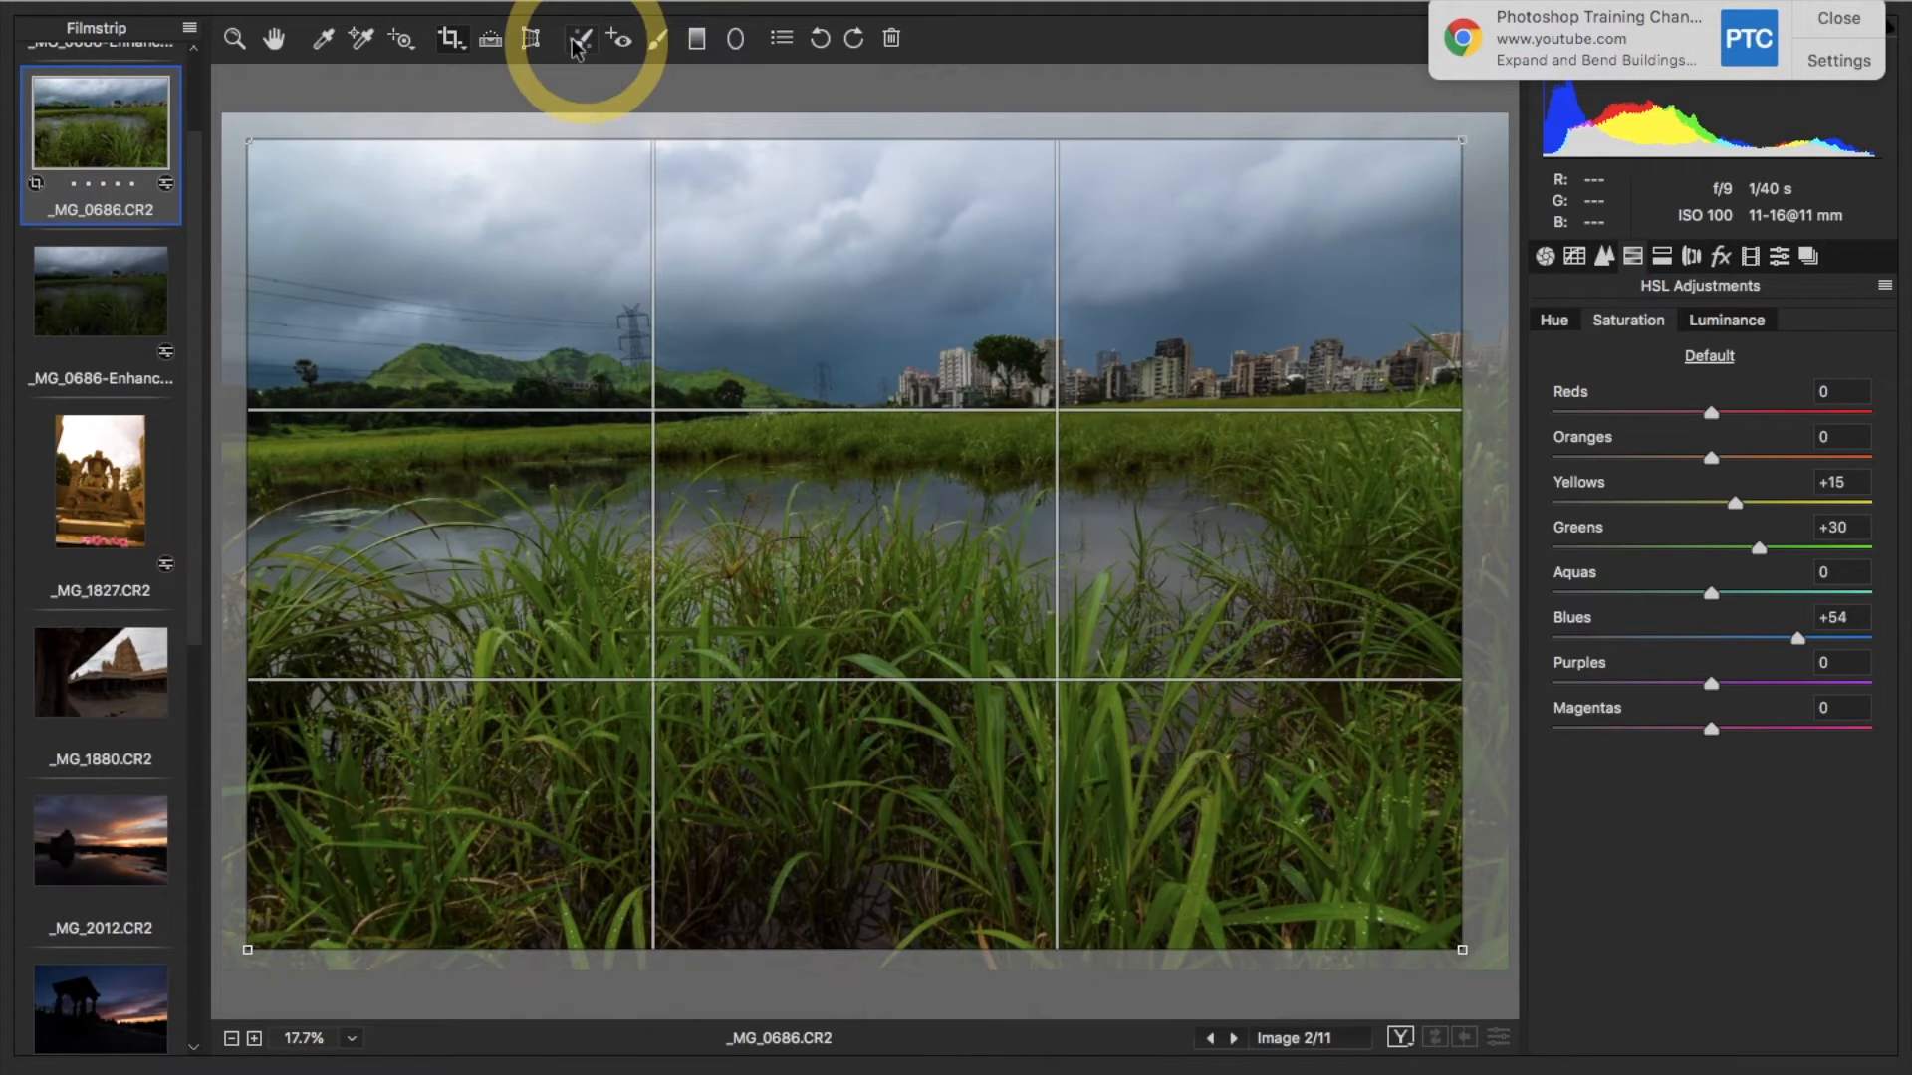
# Straighten the crop along the far edge of the grass field and apply it
pyautogui.click(497, 45)
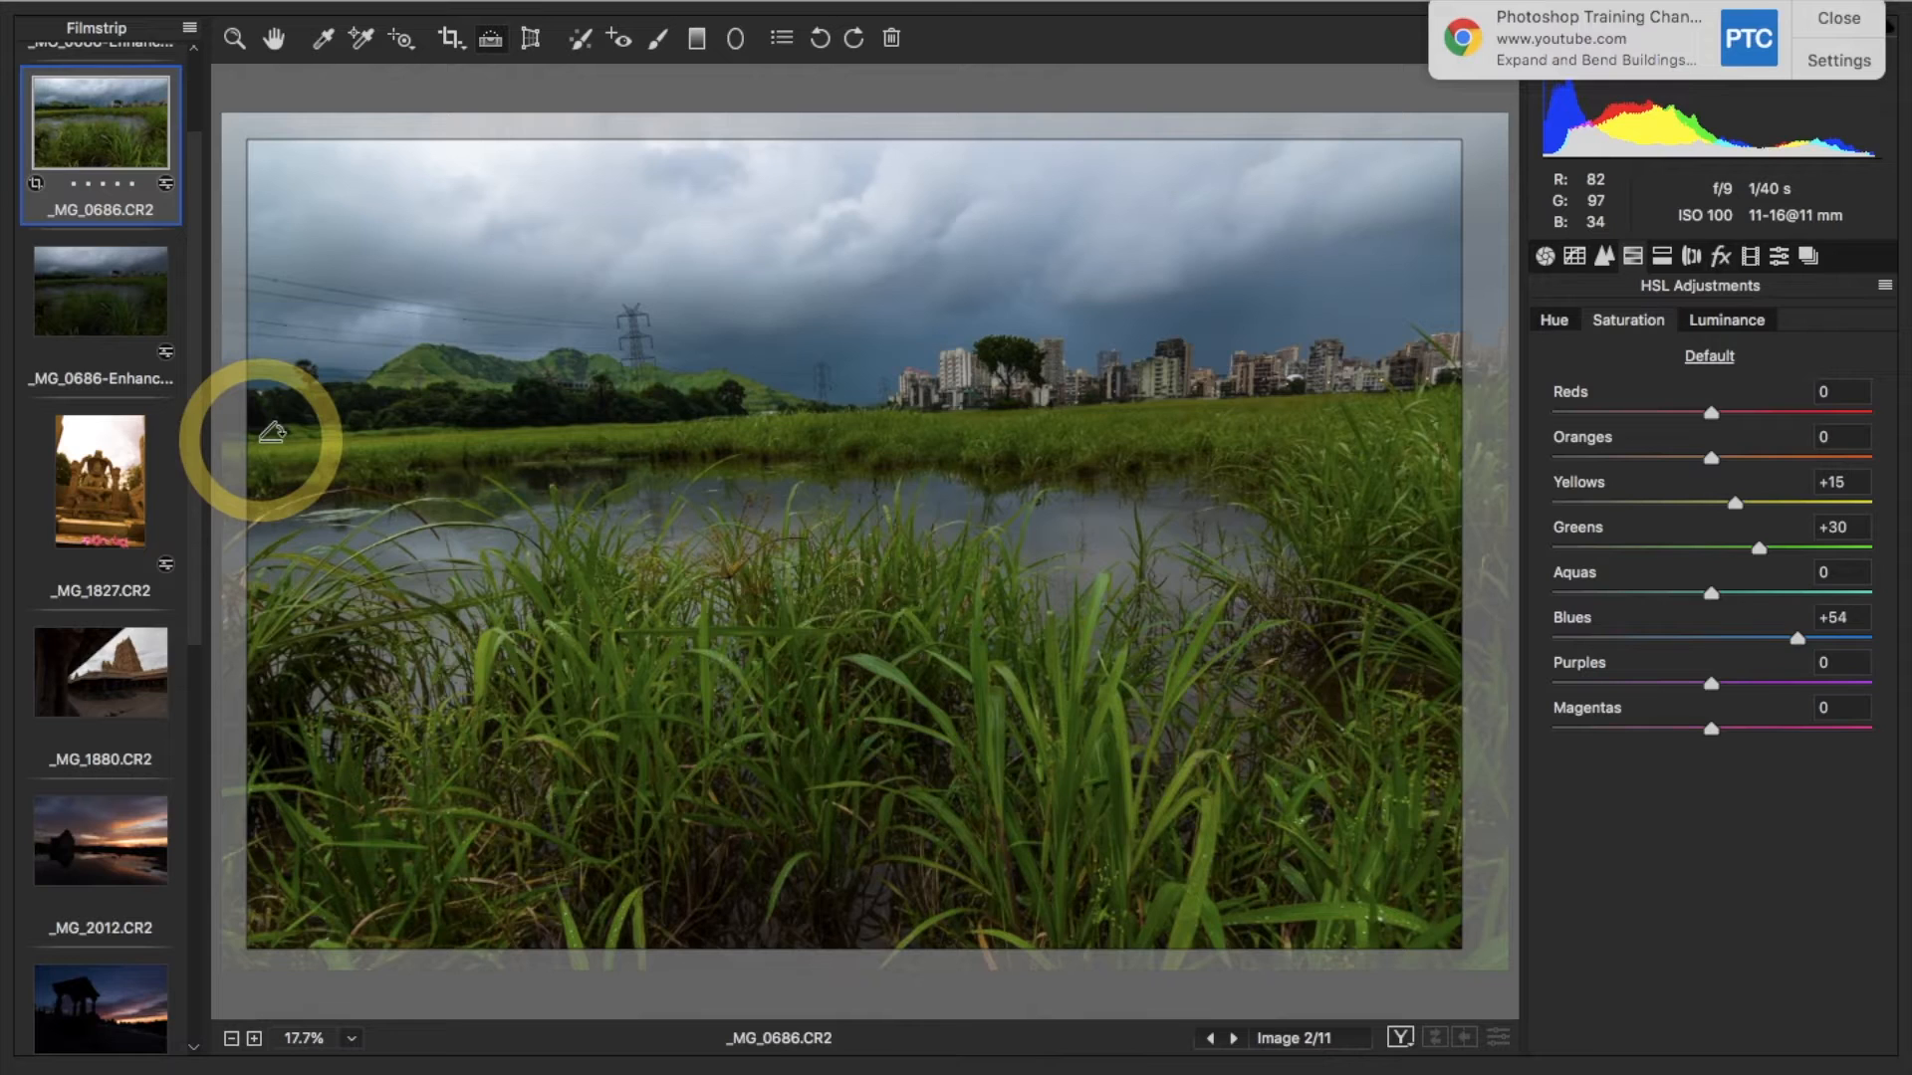
pyautogui.moveTo(263, 436); pyautogui.dragTo(1561, 389)
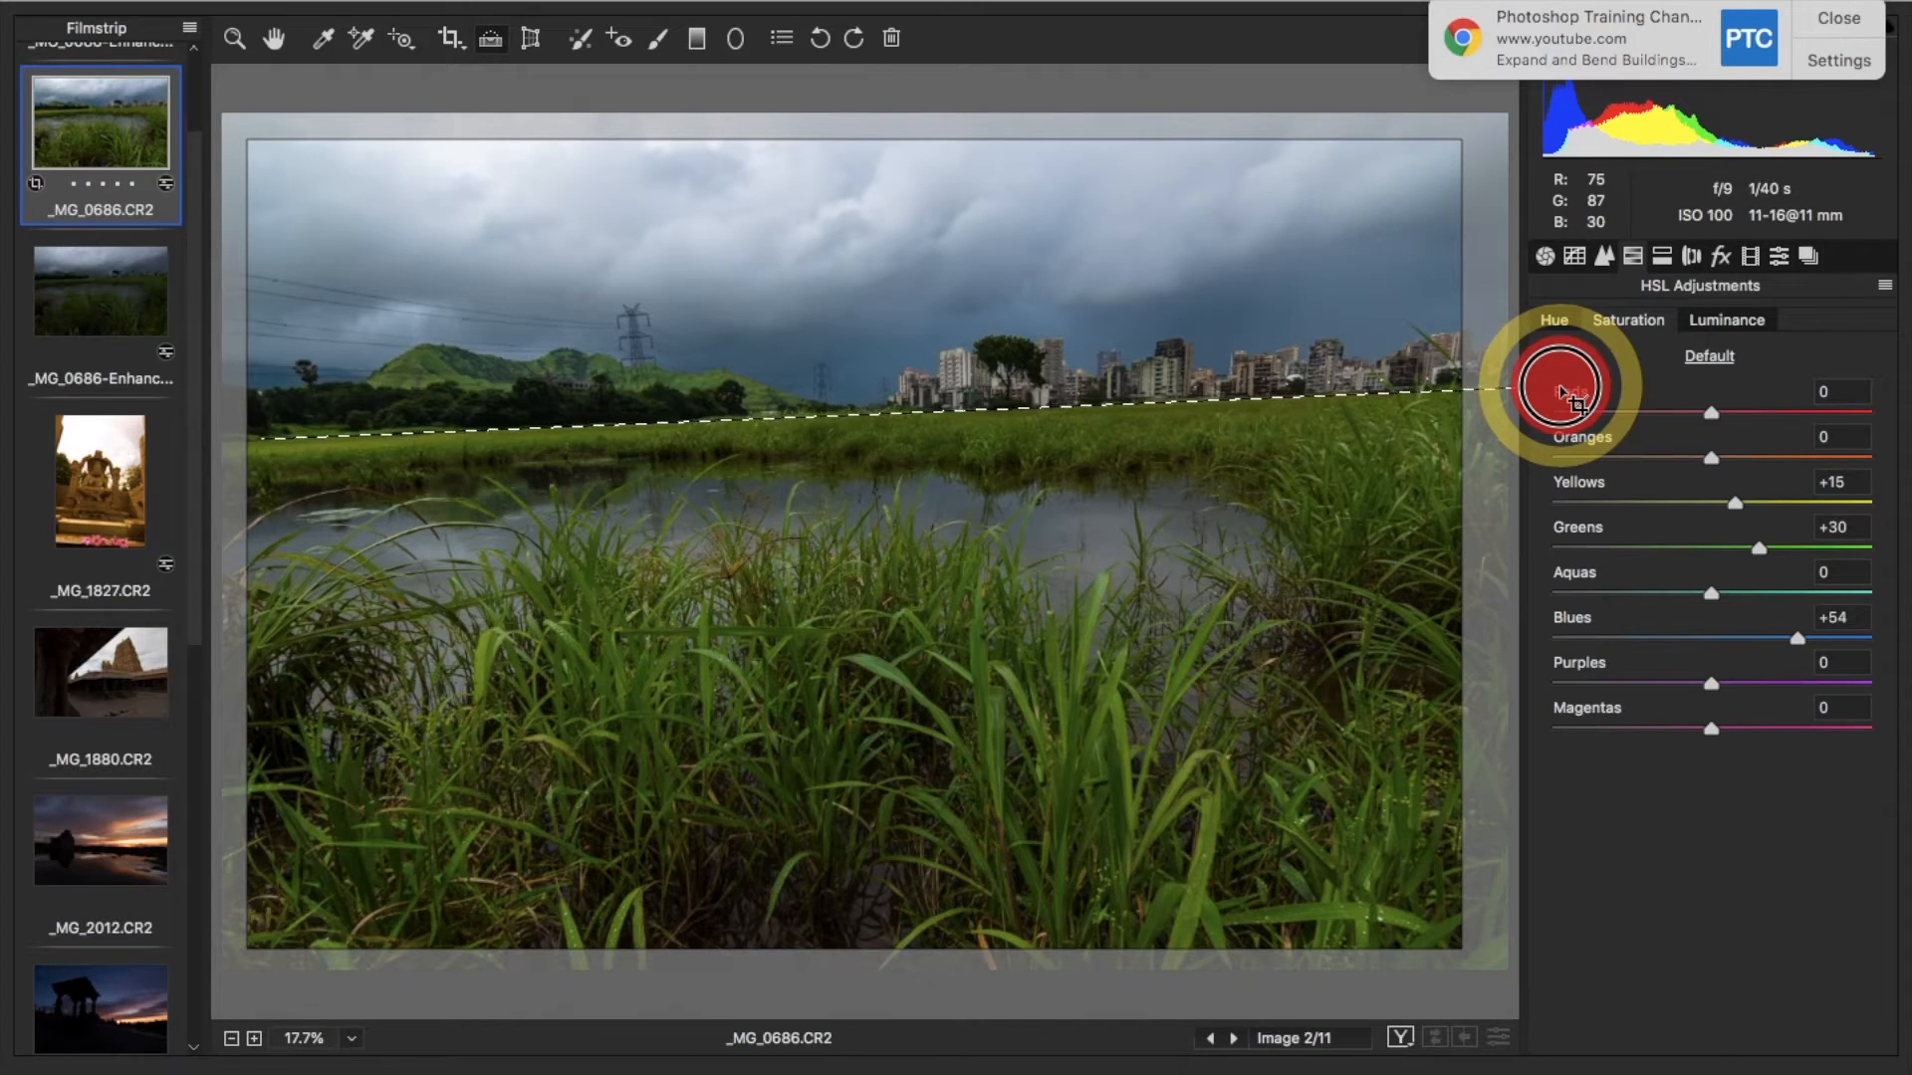
pyautogui.moveTo(1562, 390); pyautogui.dragTo(1561, 391)
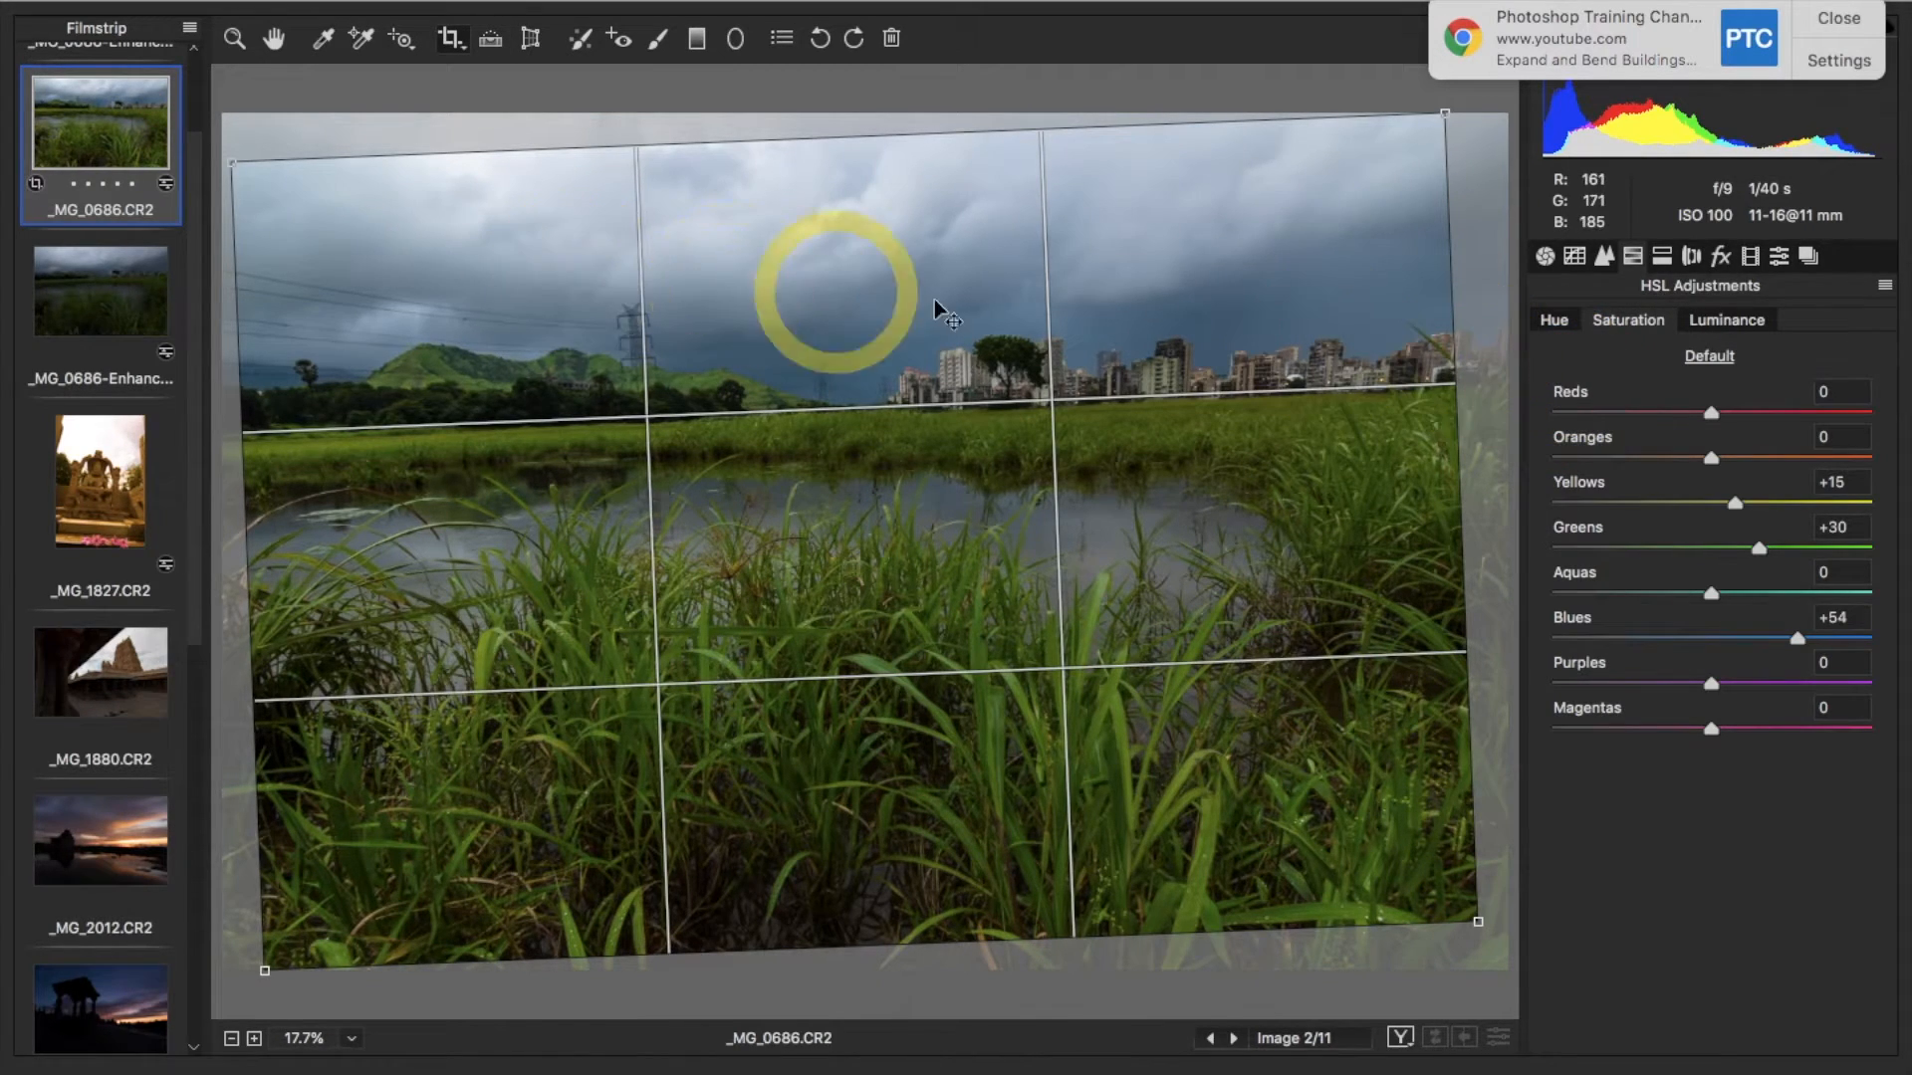
pyautogui.doubleClick(1067, 309)
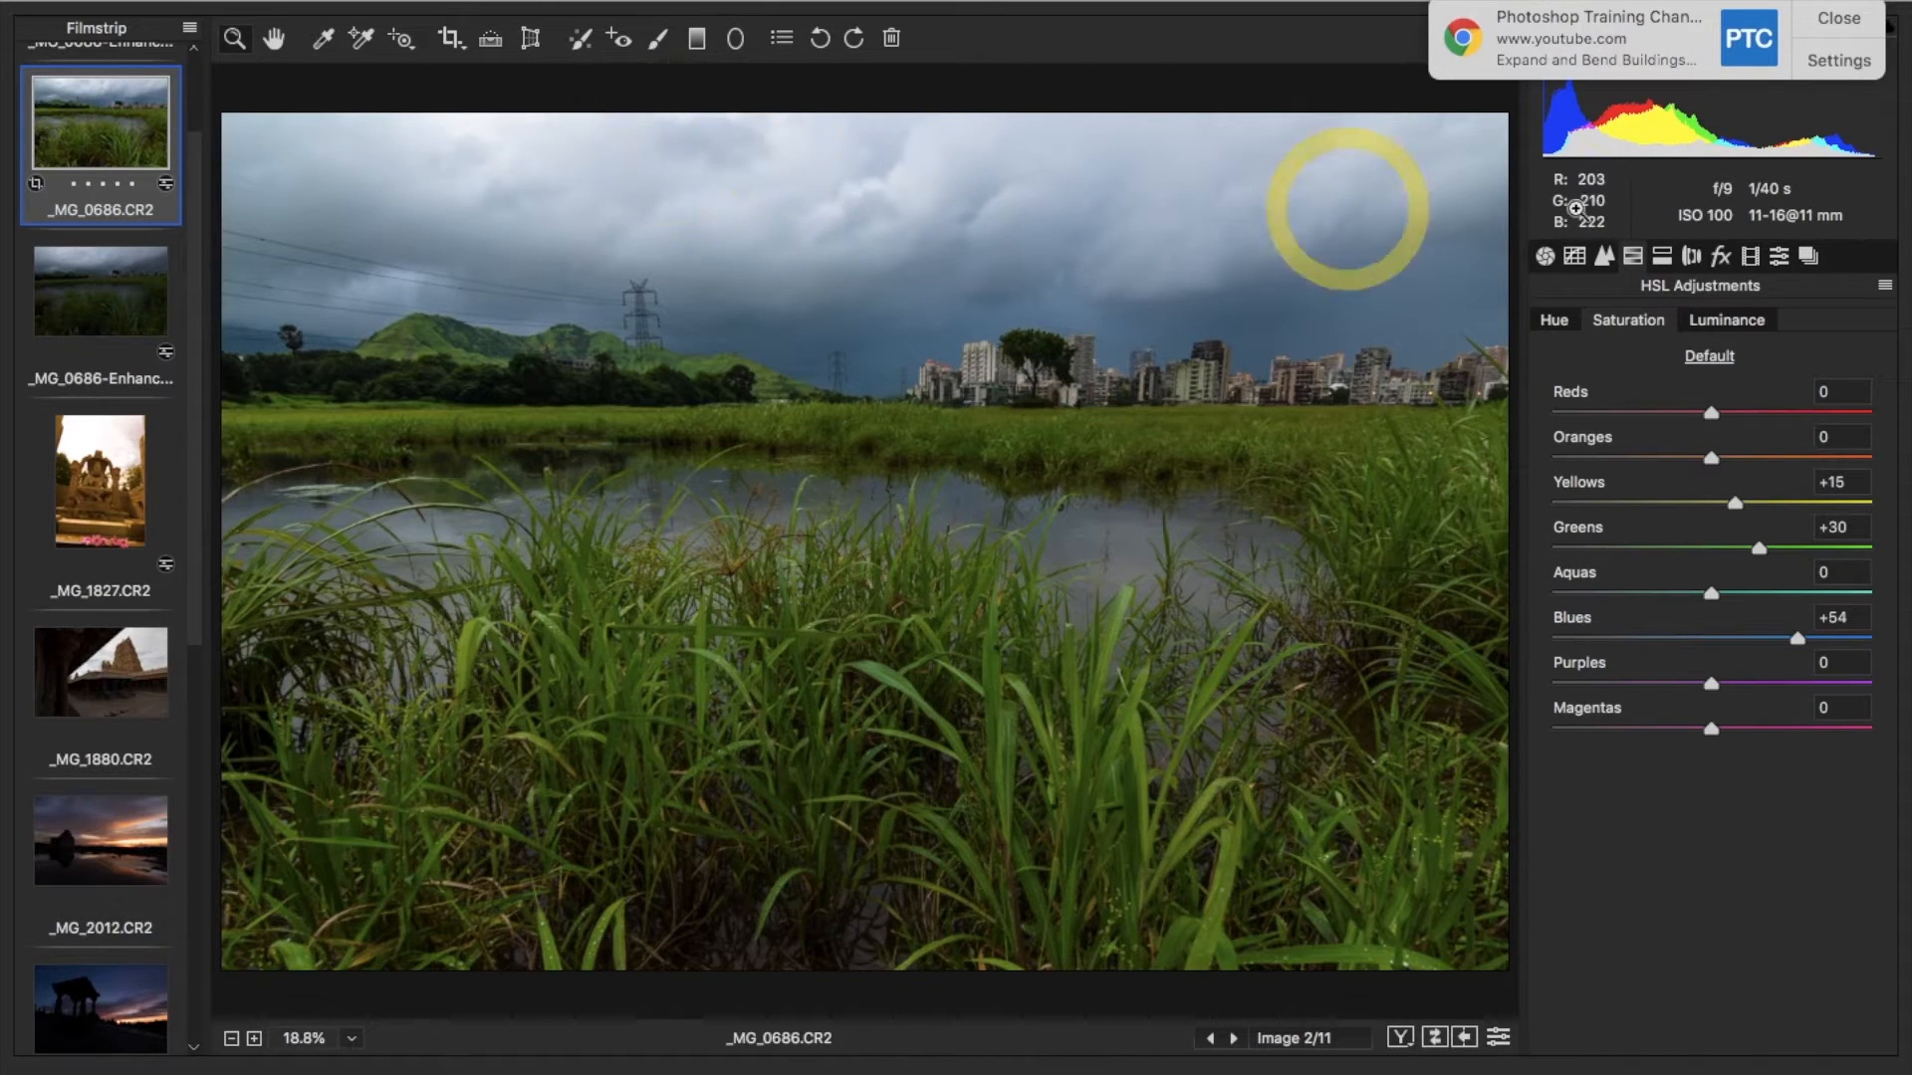
pyautogui.click(1837, 40)
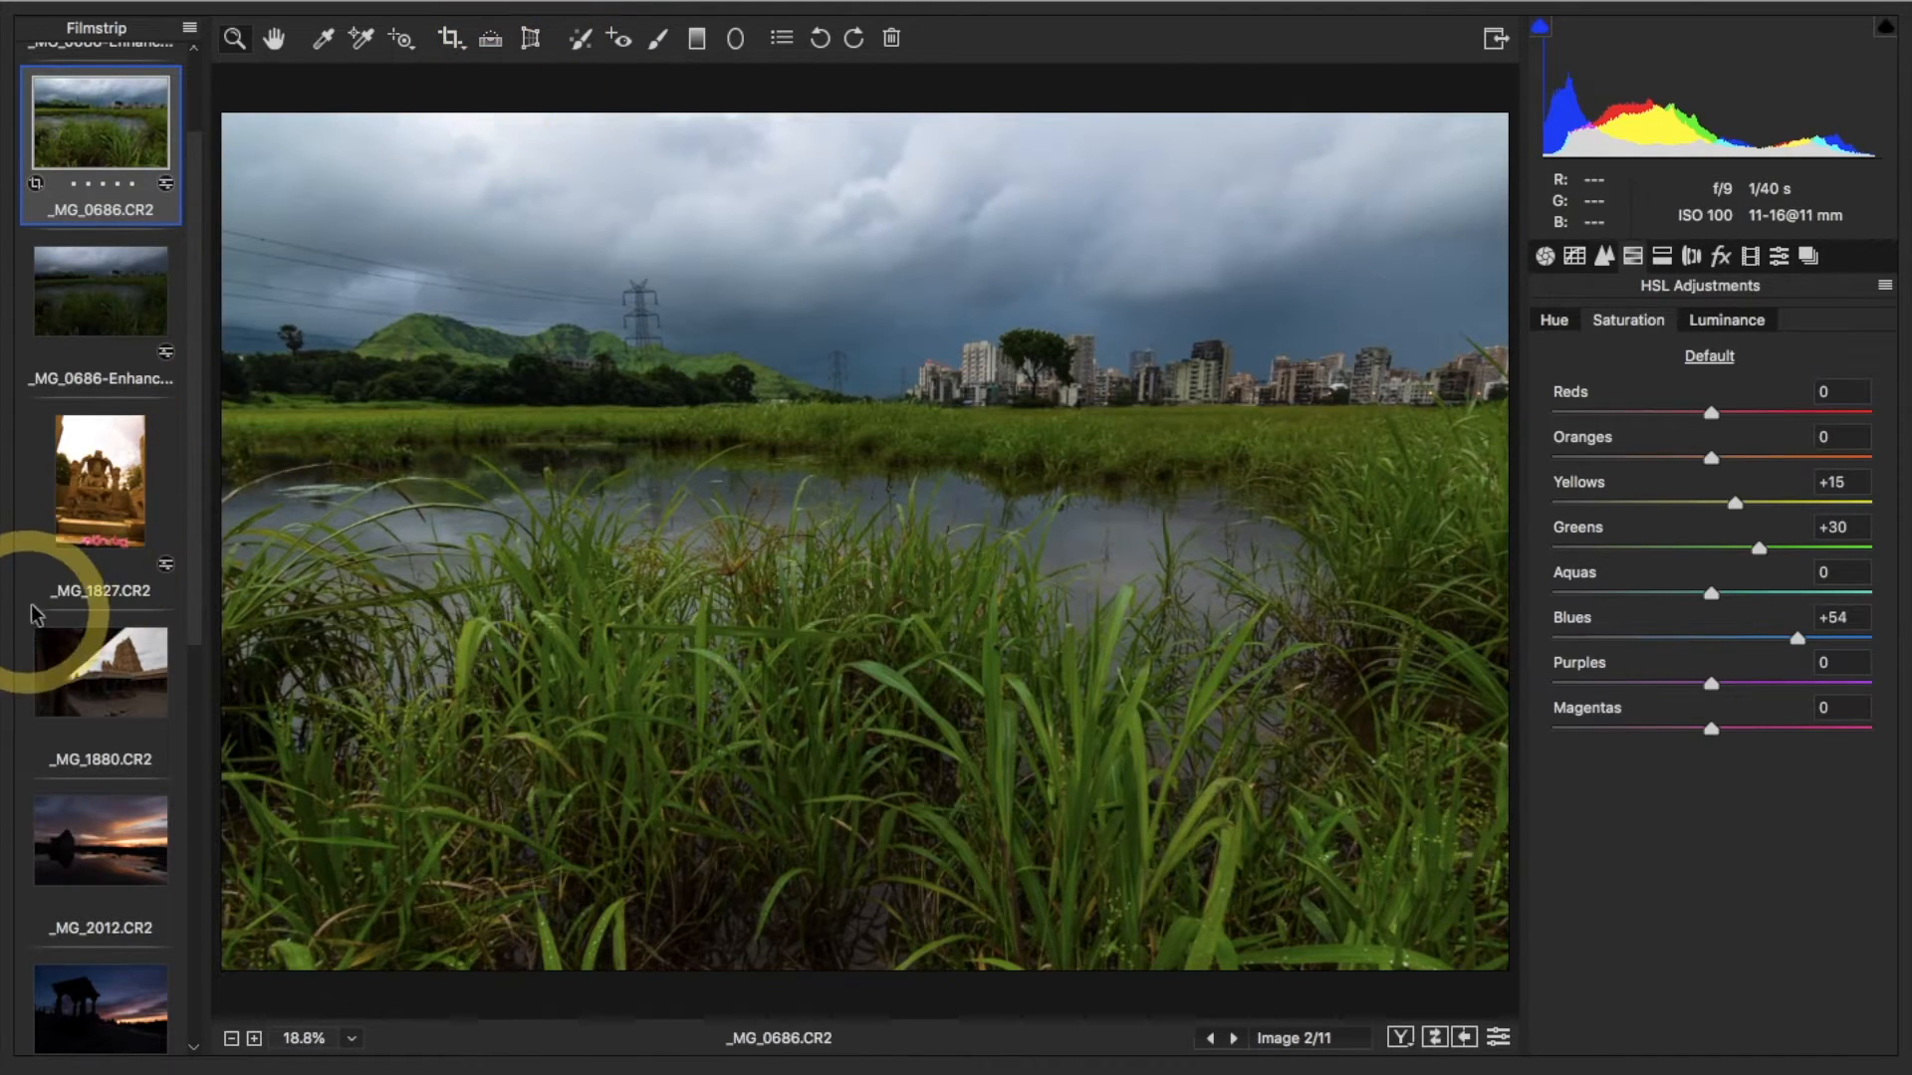
# Correct the perspective of the statue photo _MG_1827.CR2 with the automatic Upright transform
pyautogui.scroll(-1, 100, 518)
pyautogui.scroll(-1, 118, 645)
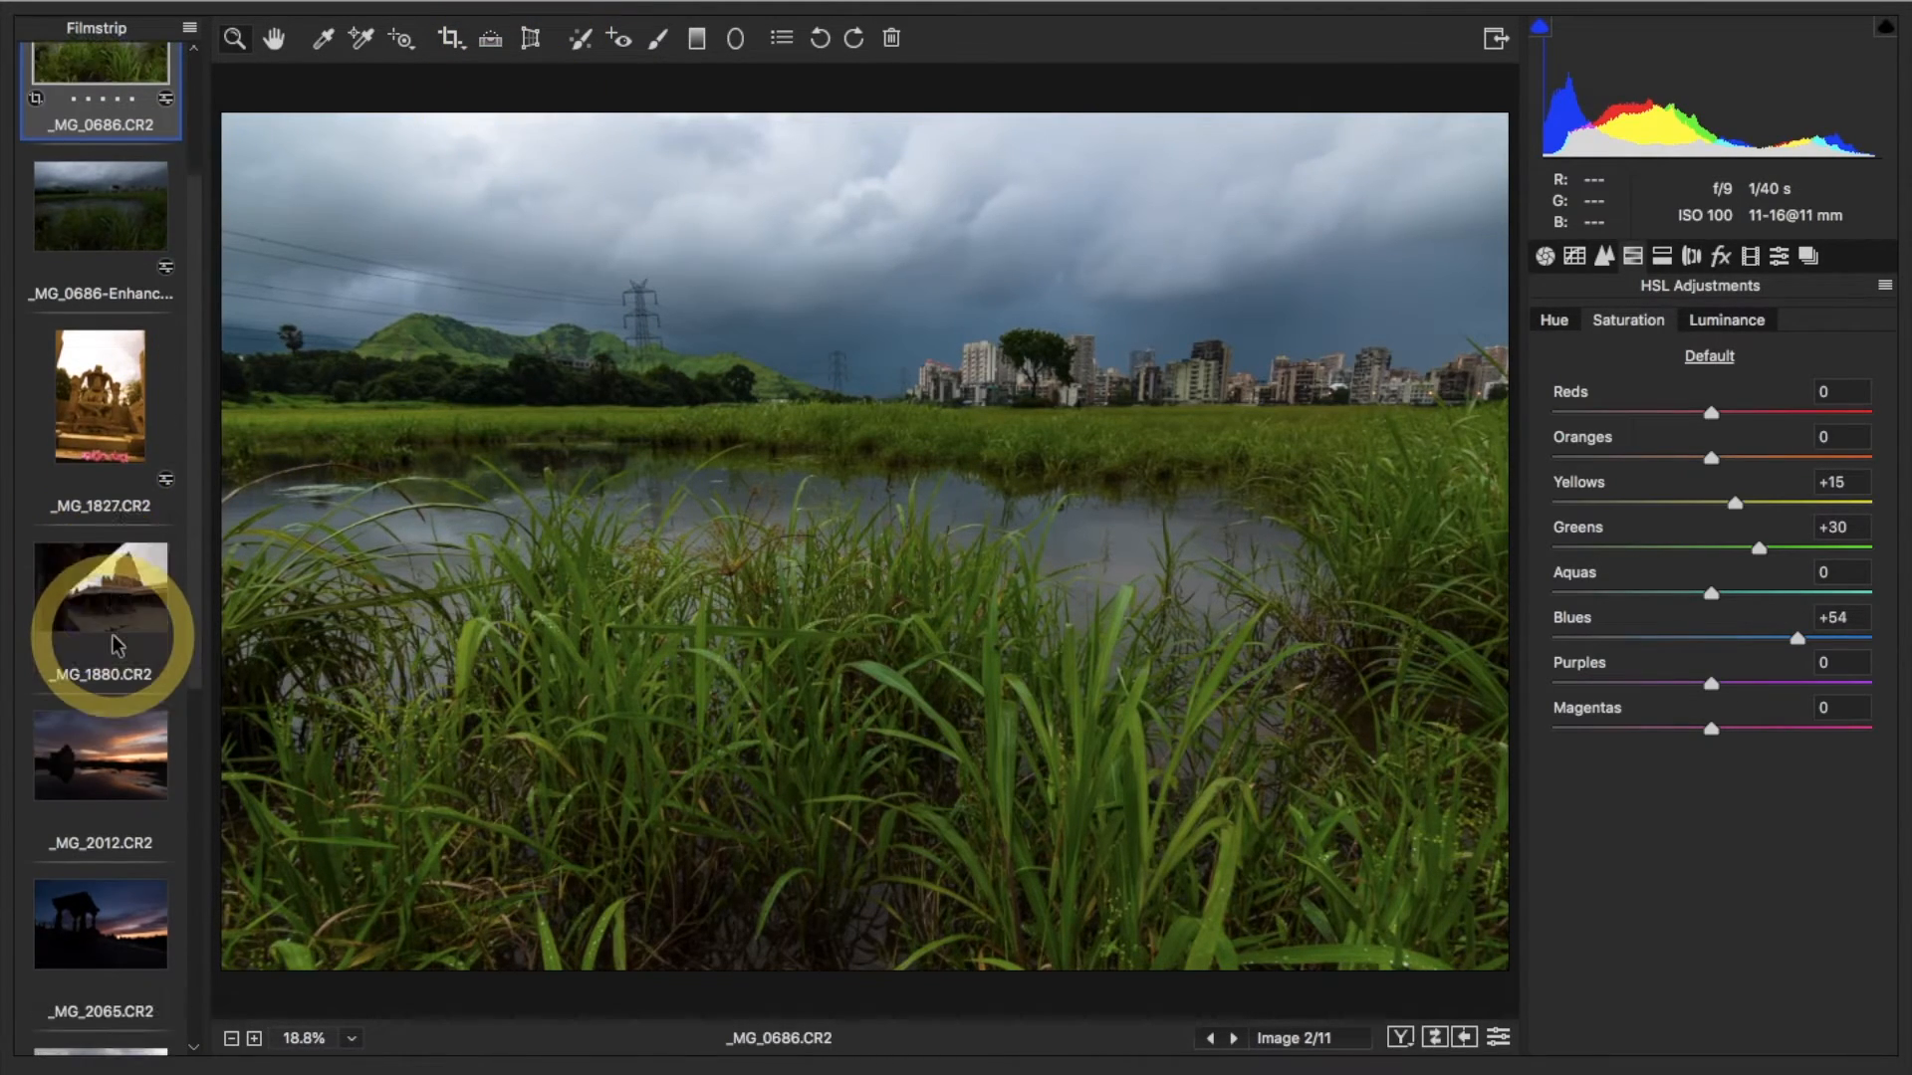
pyautogui.click(99, 408)
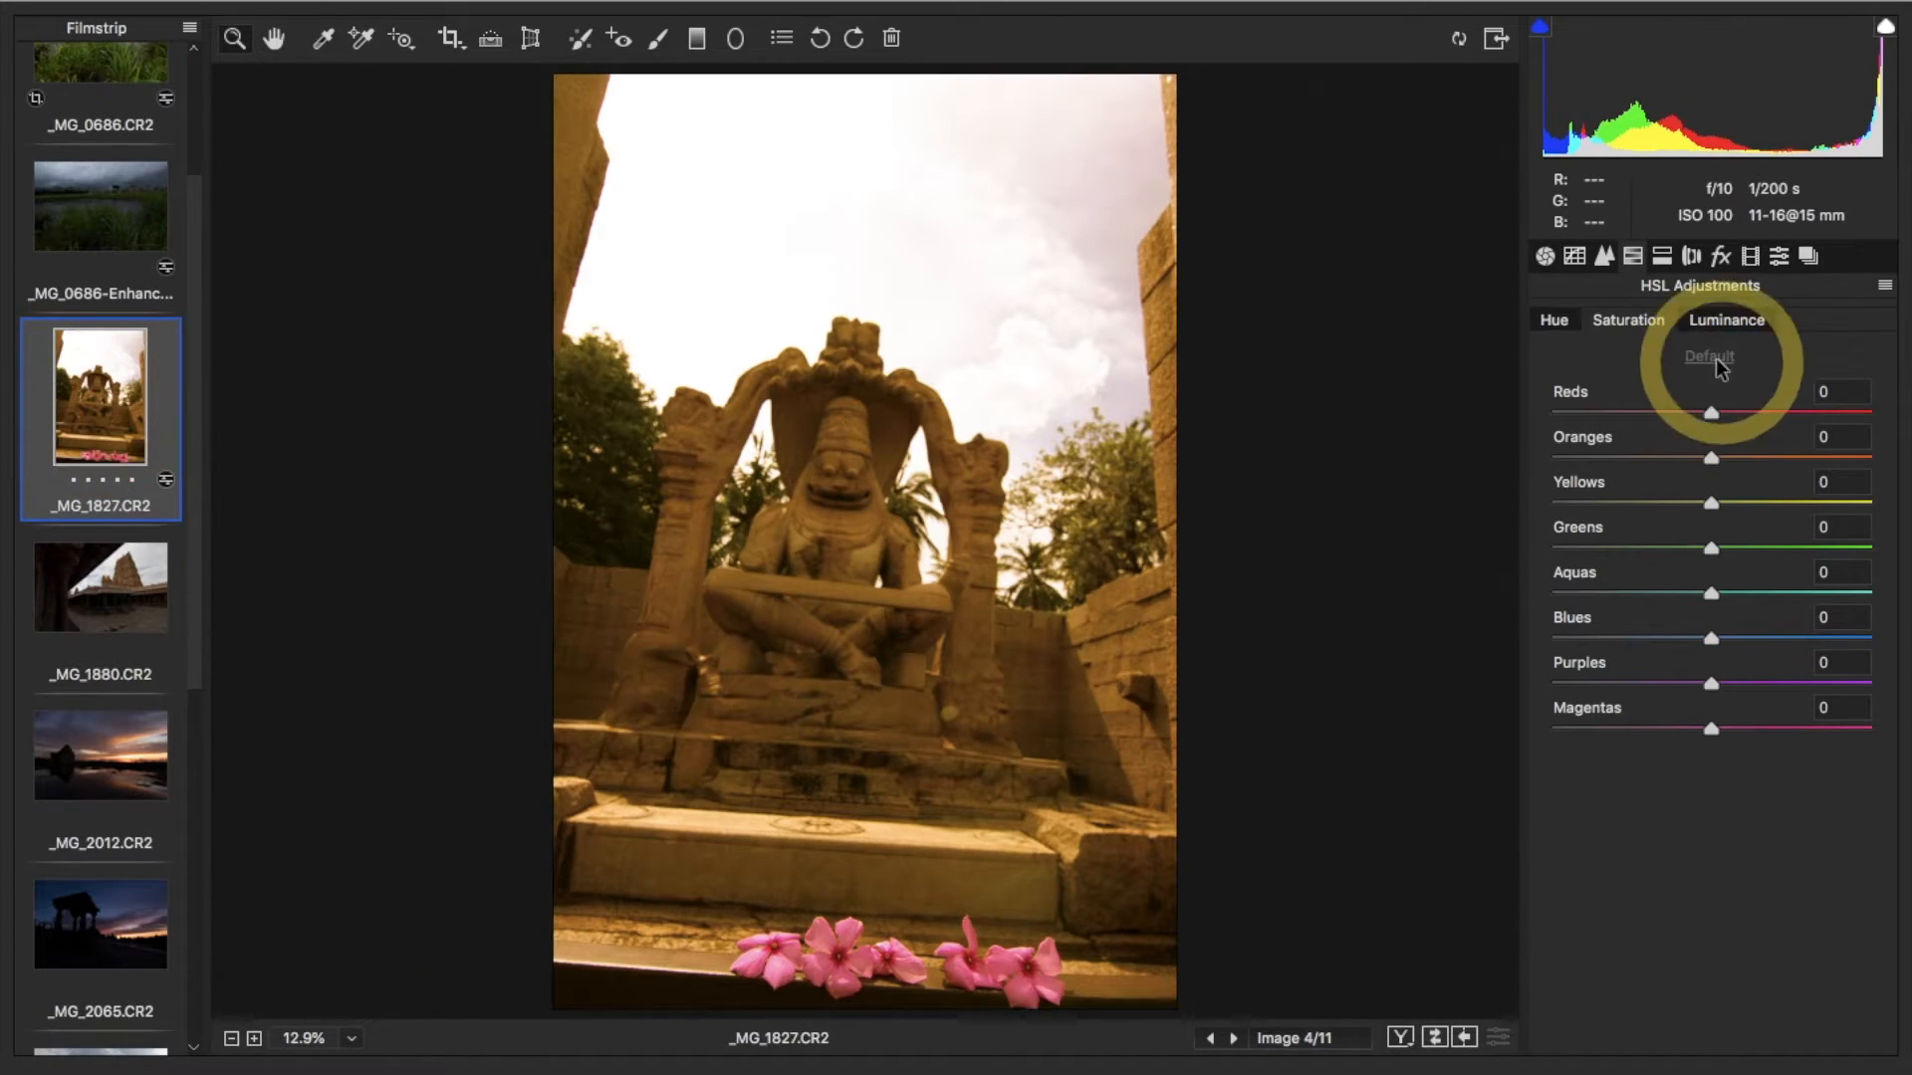
pyautogui.click(530, 40)
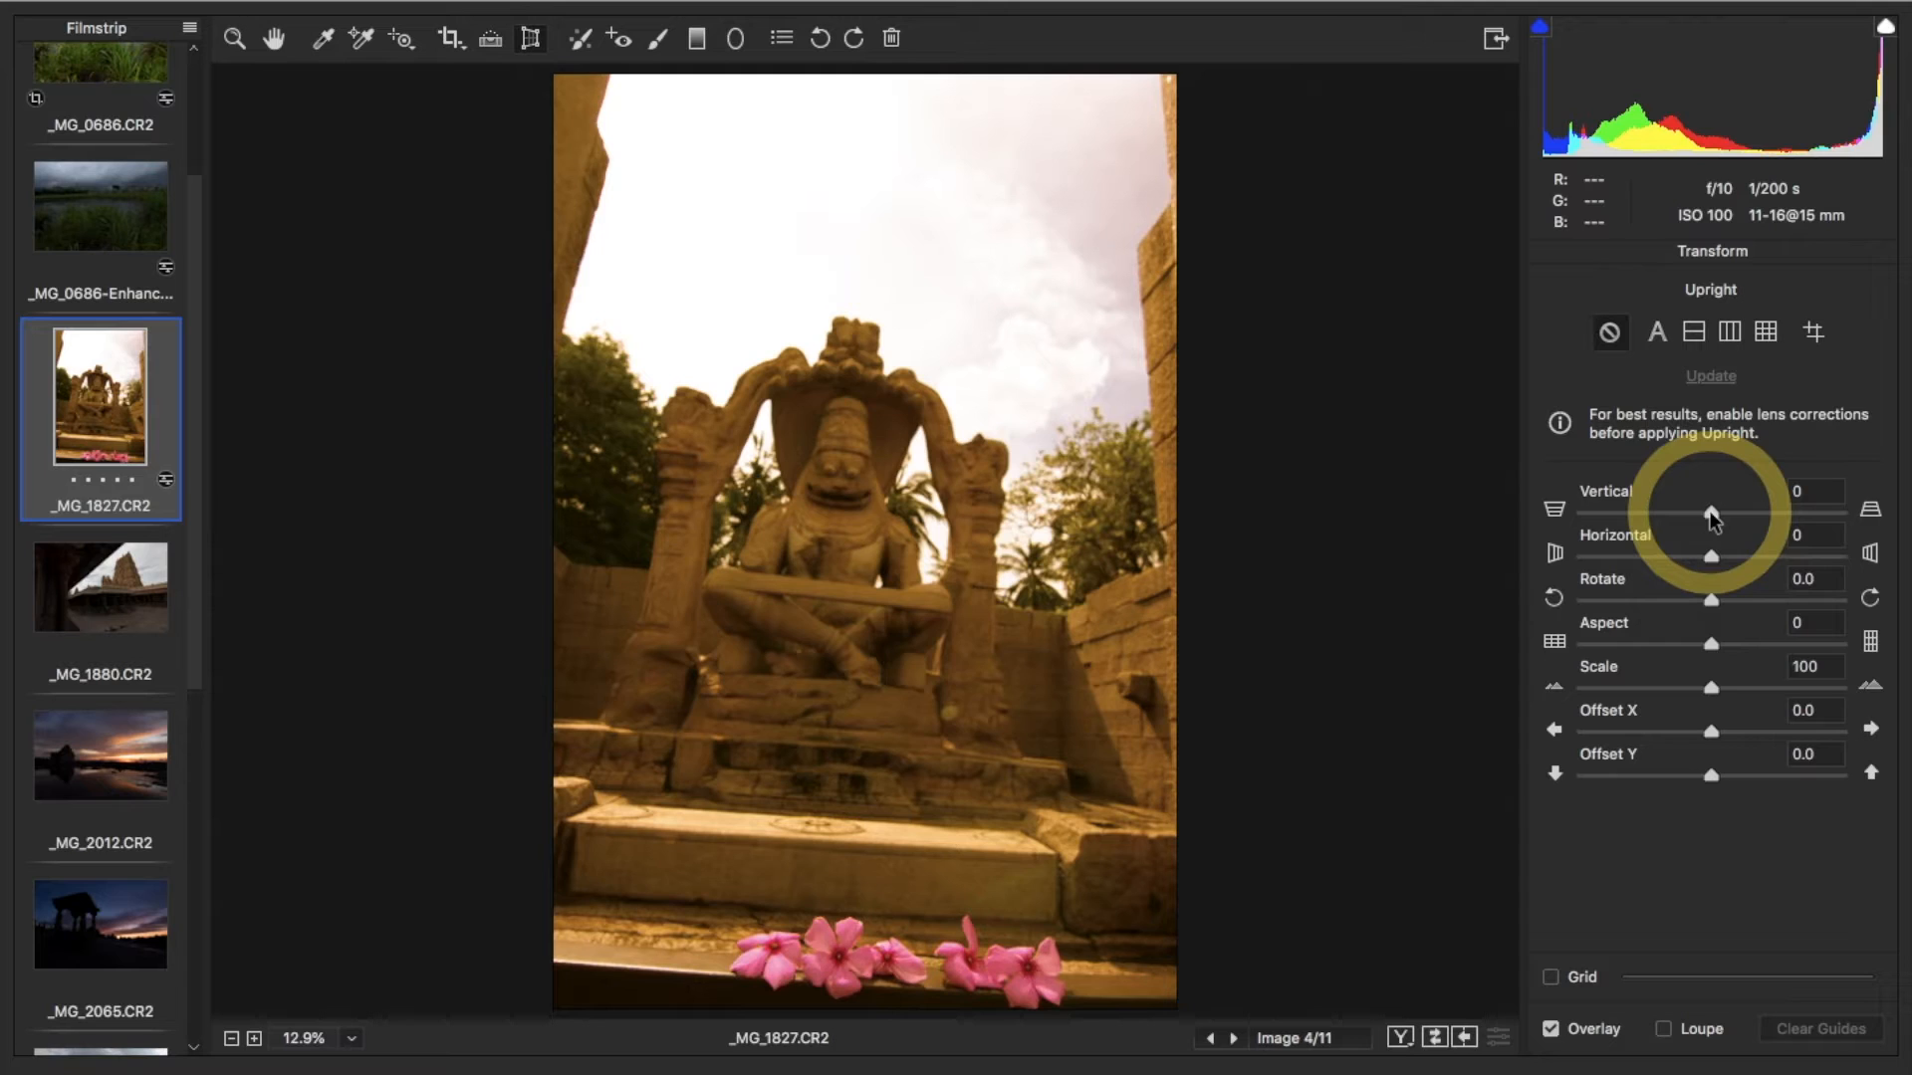
pyautogui.click(1656, 332)
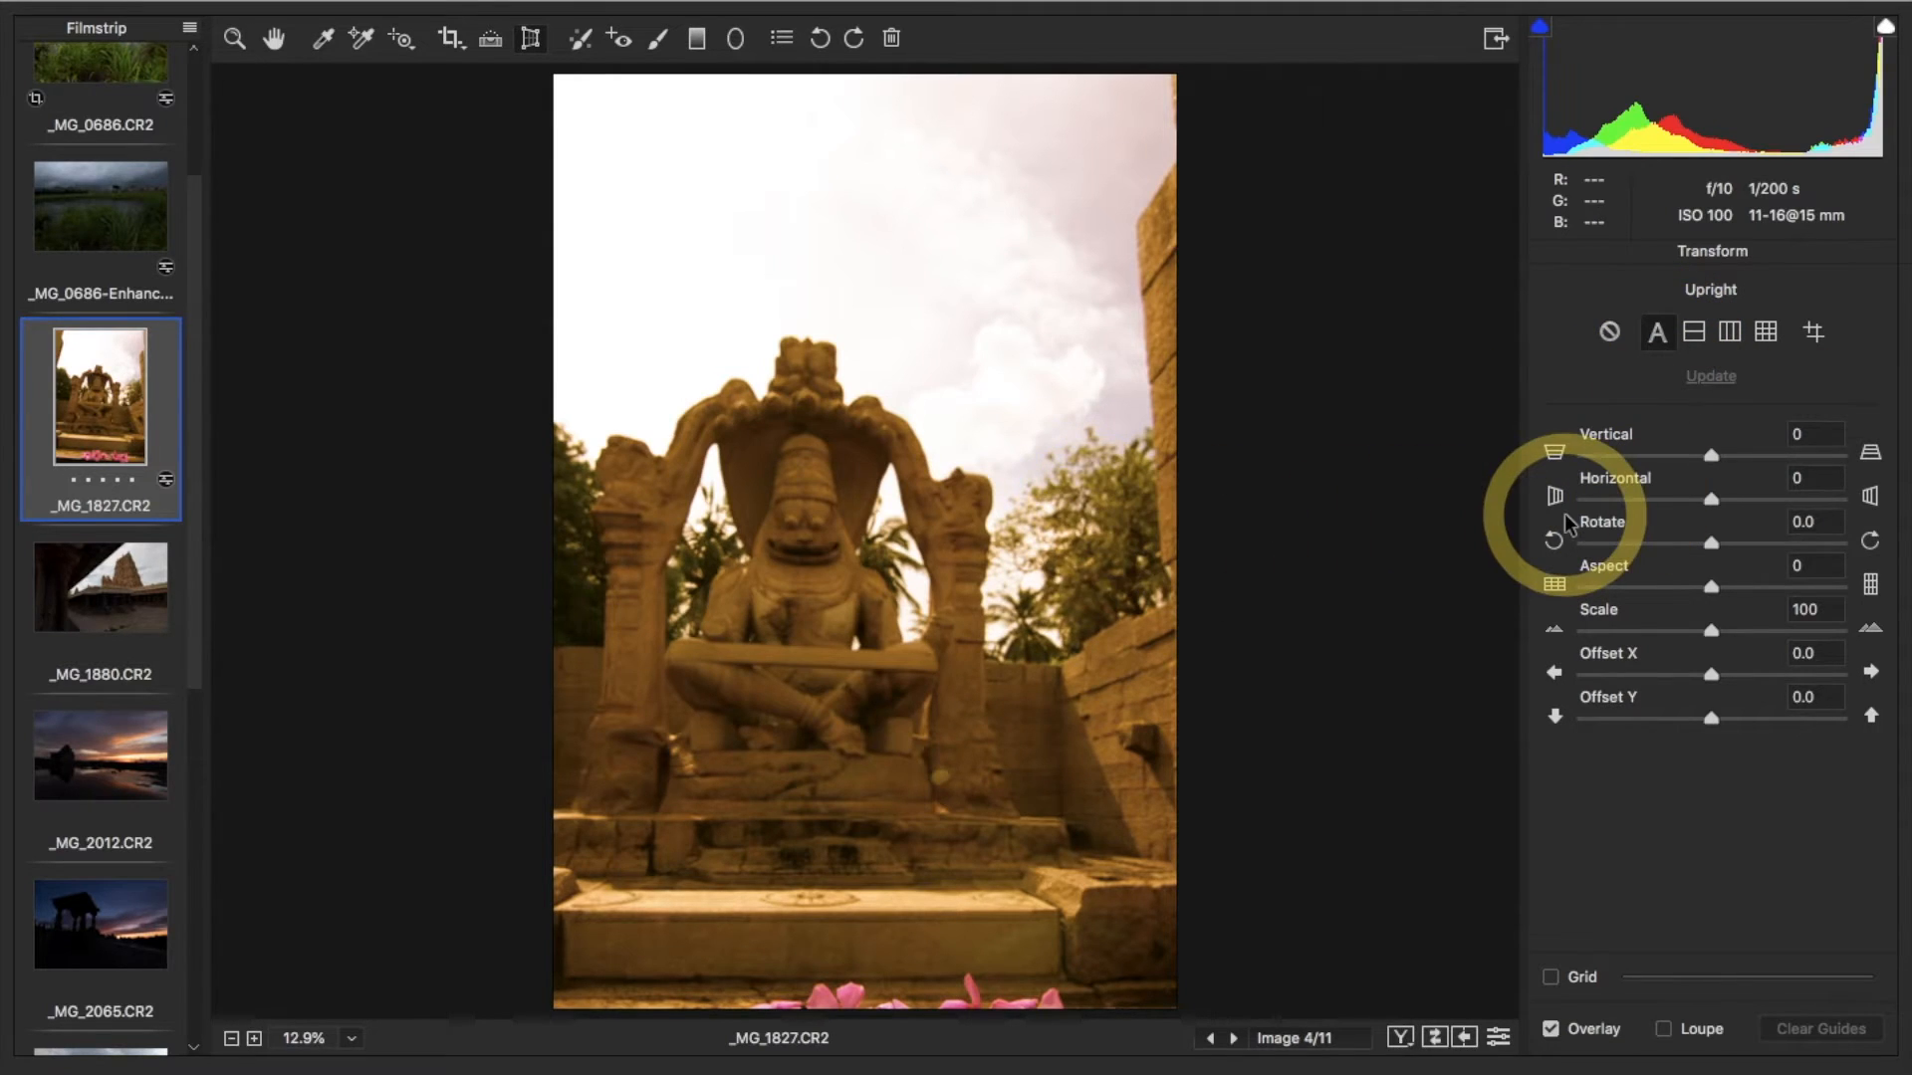
# Check _MG_0686.CR2 for blemishes with the Spot Removal tool's Visualize Spots view, and turn that view off again
pyautogui.click(582, 40)
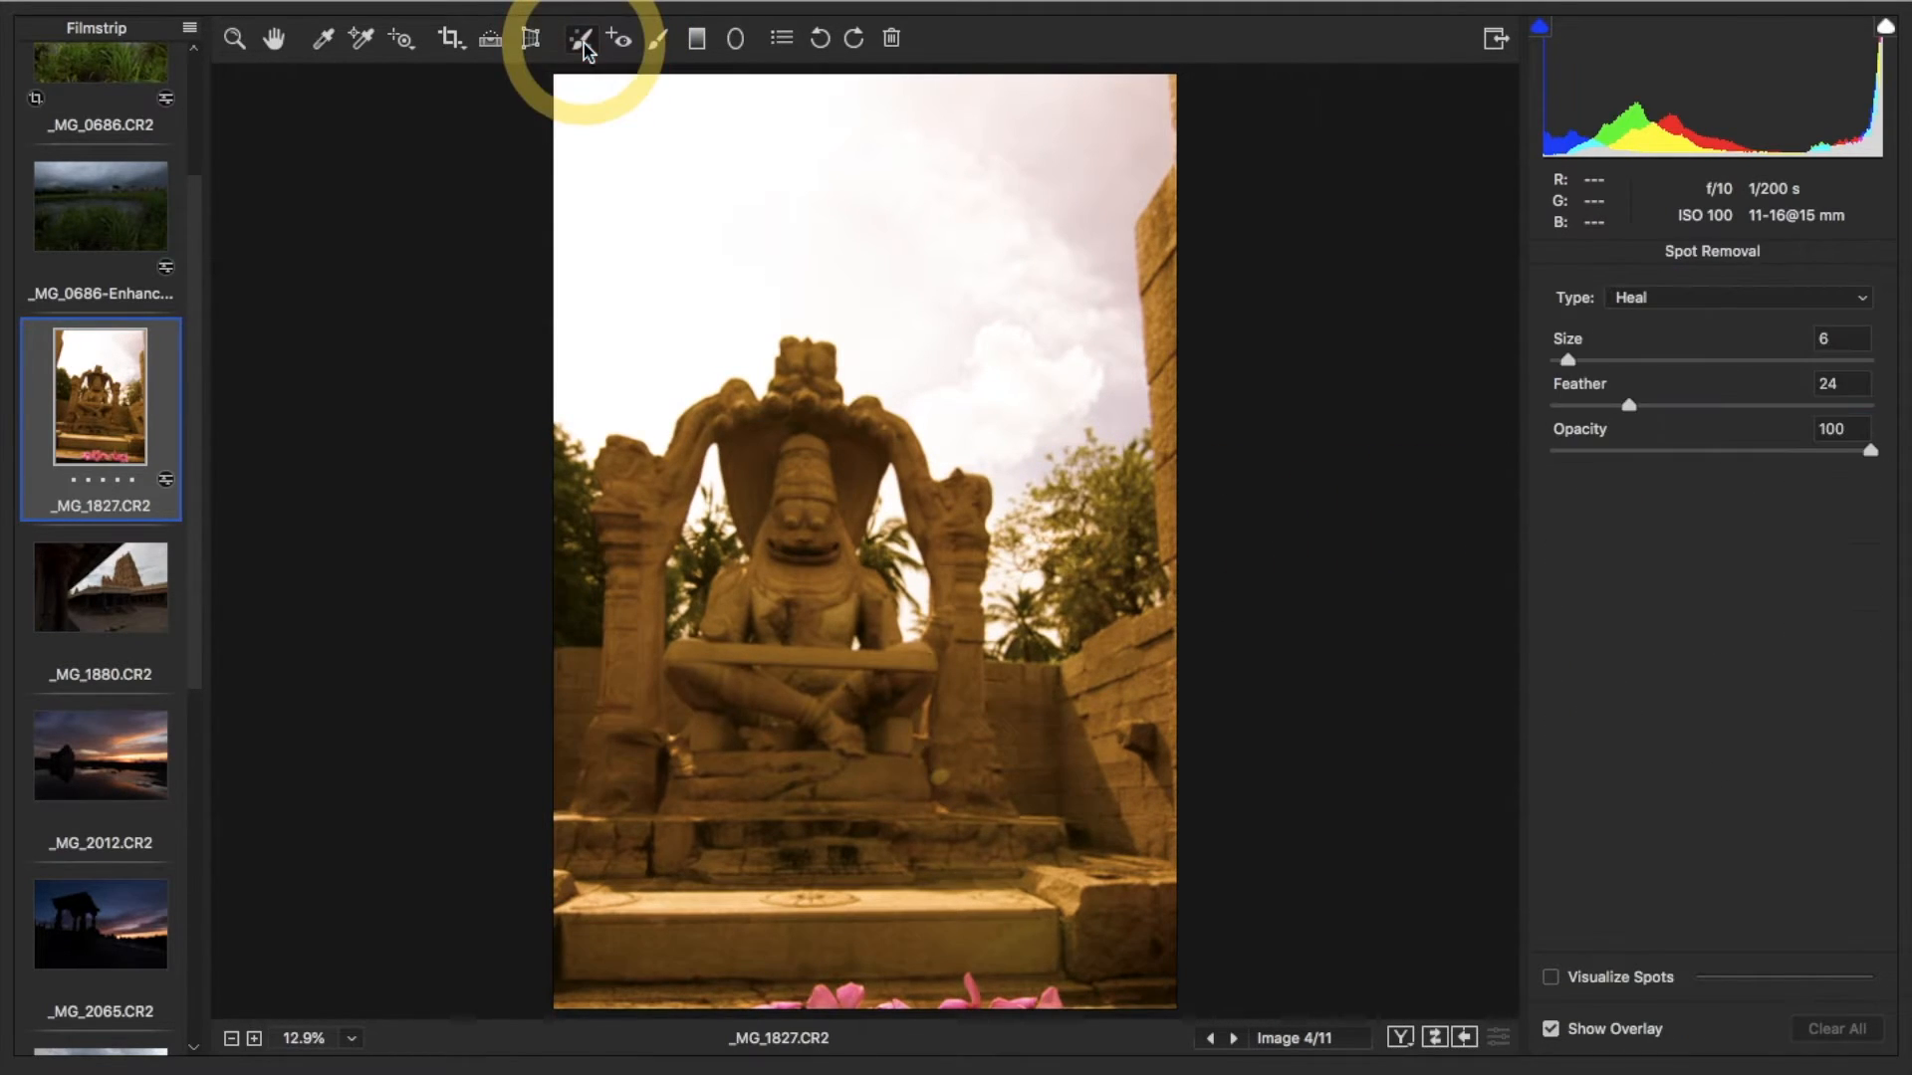
pyautogui.scroll(3, 169, 320)
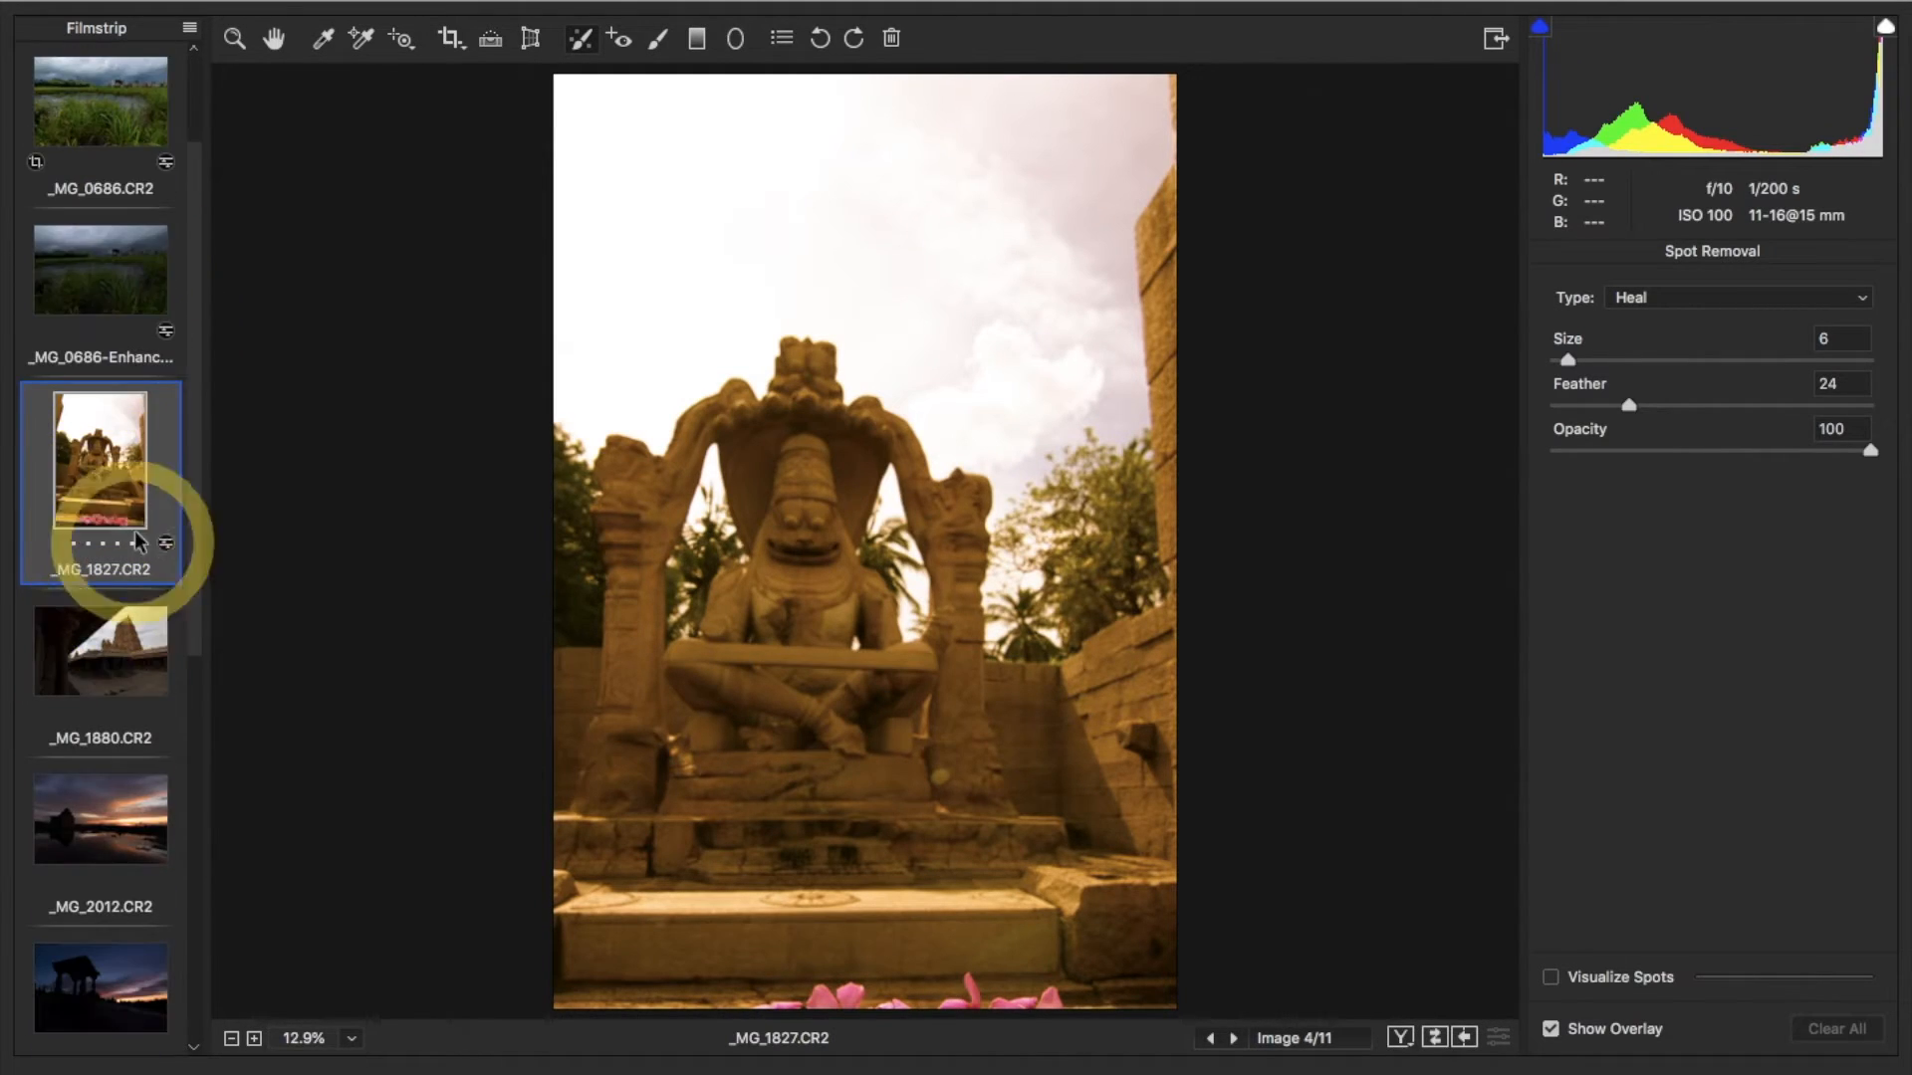
pyautogui.click(116, 269)
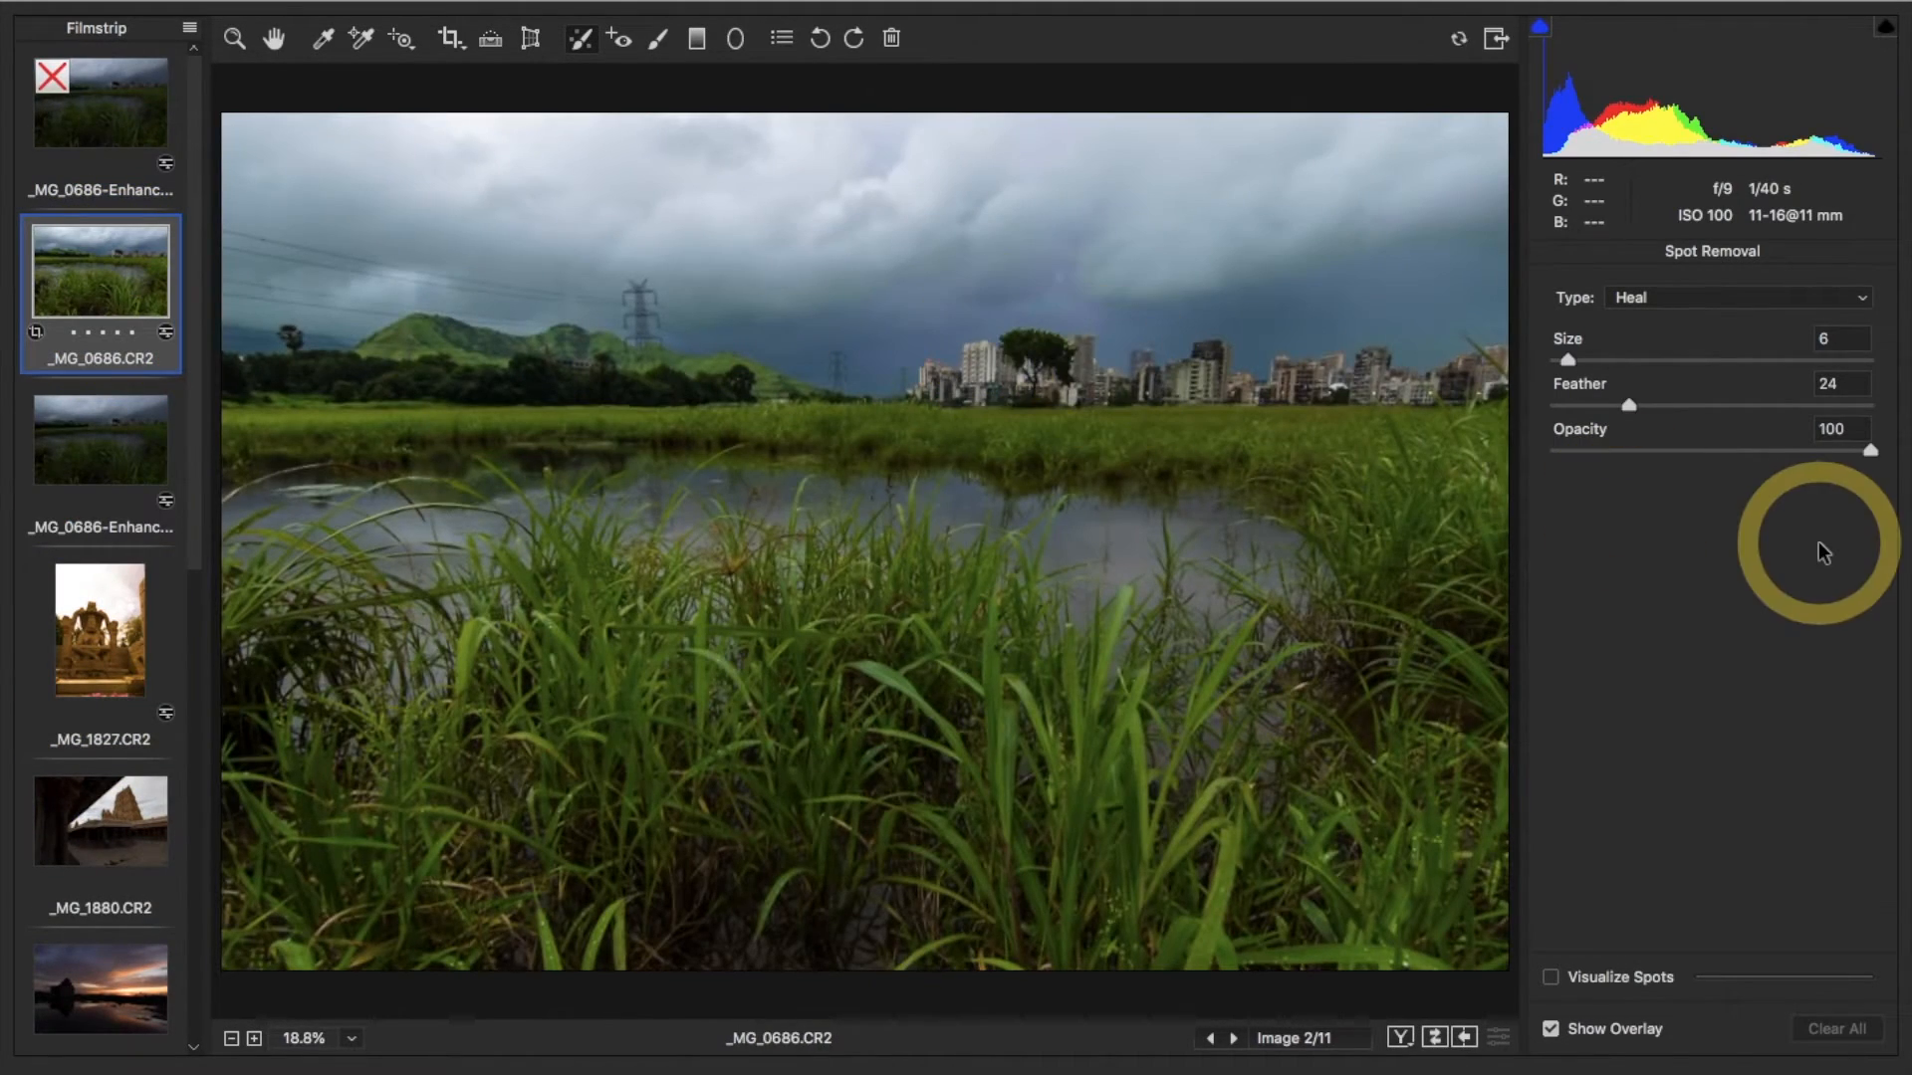
pyautogui.click(1550, 981)
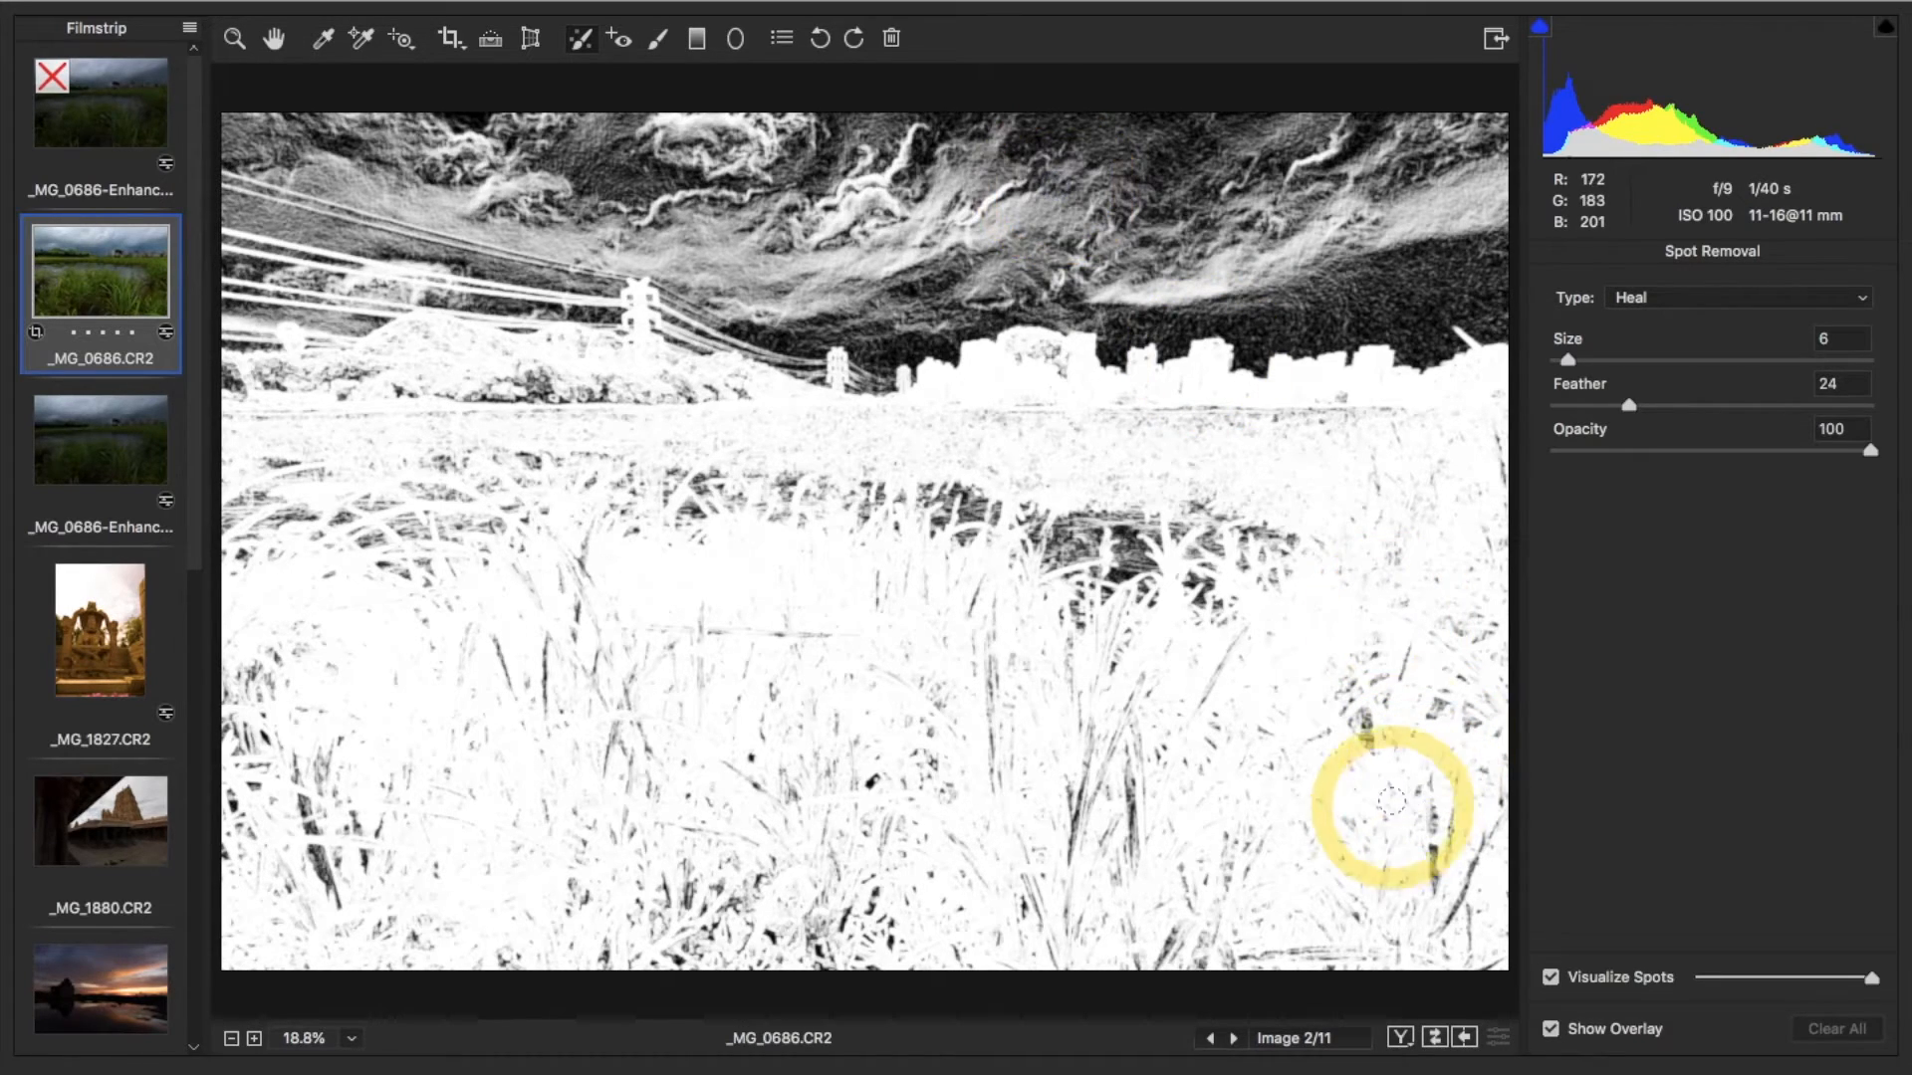
pyautogui.click(1550, 977)
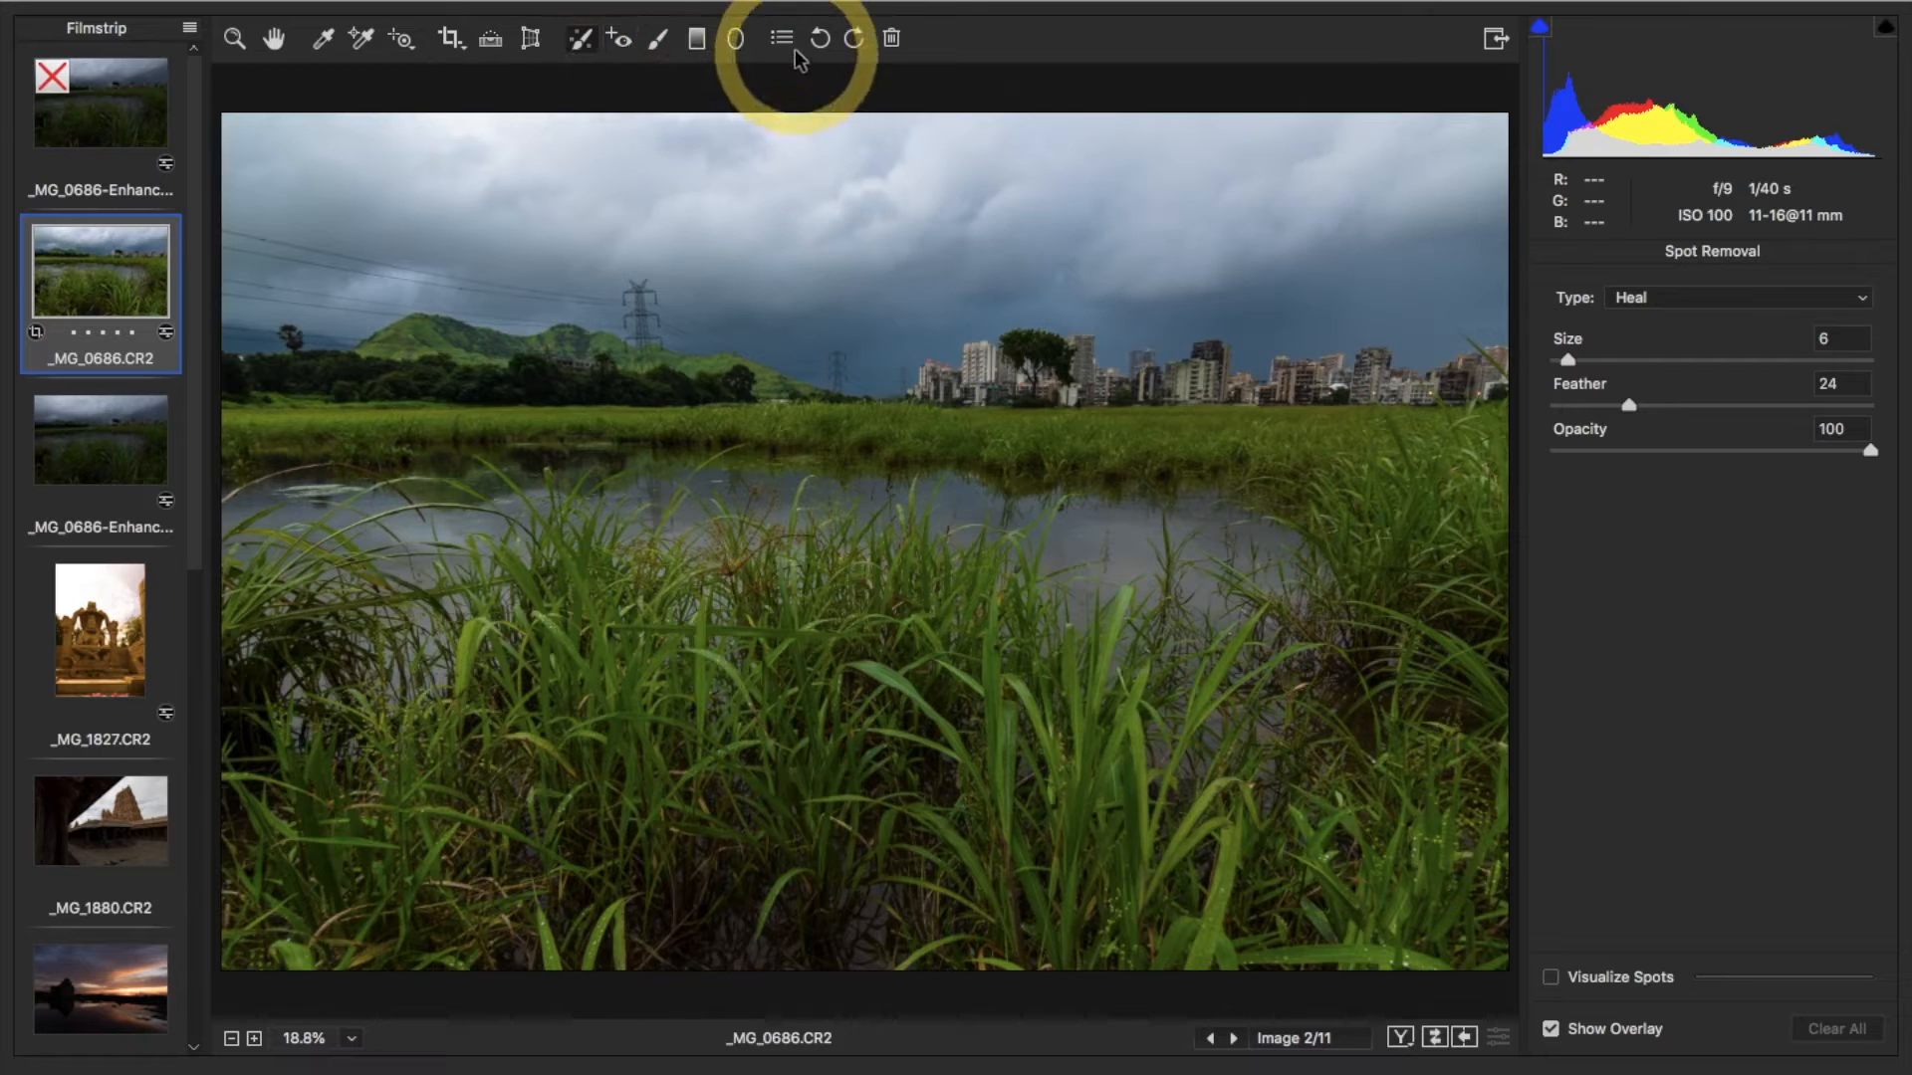
# Paint an Adjustment Brush mask across the whole sky of the landscape photo, using a smaller brush and exposure +0.70
pyautogui.click(656, 42)
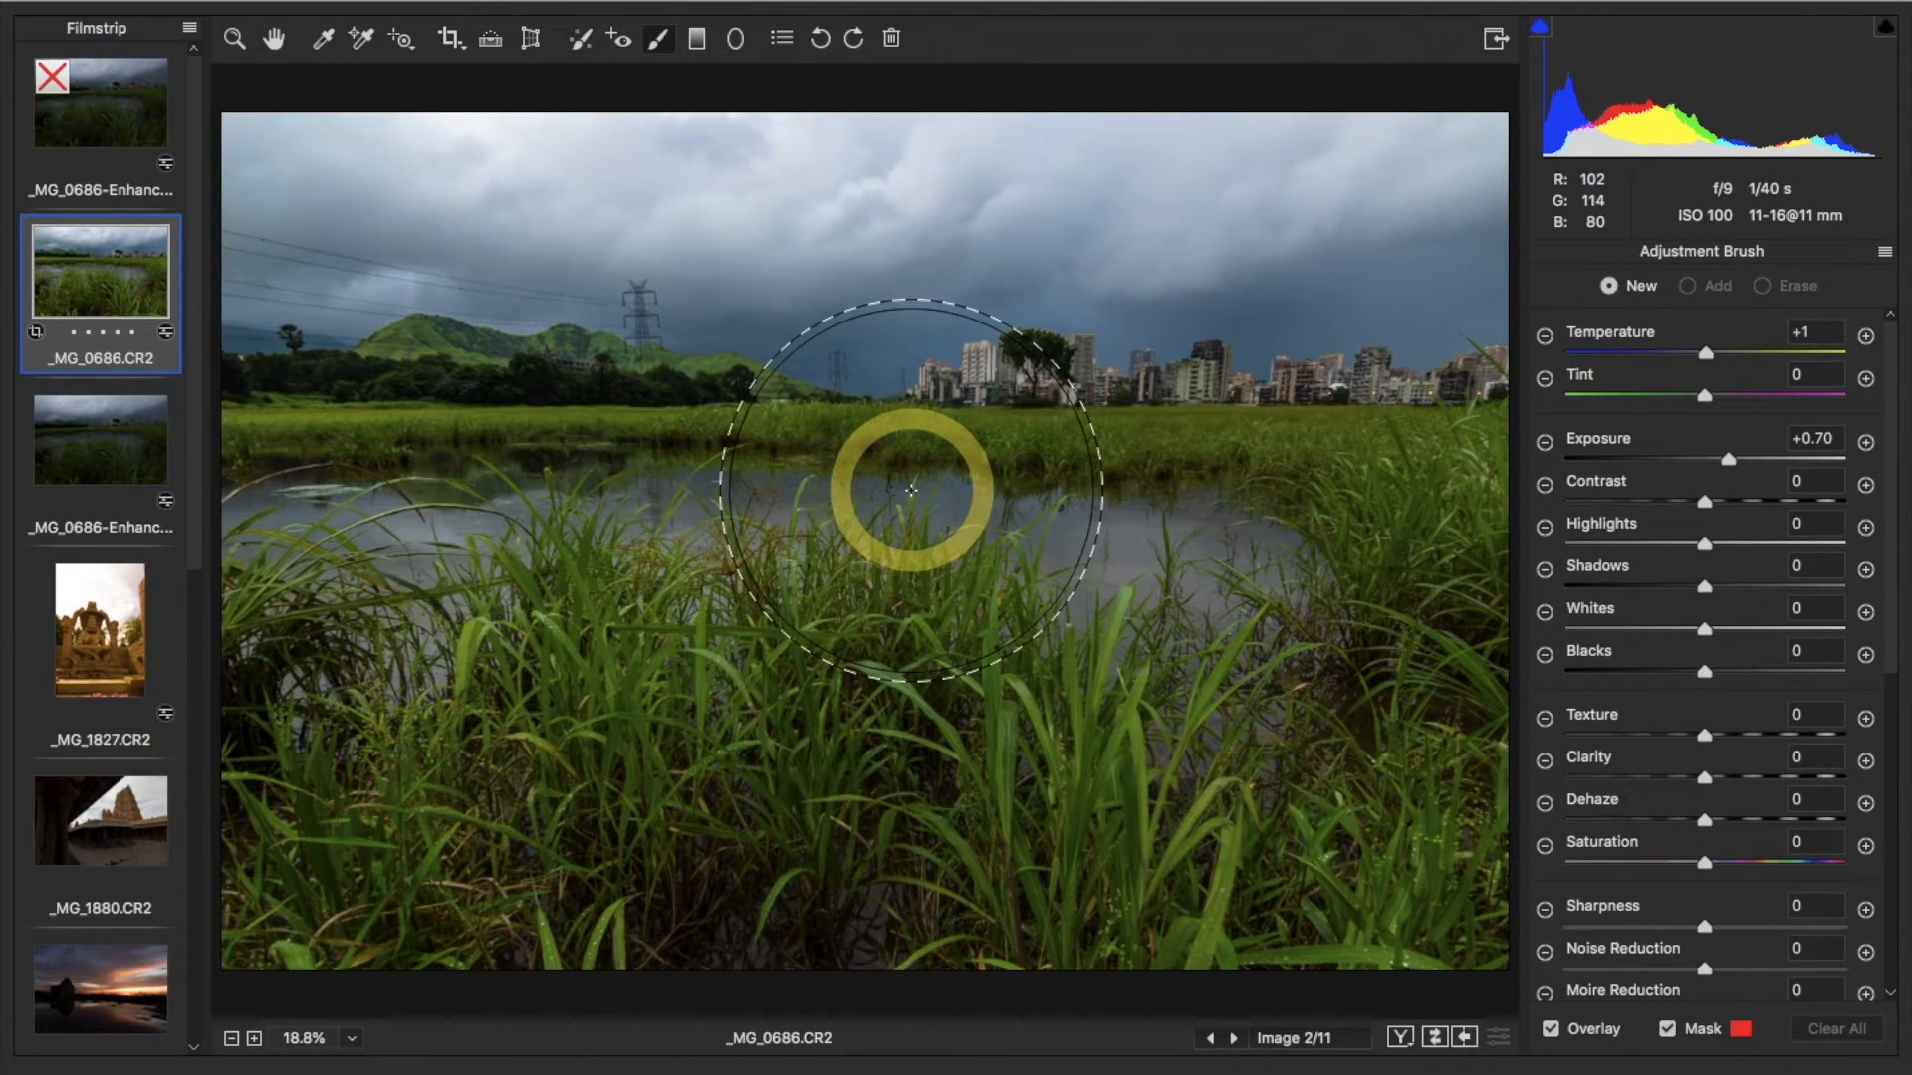
pyautogui.press('[')
pyautogui.press('[')
pyautogui.press('[')
pyautogui.press('[')
pyautogui.press('[')
pyautogui.press('[')
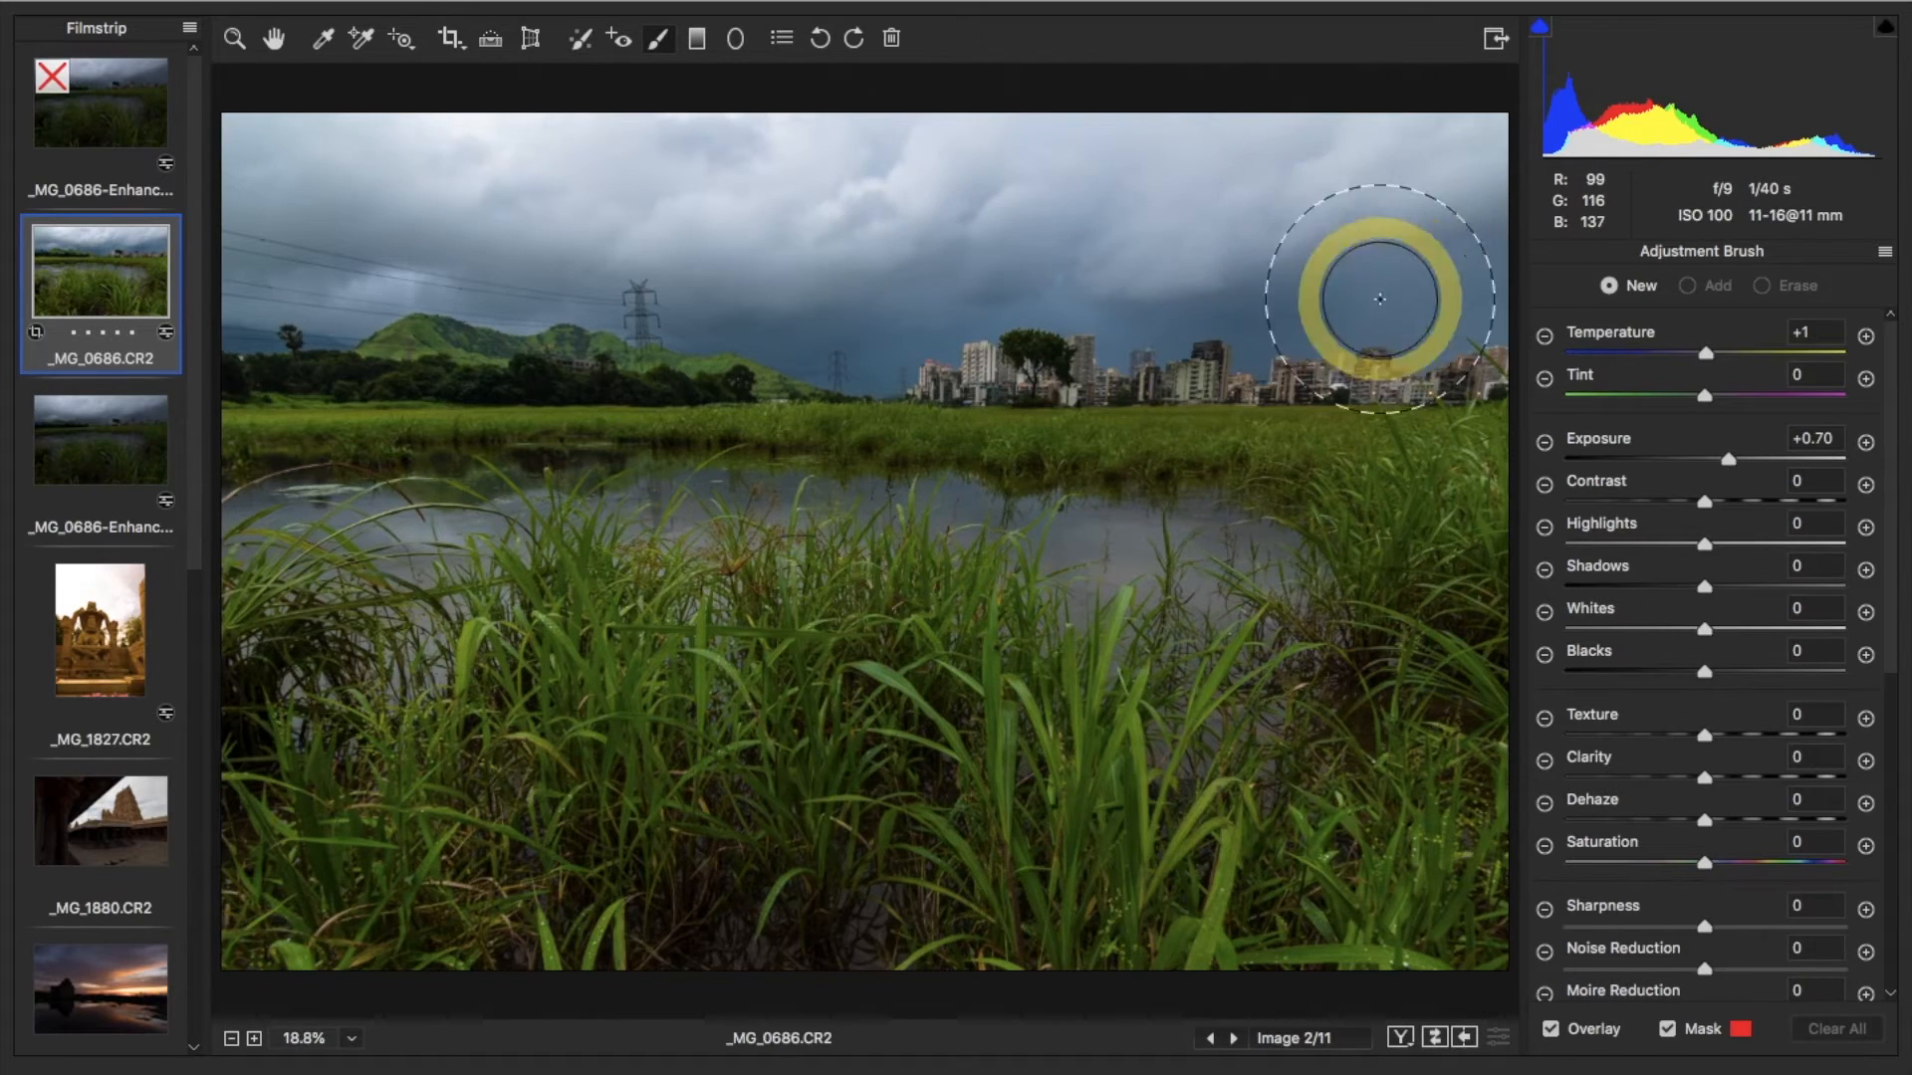
pyautogui.click(654, 42)
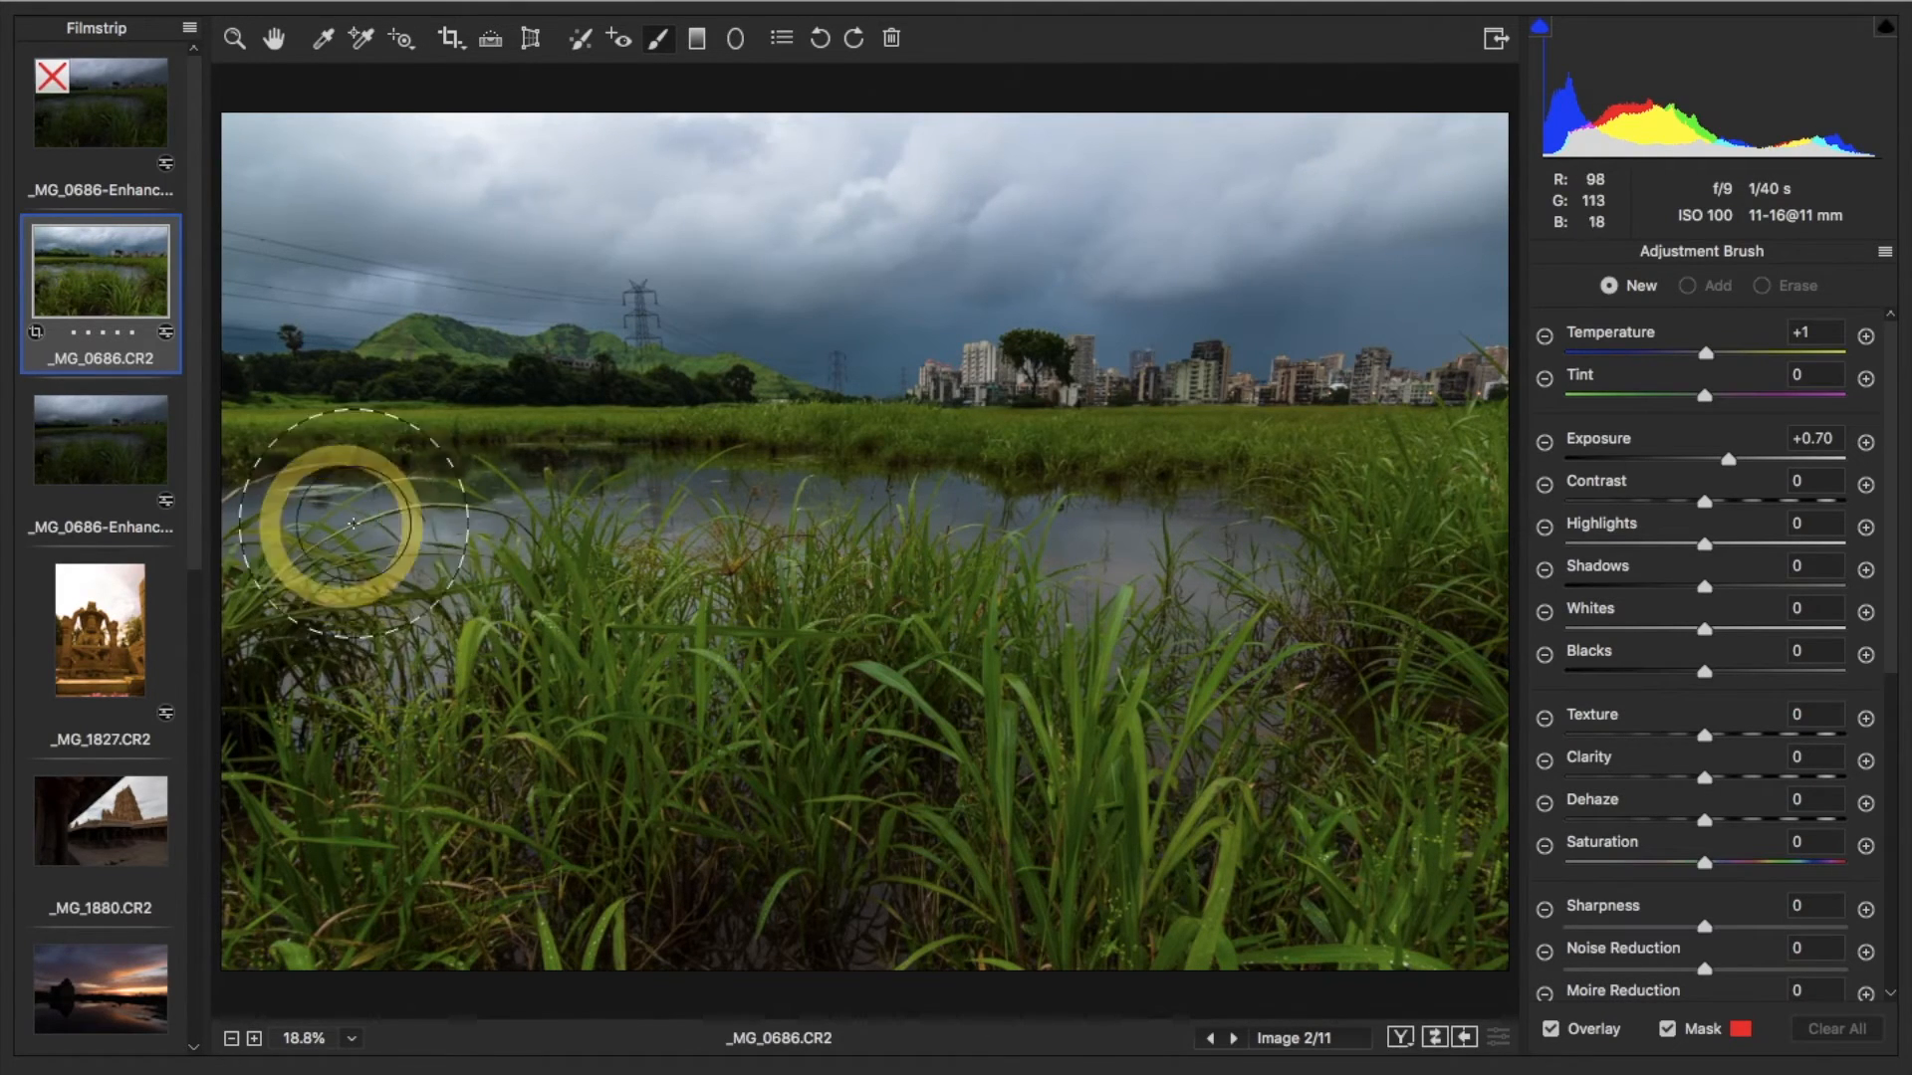
pyautogui.moveTo(289, 214); pyautogui.dragTo(1451, 243)
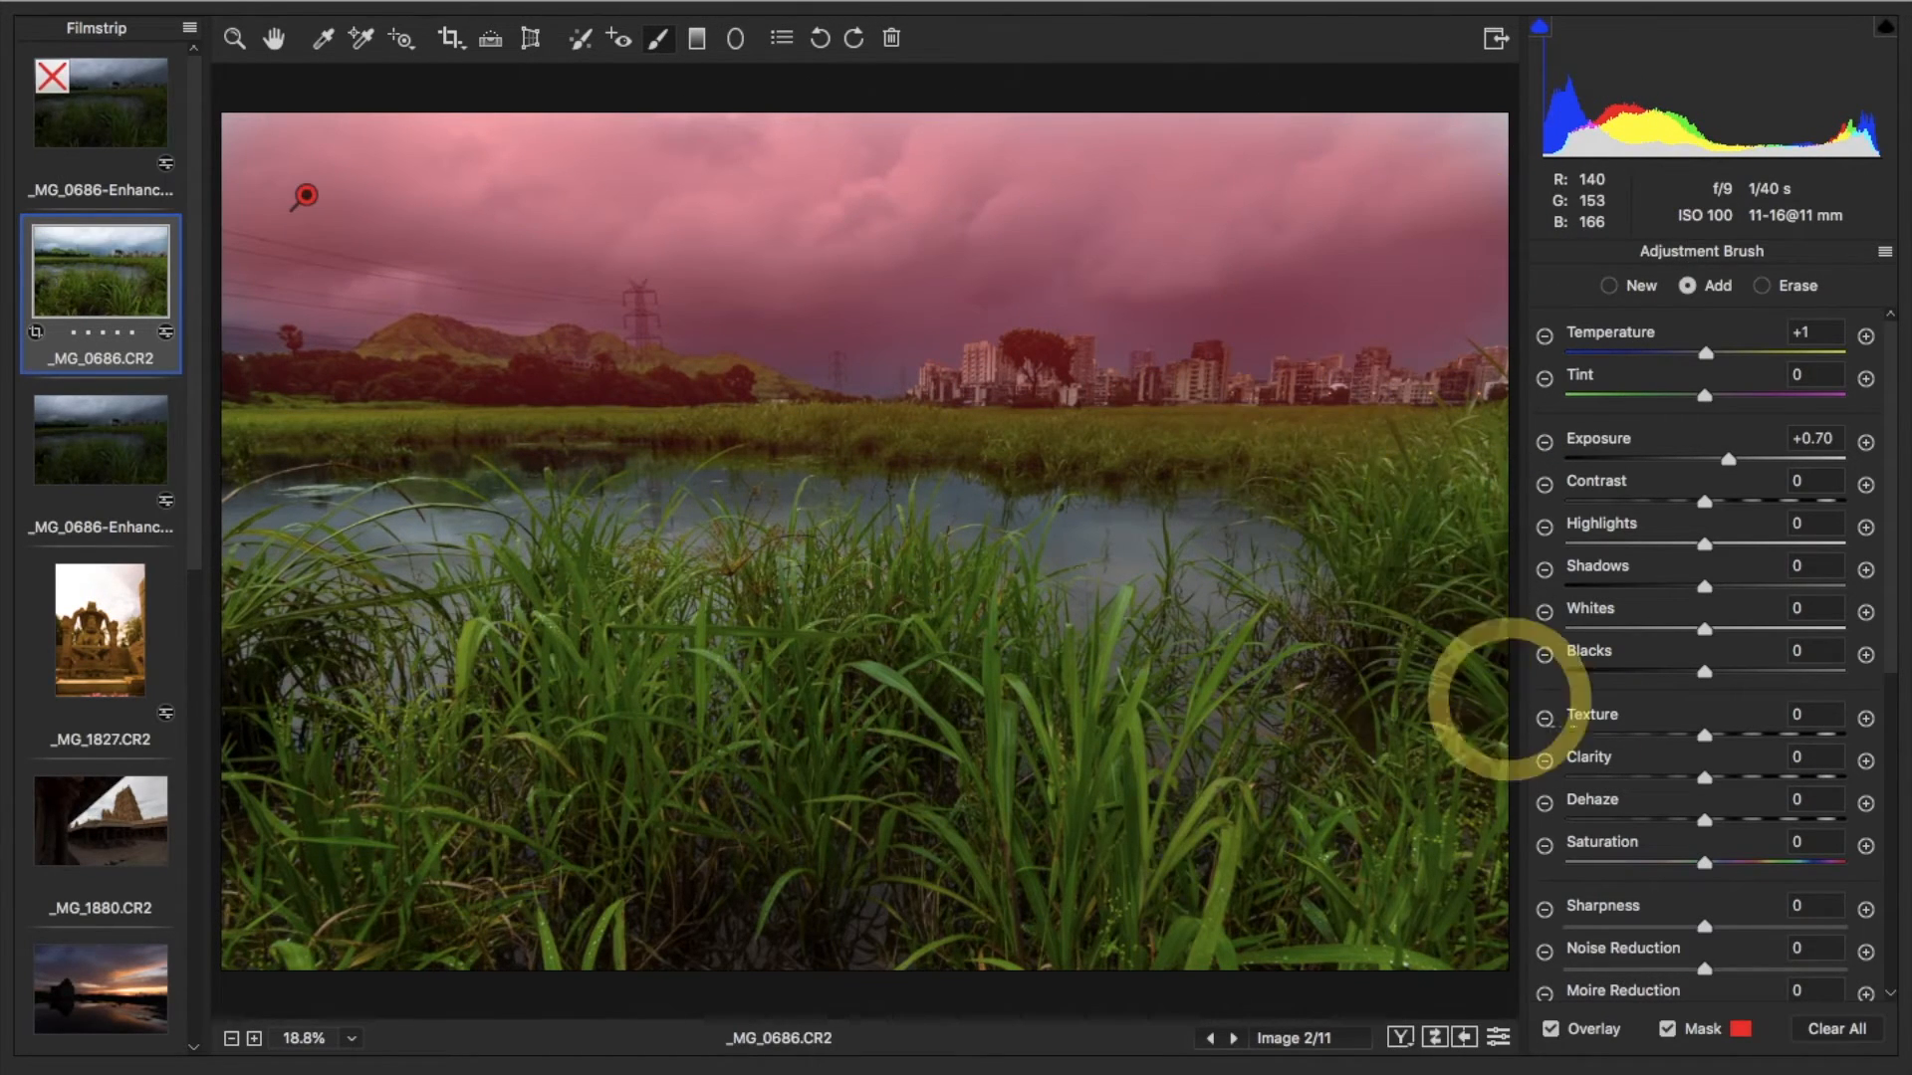
# Toggle the red mask overlay to check the painted sky area, and leave the overlay hidden
pyautogui.scroll(-5, 1778, 911)
pyautogui.click(1668, 1030)
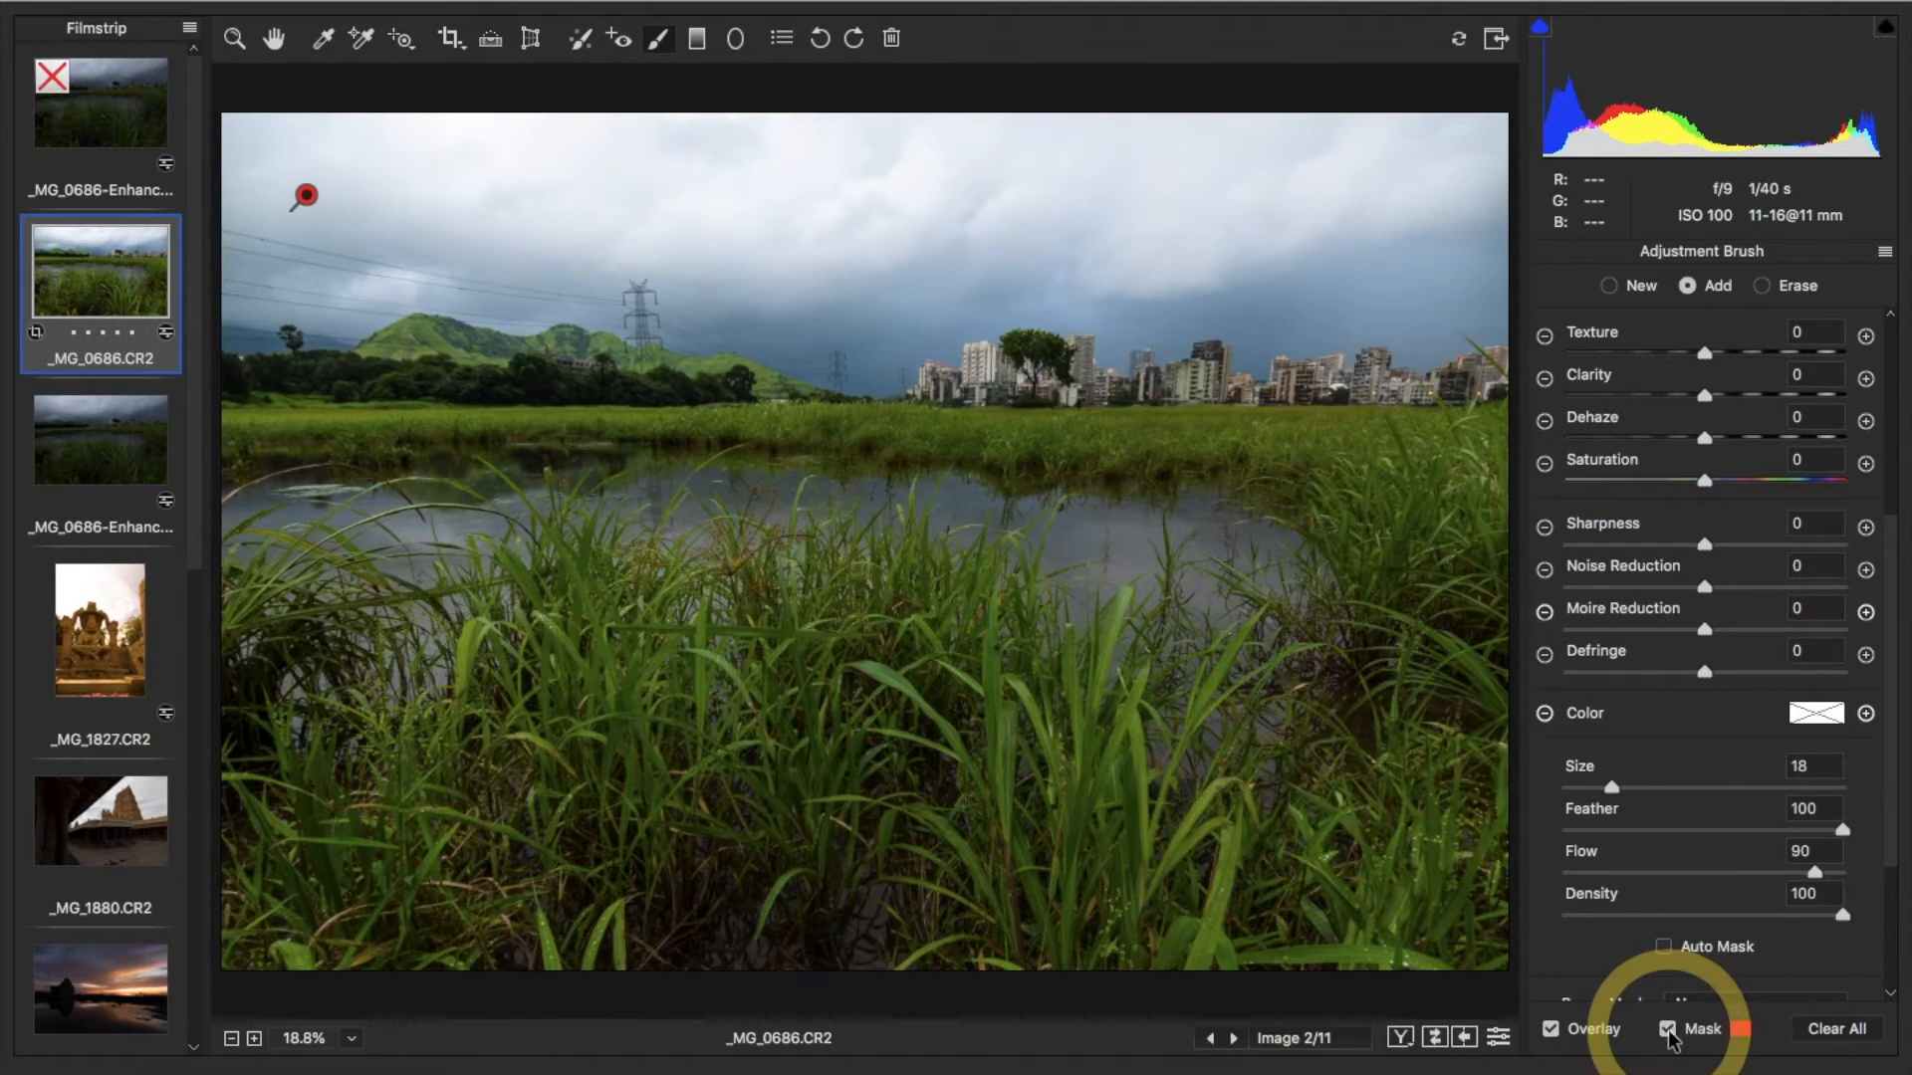
pyautogui.click(1667, 1030)
pyautogui.click(1667, 1031)
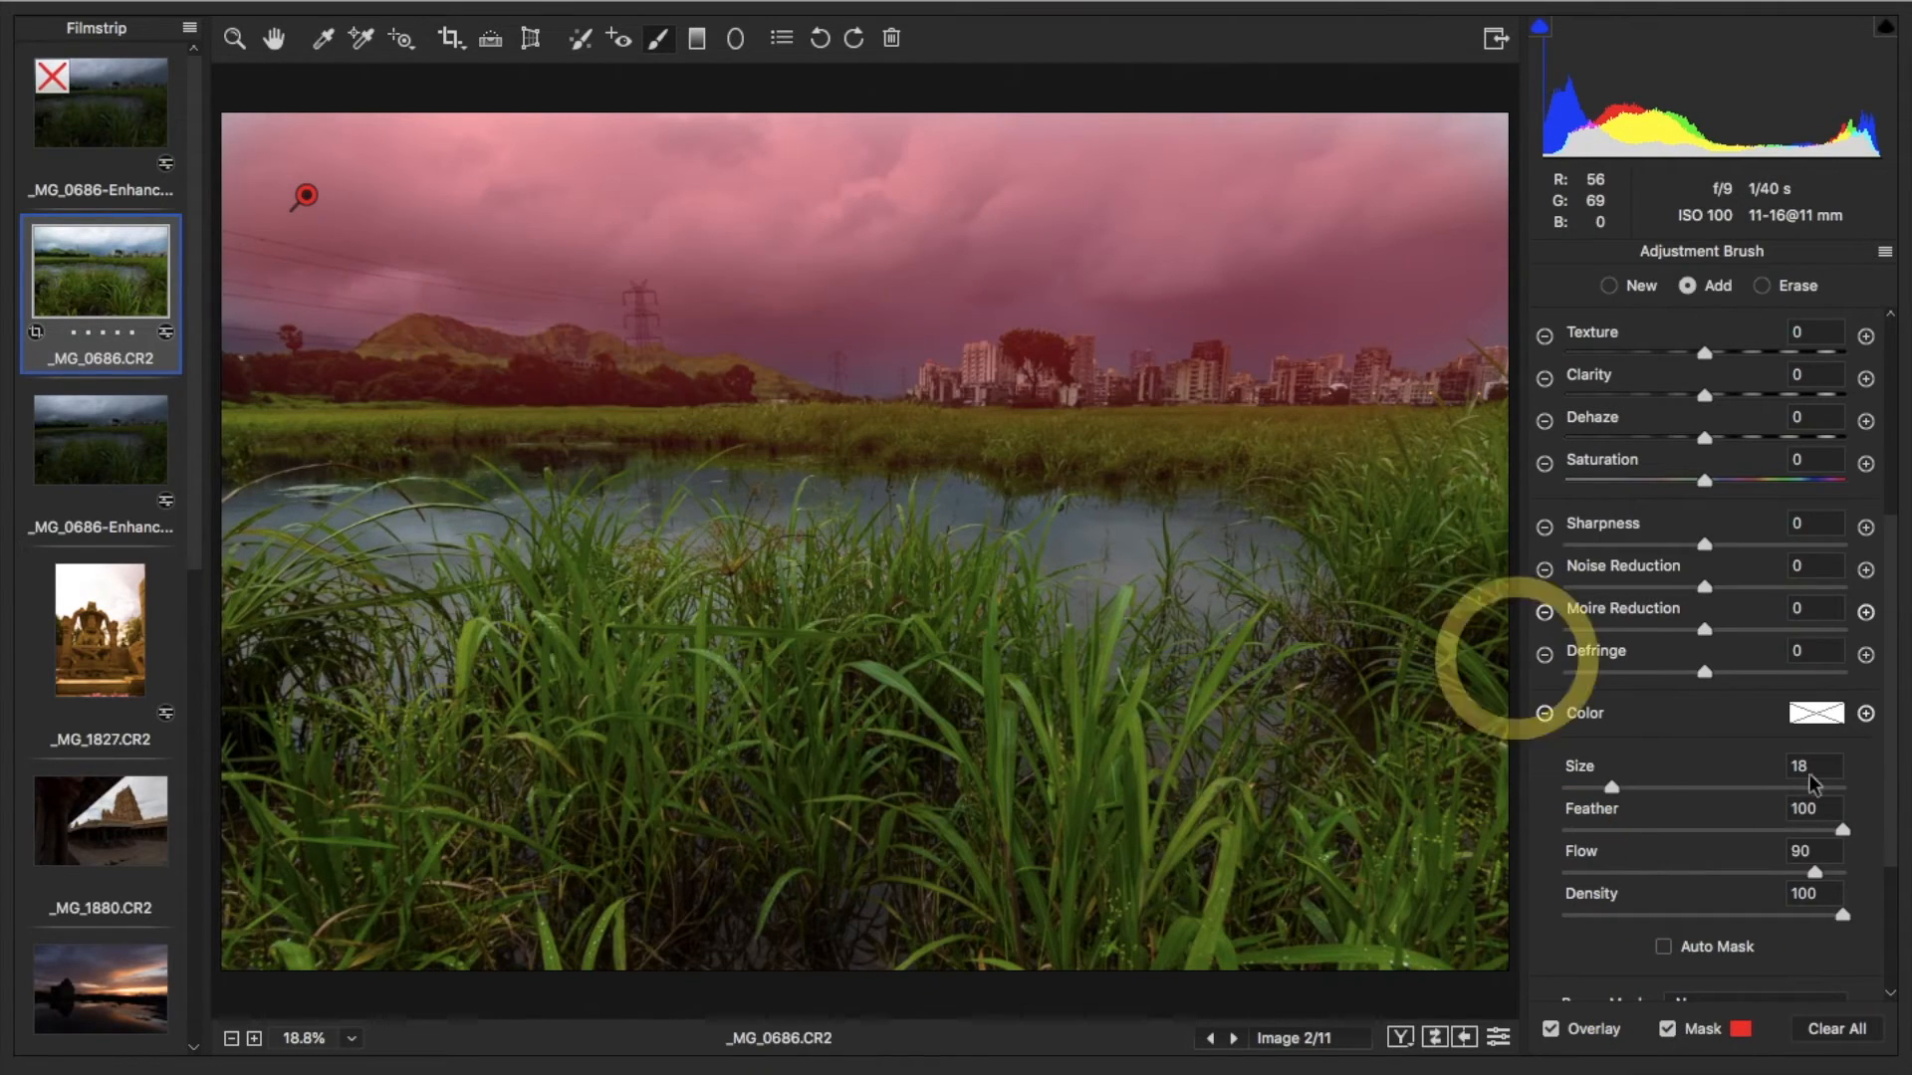
pyautogui.click(1669, 1030)
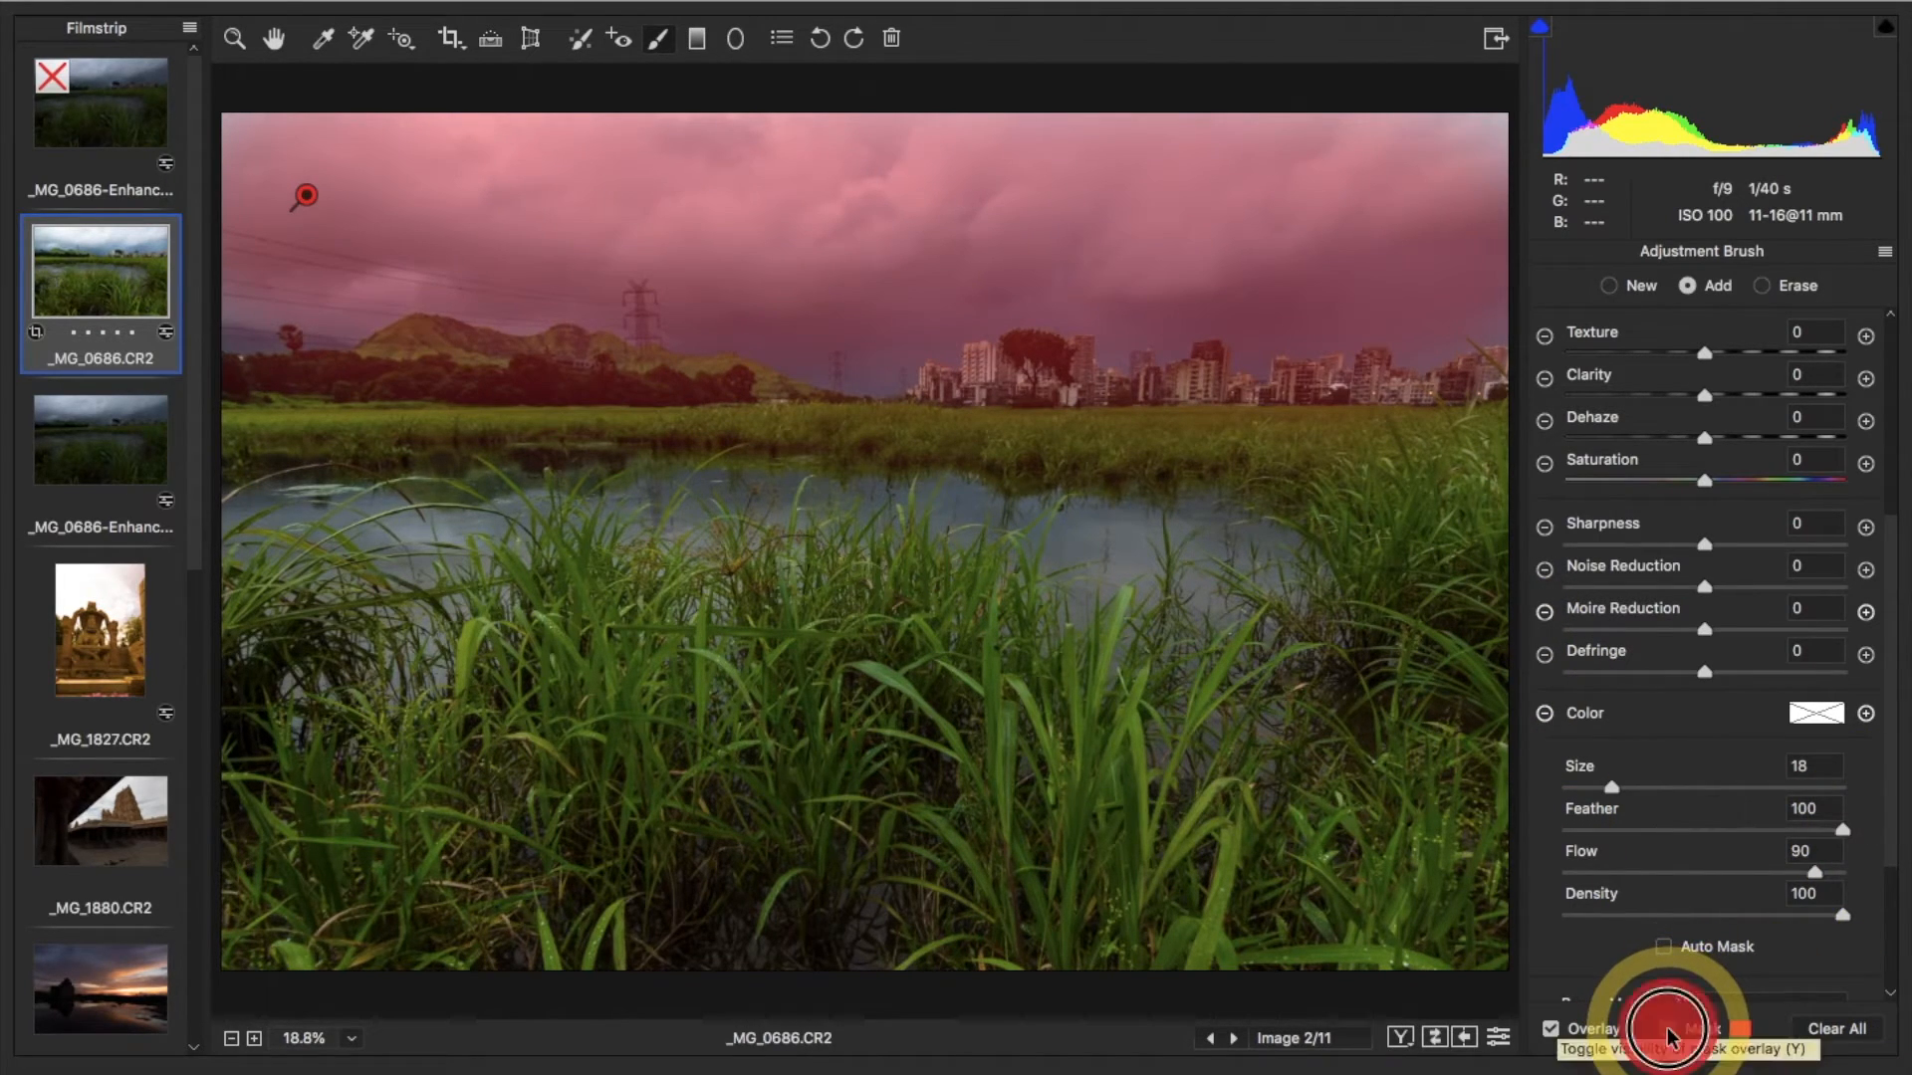
pyautogui.scroll(5, 1854, 603)
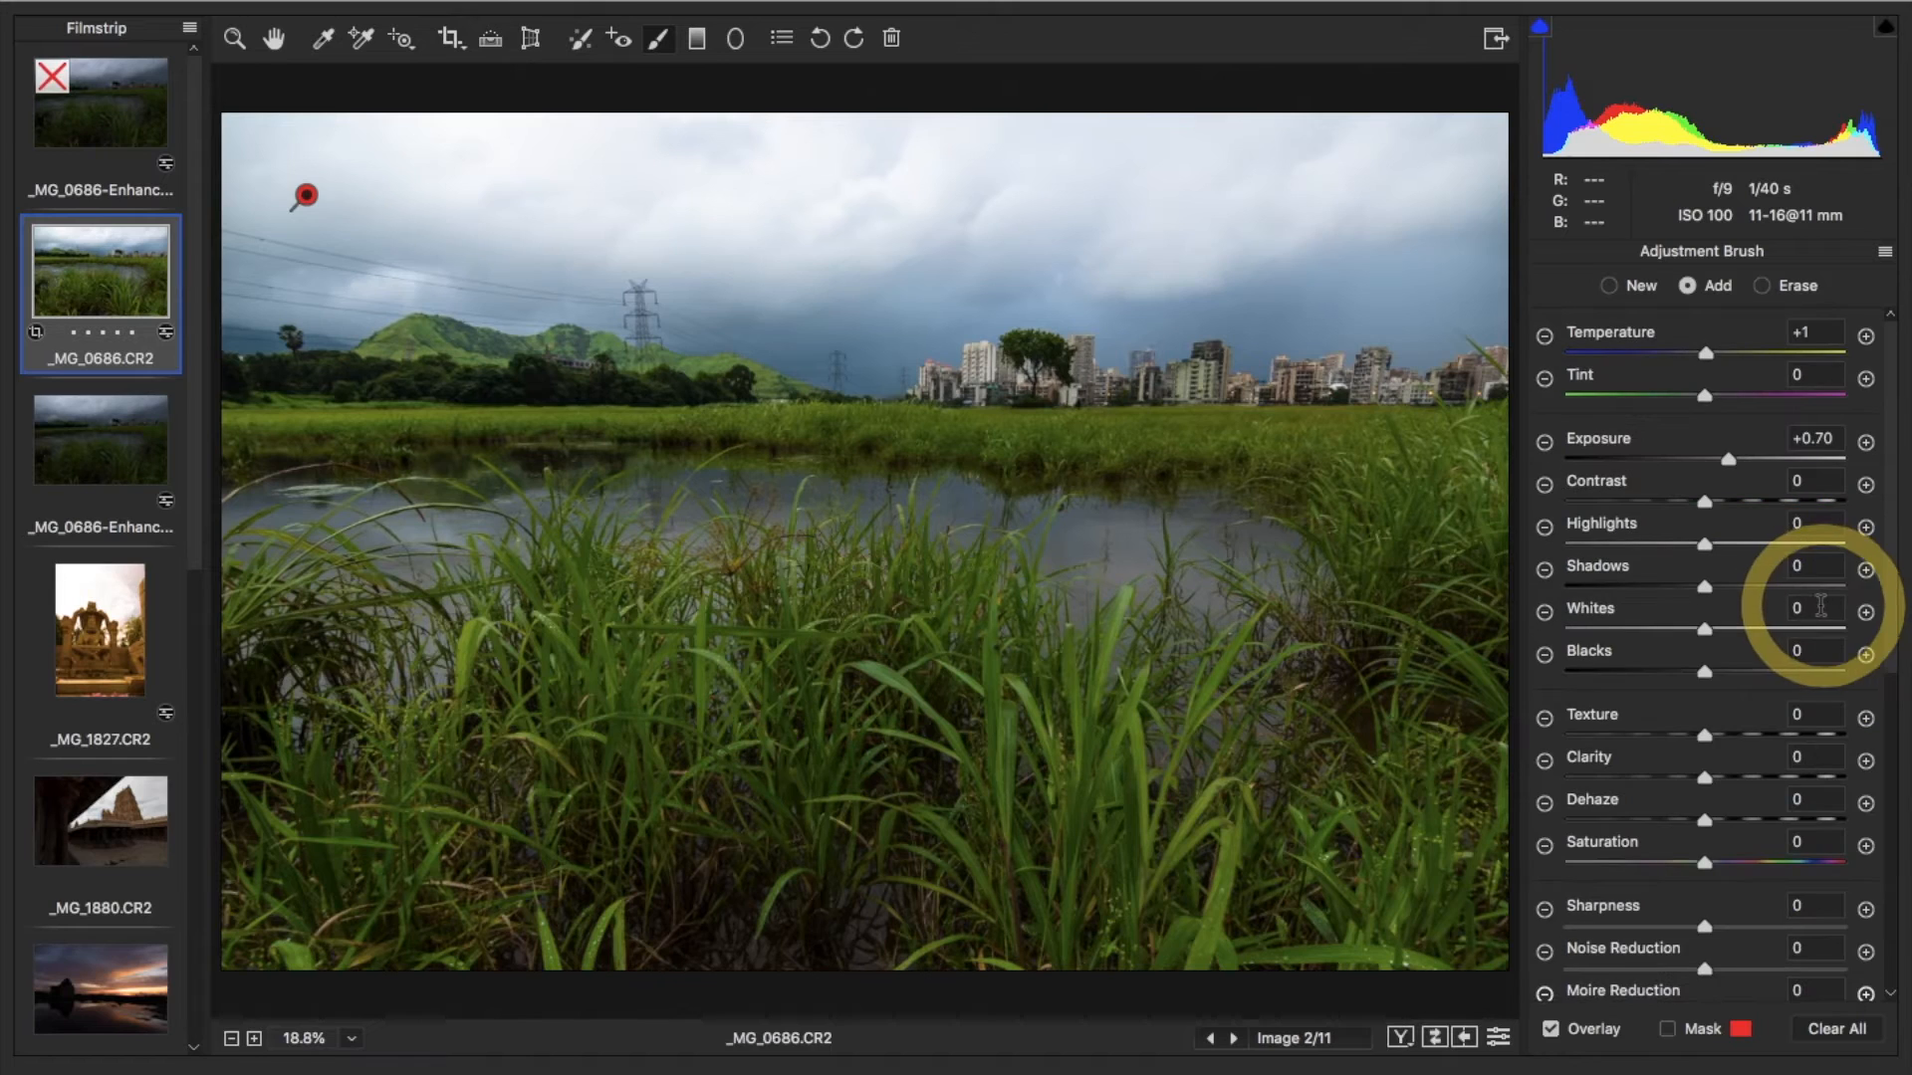
# Darken the brushed sky with highlights -100 and exposure -0.35, and start a new brush adjustment
pyautogui.moveTo(1706, 546); pyautogui.dragTo(1534, 544)
pyautogui.moveTo(1739, 460)
pyautogui.mouseDown()
pyautogui.moveTo(1579, 458)
pyautogui.moveTo(1715, 461)
pyautogui.moveTo(1579, 461)
pyautogui.moveTo(1707, 461)
pyautogui.moveTo(1691, 480)
pyautogui.mouseUp()
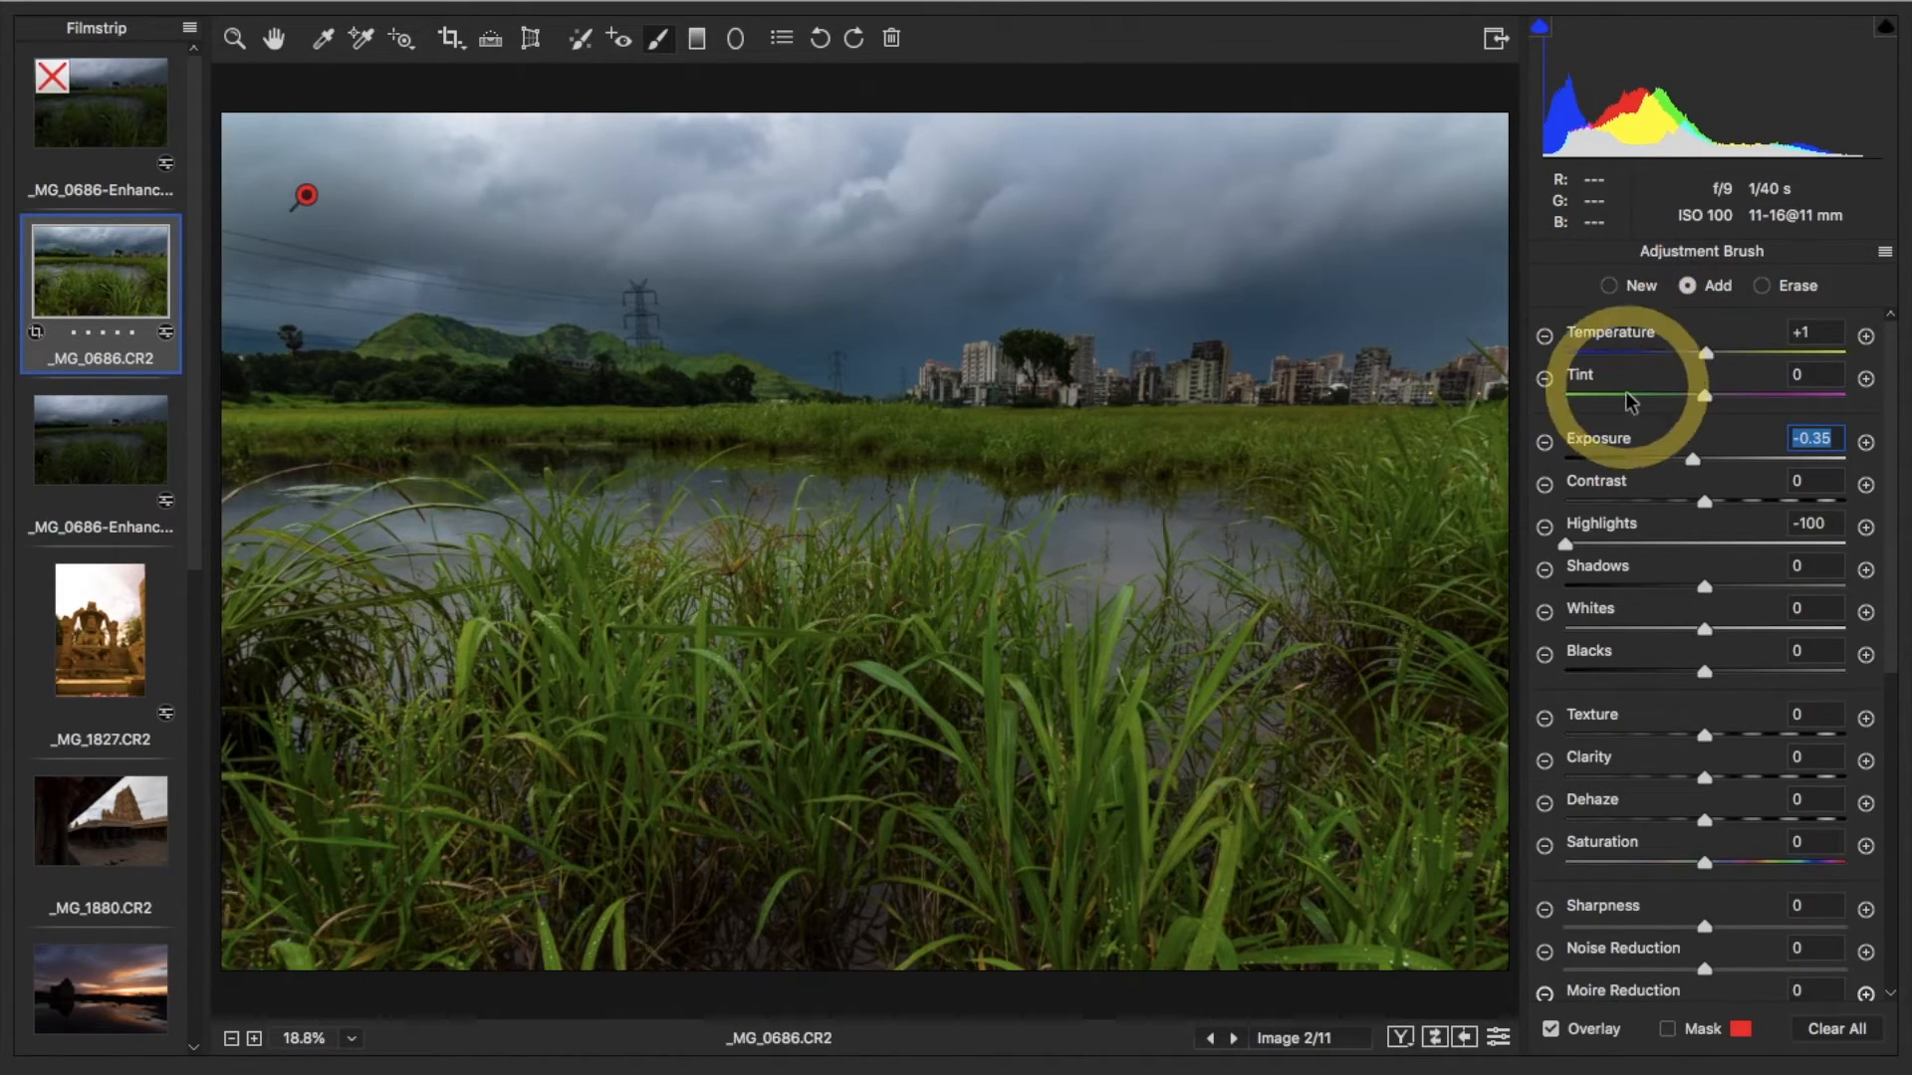
pyautogui.click(1610, 288)
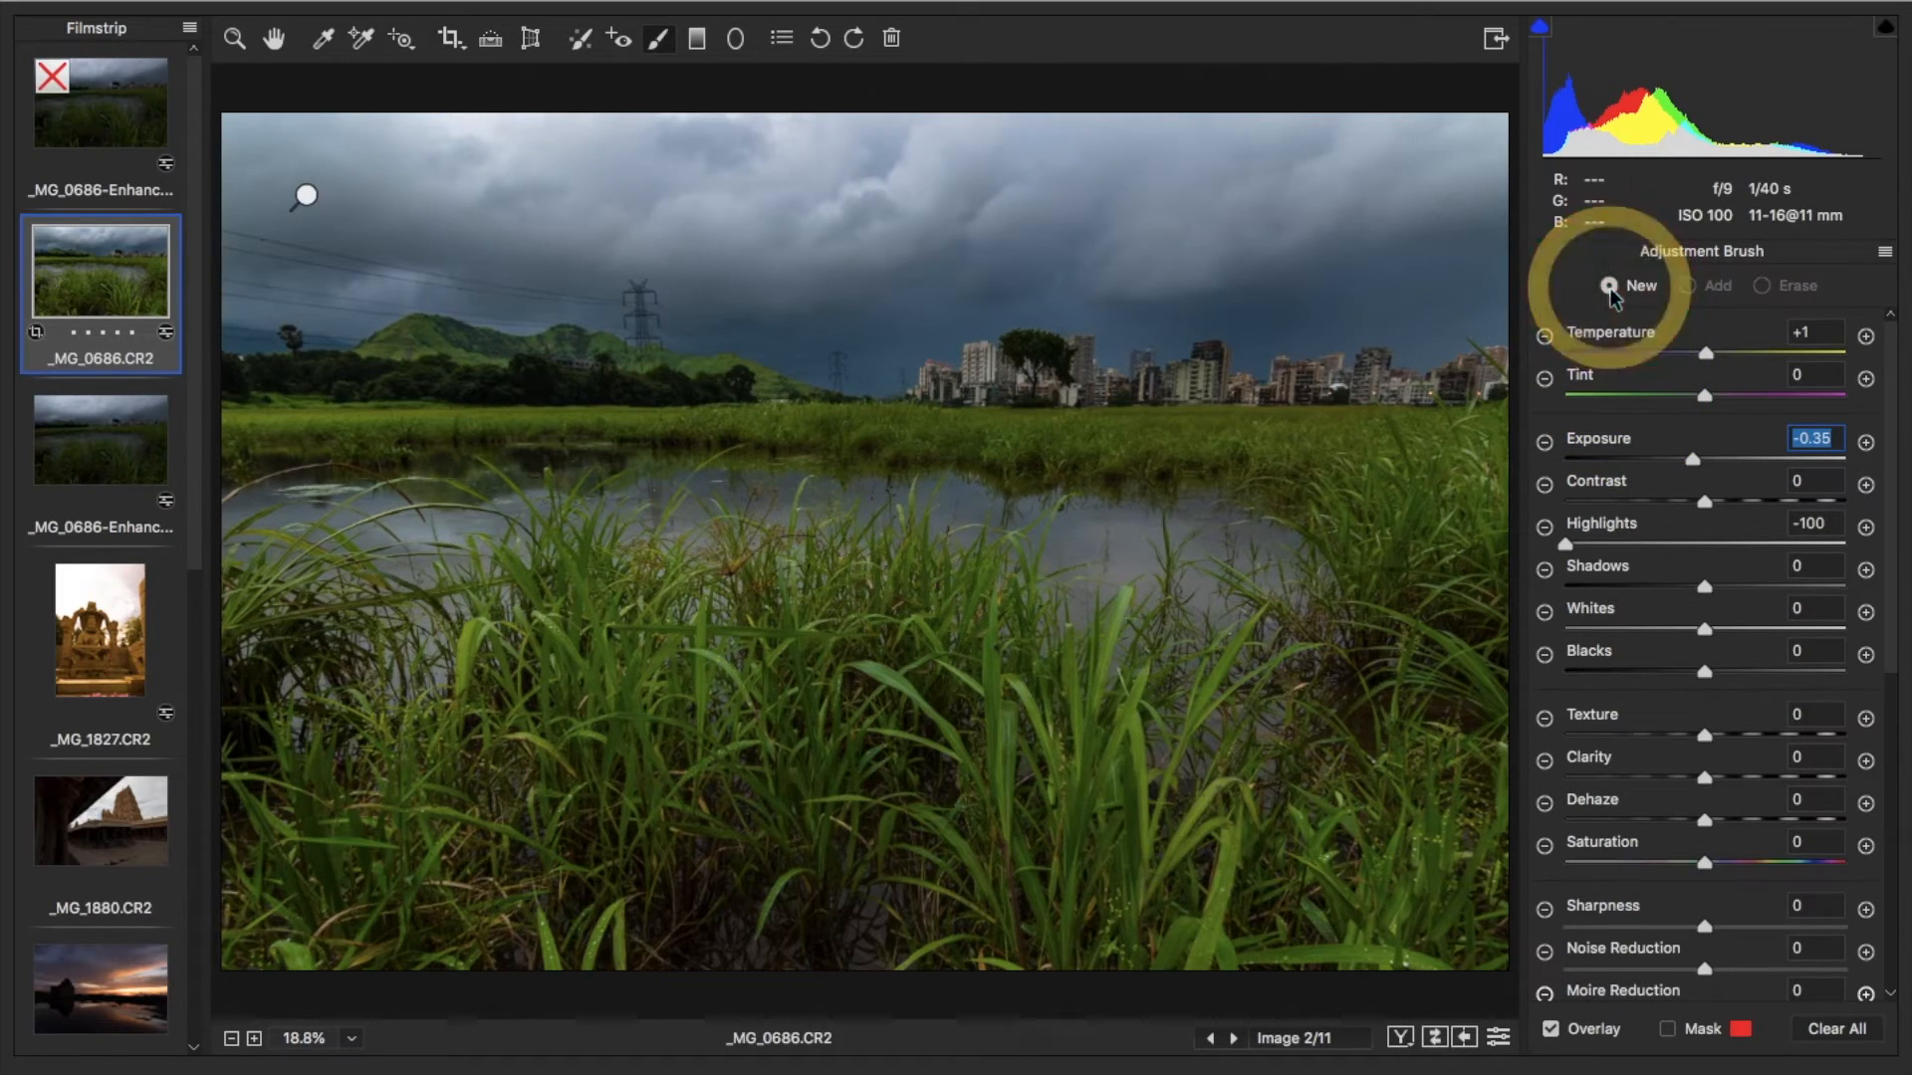
# Reset the local correction settings and paint a new Adjustment Brush mask over the foreground grass with the mask overlay shown
pyautogui.click(1884, 255)
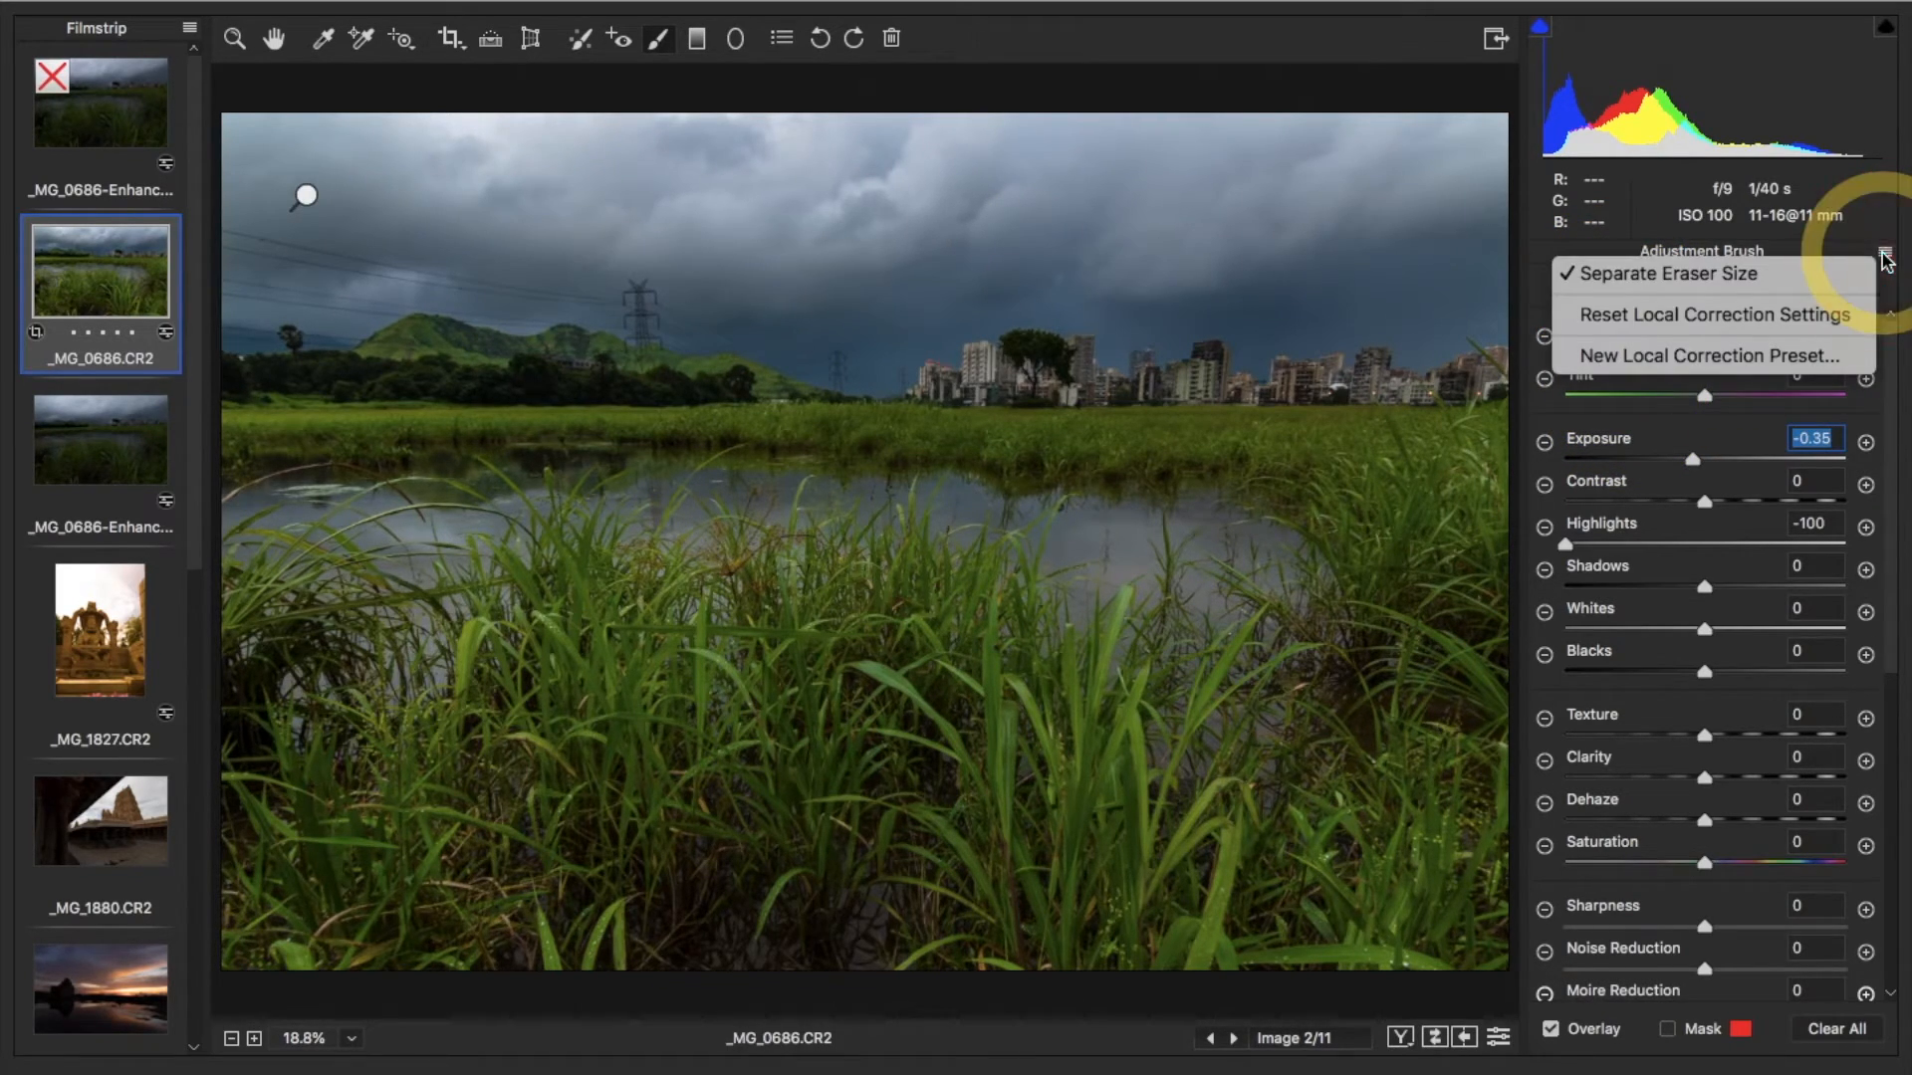
pyautogui.click(1637, 315)
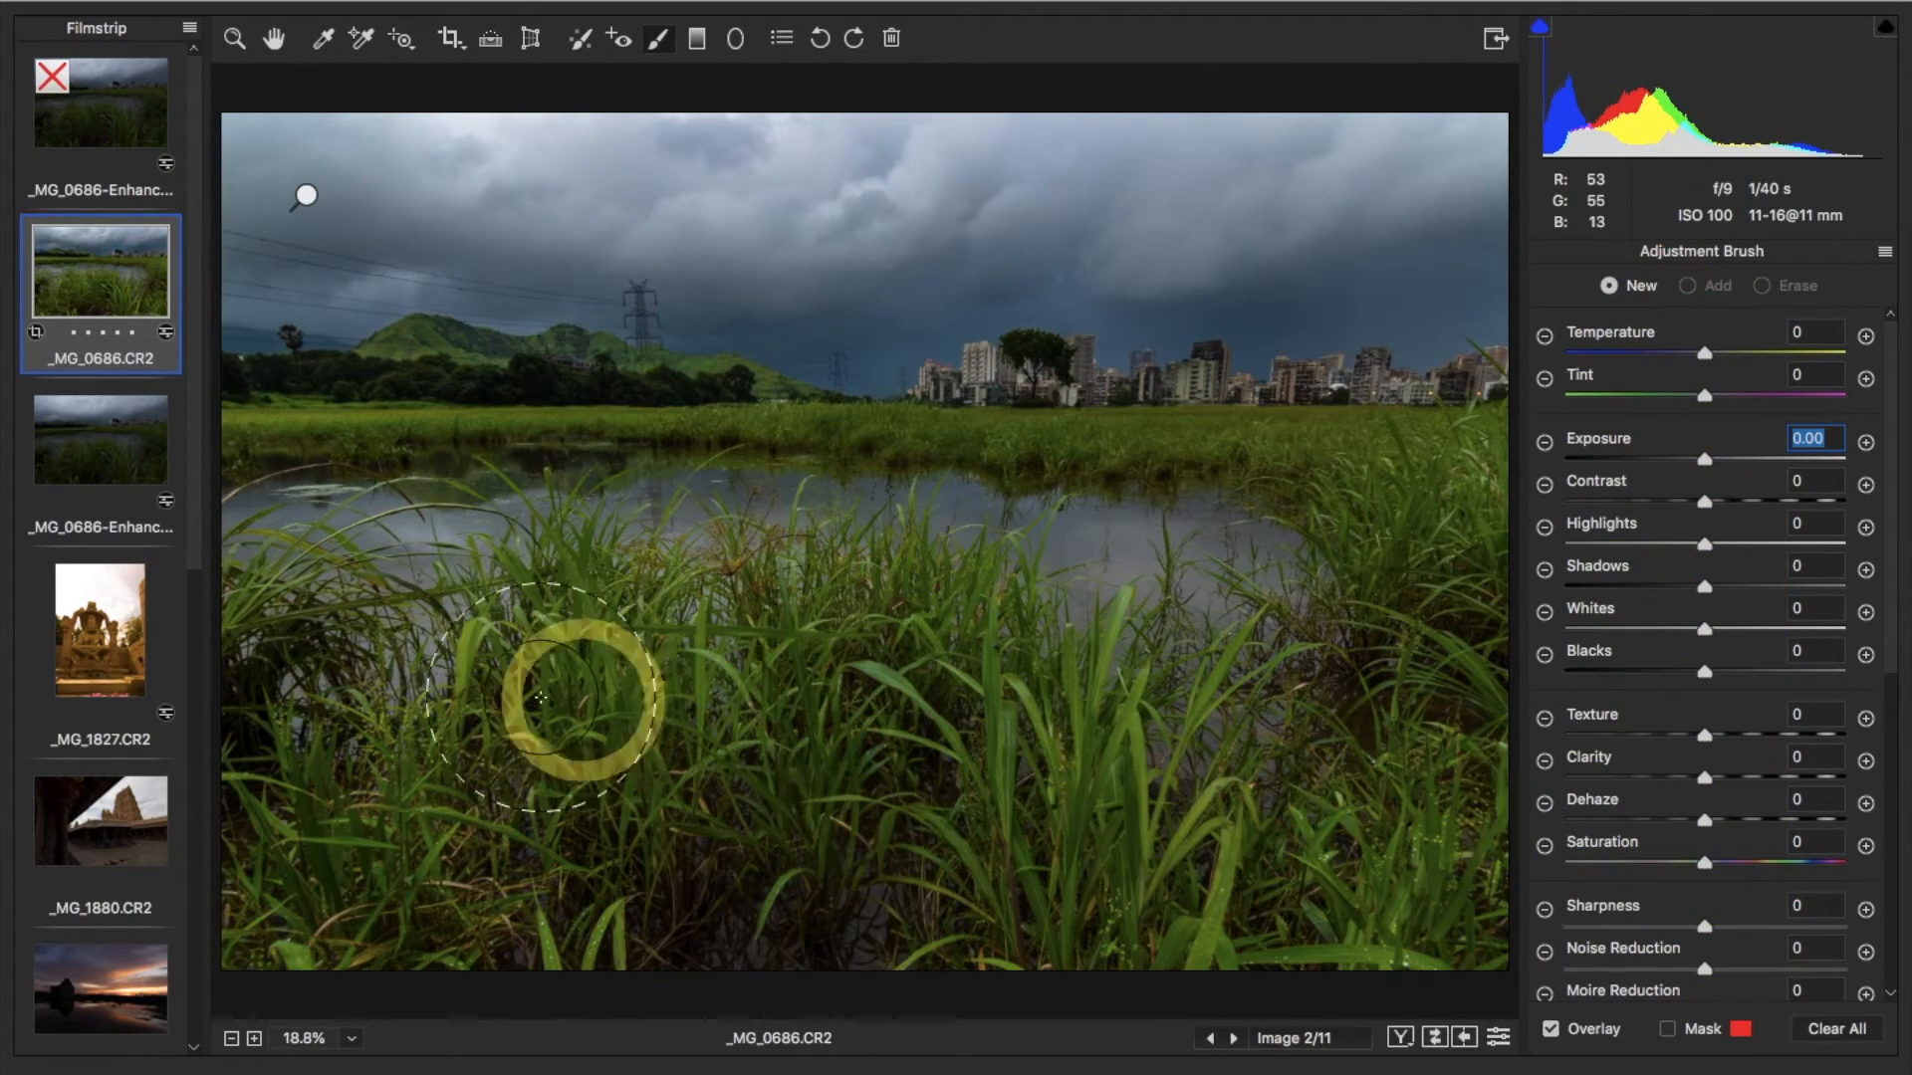
pyautogui.click(1670, 1031)
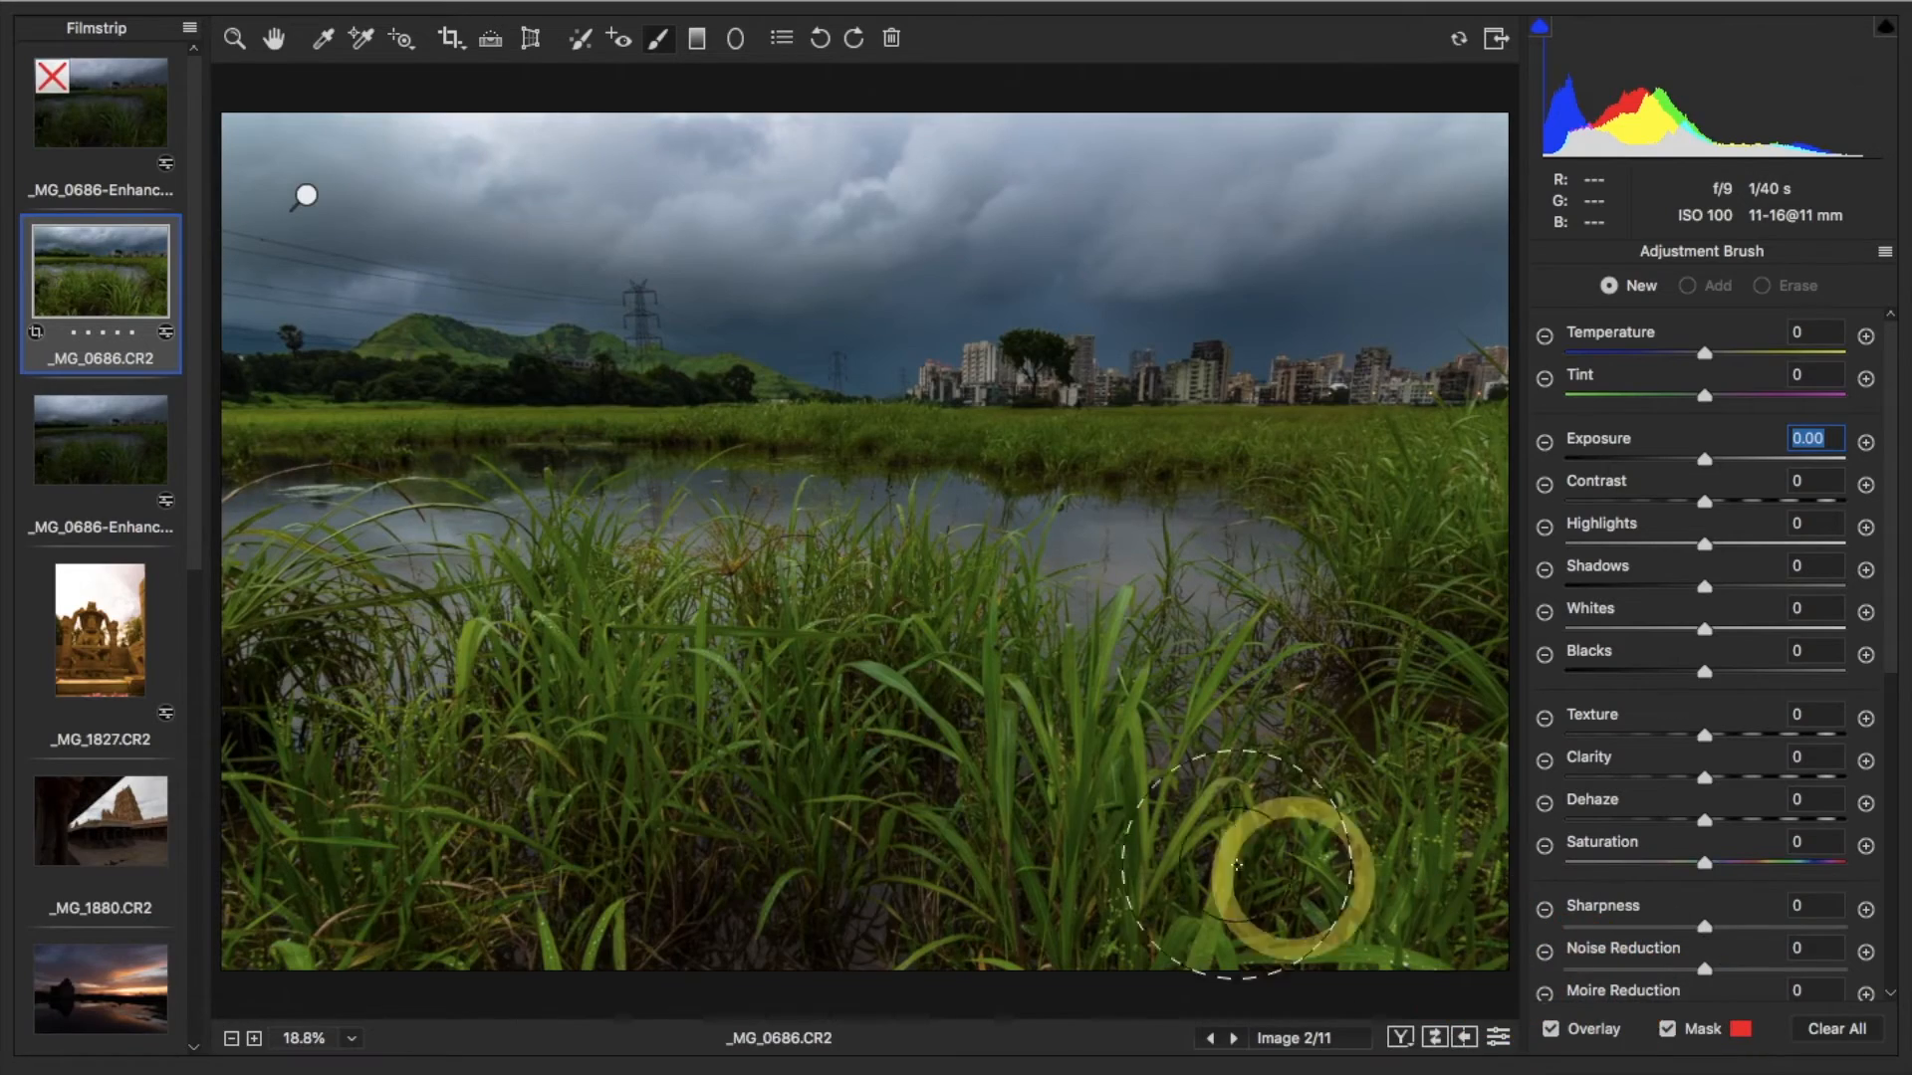
pyautogui.click(491, 747)
pyautogui.moveTo(1016, 818)
pyautogui.mouseDown()
pyautogui.moveTo(1281, 896)
pyautogui.moveTo(601, 883)
pyautogui.moveTo(308, 837)
pyautogui.moveTo(1563, 816)
pyautogui.moveTo(1430, 683)
pyautogui.moveTo(555, 832)
pyautogui.moveTo(308, 648)
pyautogui.moveTo(1155, 953)
pyautogui.mouseUp()
# Hide the mask overlay and brighten the brushed grass with exposure +0.25 and shadows +91
pyautogui.click(1667, 1028)
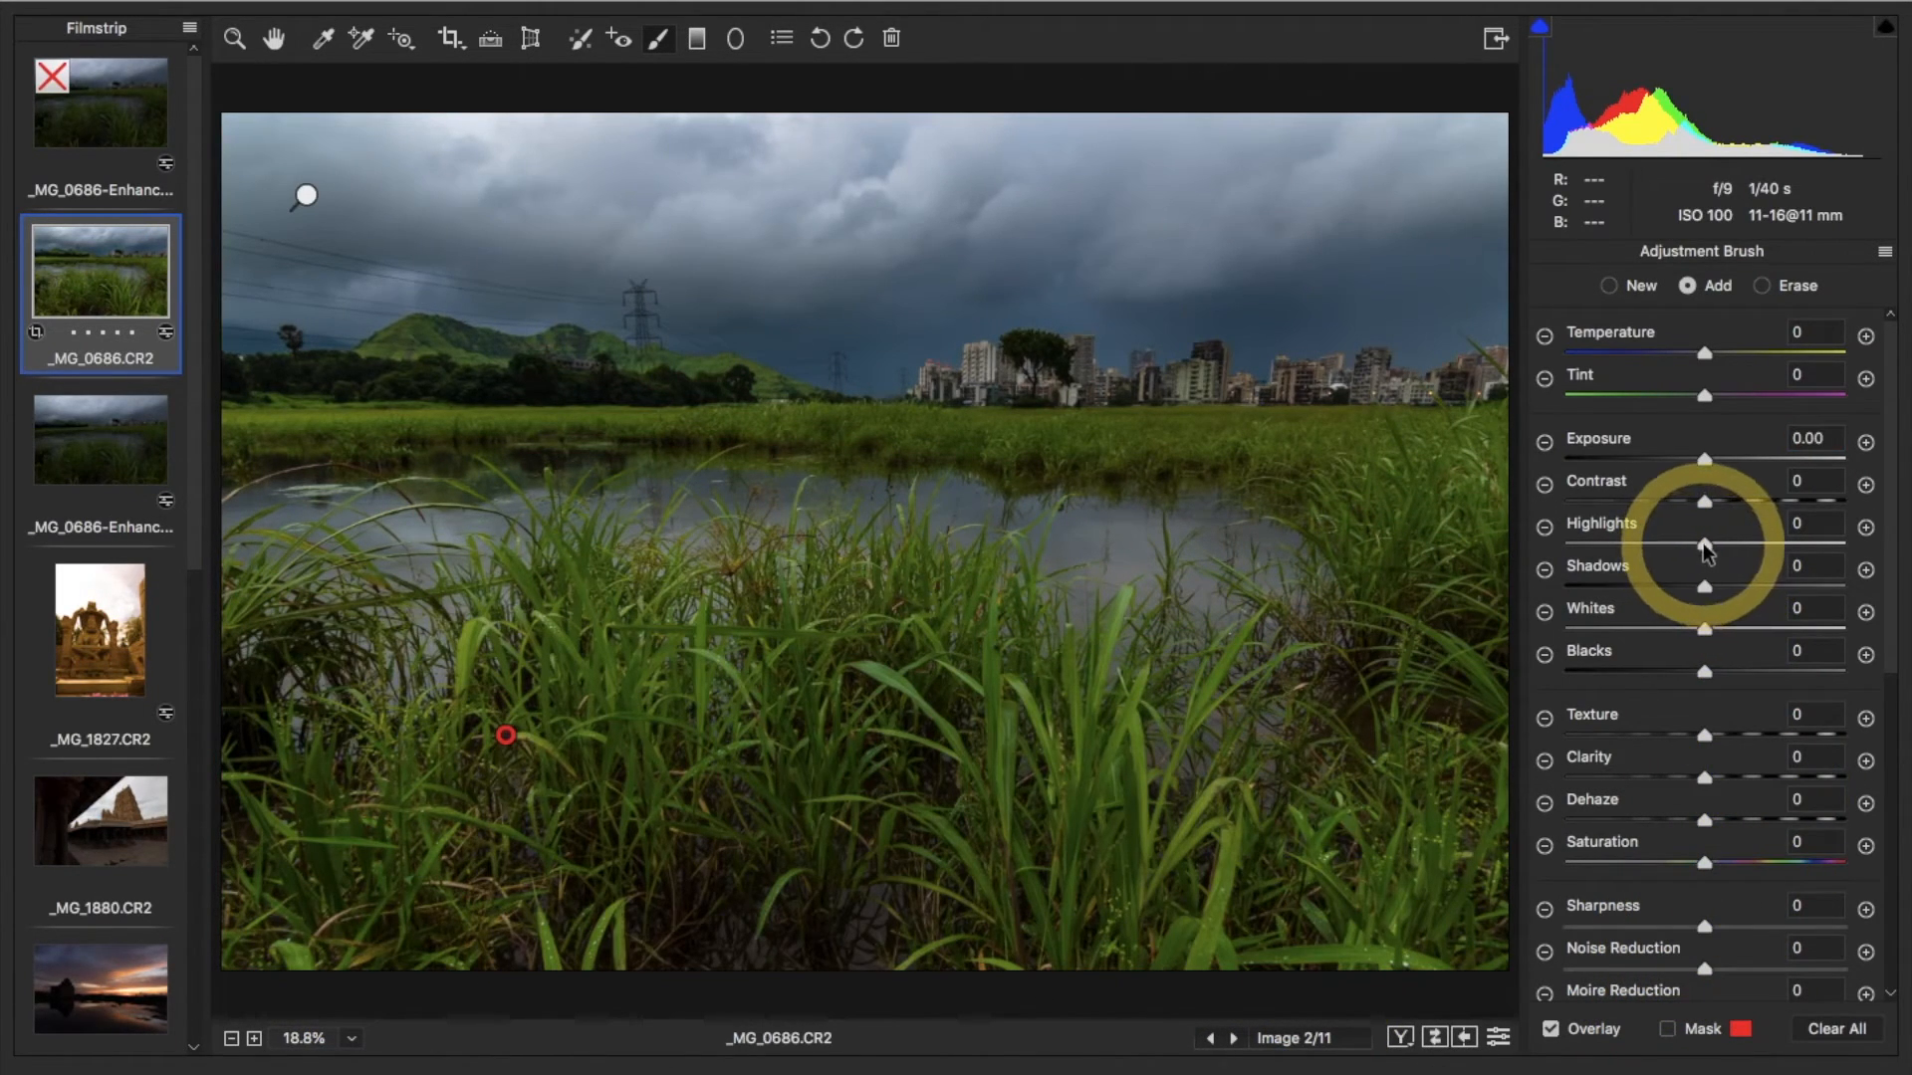
pyautogui.moveTo(1705, 459); pyautogui.dragTo(1713, 459)
pyautogui.moveTo(1705, 587); pyautogui.dragTo(1828, 587)
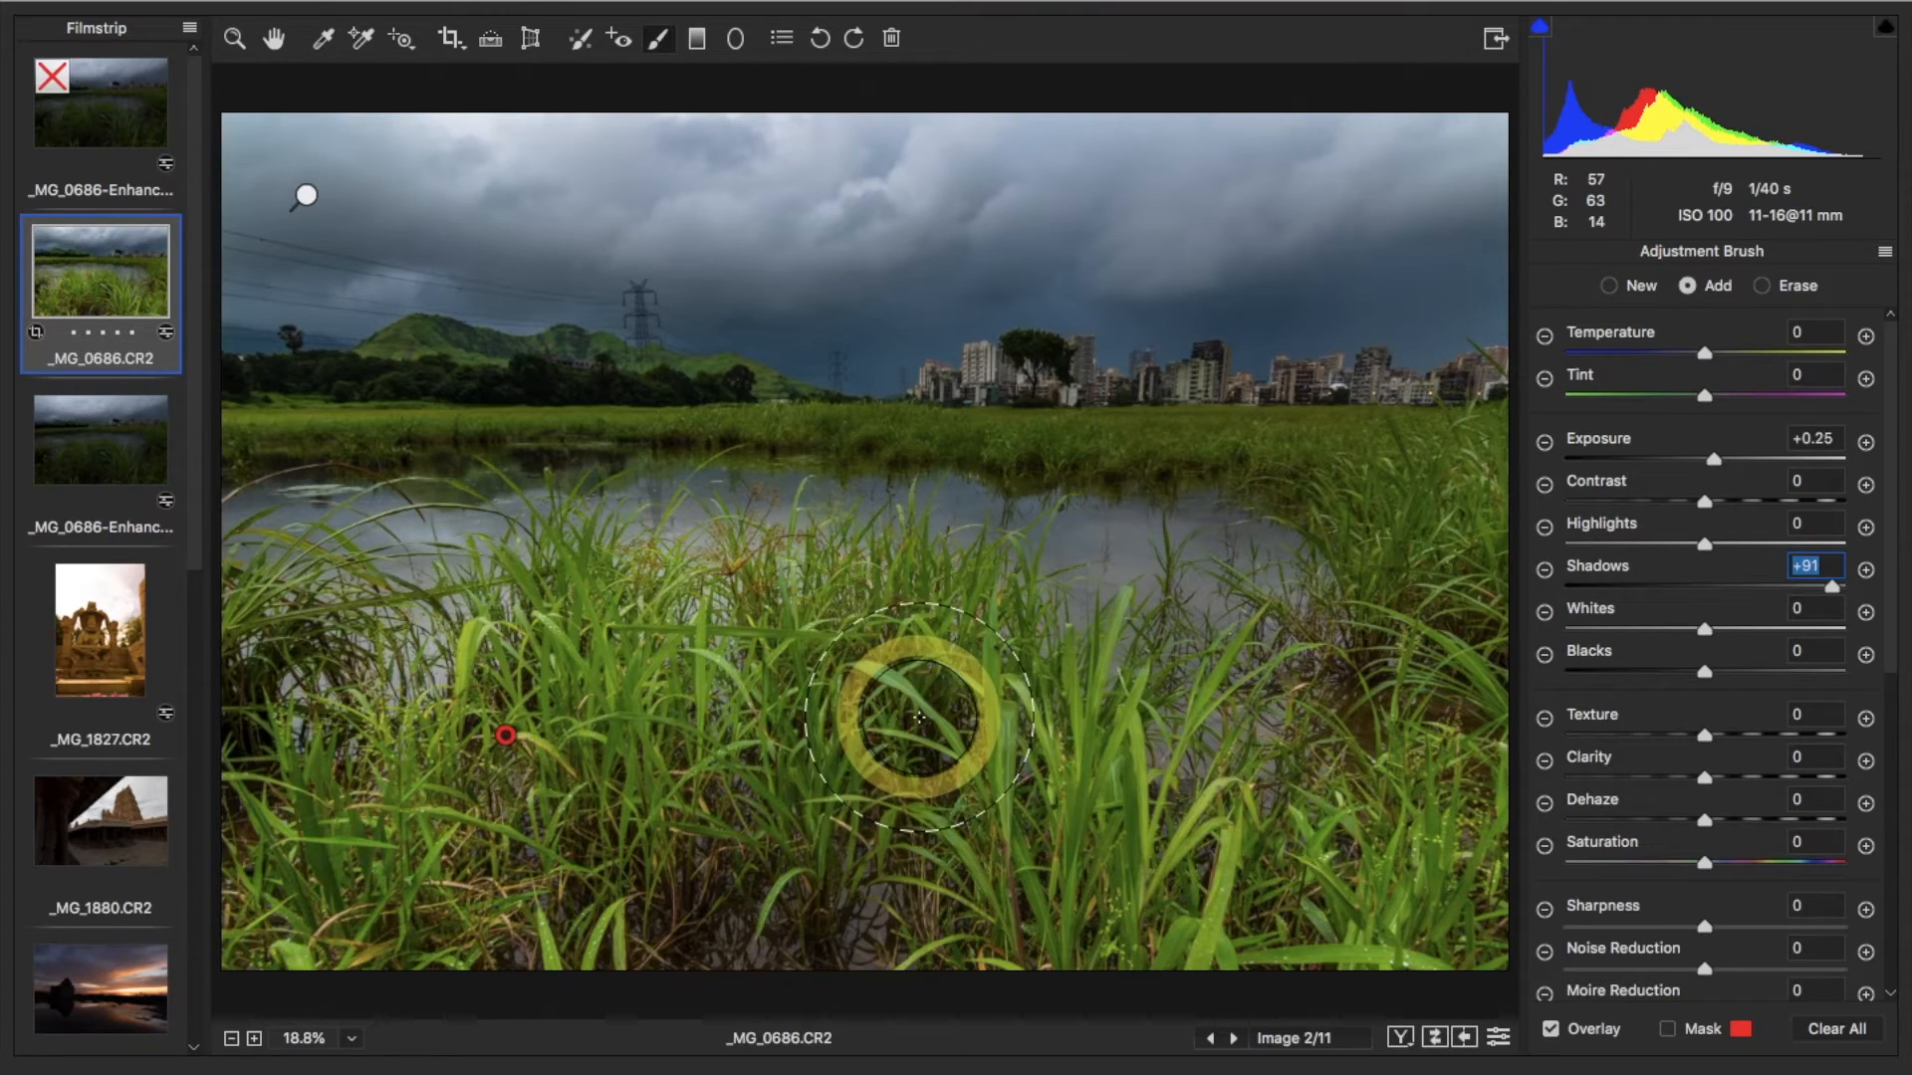
# Add a level Graduated Filter from the upper sky down to the horizon, with settings reset and exposure -0.30
pyautogui.click(698, 42)
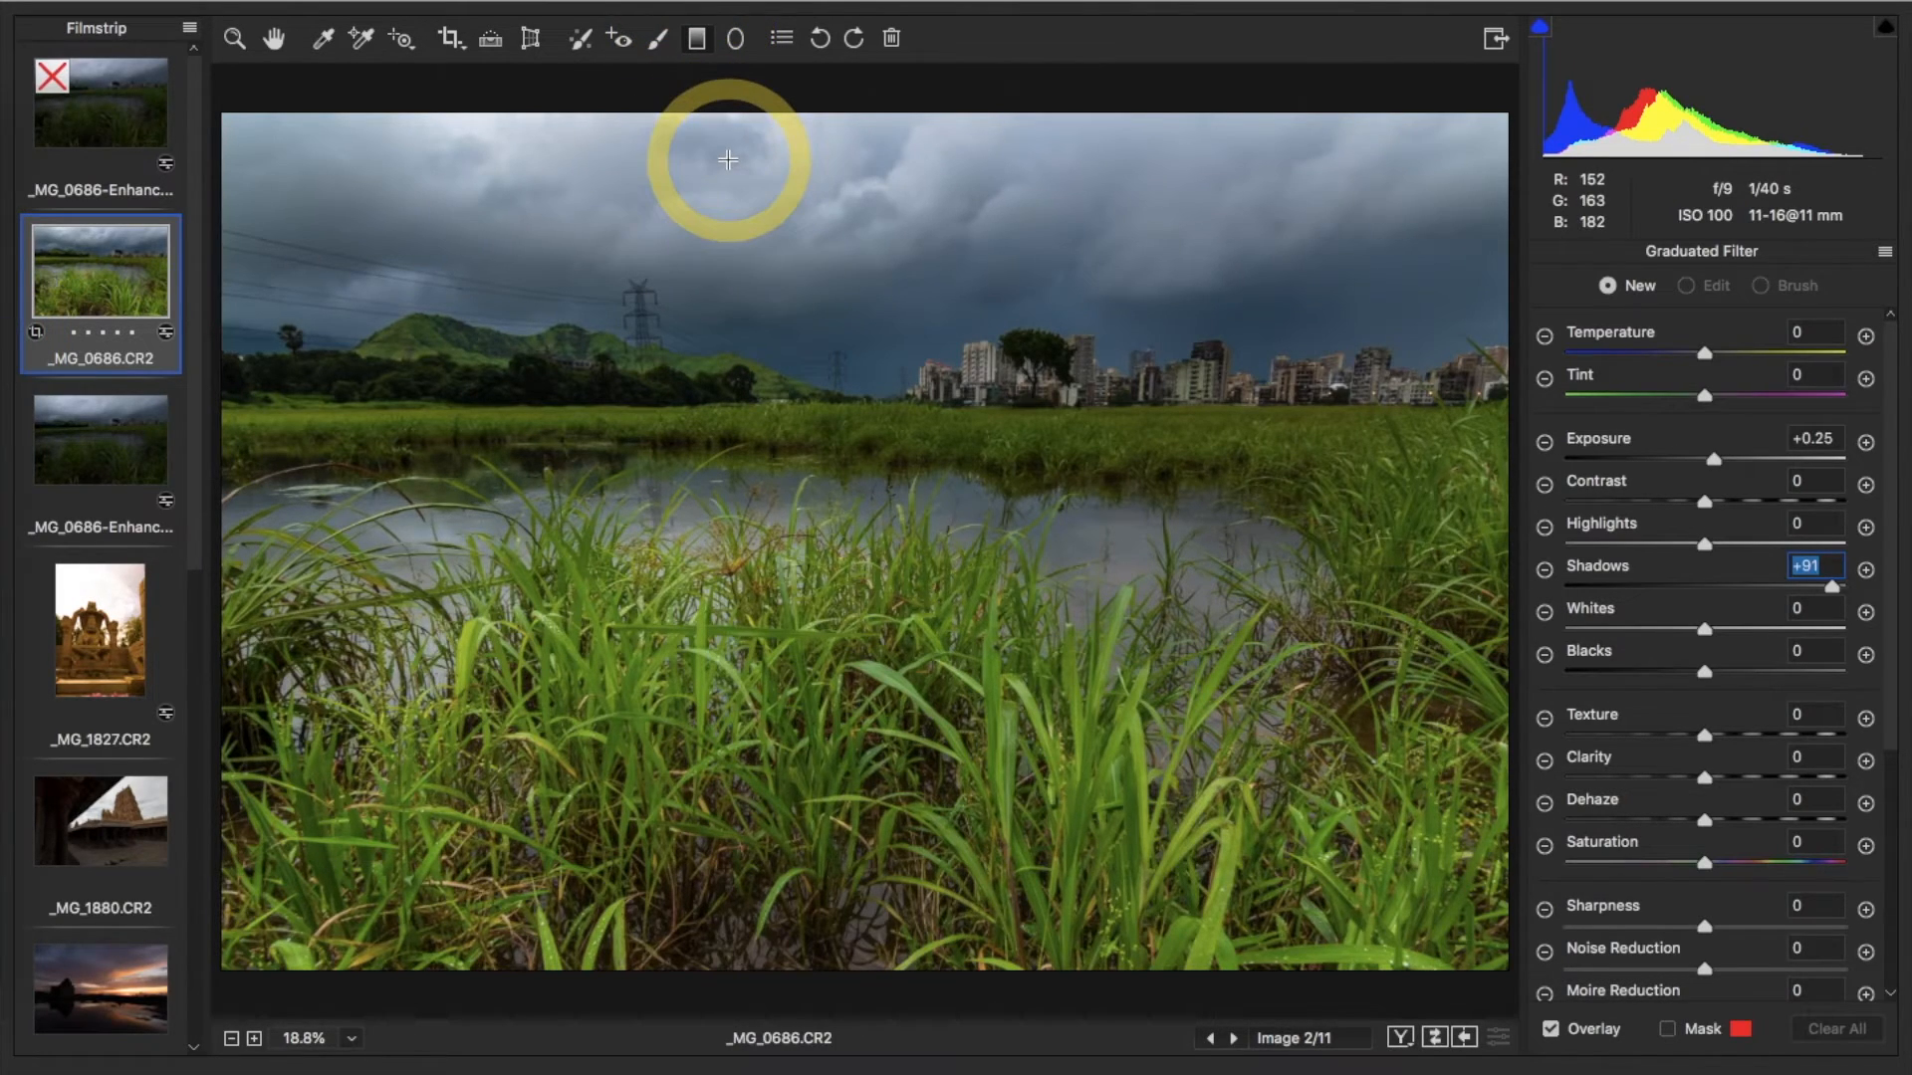
pyautogui.moveTo(727, 159); pyautogui.dragTo(730, 368)
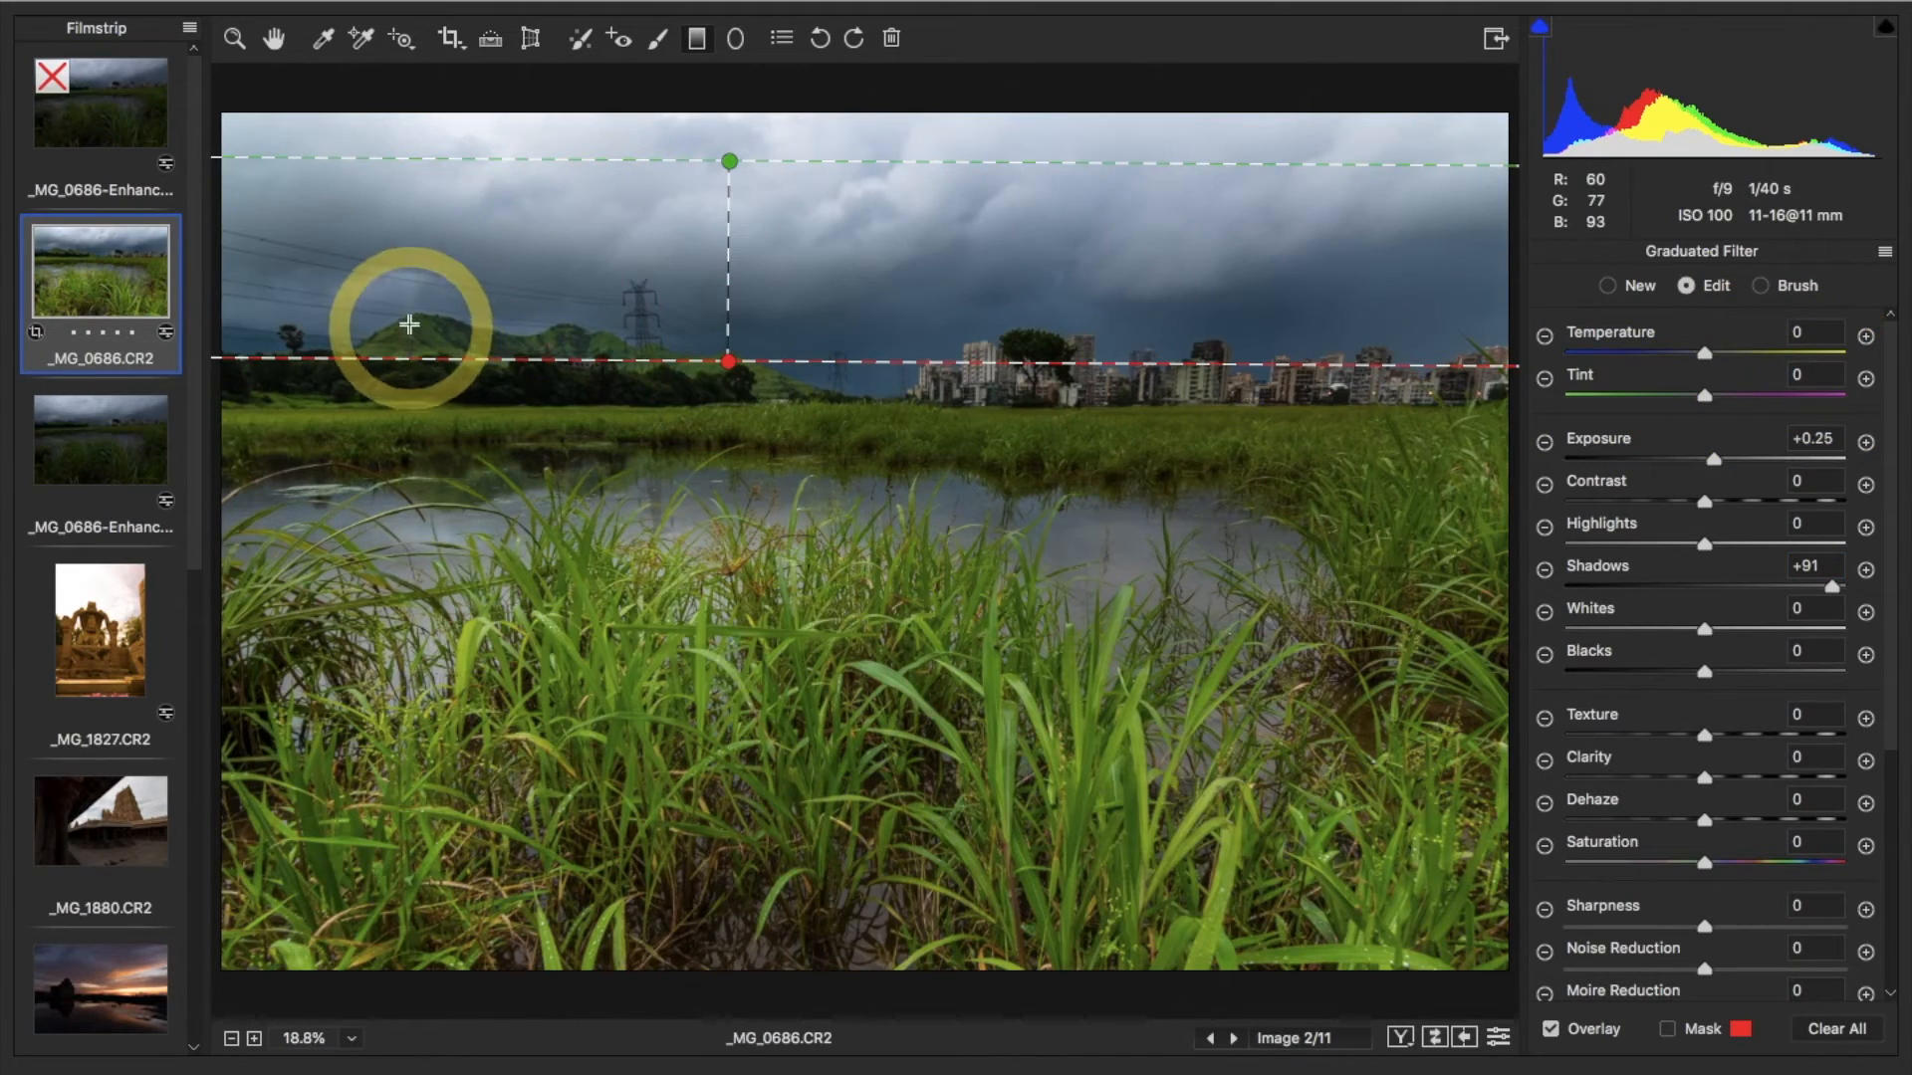
pyautogui.click(1885, 252)
pyautogui.click(1829, 314)
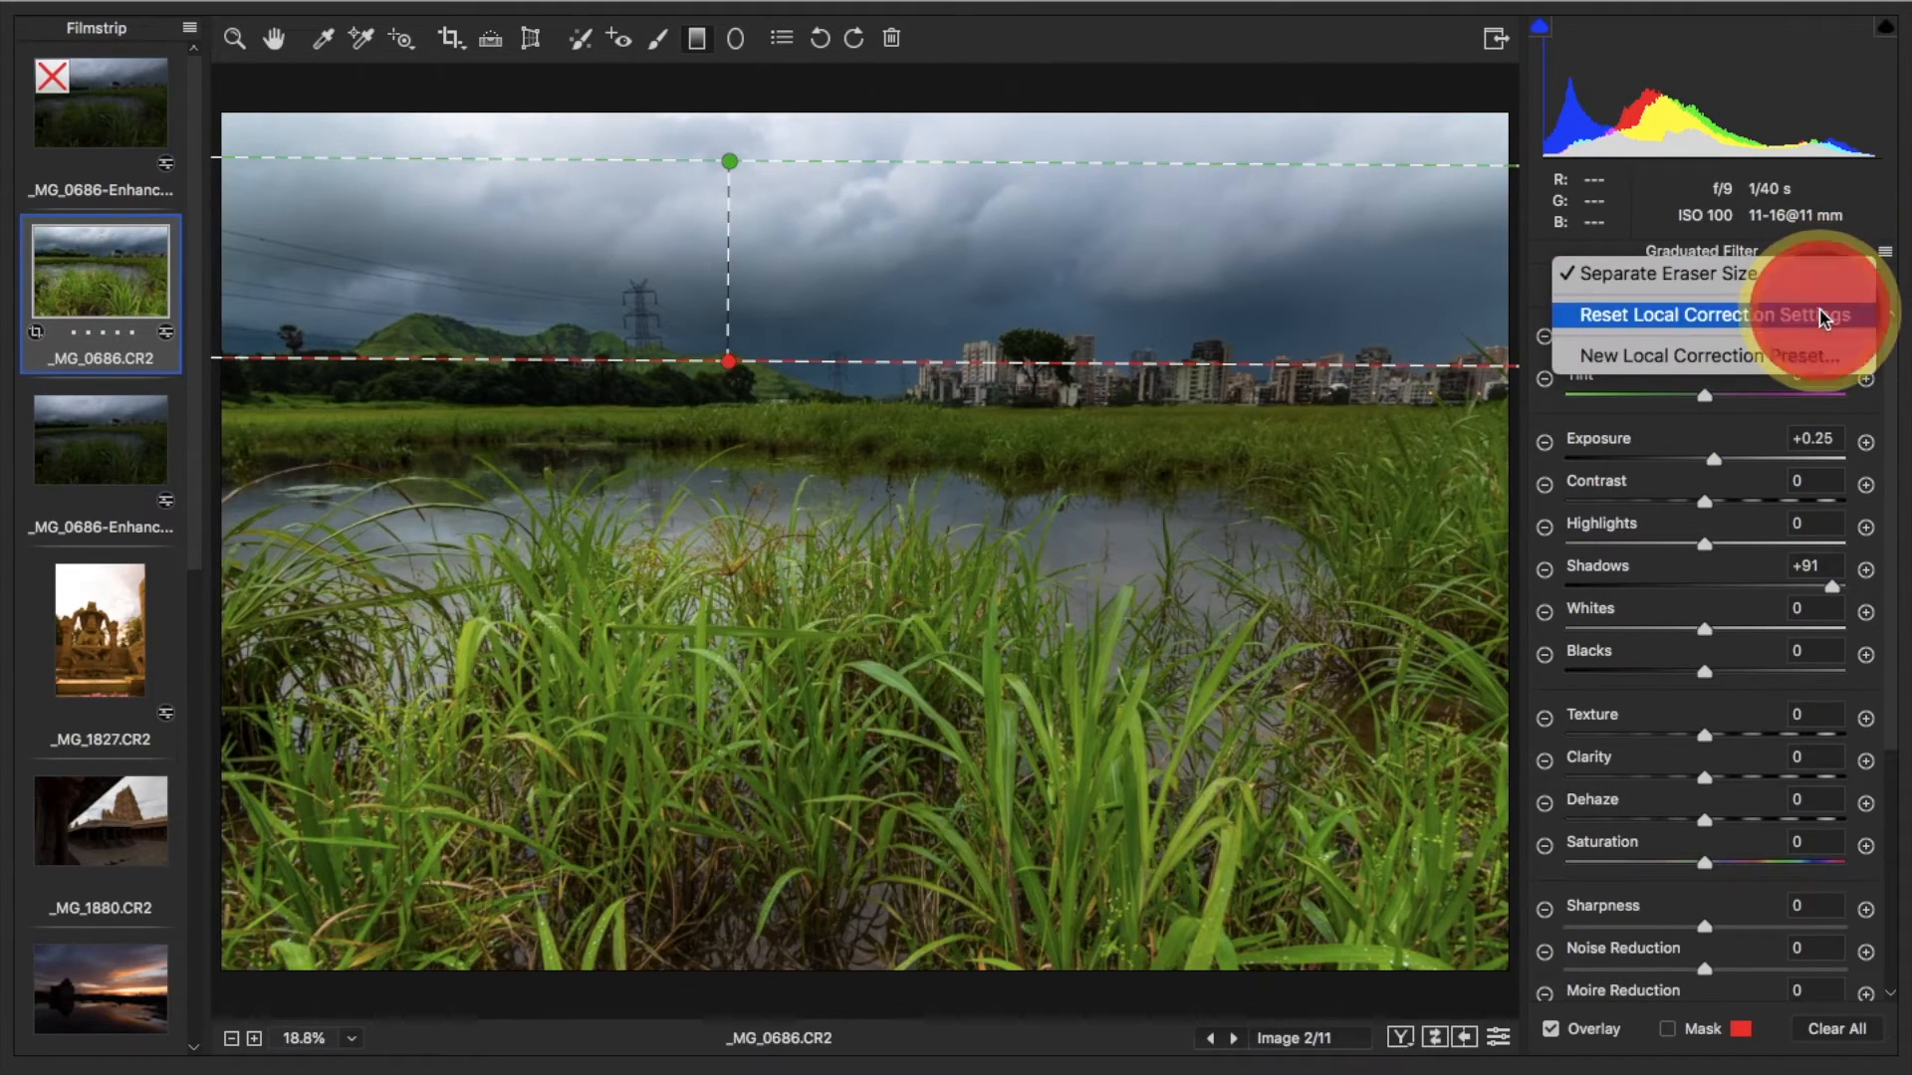
pyautogui.moveTo(1712, 459)
pyautogui.mouseDown()
pyautogui.moveTo(1655, 464)
pyautogui.moveTo(1693, 466)
pyautogui.mouseUp()
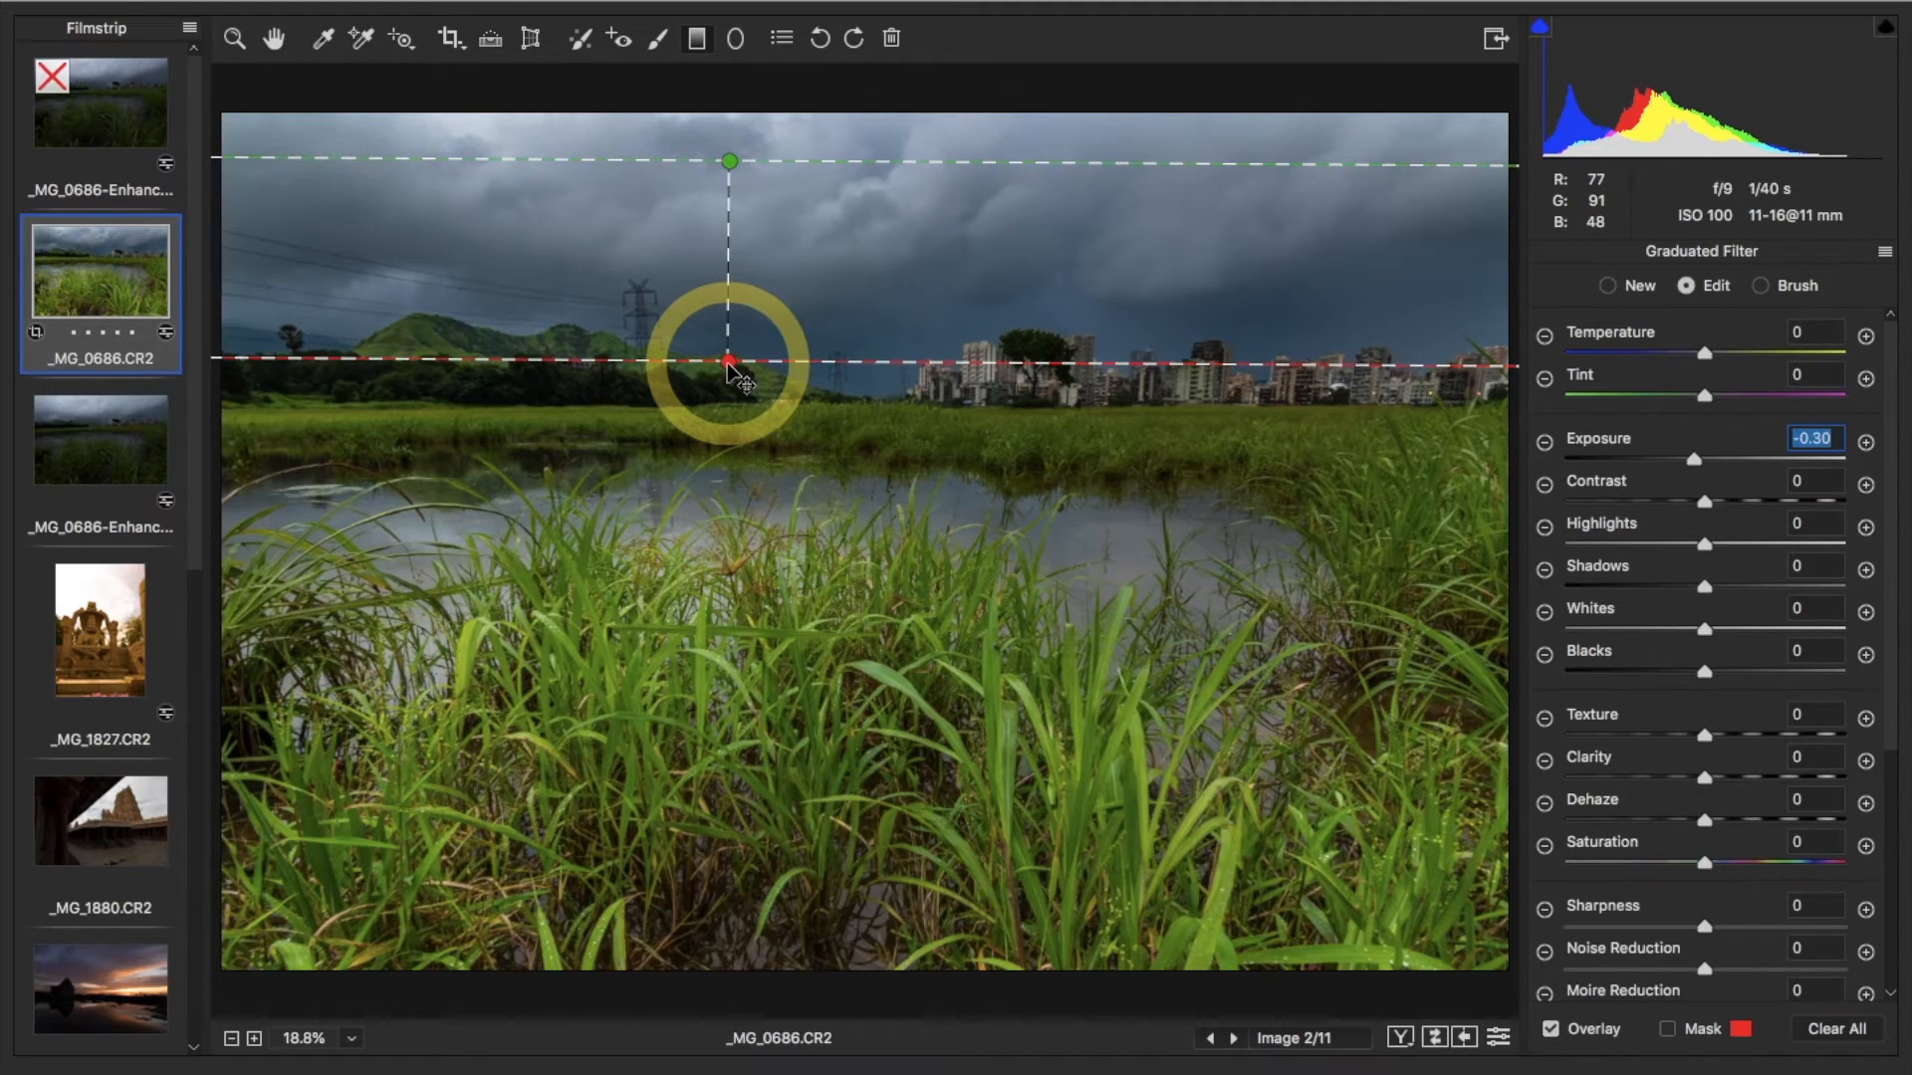
pyautogui.moveTo(730, 367)
pyautogui.mouseDown()
pyautogui.moveTo(776, 392)
pyautogui.moveTo(614, 443)
pyautogui.moveTo(744, 420)
pyautogui.moveTo(730, 263)
pyautogui.moveTo(730, 468)
pyautogui.moveTo(721, 282)
pyautogui.moveTo(728, 413)
pyautogui.moveTo(728, 365)
pyautogui.mouseUp()
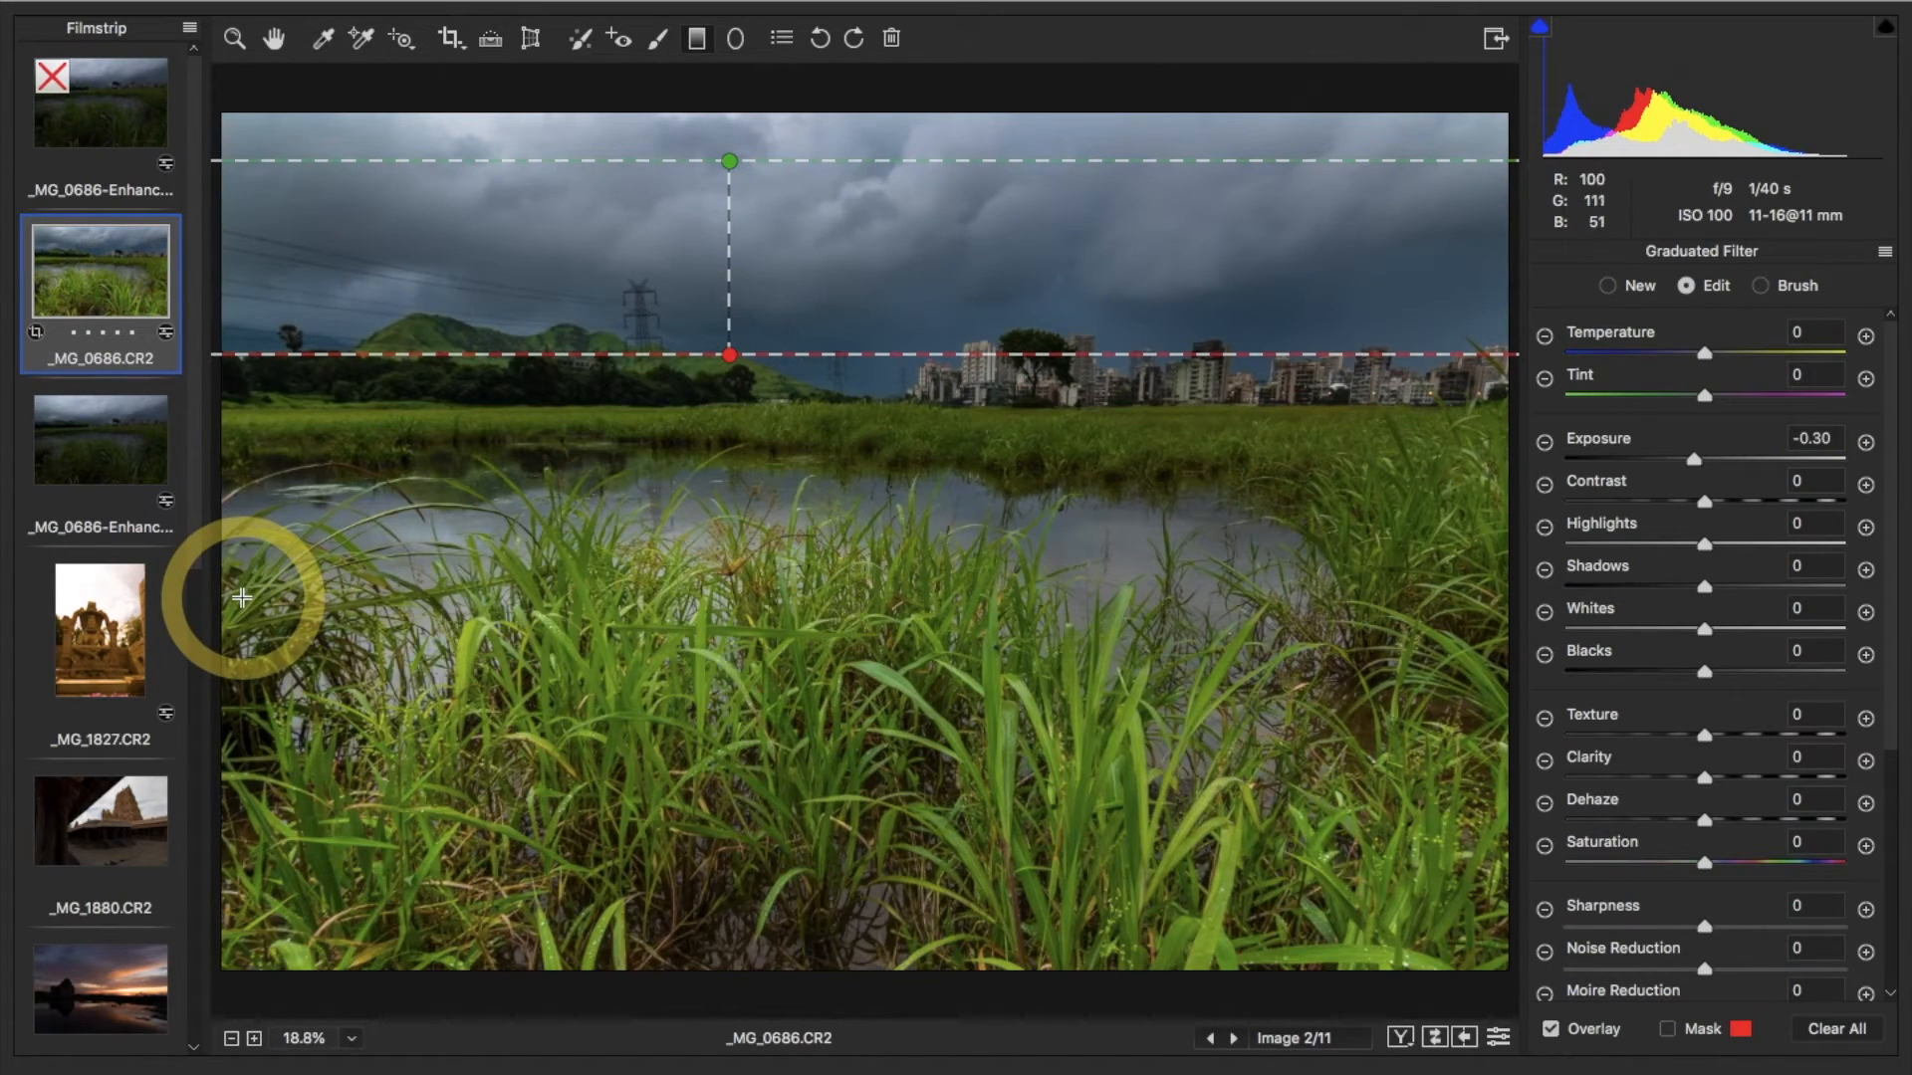
# Add graduated filters running inward from the photo's left and right edges, and check the right one's coverage with the mask overlay
pyautogui.moveTo(238, 595); pyautogui.dragTo(436, 597)
pyautogui.moveTo(1483, 590); pyautogui.dragTo(1329, 587)
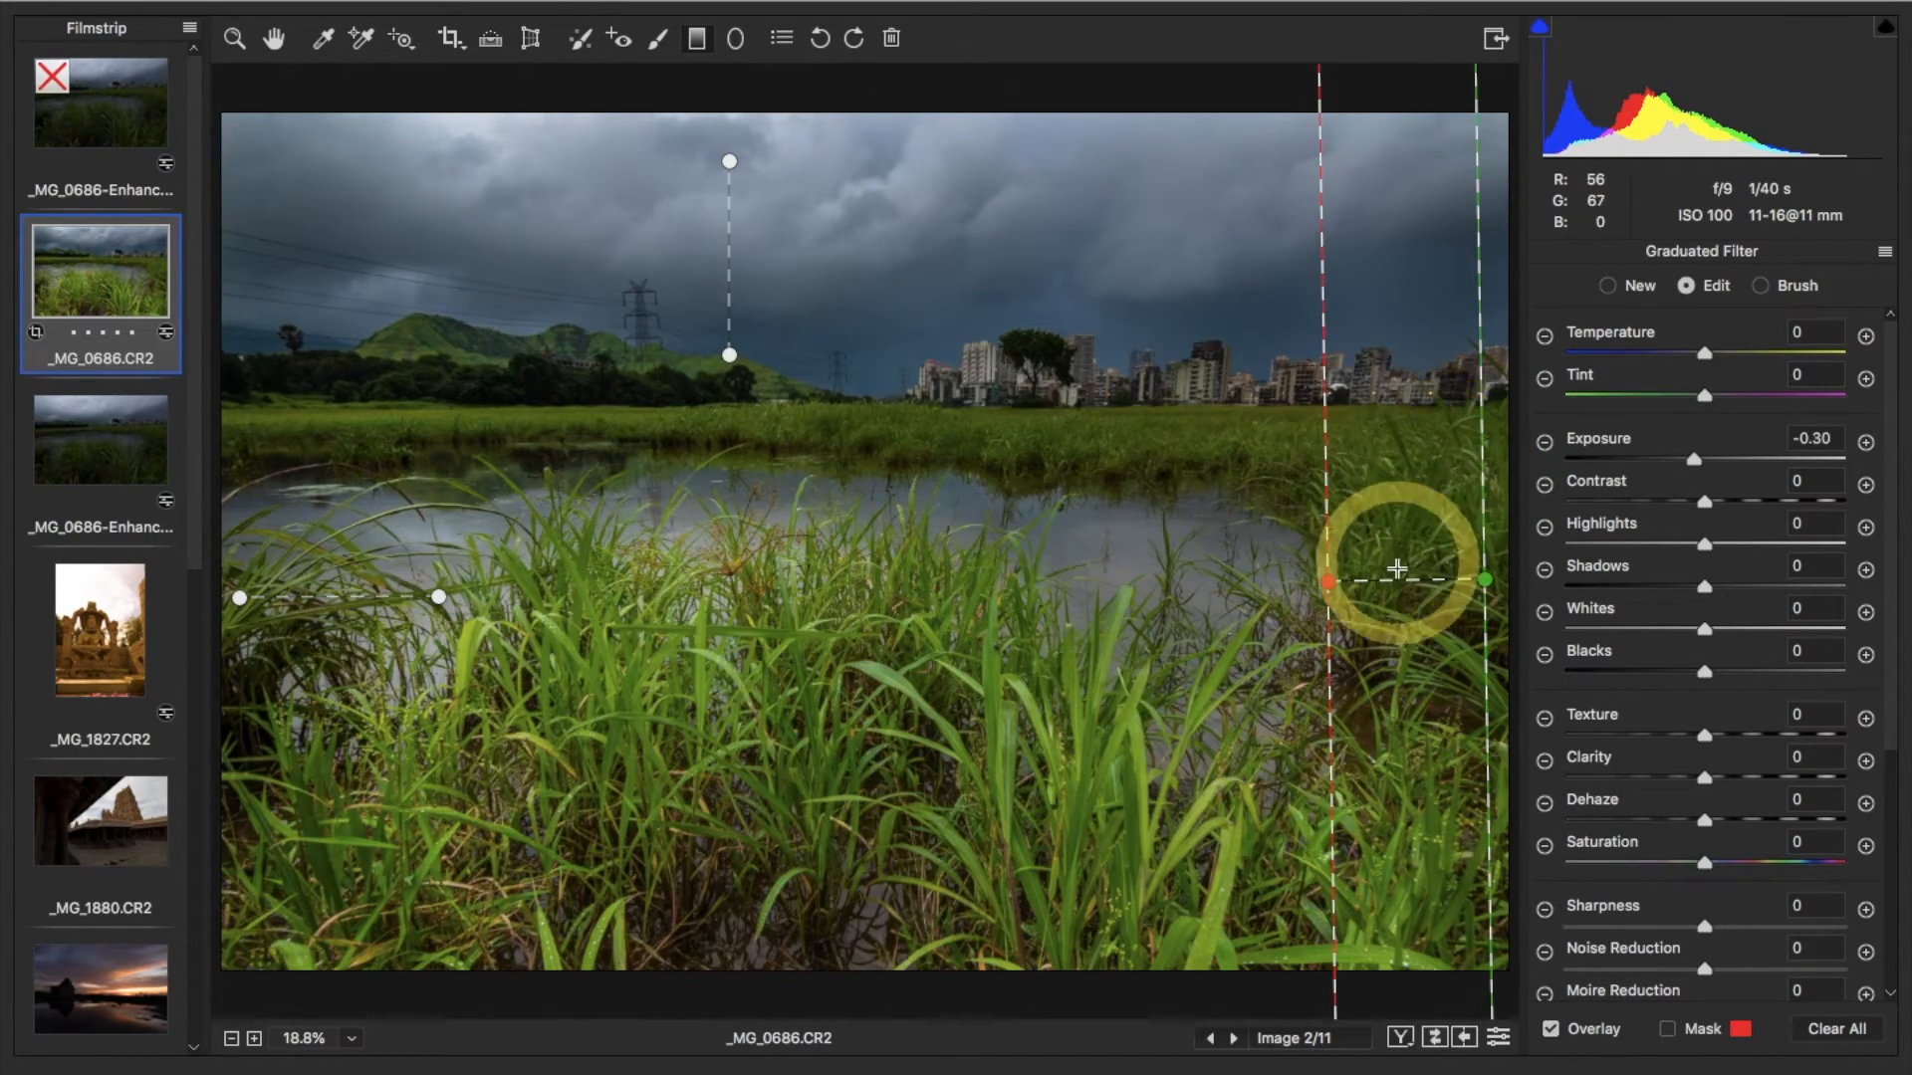
pyautogui.click(1667, 1030)
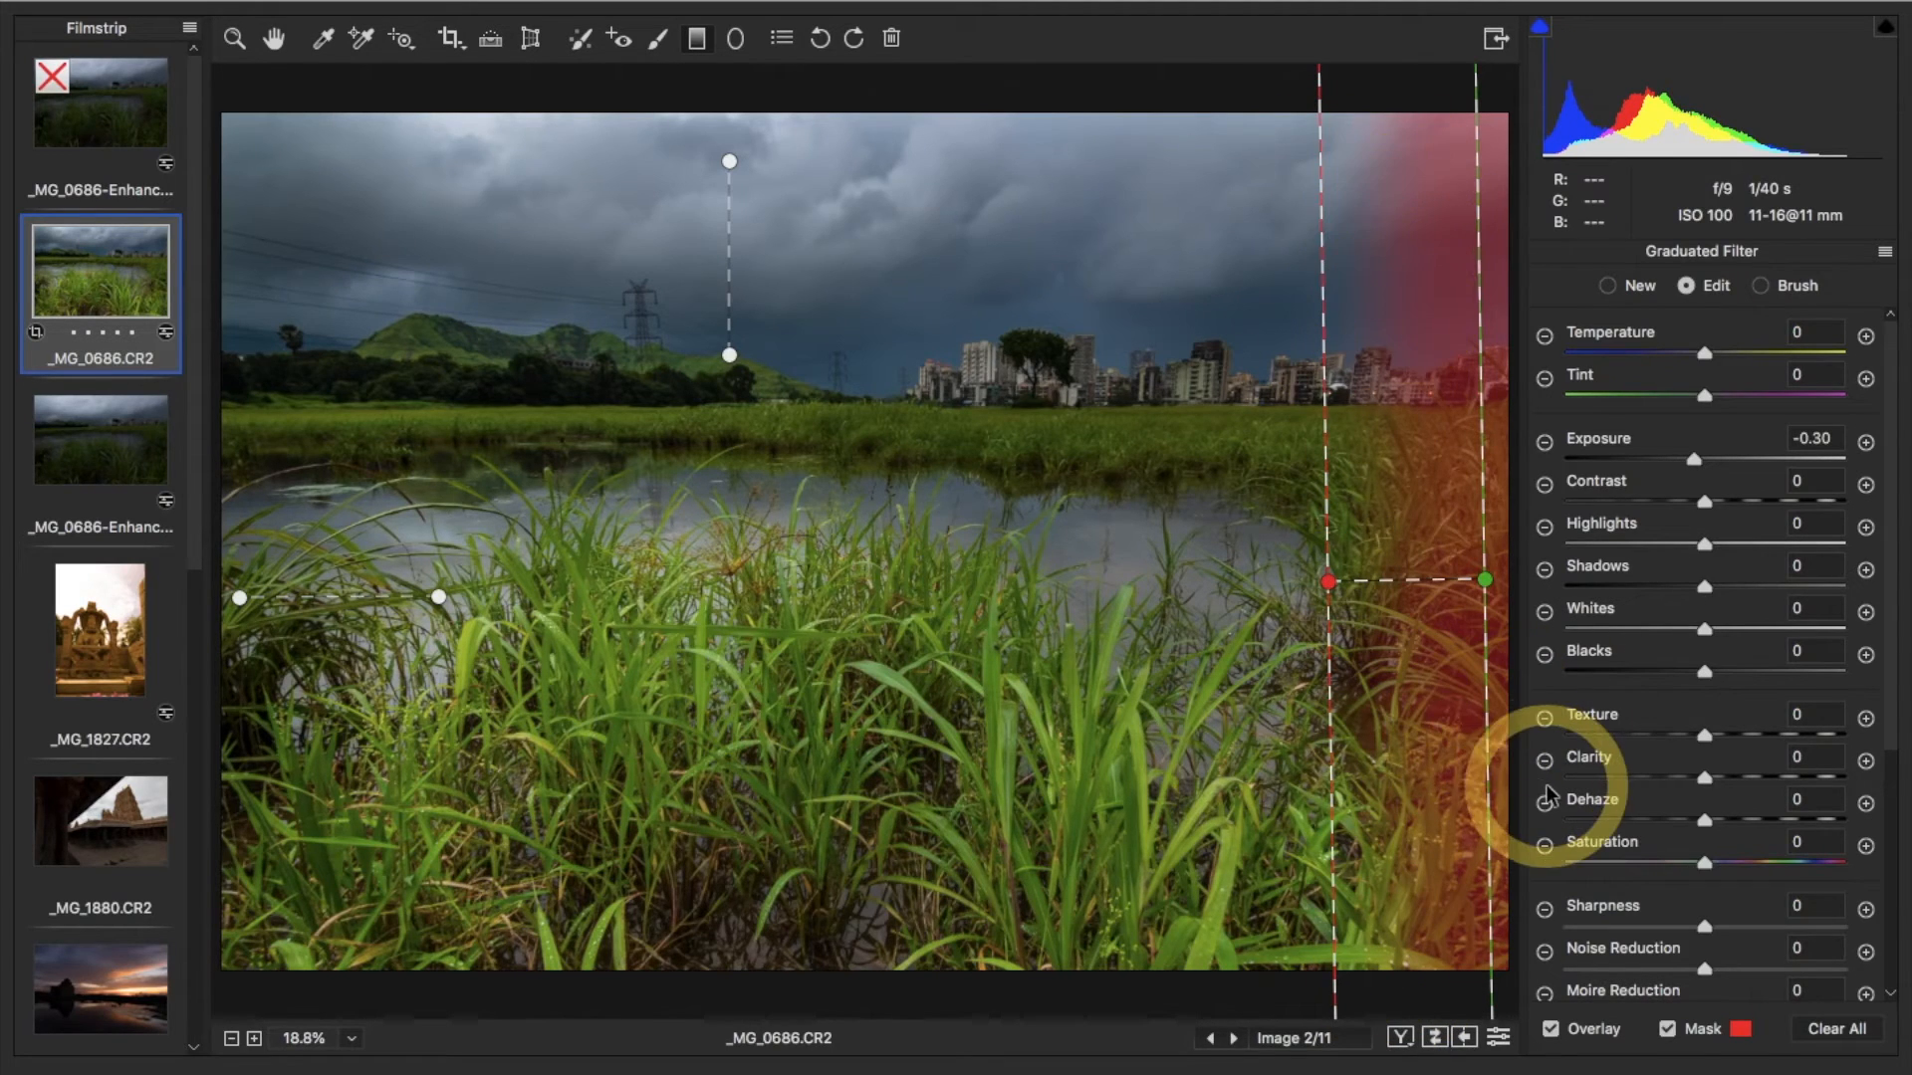
pyautogui.click(1668, 1029)
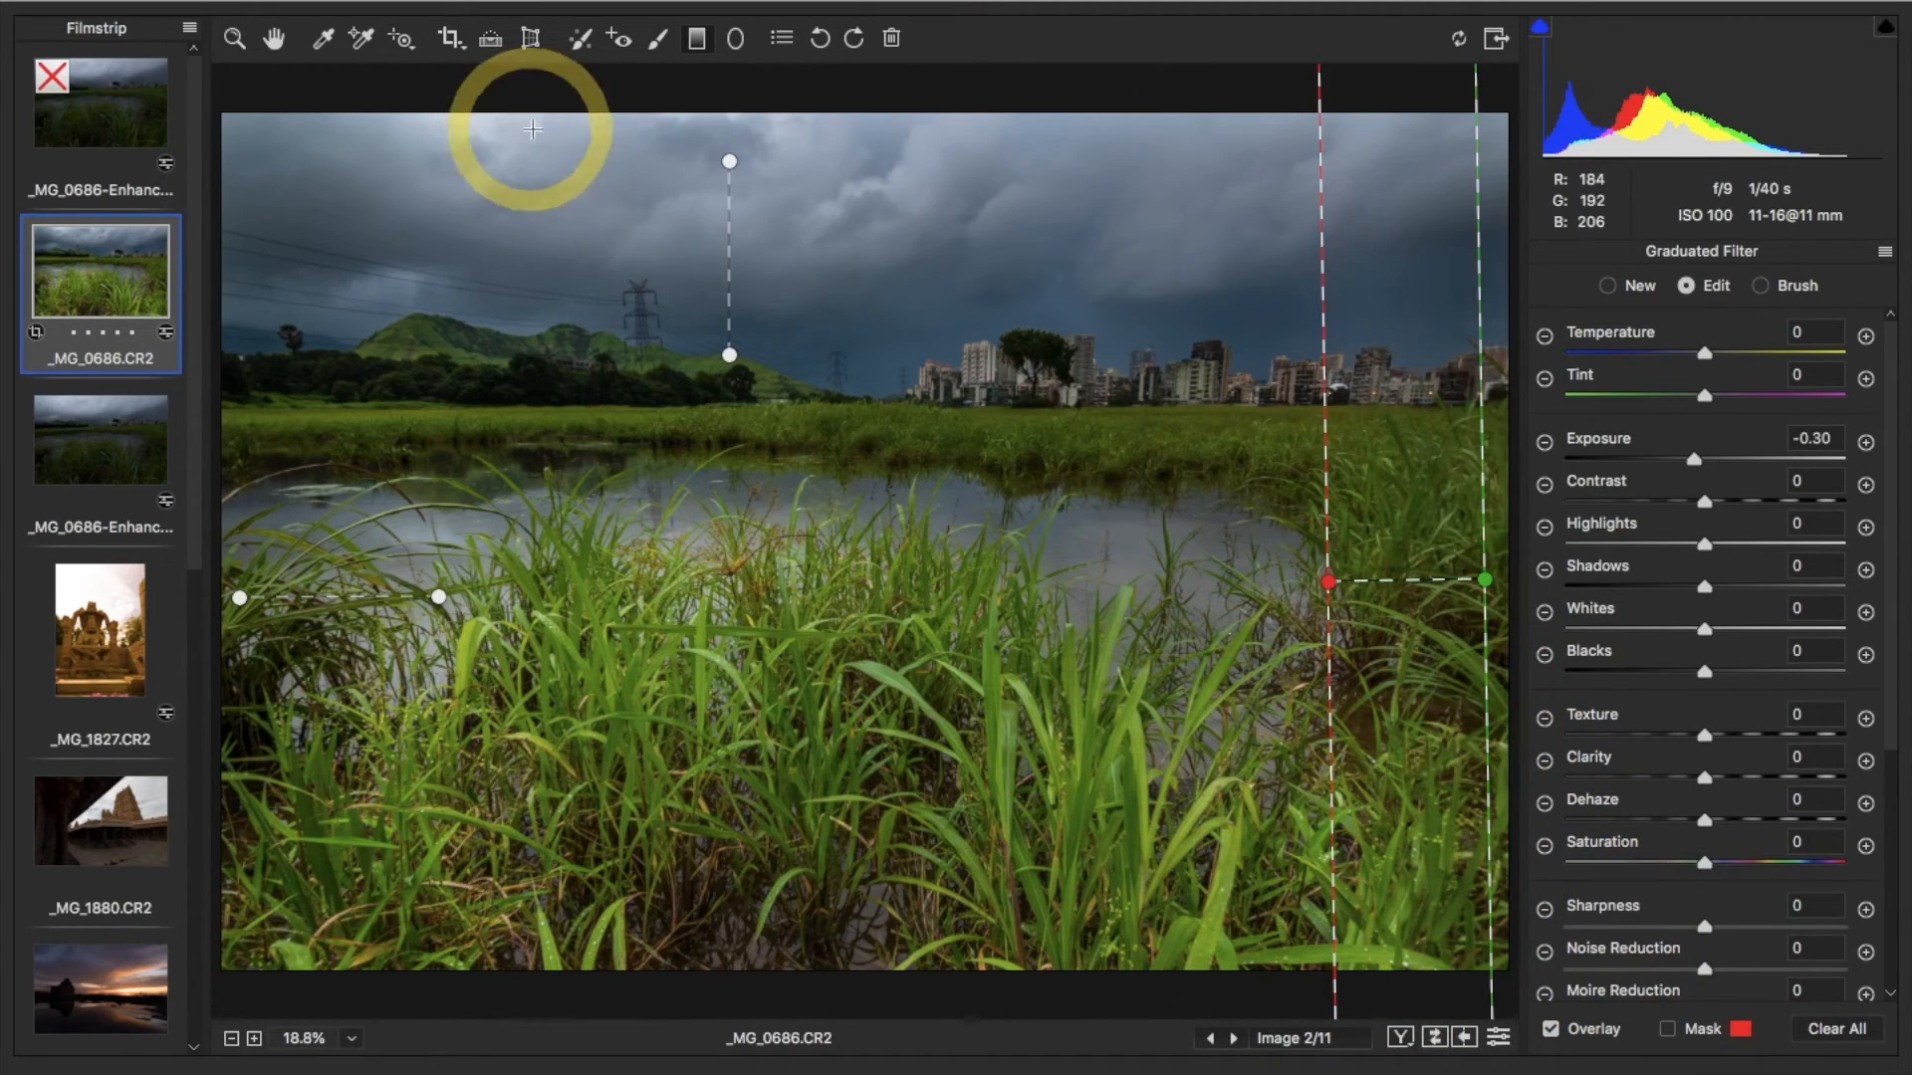
# Select the graduated filter at the photo's right edge and delete it
pyautogui.click(731, 164)
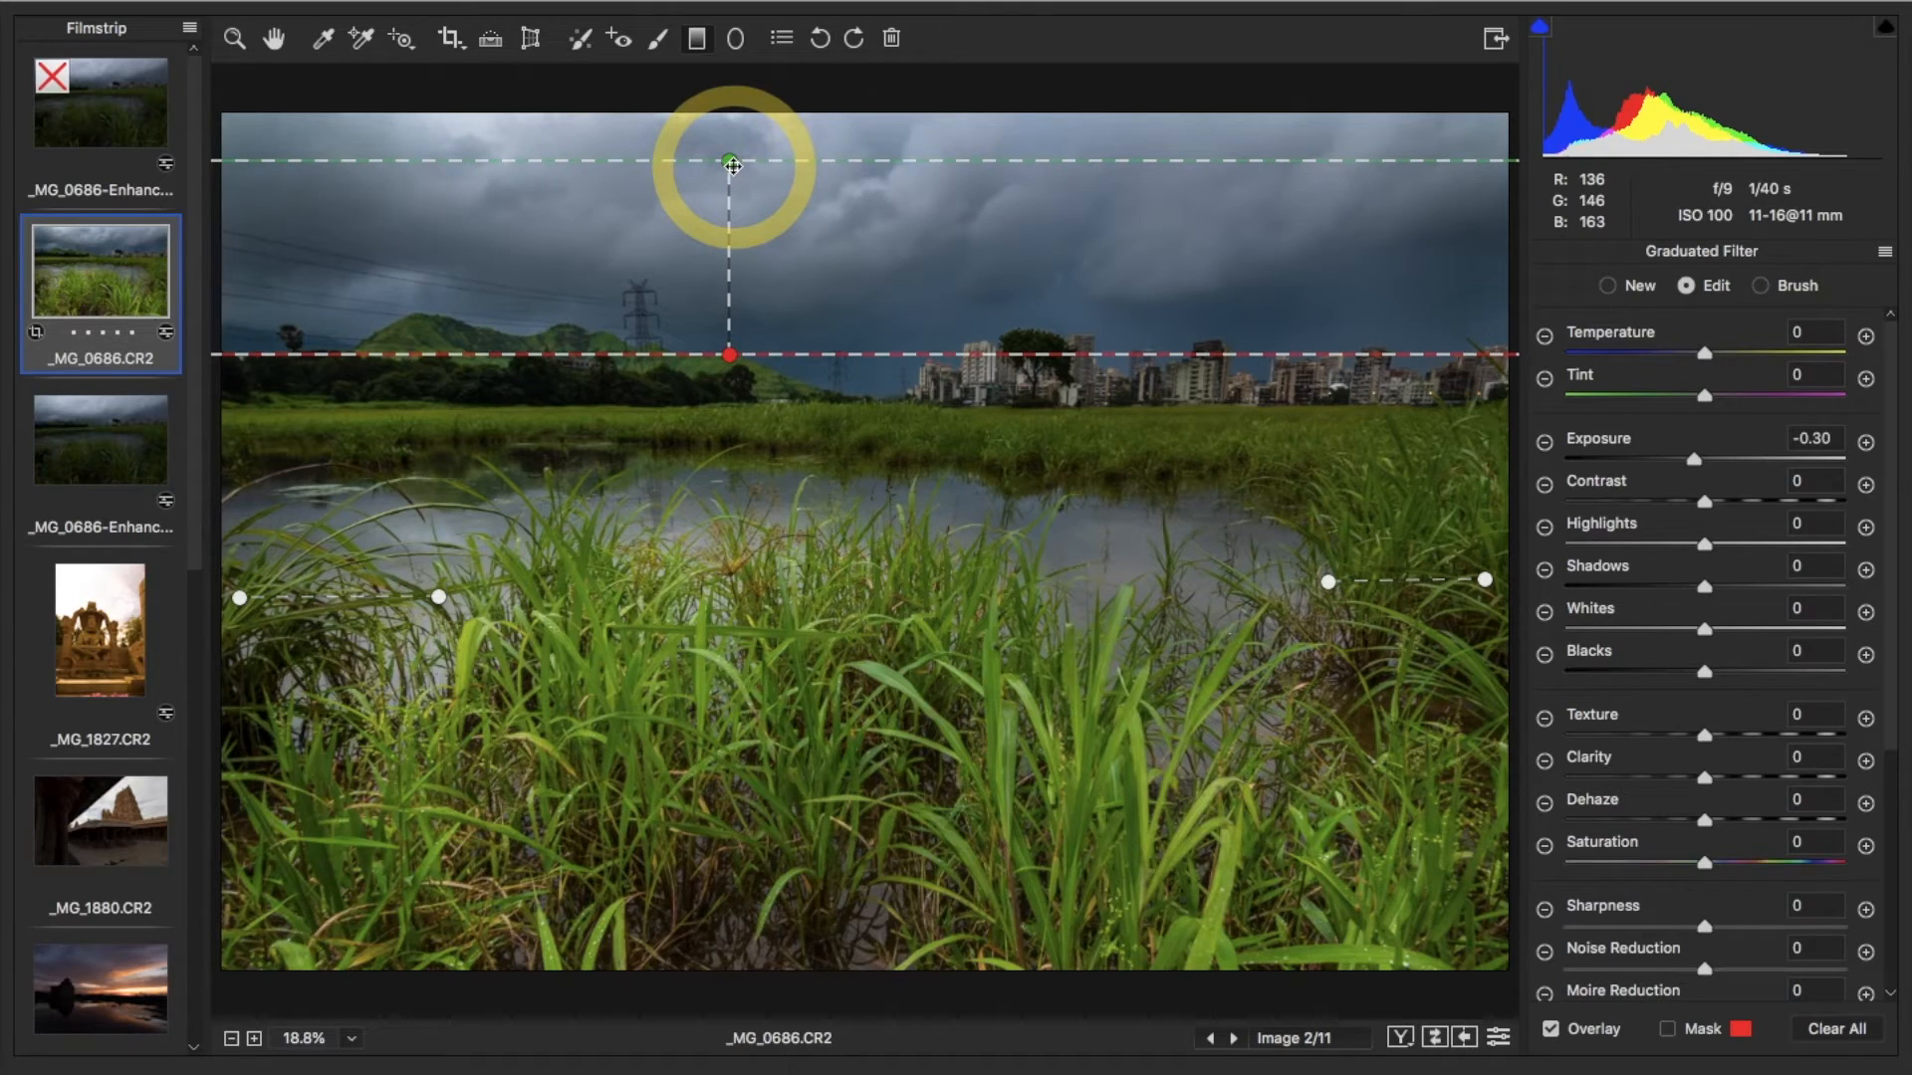
pyautogui.click(1330, 583)
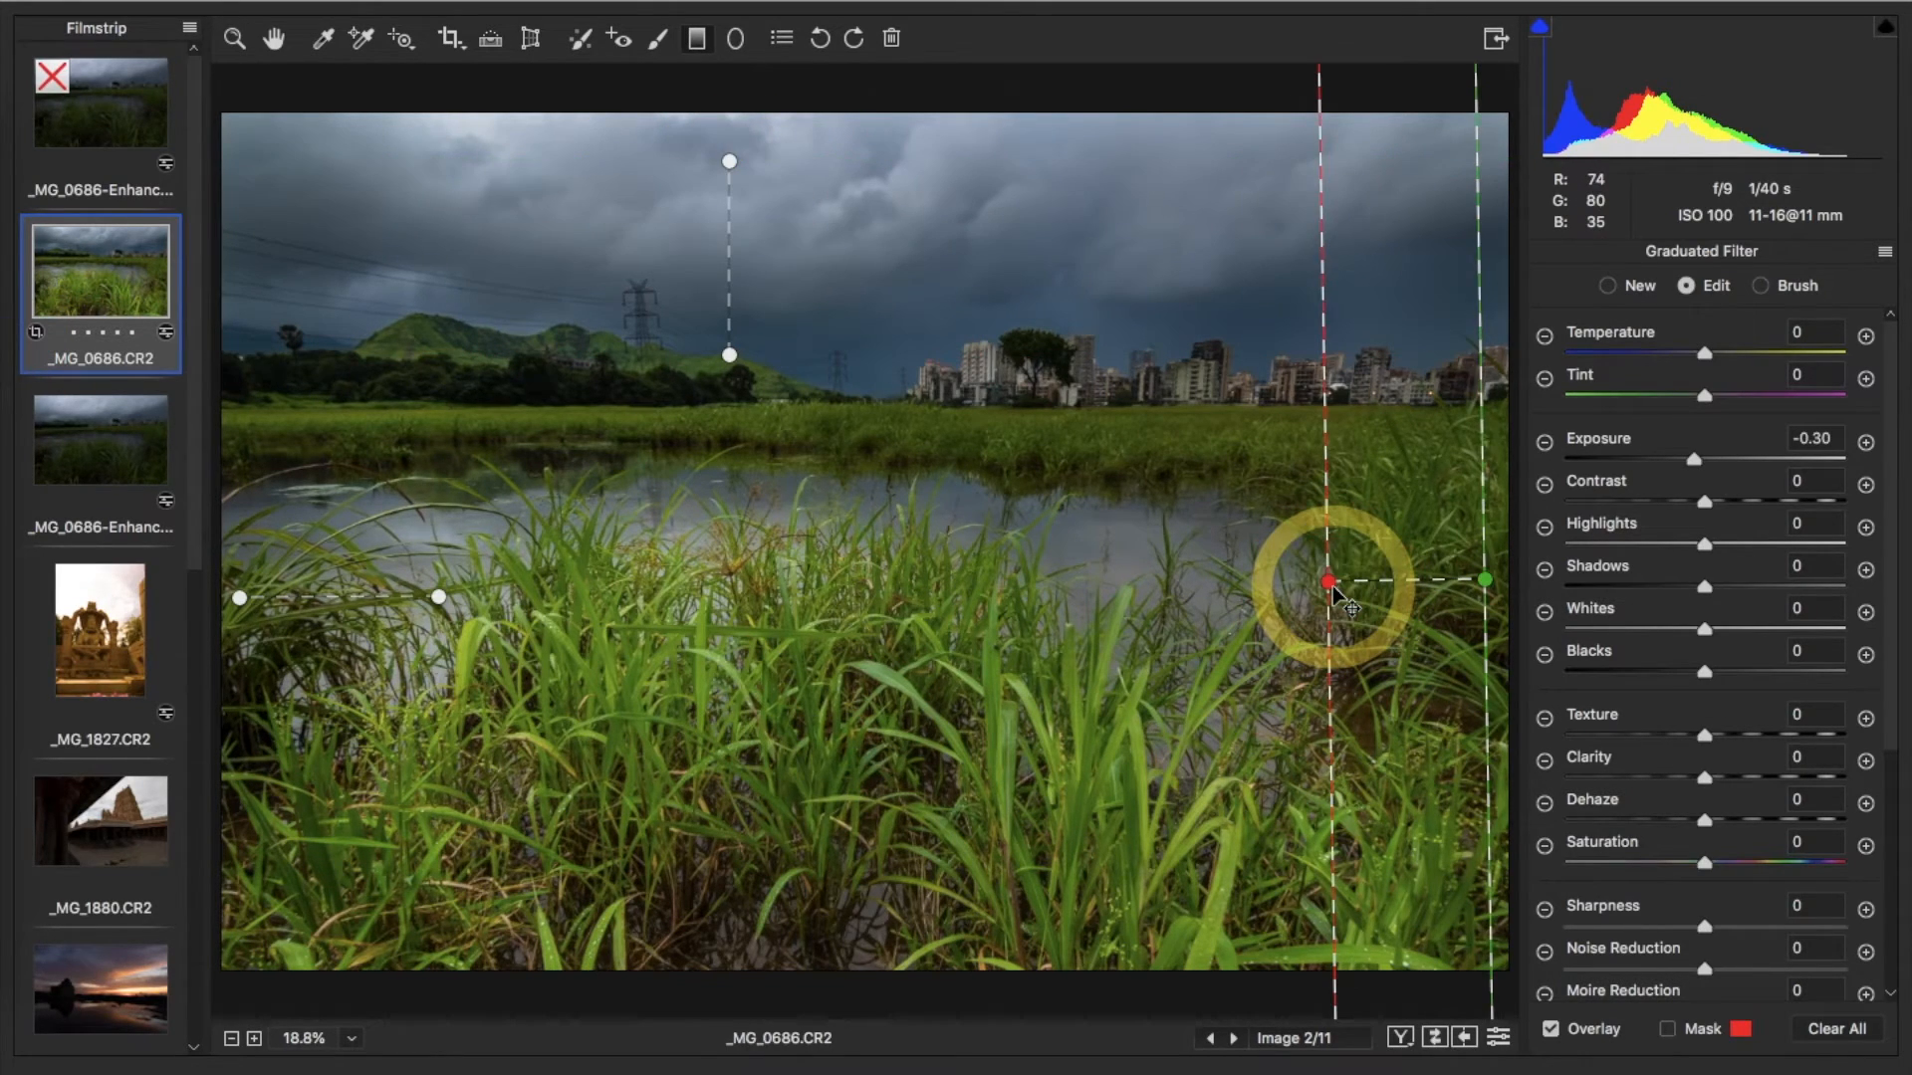
pyautogui.press('Delete')
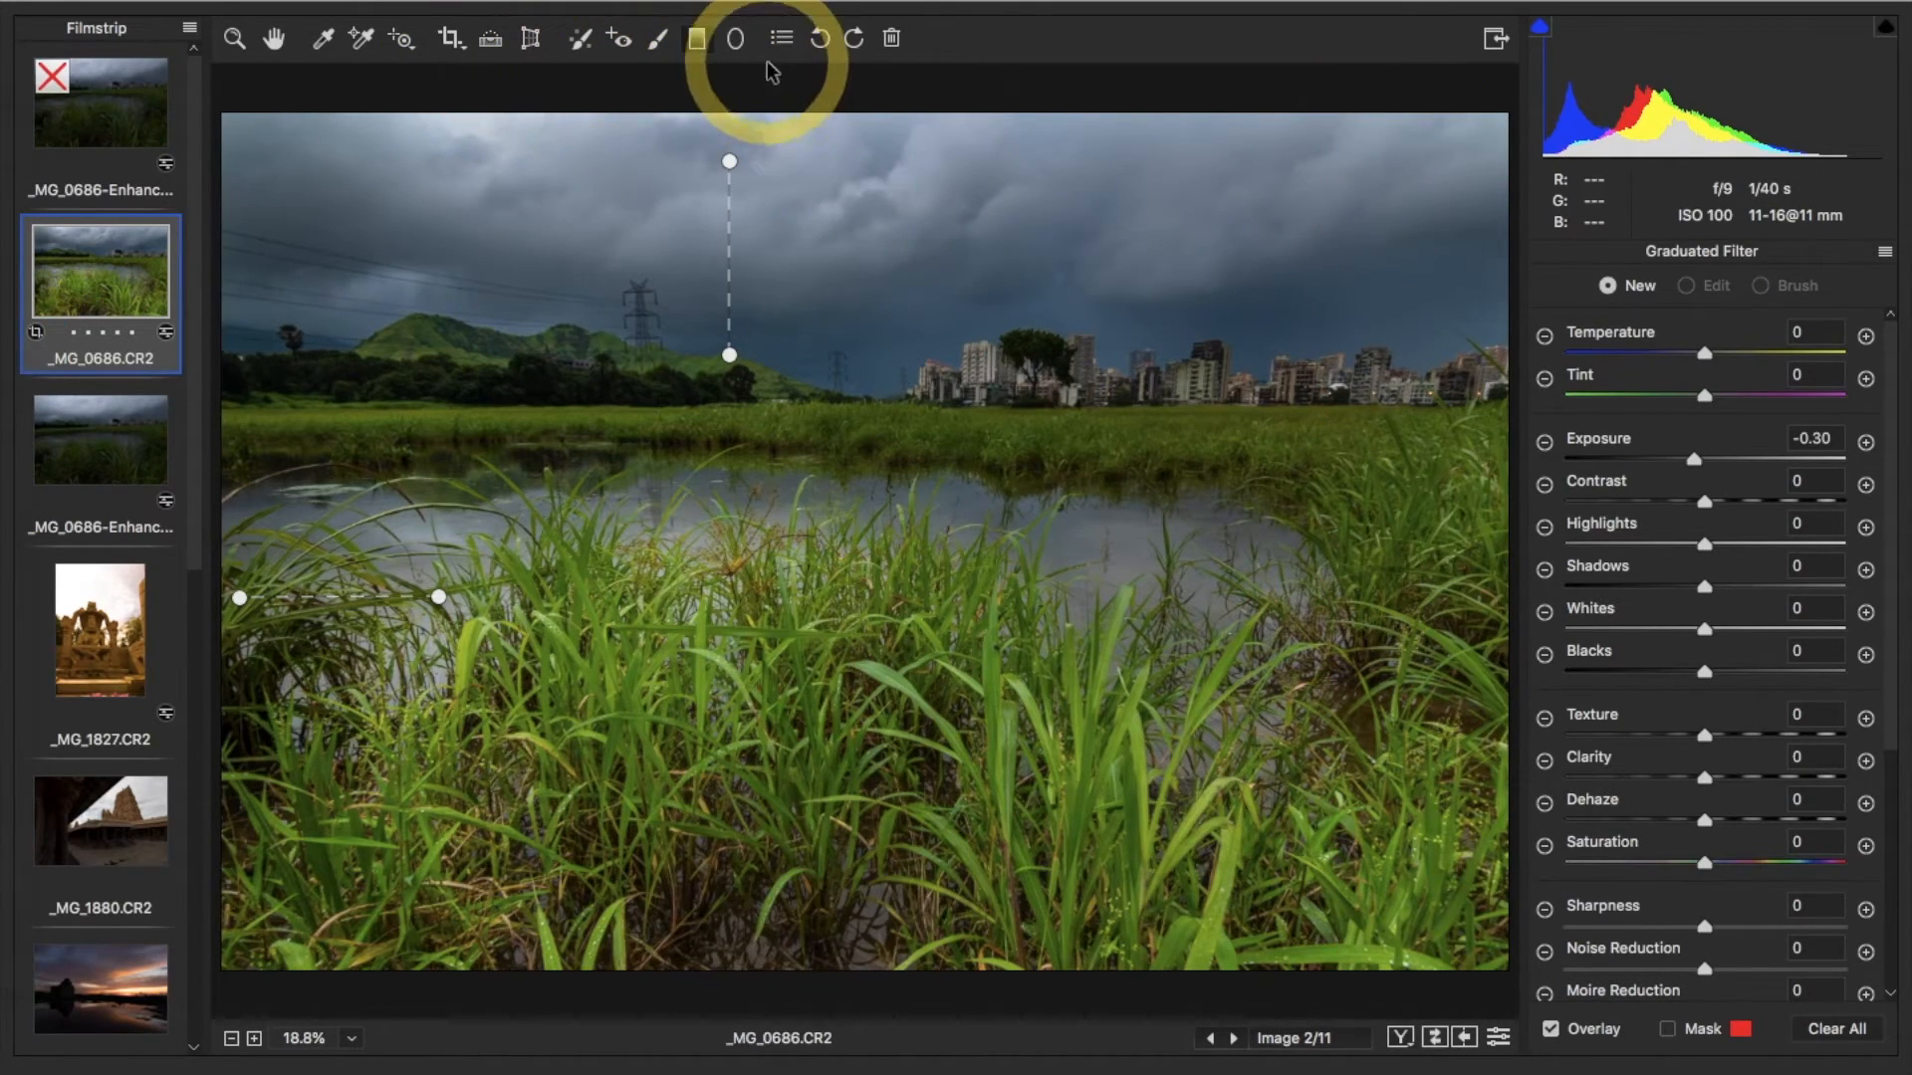
# Add a large Radial Filter ellipse over the foreground grass, with settings reset, highlights -100 and saturation +57
pyautogui.click(735, 40)
pyautogui.click(738, 42)
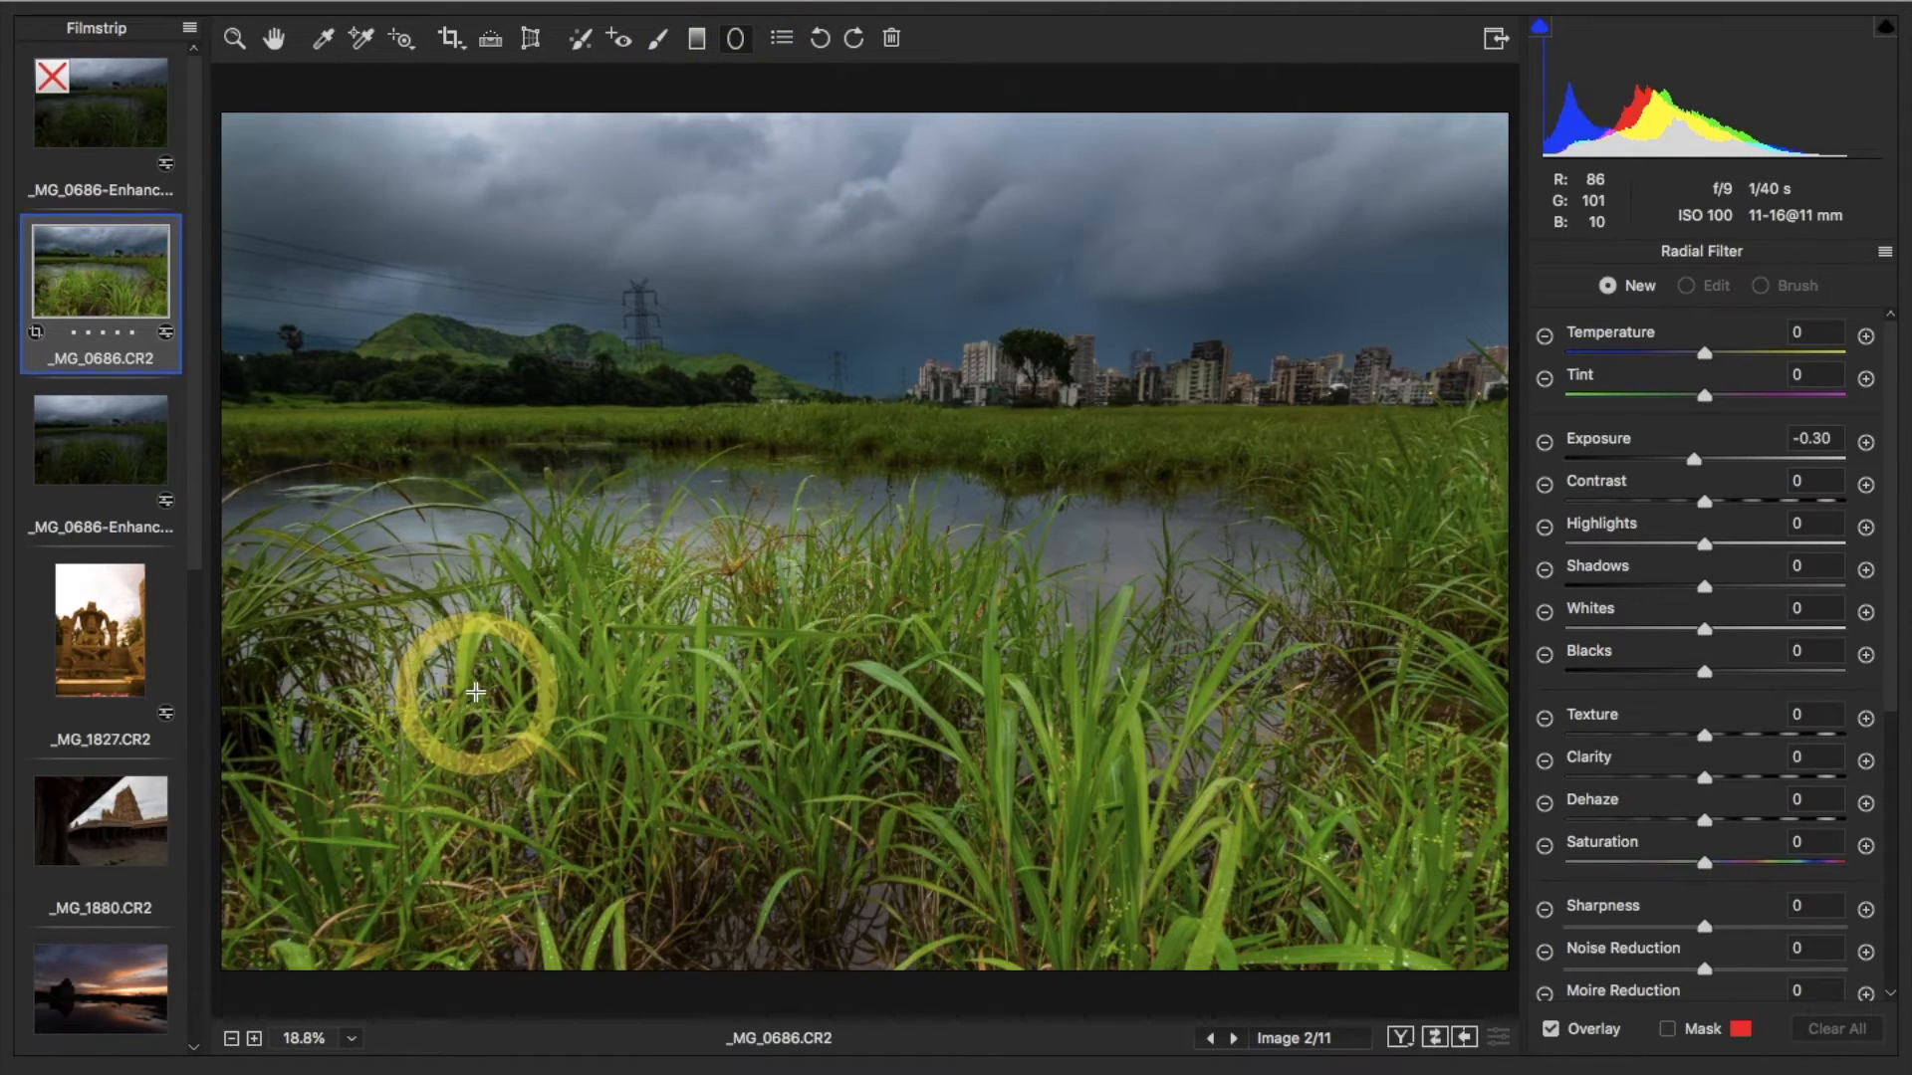
pyautogui.moveTo(448, 676); pyautogui.dragTo(961, 765)
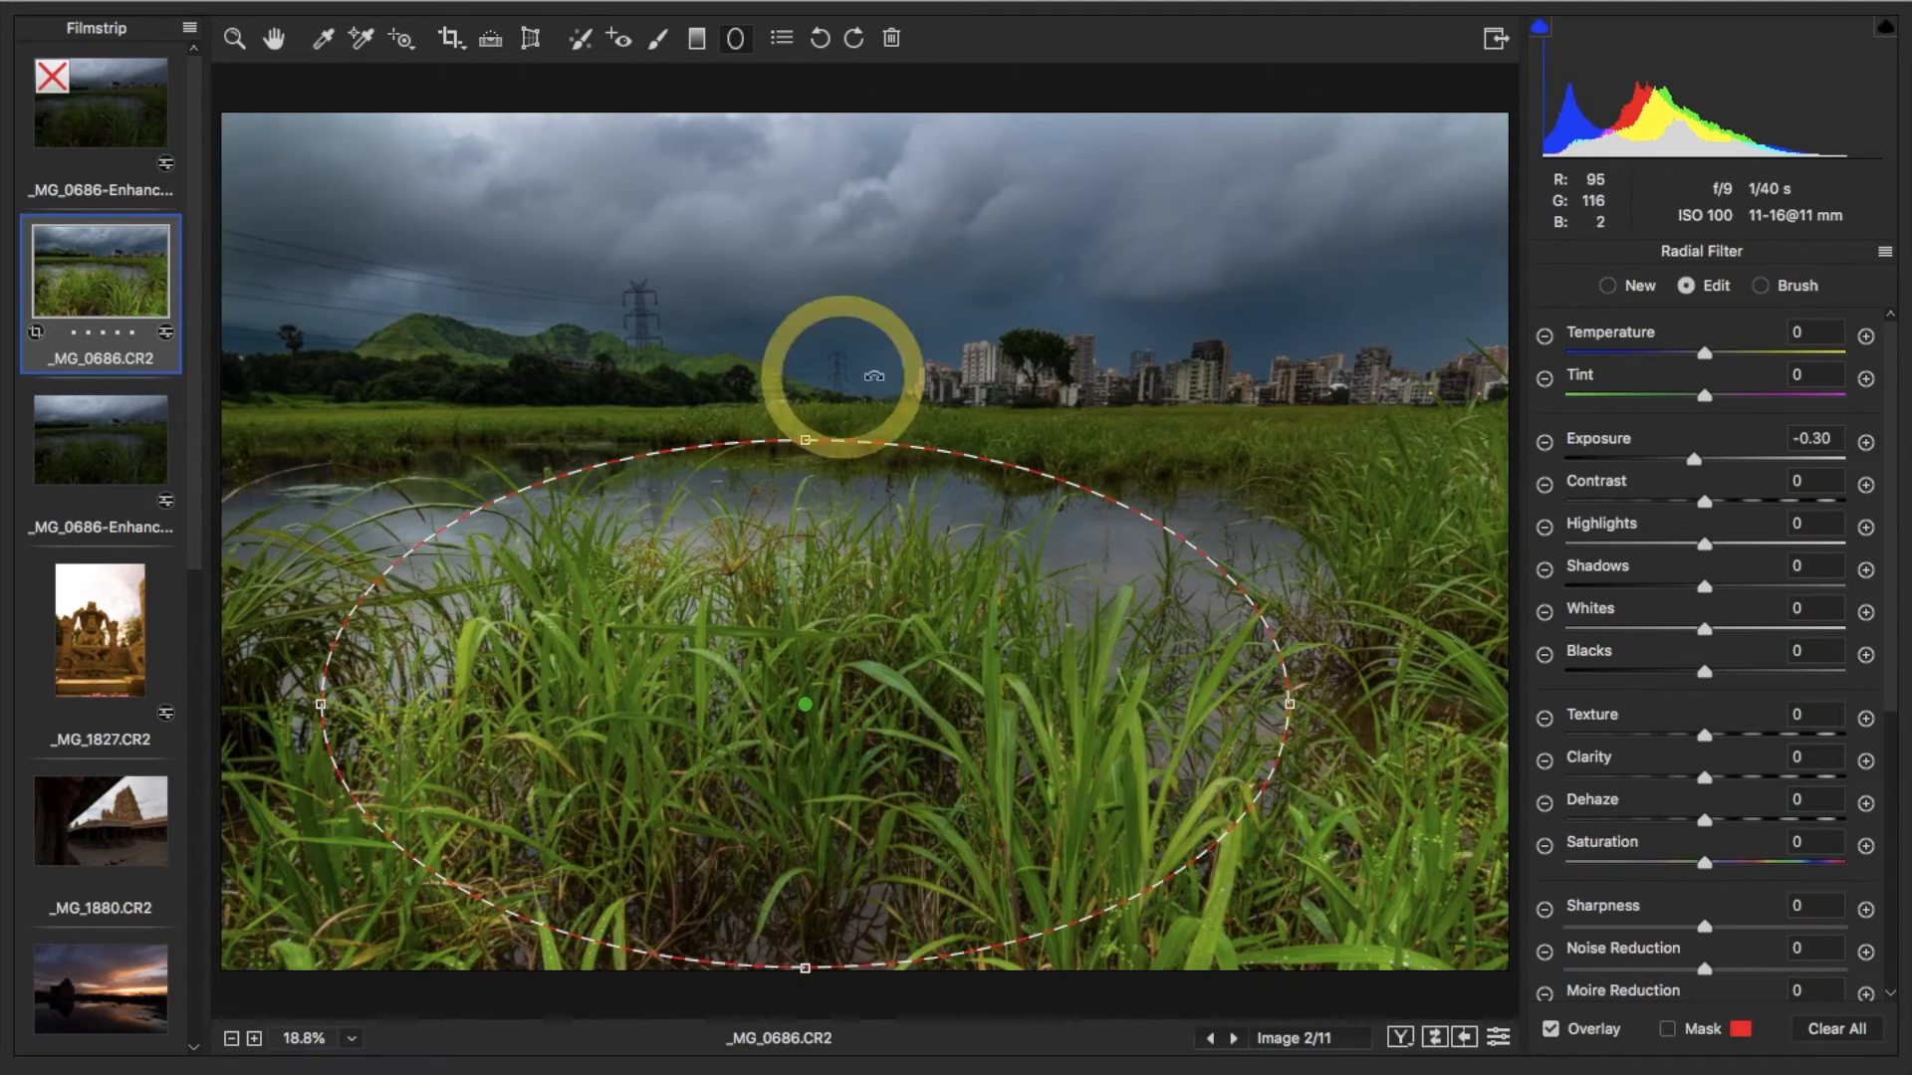
pyautogui.click(1884, 251)
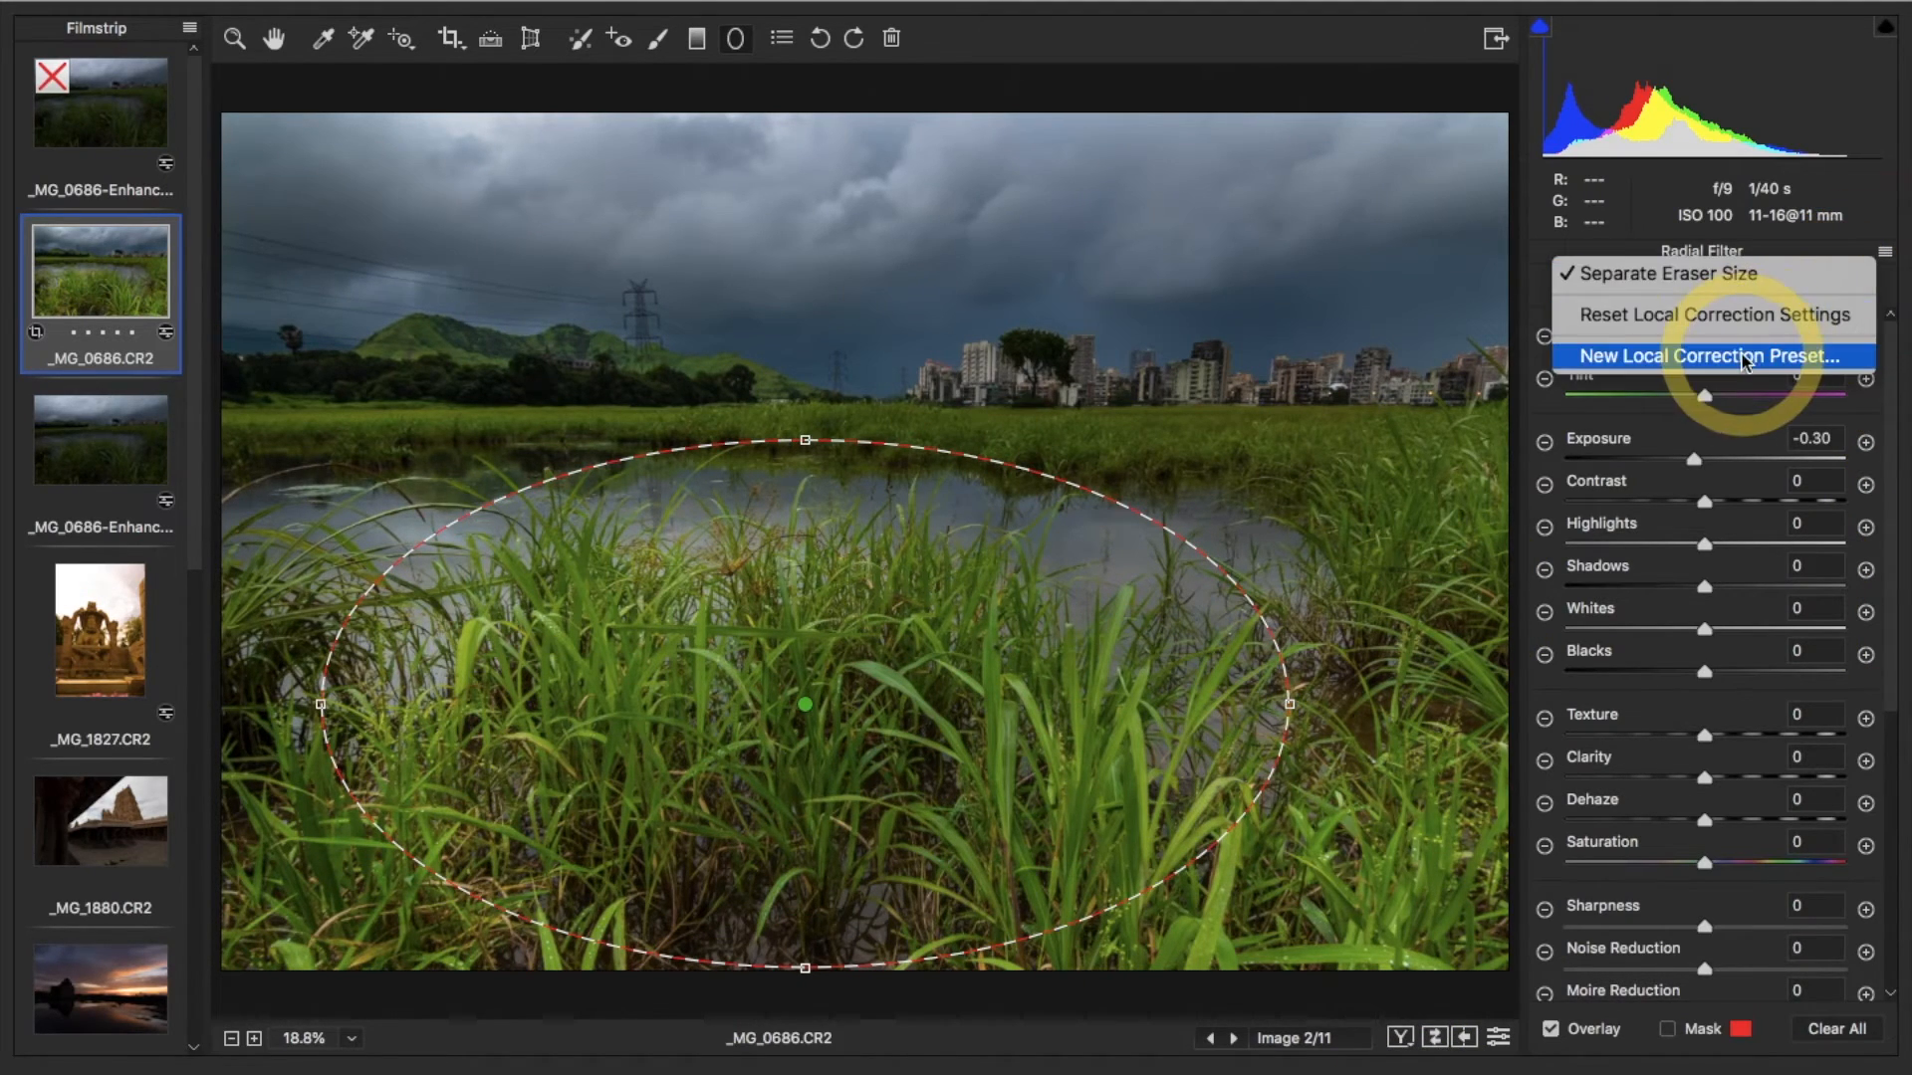
pyautogui.click(1734, 316)
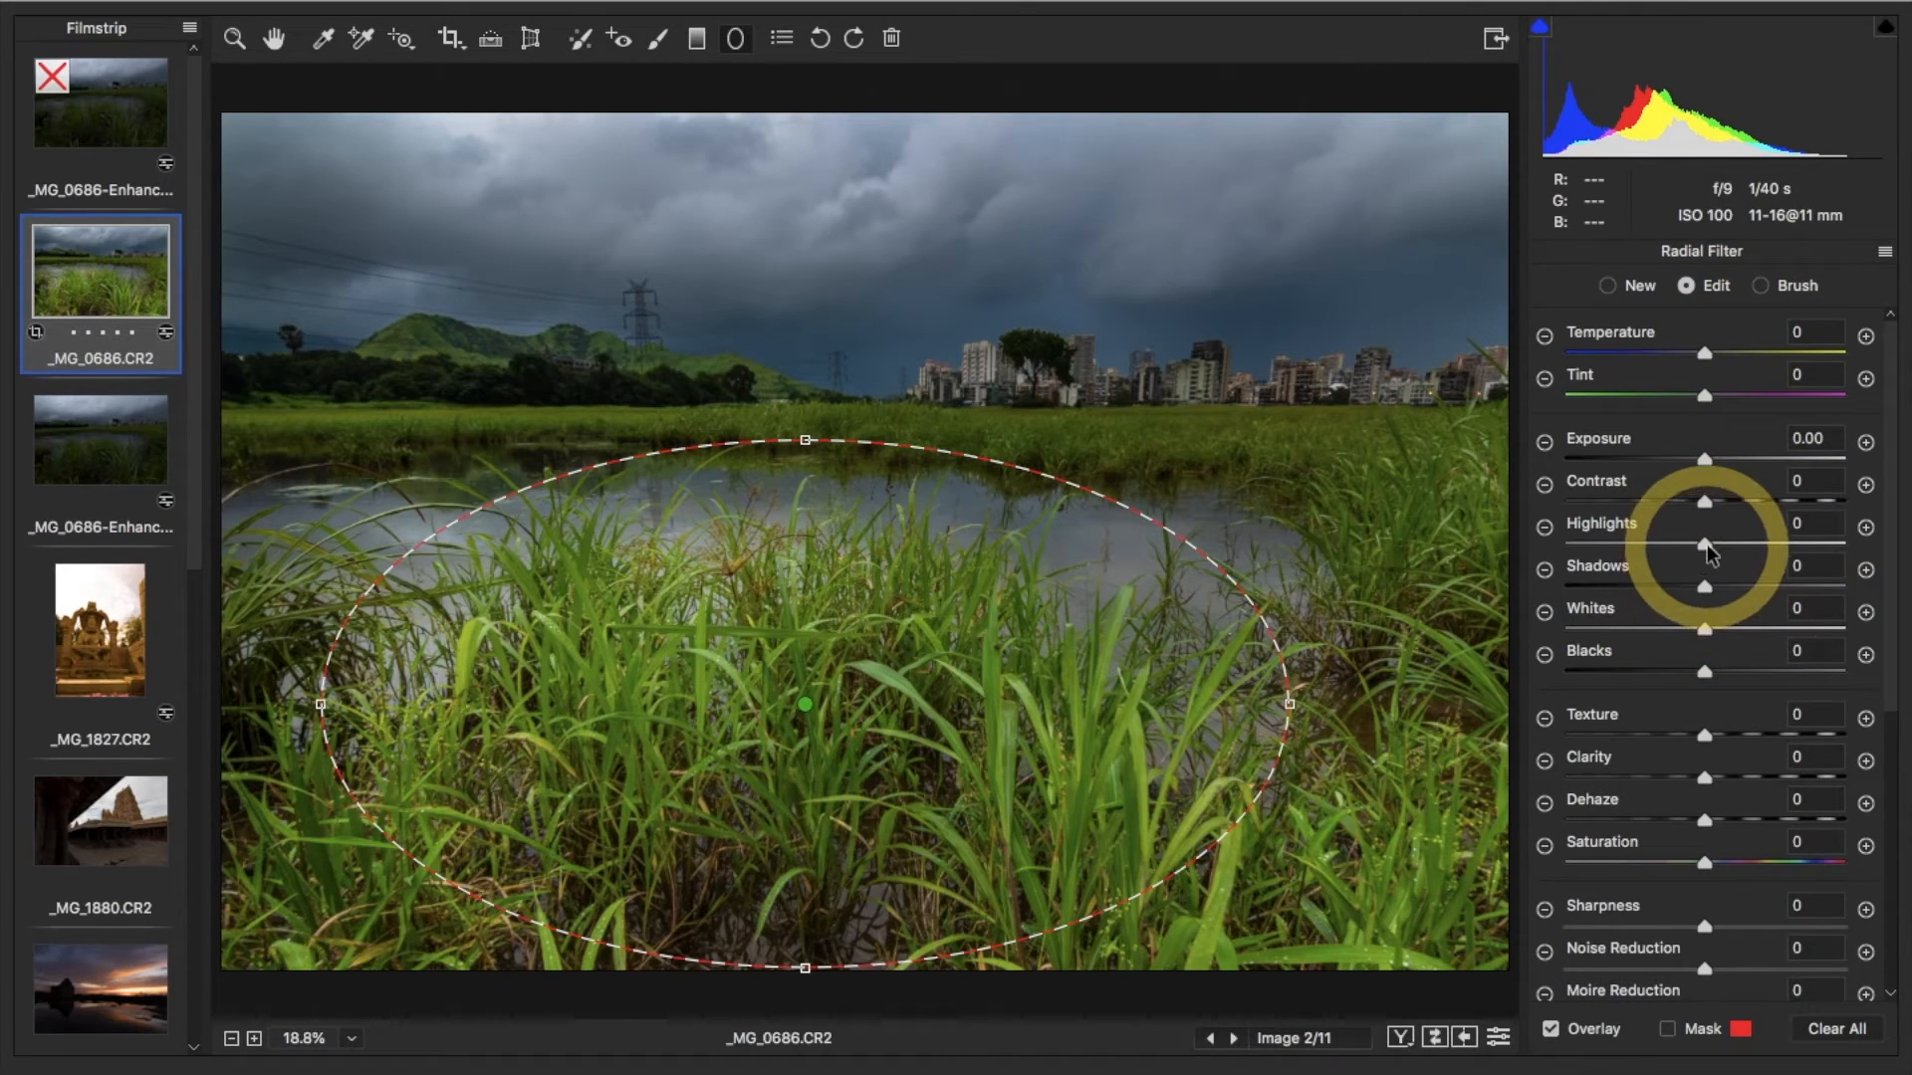
pyautogui.moveTo(1705, 545); pyautogui.dragTo(1550, 558)
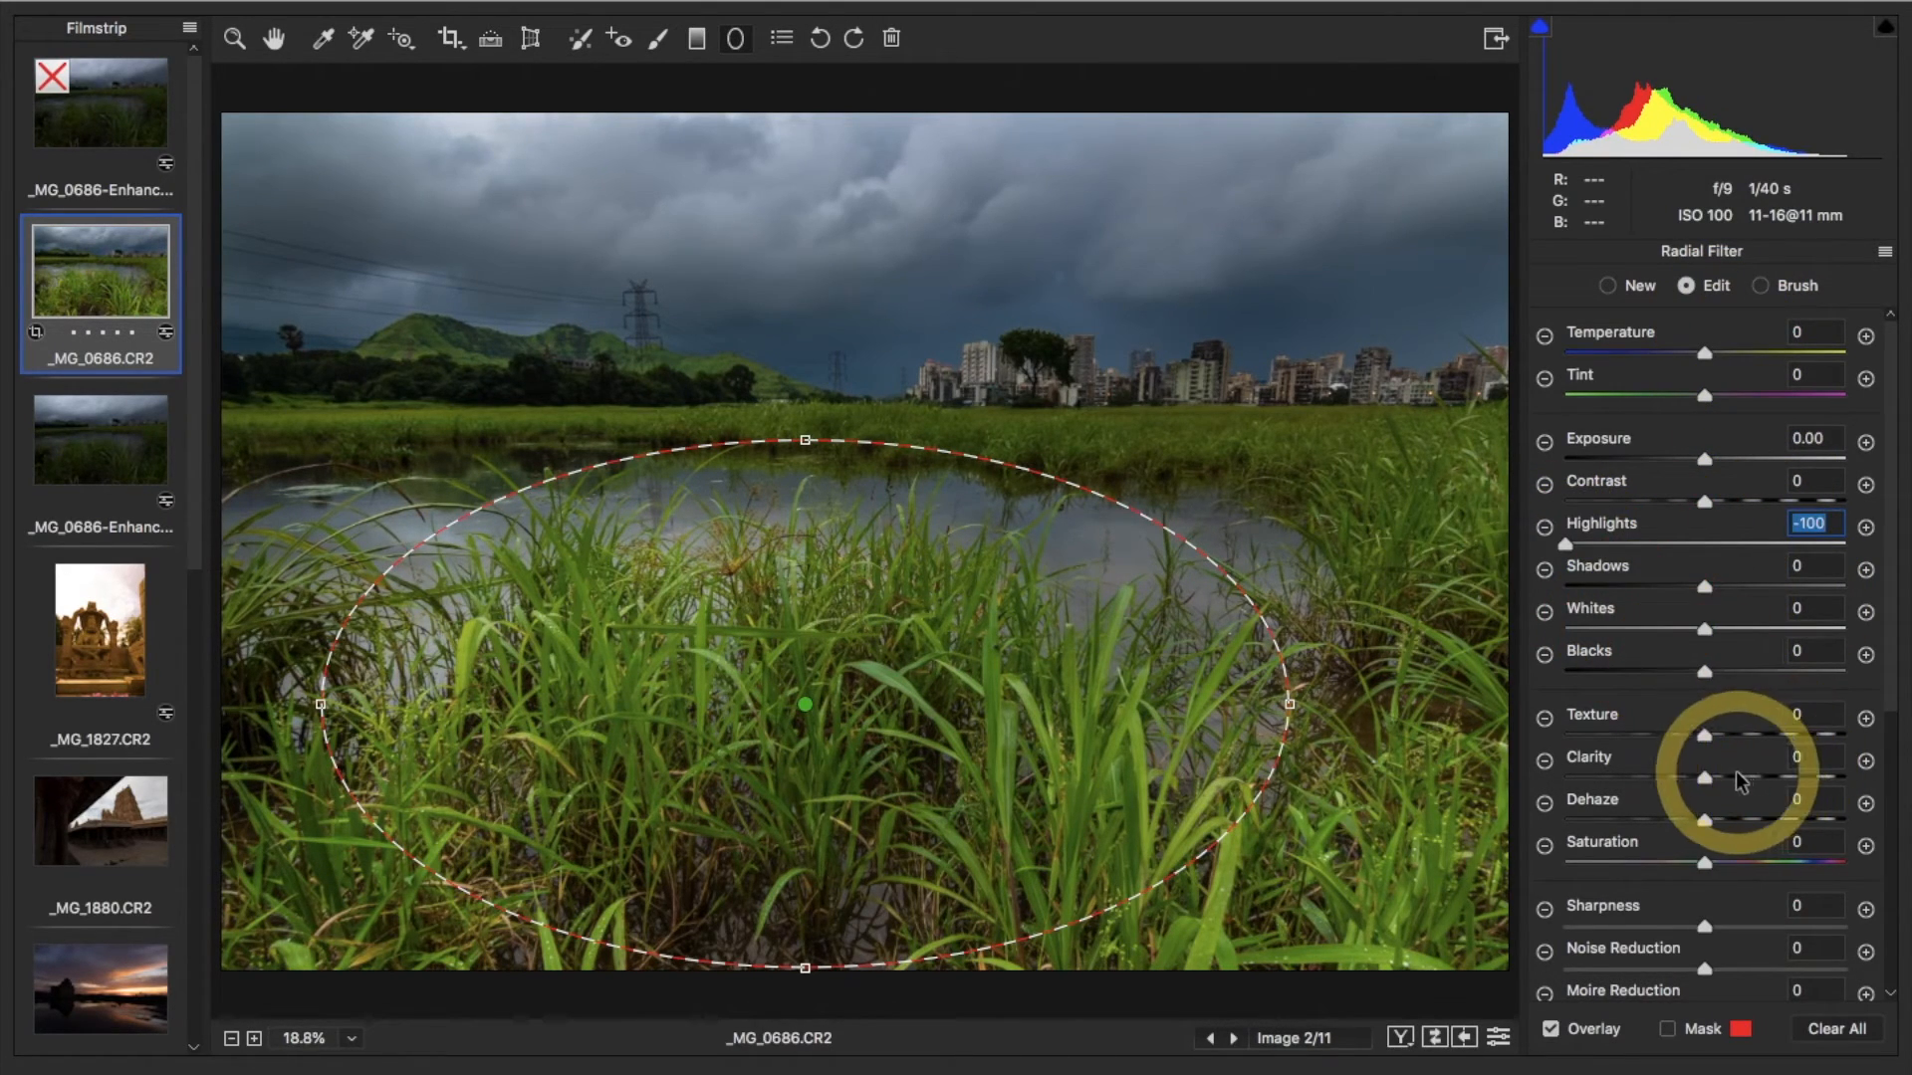
pyautogui.moveTo(1704, 864); pyautogui.dragTo(1782, 866)
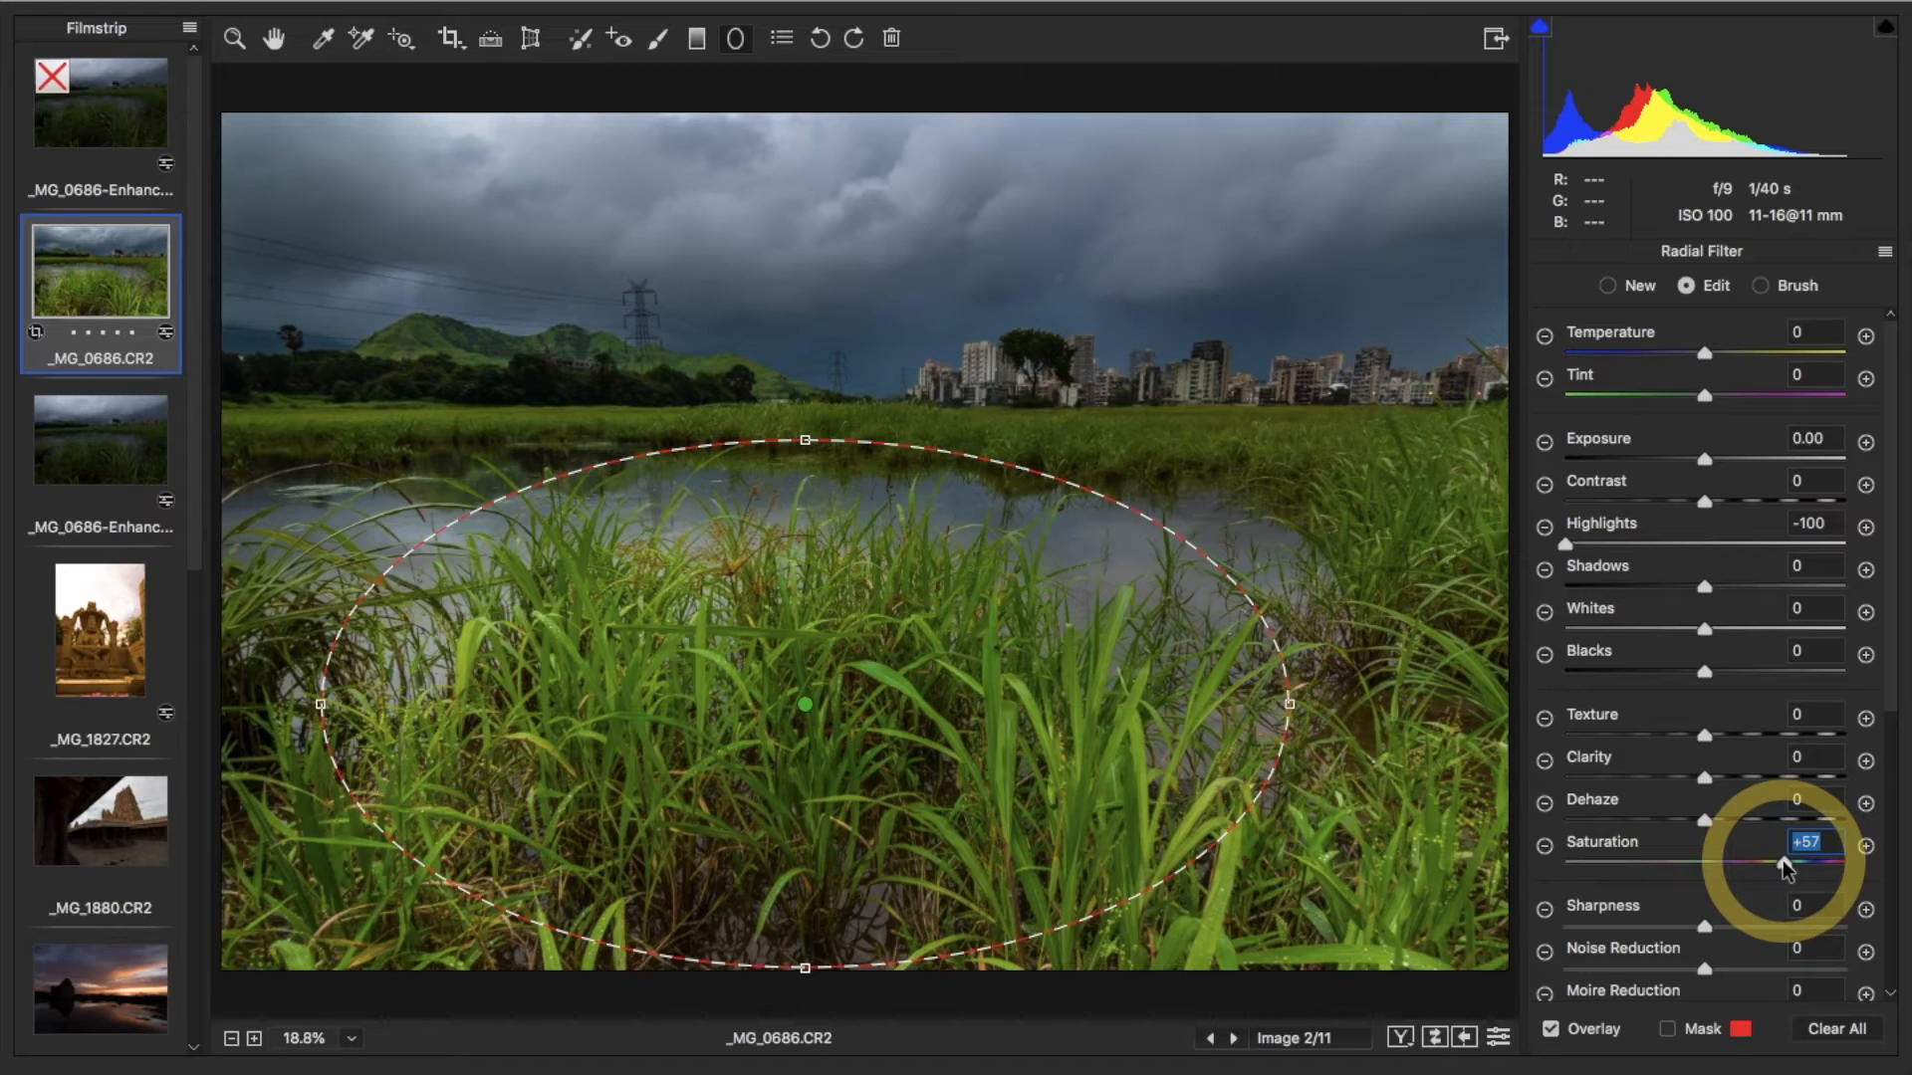
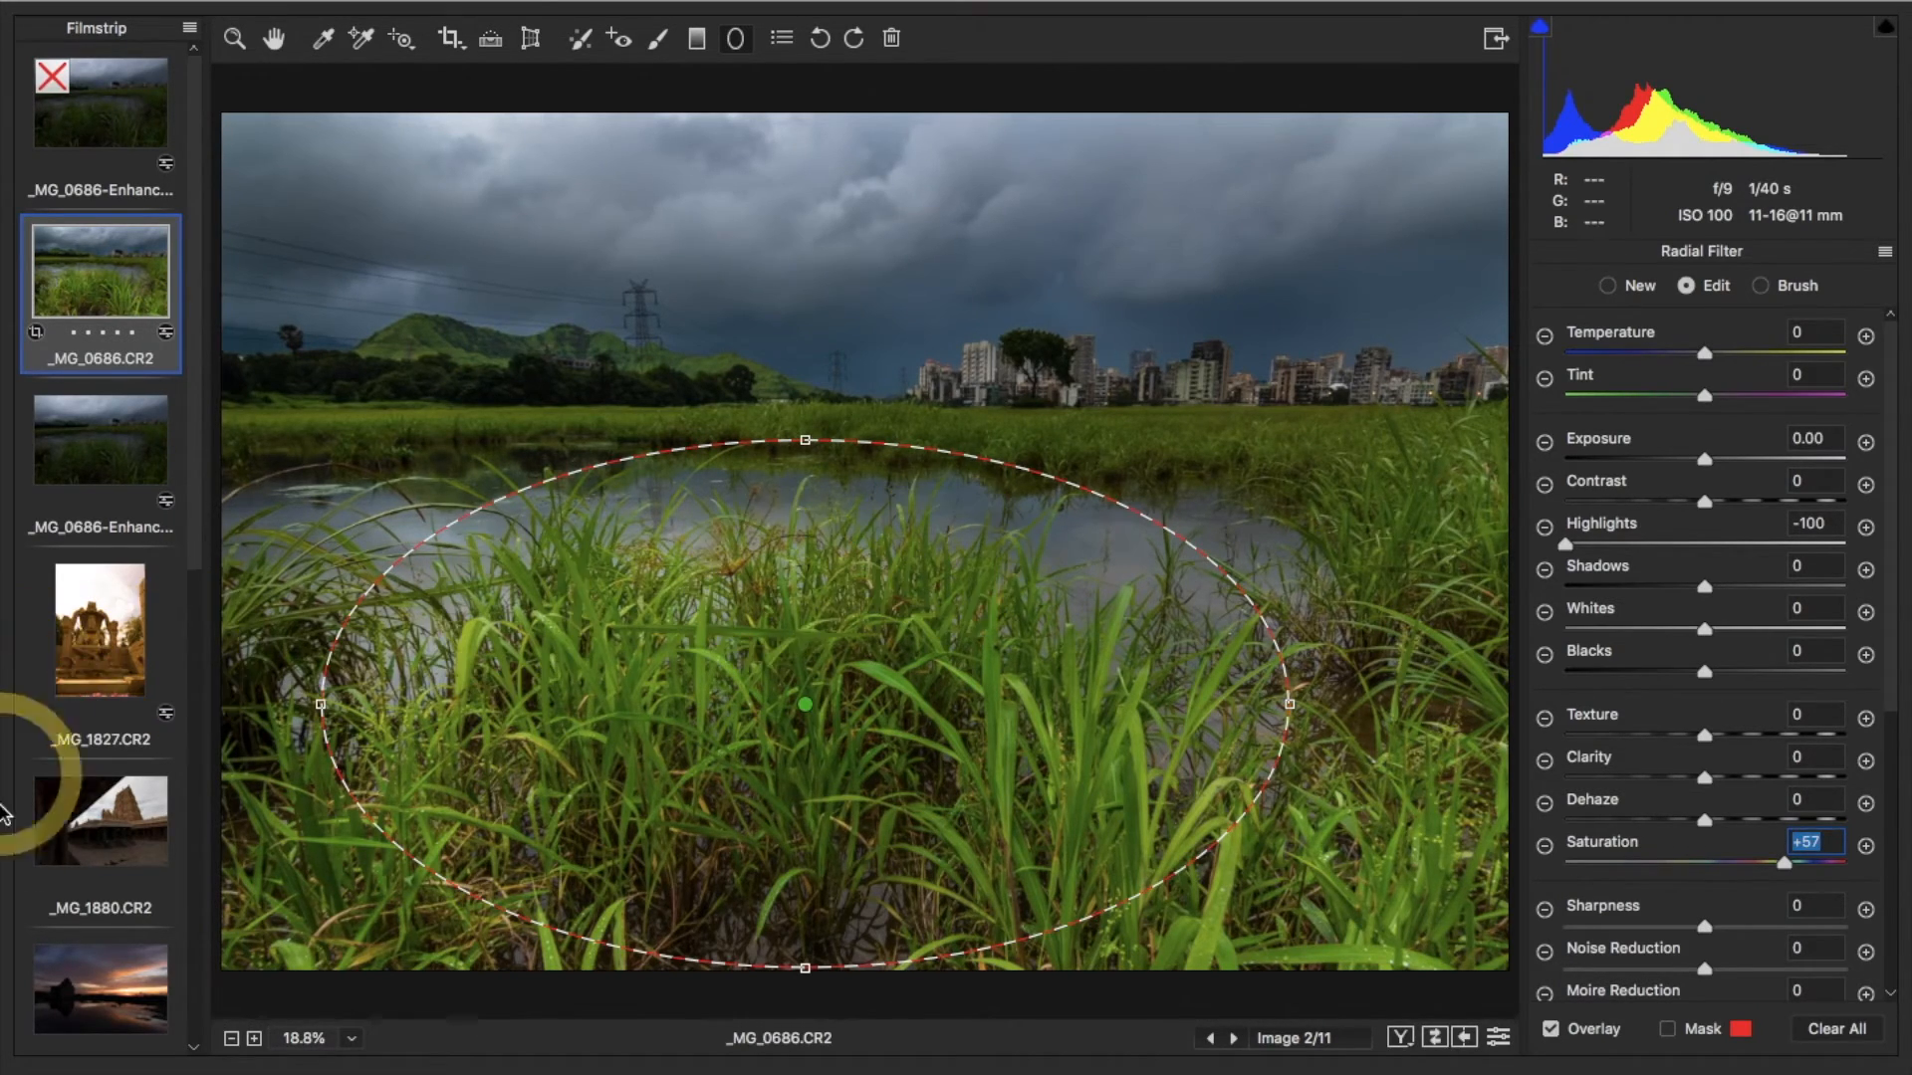
# Open the sunset photo _MG_2012.CR2 and enable chromatic aberration removal and lens profile corrections
pyautogui.scroll(-1, 99, 845)
pyautogui.click(115, 941)
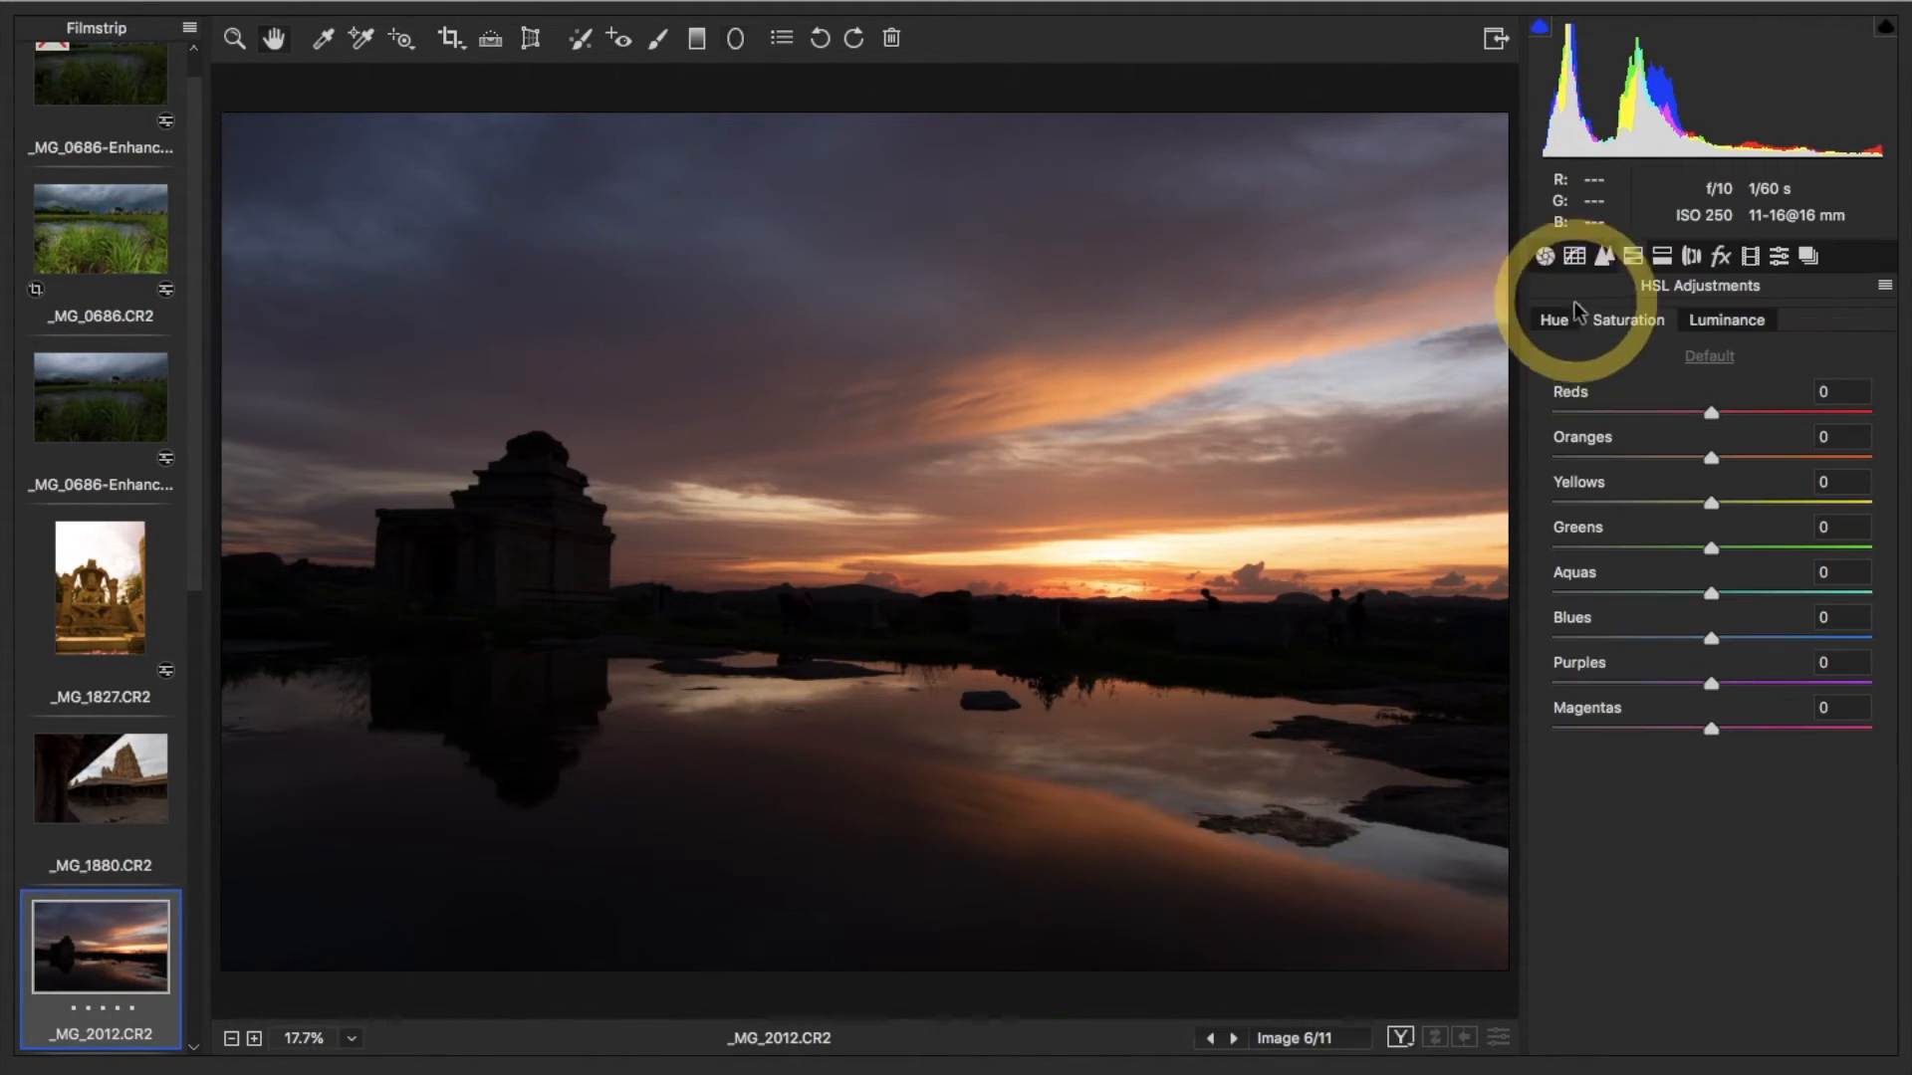
pyautogui.click(1554, 321)
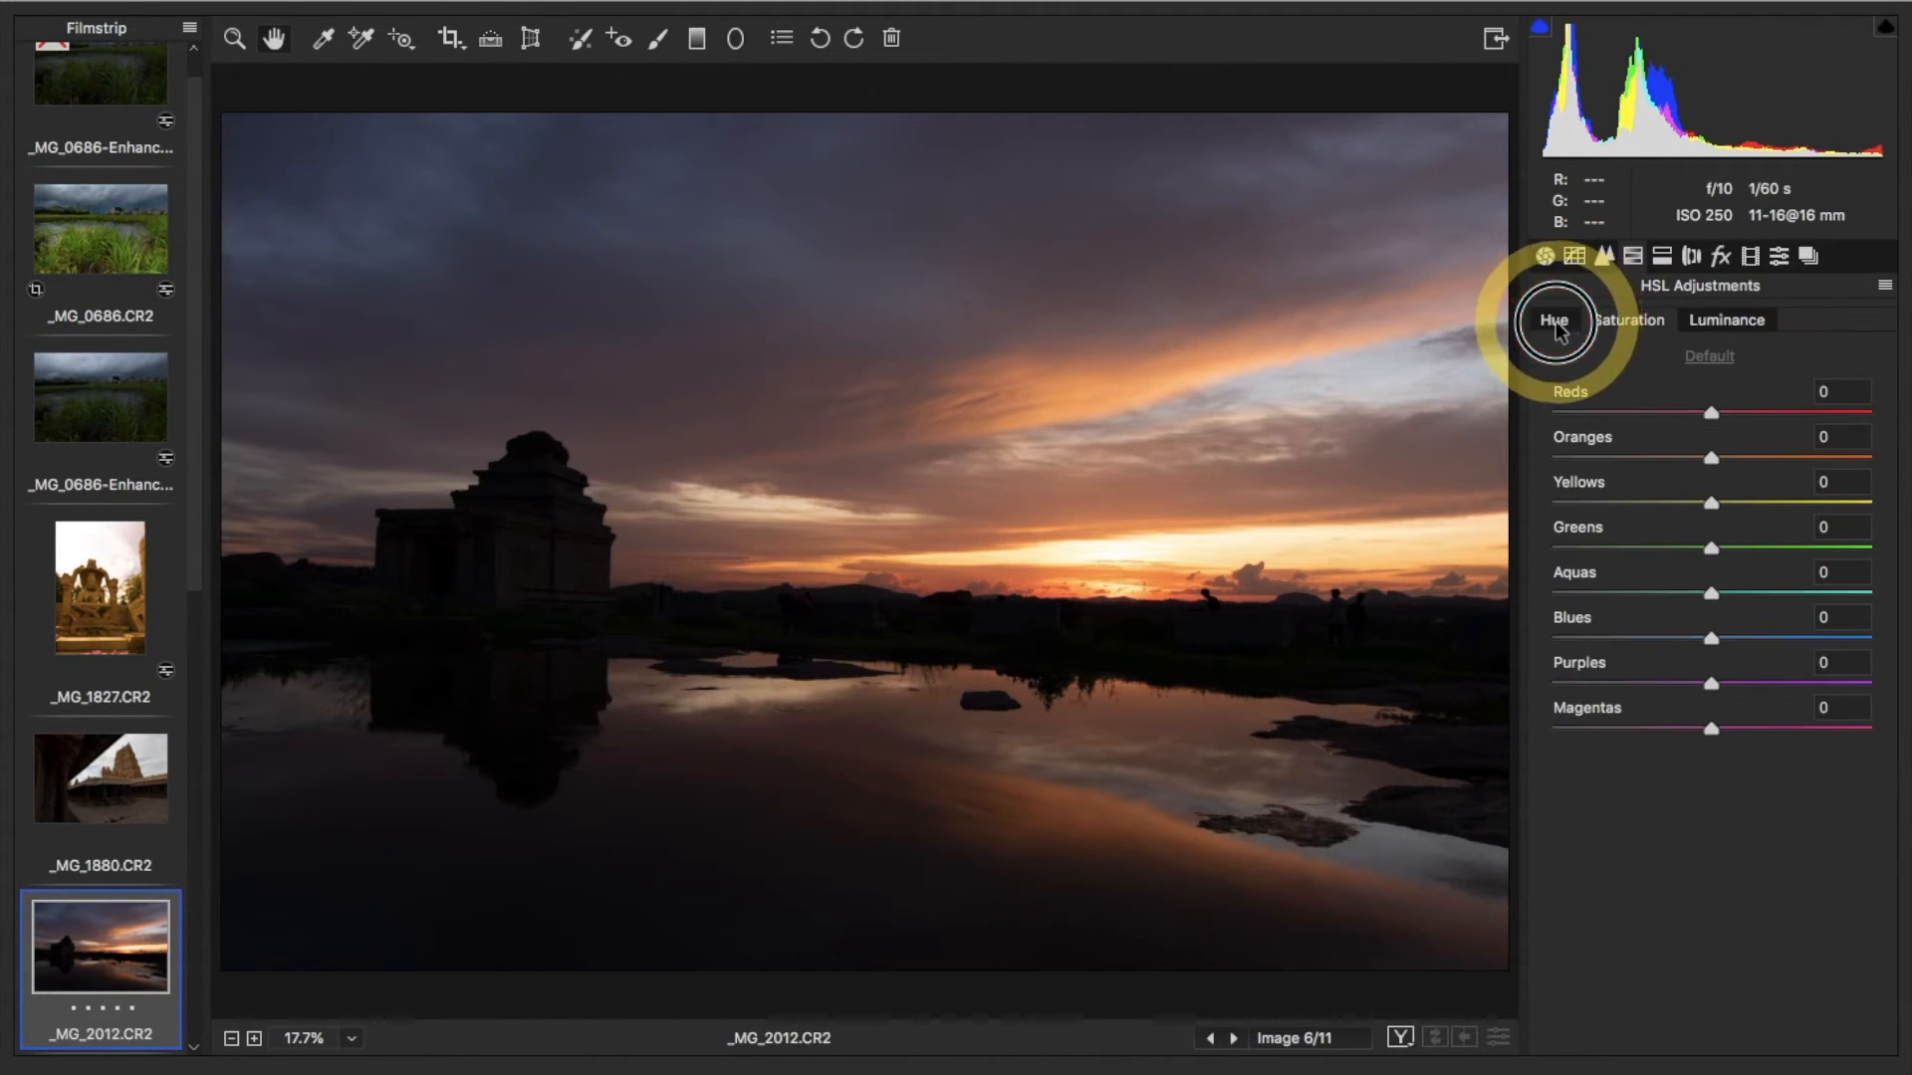
pyautogui.click(1544, 256)
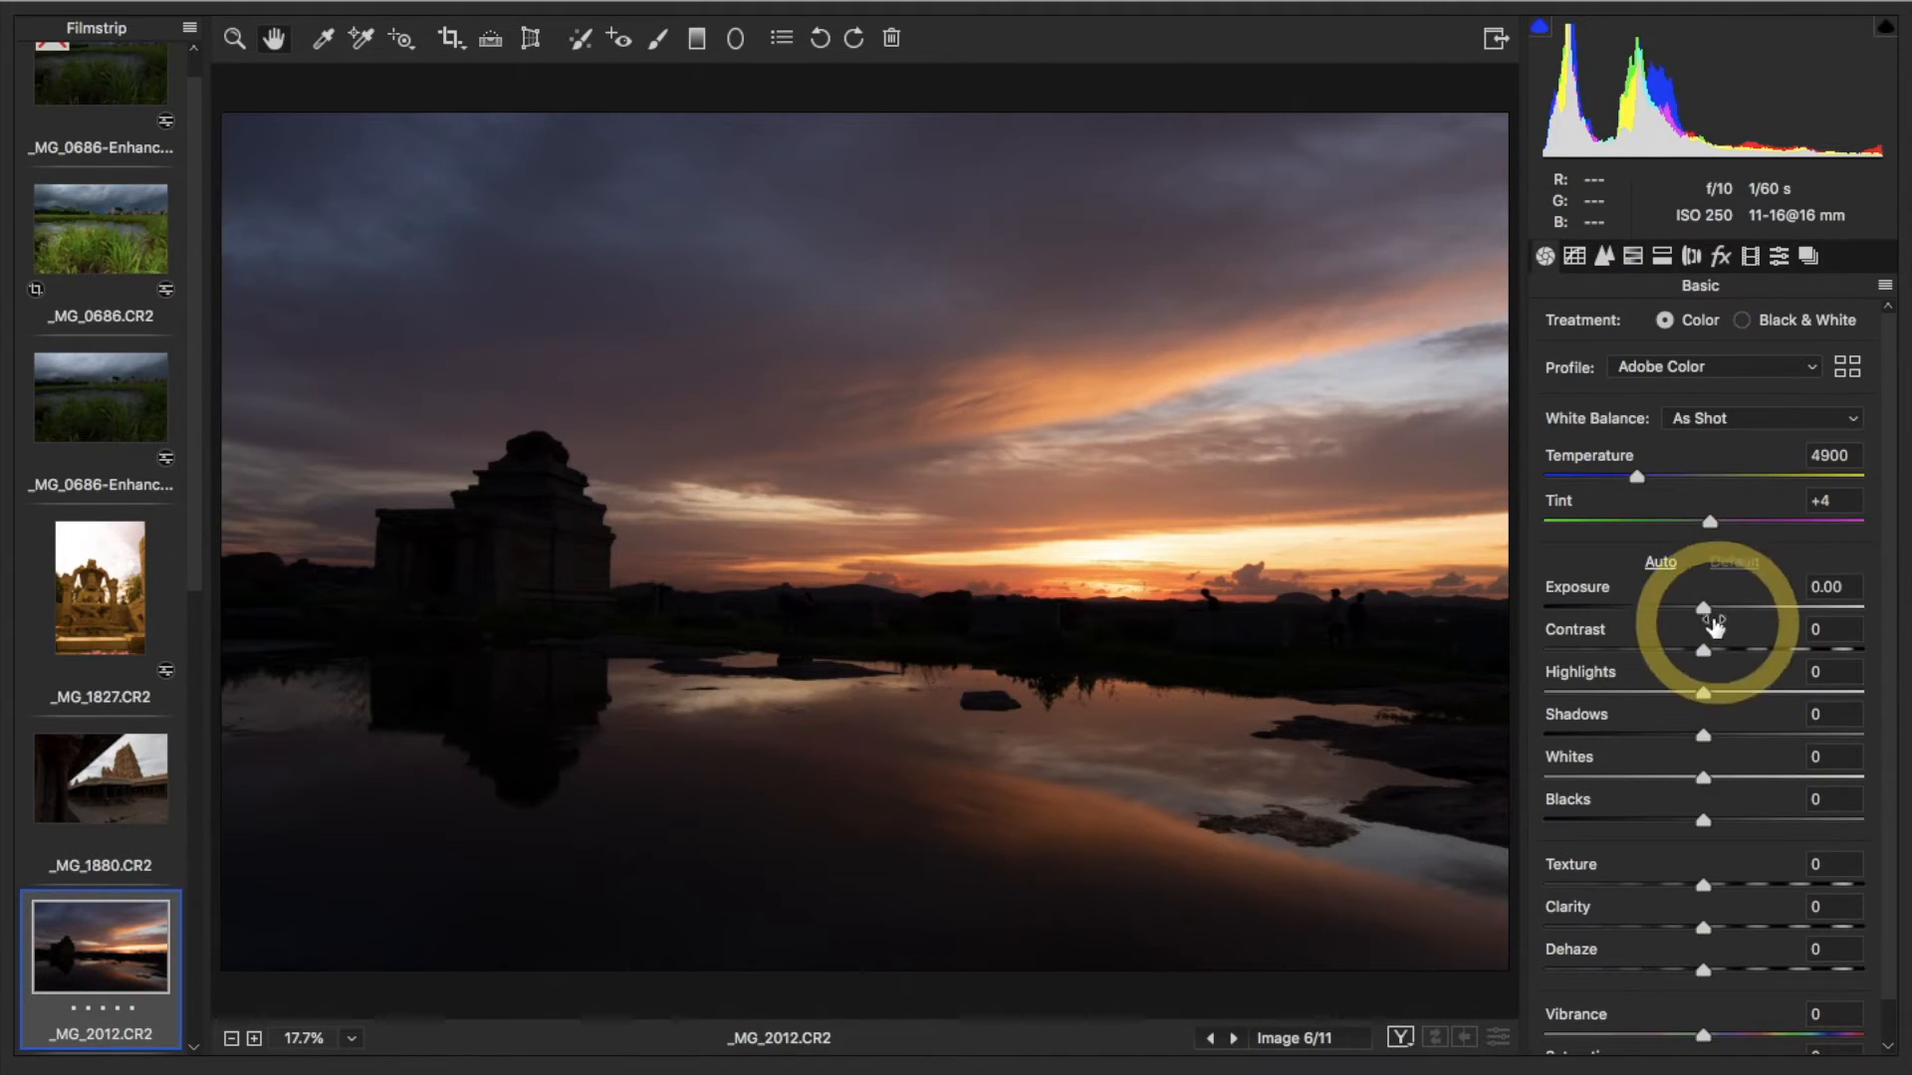
pyautogui.click(1690, 256)
pyautogui.click(1638, 364)
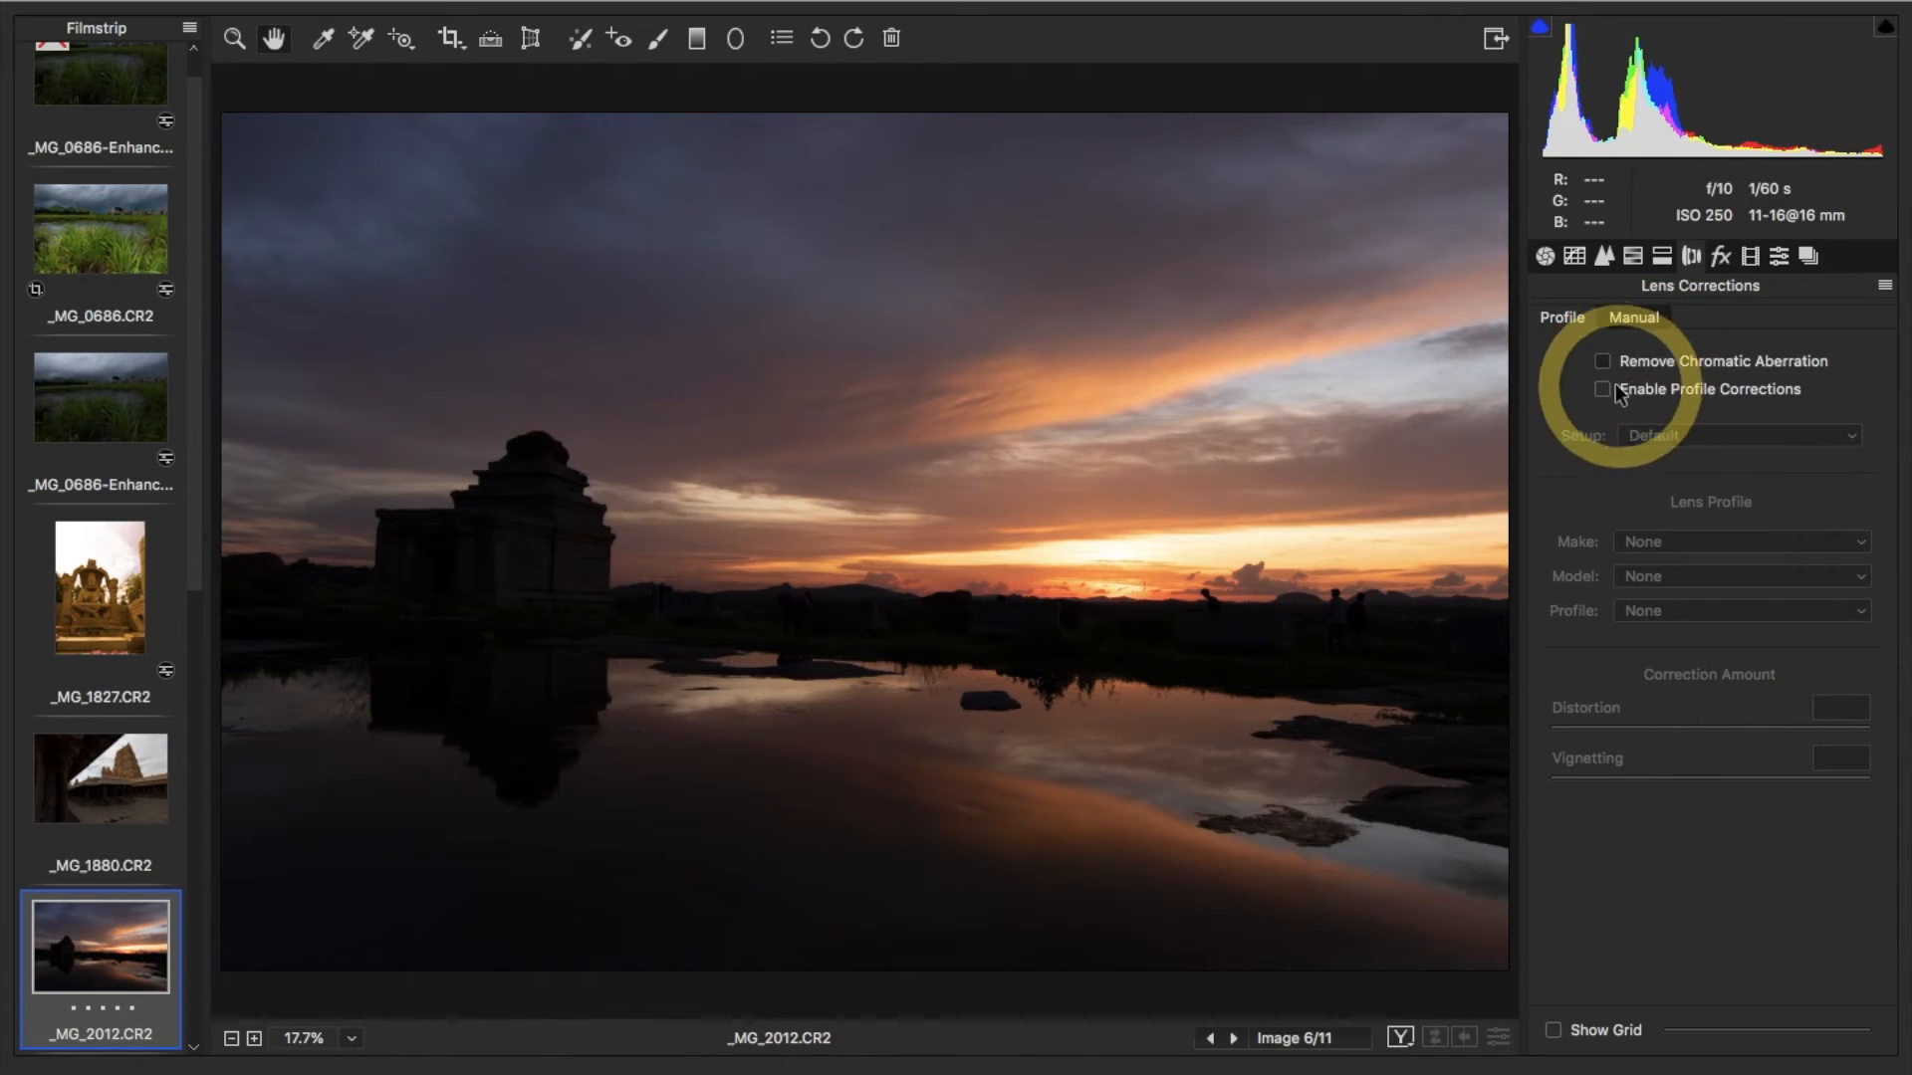
pyautogui.click(1602, 389)
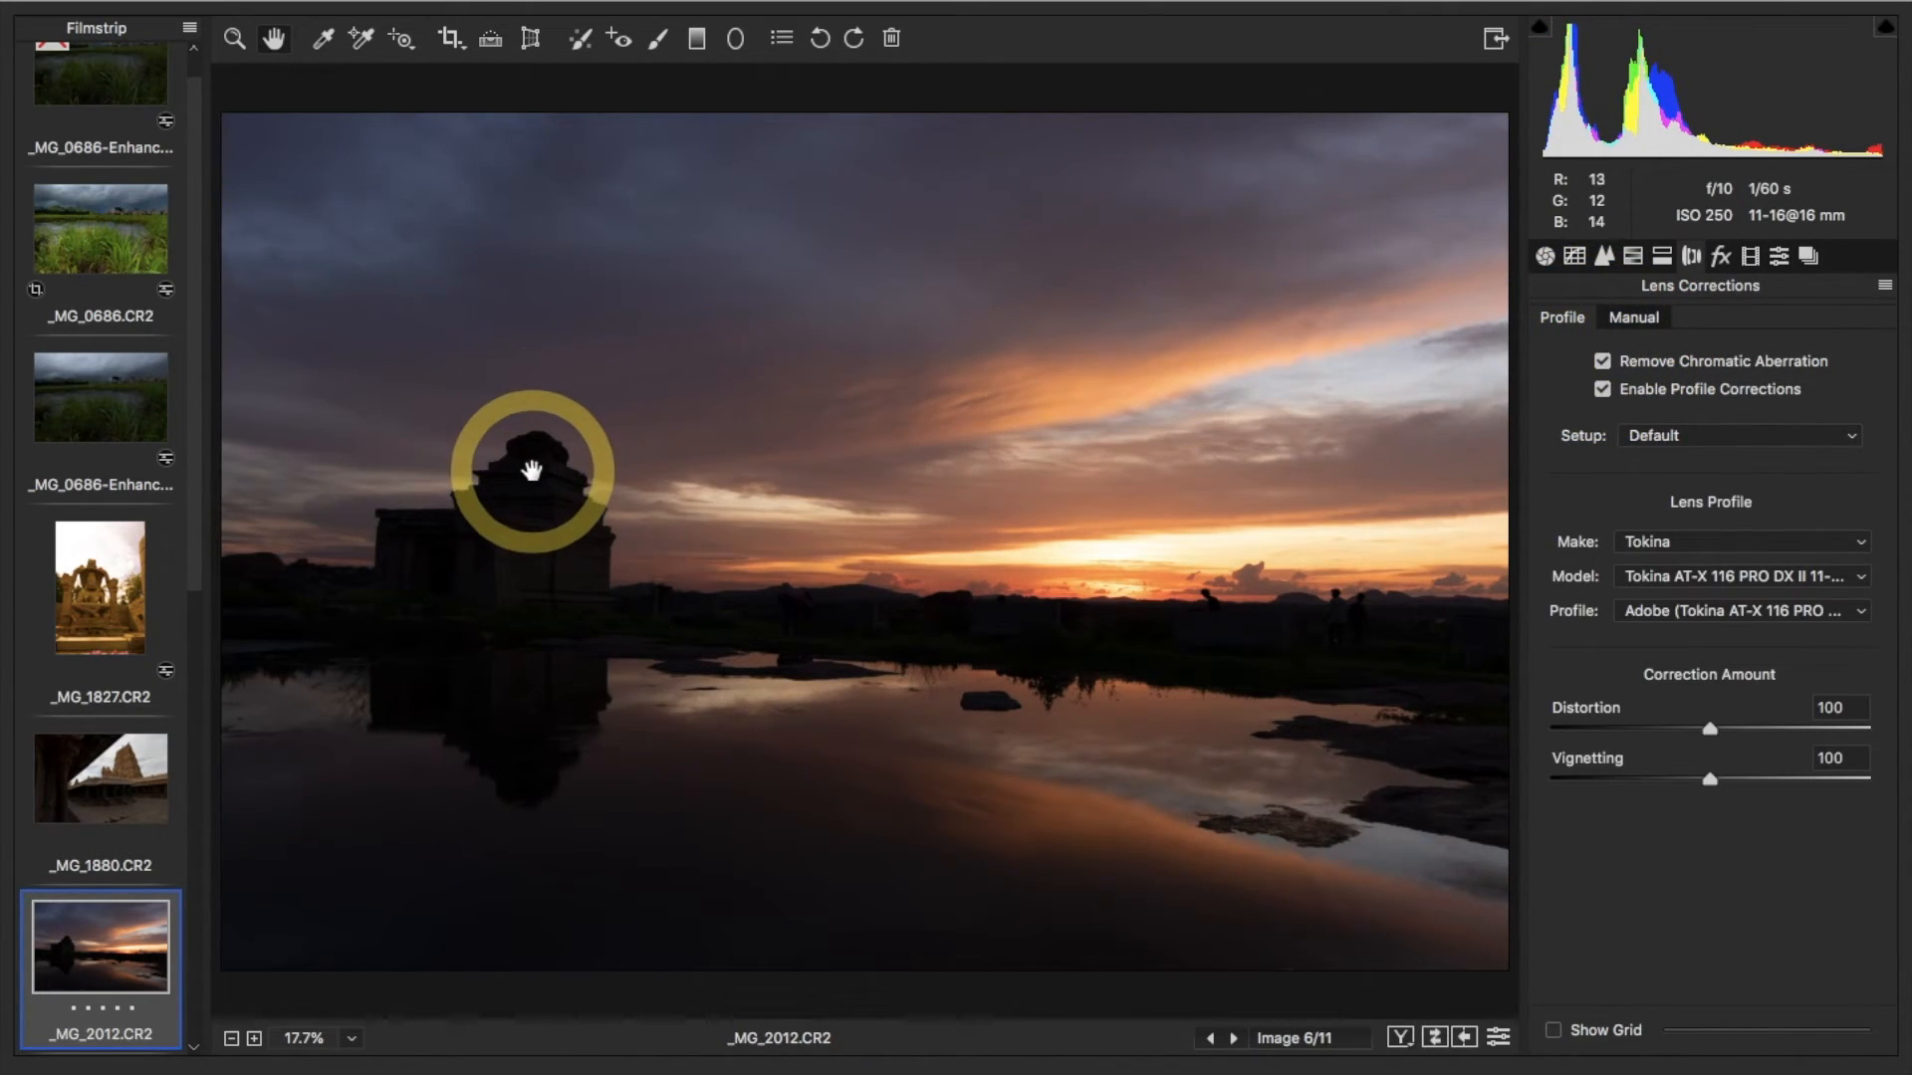
# Examine the temple's edge against the sky at 1000% magnification for color fringing
pyautogui.click(234, 37)
pyautogui.click(525, 439)
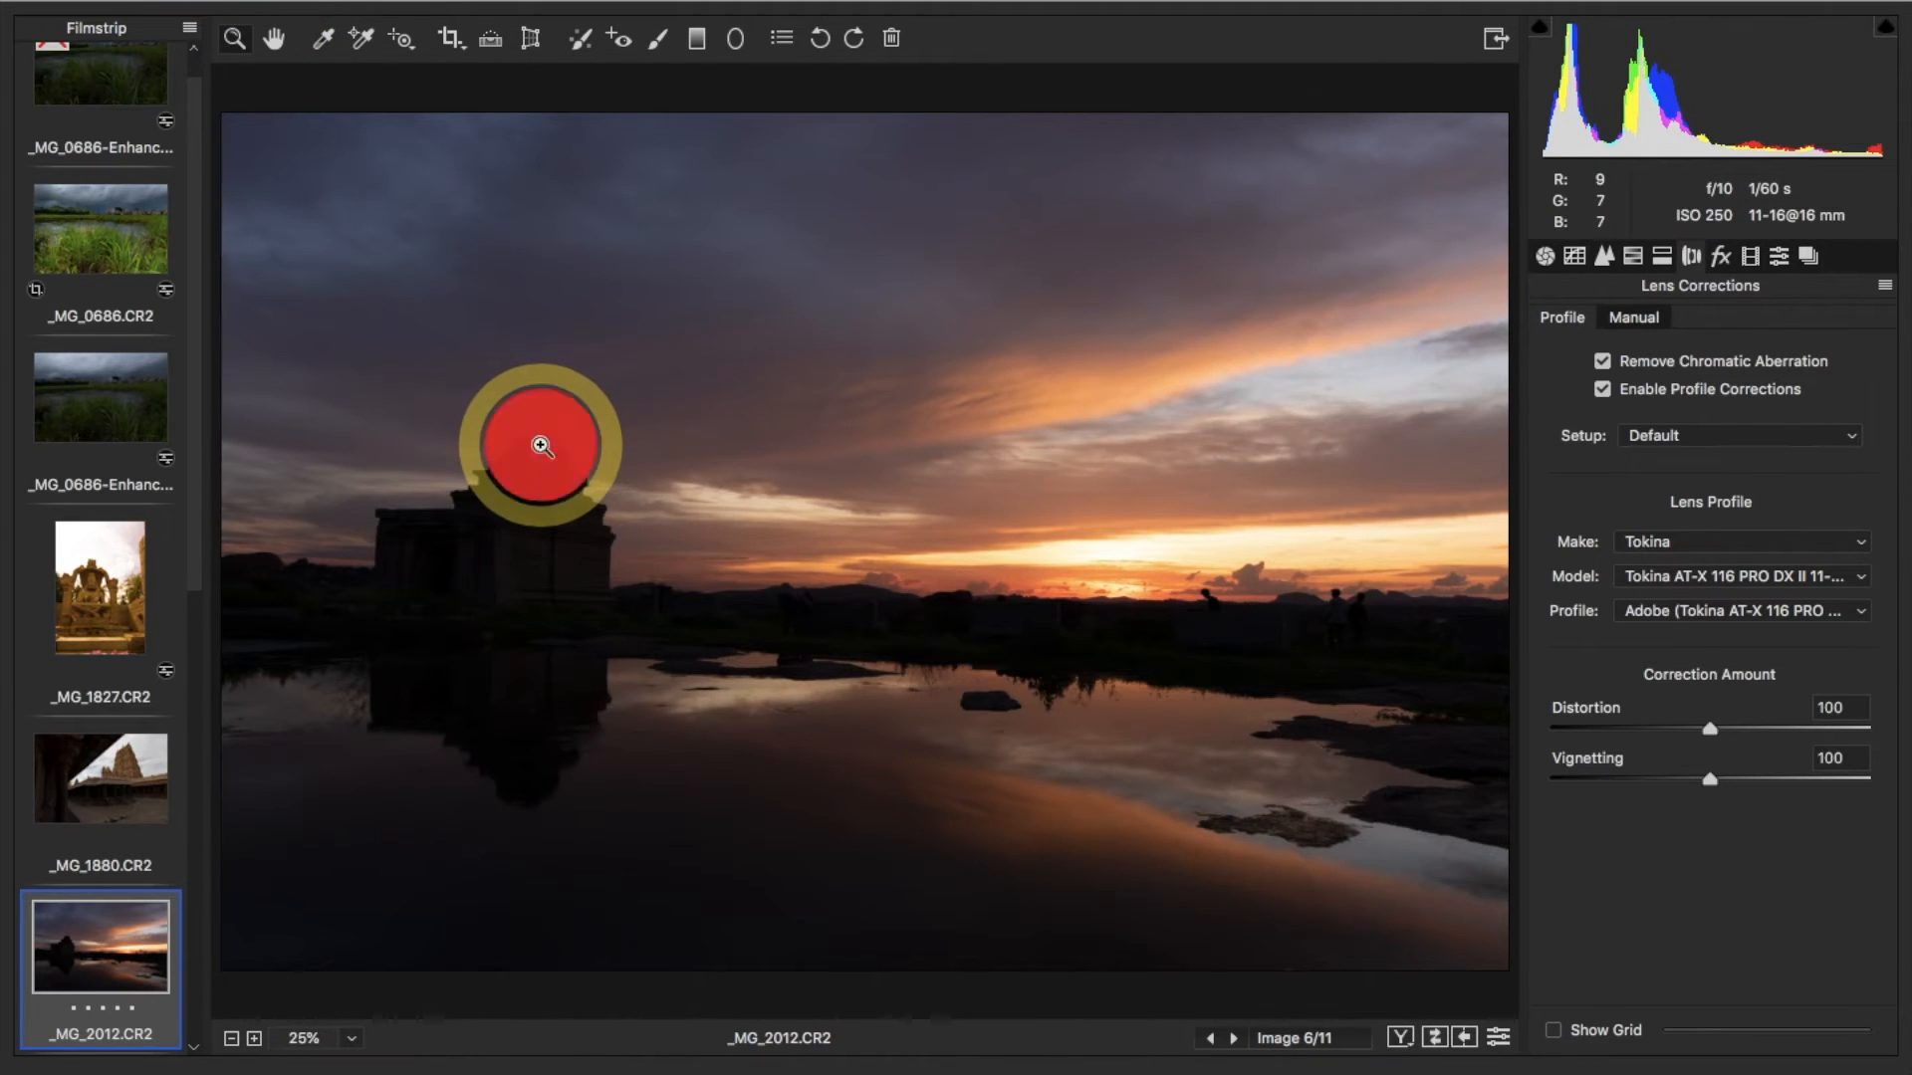
pyautogui.click(896, 716)
pyautogui.click(840, 610)
pyautogui.click(840, 405)
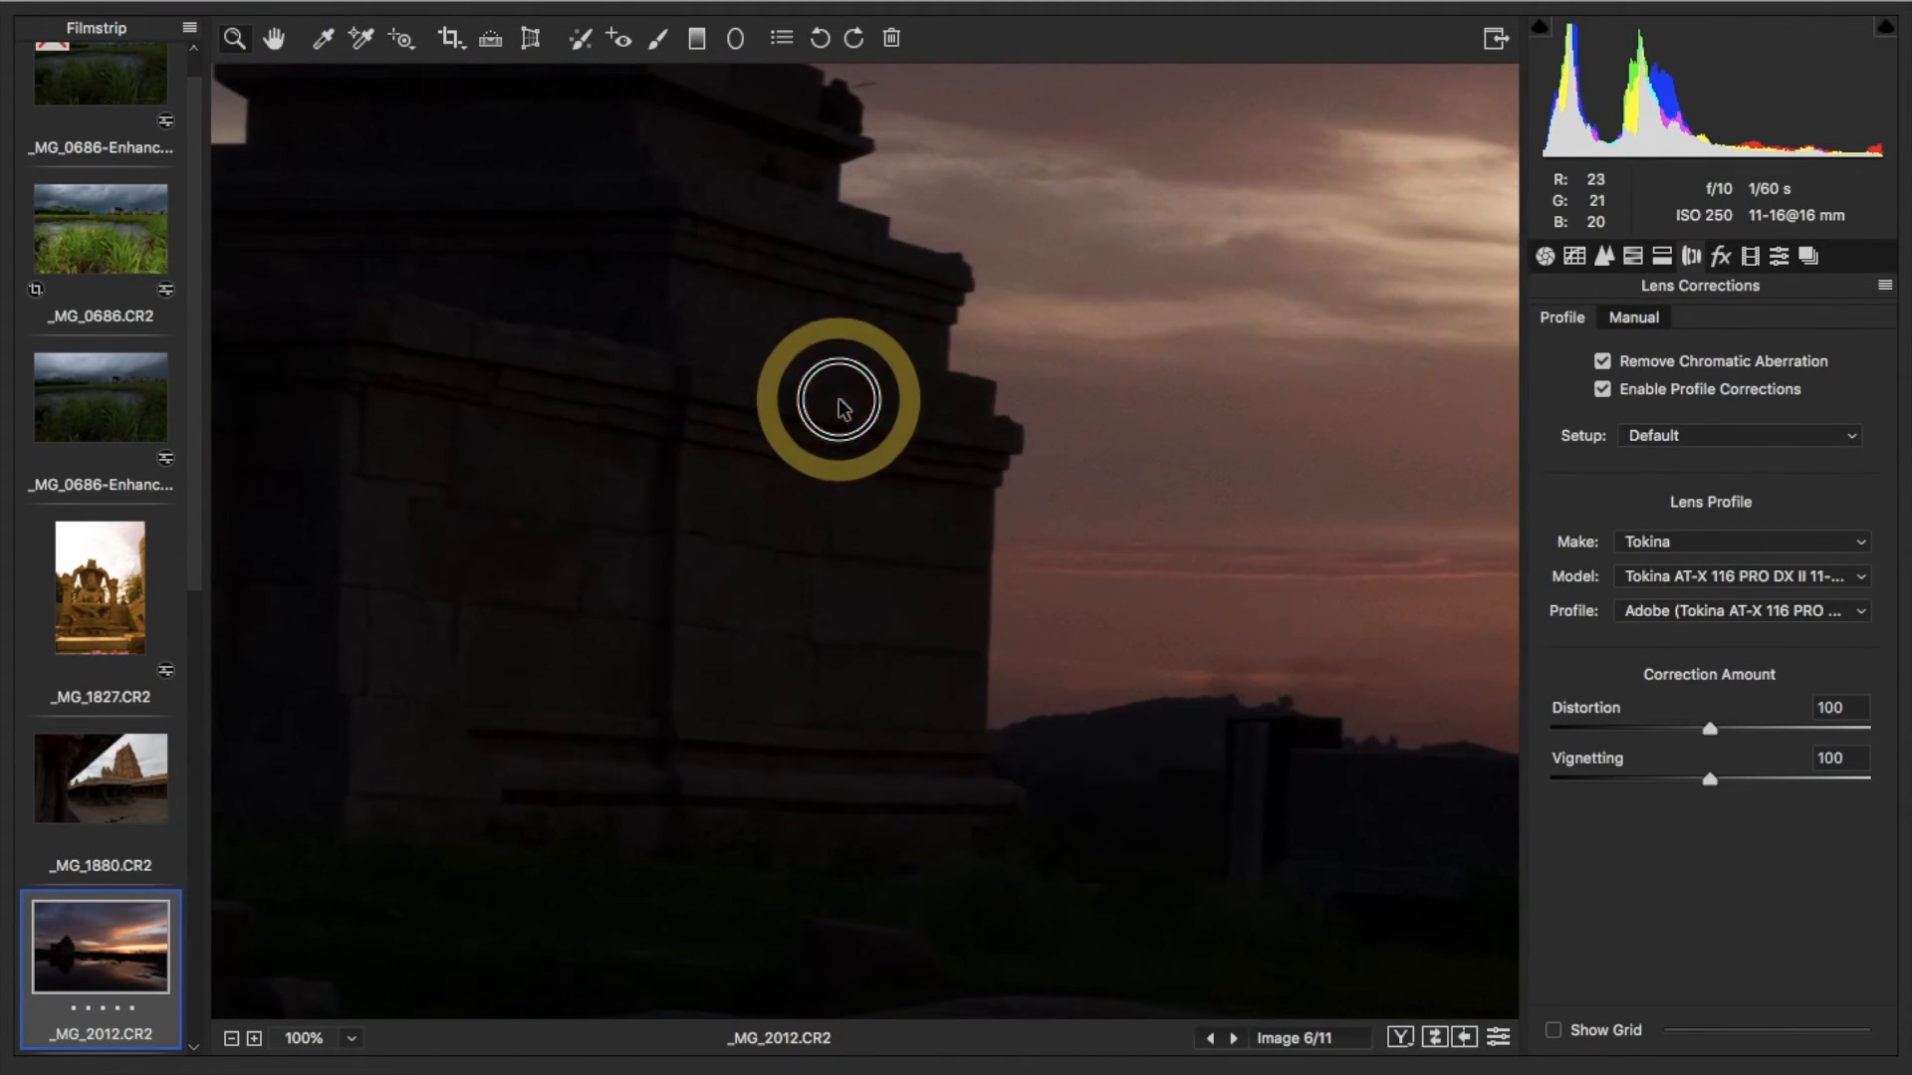
pyautogui.click(924, 261)
pyautogui.click(1059, 491)
pyautogui.click(1115, 563)
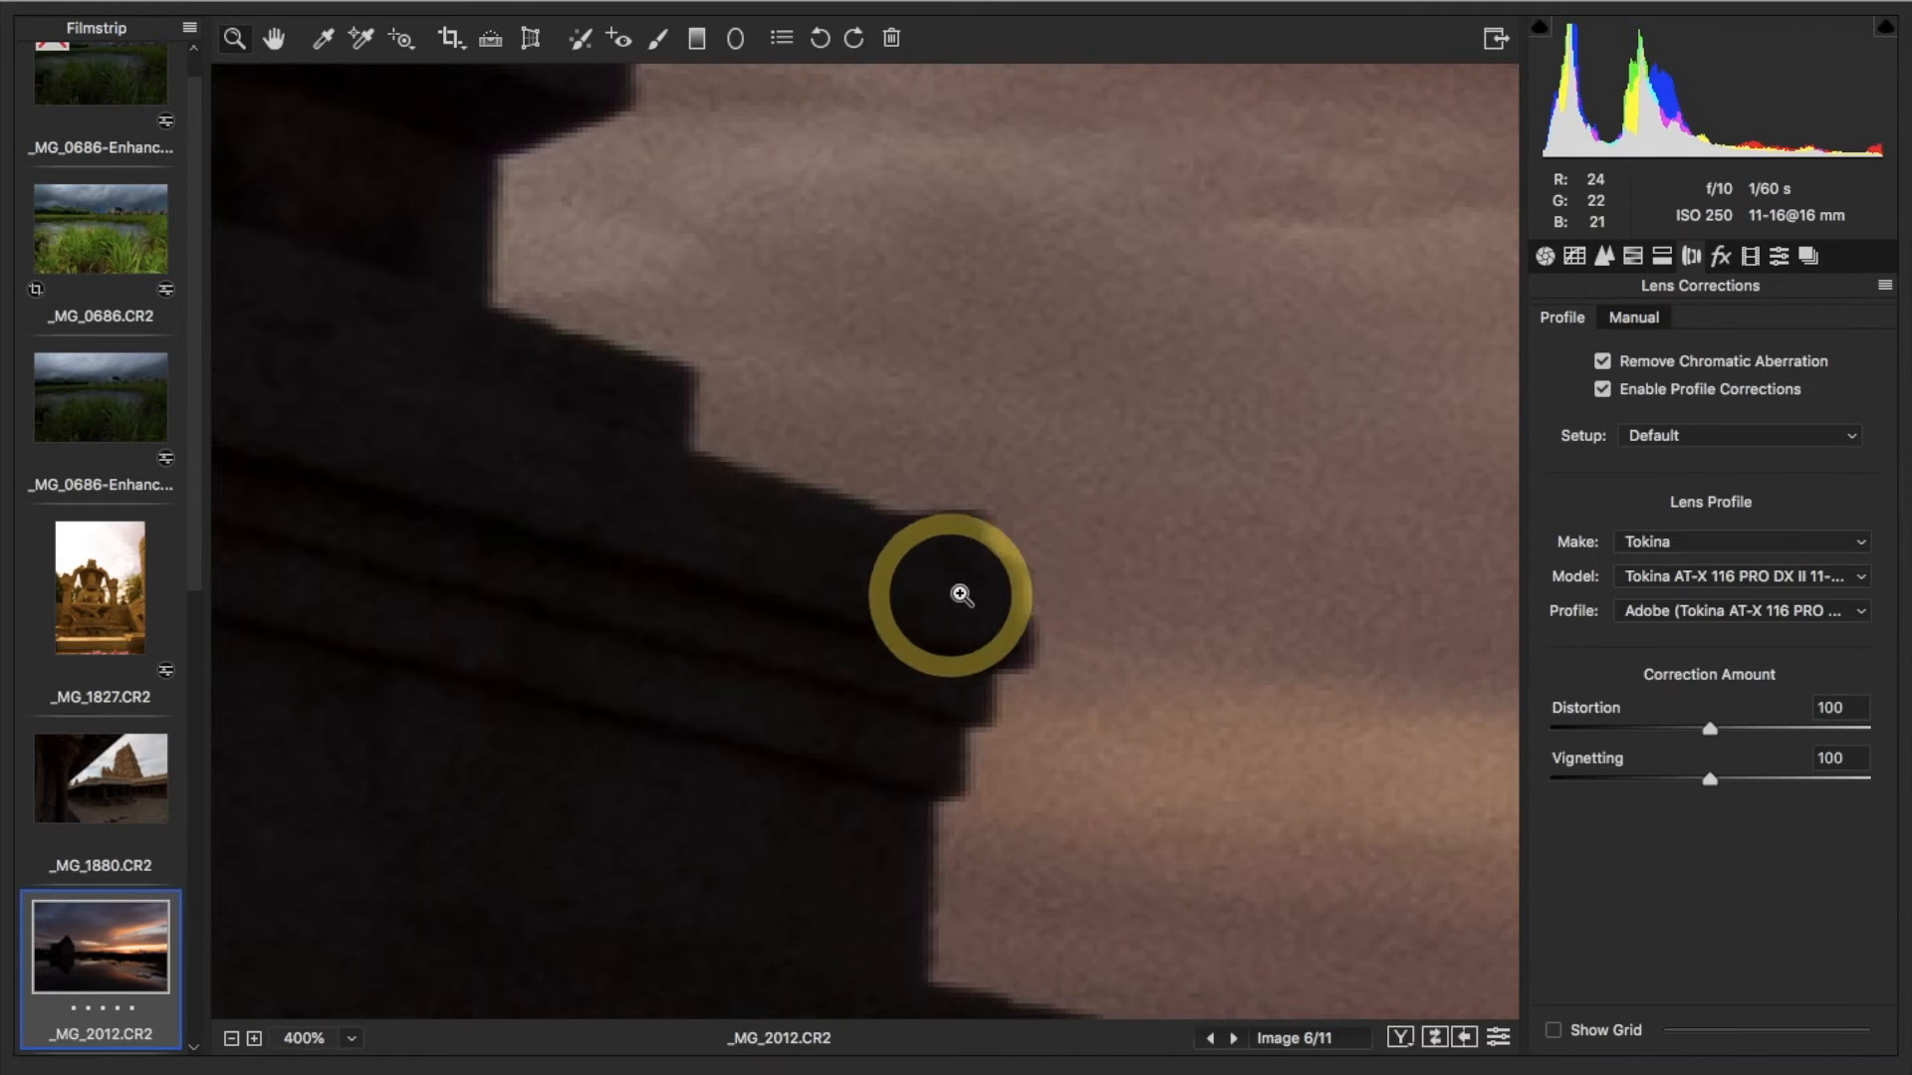
pyautogui.click(946, 585)
pyautogui.click(839, 548)
pyautogui.click(871, 553)
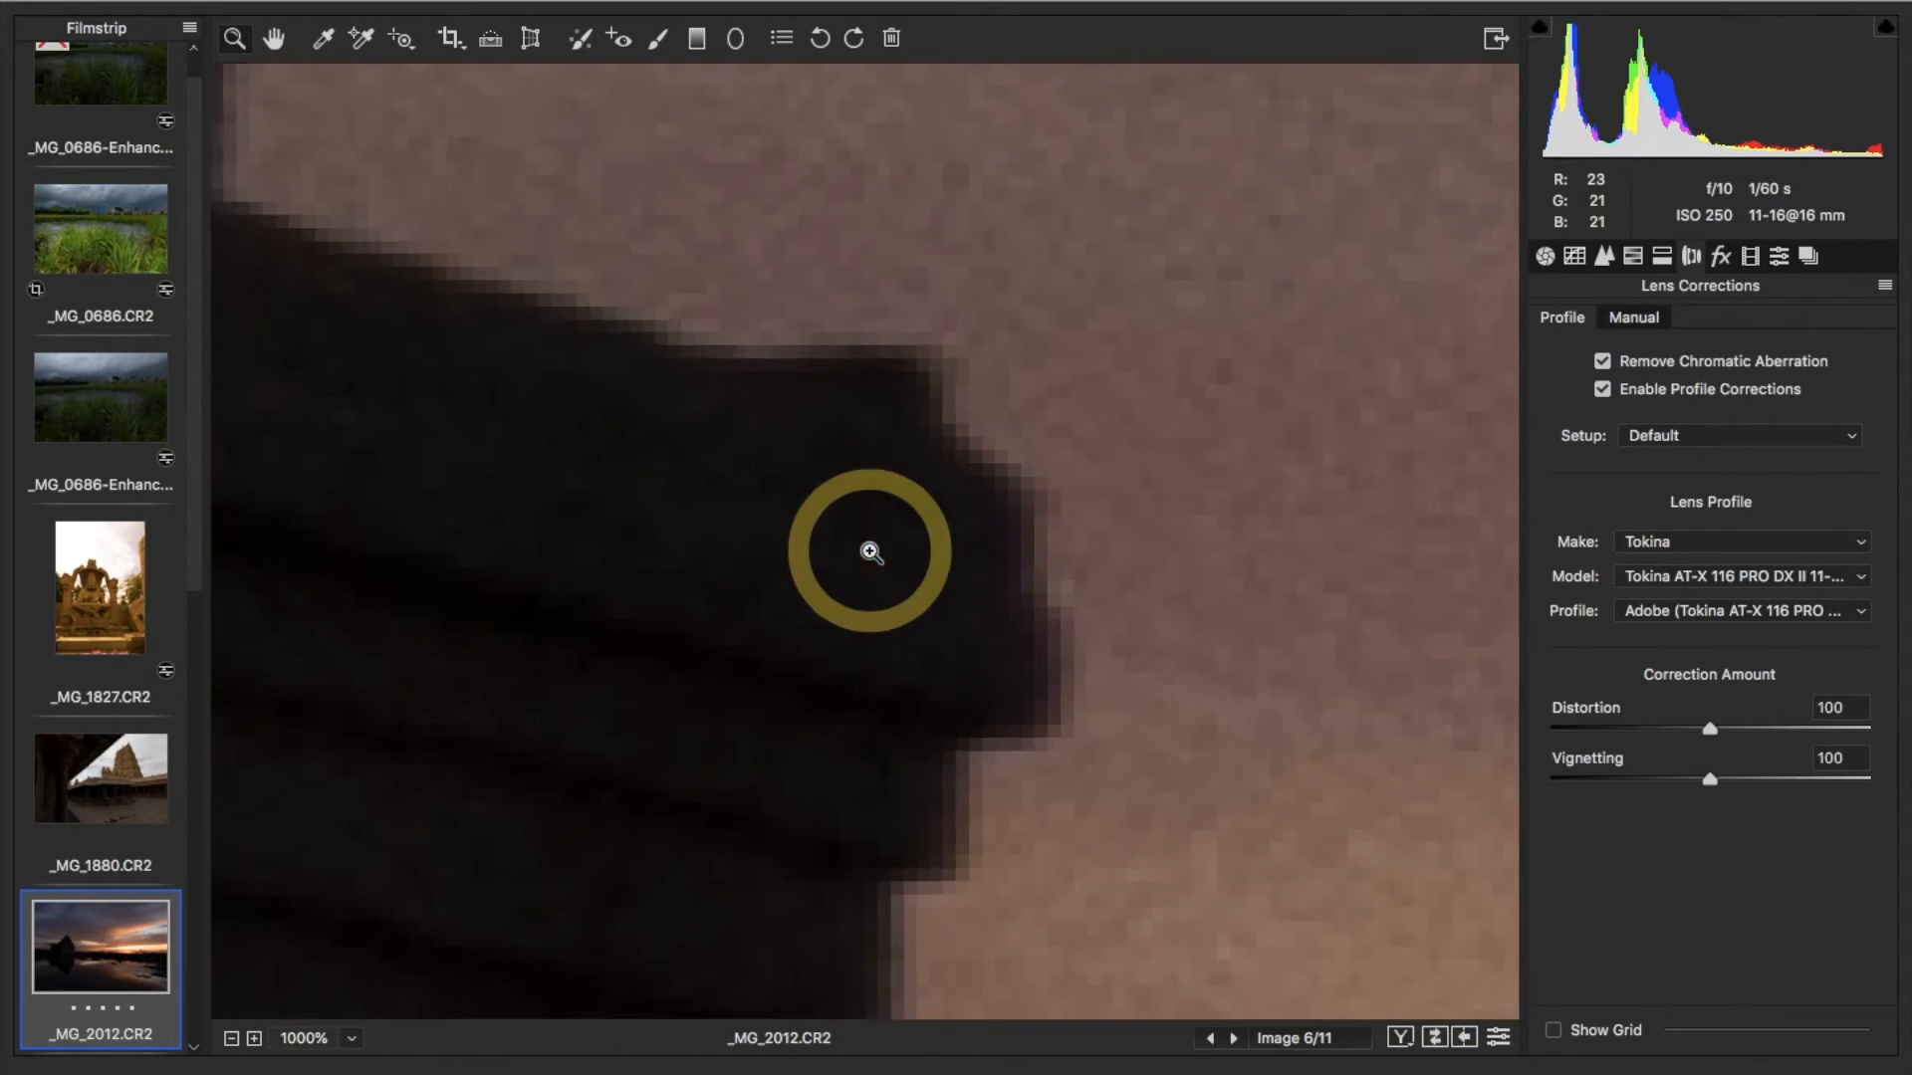
# Turn off chromatic aberration removal and compare the fringing along the temple's edge
pyautogui.click(1601, 362)
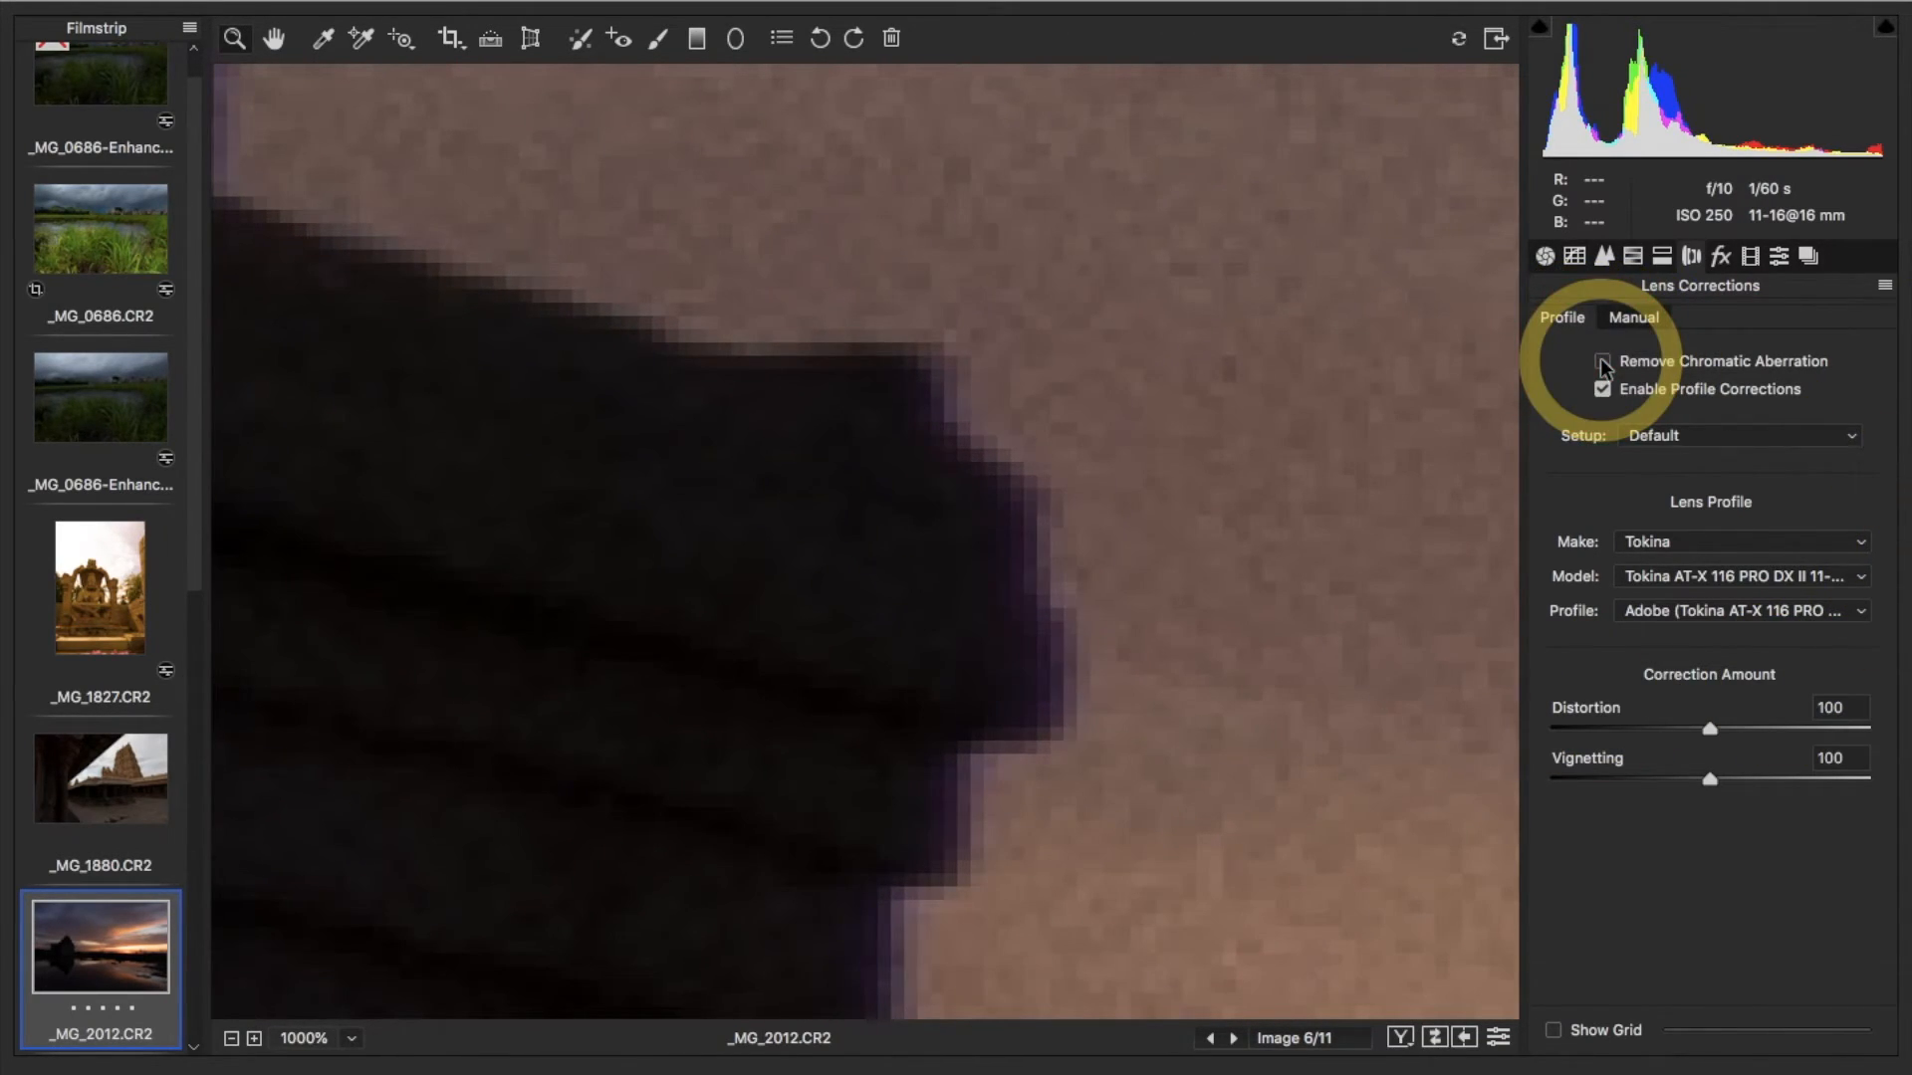
pyautogui.click(1602, 362)
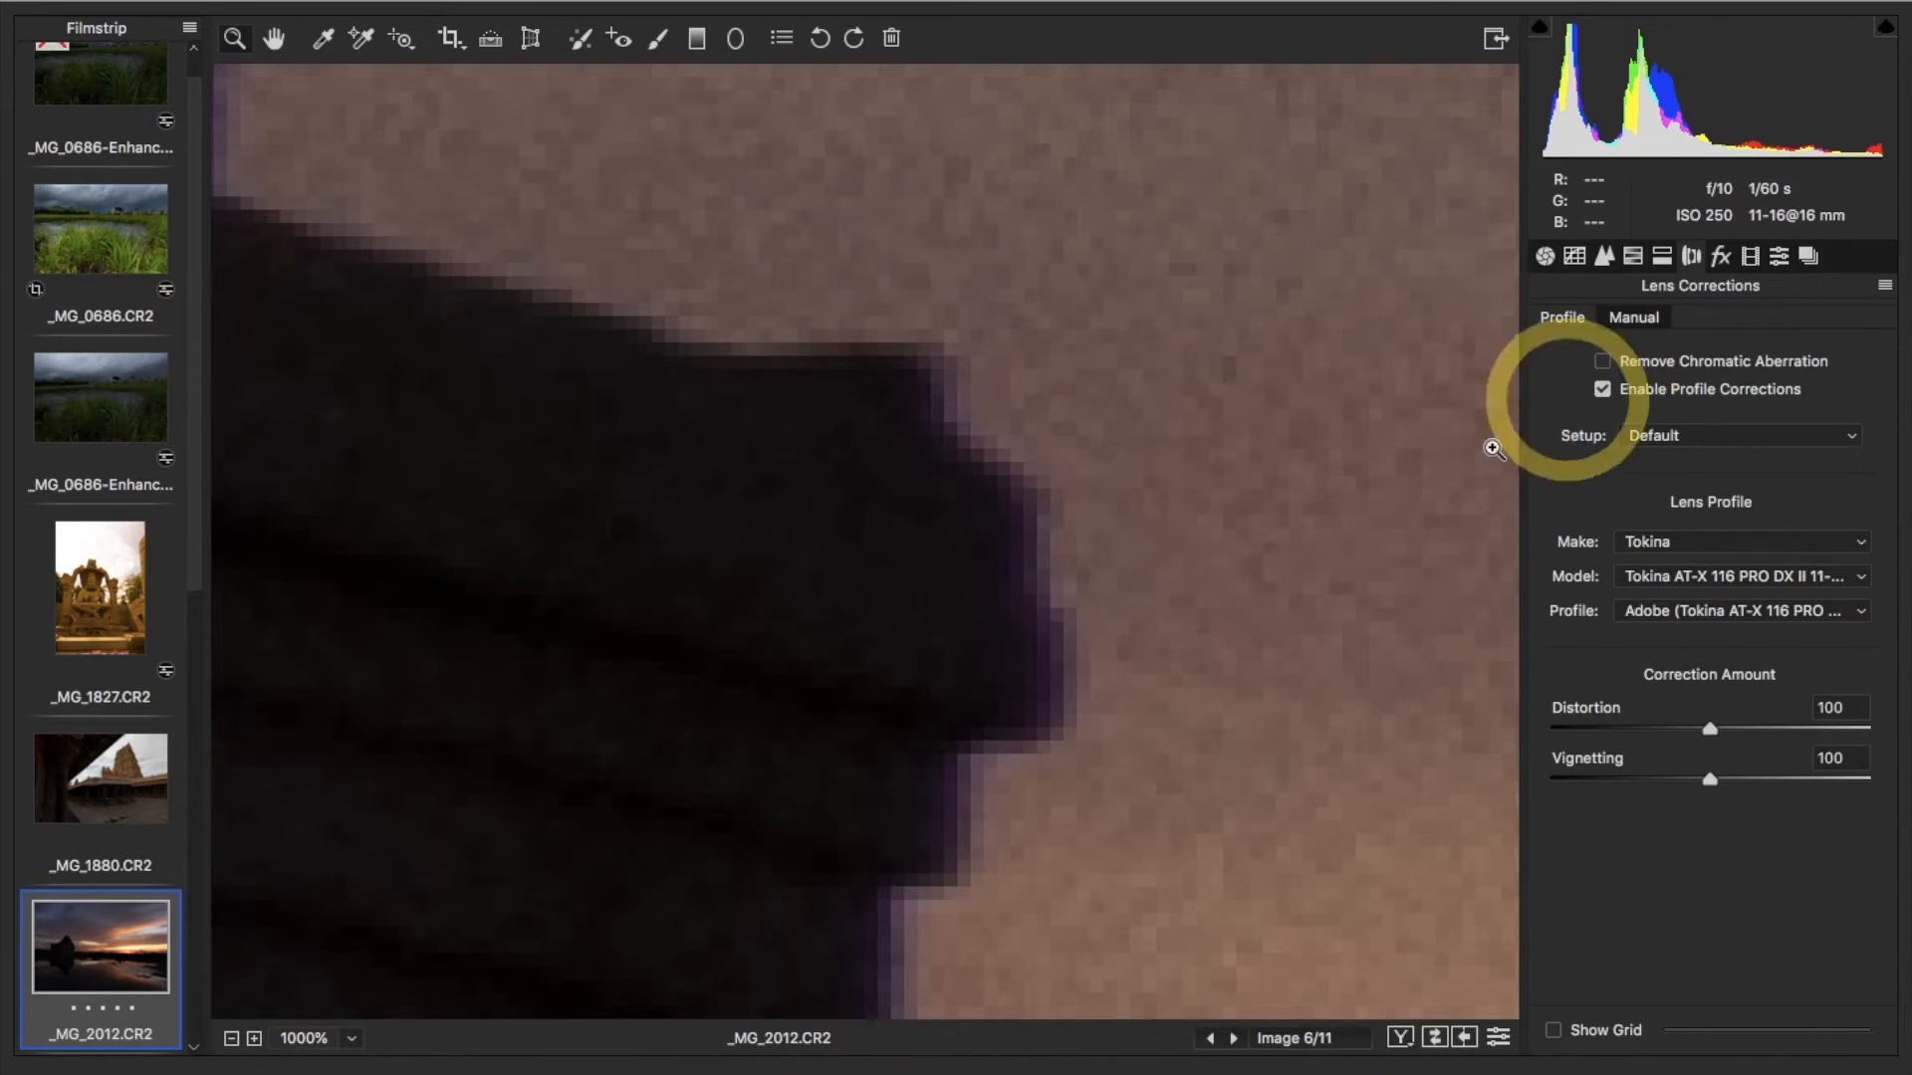
pyautogui.scroll(-3, 1152, 610)
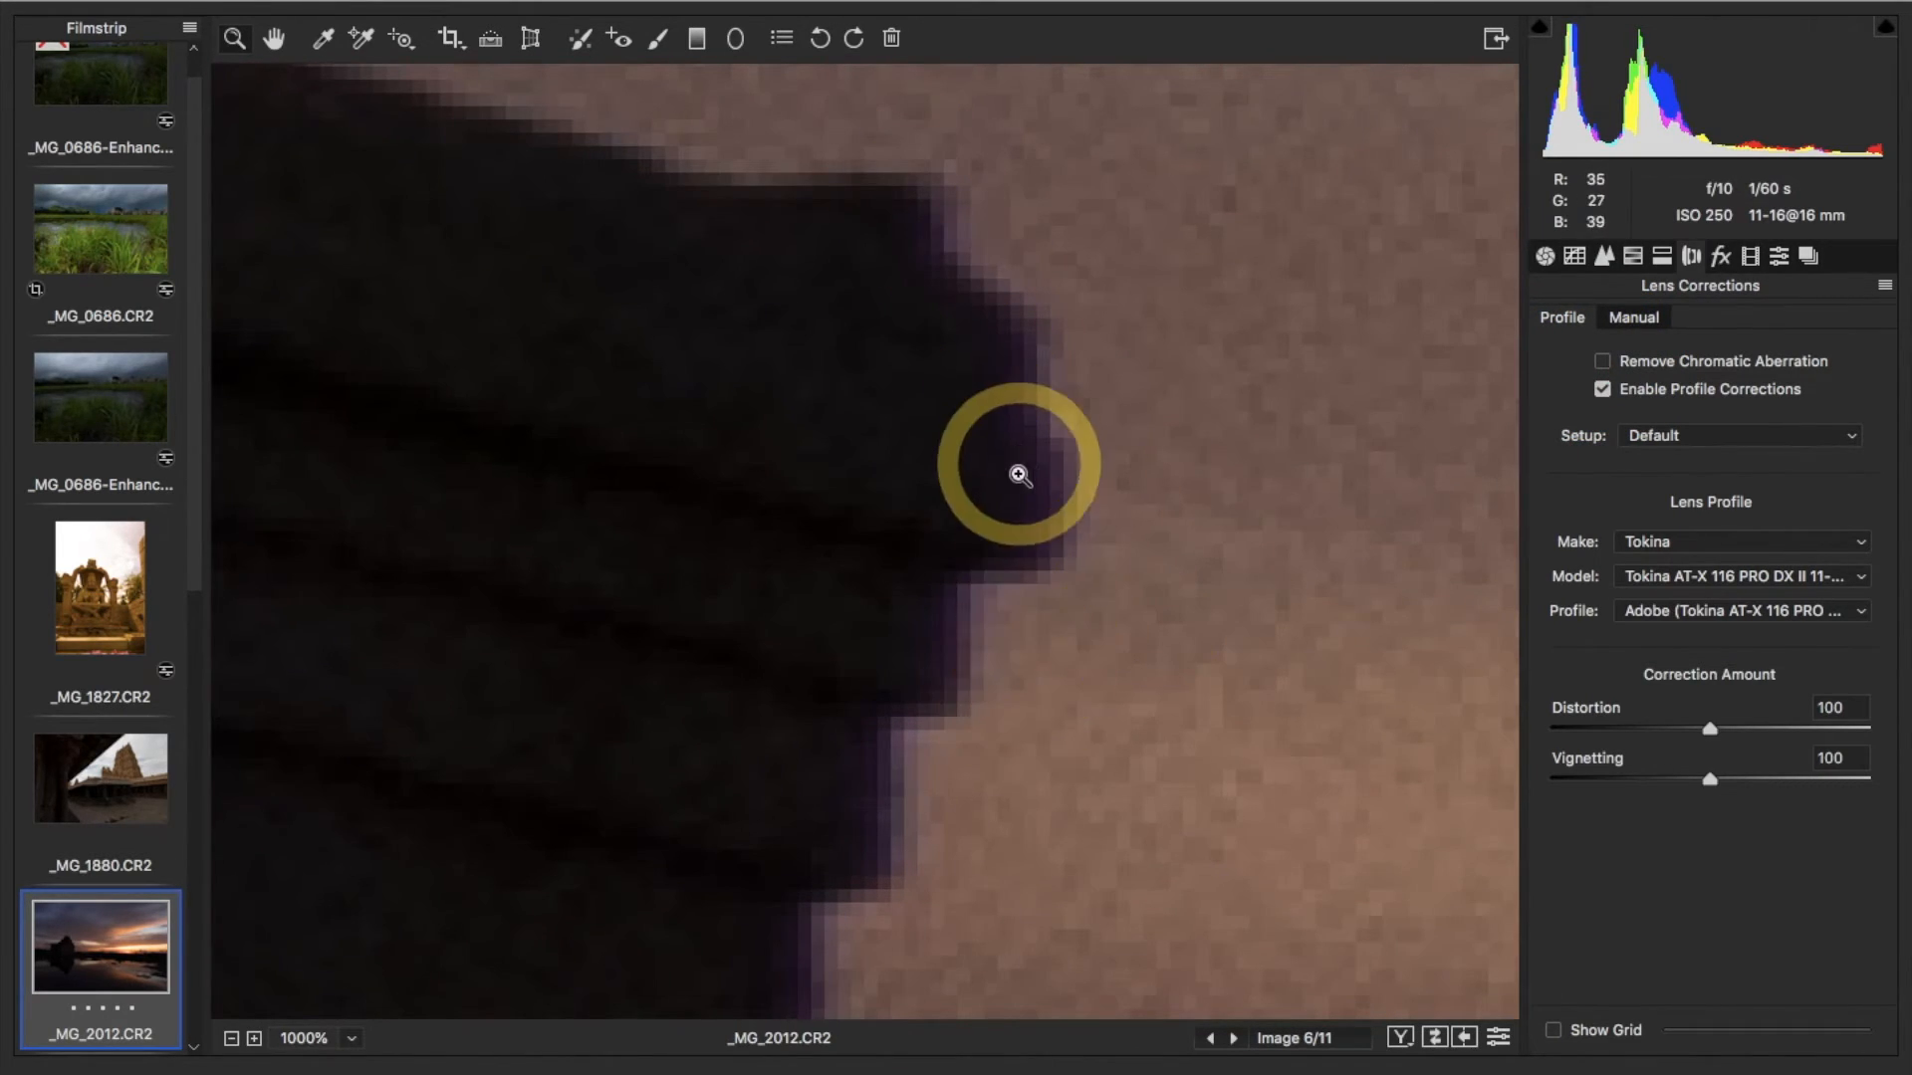
# Toggle chromatic aberration removal repeatedly to compare the fringing along the temple's edge, leaving the correction enabled
pyautogui.scroll(-3, 1019, 475)
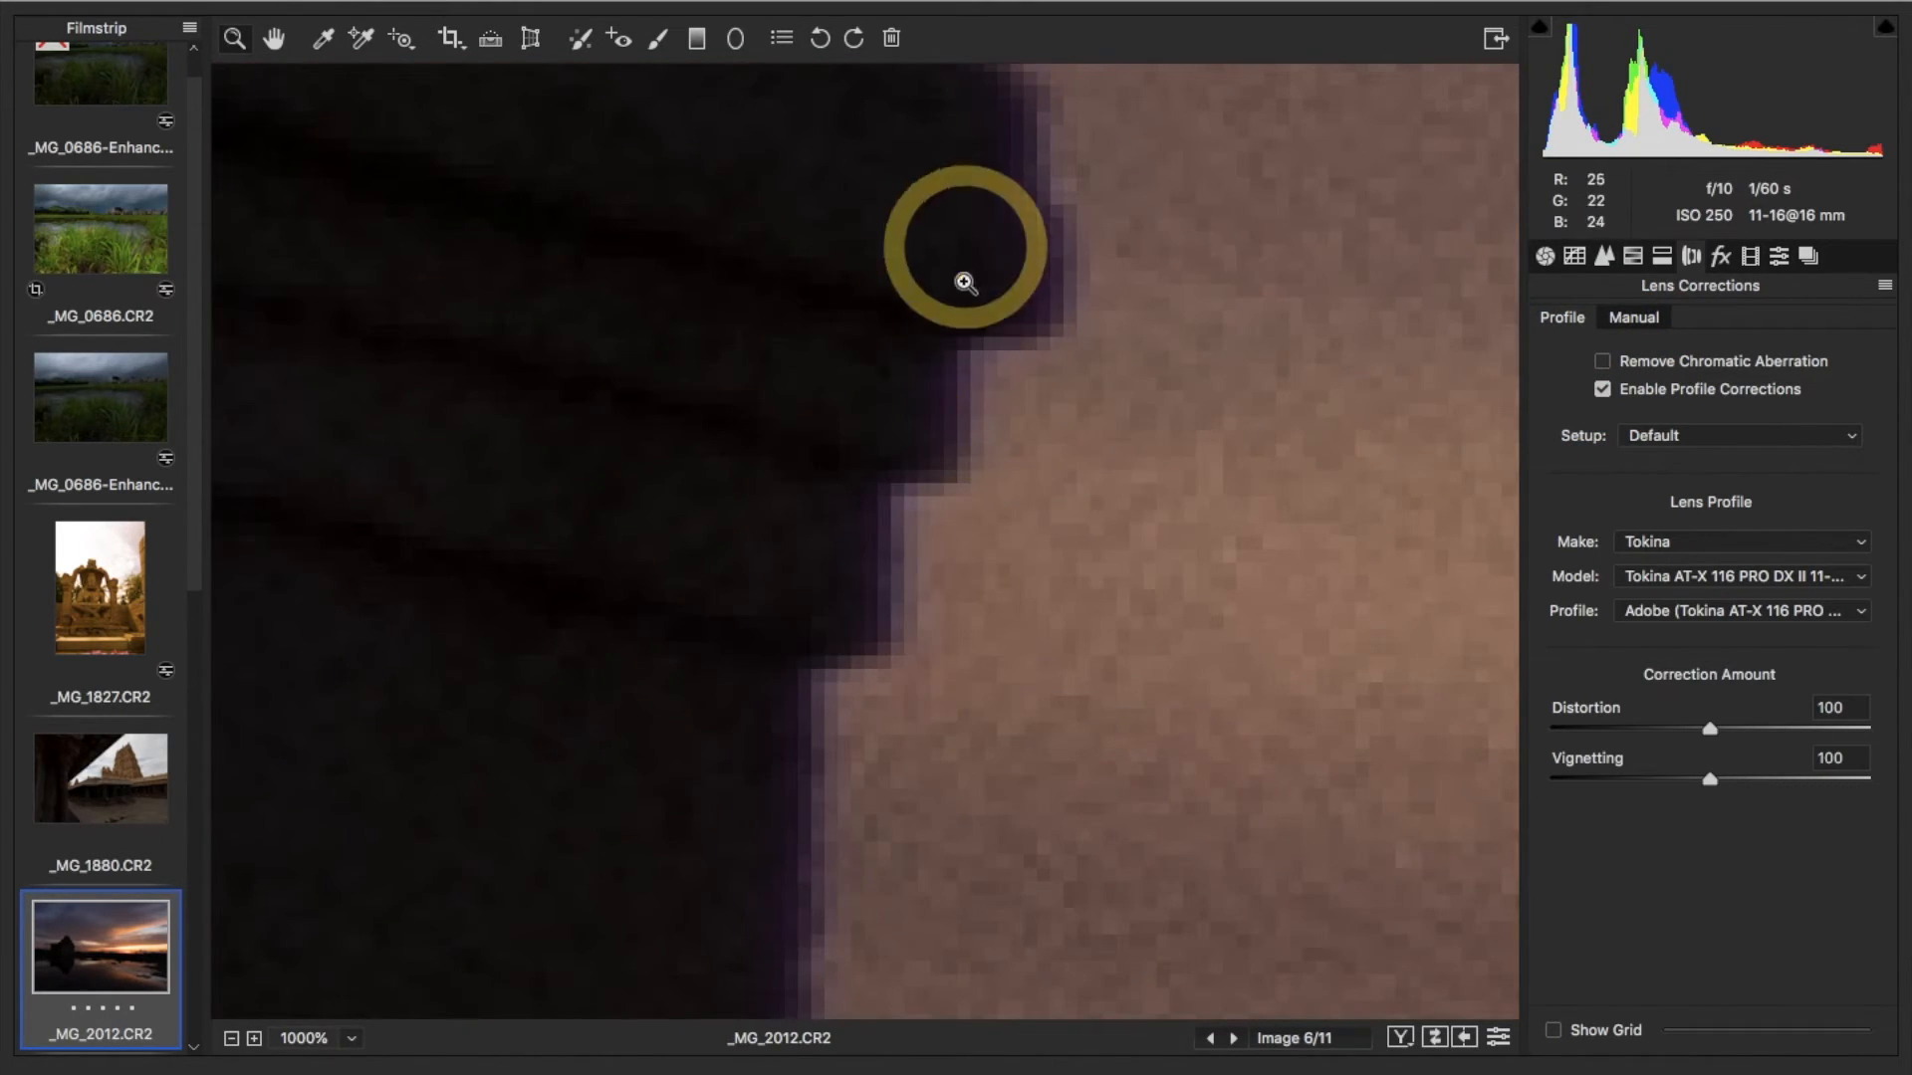
pyautogui.click(1603, 363)
pyautogui.click(1603, 362)
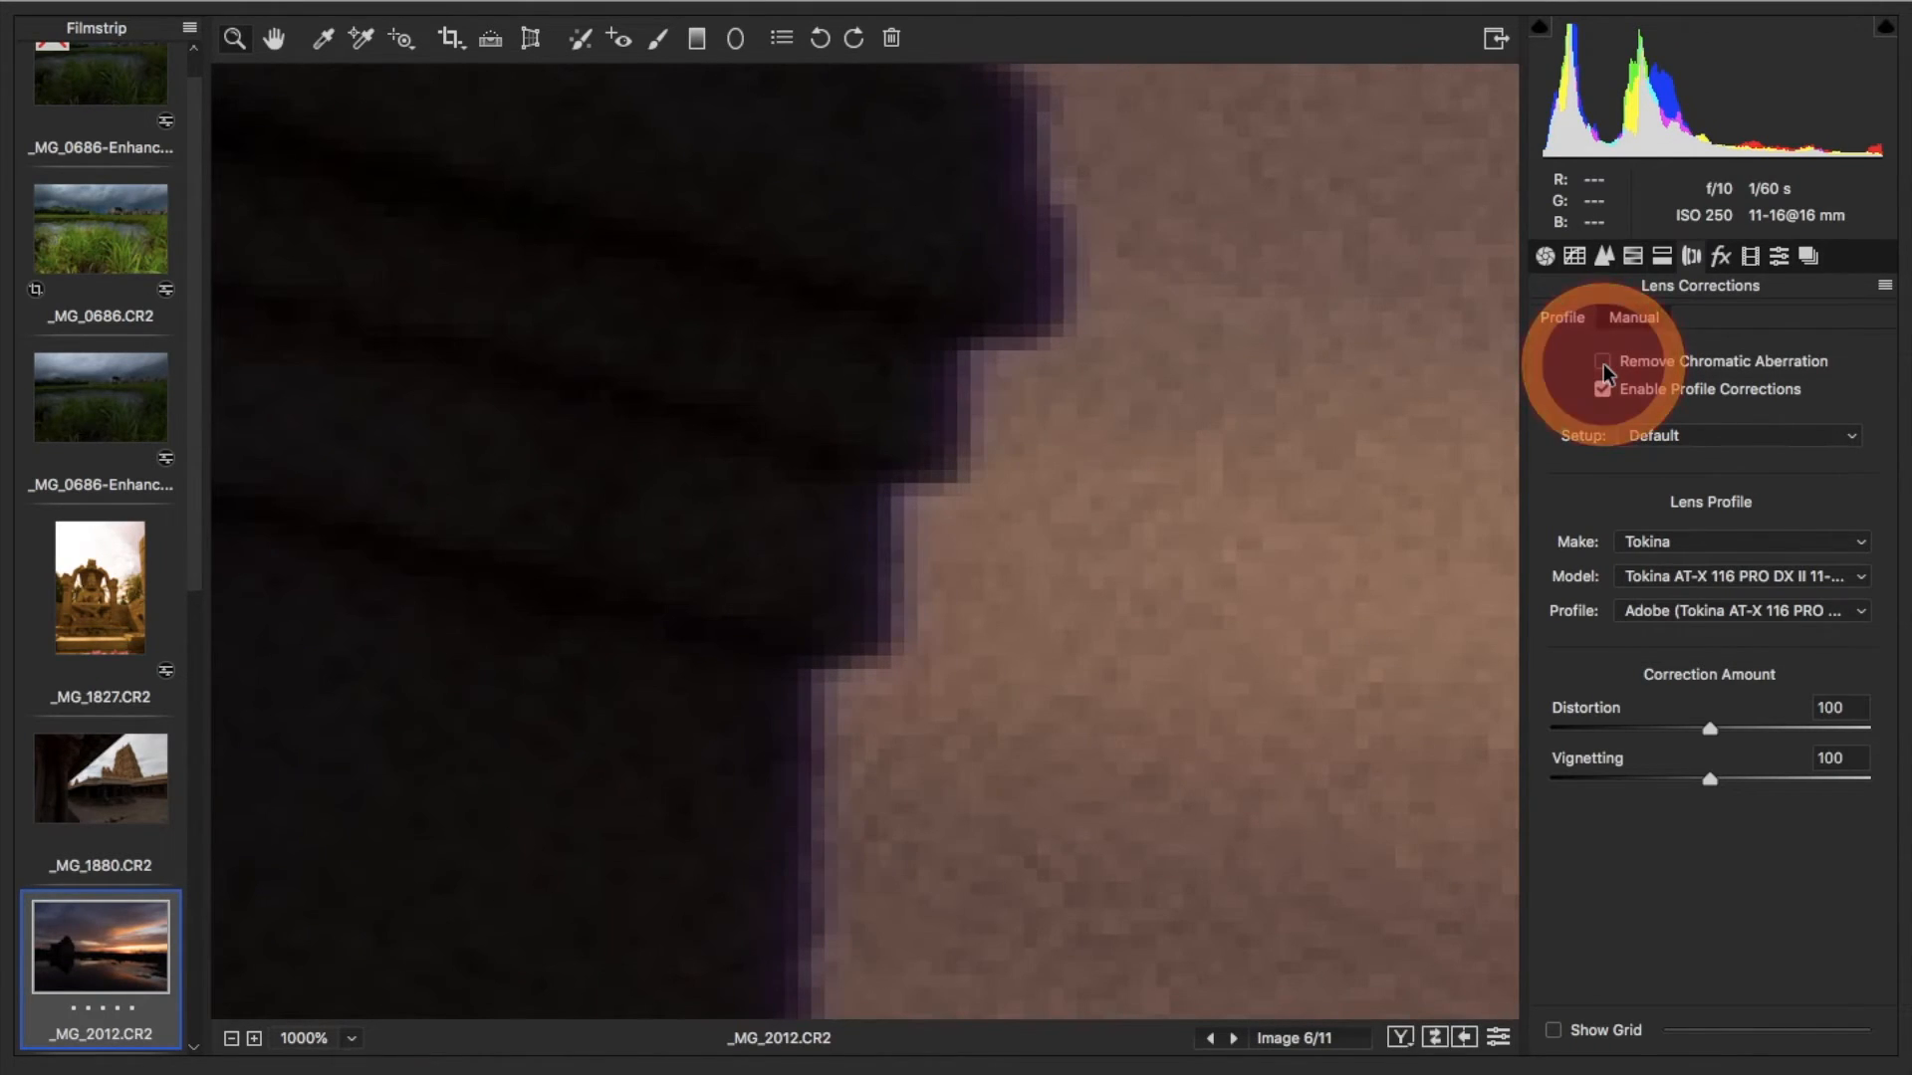
pyautogui.click(1603, 363)
pyautogui.click(1603, 363)
pyautogui.click(1604, 362)
pyautogui.click(1603, 362)
pyautogui.scroll(5, 790, 415)
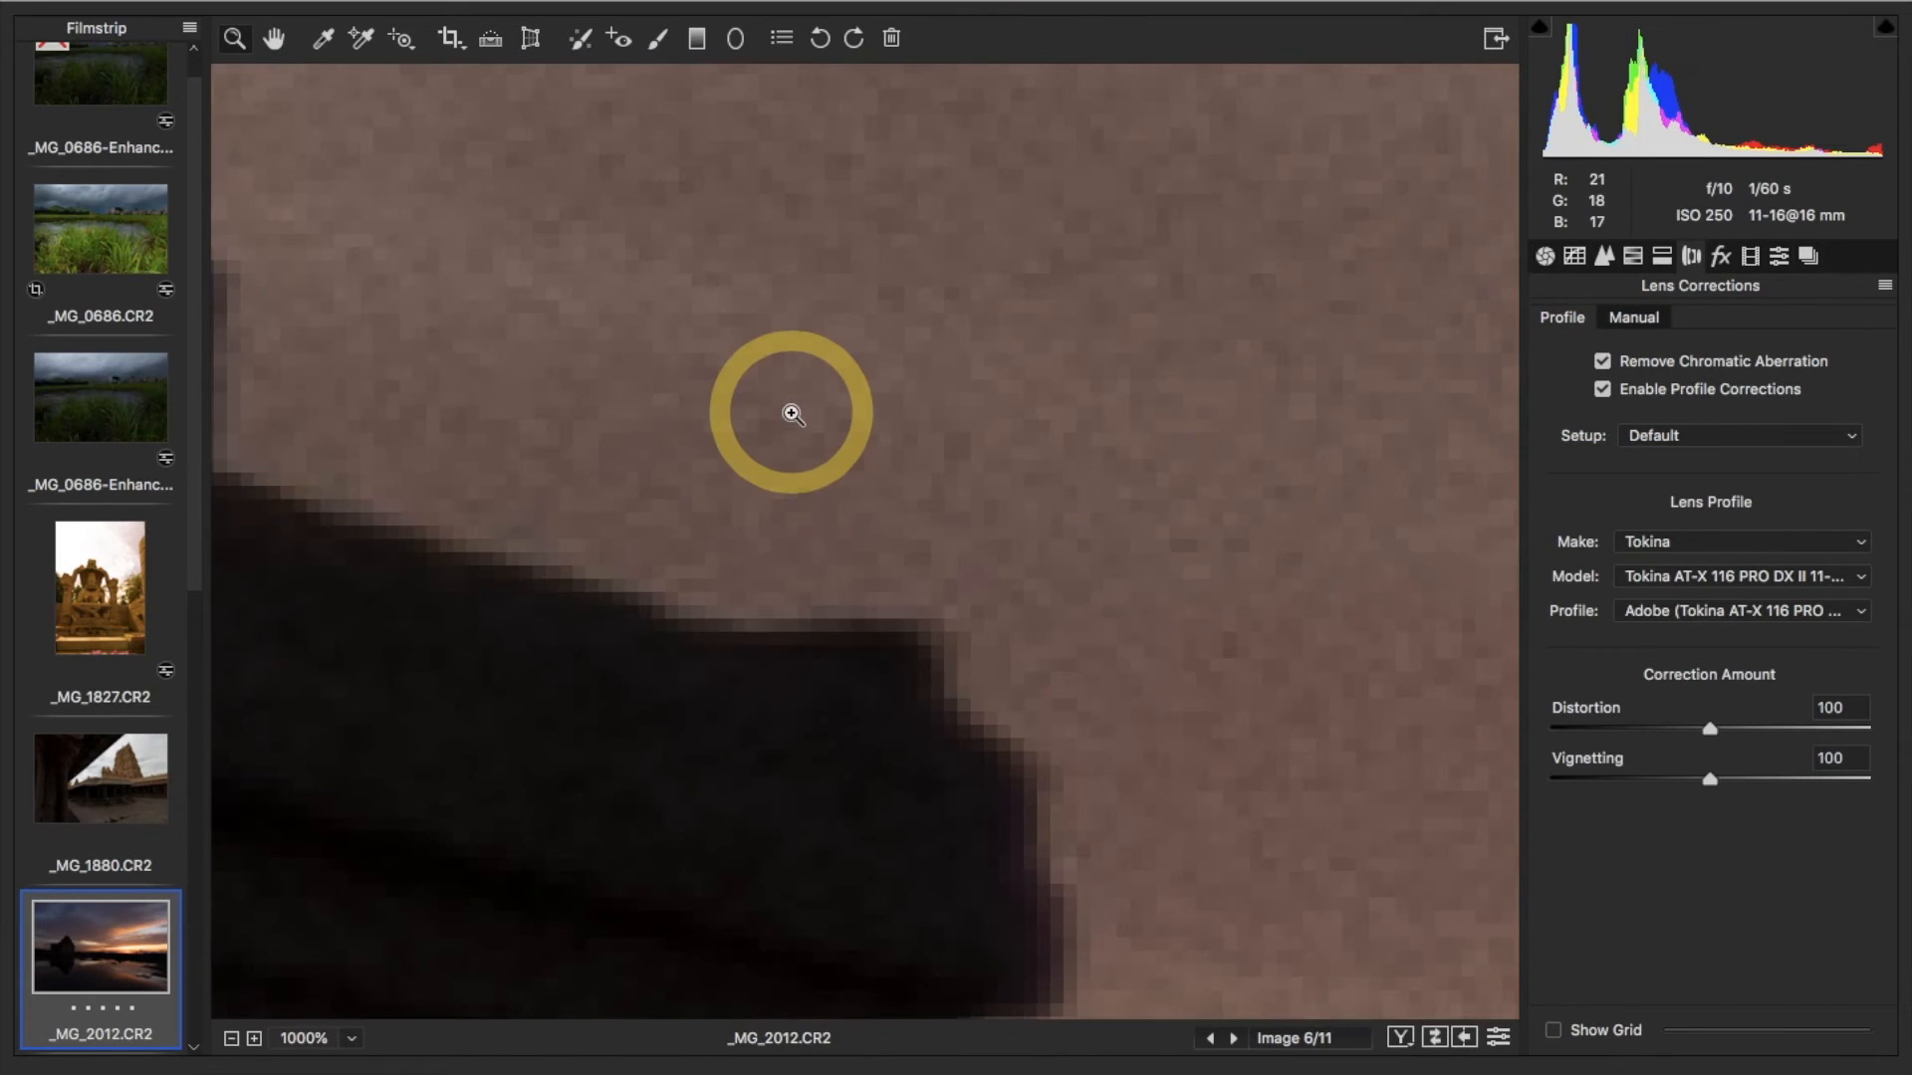
# Correct the sunset photo's white balance to temperature 4350 and tint -10 by sampling a neutral area with the White Balance tool
pyautogui.rightClick(791, 416)
pyautogui.click(868, 779)
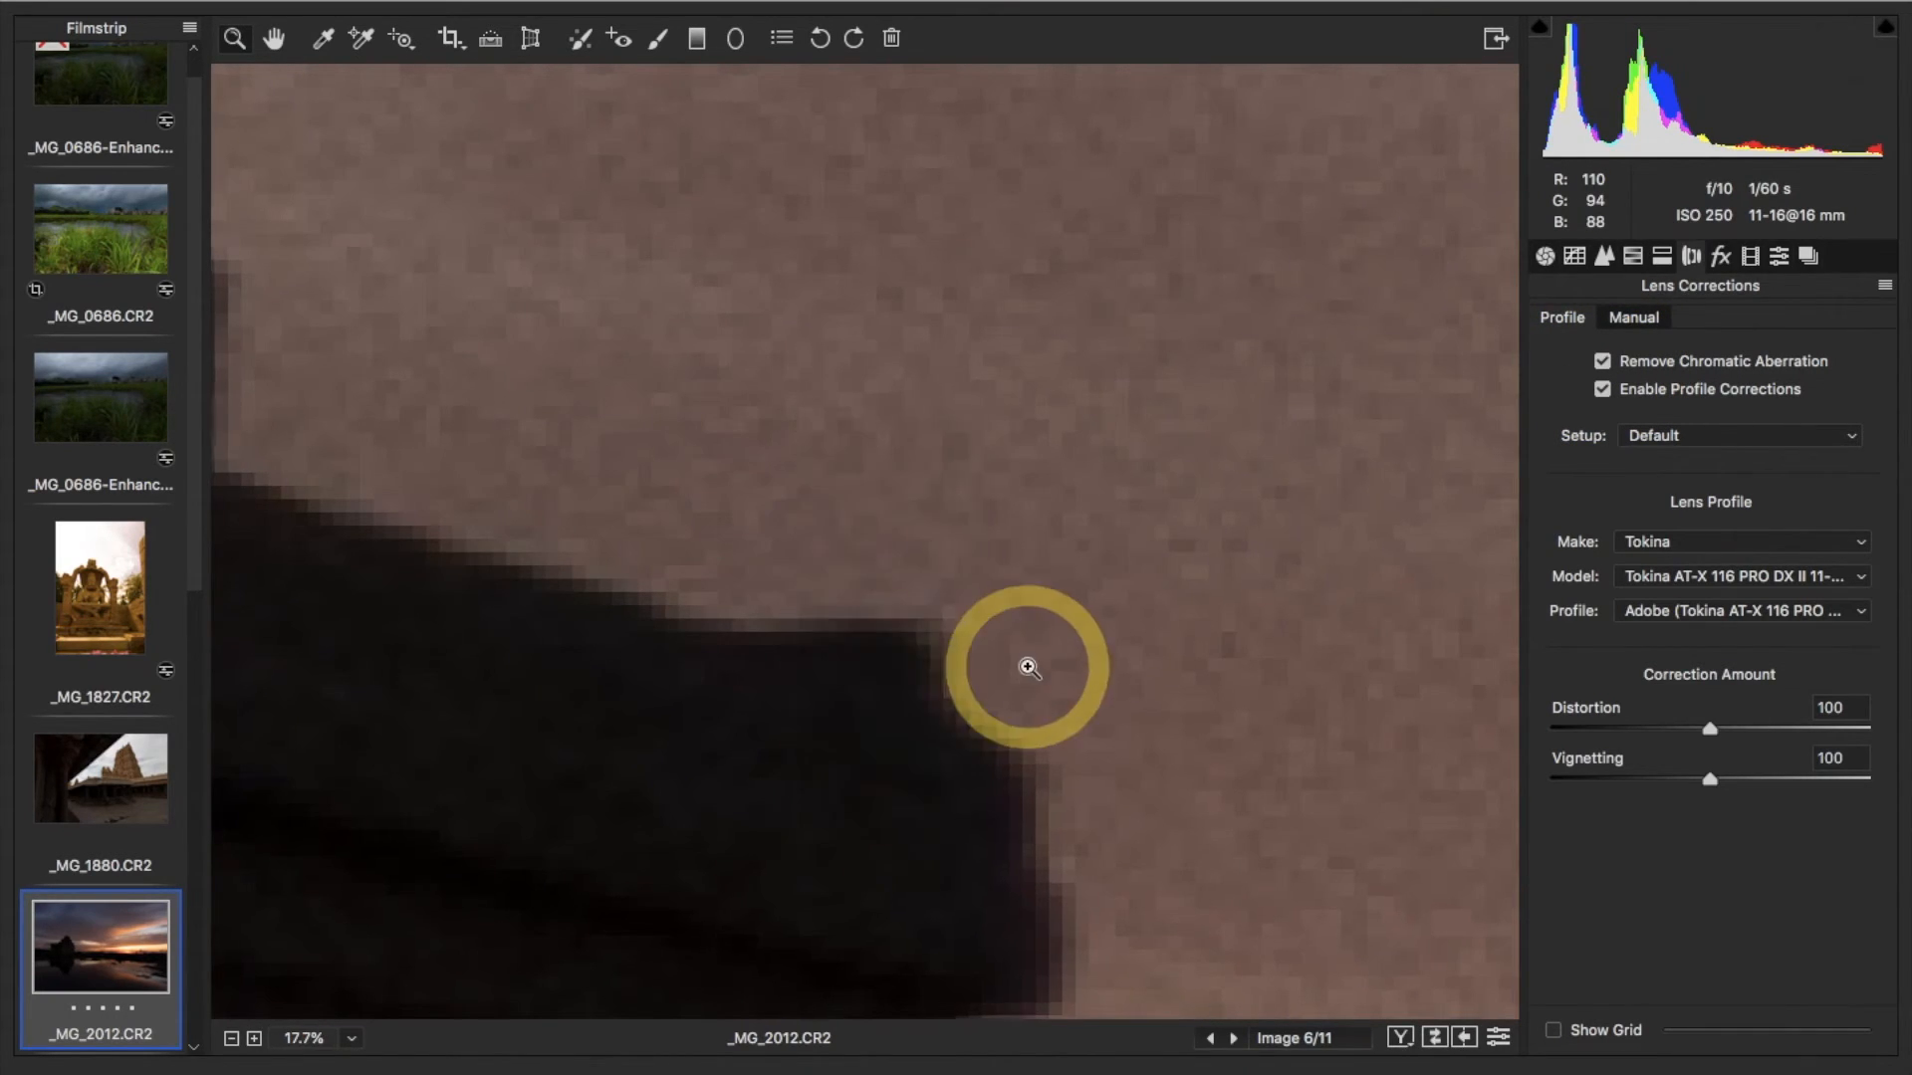
pyautogui.click(1544, 256)
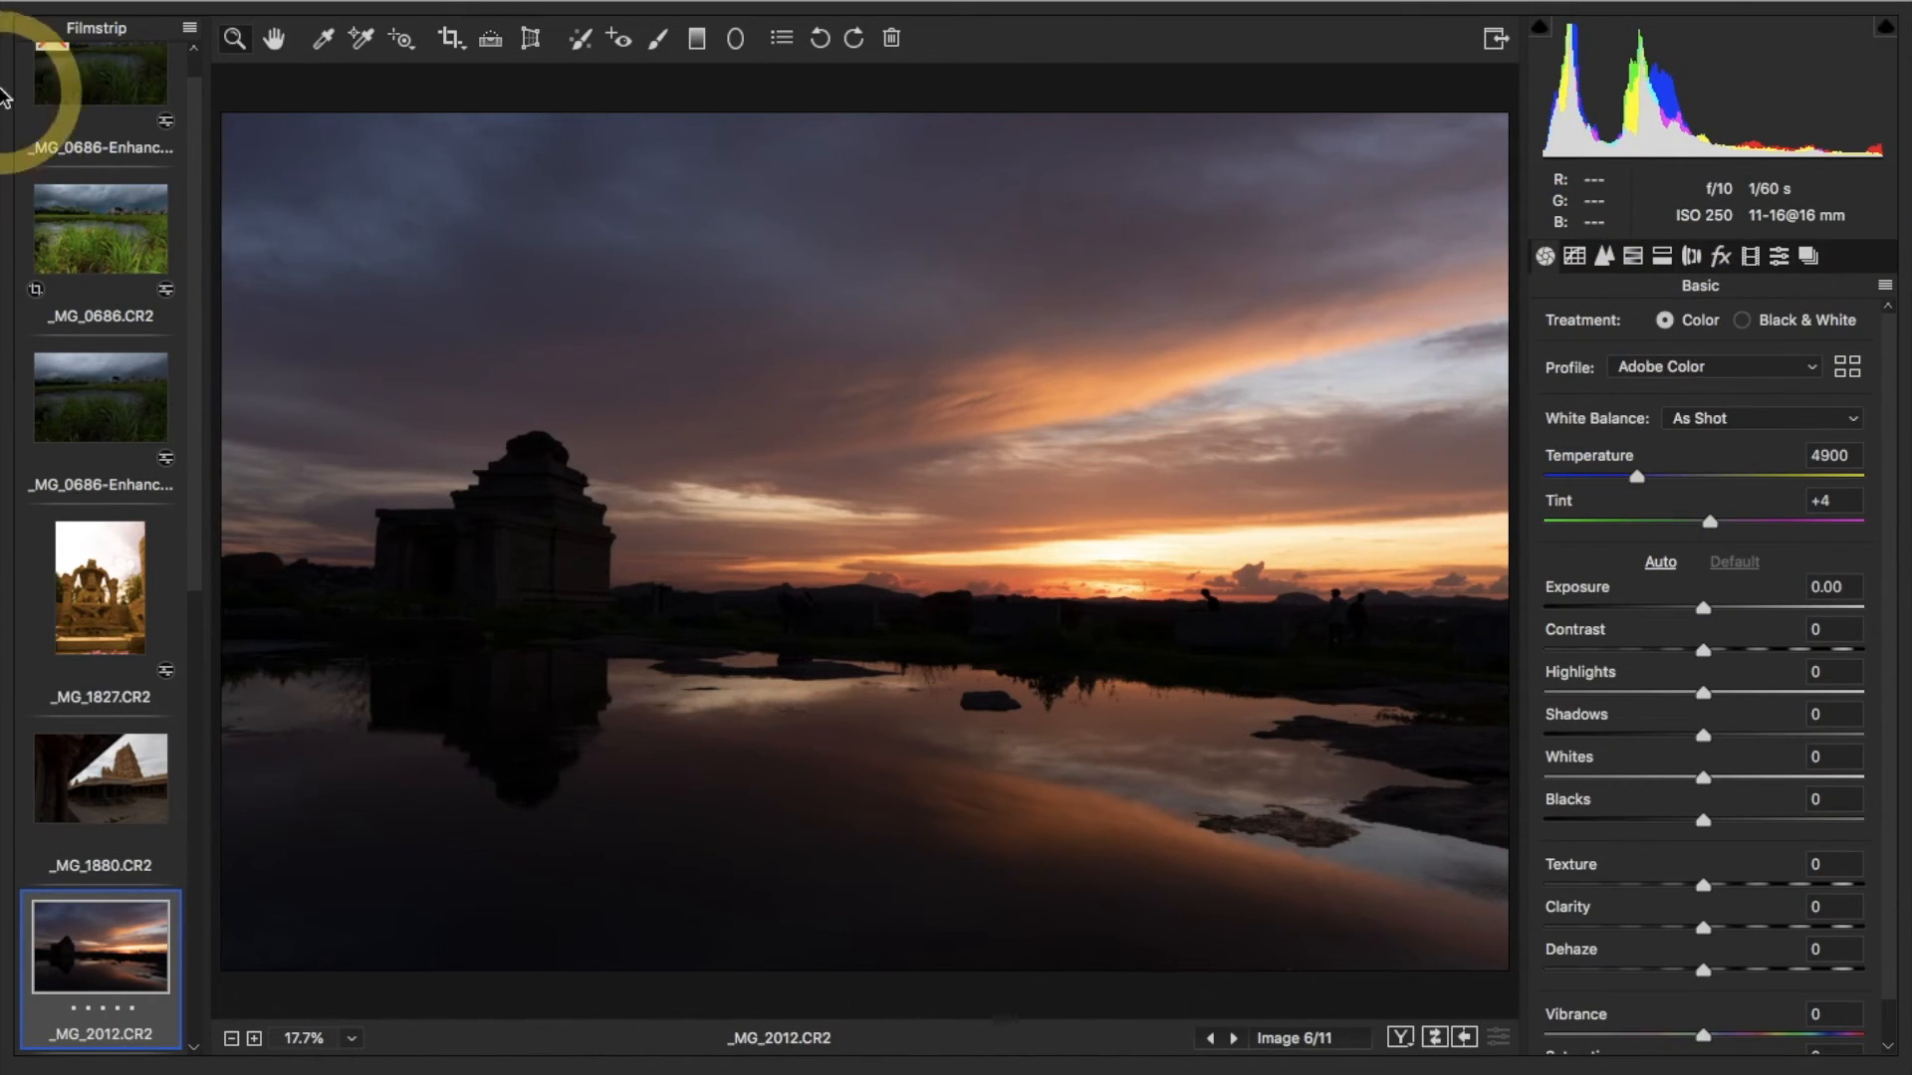
pyautogui.click(324, 42)
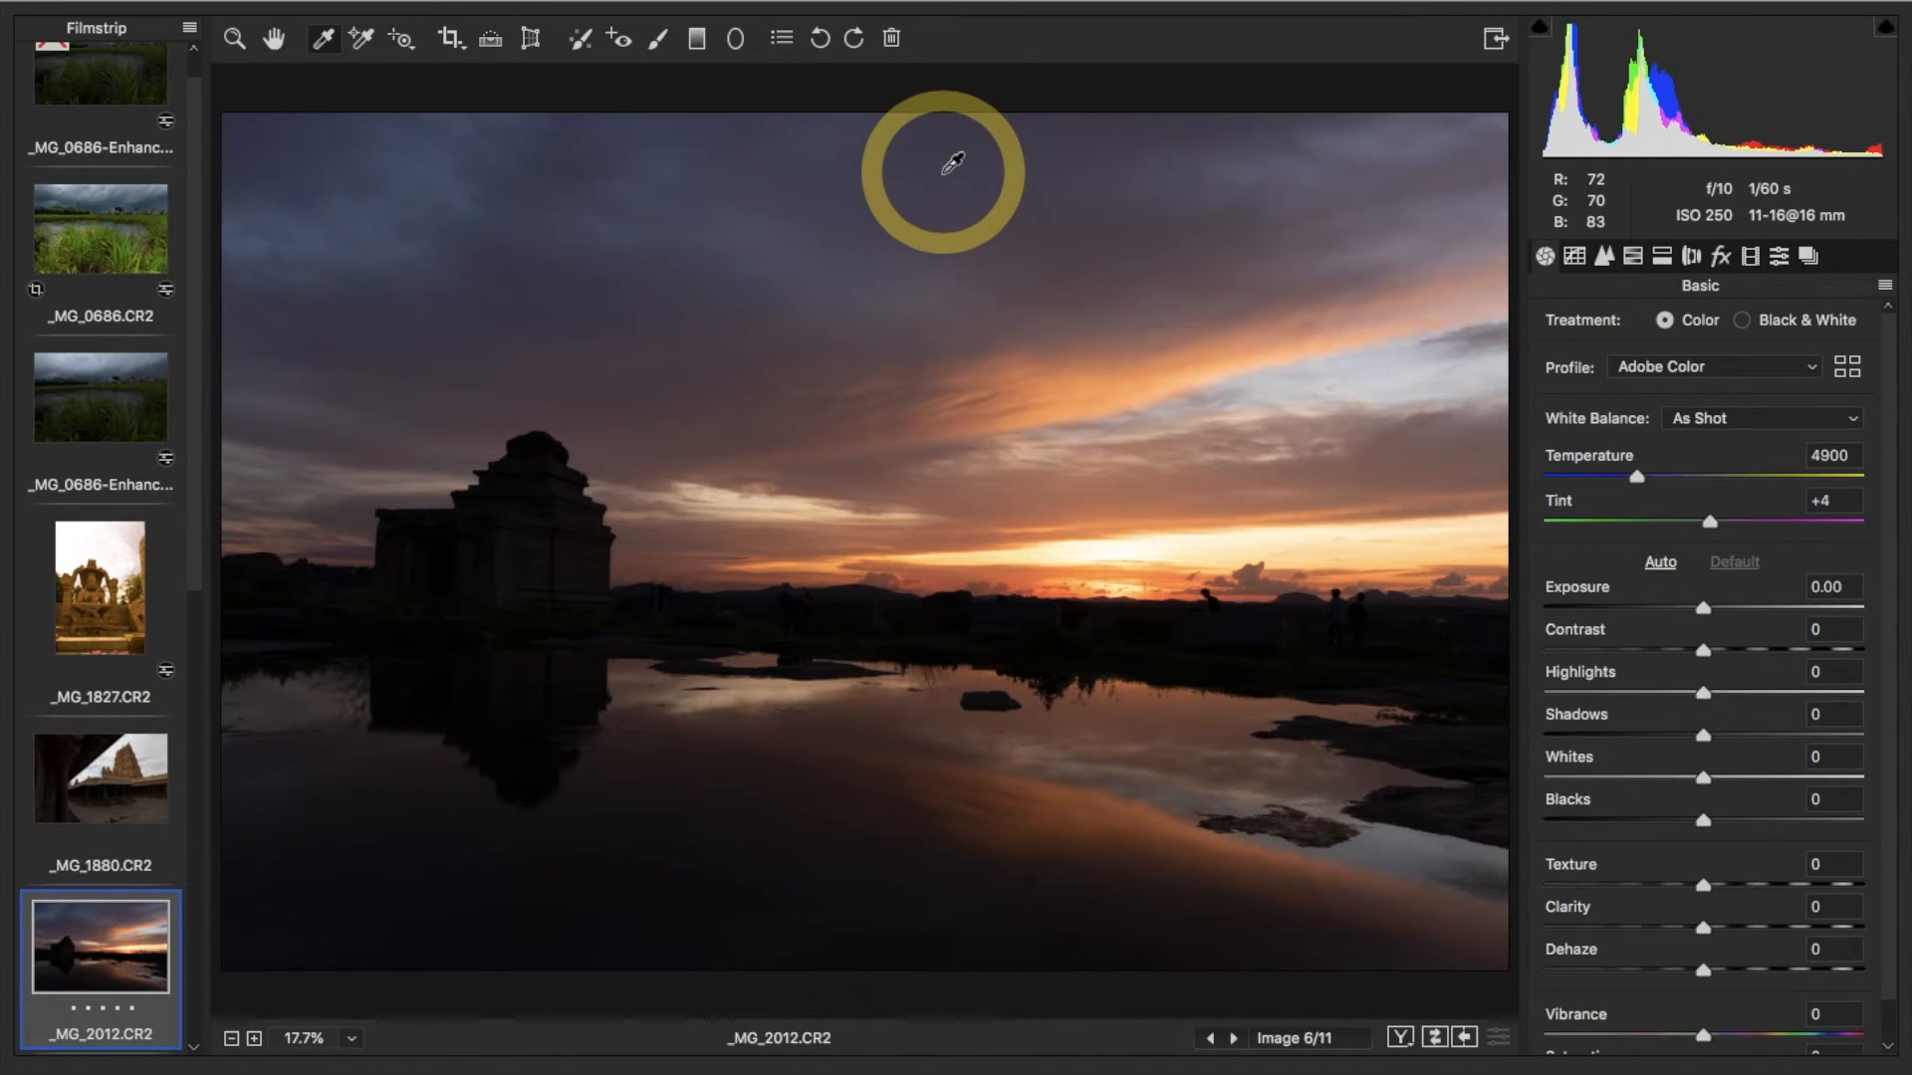
pyautogui.click(315, 701)
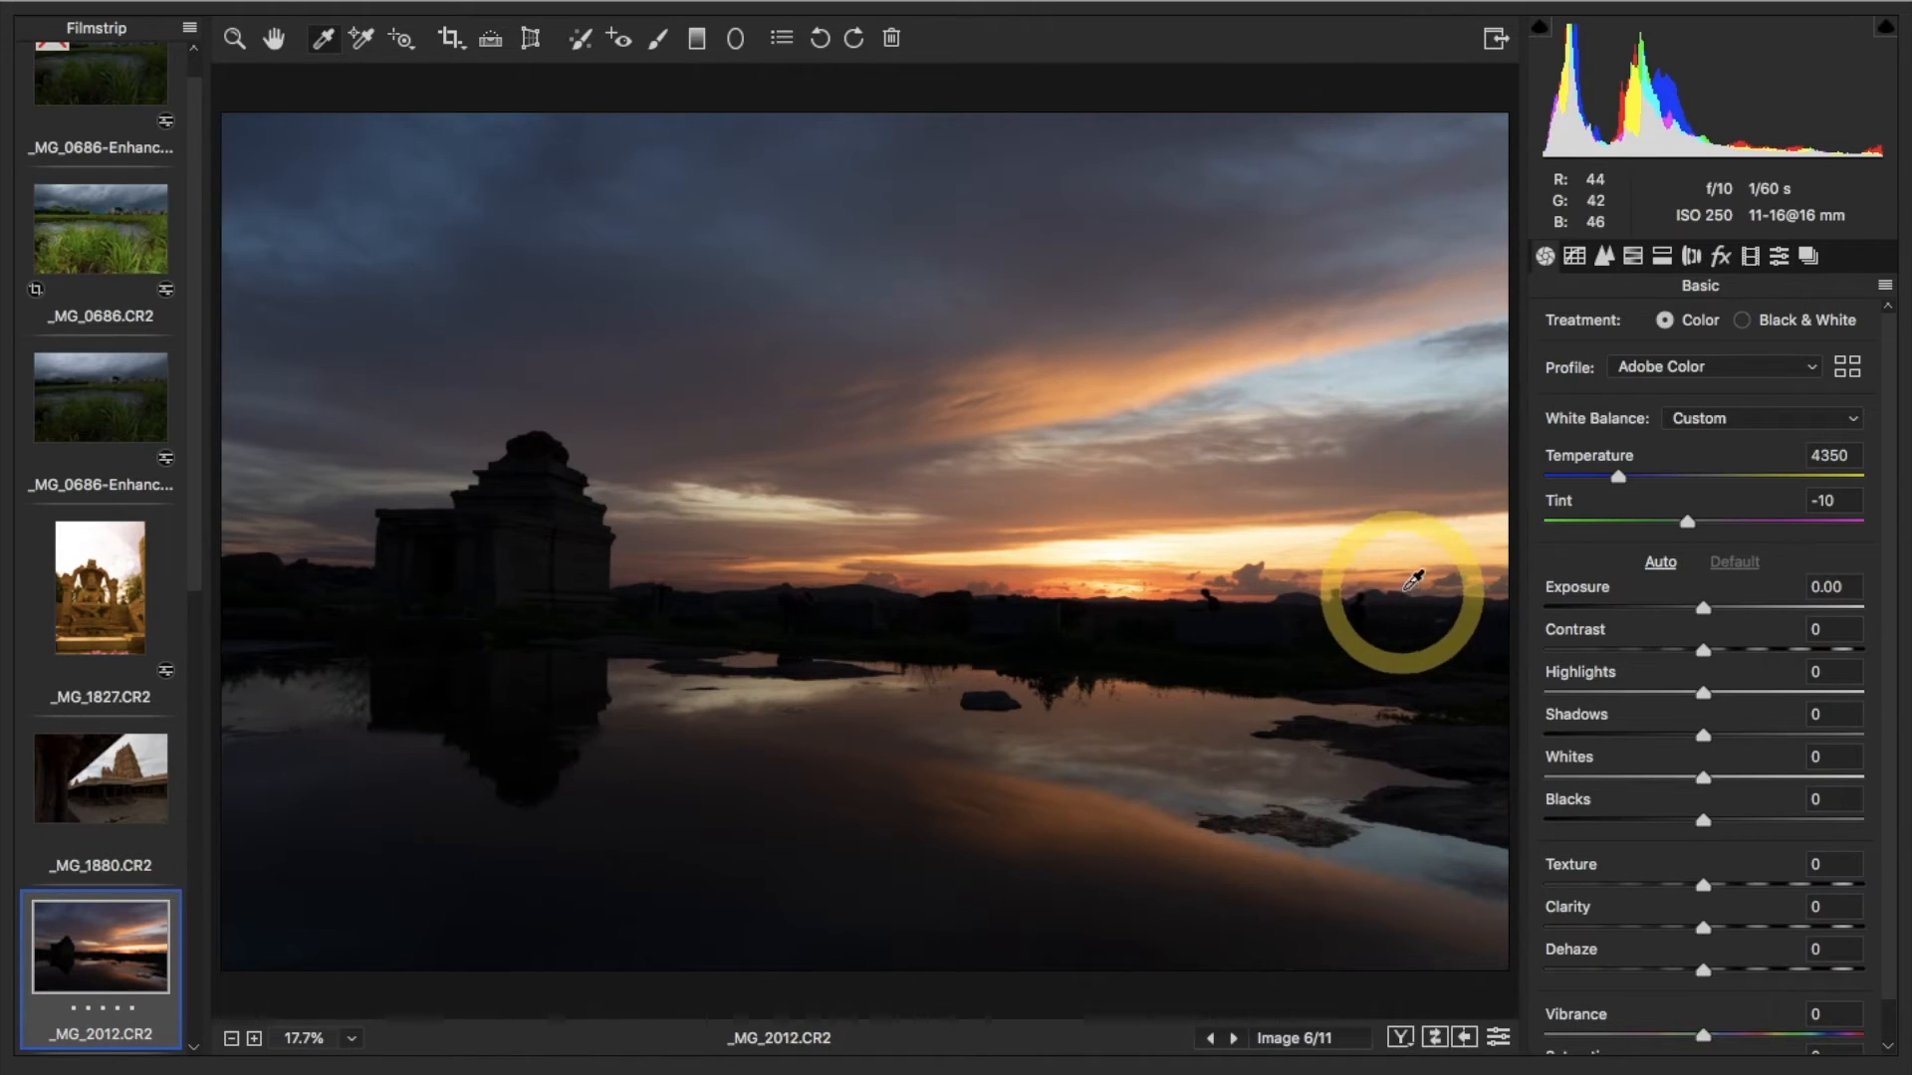
# Apply automatic tone adjustments to the sunset photo, with exposure set to +0.70 and highlights to -100
pyautogui.click(1660, 563)
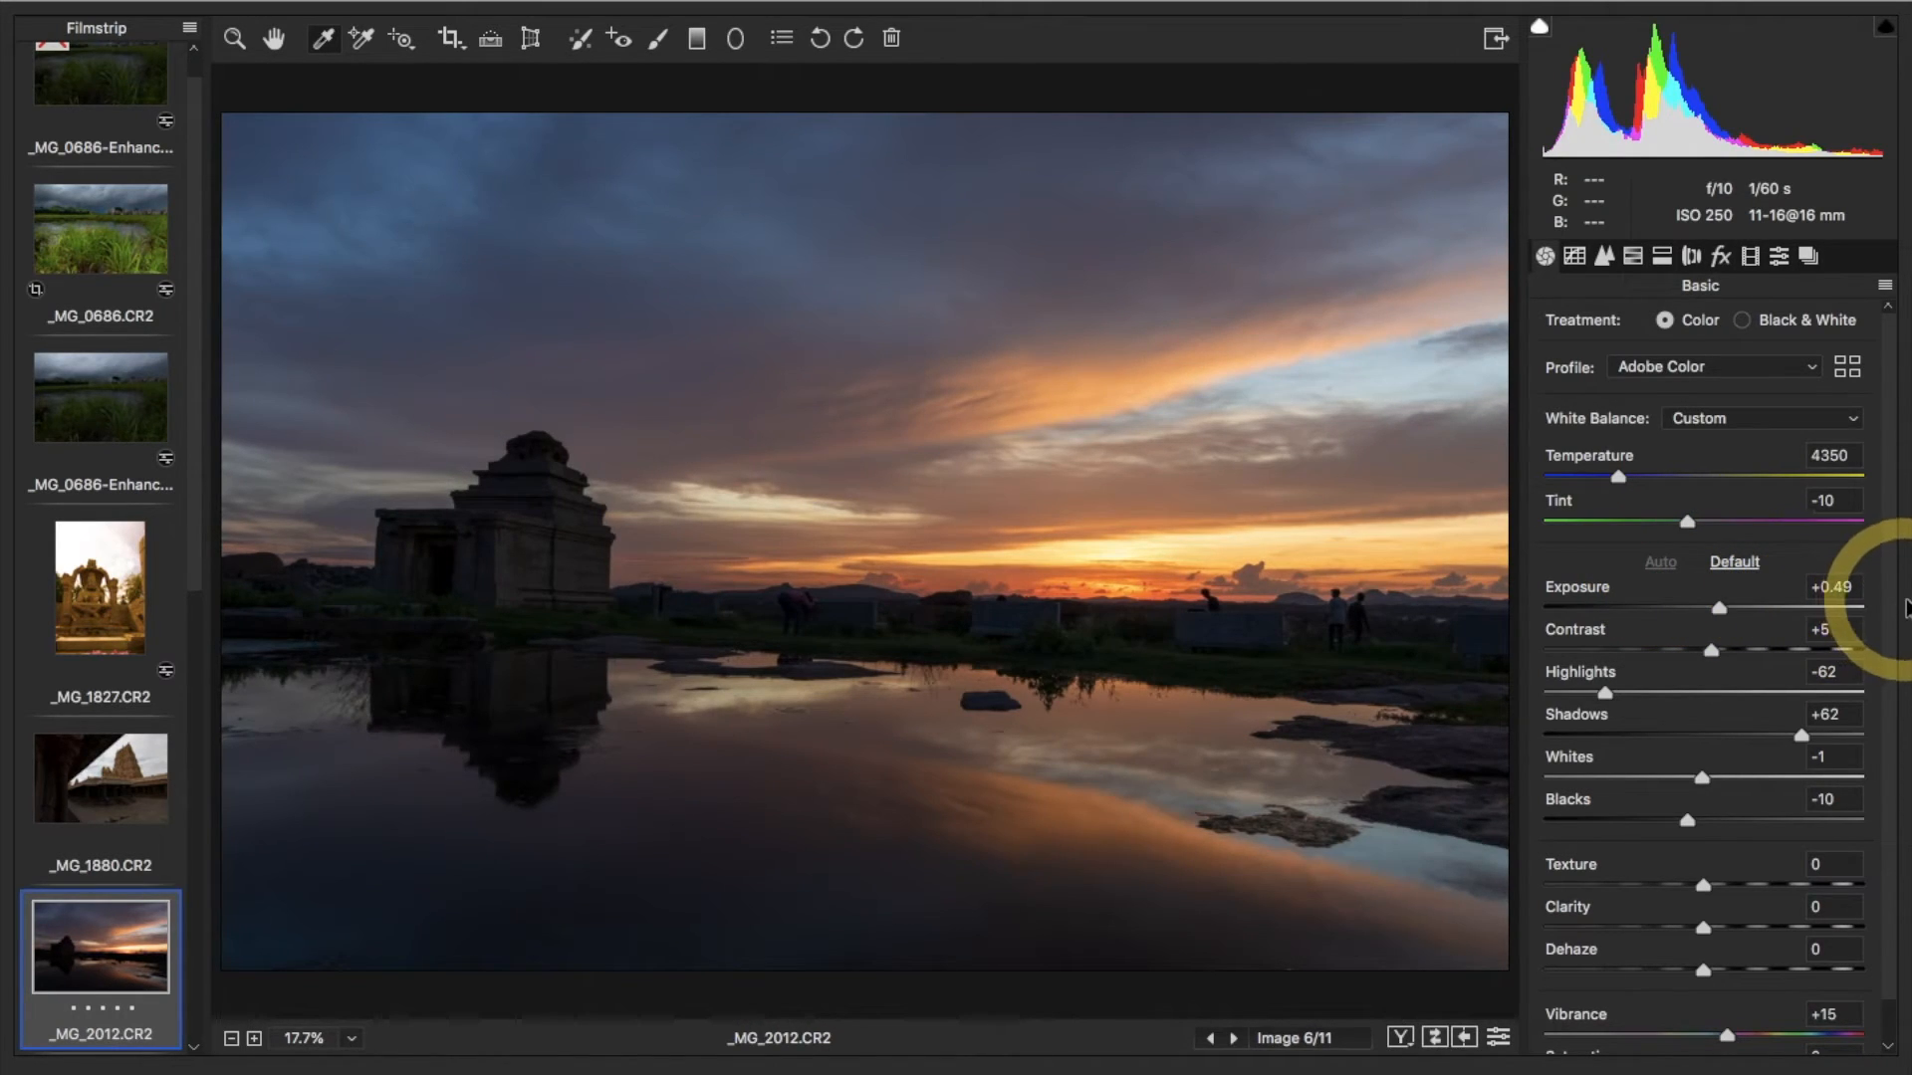
pyautogui.moveTo(1720, 617); pyautogui.dragTo(1727, 623)
pyautogui.moveTo(1607, 689); pyautogui.dragTo(1464, 691)
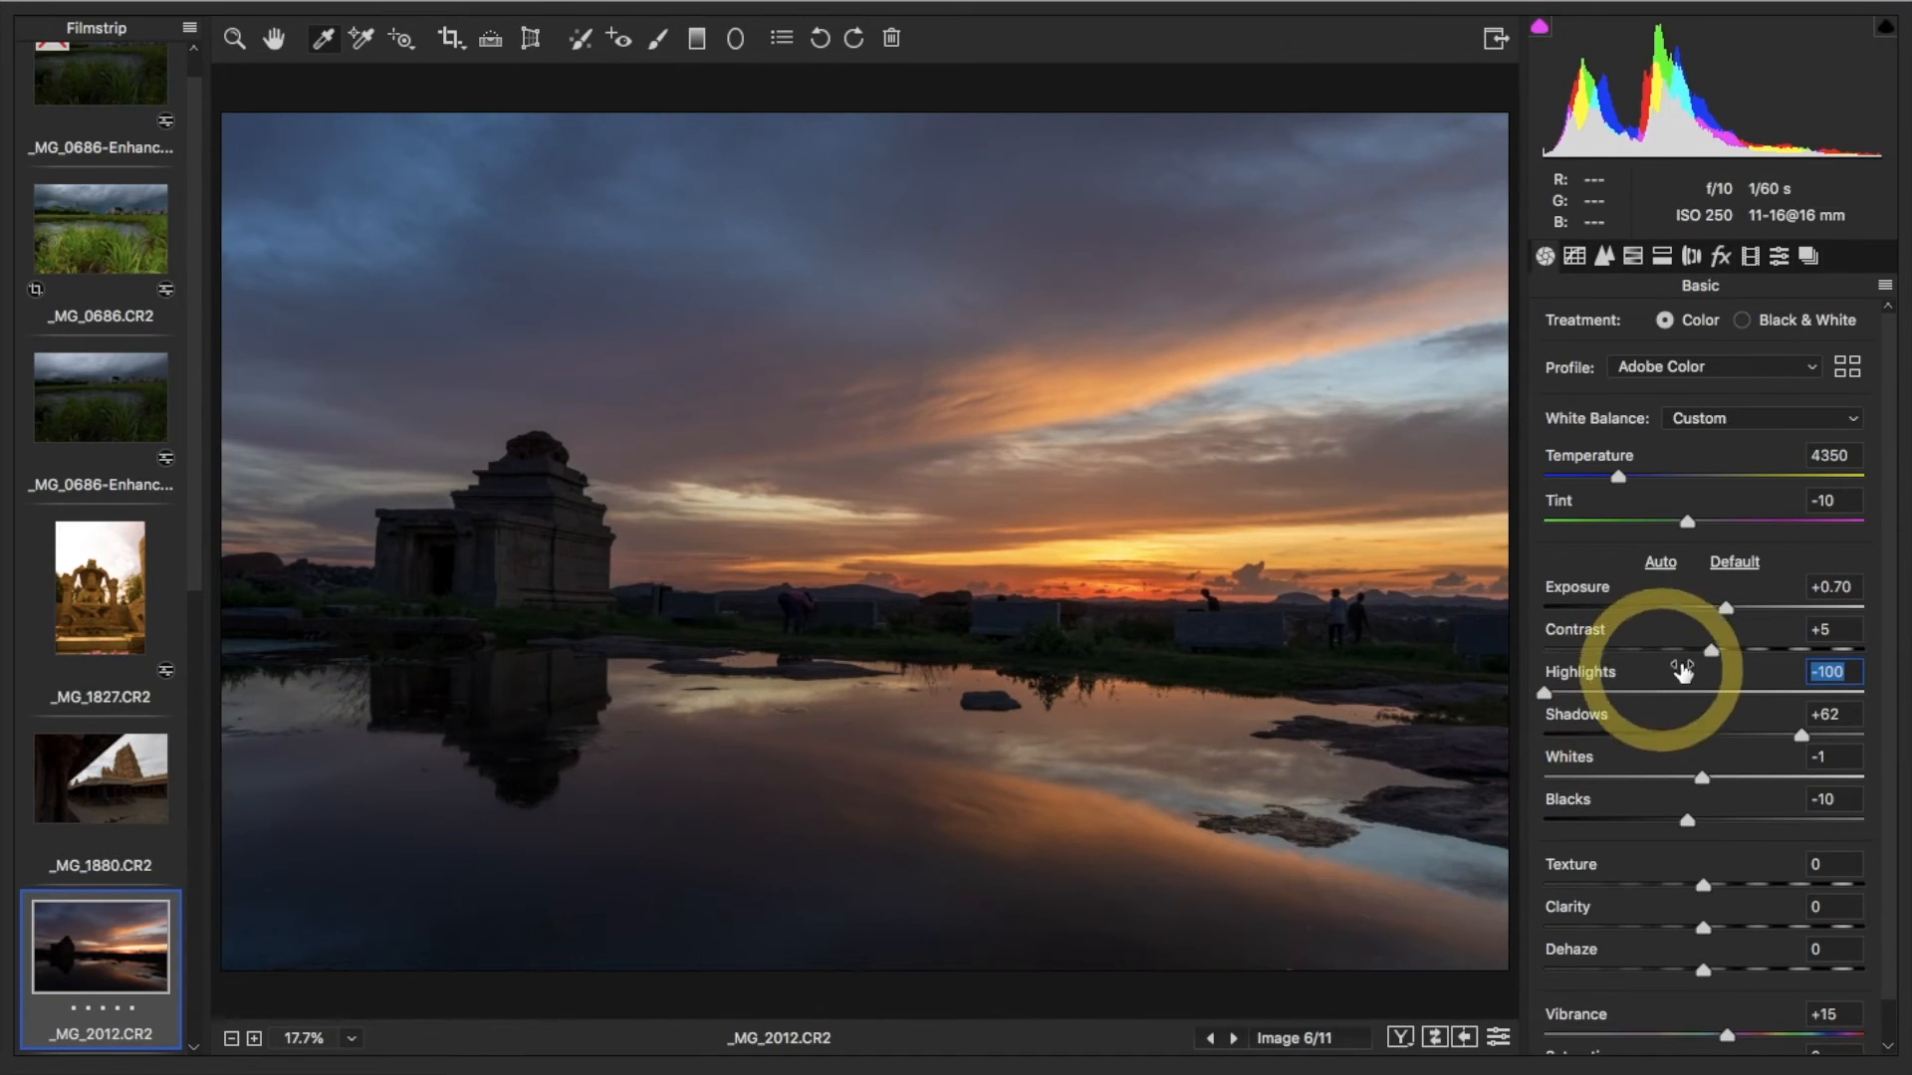
# Set contrast to +2, shadows to +93, whites to -33, blacks to -1 and vibrance to +22
pyautogui.moveTo(1712, 650); pyautogui.dragTo(1709, 651)
pyautogui.moveTo(1801, 735); pyautogui.dragTo(1850, 739)
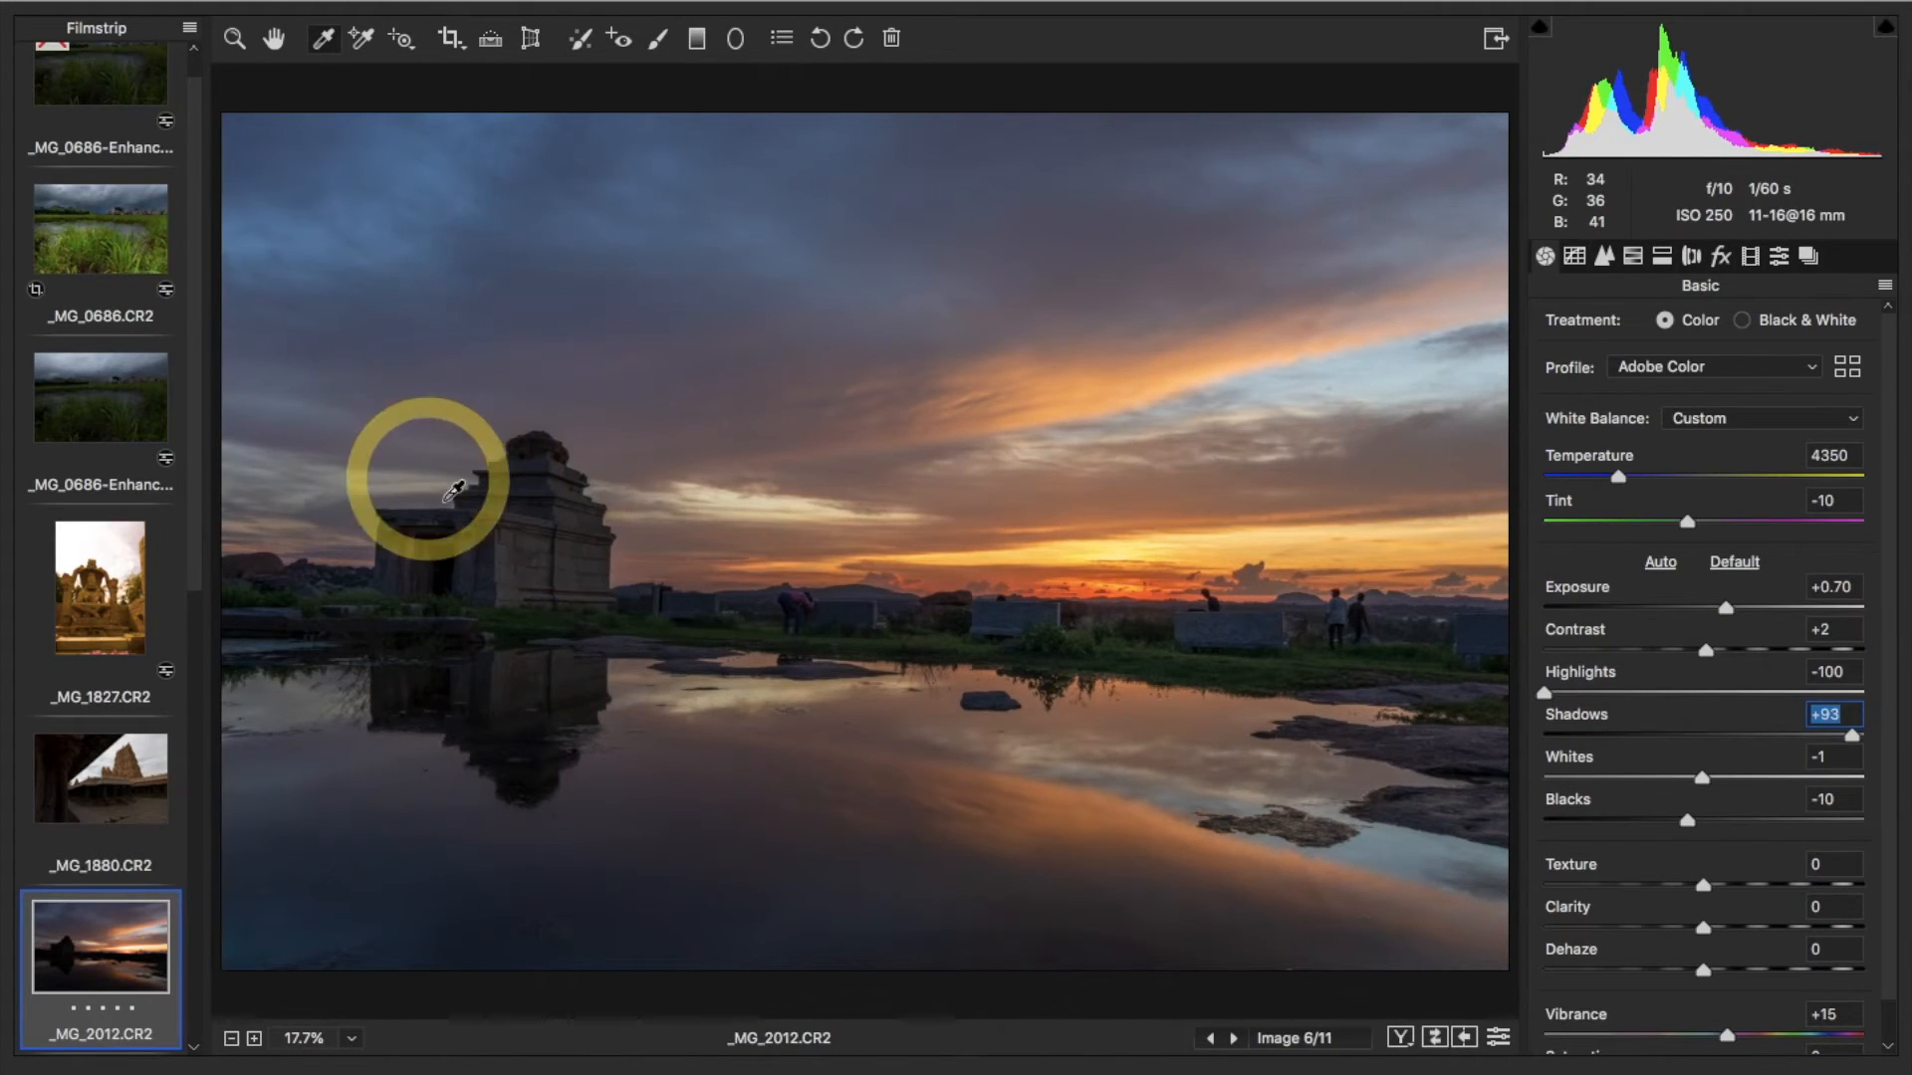
pyautogui.moveTo(1689, 783)
pyautogui.mouseDown()
pyautogui.moveTo(1707, 779)
pyautogui.moveTo(1629, 786)
pyautogui.moveTo(1727, 818)
pyautogui.moveTo(1701, 819)
pyautogui.mouseUp()
pyautogui.scroll(-1, 1752, 914)
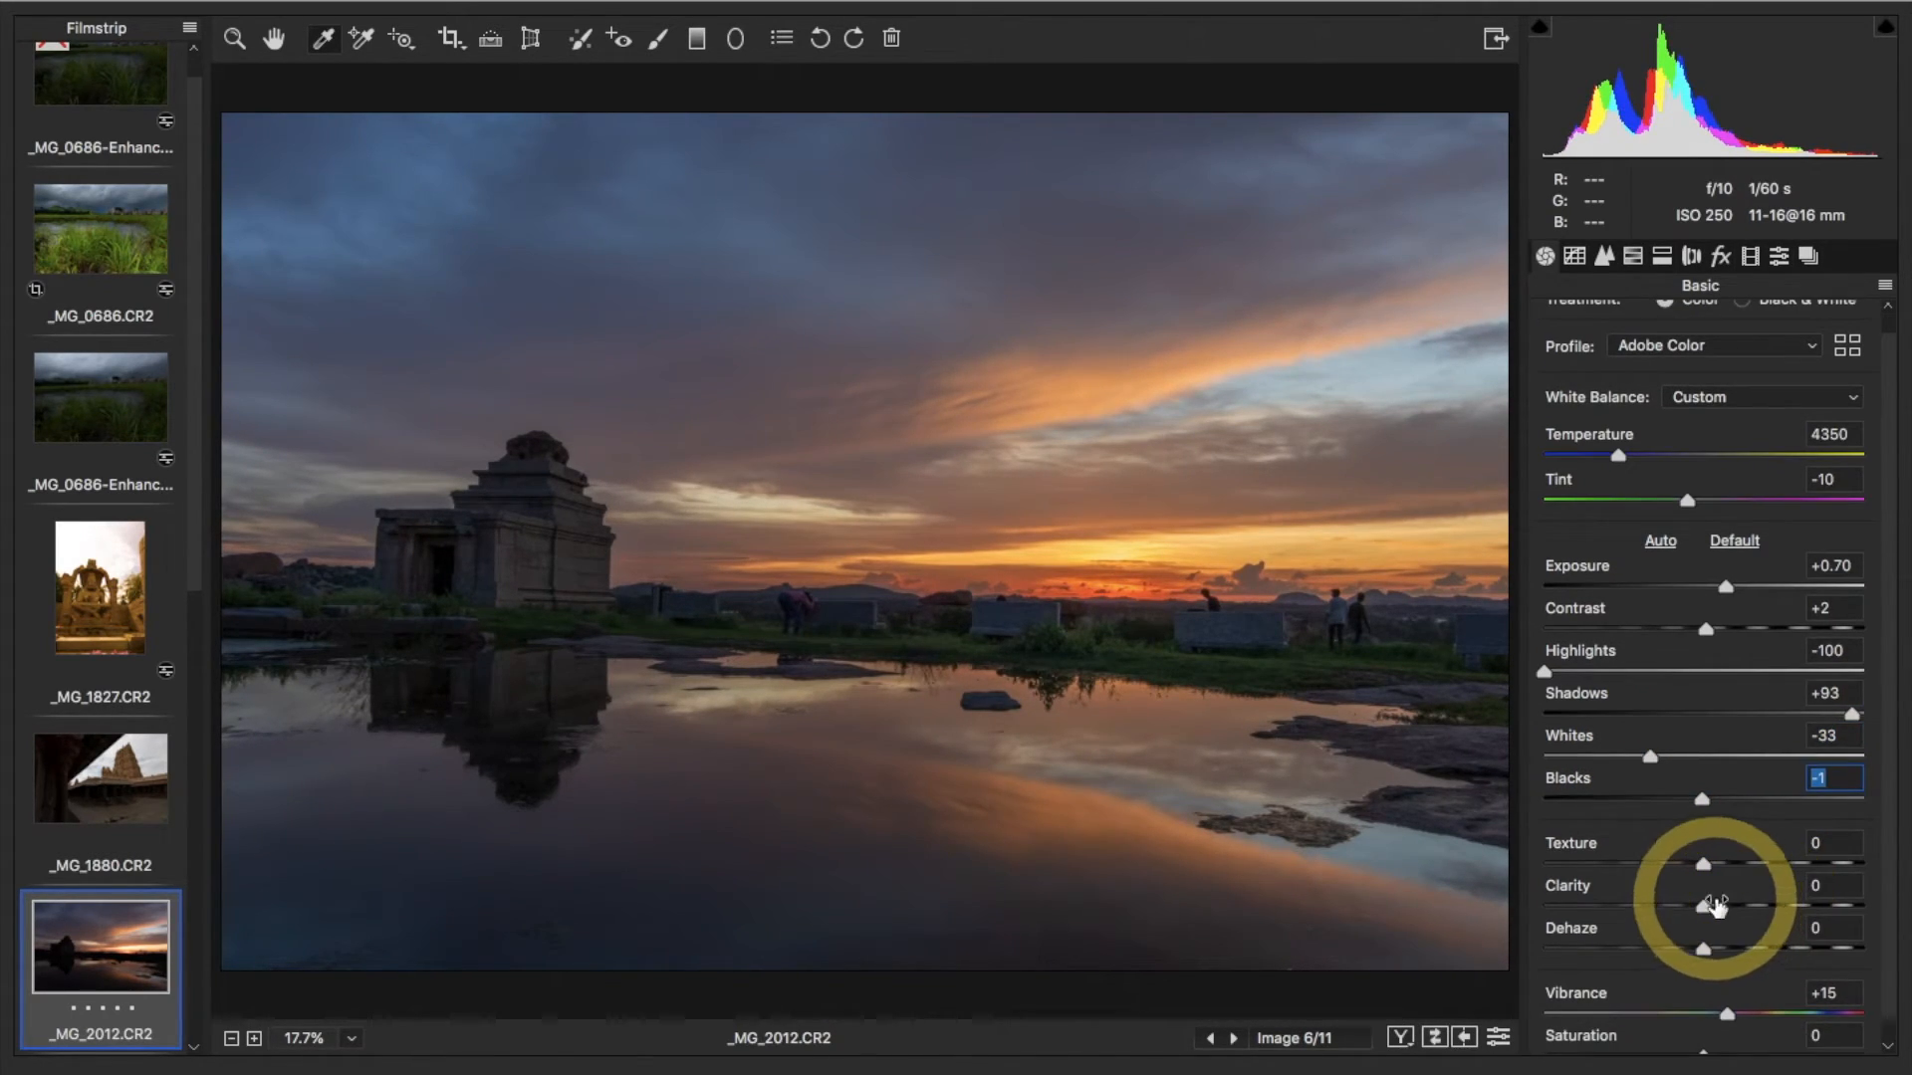
pyautogui.scroll(-1, 1705, 877)
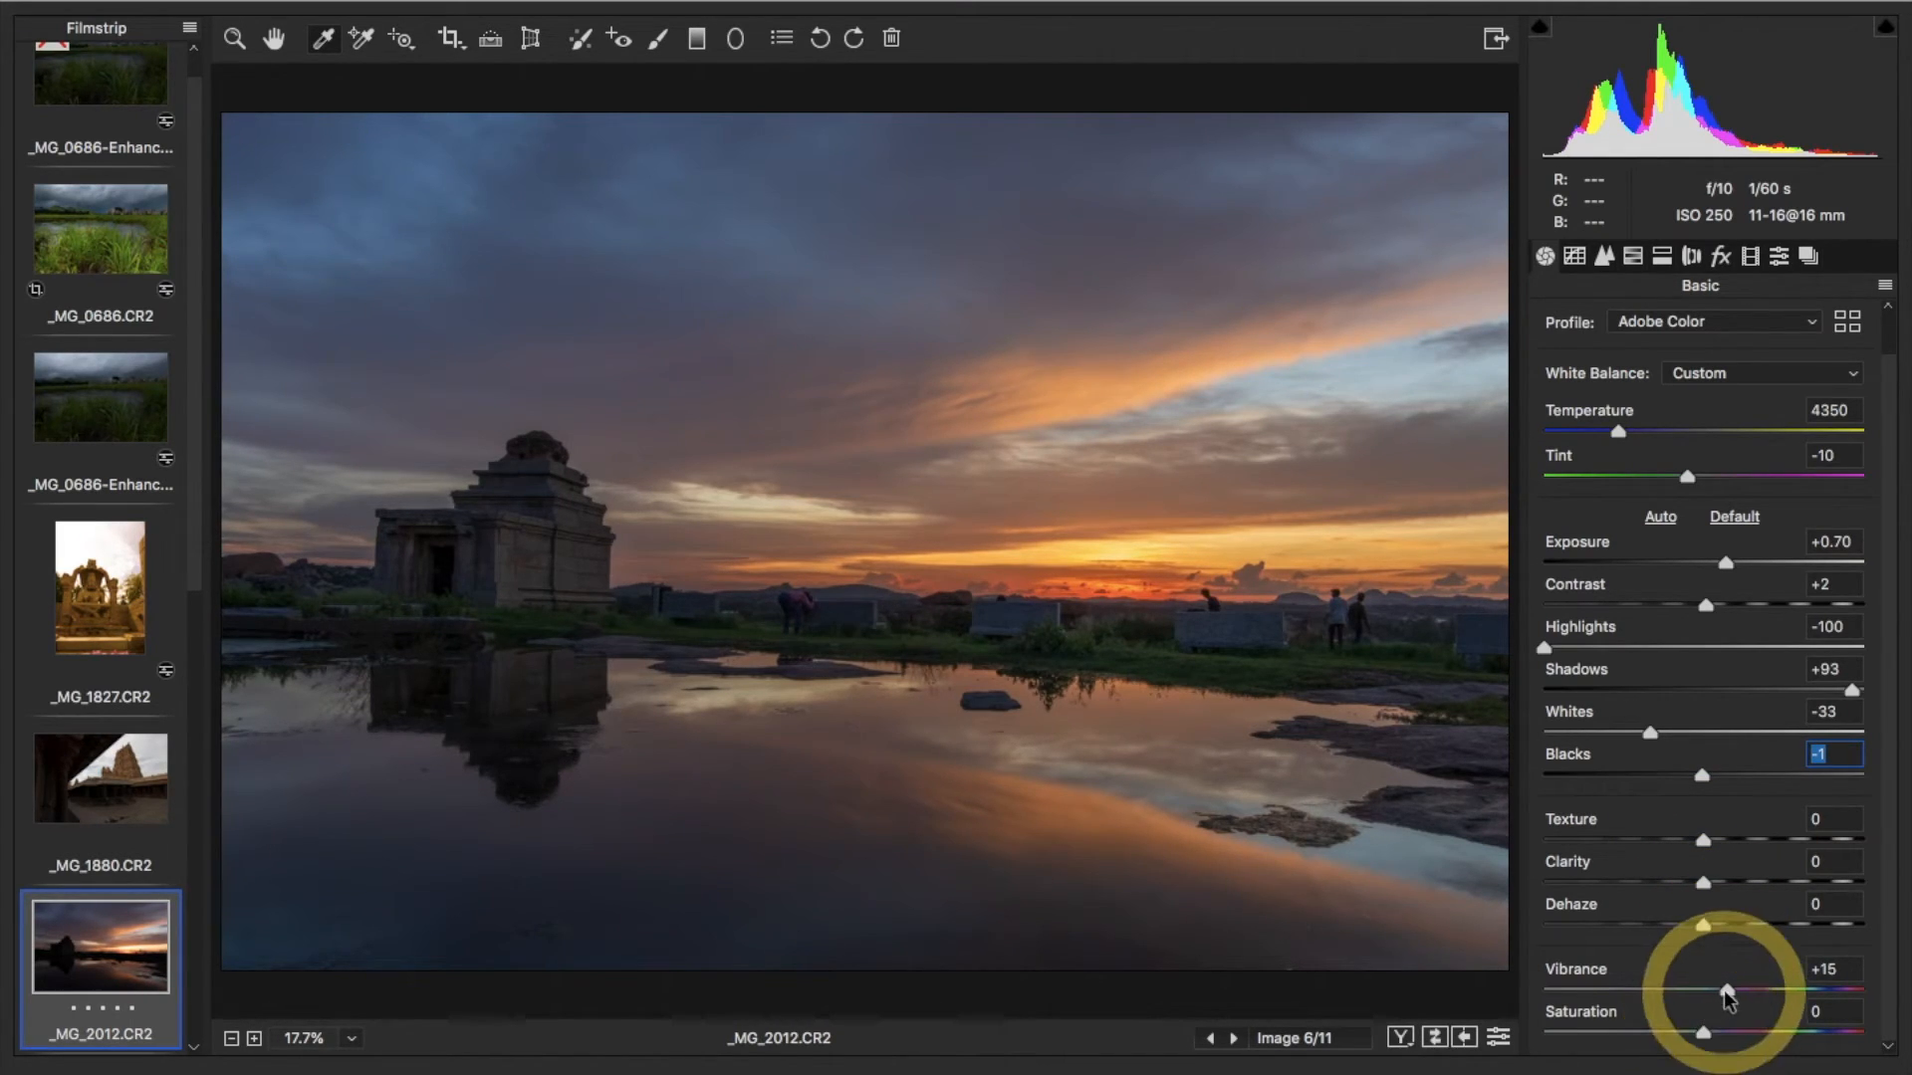
pyautogui.moveTo(1725, 991); pyautogui.dragTo(1738, 994)
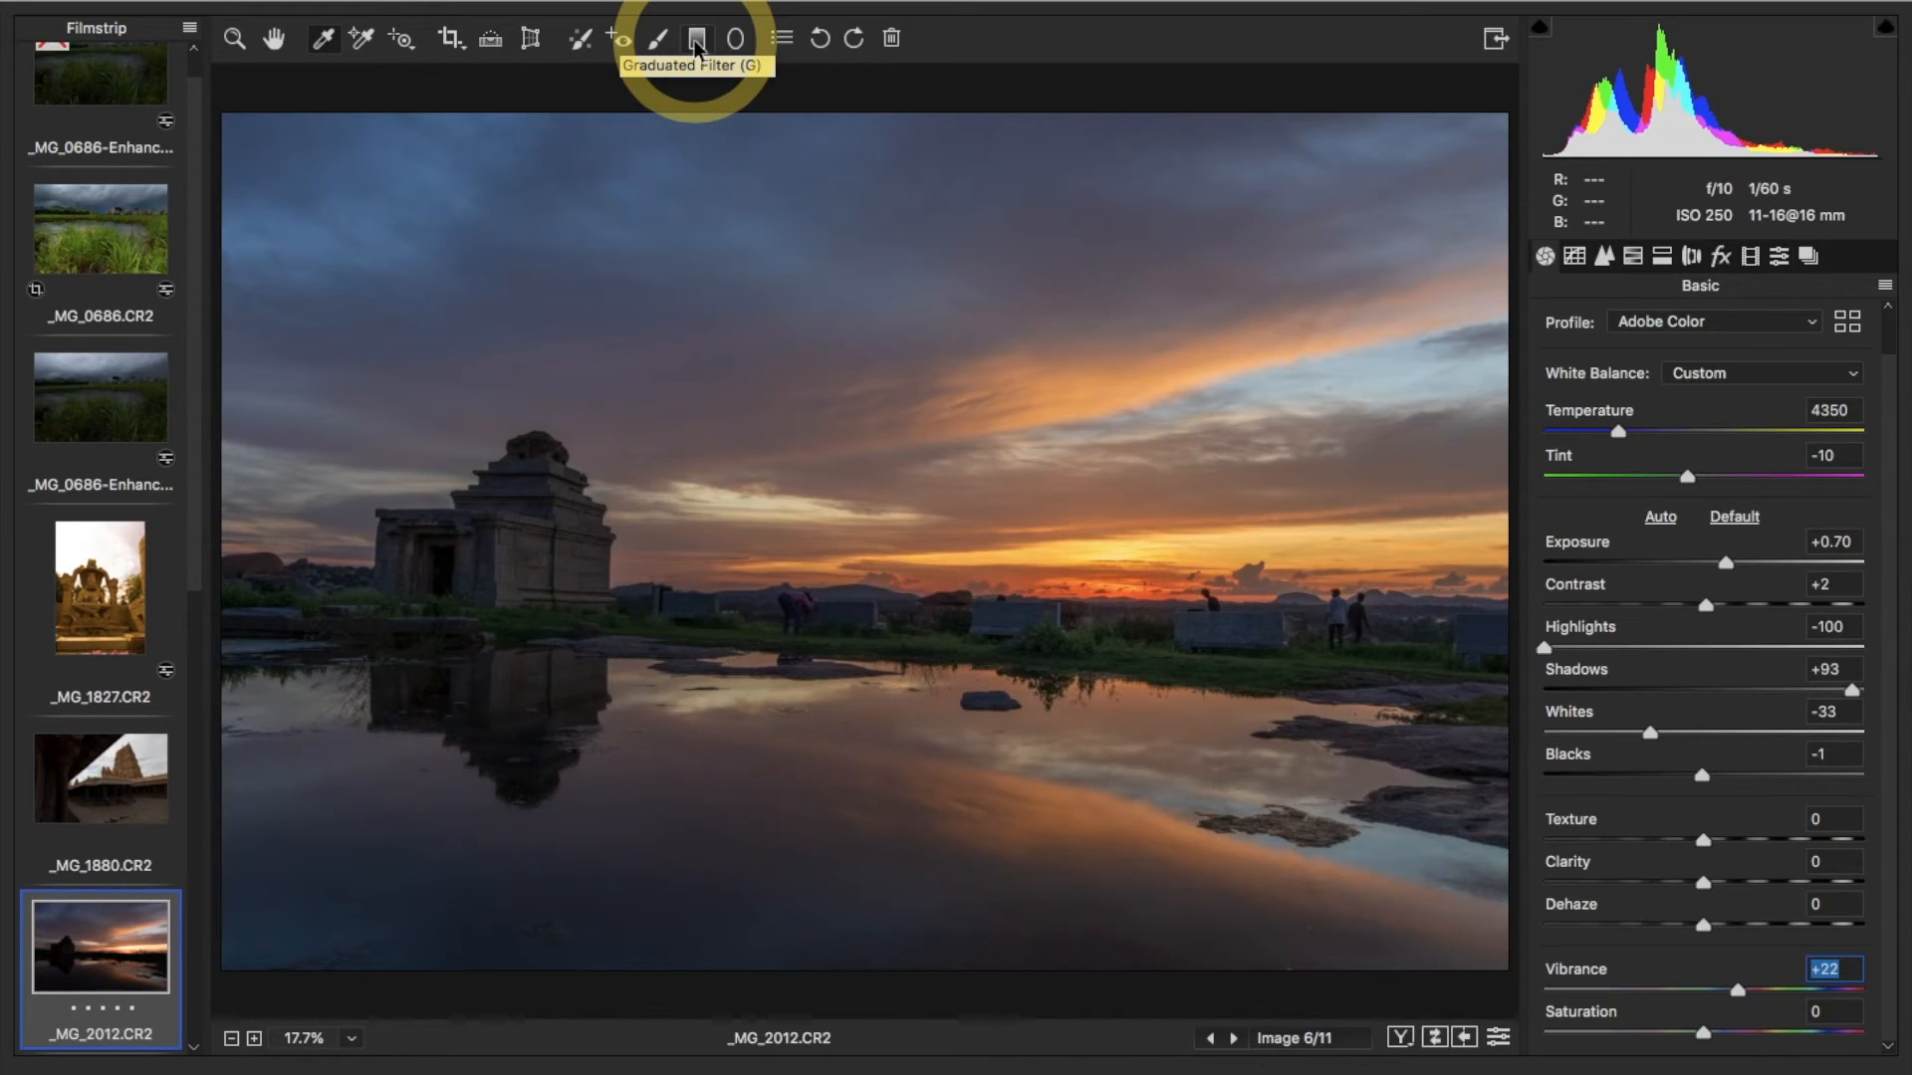
# Straighten the sunset photo along its horizon with the Straighten tool and apply the resulting crop
pyautogui.click(491, 42)
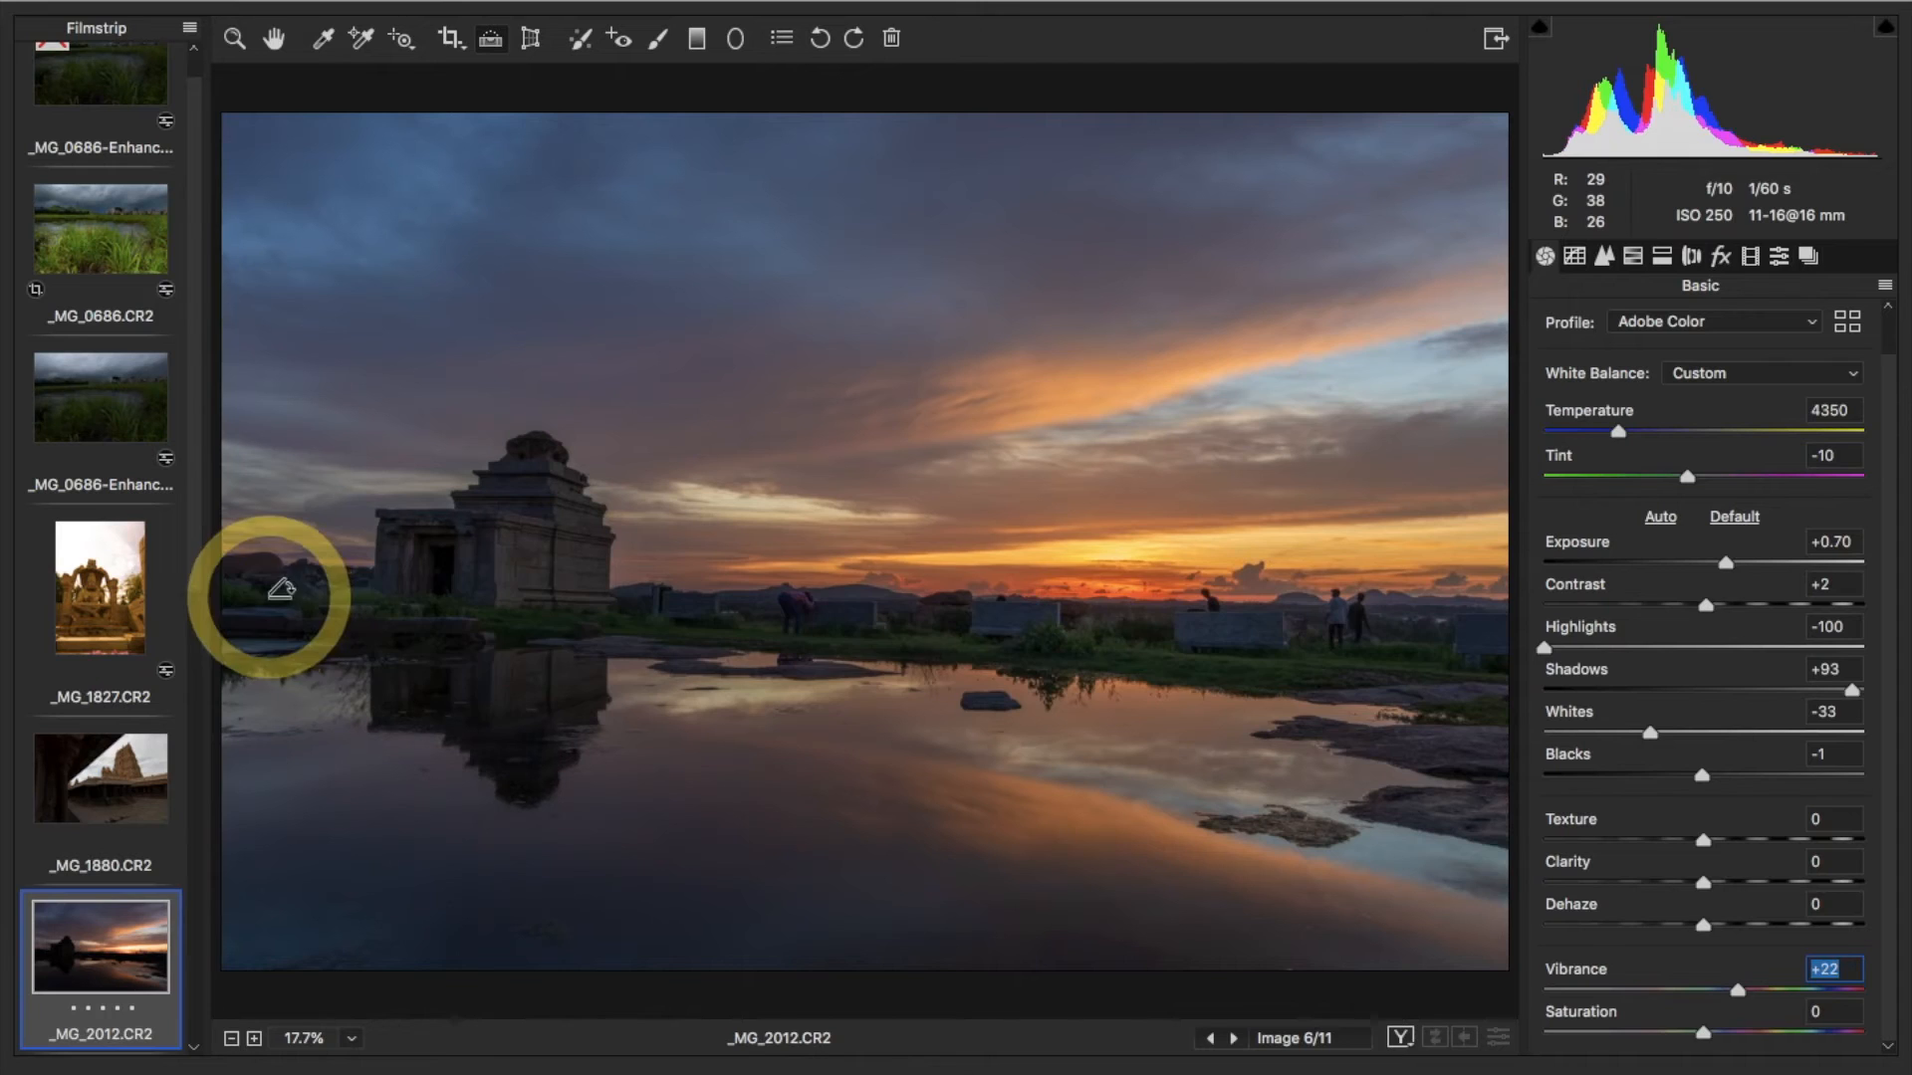
pyautogui.moveTo(271, 597); pyautogui.dragTo(1691, 649)
pyautogui.press('Return')
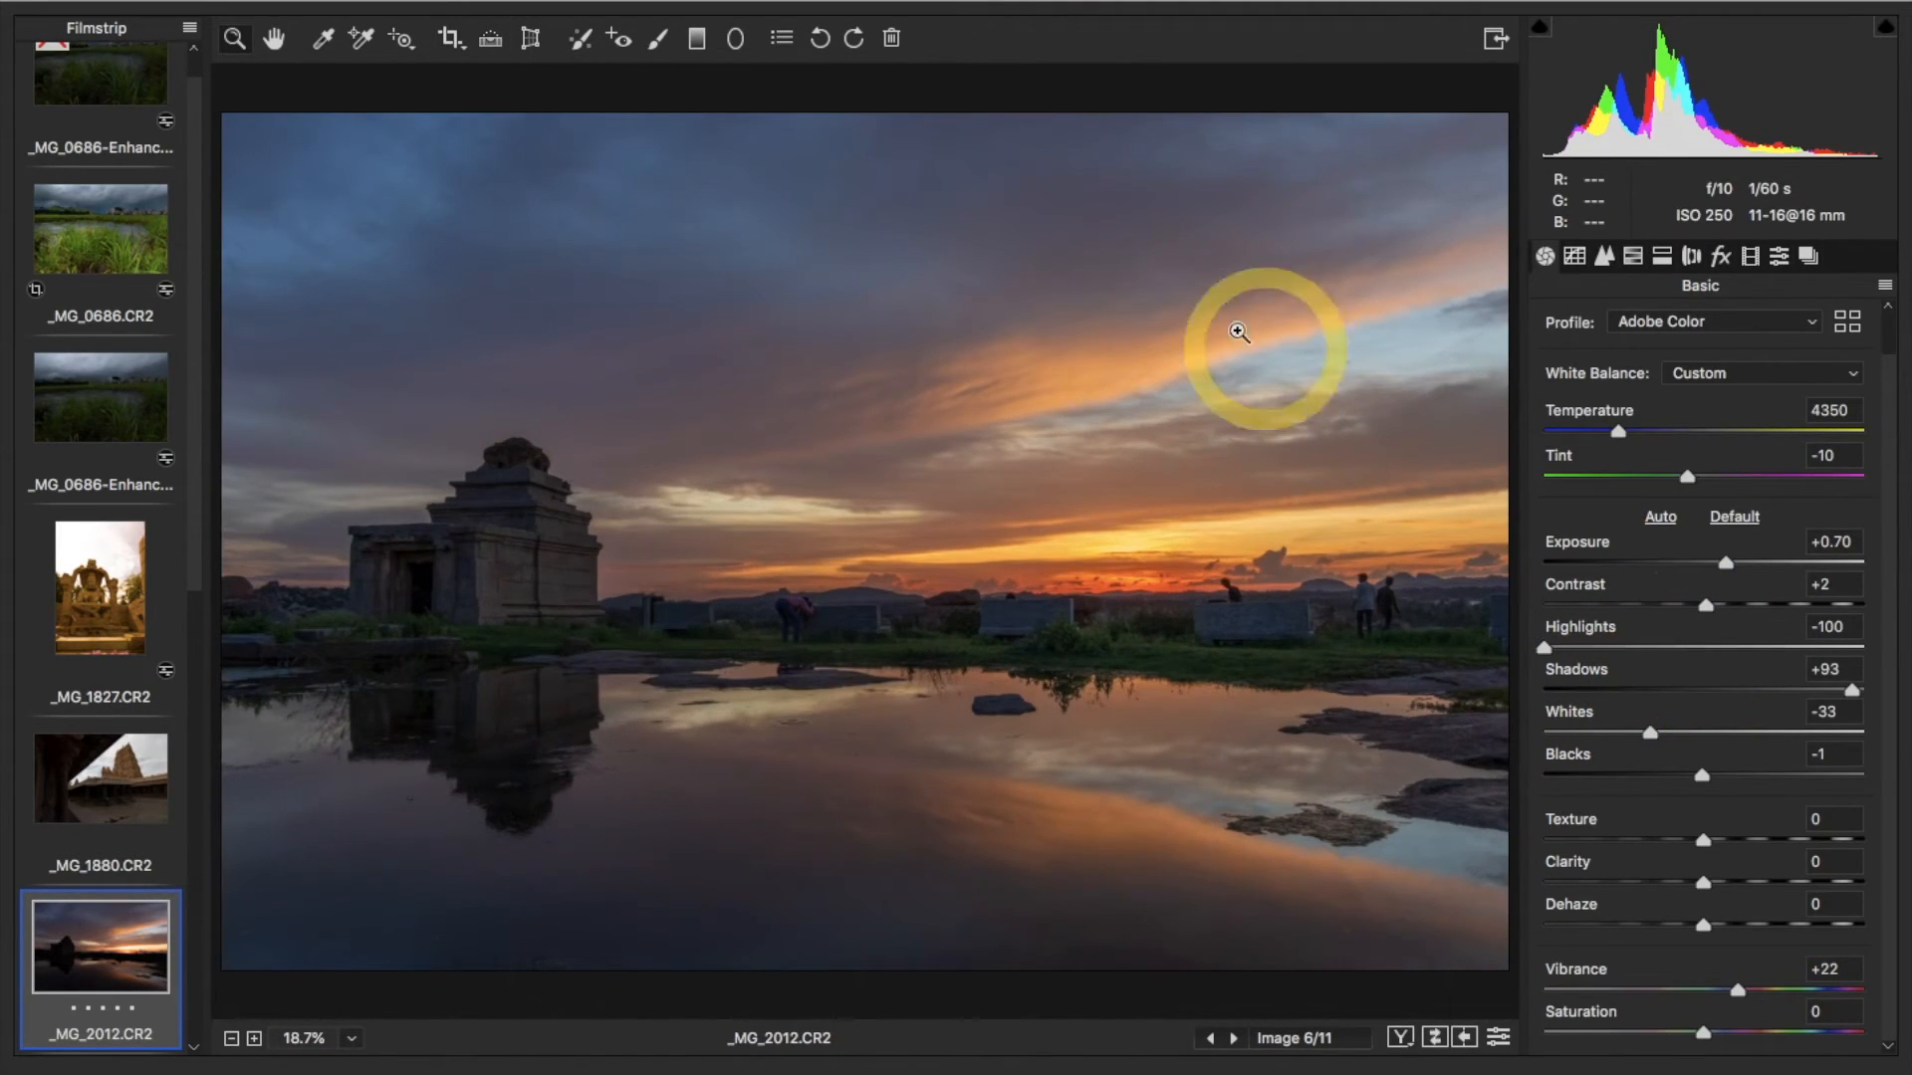
# Add a vertical Graduated Filter from the upper sky down to the temple's top, with exposure -0.20
pyautogui.click(697, 40)
pyautogui.moveTo(752, 185); pyautogui.dragTo(751, 487)
pyautogui.click(1899, 256)
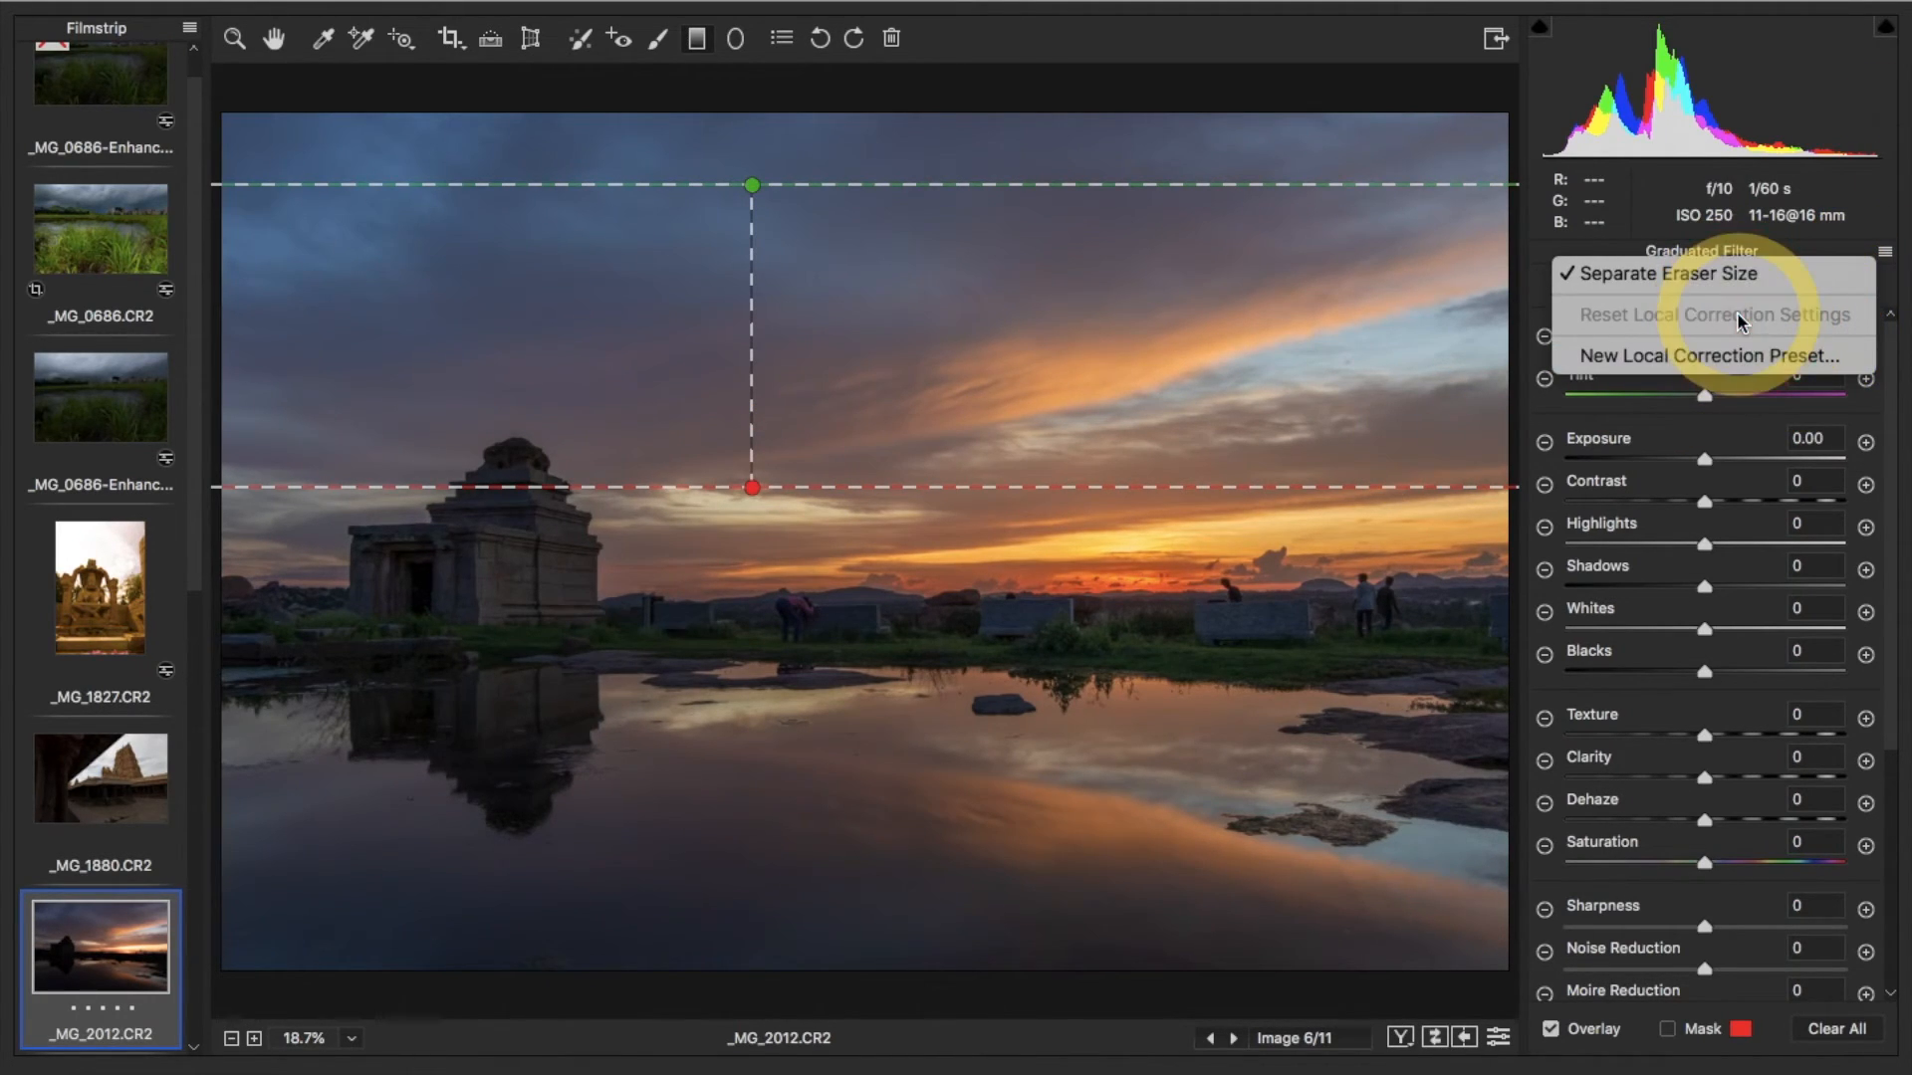
pyautogui.click(1538, 418)
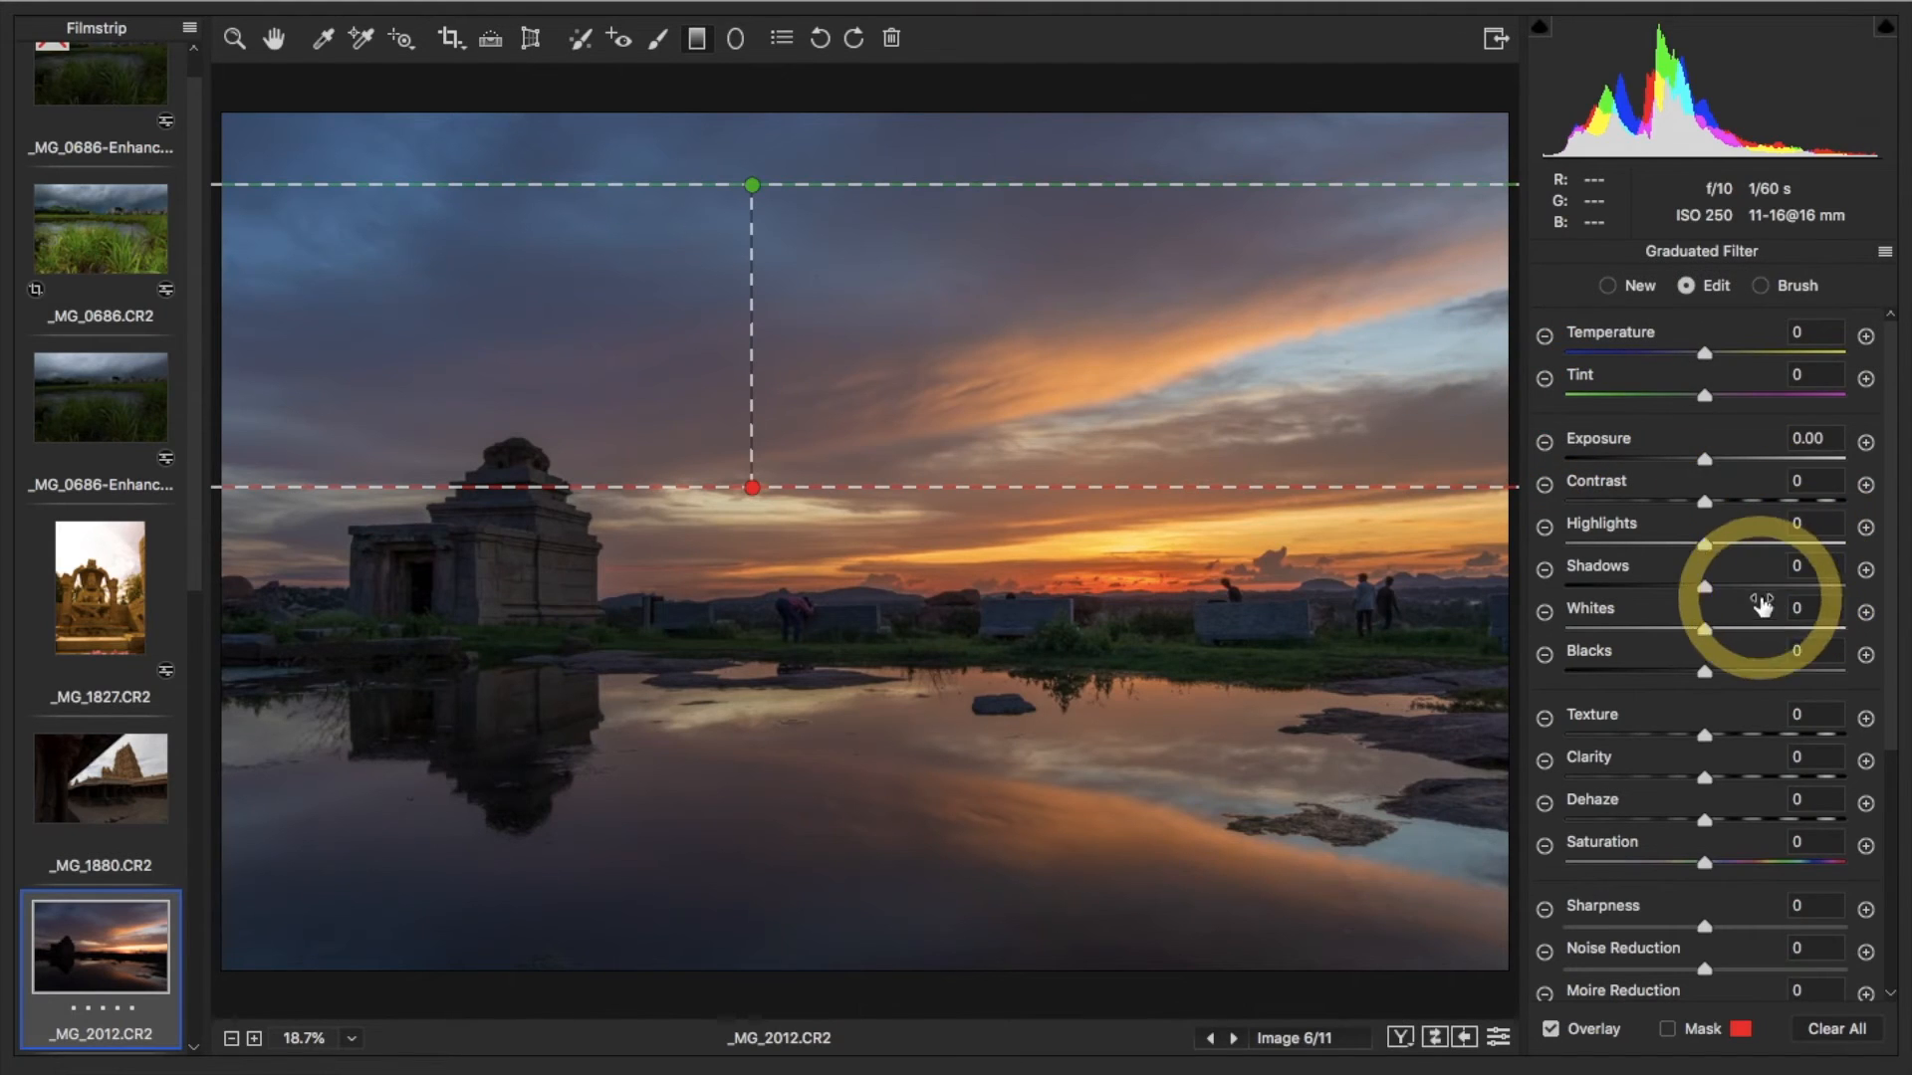
pyautogui.moveTo(1704, 459); pyautogui.dragTo(1697, 464)
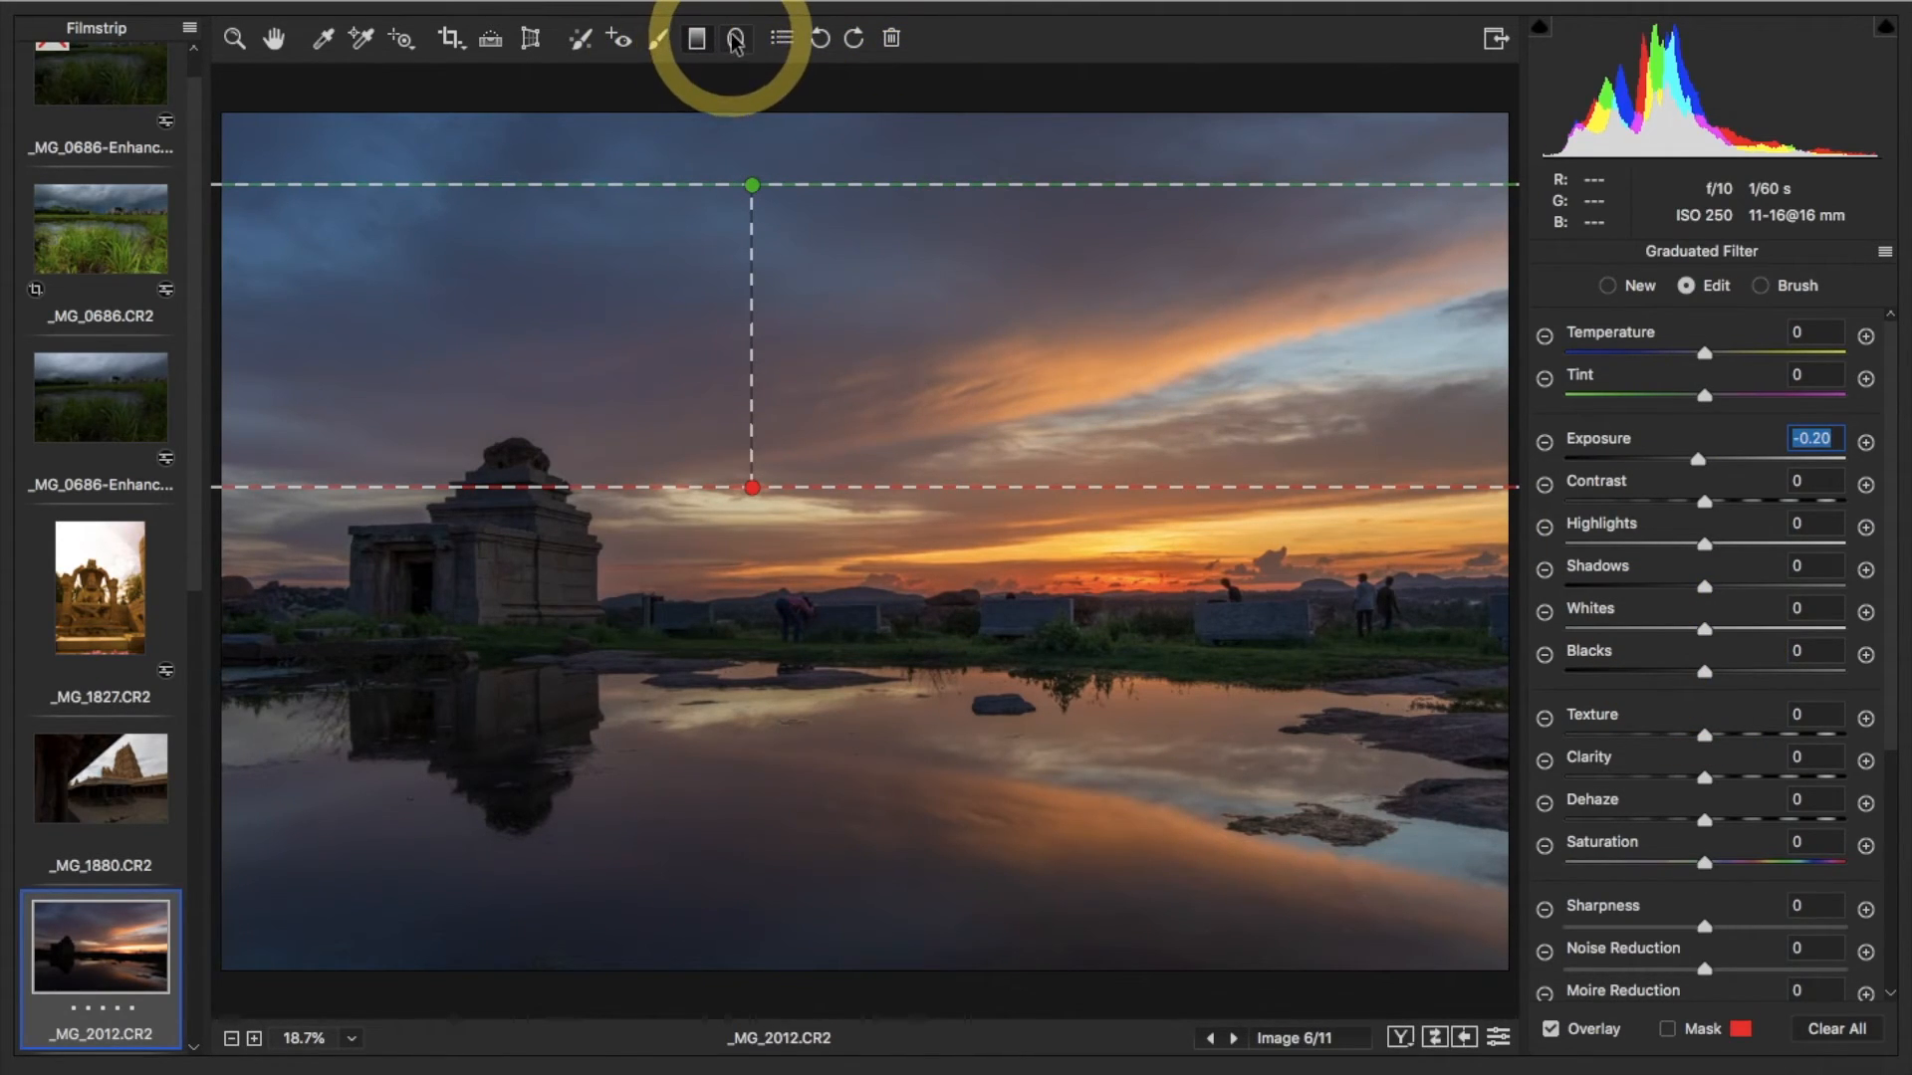
# Add a circular Radial Filter around the temple, with local settings reset and shadows +76
pyautogui.click(736, 40)
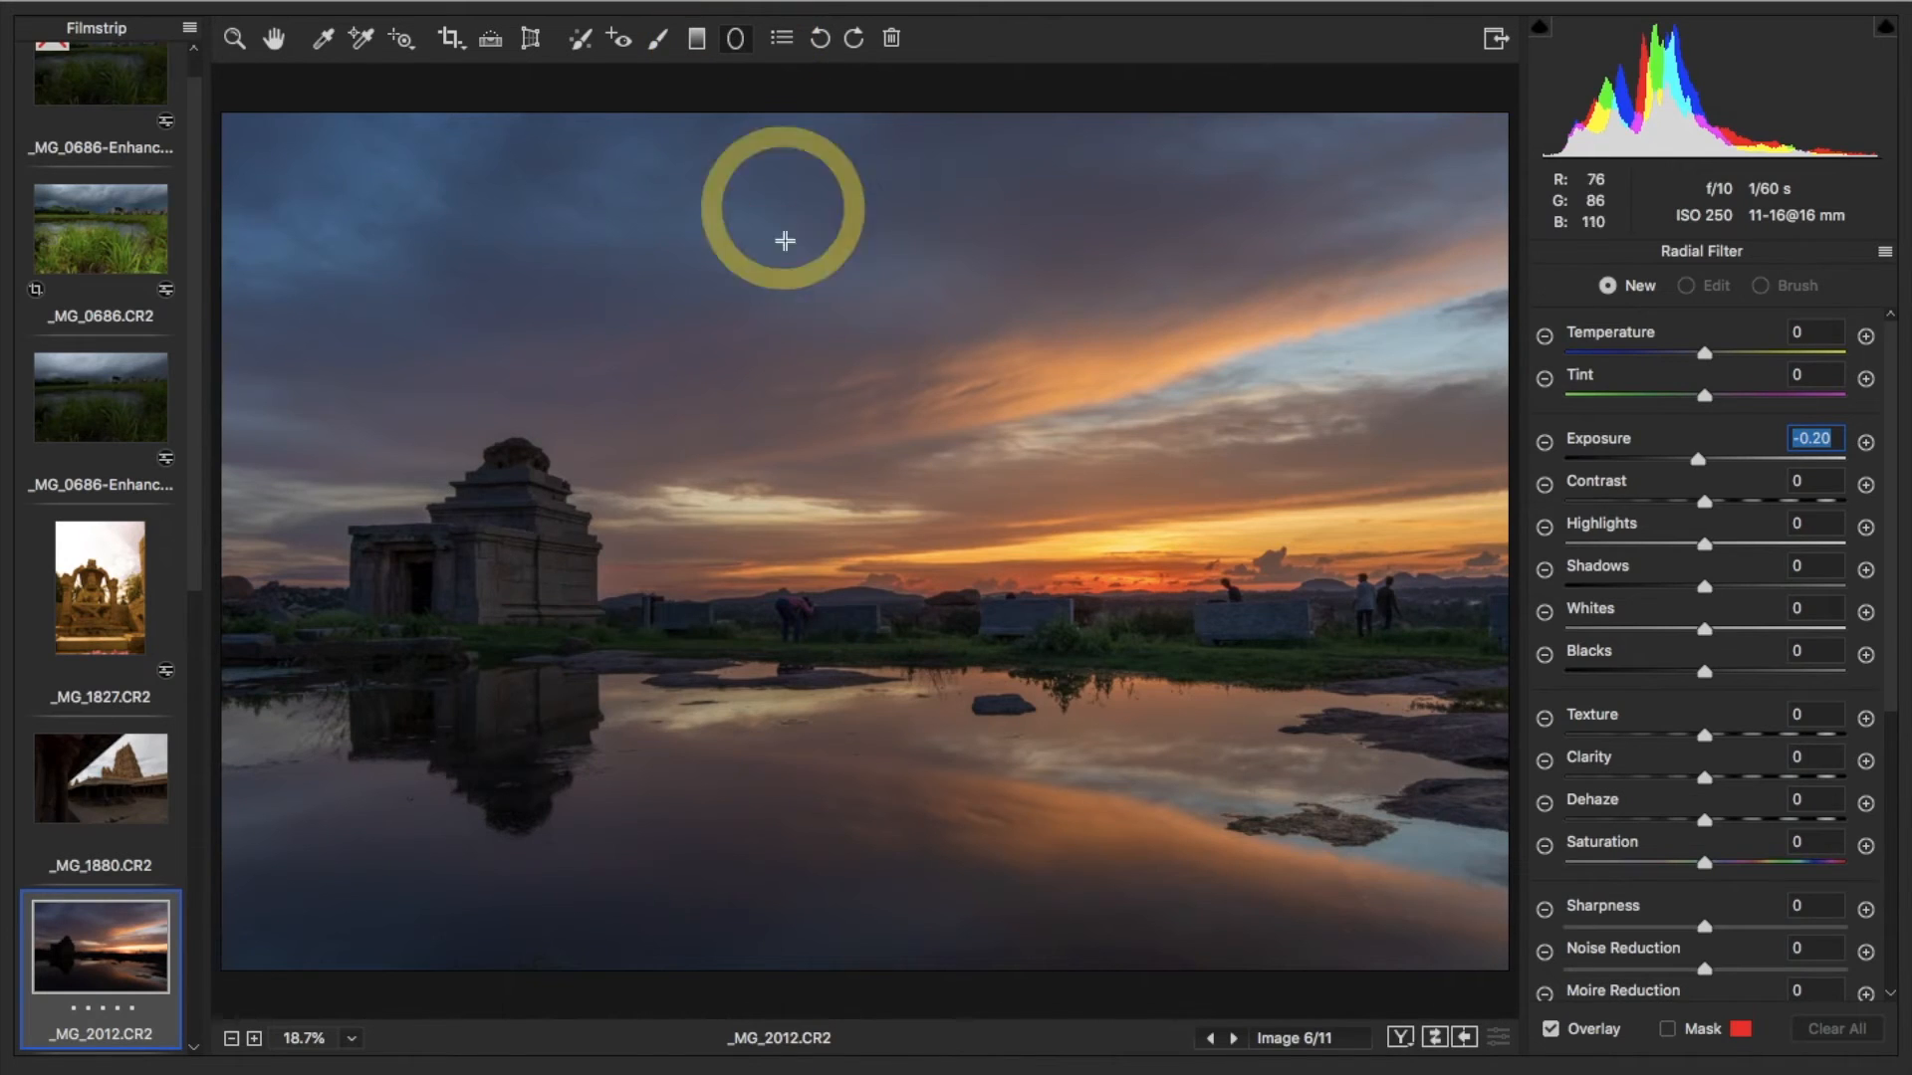
pyautogui.moveTo(376, 499); pyautogui.dragTo(499, 587)
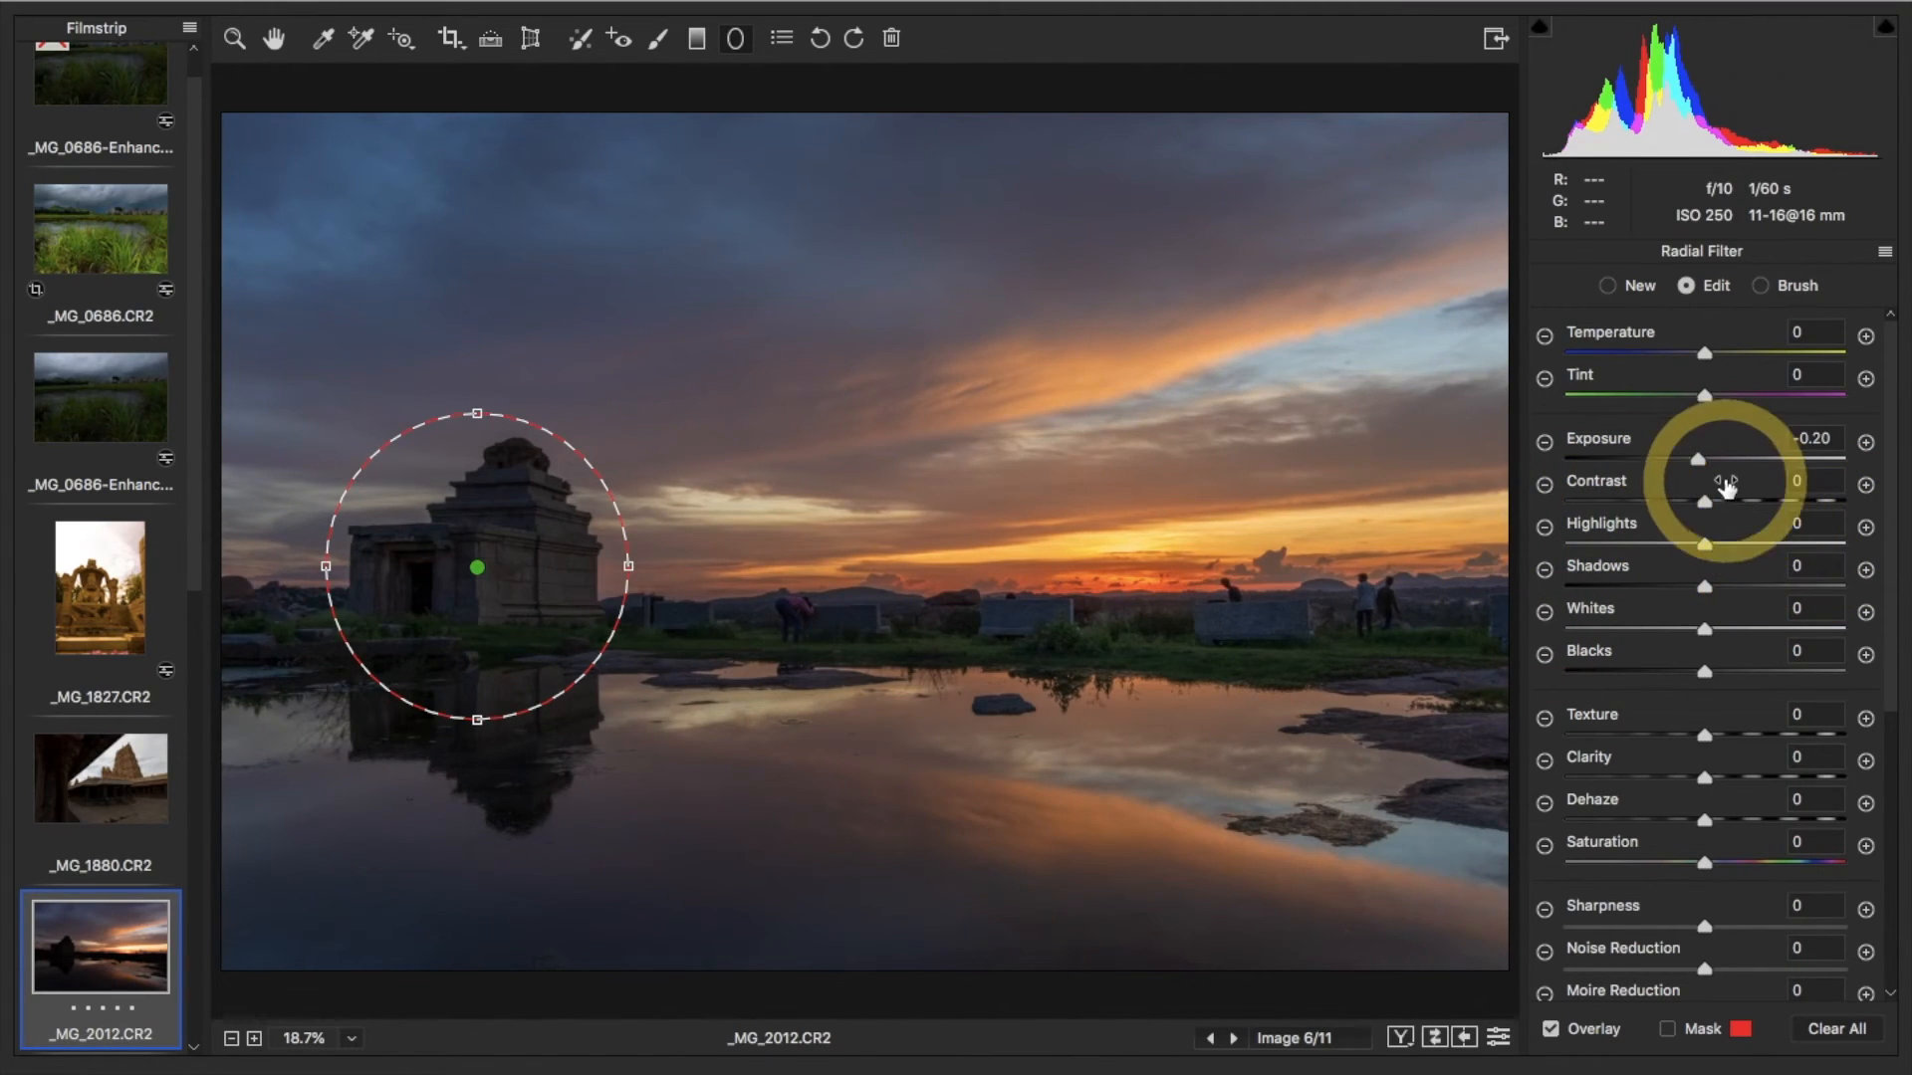
pyautogui.click(1885, 253)
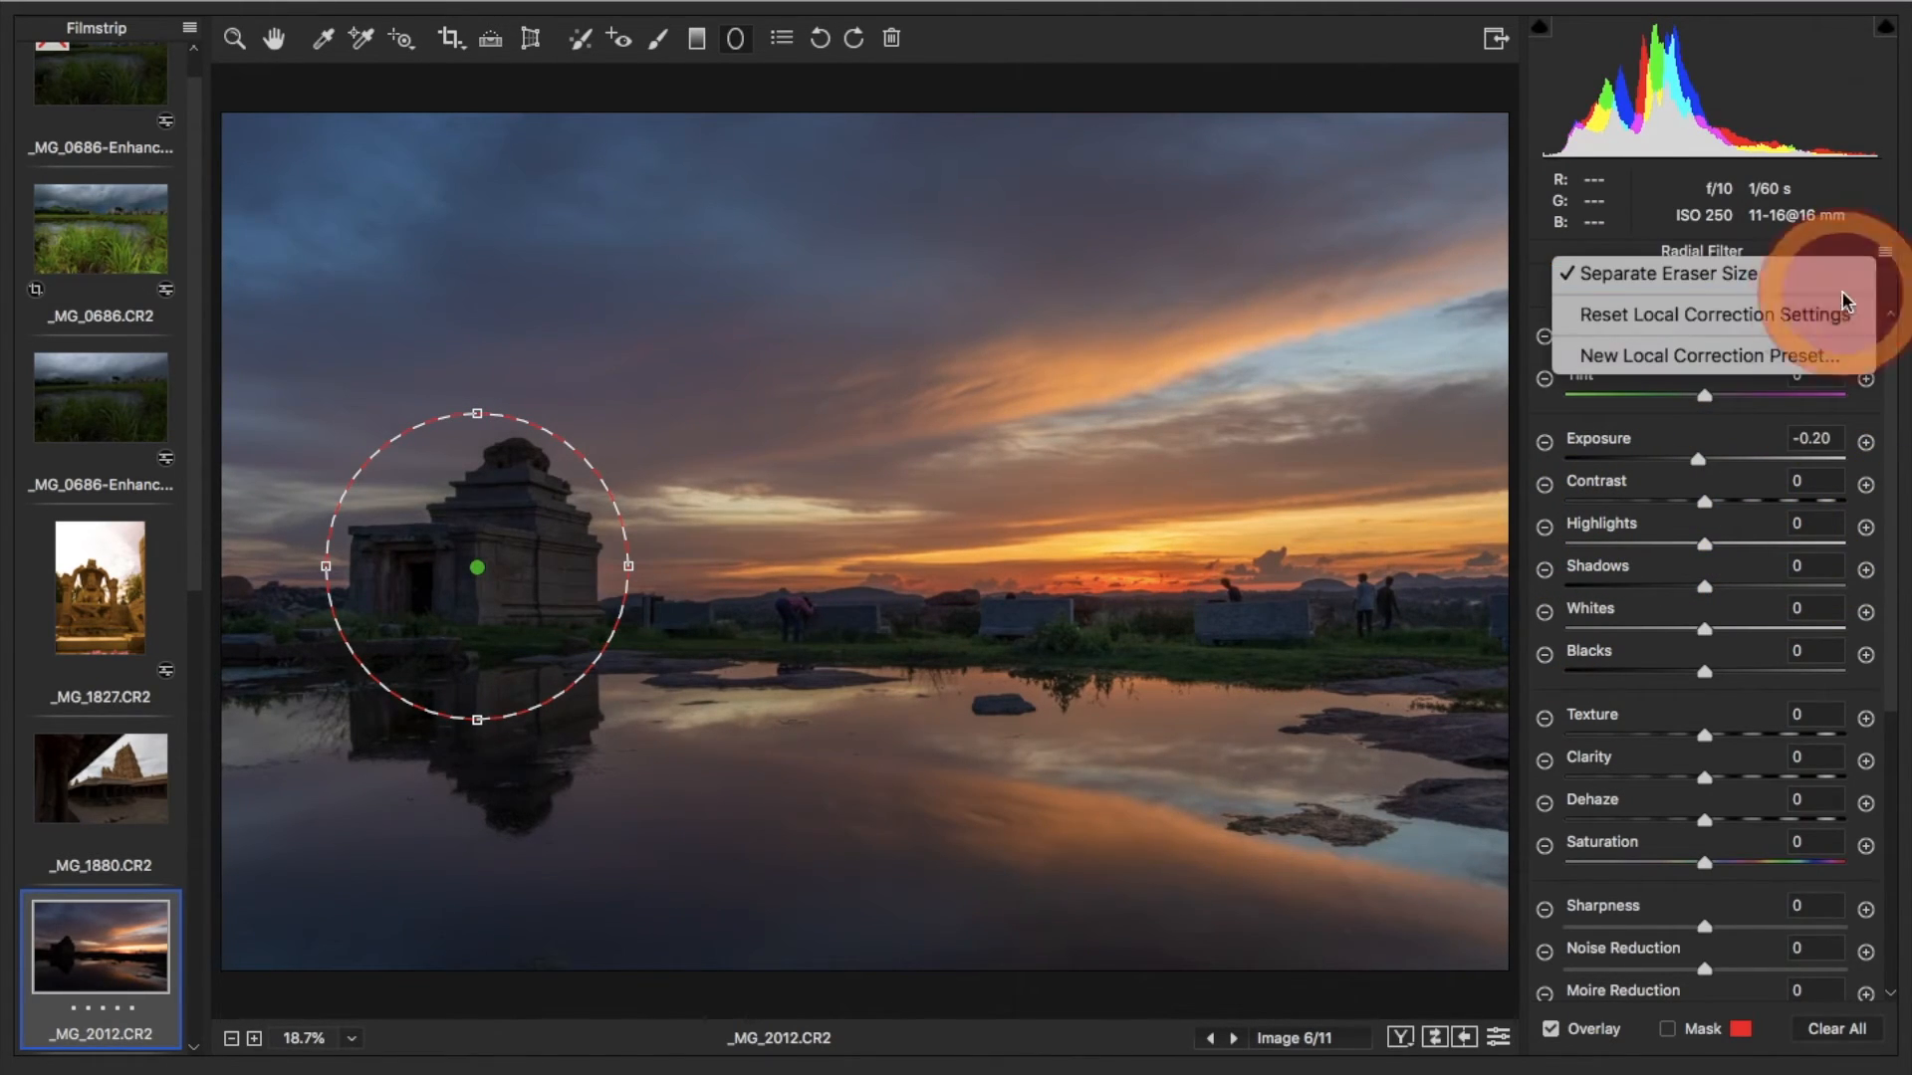
pyautogui.click(1810, 317)
pyautogui.moveTo(1706, 589); pyautogui.dragTo(1792, 704)
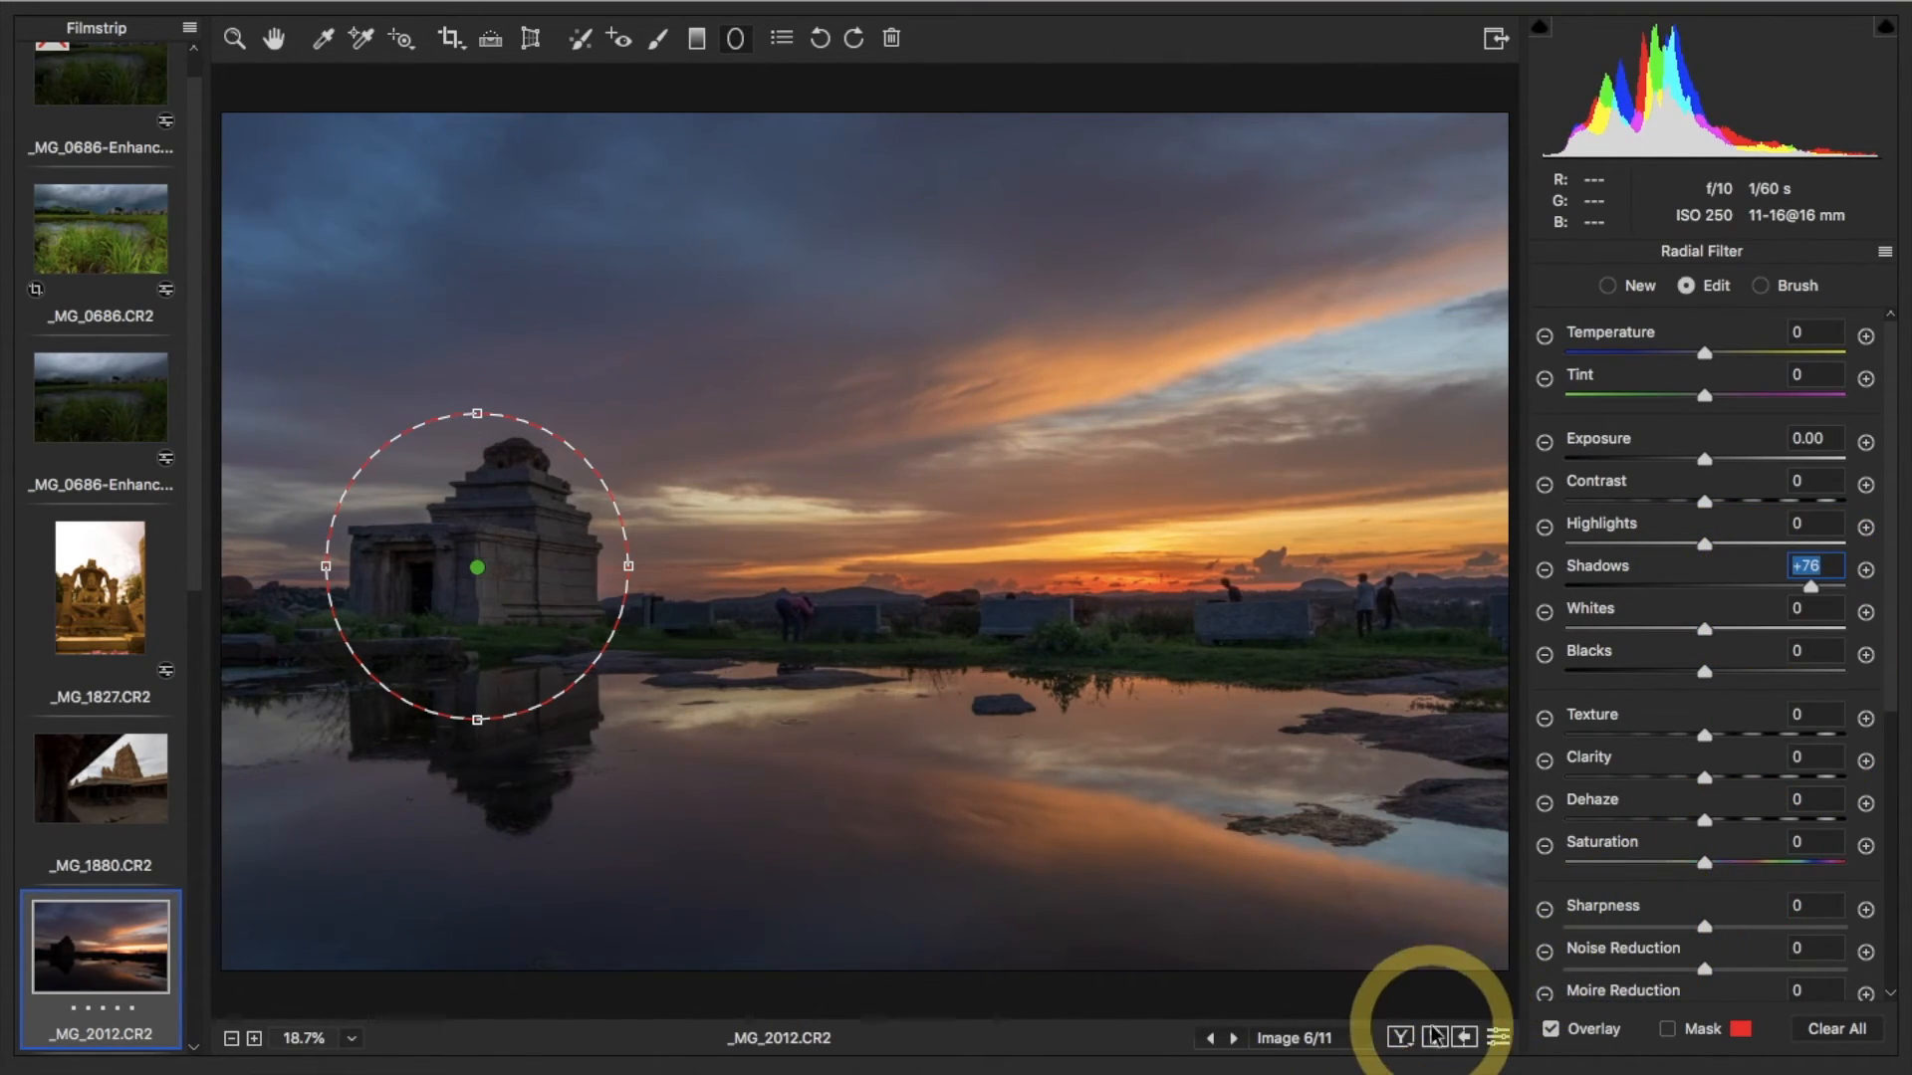
# Compare the sunset photo's original and edited versions in the different before/after views, ending in the single view
pyautogui.click(1400, 1039)
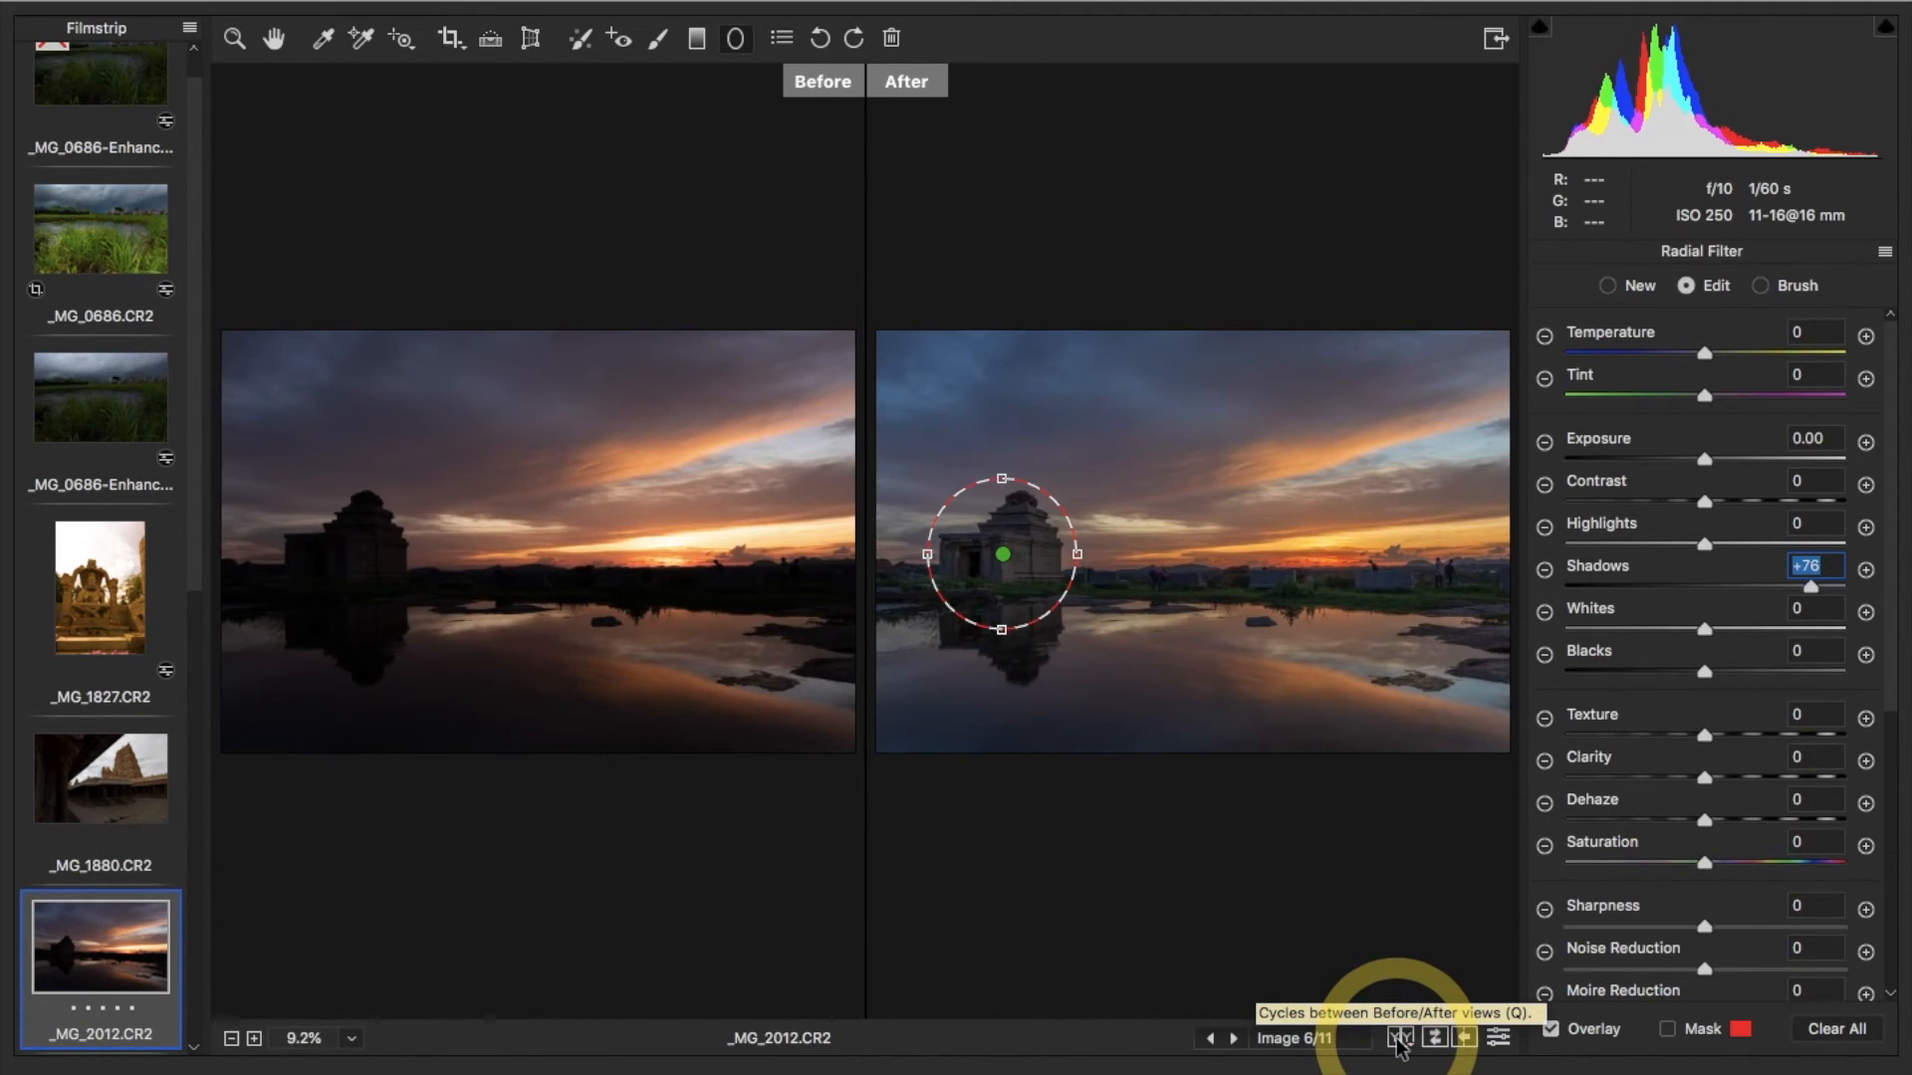
pyautogui.click(1400, 1038)
pyautogui.click(1400, 1039)
pyautogui.click(1400, 1039)
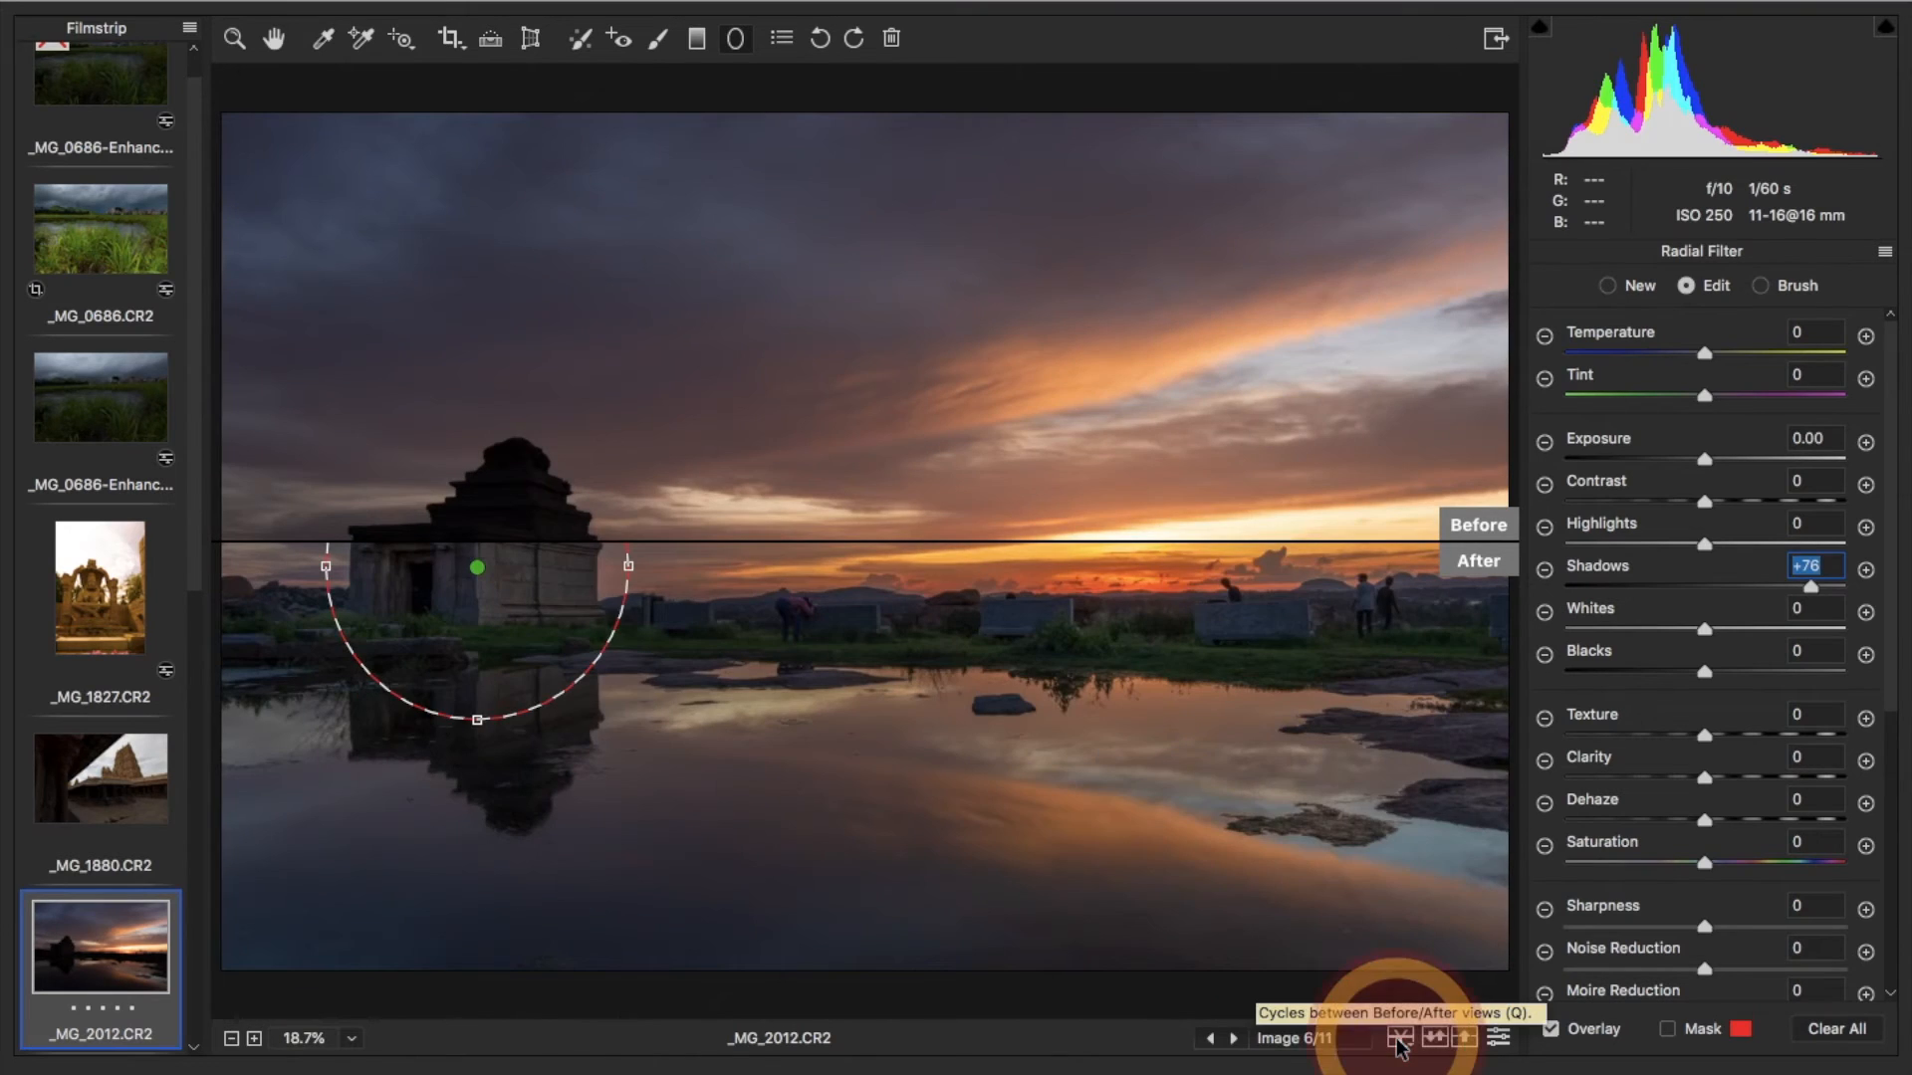
pyautogui.click(1400, 1039)
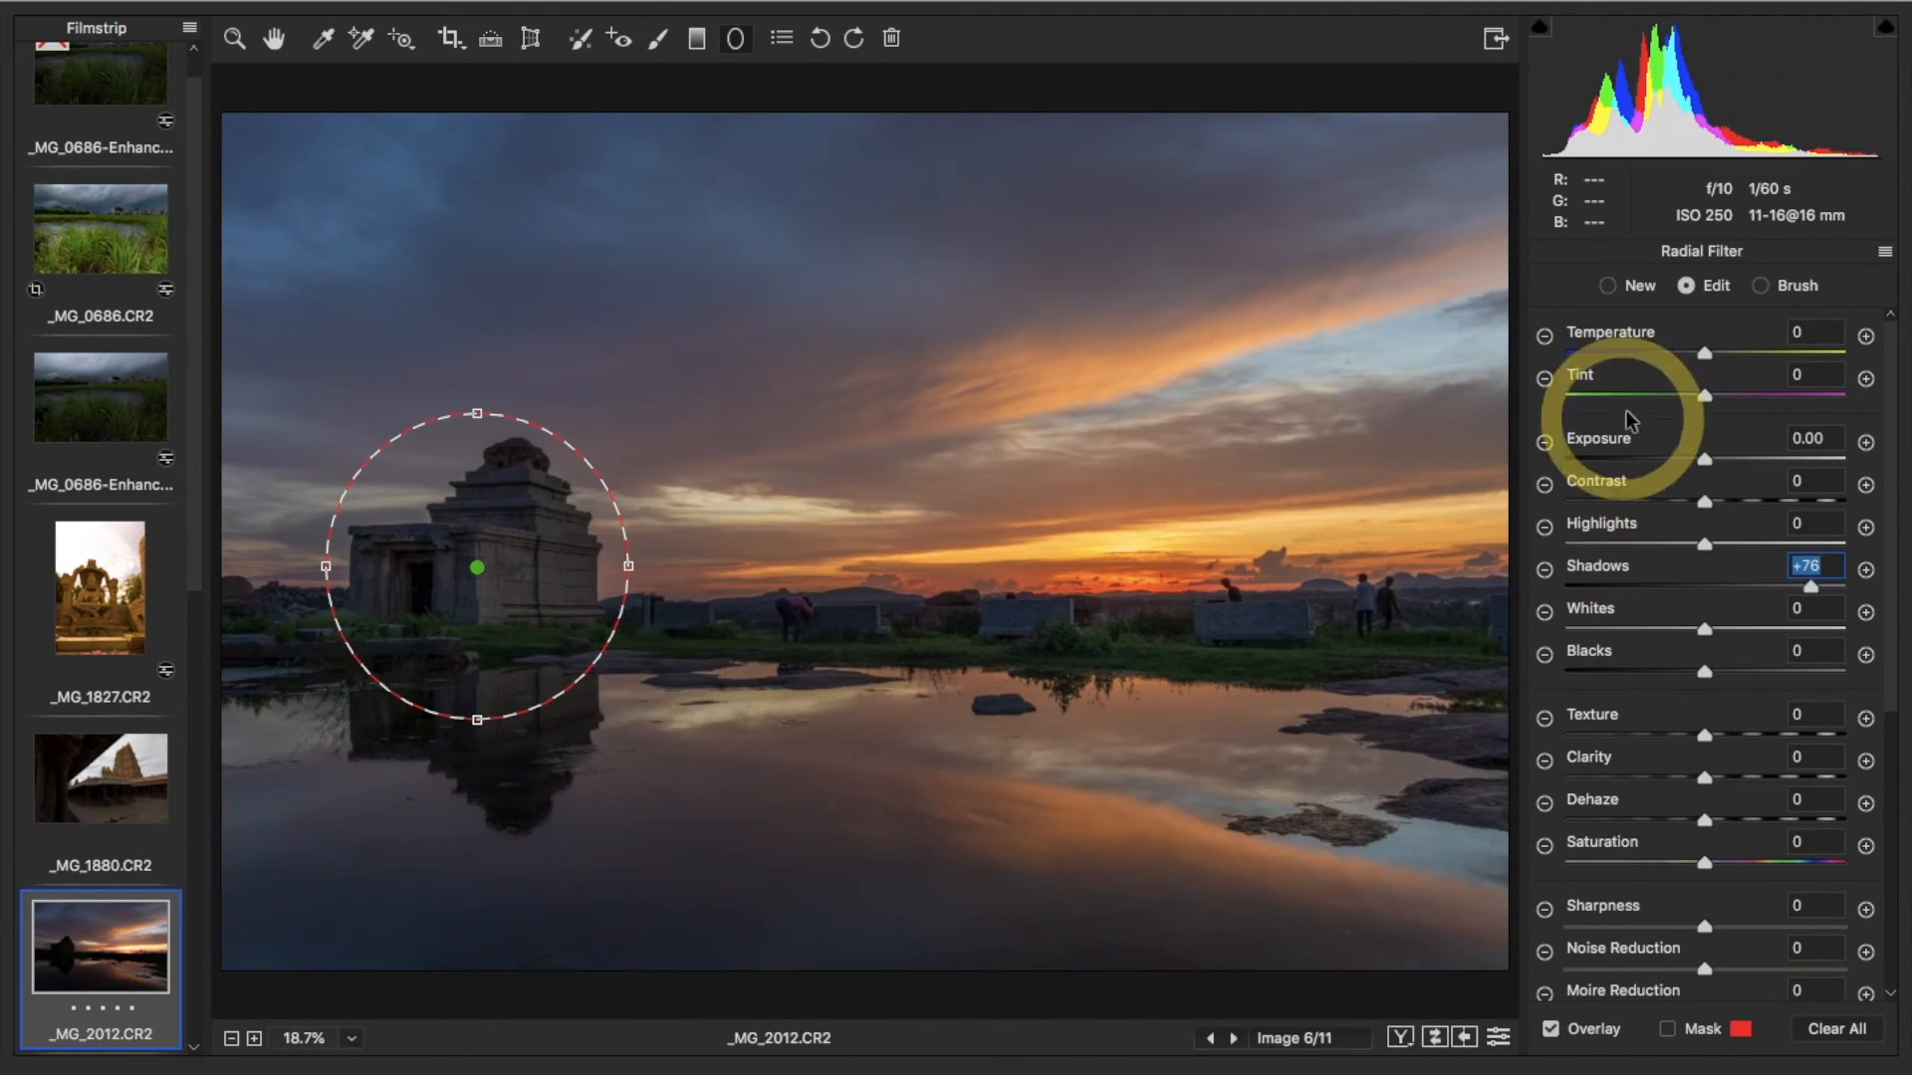
# Raise the HSL saturation of the sunset photo to blues +28, yellows +28 and oranges +25
pyautogui.click(275, 45)
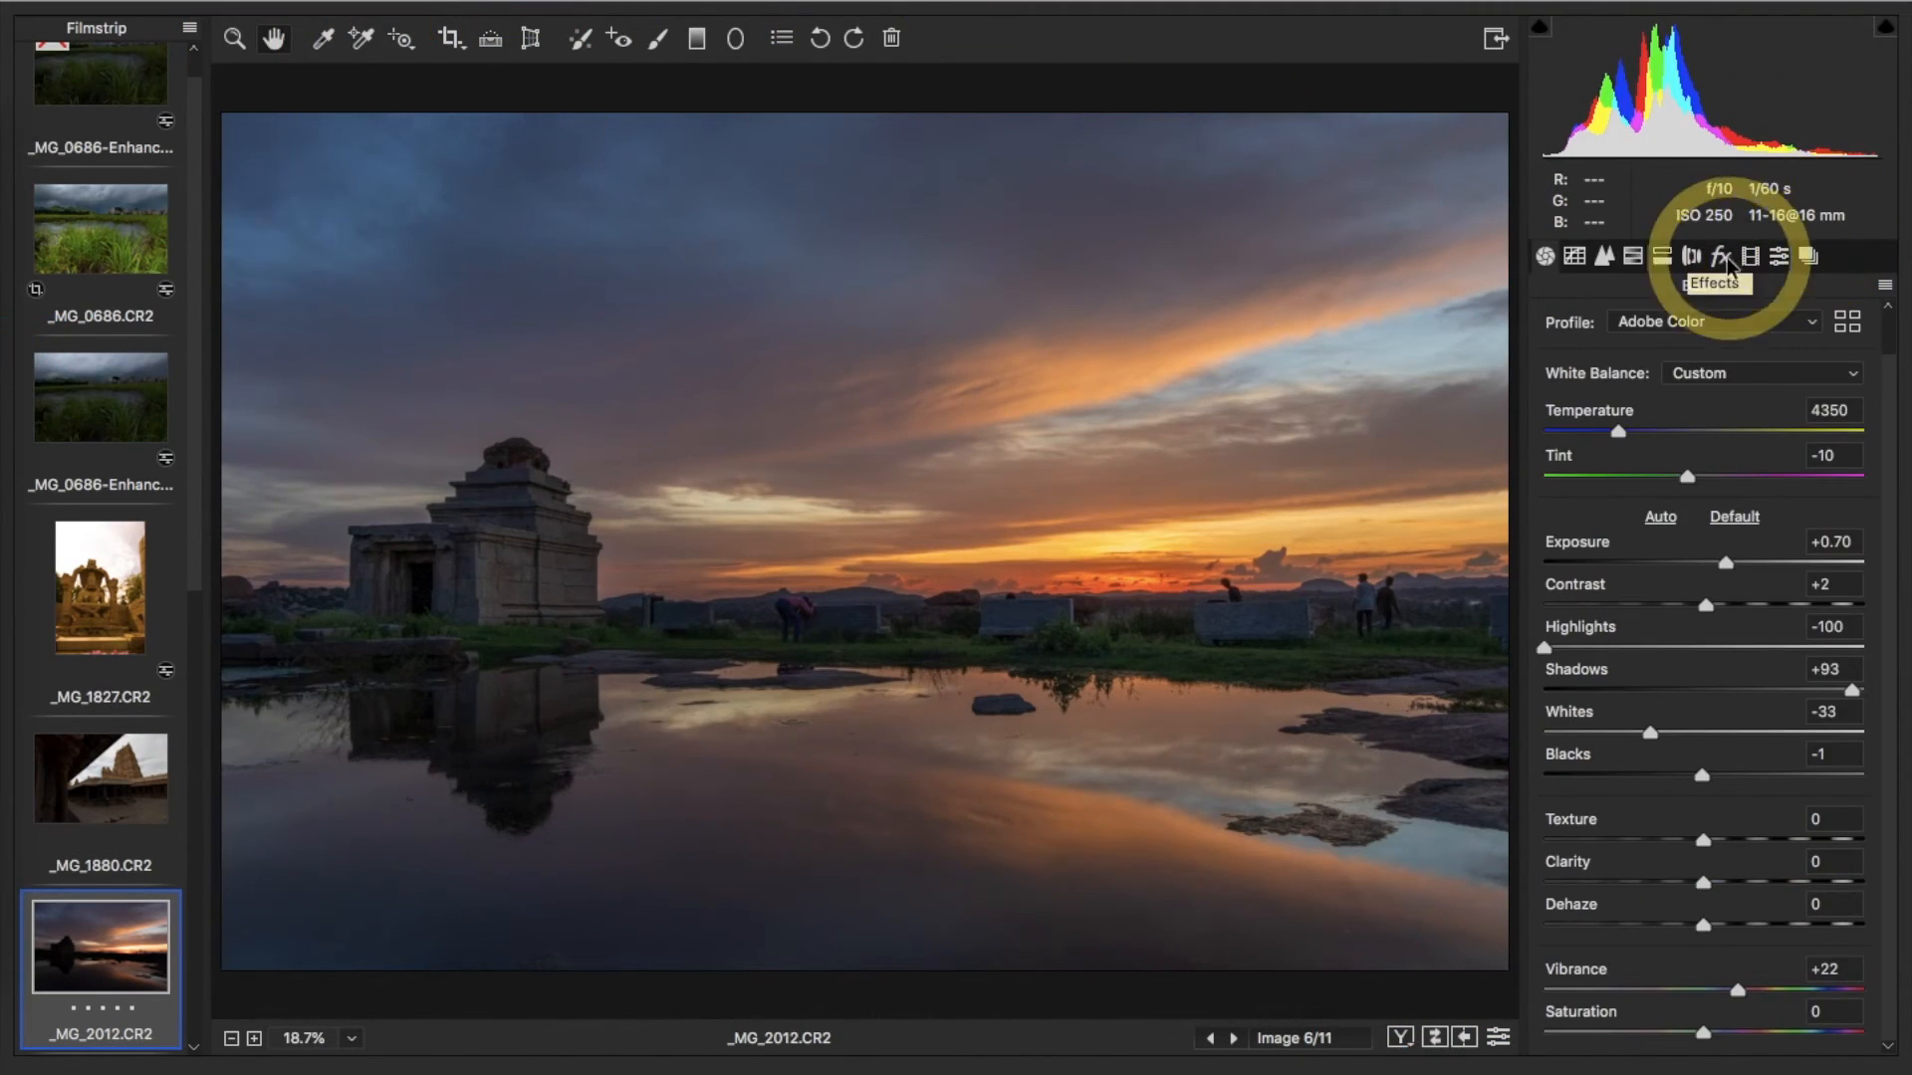
pyautogui.click(1633, 257)
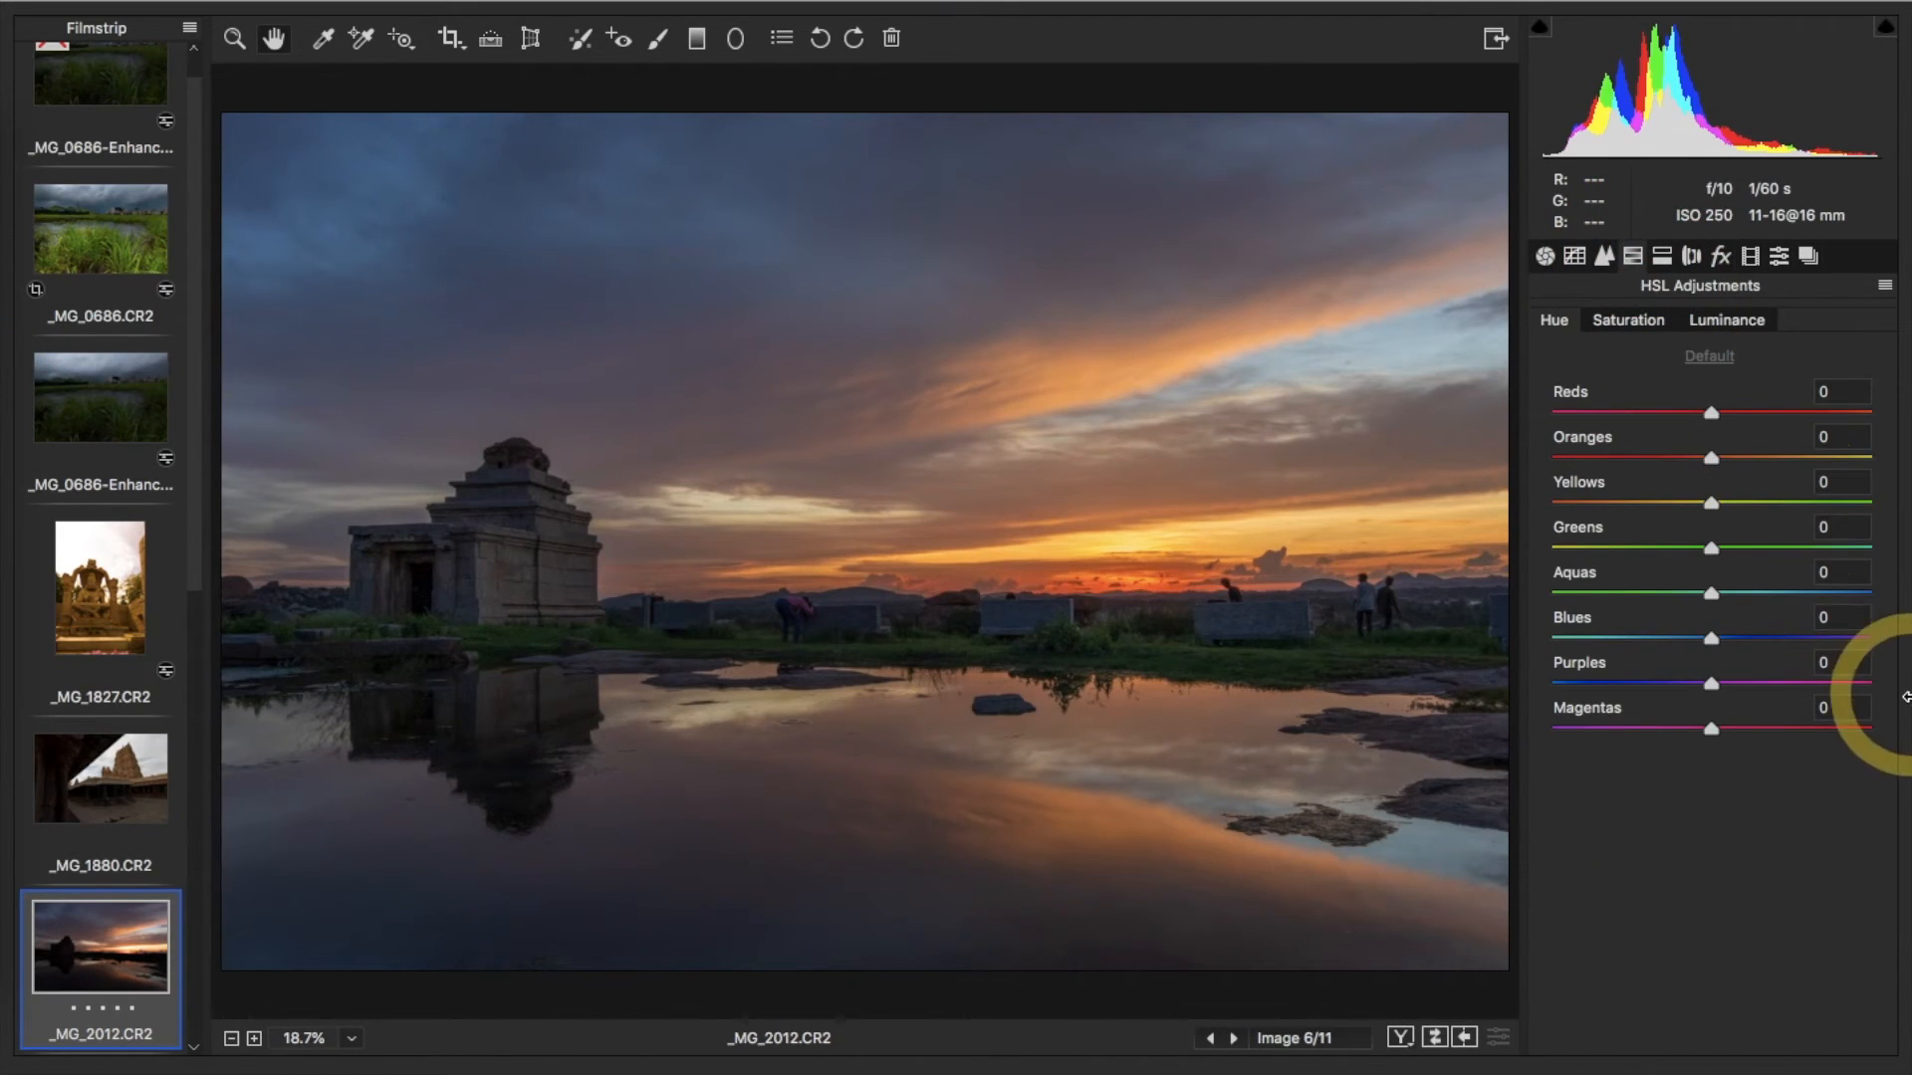
pyautogui.click(1626, 319)
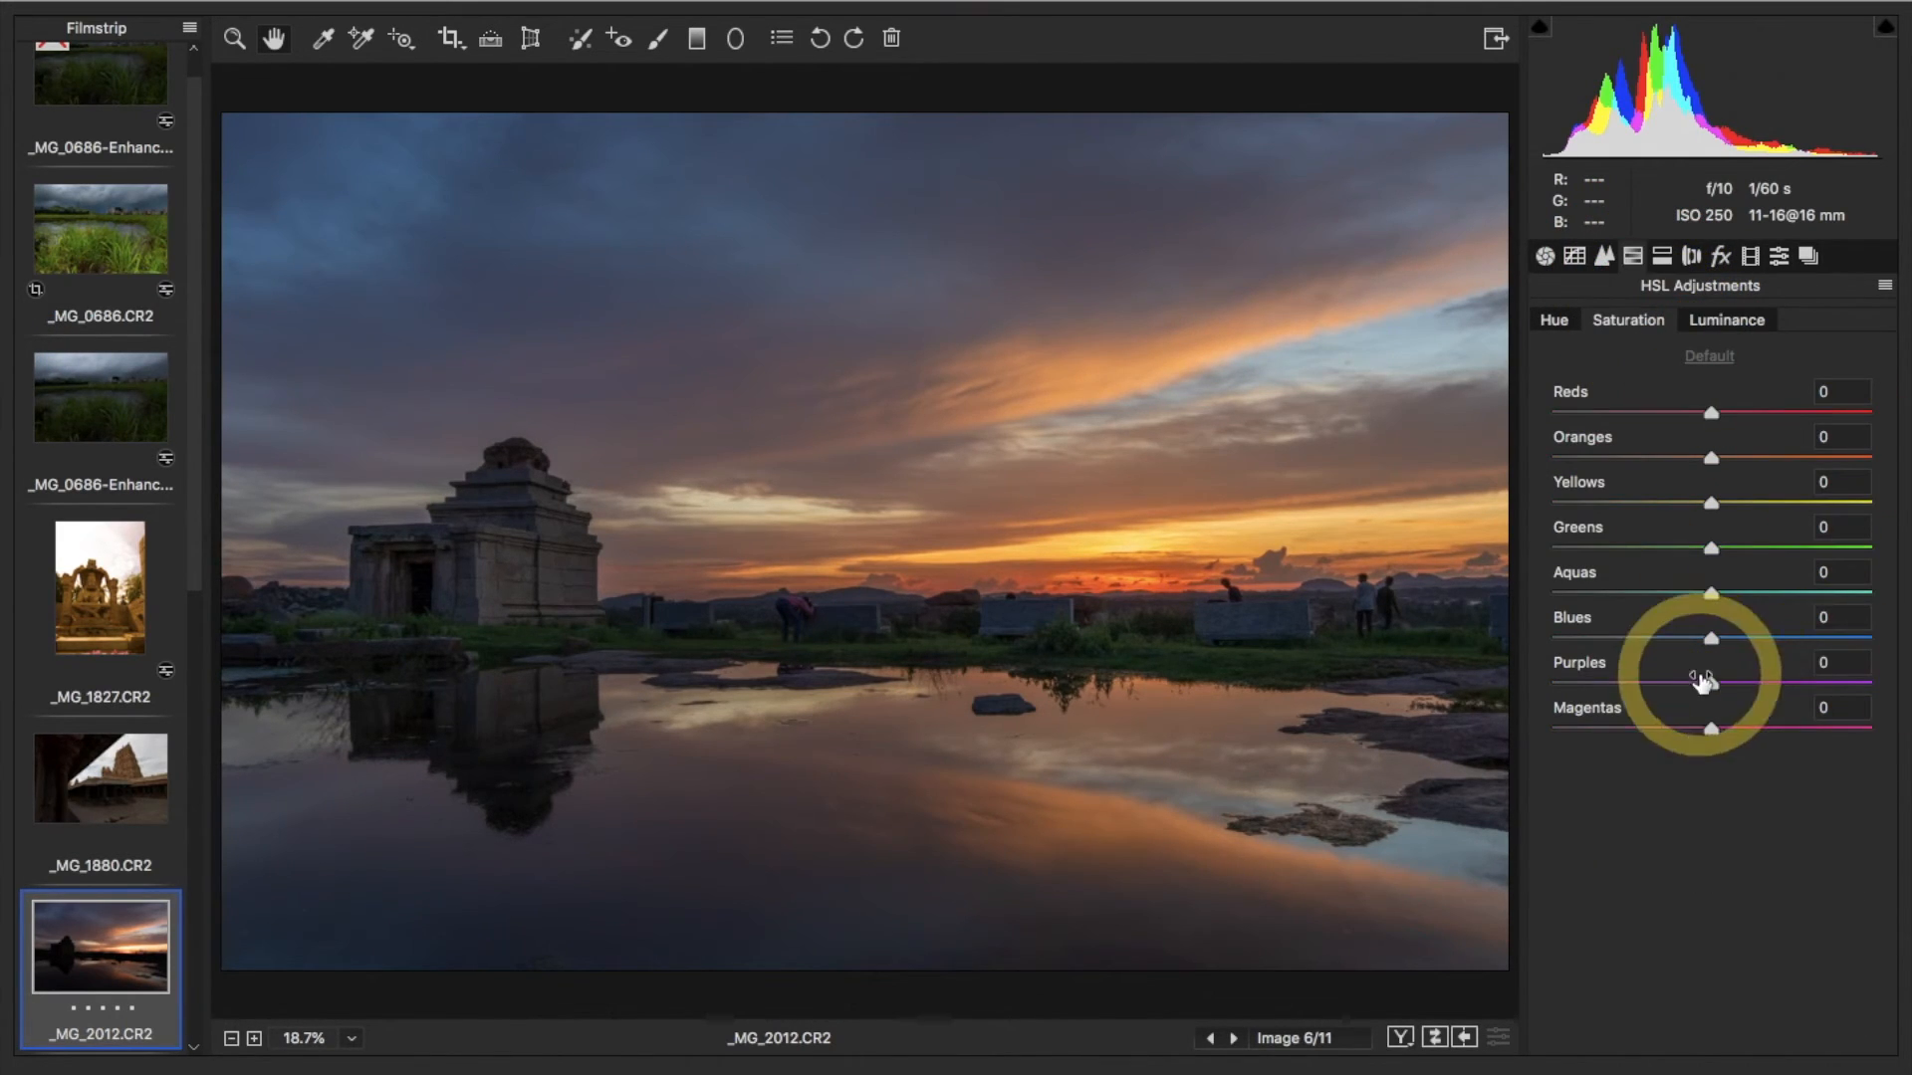
pyautogui.moveTo(1711, 638); pyautogui.dragTo(1757, 639)
pyautogui.moveTo(1712, 504); pyautogui.dragTo(1751, 458)
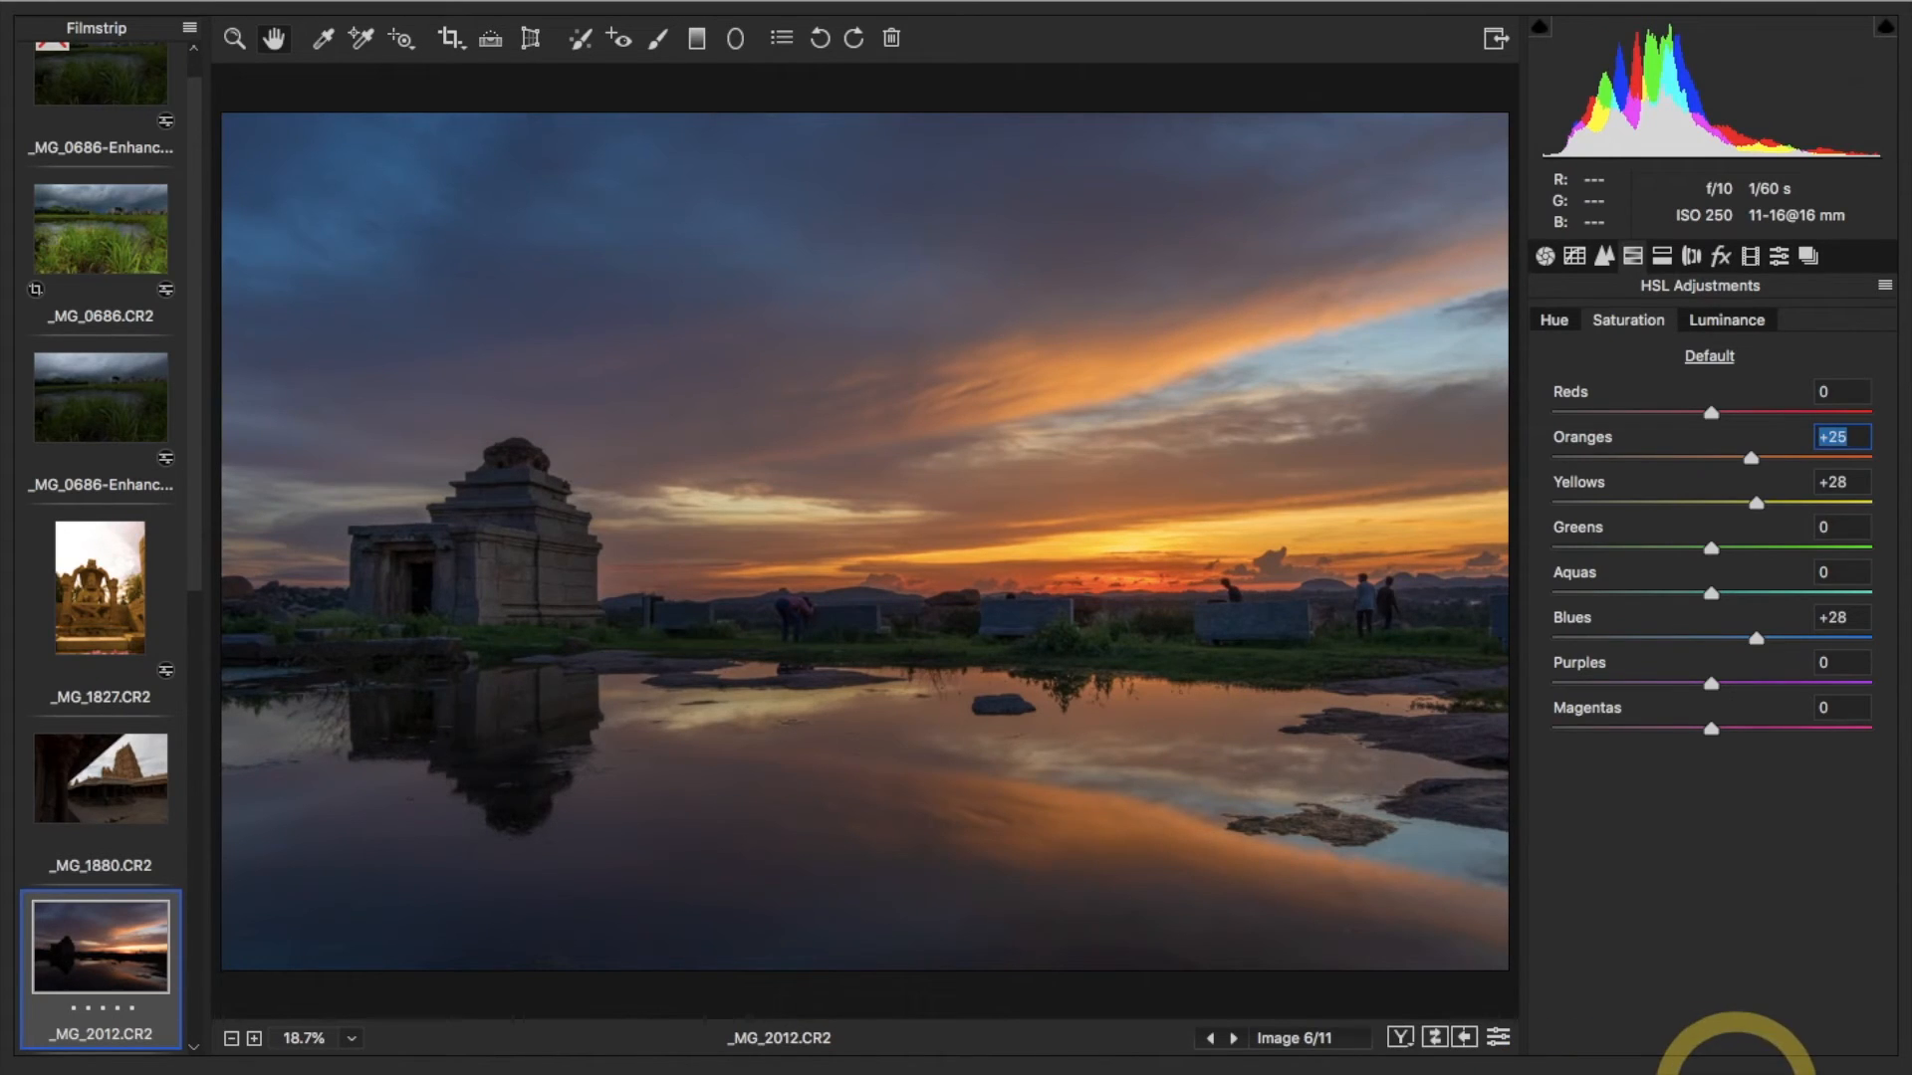
# Open the photo _MG_2065.CR2 and enable chromatic aberration removal and lens profile corrections
pyautogui.scroll(-2, 94, 832)
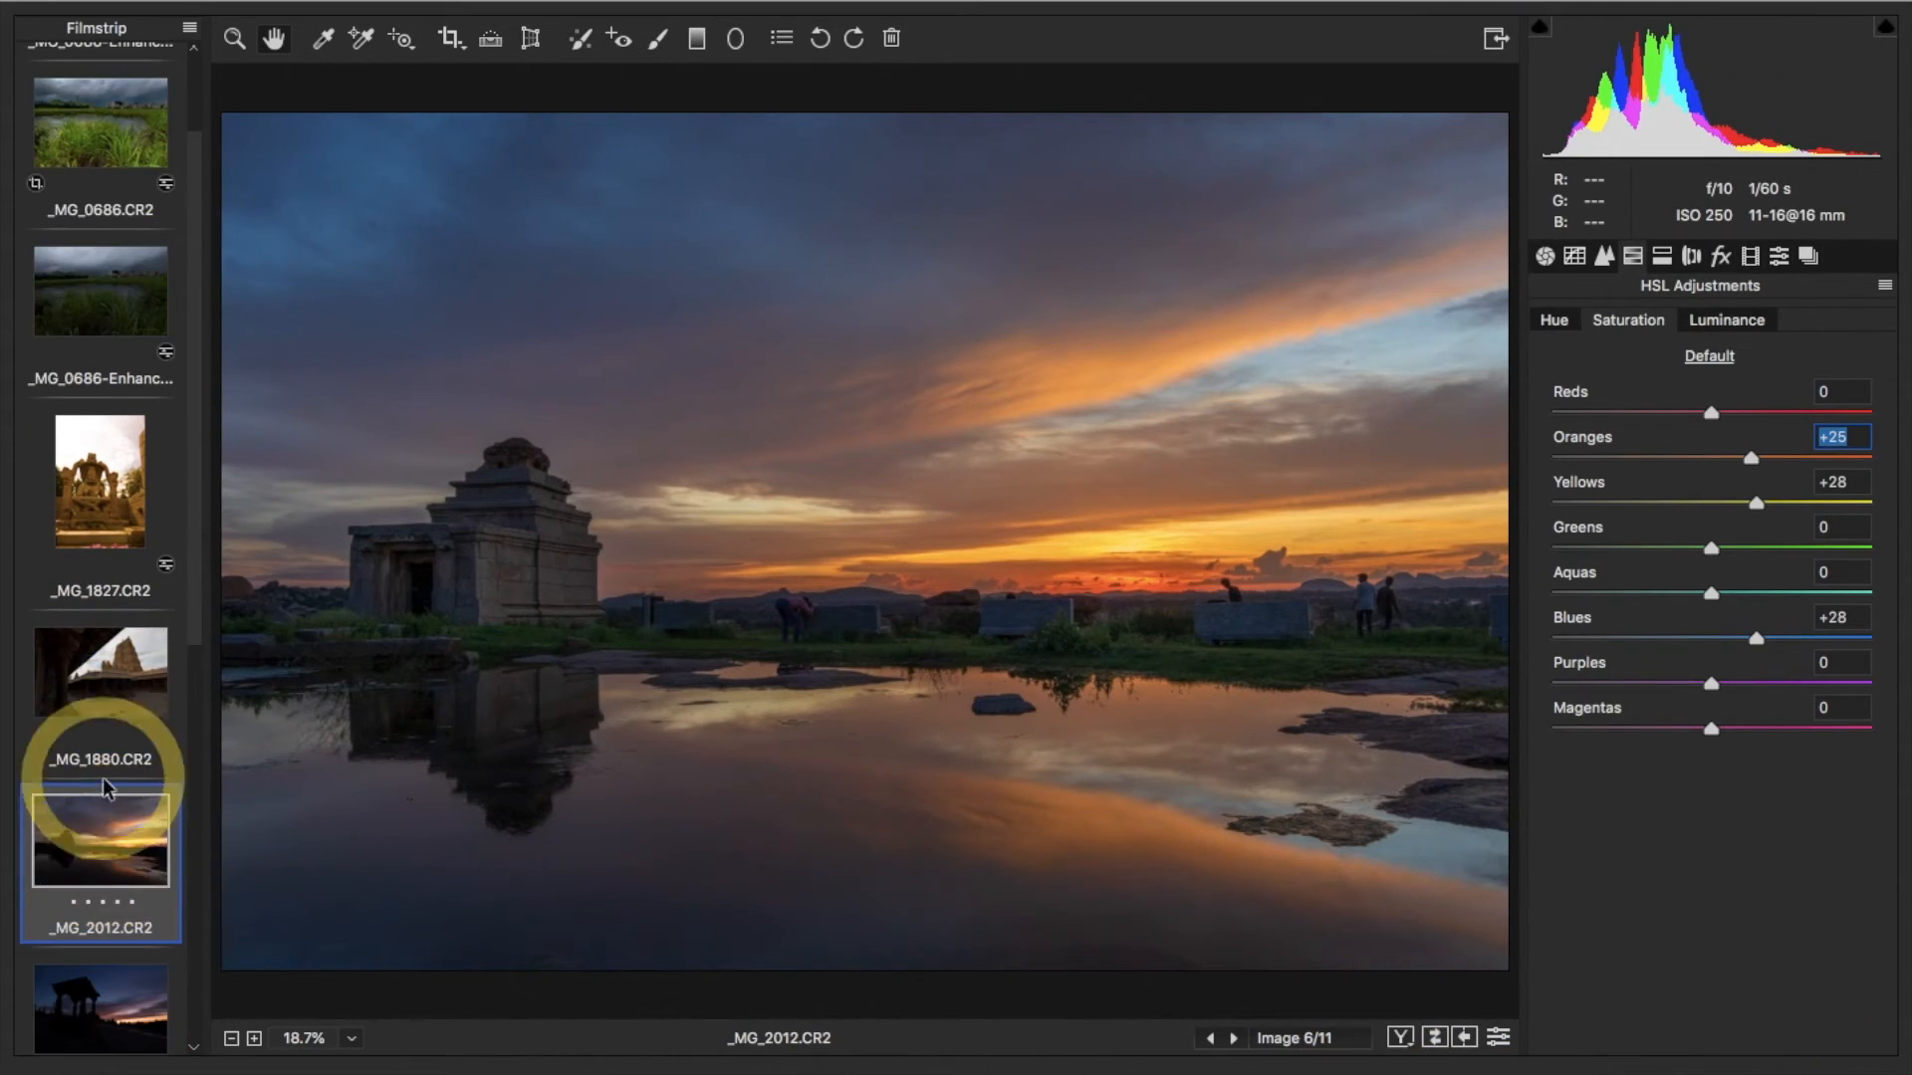
pyautogui.scroll(-4, 93, 939)
pyautogui.click(99, 779)
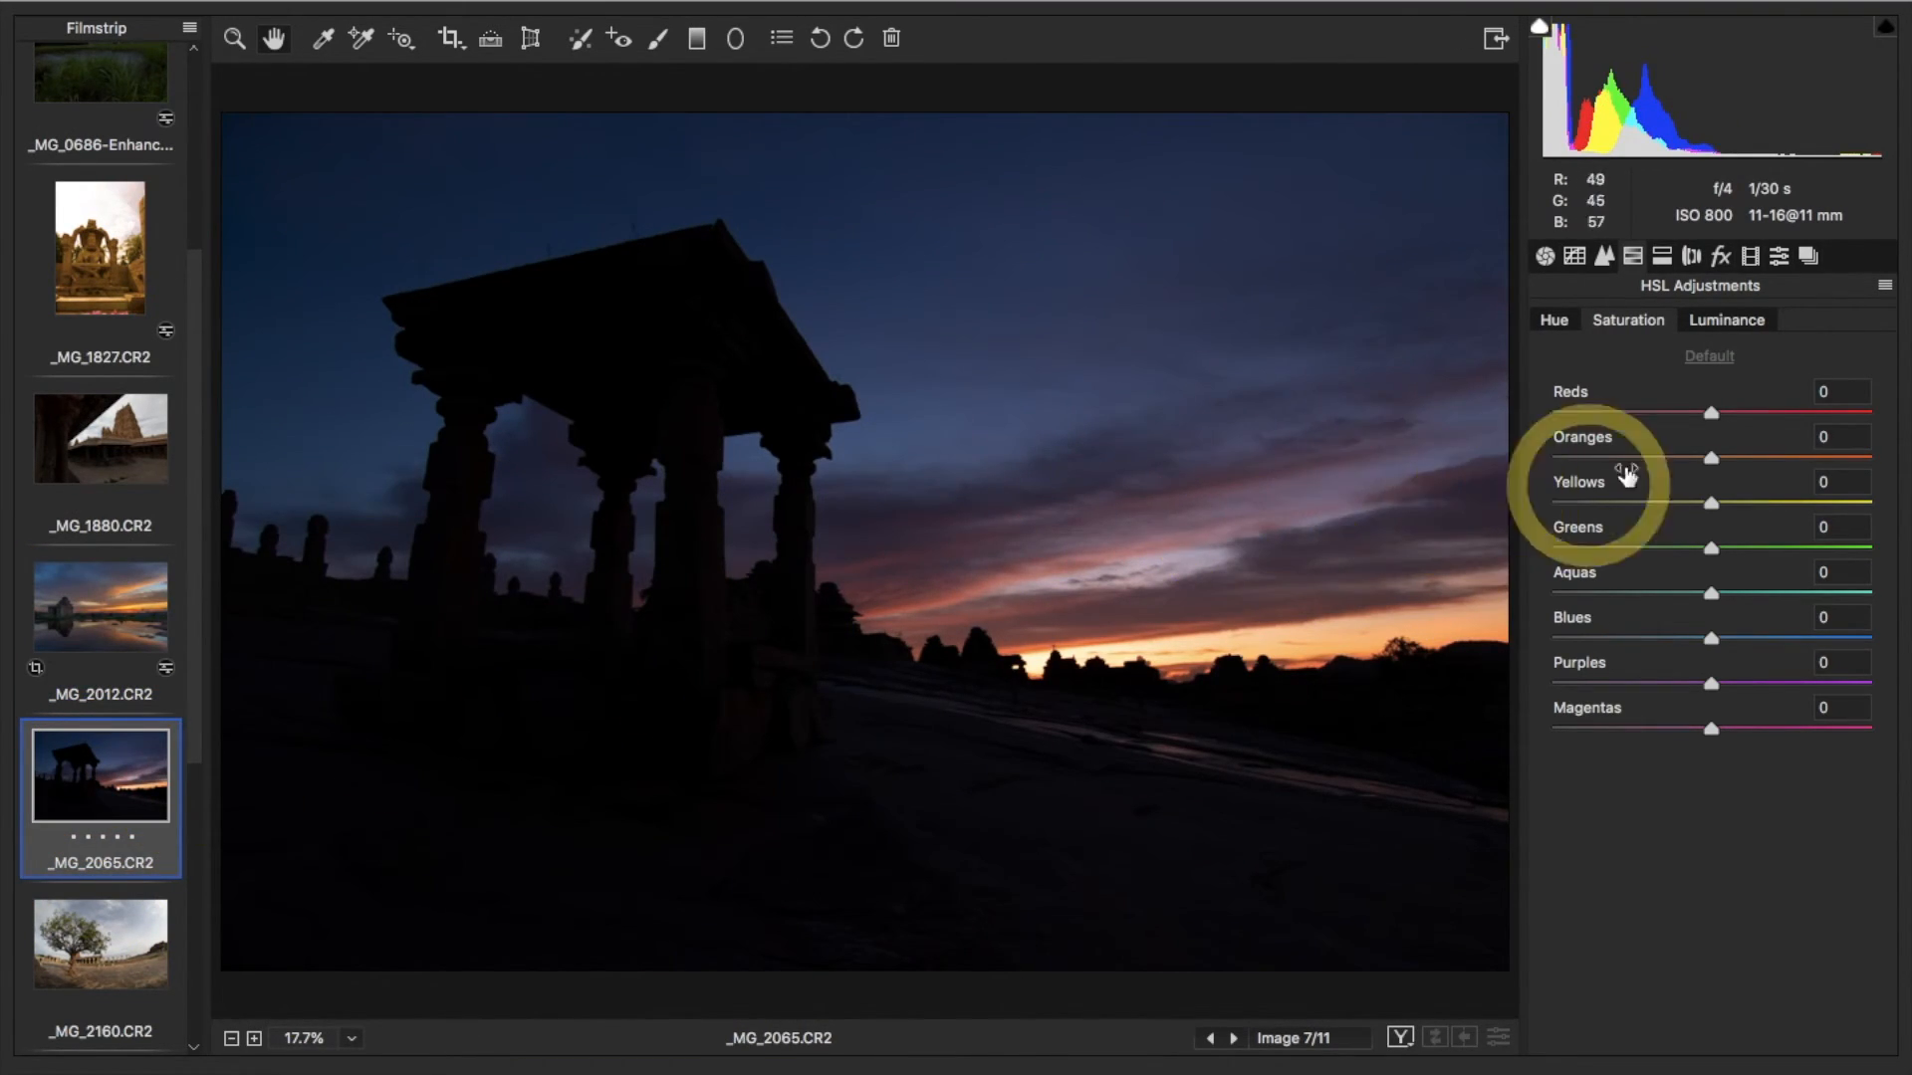
pyautogui.click(234, 38)
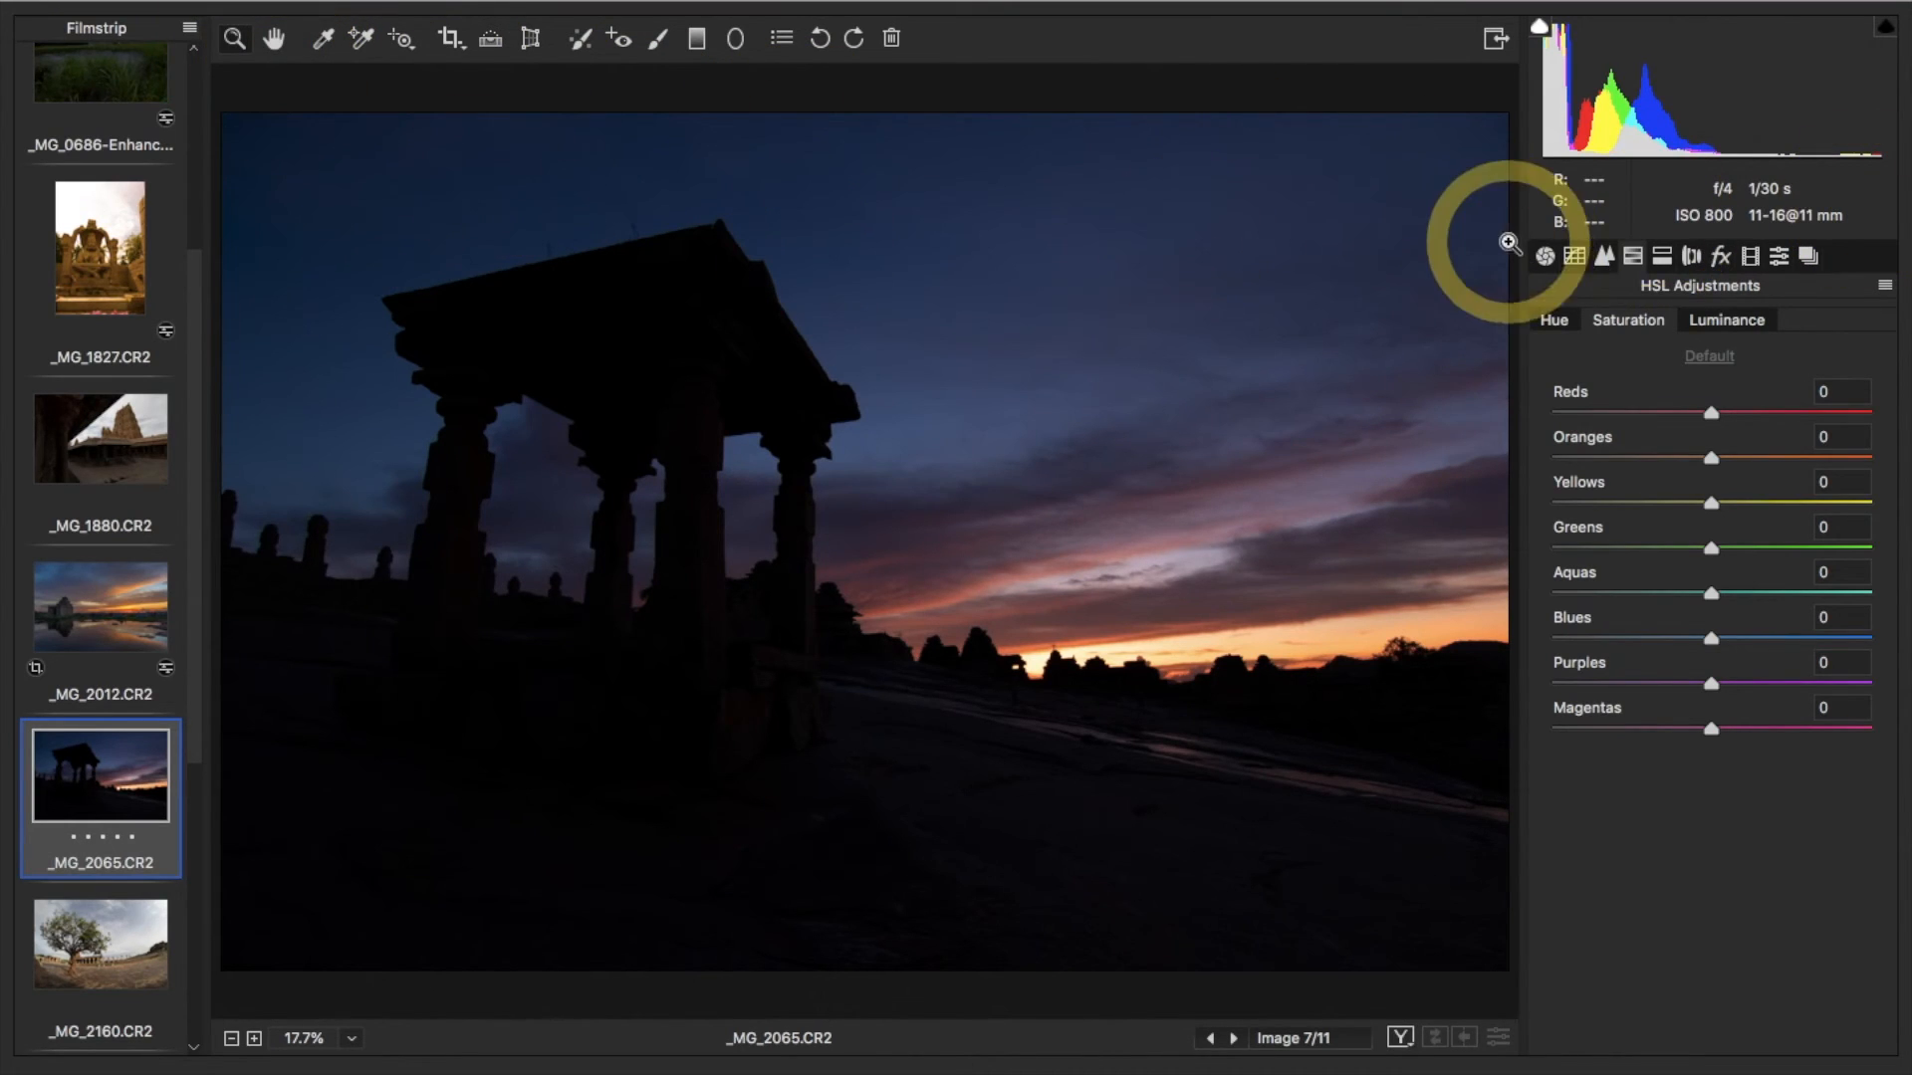
pyautogui.click(274, 38)
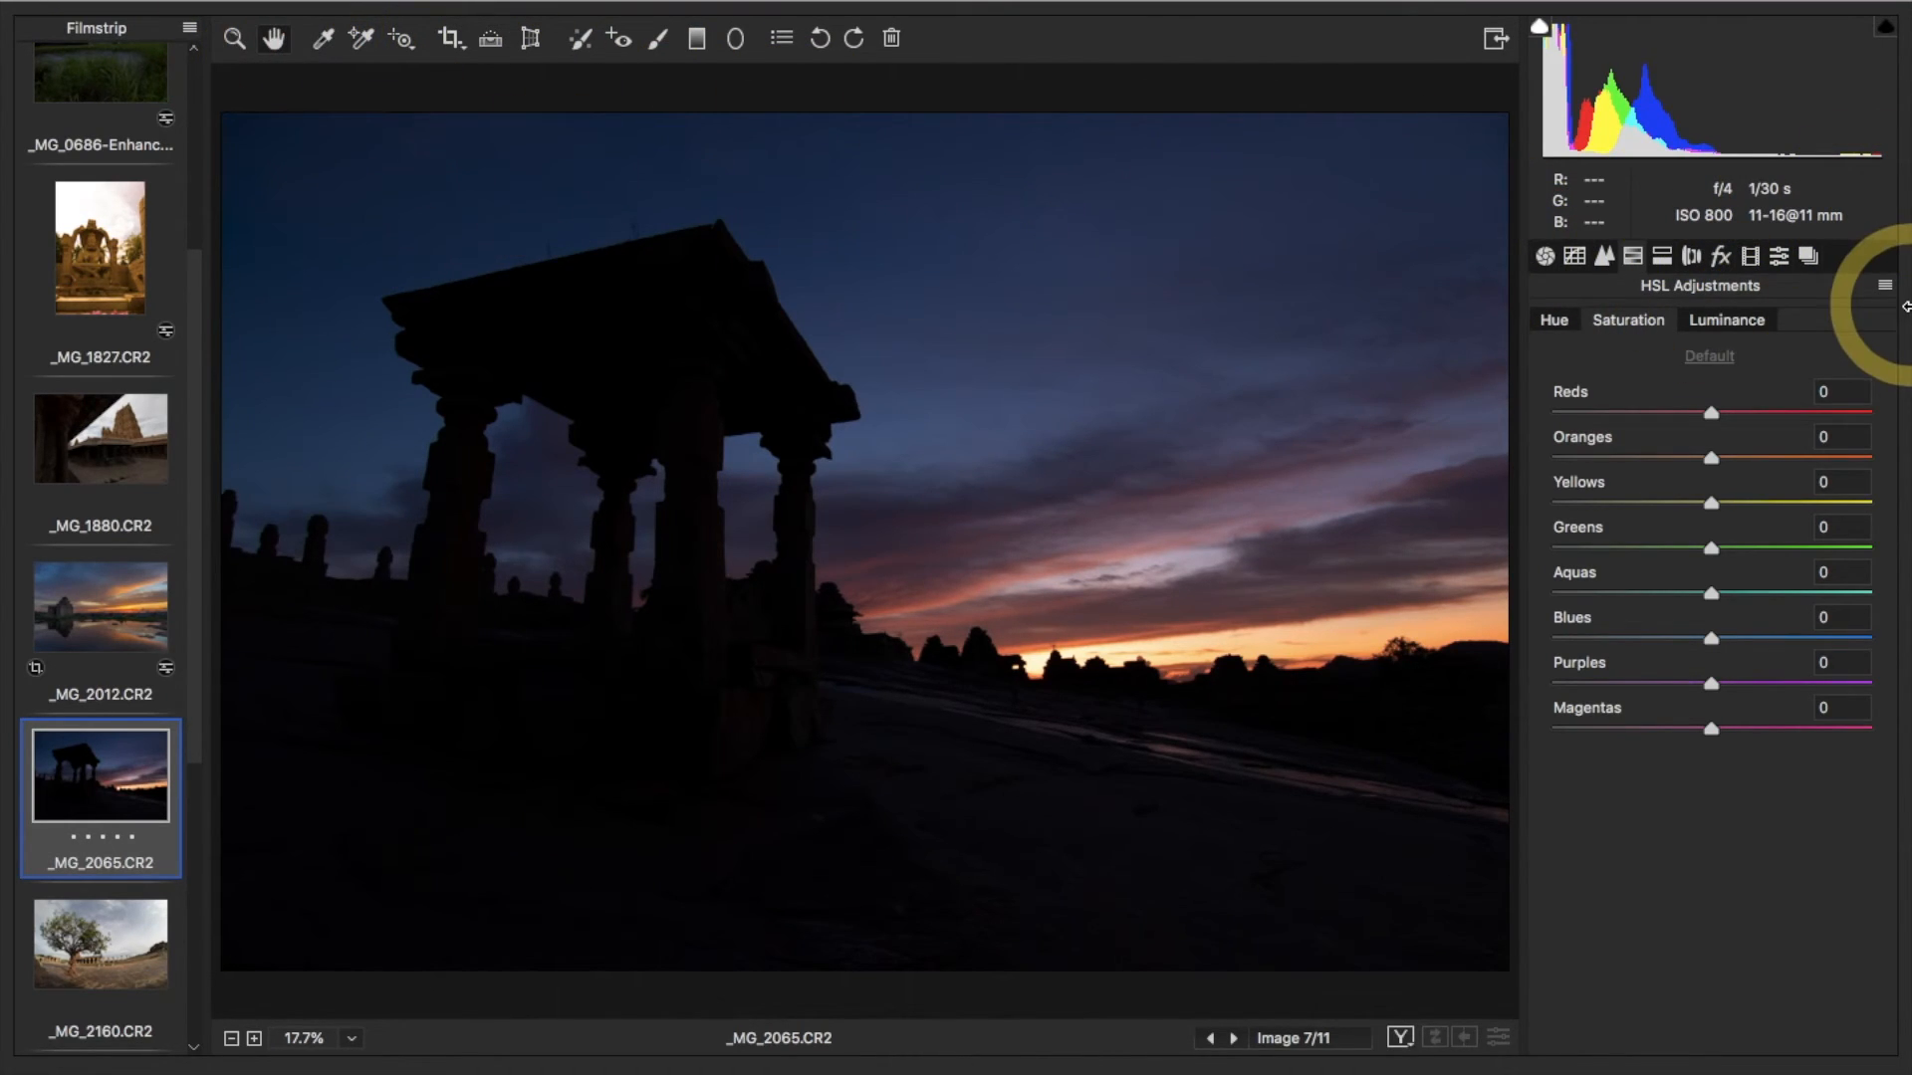
pyautogui.click(1691, 256)
pyautogui.click(1602, 361)
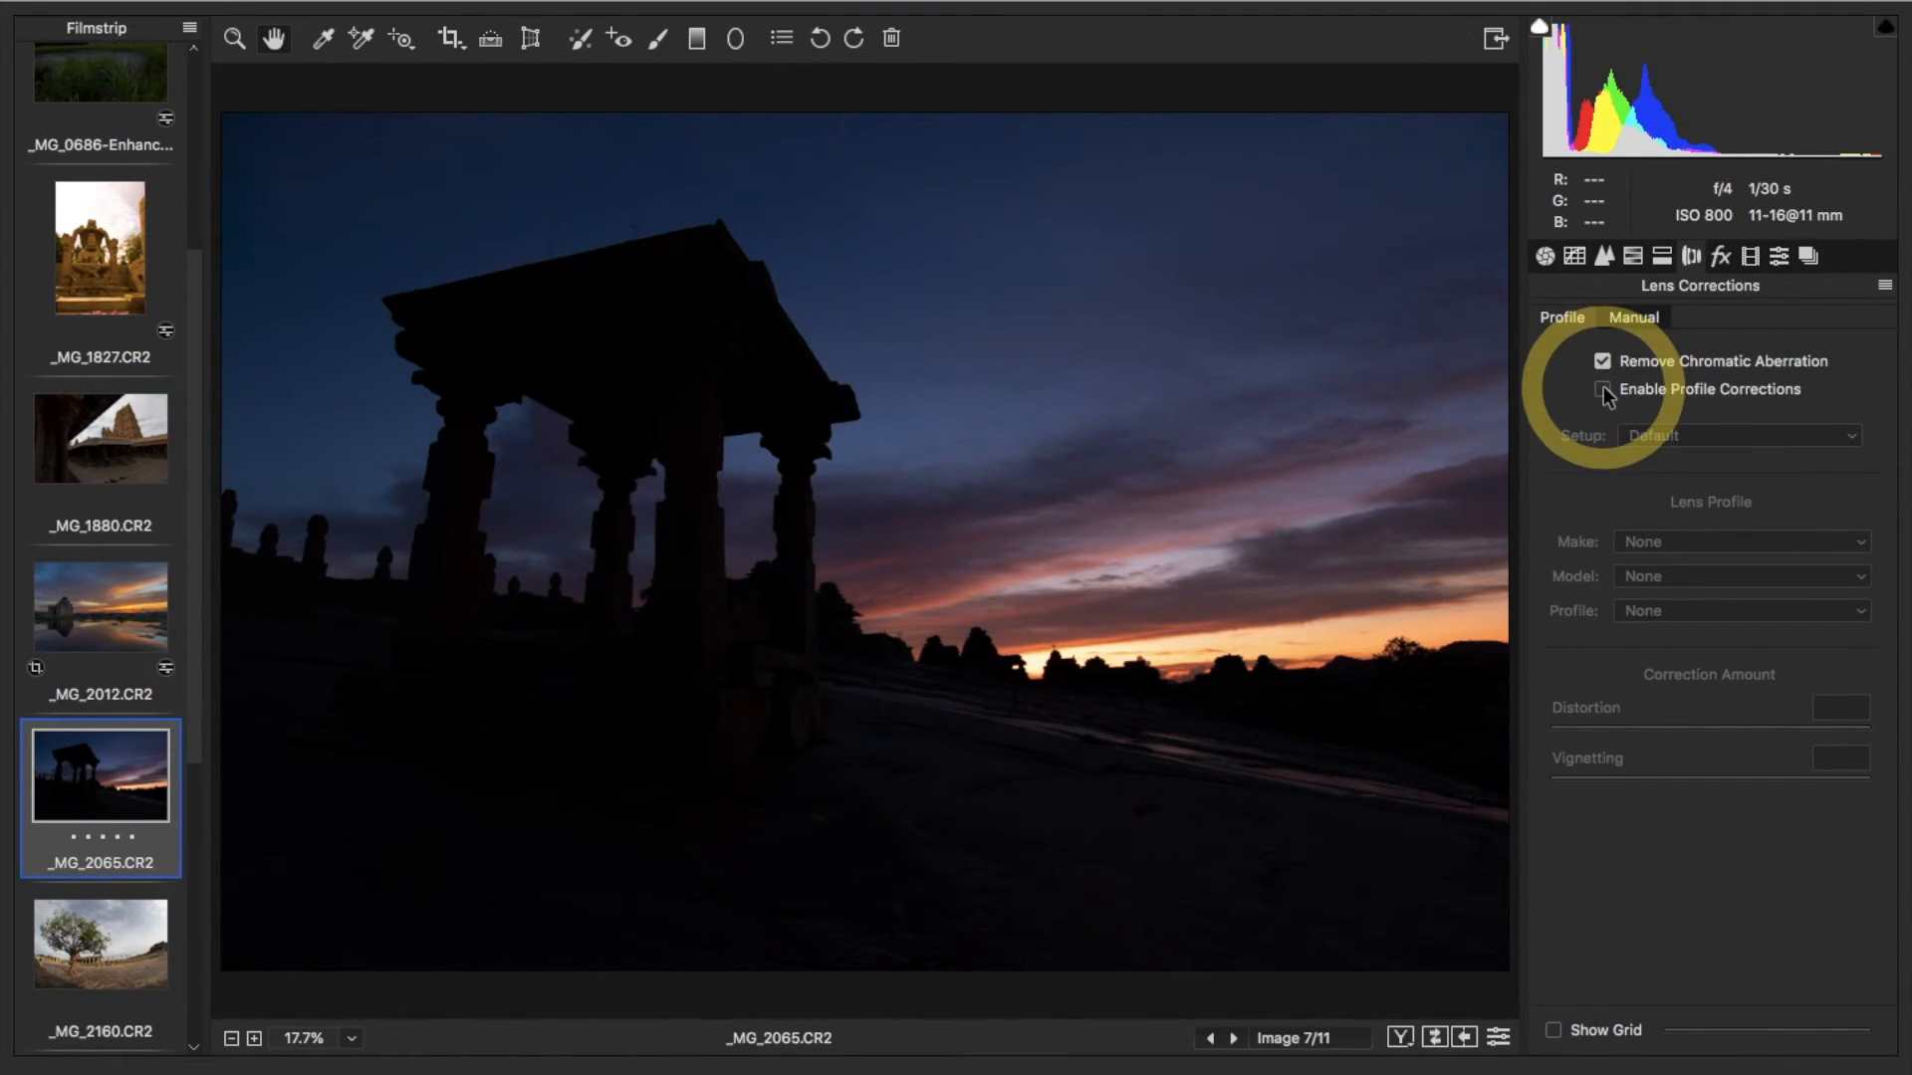
pyautogui.click(1603, 390)
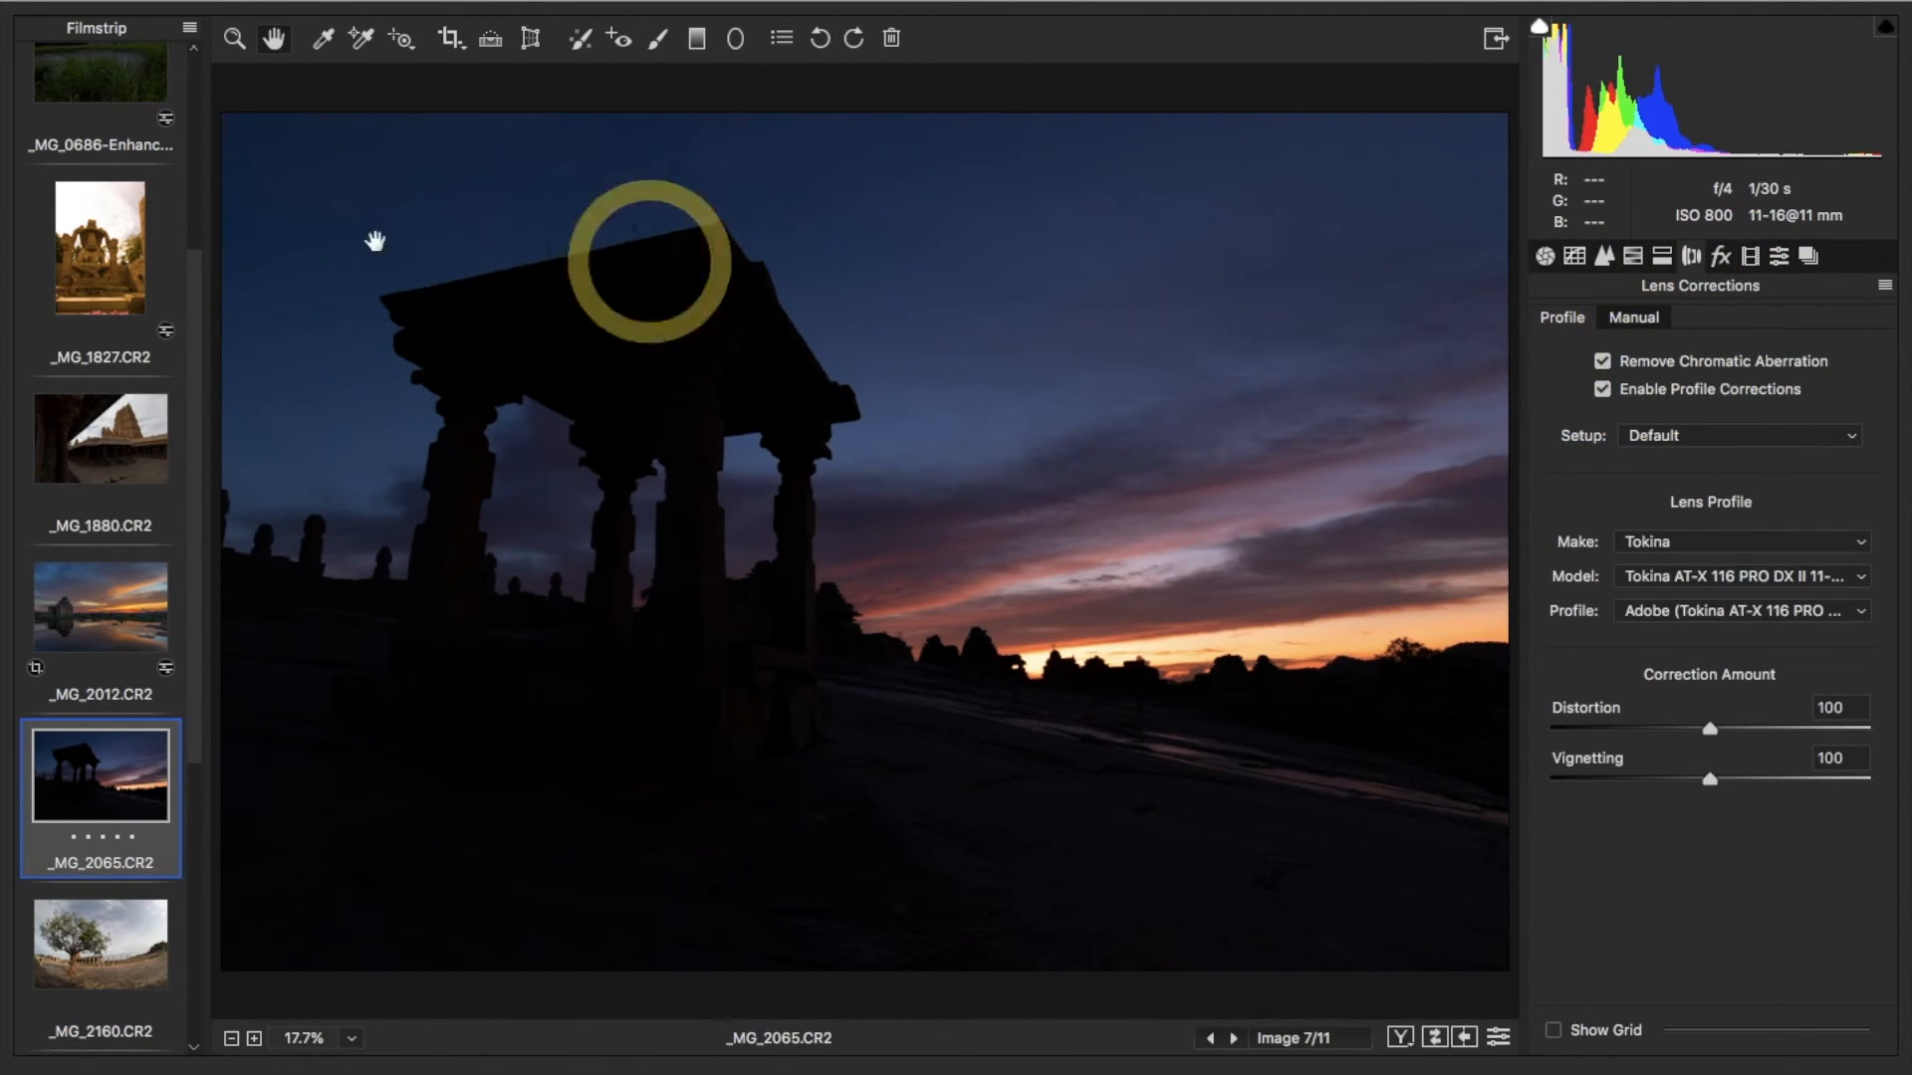
# Try a white balance sampled from the cloud above the horizon, and restore the white balance to As Shot
pyautogui.click(322, 40)
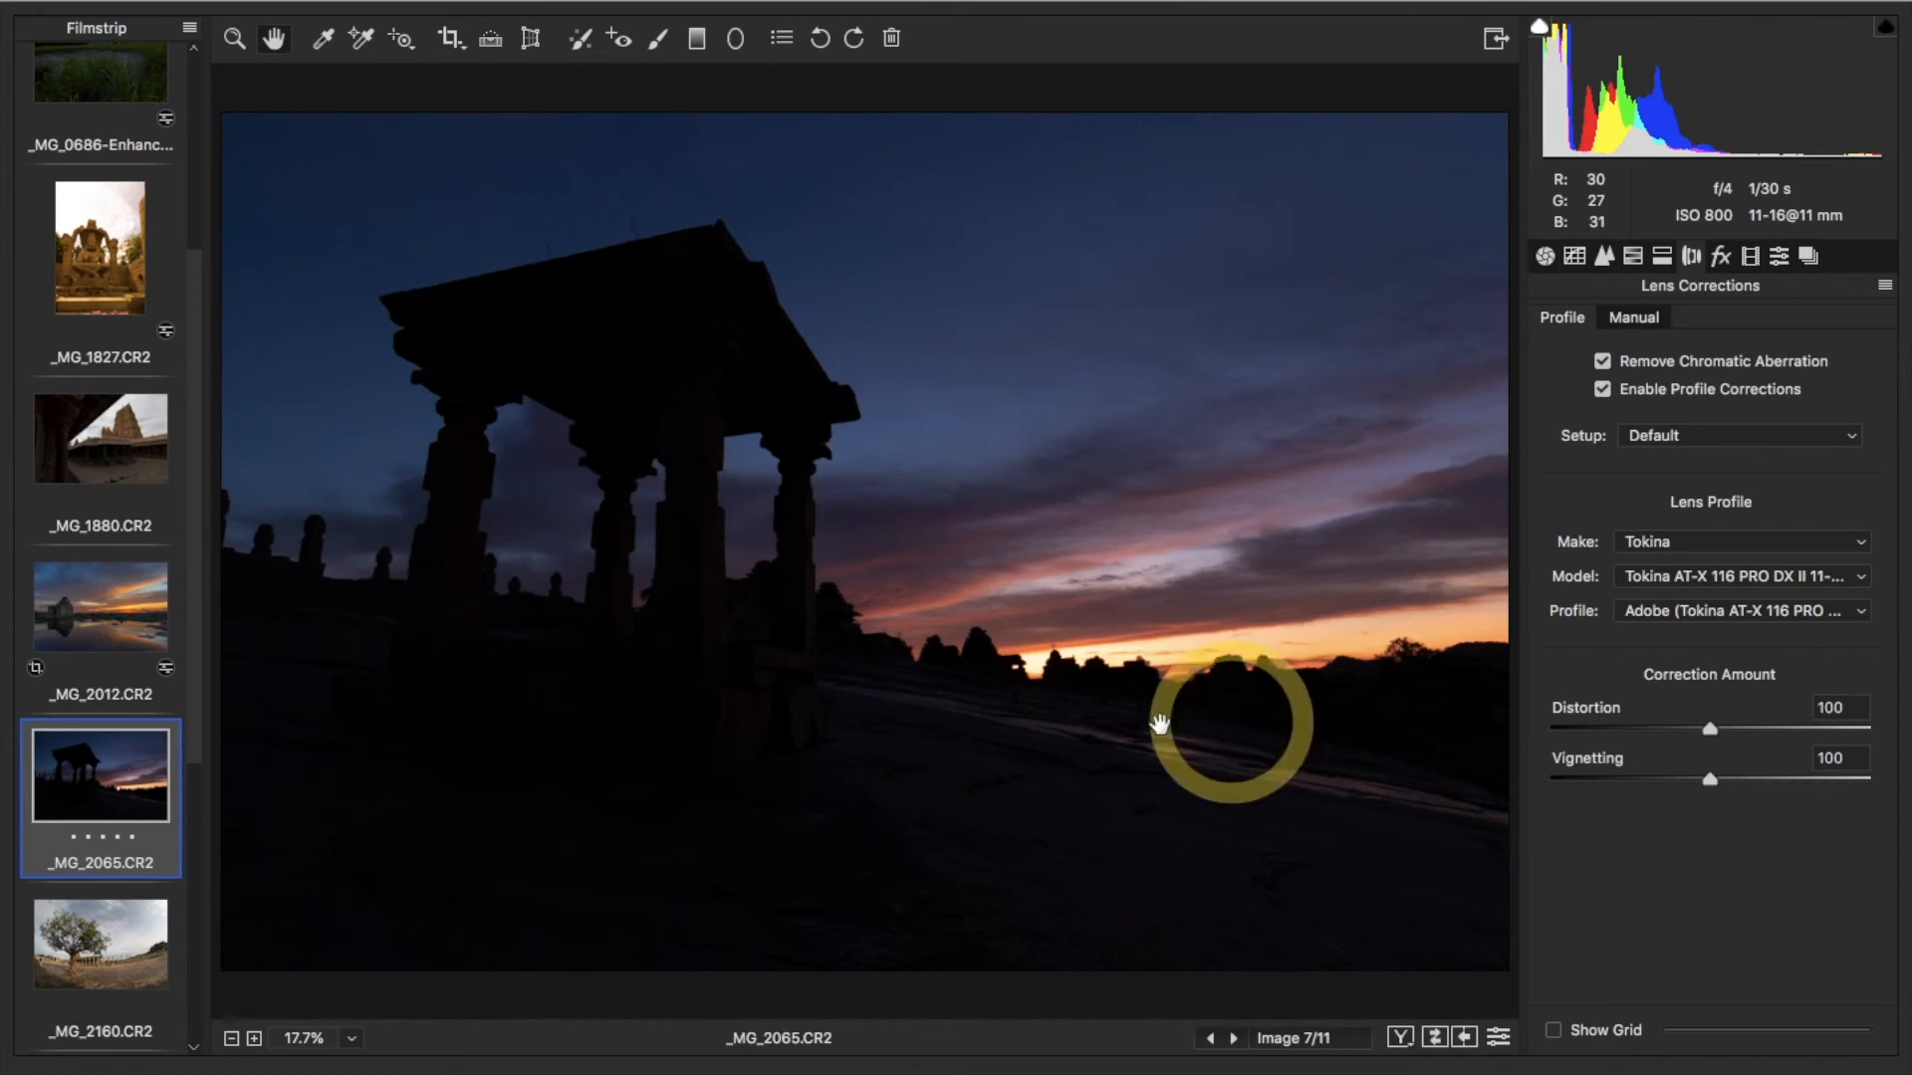
pyautogui.click(322, 38)
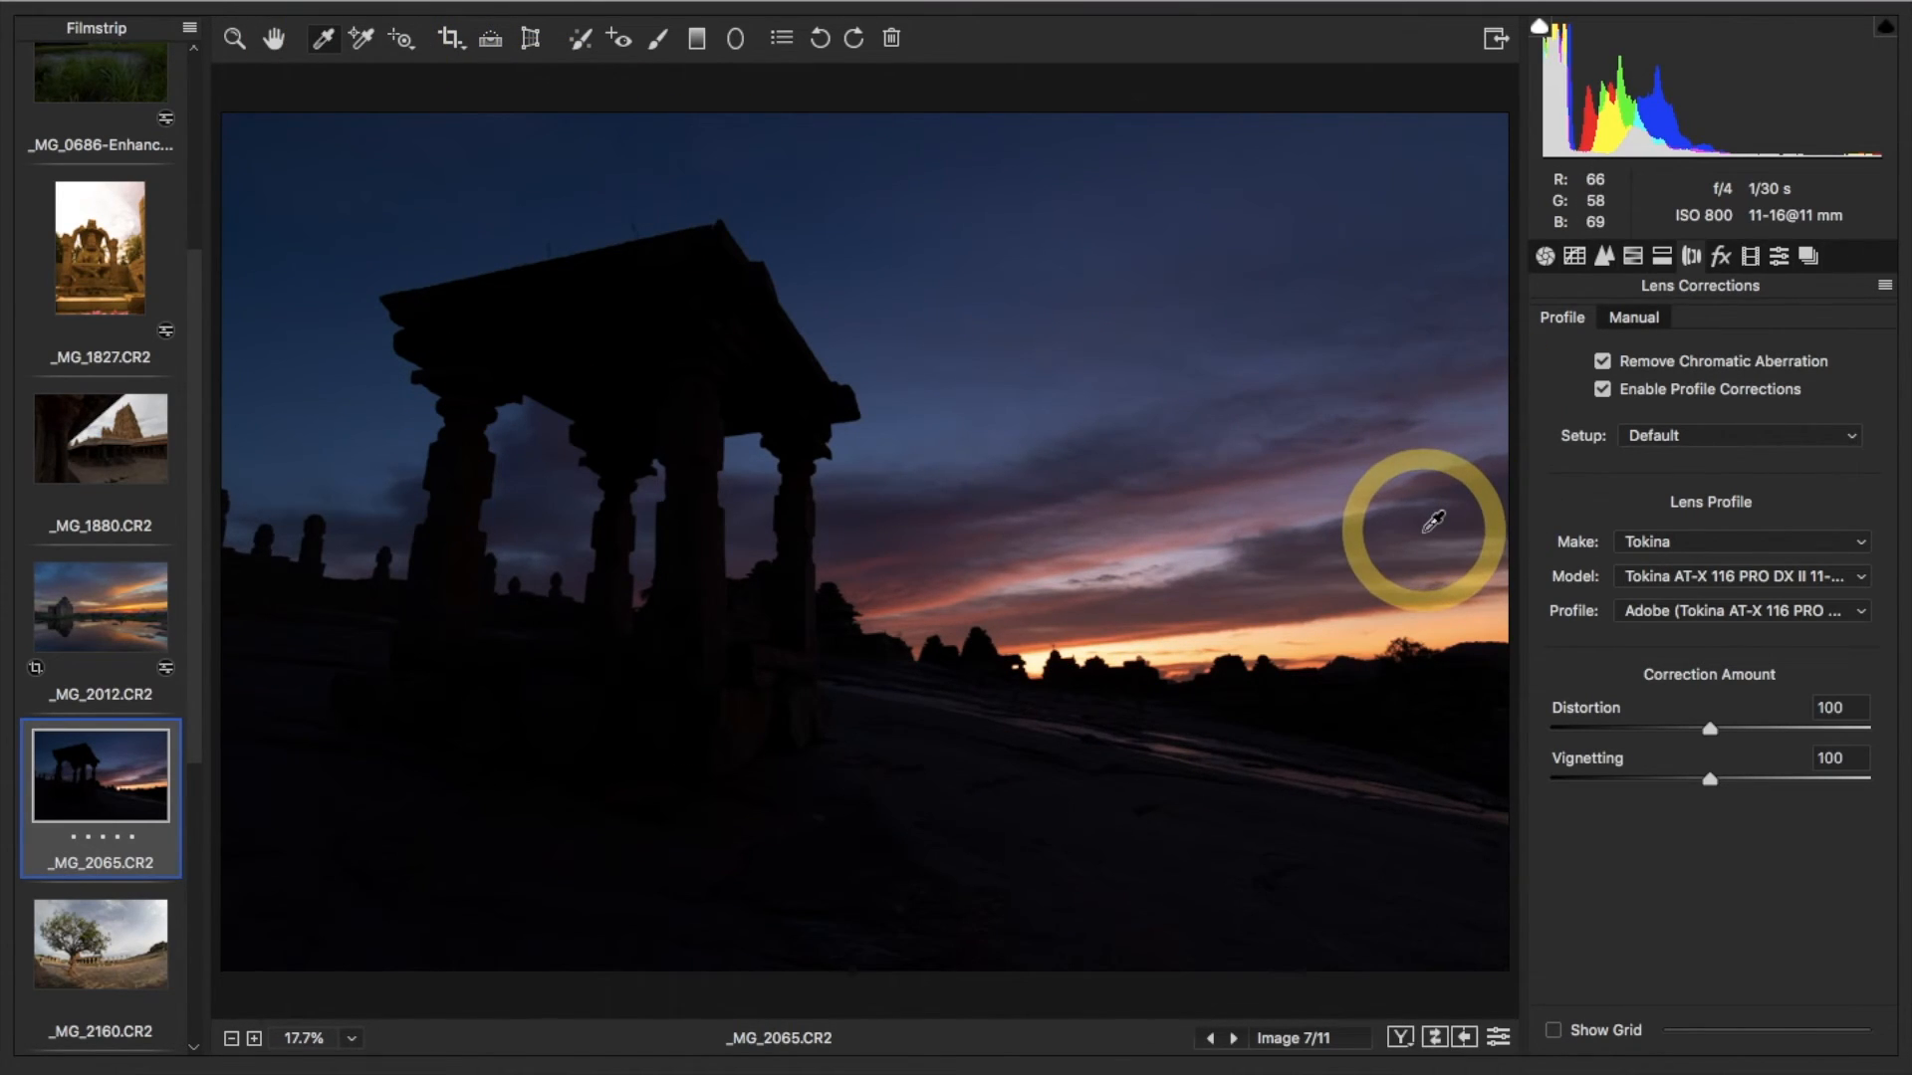
pyautogui.click(1422, 537)
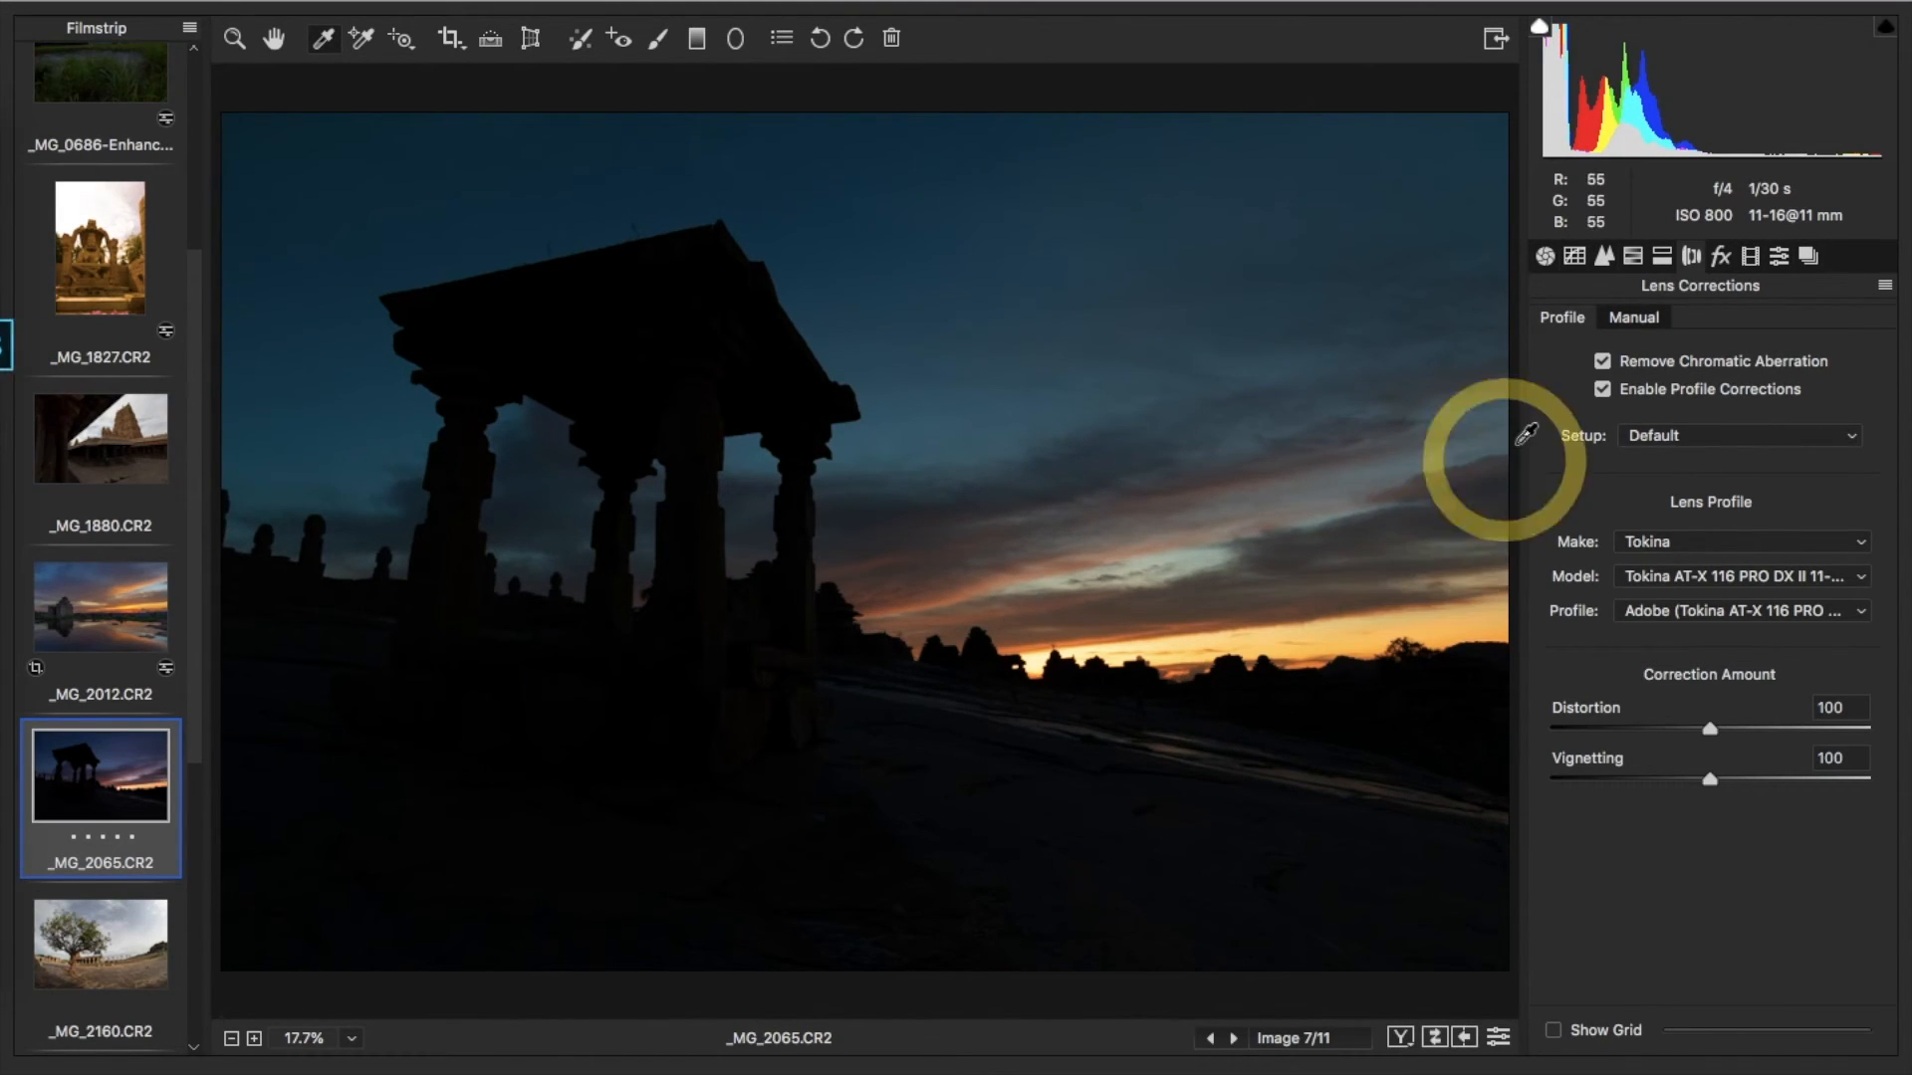
pyautogui.click(1544, 256)
pyautogui.click(1832, 374)
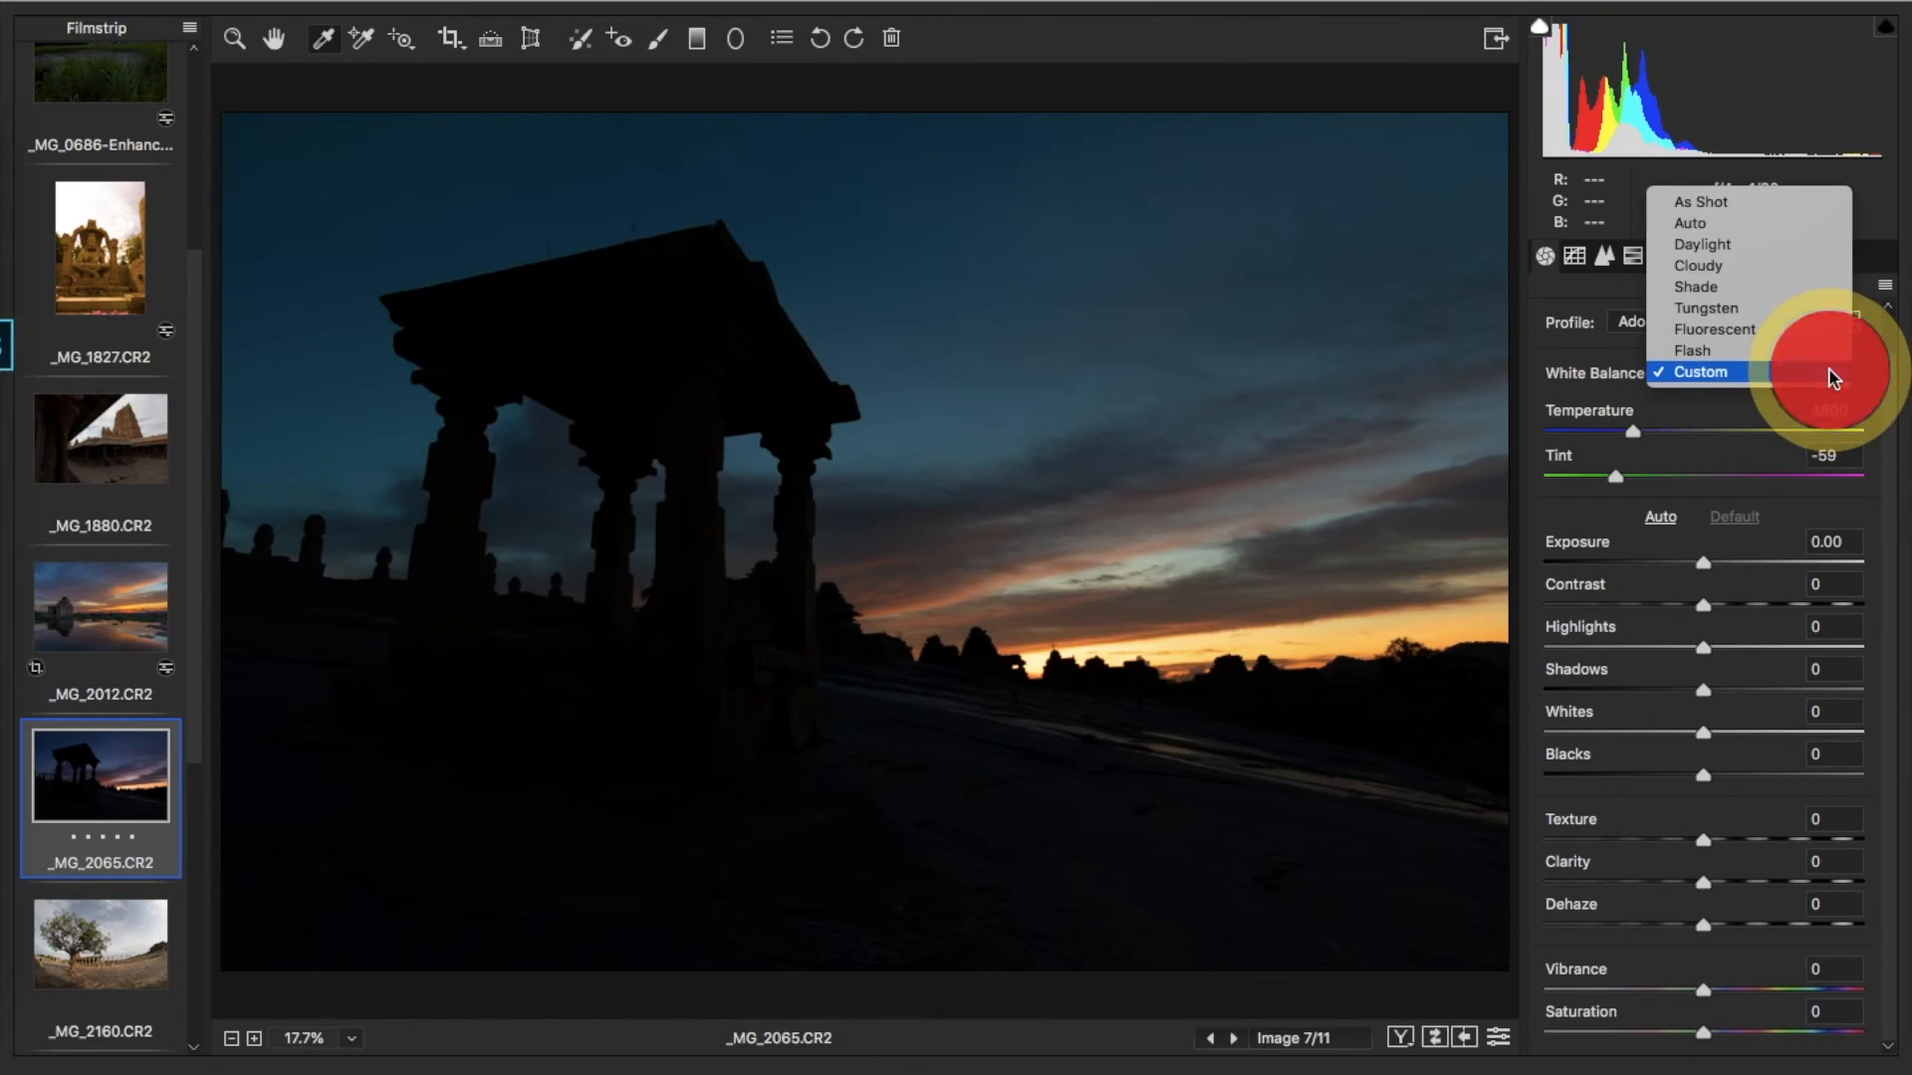
pyautogui.click(1687, 204)
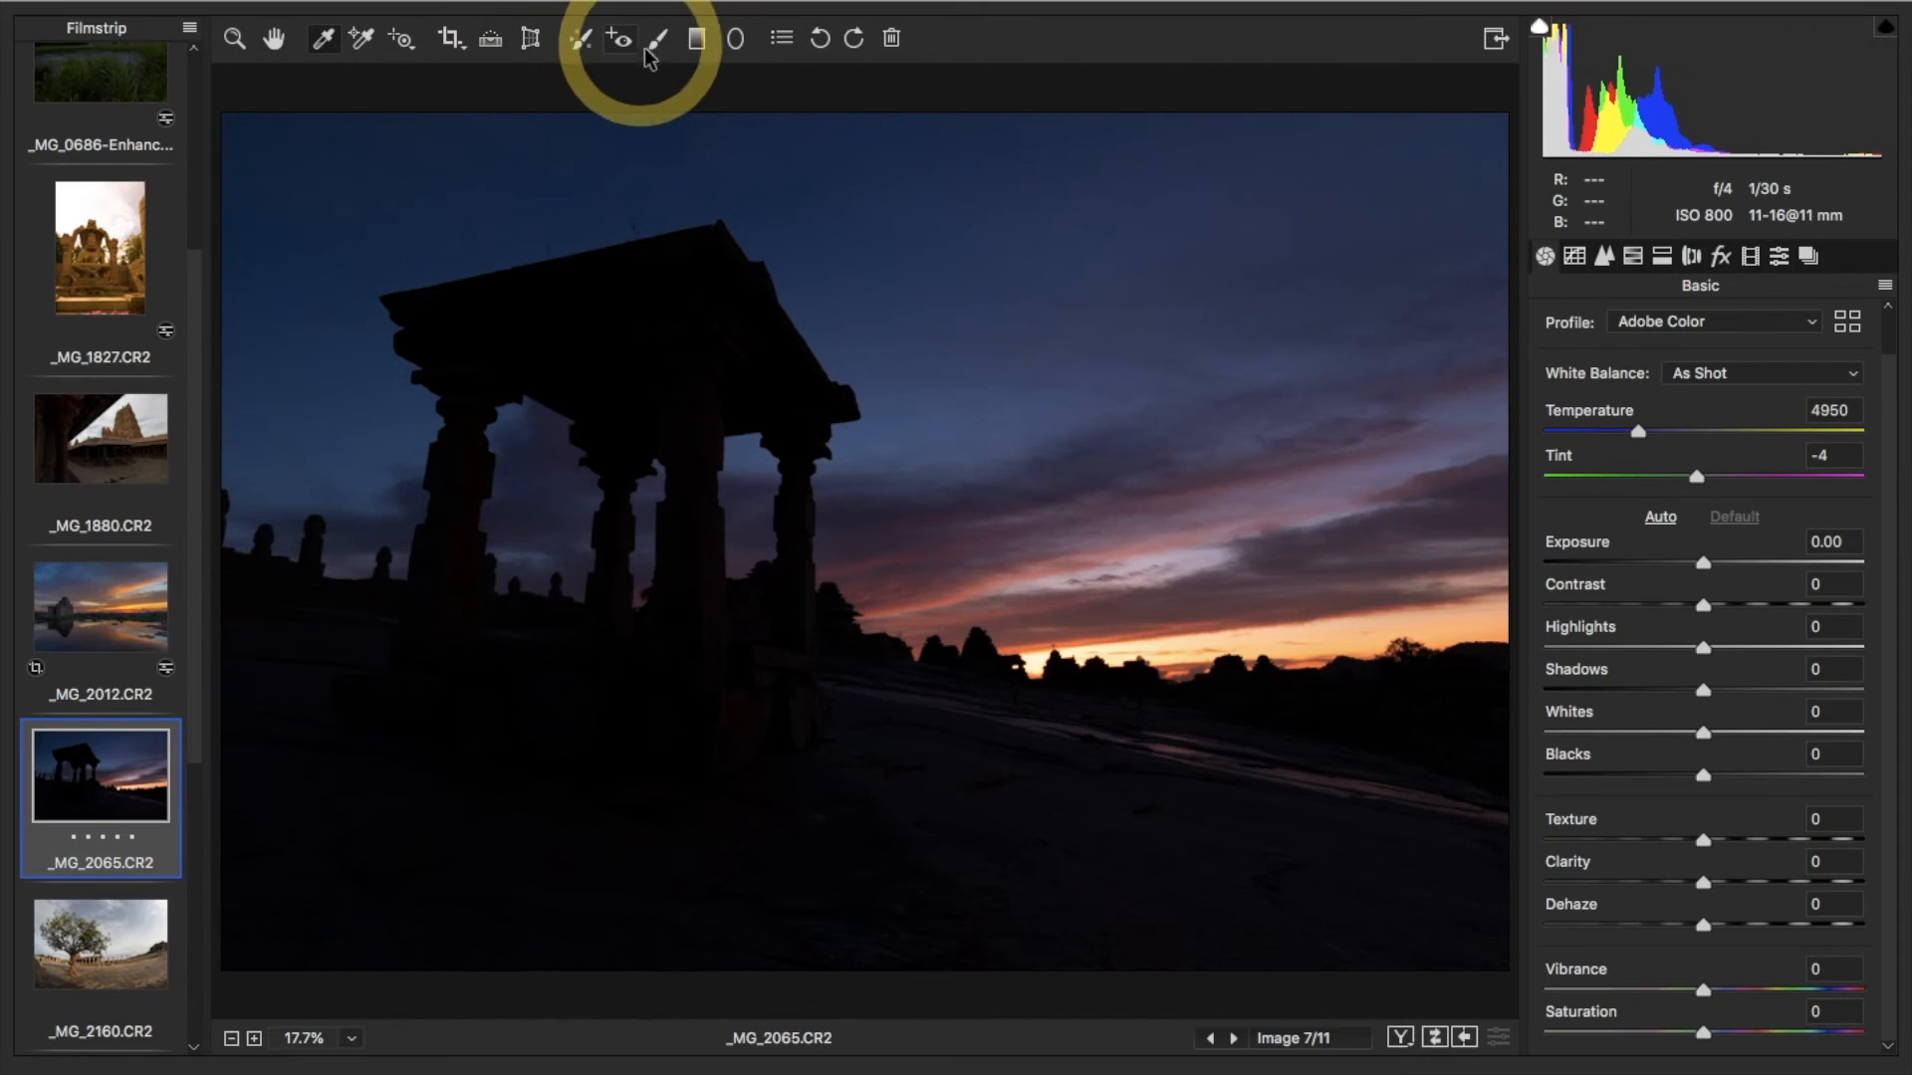
# Set the temple photo's exposure to +1.30, highlights to -36, shadows to +74 and blacks to +23
pyautogui.moveTo(1703, 562)
pyautogui.mouseDown()
pyautogui.moveTo(1750, 572)
pyautogui.moveTo(1734, 566)
pyautogui.mouseUp()
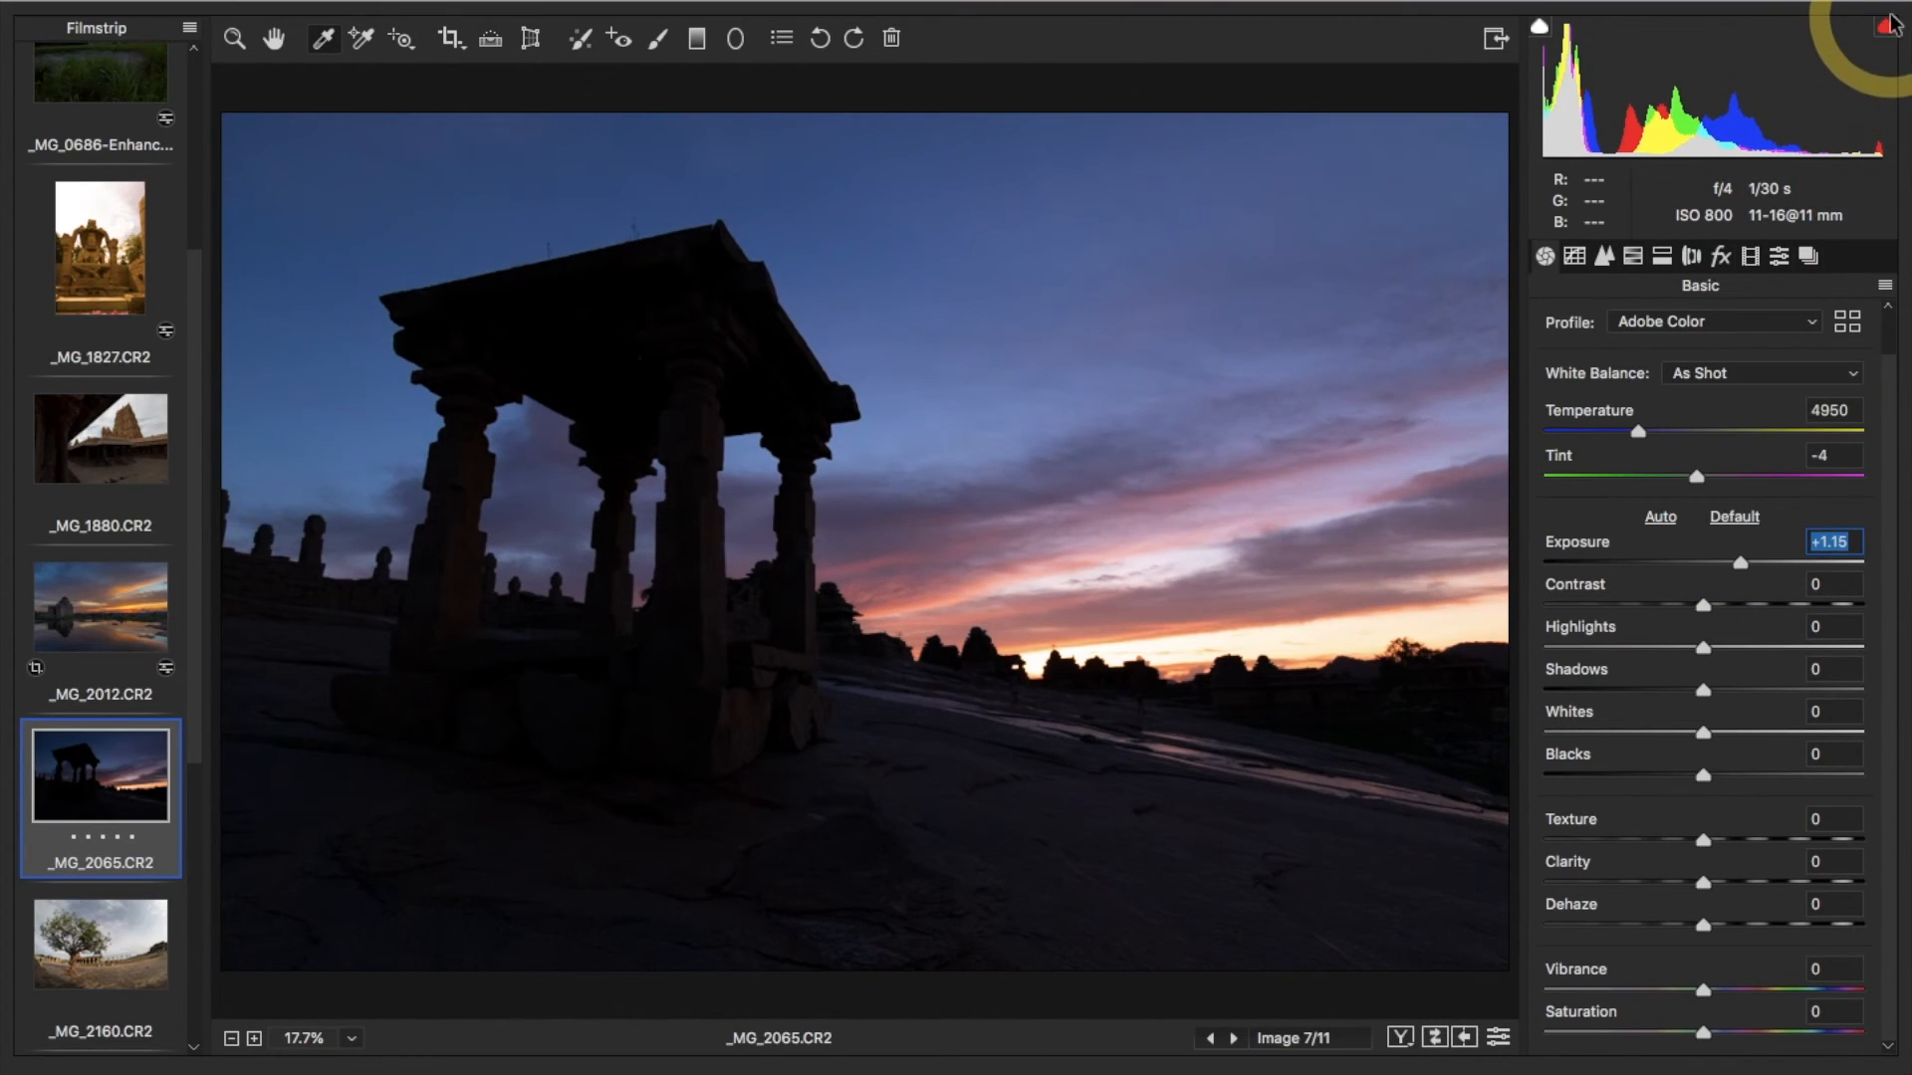
pyautogui.moveTo(1736, 563); pyautogui.dragTo(1734, 574)
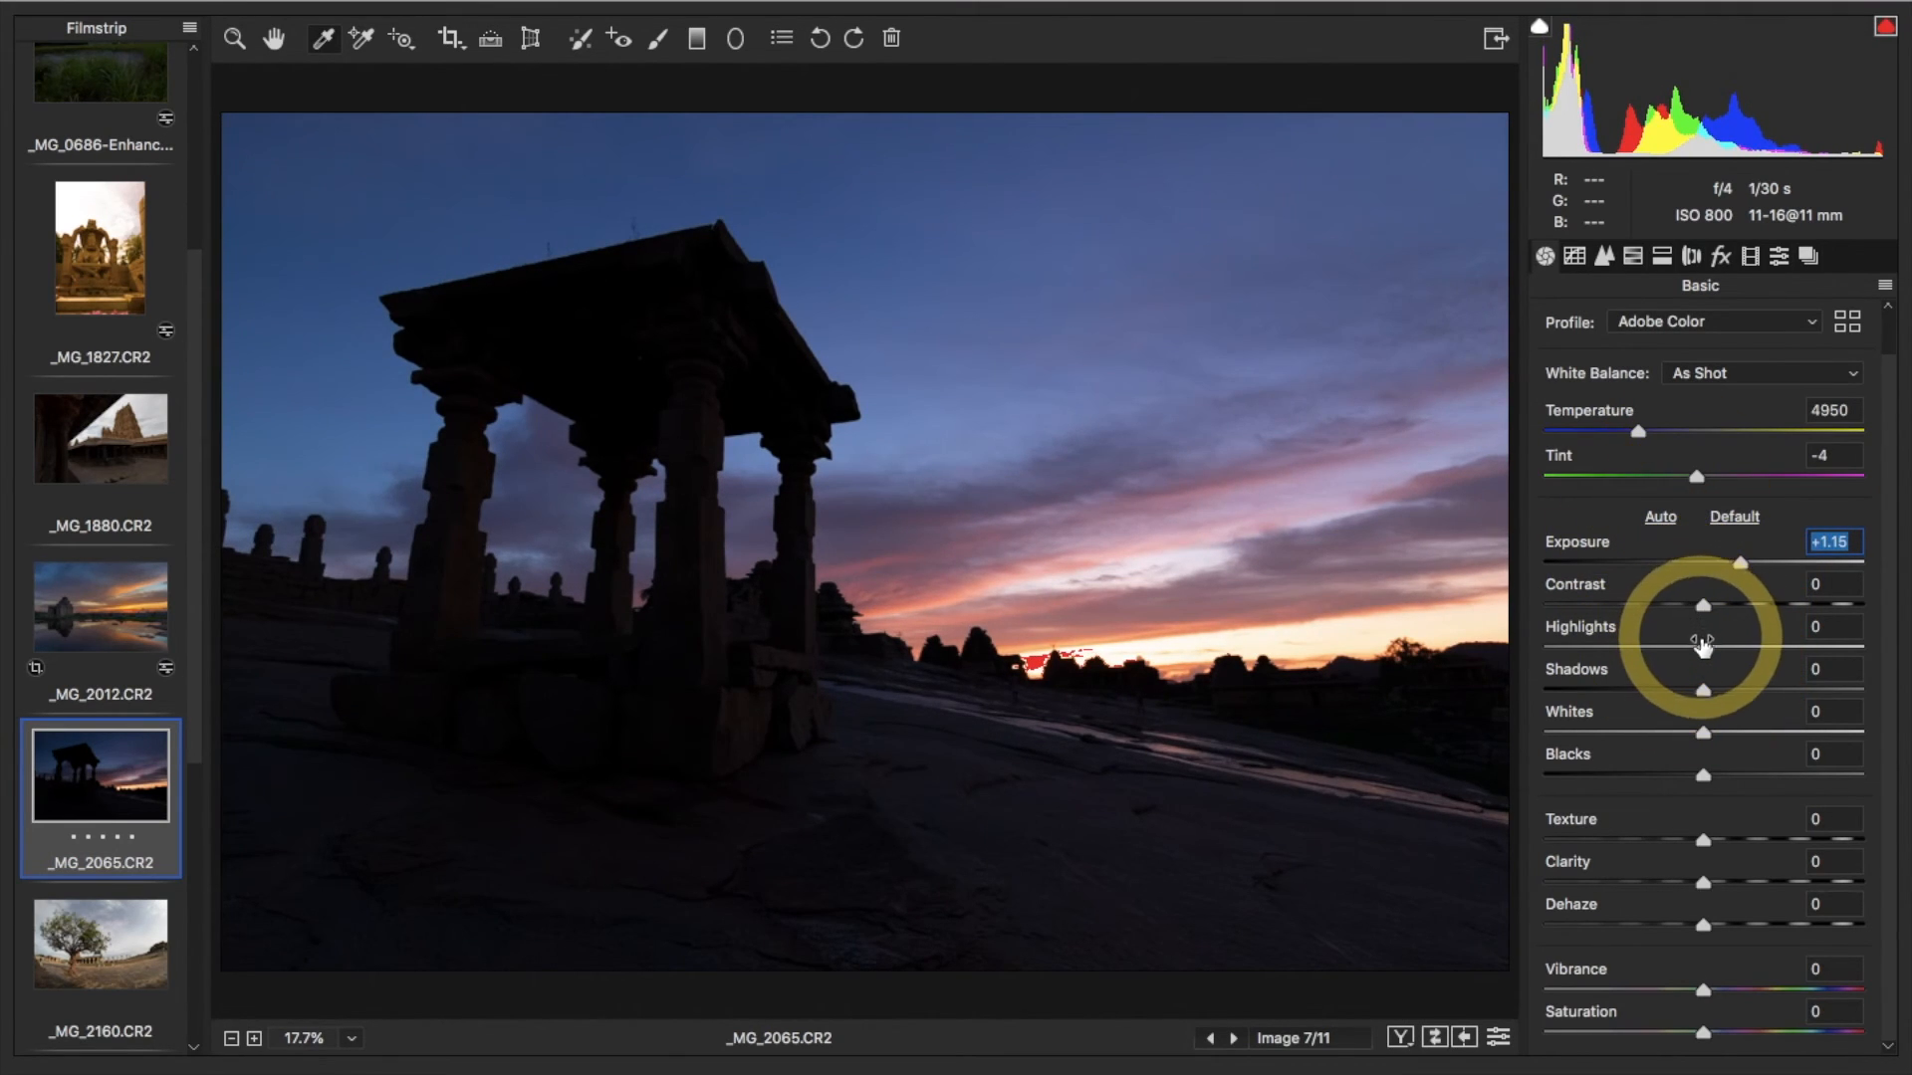
pyautogui.moveTo(1700, 650); pyautogui.dragTo(1643, 659)
pyautogui.moveTo(1751, 565)
pyautogui.mouseDown()
pyautogui.moveTo(1776, 559)
pyautogui.moveTo(1739, 557)
pyautogui.moveTo(1749, 574)
pyautogui.mouseUp()
pyautogui.moveTo(1702, 689); pyautogui.dragTo(1821, 689)
pyautogui.moveTo(1704, 775)
pyautogui.mouseDown()
pyautogui.moveTo(1752, 780)
pyautogui.moveTo(1738, 786)
pyautogui.mouseUp()
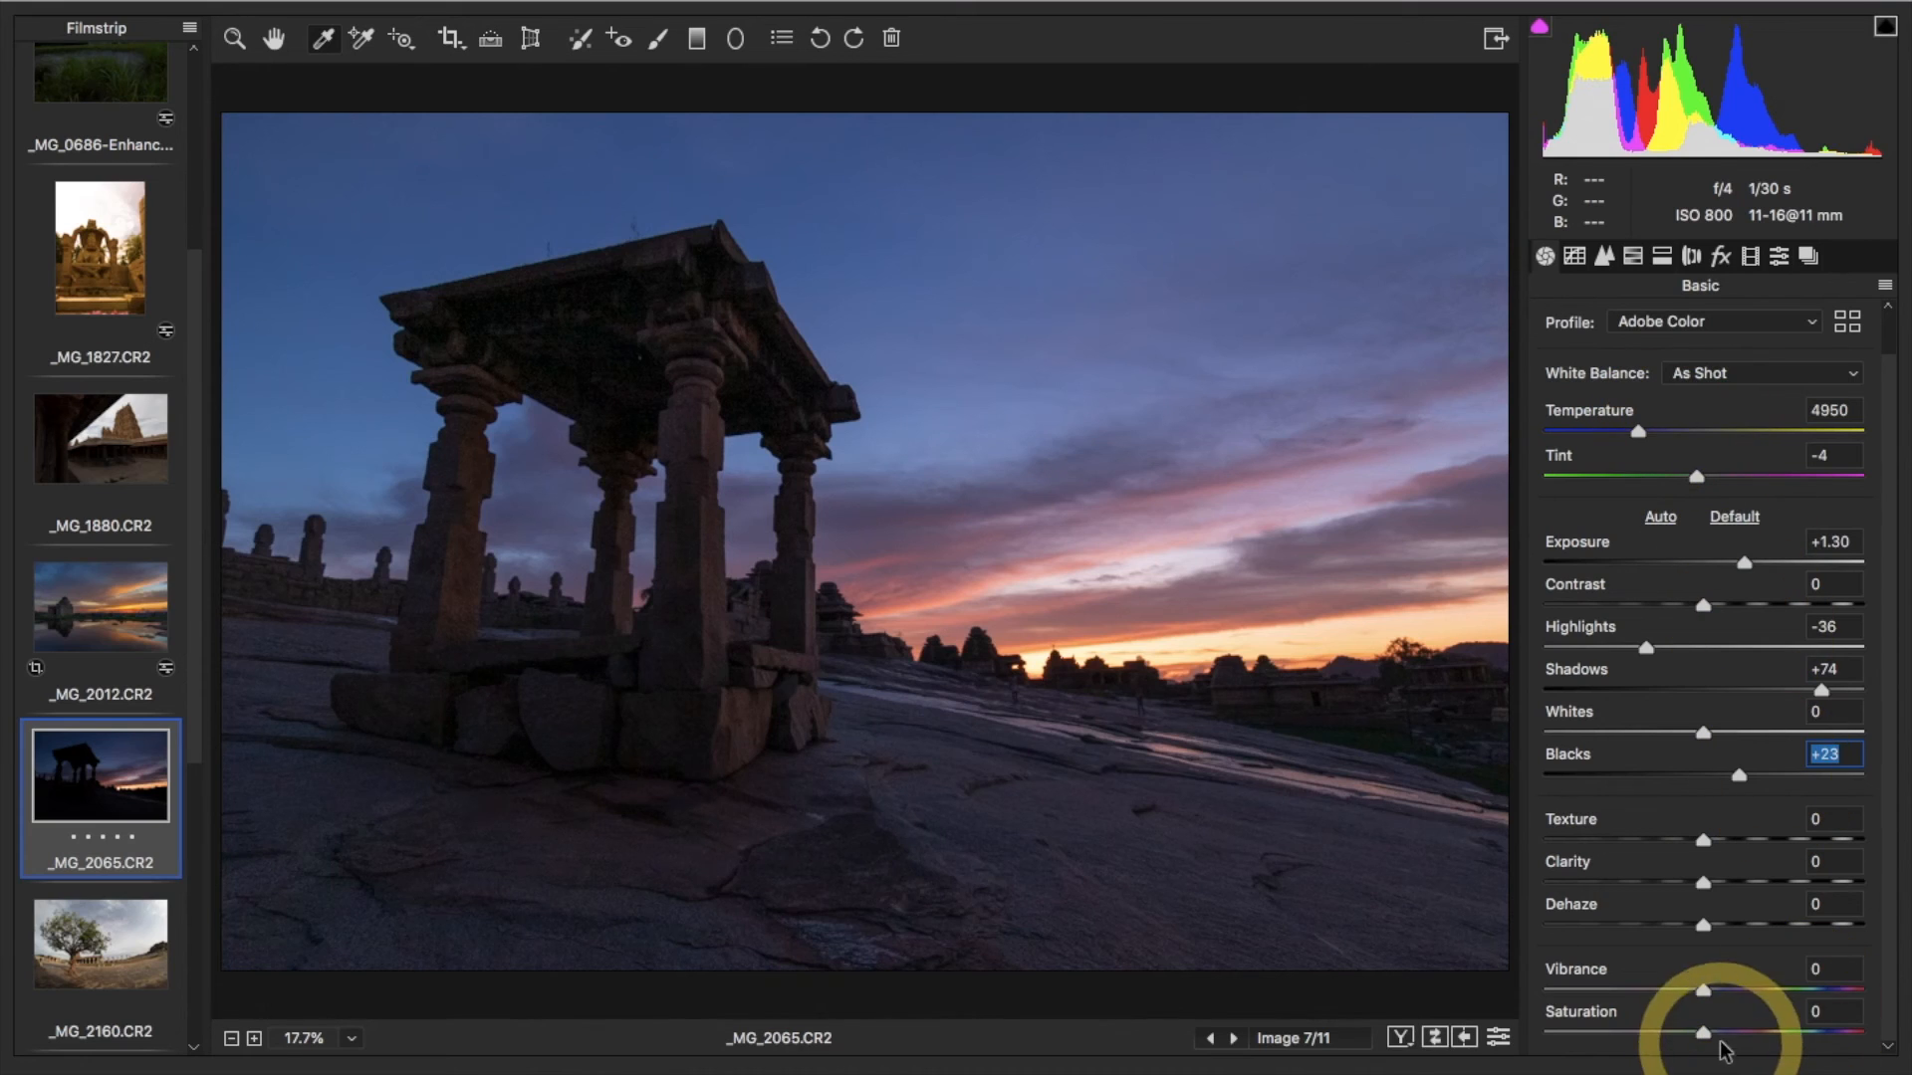
# Raise the vibrance to +39 and lower the whites to reduce clipping at the sunset horizon
pyautogui.moveTo(1704, 996); pyautogui.dragTo(1765, 1000)
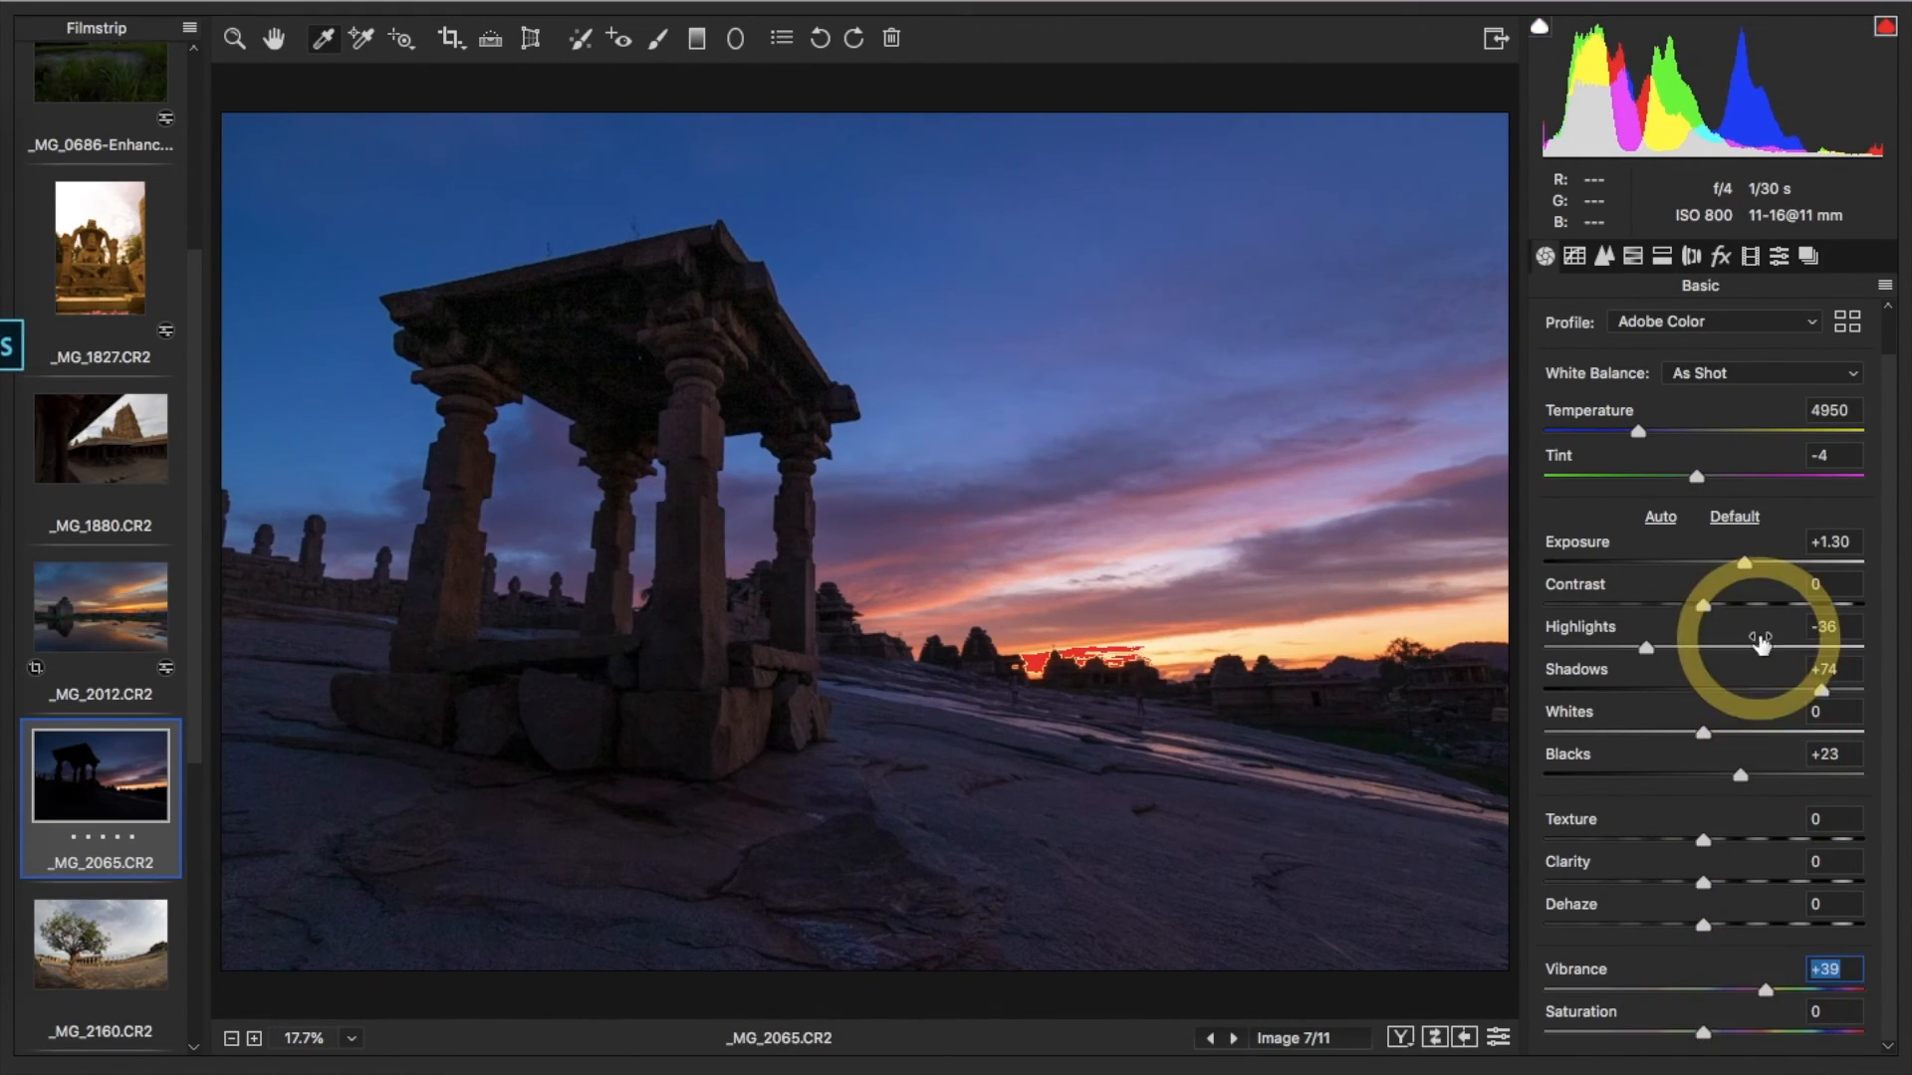
pyautogui.moveTo(1744, 563); pyautogui.dragTo(1742, 564)
pyautogui.moveTo(1702, 733); pyautogui.dragTo(1644, 734)
# Raise the HSL saturation of the temple photo to oranges +38 and yellows +14
pyautogui.click(1633, 259)
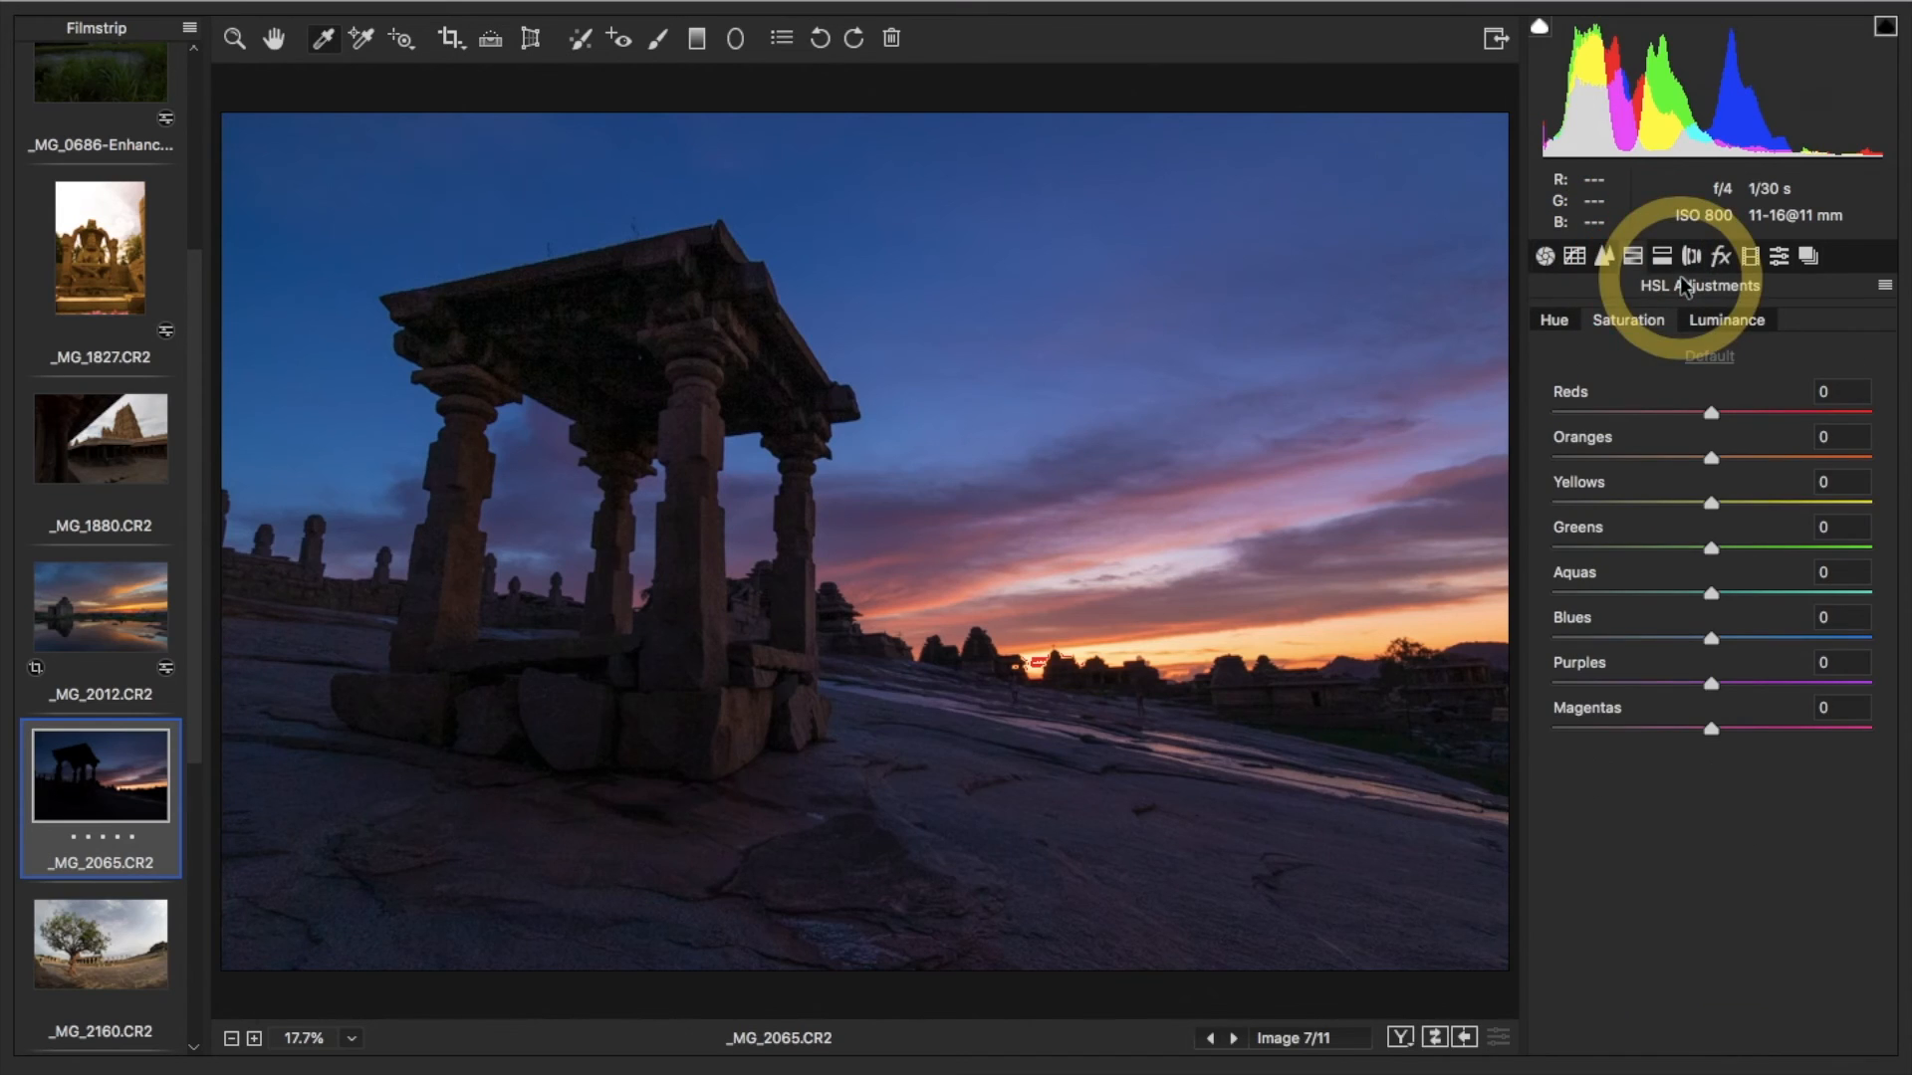
pyautogui.moveTo(1711, 457); pyautogui.dragTo(1776, 451)
pyautogui.moveTo(1715, 505); pyautogui.dragTo(1742, 513)
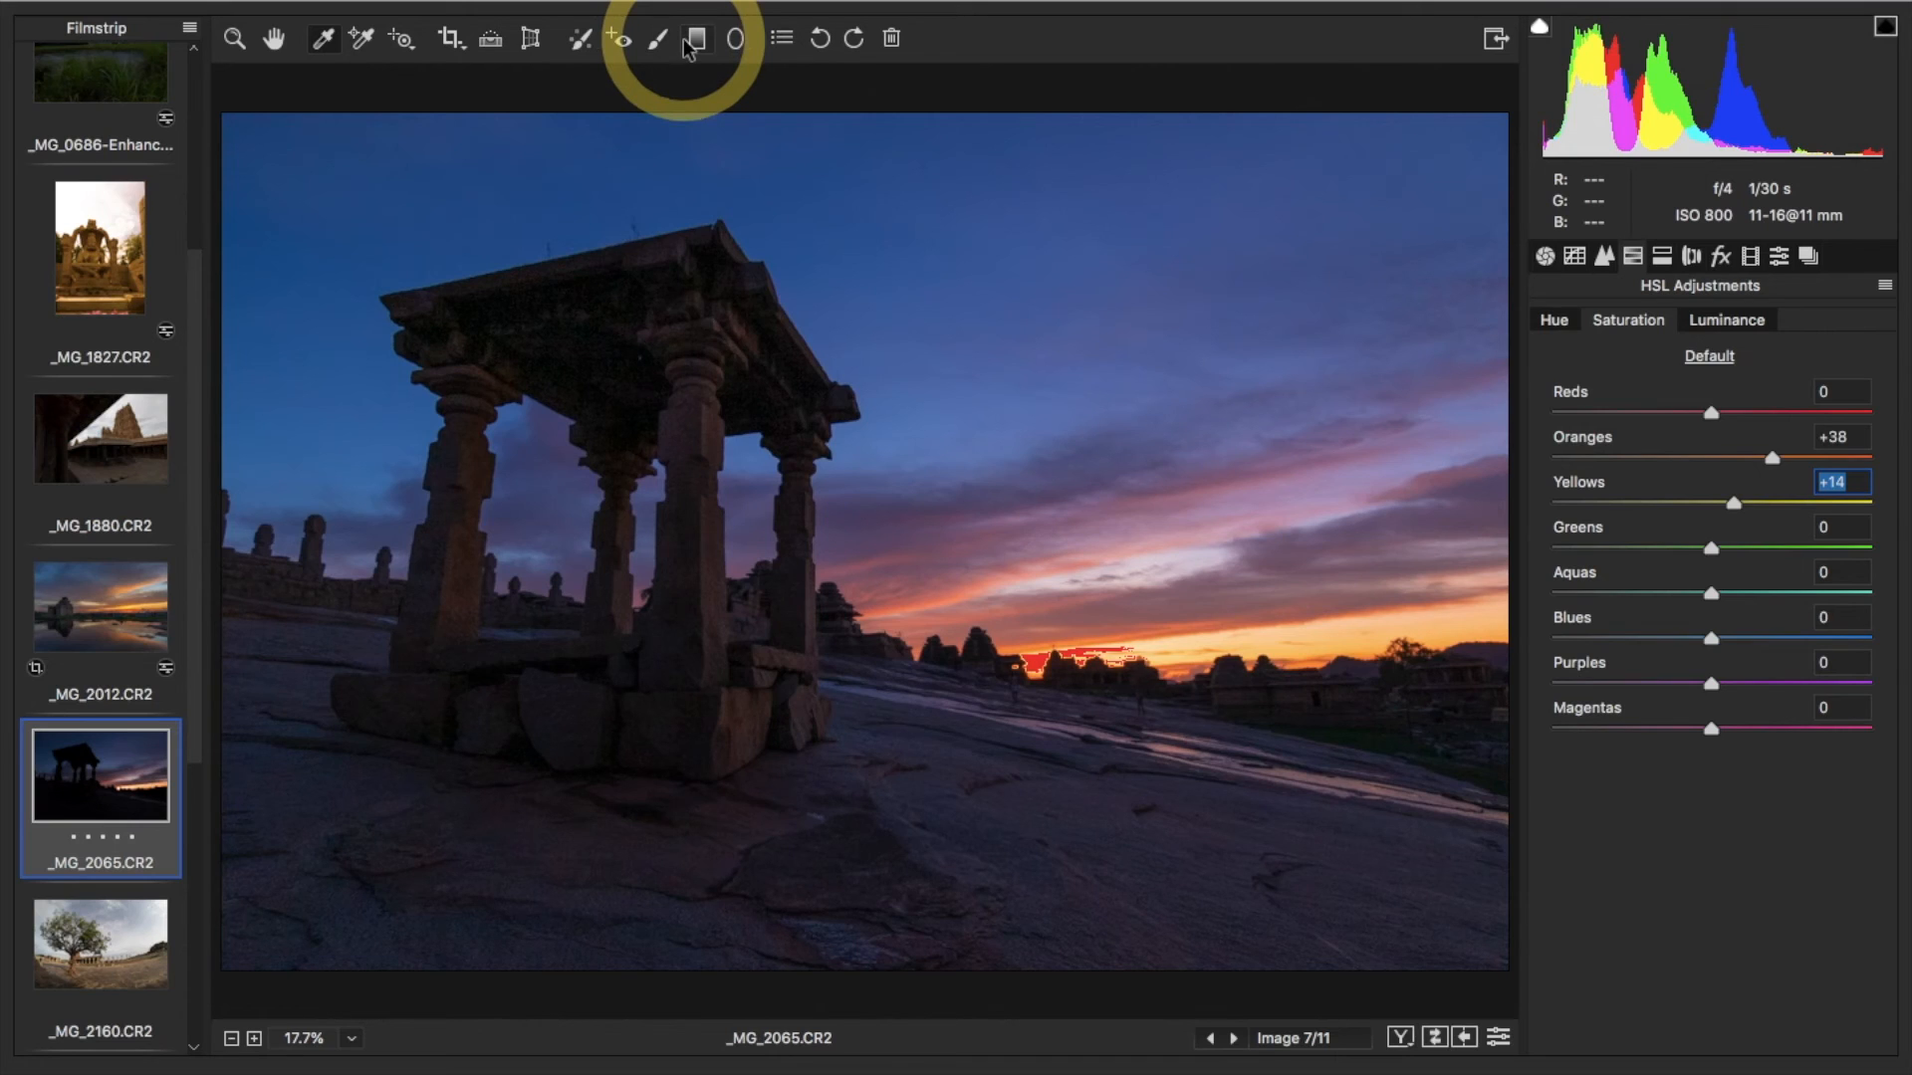
# Add a large elliptical Radial Filter over the foreground rocks with local settings reset and shadows +60, and show before and after side by side
pyautogui.click(733, 42)
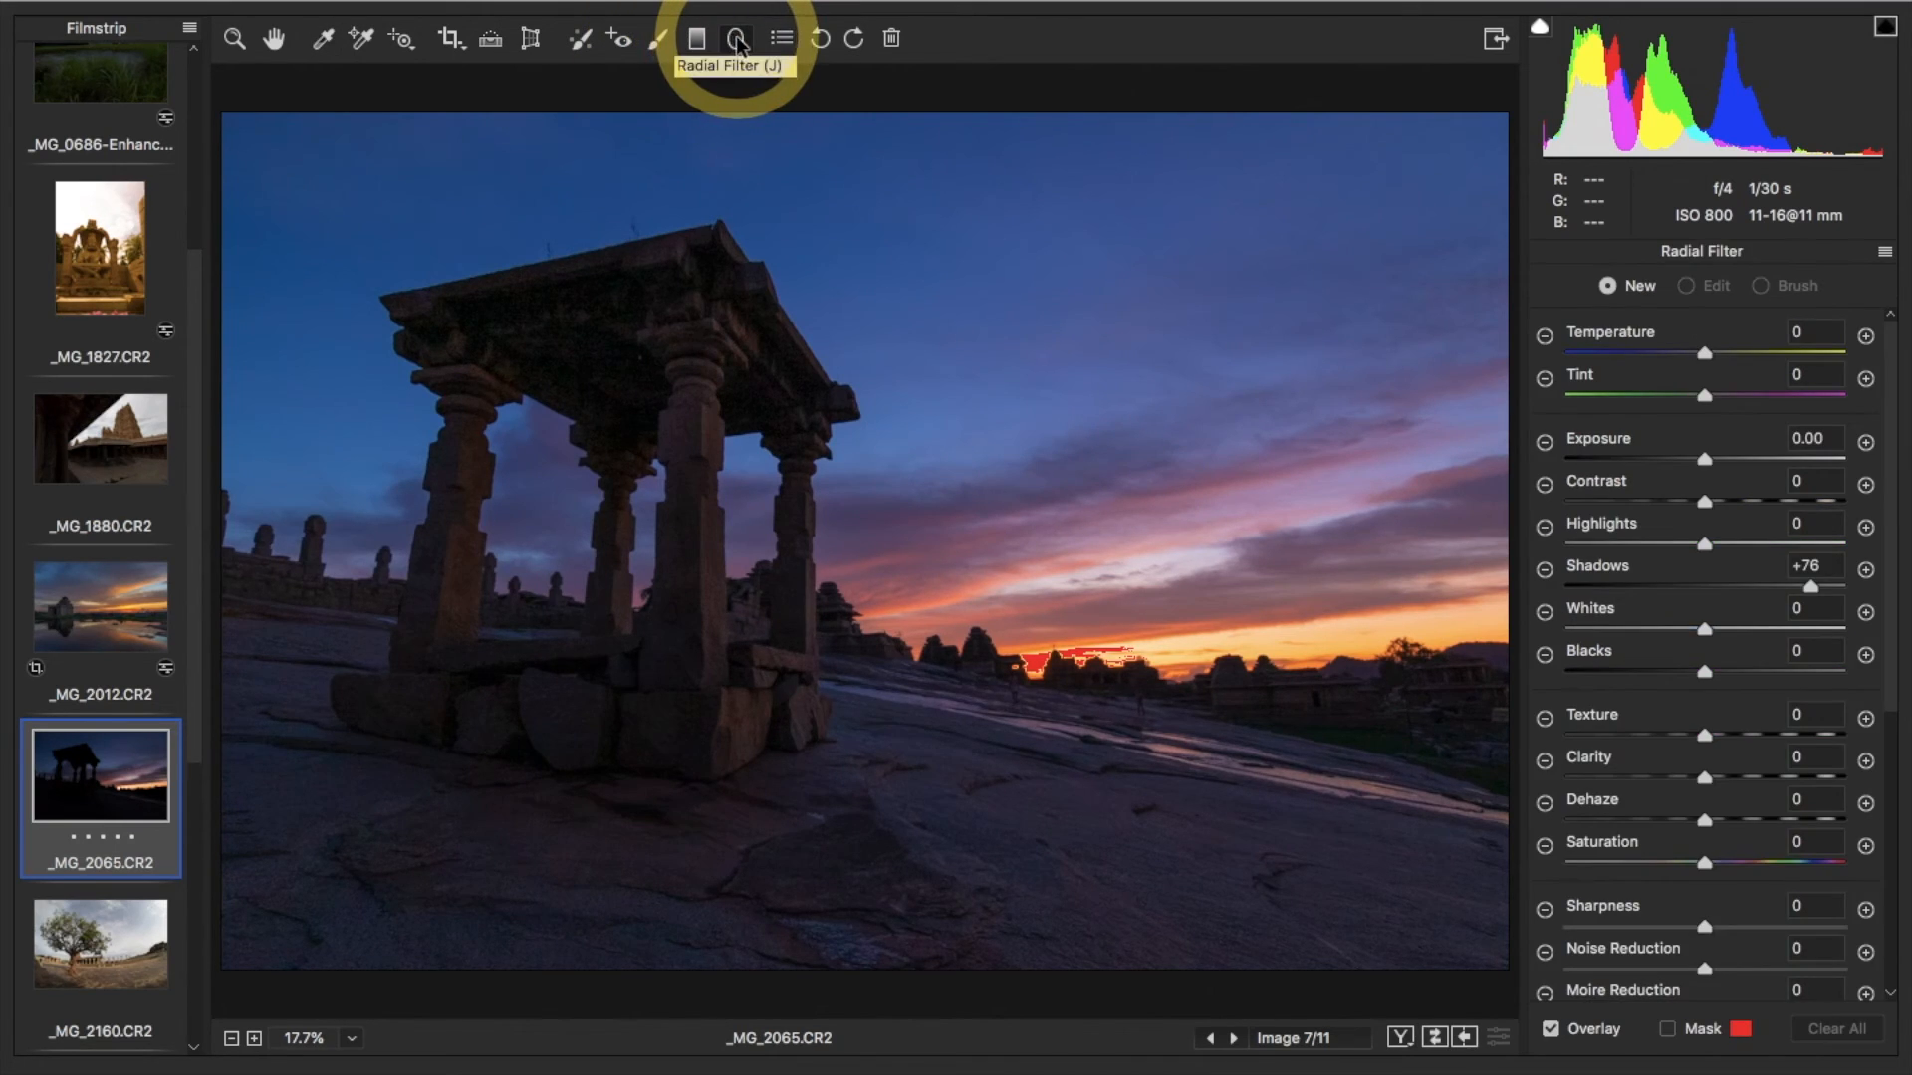
pyautogui.click(1883, 251)
pyautogui.click(1807, 317)
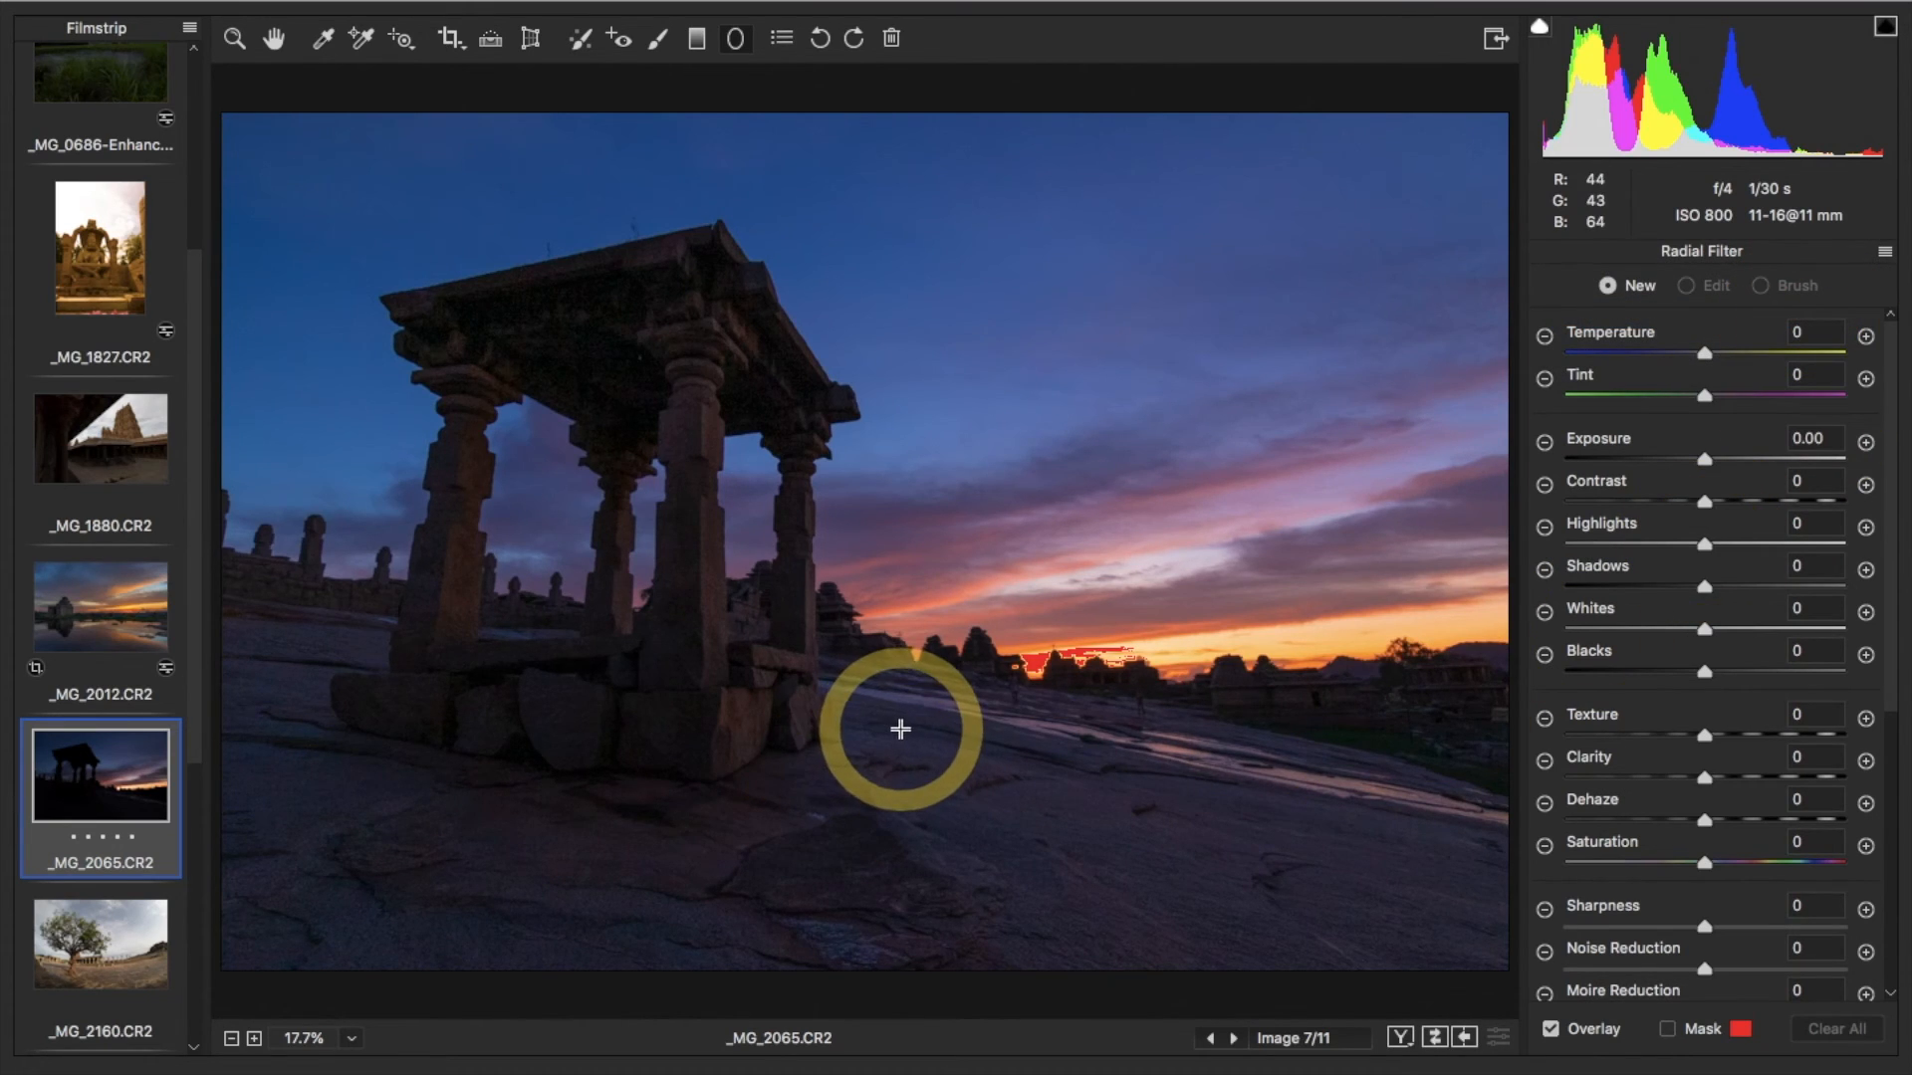
pyautogui.click(737, 40)
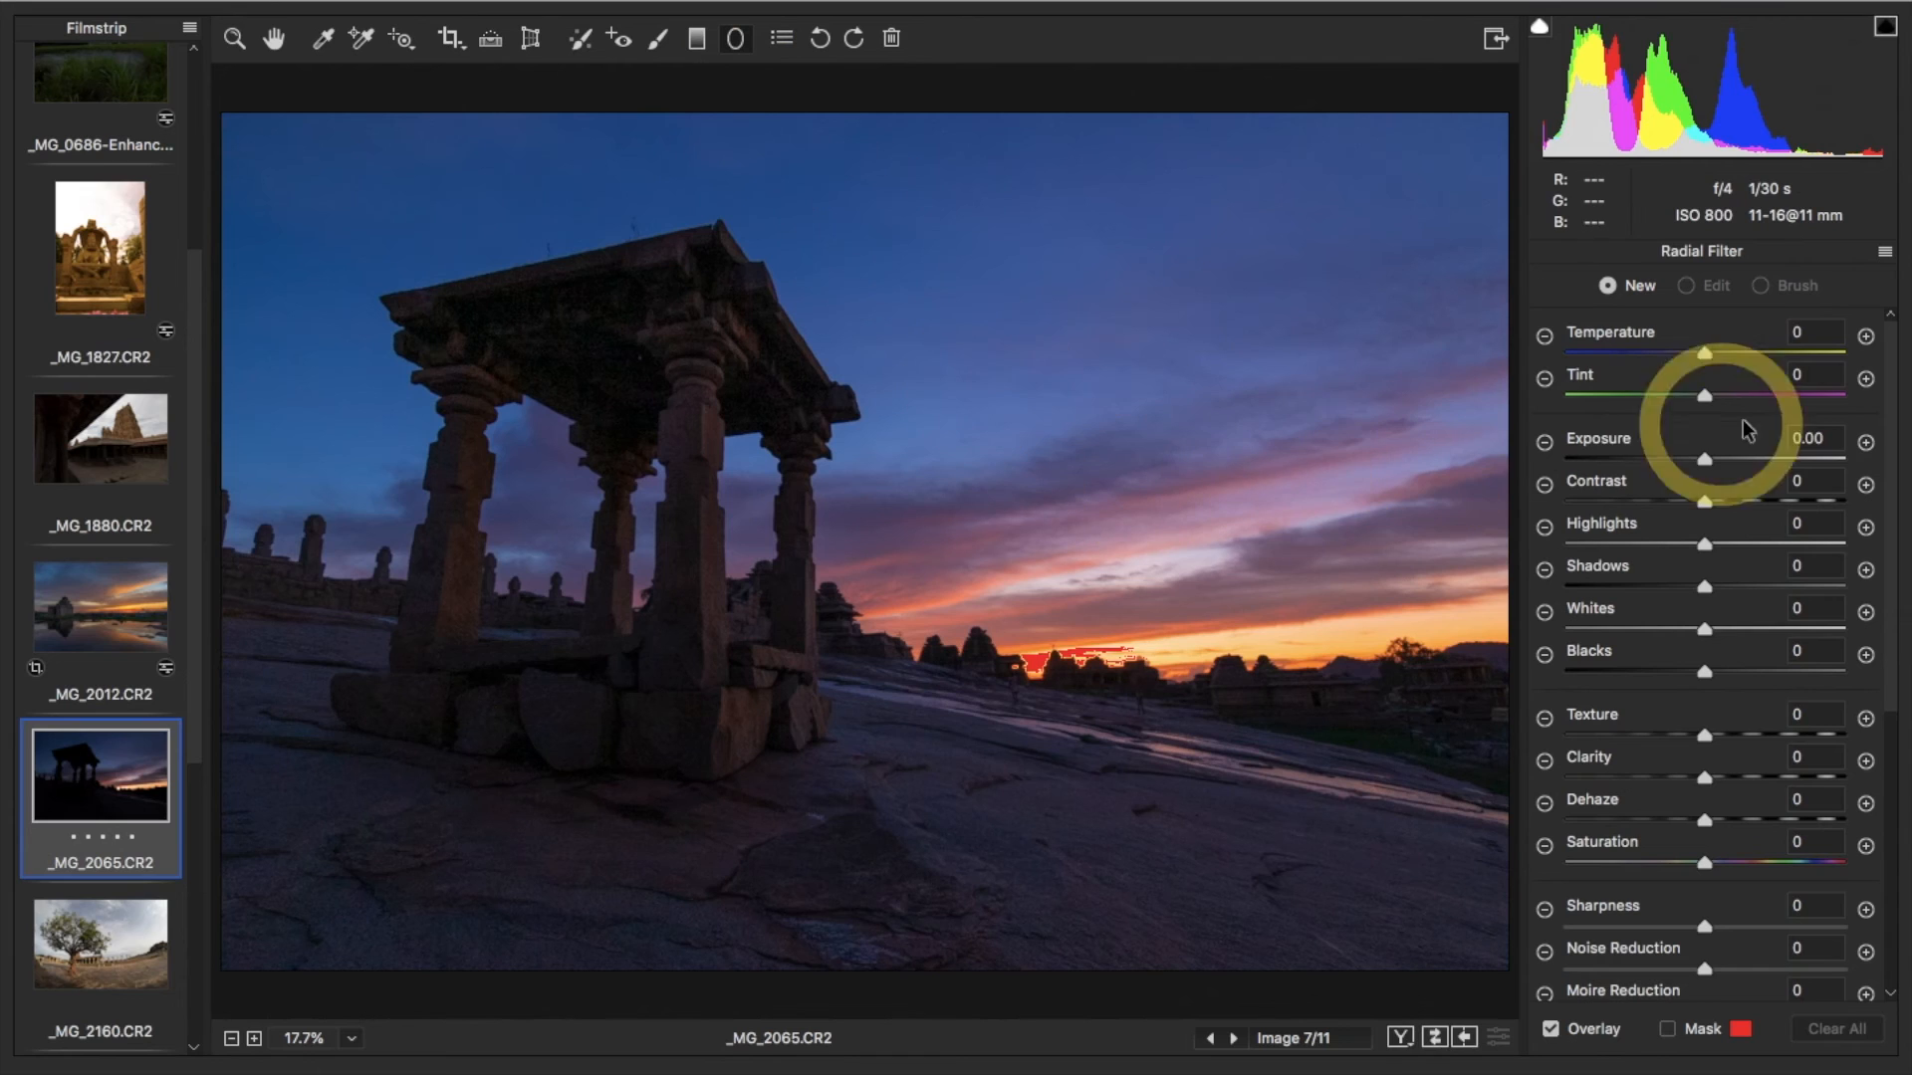
pyautogui.moveTo(1699, 591); pyautogui.dragTo(1788, 586)
pyautogui.moveTo(288, 689); pyautogui.dragTo(781, 870)
pyautogui.moveTo(497, 727); pyautogui.dragTo(936, 838)
pyautogui.moveTo(1446, 807); pyautogui.dragTo(1446, 940)
pyautogui.moveTo(882, 810); pyautogui.dragTo(930, 811)
pyautogui.click(1401, 1034)
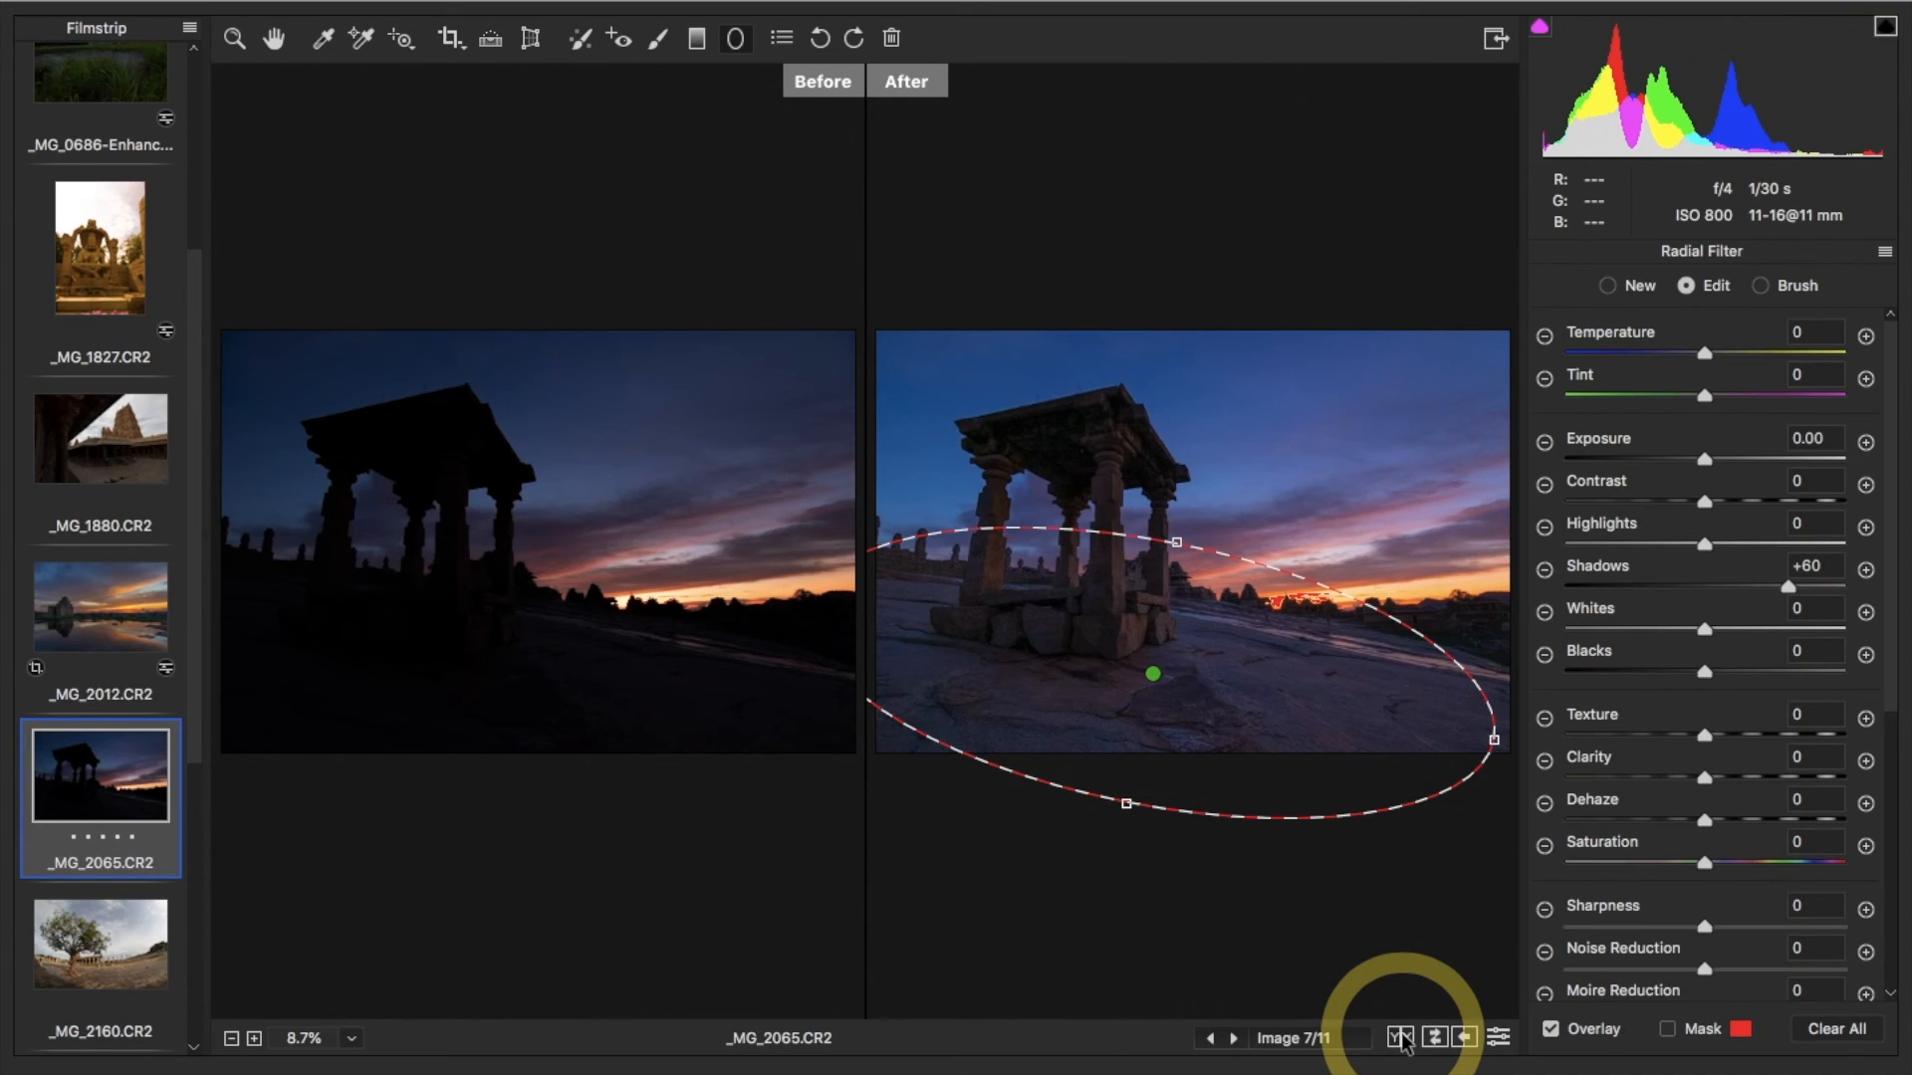
# Open the photo _MG_2454.CR2 in the single view and enable chromatic aberration removal and lens profile corrections
pyautogui.click(128, 984)
pyautogui.scroll(-5, 100, 955)
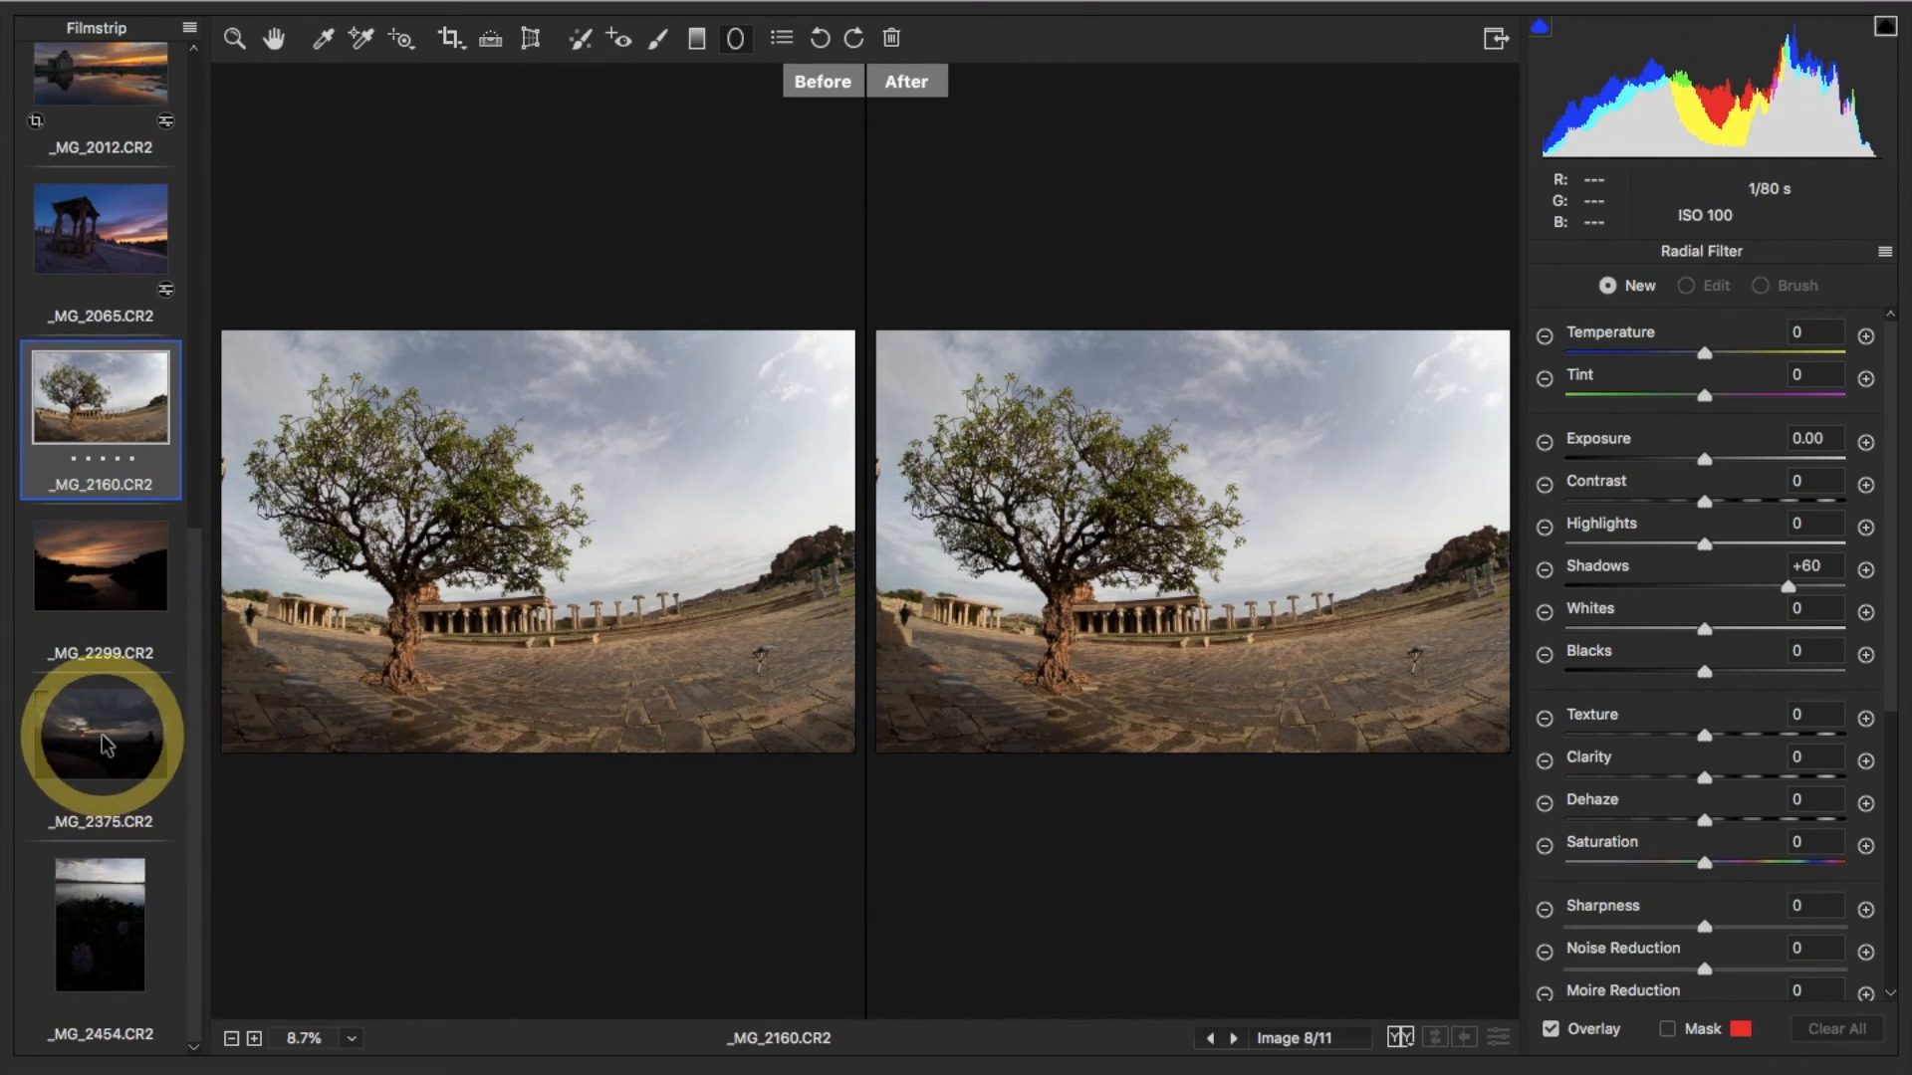
pyautogui.click(103, 906)
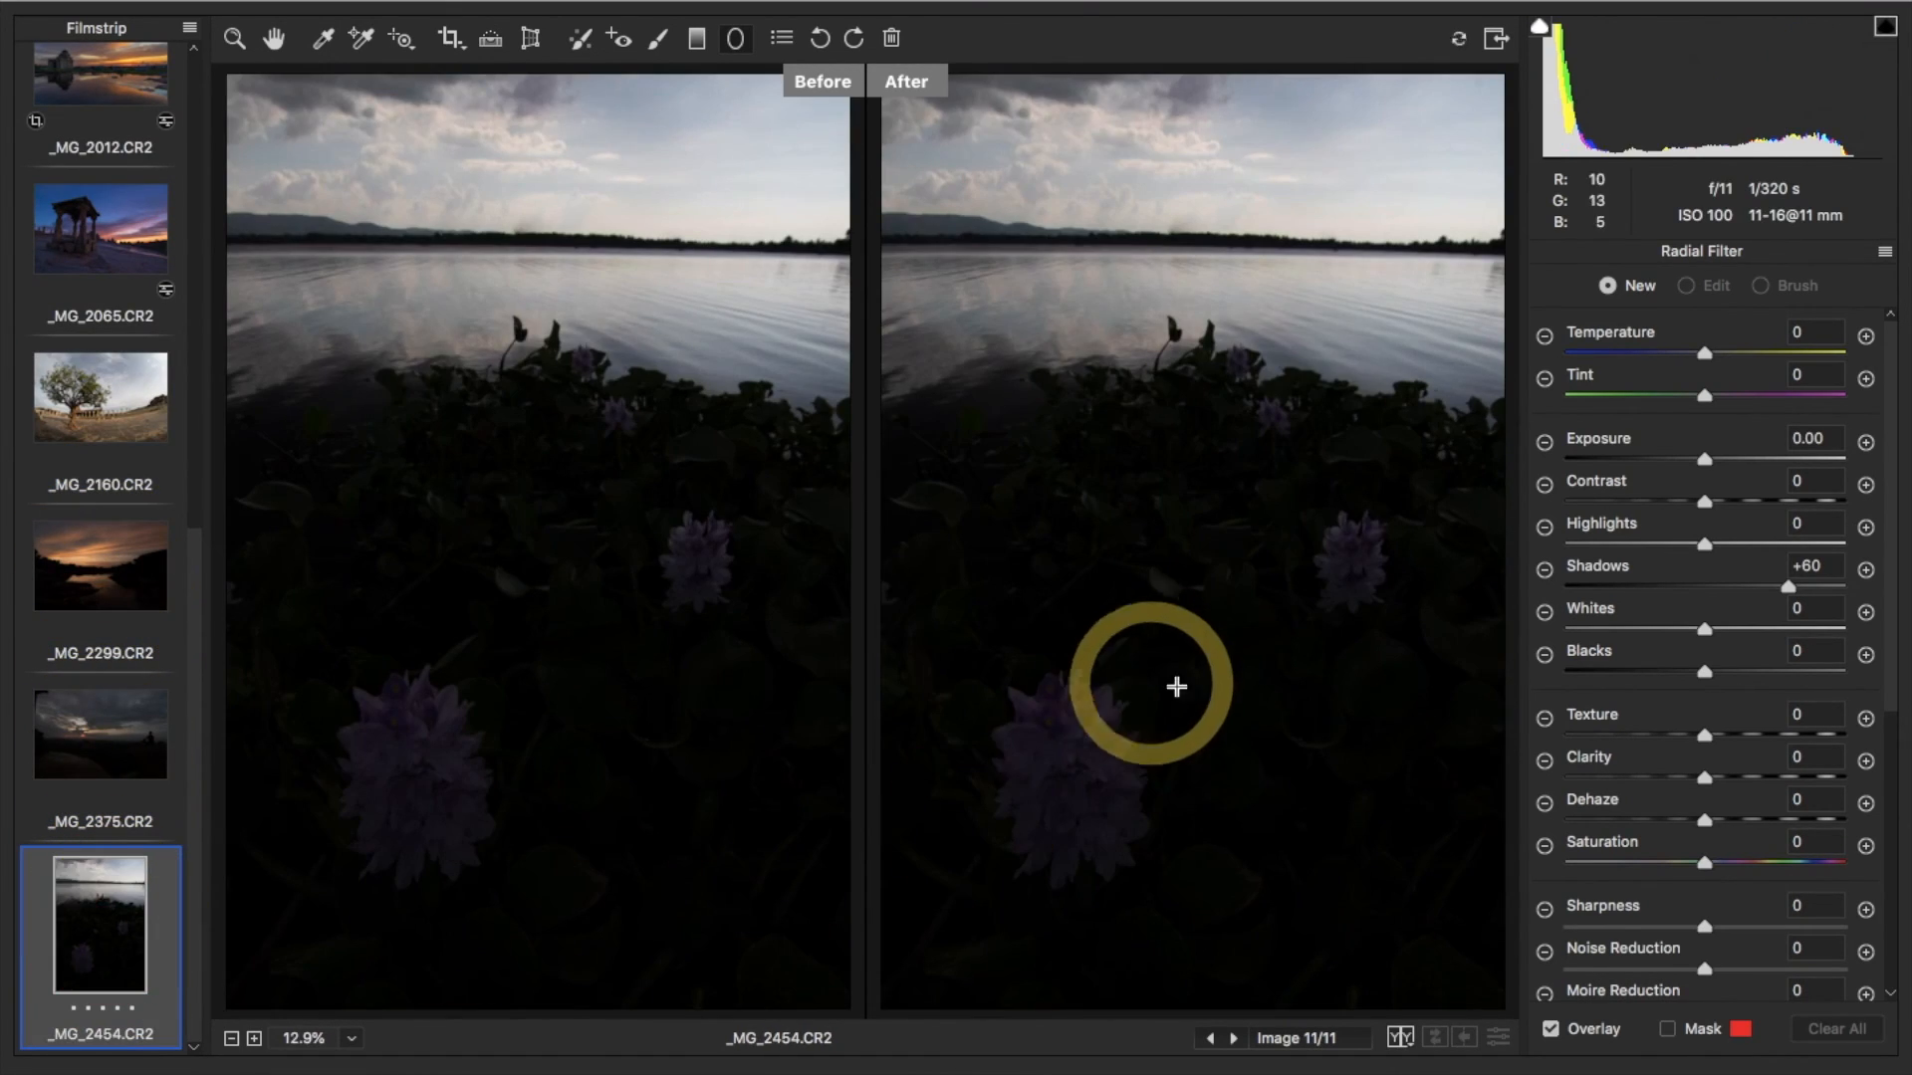
pyautogui.click(1402, 1037)
pyautogui.click(1402, 1037)
pyautogui.click(274, 38)
pyautogui.click(1690, 256)
pyautogui.click(1602, 390)
# Raise the lake photo's overall exposure and shadows, and lower the highlights to the minimum
pyautogui.click(322, 38)
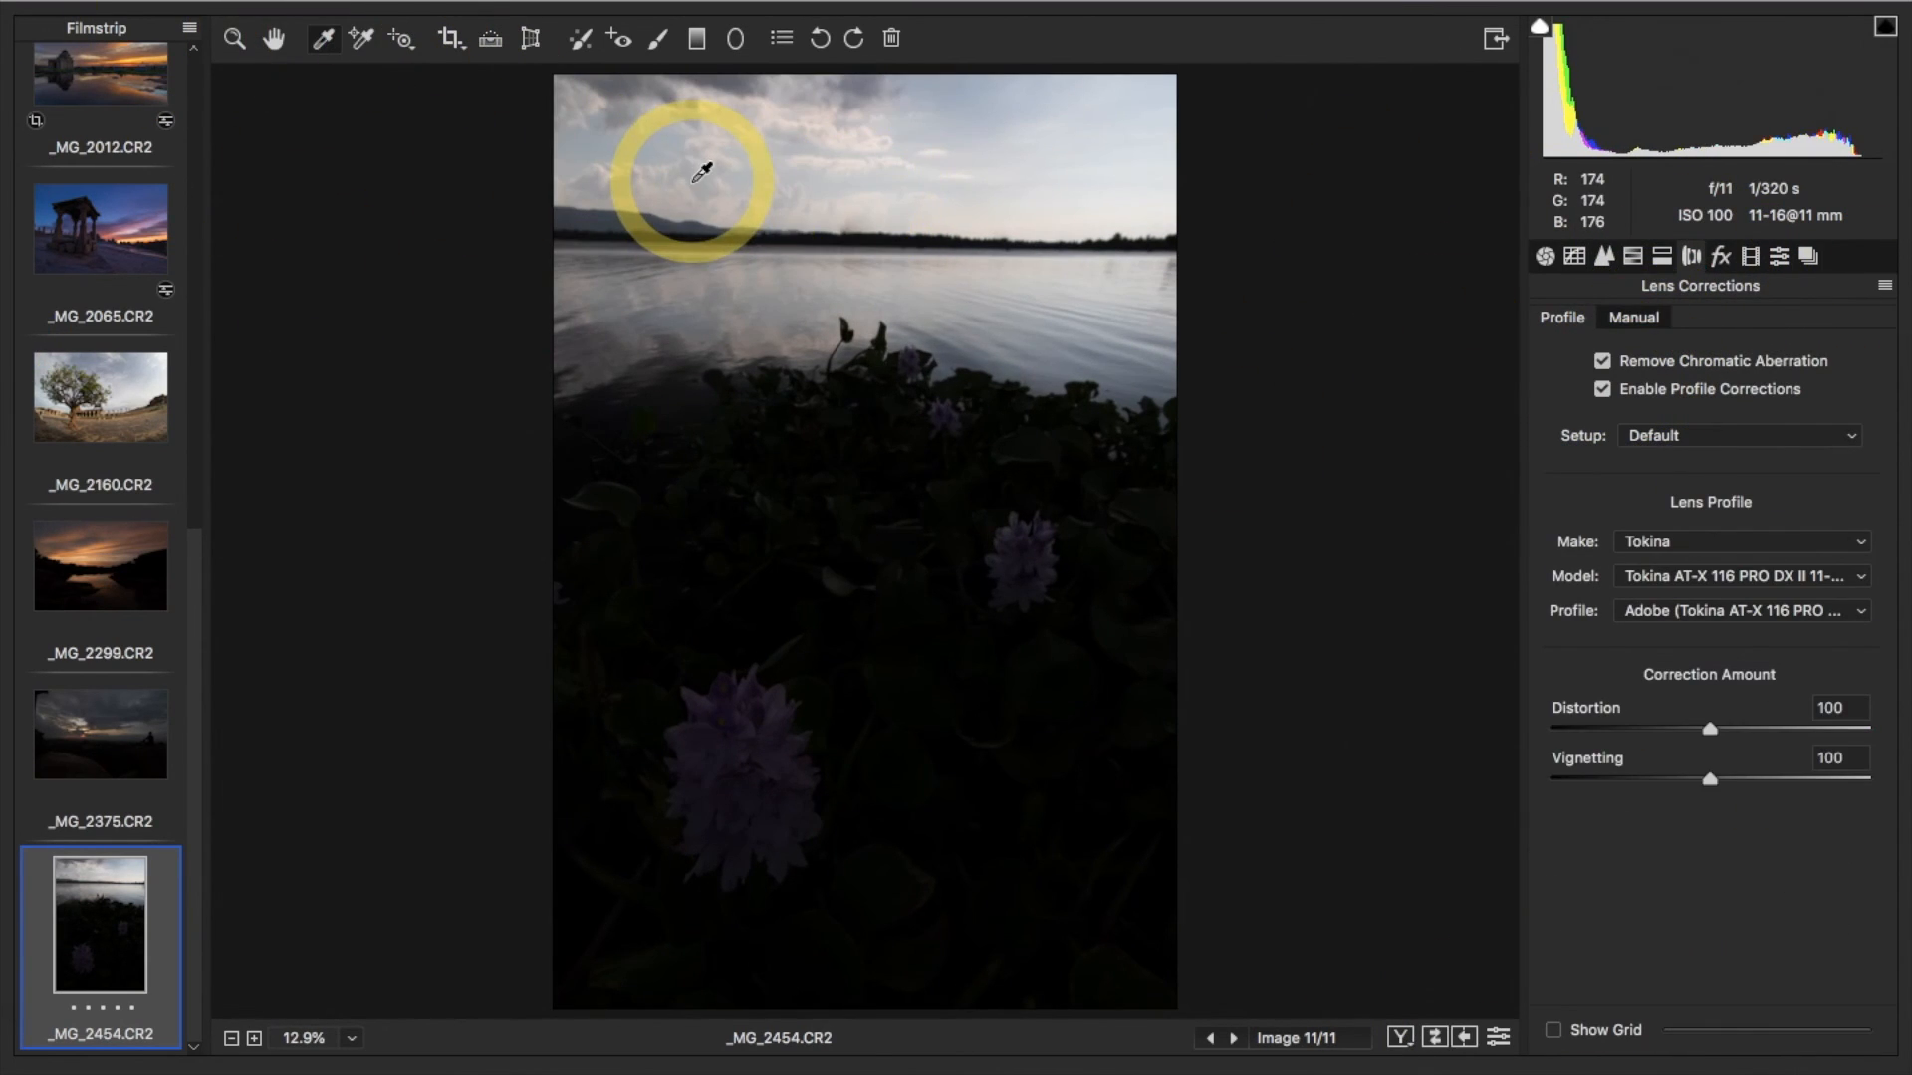
pyautogui.click(1544, 256)
pyautogui.moveTo(1708, 563); pyautogui.dragTo(1788, 563)
pyautogui.moveTo(1702, 648); pyautogui.dragTo(1543, 650)
pyautogui.moveTo(1702, 694); pyautogui.dragTo(1792, 689)
# Add a Graduated Filter down over the sky with reduced exposure and strongly reduced highlights
pyautogui.click(696, 37)
pyautogui.moveTo(777, 103); pyautogui.dragTo(773, 289)
pyautogui.moveTo(1705, 459); pyautogui.dragTo(1657, 463)
pyautogui.moveTo(1704, 543); pyautogui.dragTo(1565, 545)
pyautogui.click(696, 38)
# Add a Radial Filter over the foreground flowers and leaves with local settings reset and the exposure raised
pyautogui.click(734, 38)
pyautogui.click(1887, 253)
pyautogui.click(1792, 315)
pyautogui.moveTo(881, 655); pyautogui.dragTo(1078, 884)
pyautogui.moveTo(962, 740)
pyautogui.mouseDown()
pyautogui.moveTo(820, 520)
pyautogui.moveTo(952, 786)
pyautogui.mouseUp()
pyautogui.click(1736, 460)
pyautogui.moveTo(1683, 585)
pyautogui.mouseDown()
pyautogui.moveTo(1741, 588)
pyautogui.moveTo(1705, 587)
pyautogui.mouseUp()
pyautogui.click(273, 37)
# Raise the HSL saturation of the flower photo to yellows +40, greens +58 and blues +65
pyautogui.moveTo(1711, 503); pyautogui.dragTo(1804, 548)
pyautogui.click(1727, 320)
pyautogui.click(1628, 320)
pyautogui.moveTo(1712, 638); pyautogui.dragTo(1814, 638)
# Compare the flower photo's original and edited versions in the different before/after views, ending in the single view
pyautogui.click(1400, 1038)
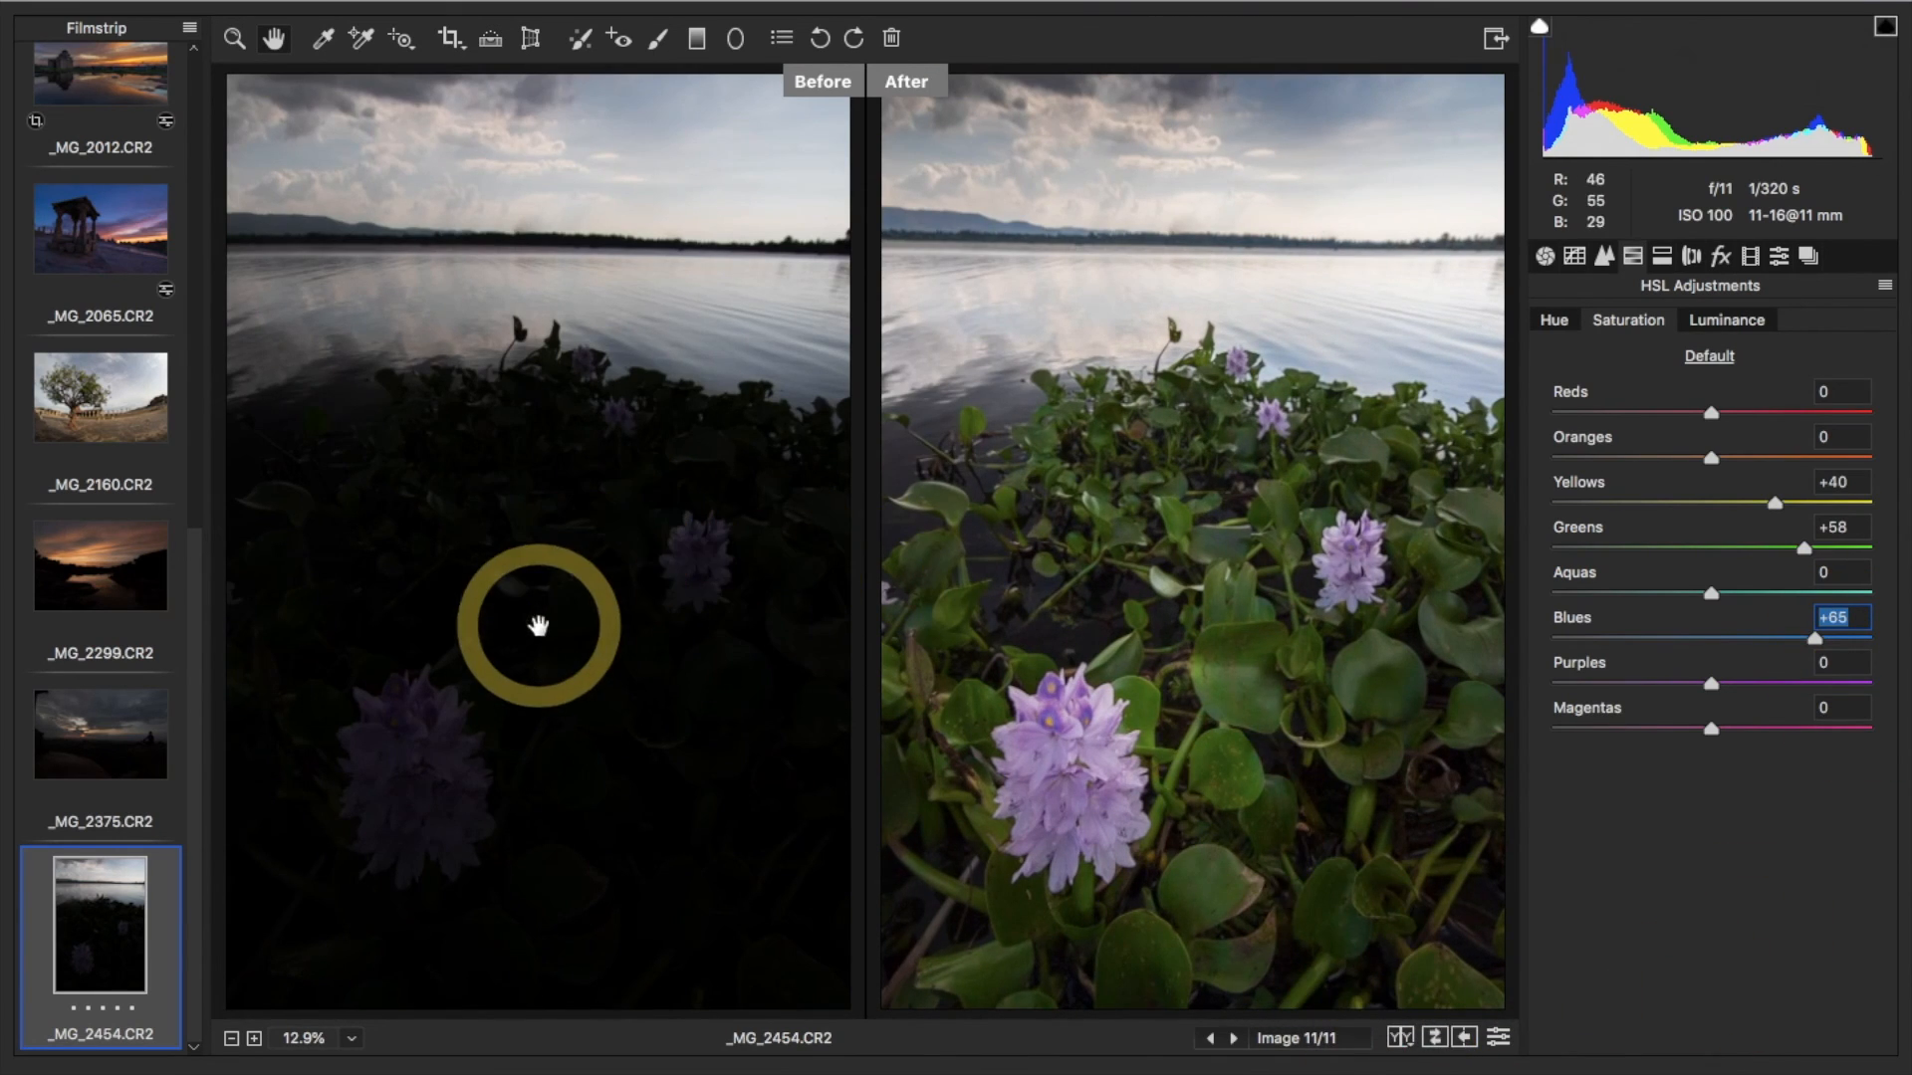
pyautogui.click(1400, 1037)
pyautogui.click(1400, 1038)
pyautogui.click(1400, 1037)
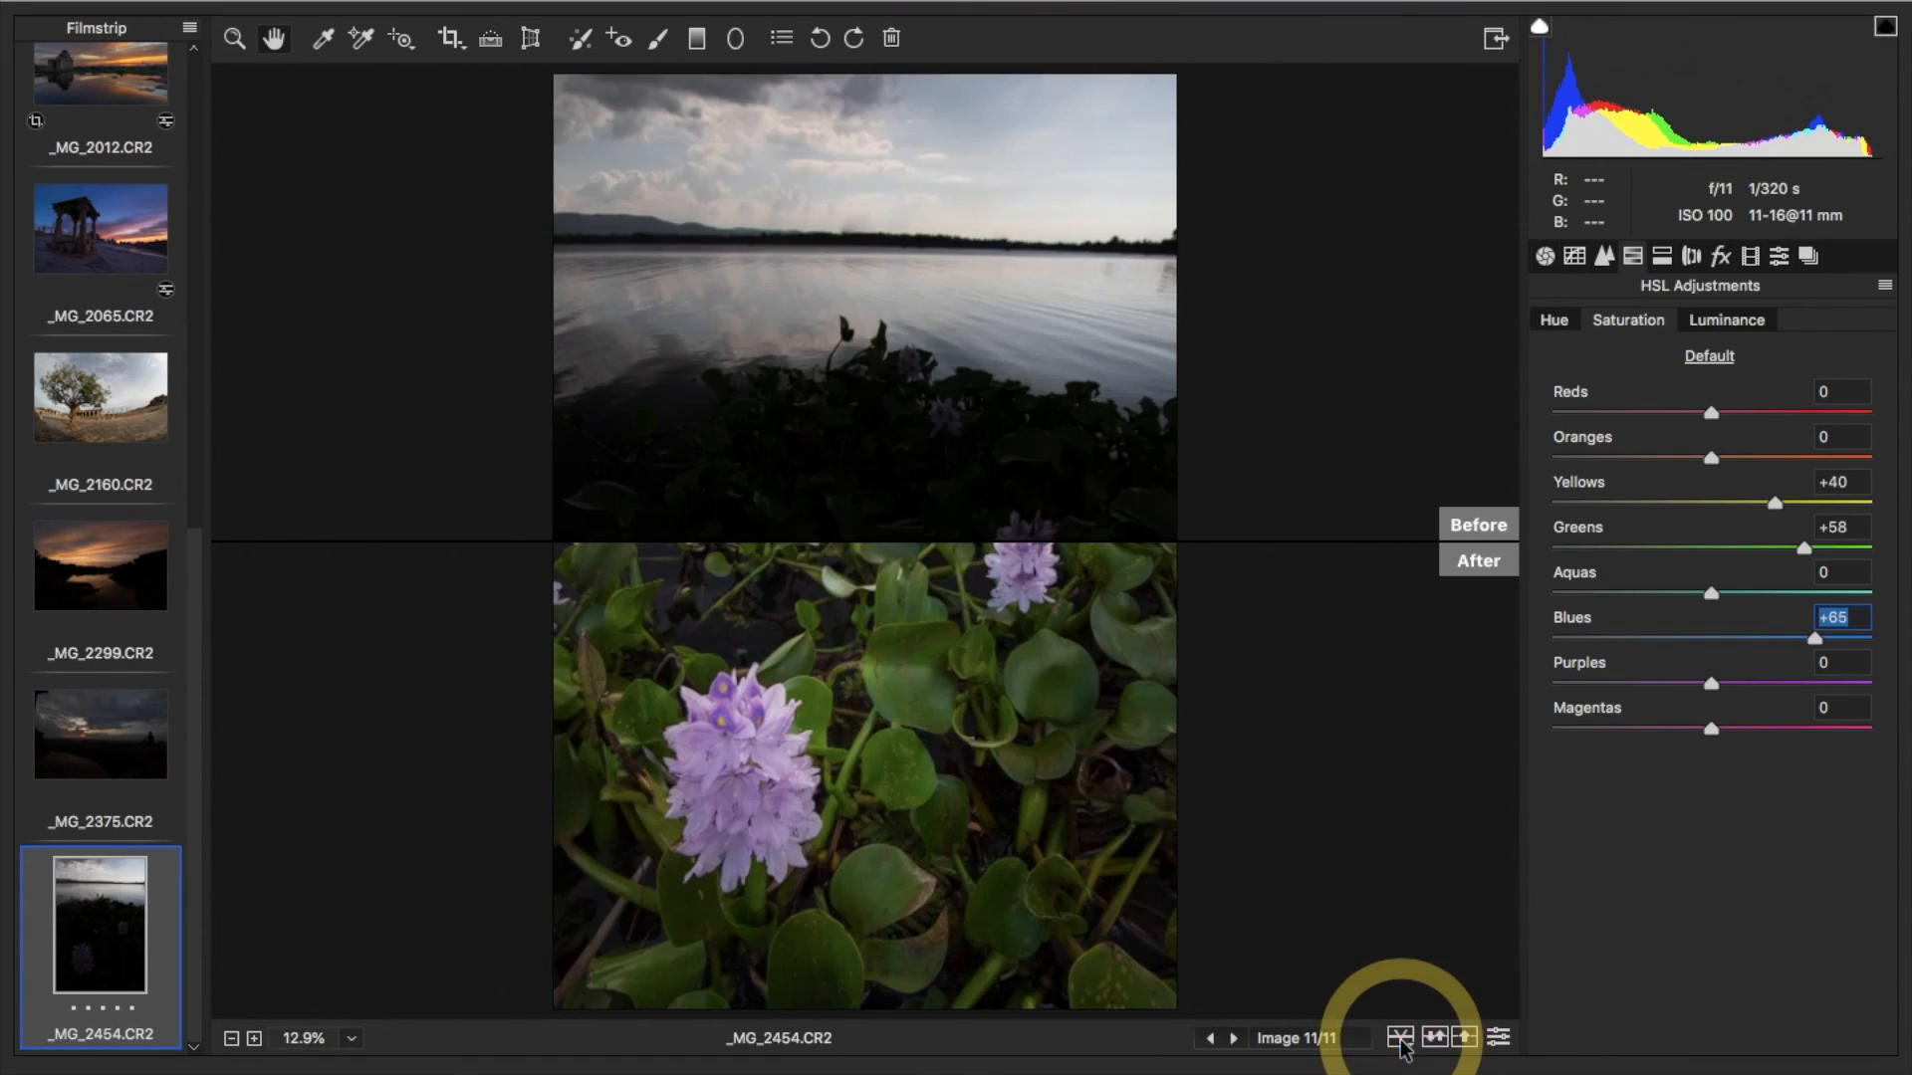
pyautogui.click(1400, 1037)
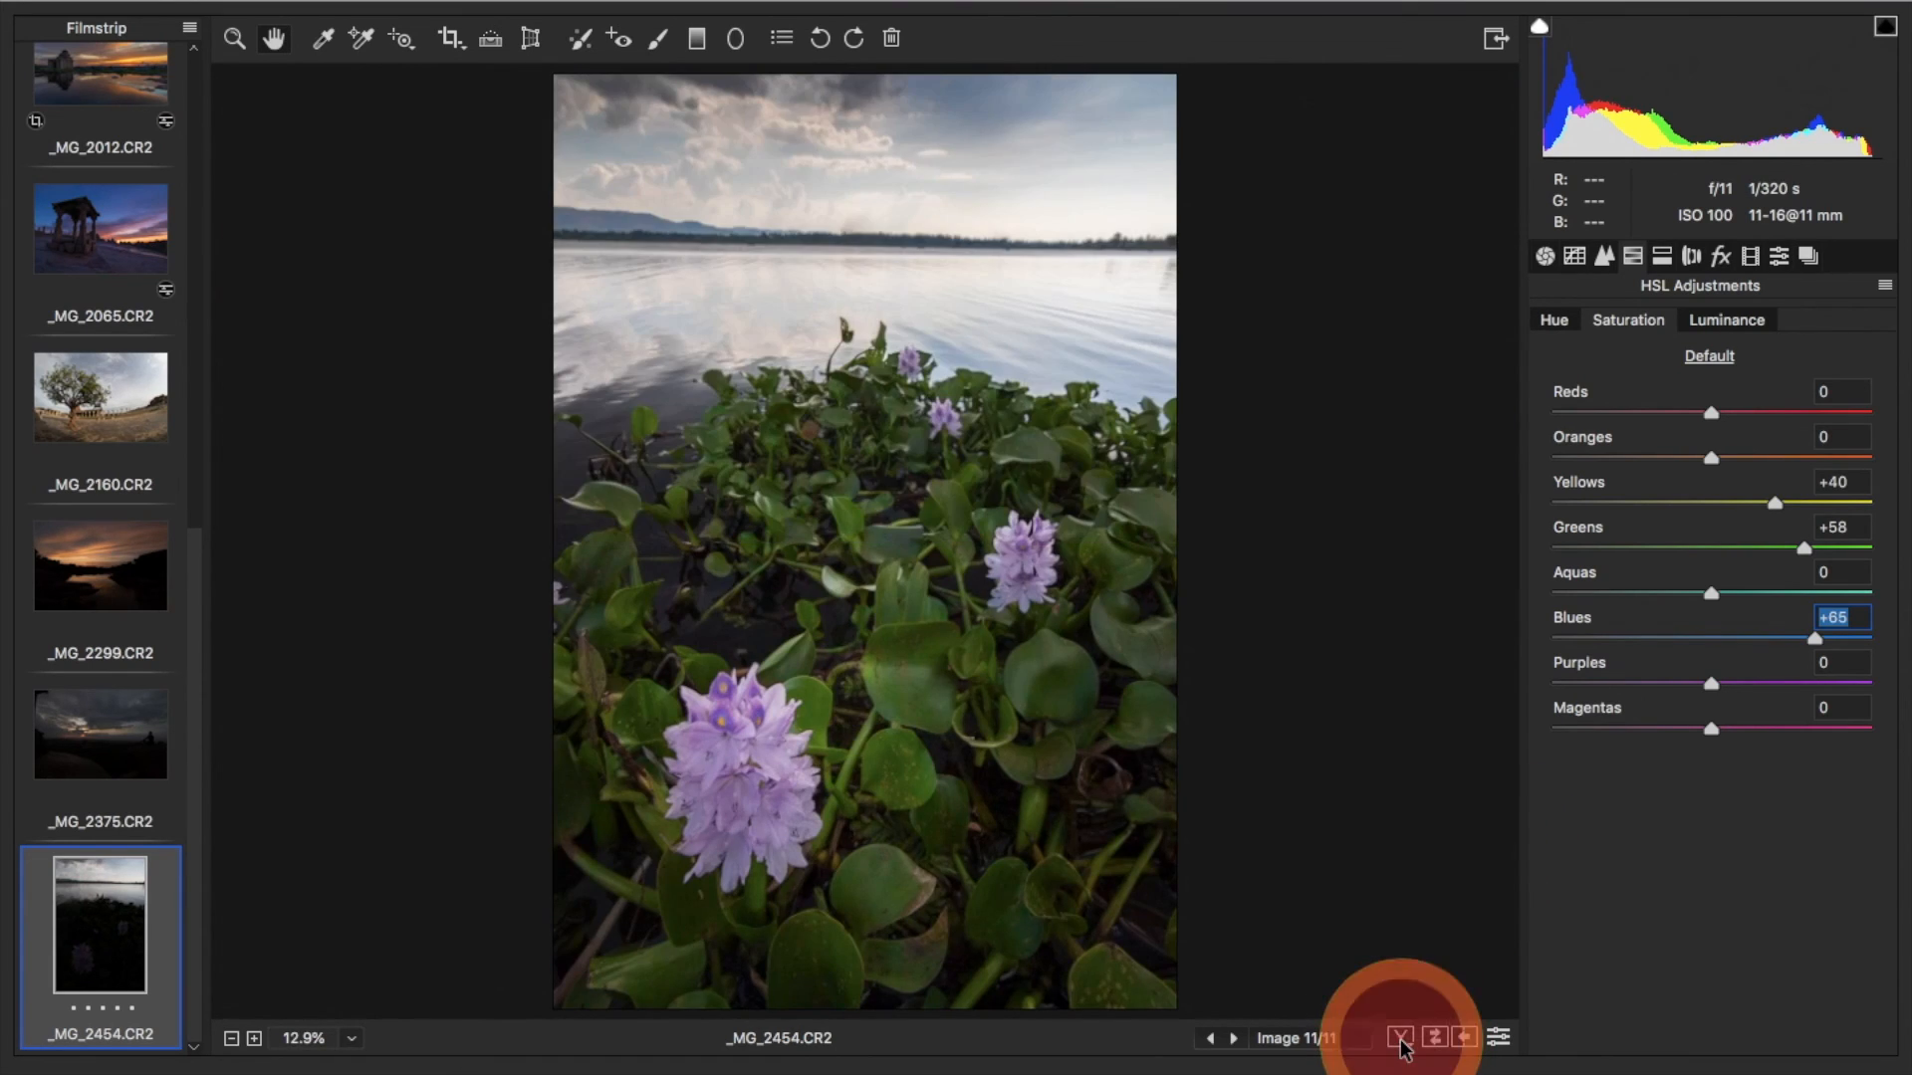
# Open the photo _MG_2299.CR2 and enable chromatic aberration removal and lens profile corrections
pyautogui.click(109, 575)
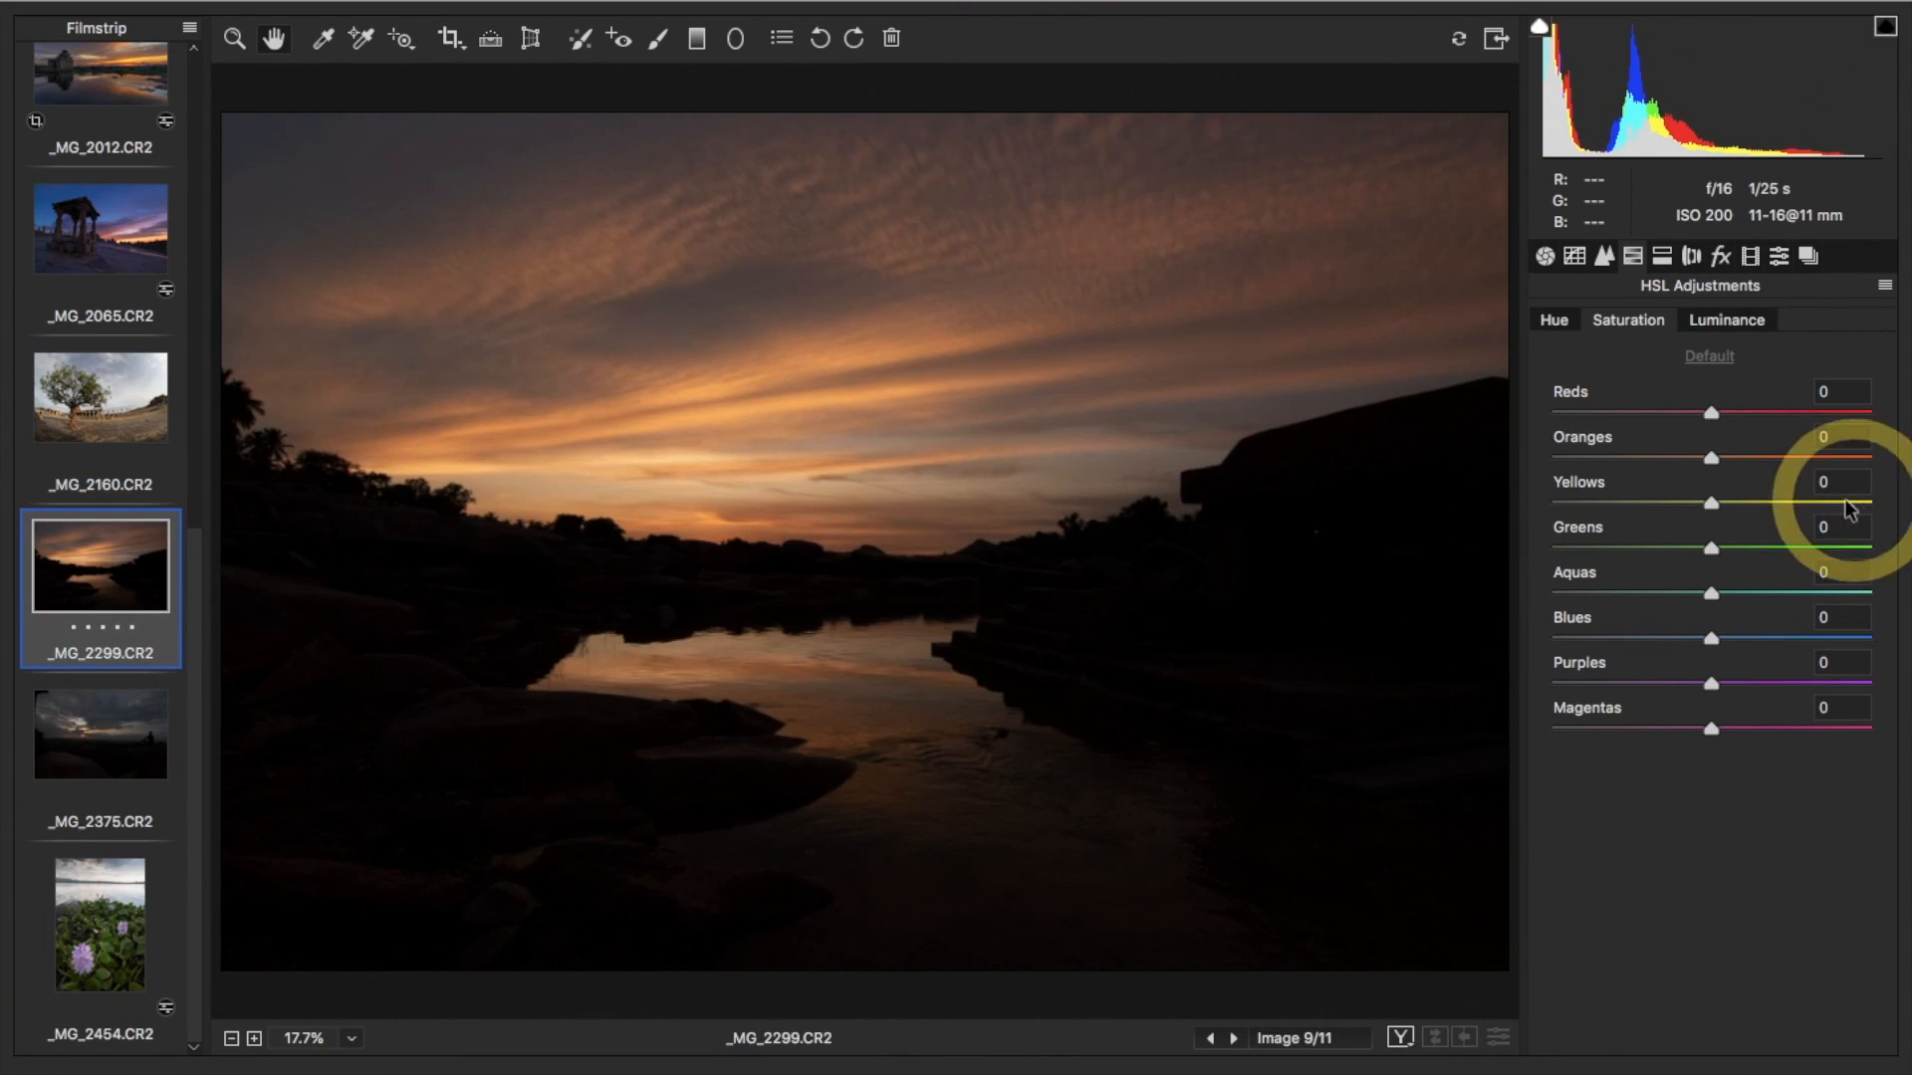
pyautogui.click(1544, 256)
pyautogui.click(1693, 257)
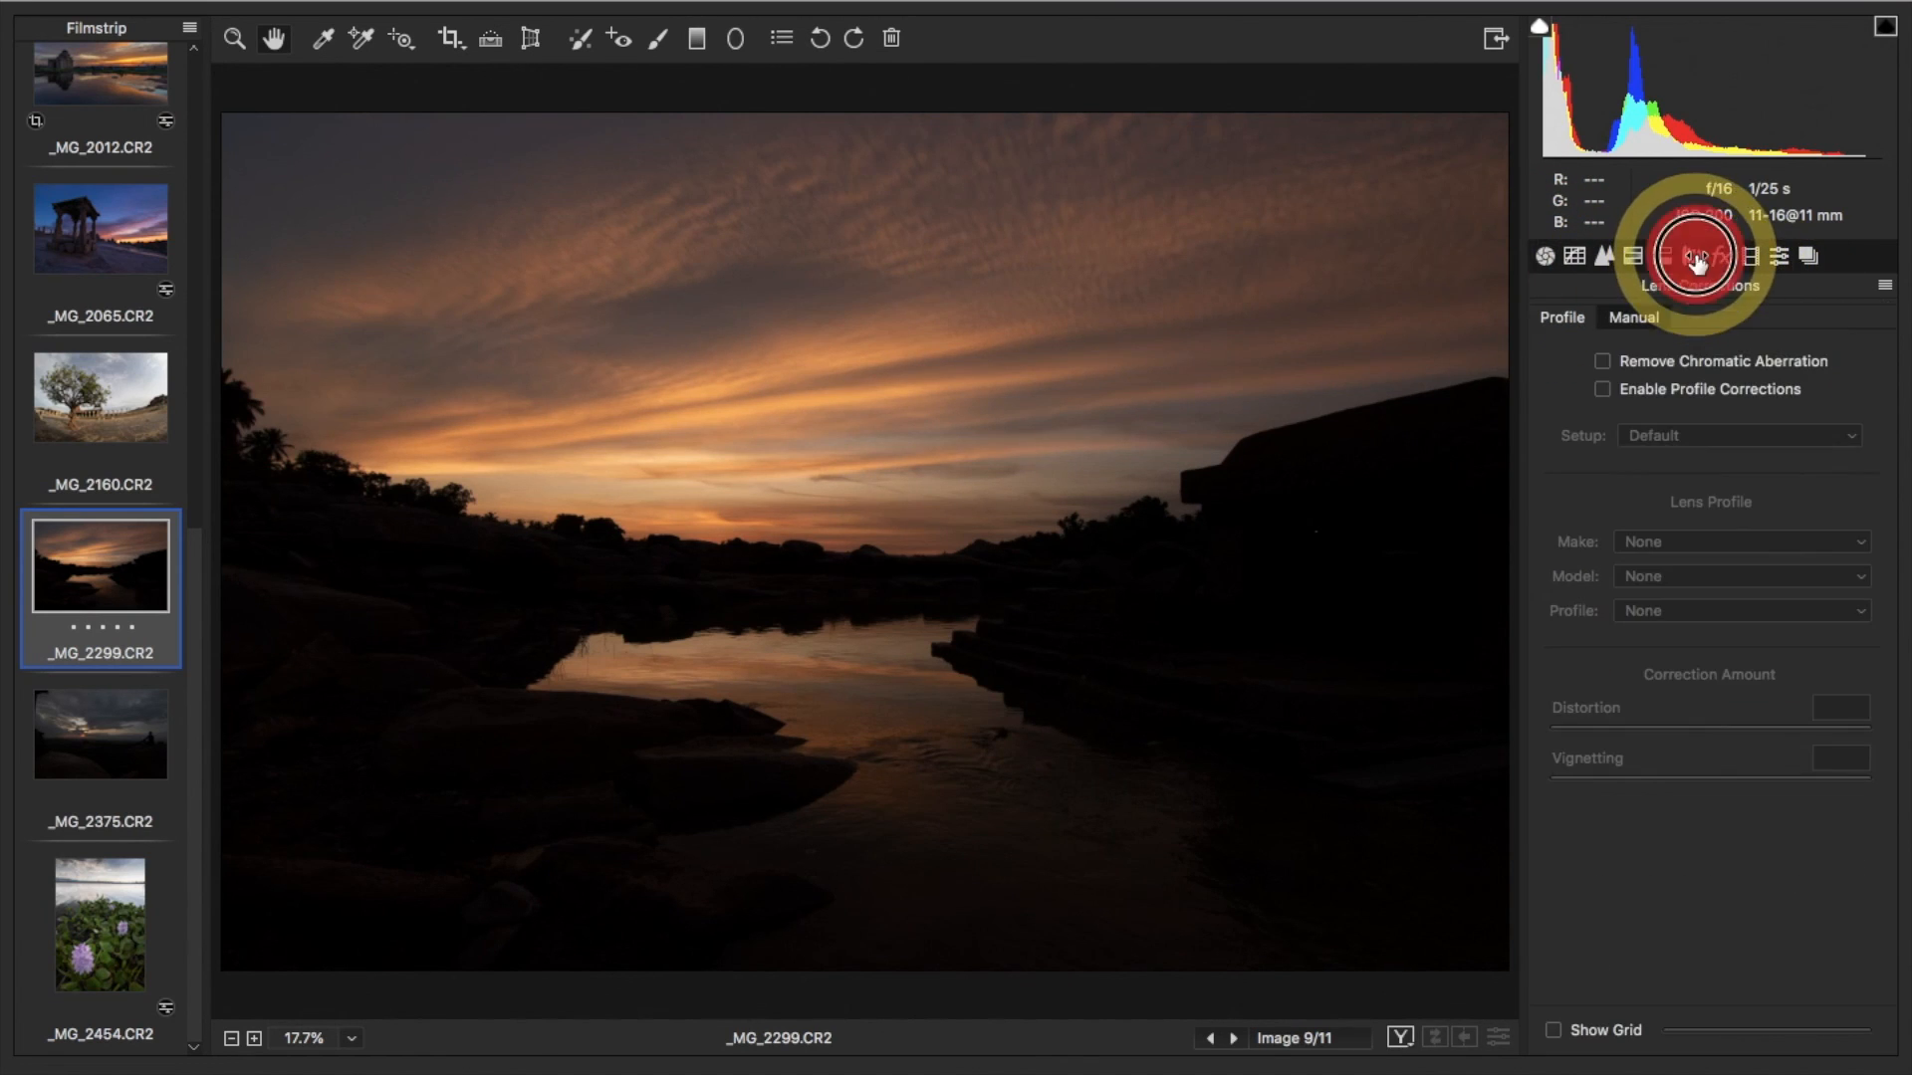
pyautogui.click(1603, 360)
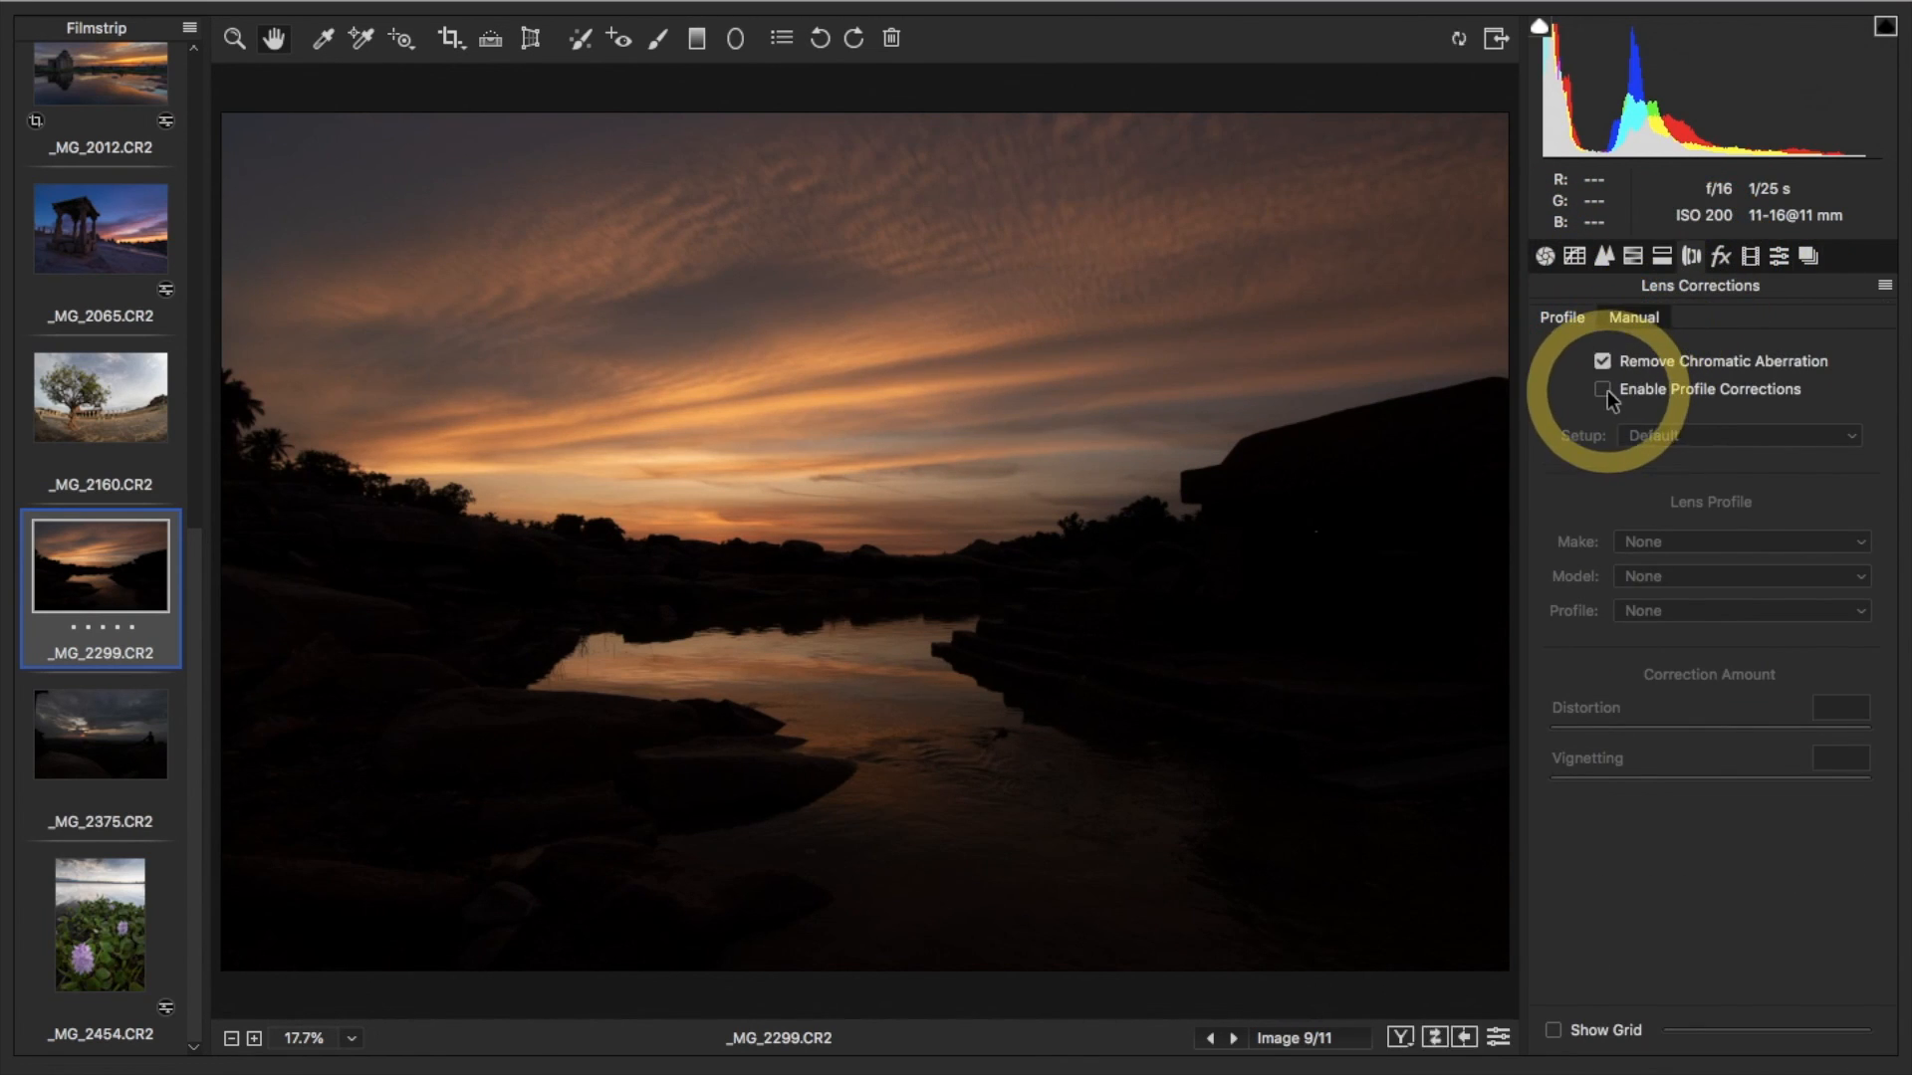
pyautogui.click(1605, 390)
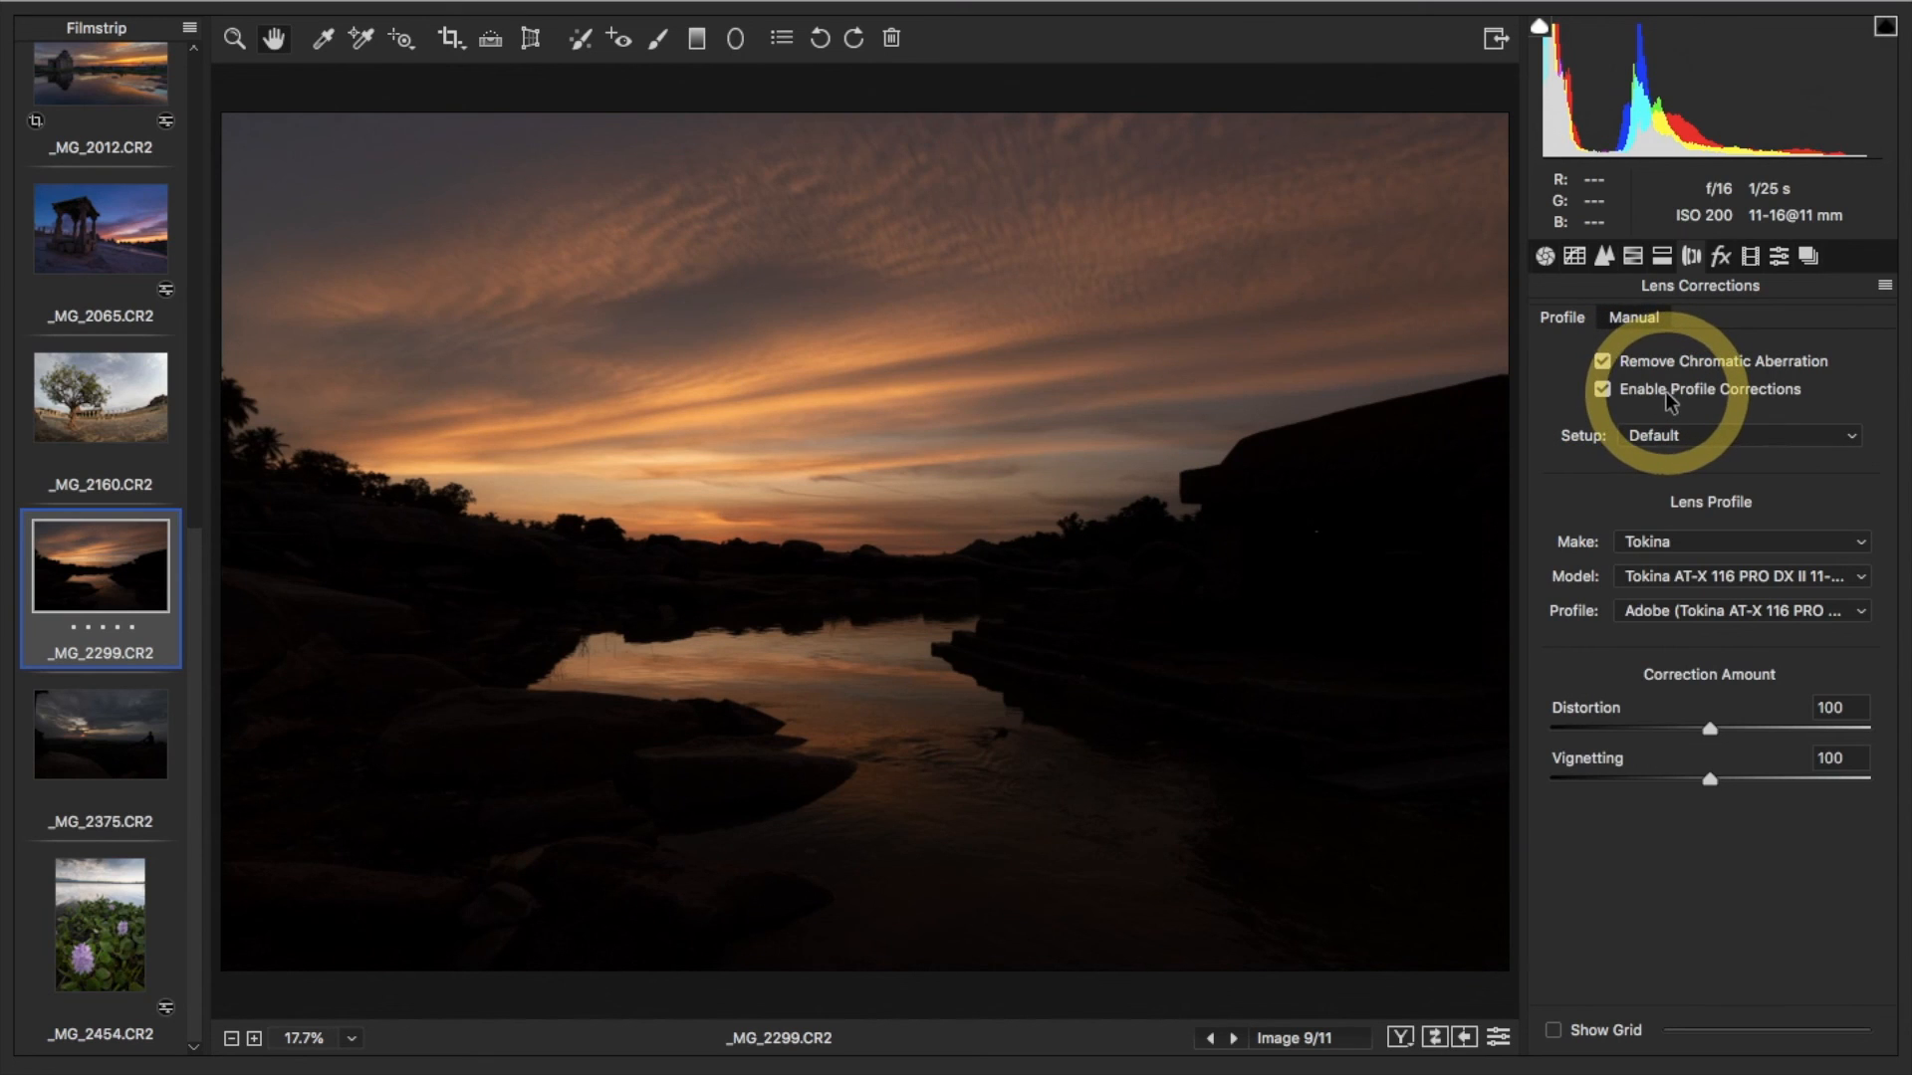
# Try a white balance sampled from the sky near the photo's upper edge, and restore it to As Shot
pyautogui.click(325, 40)
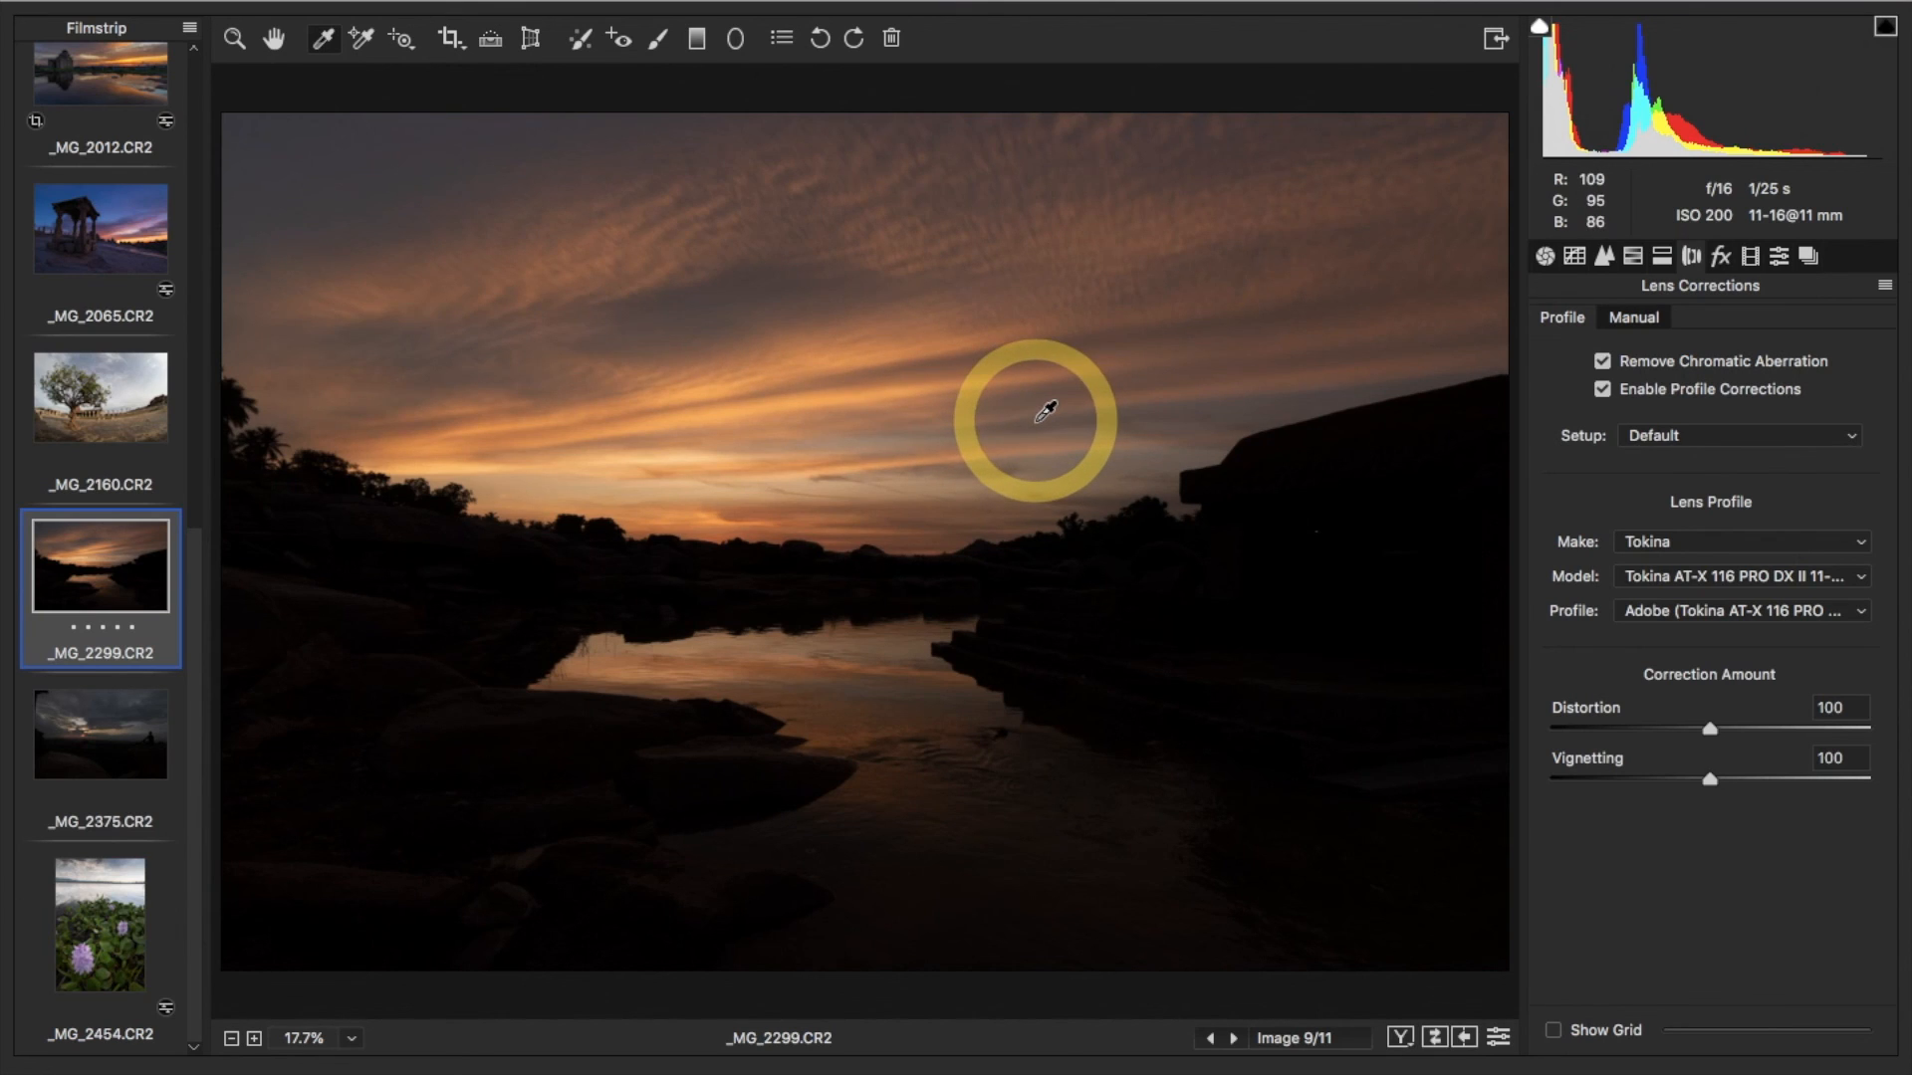
pyautogui.click(1253, 133)
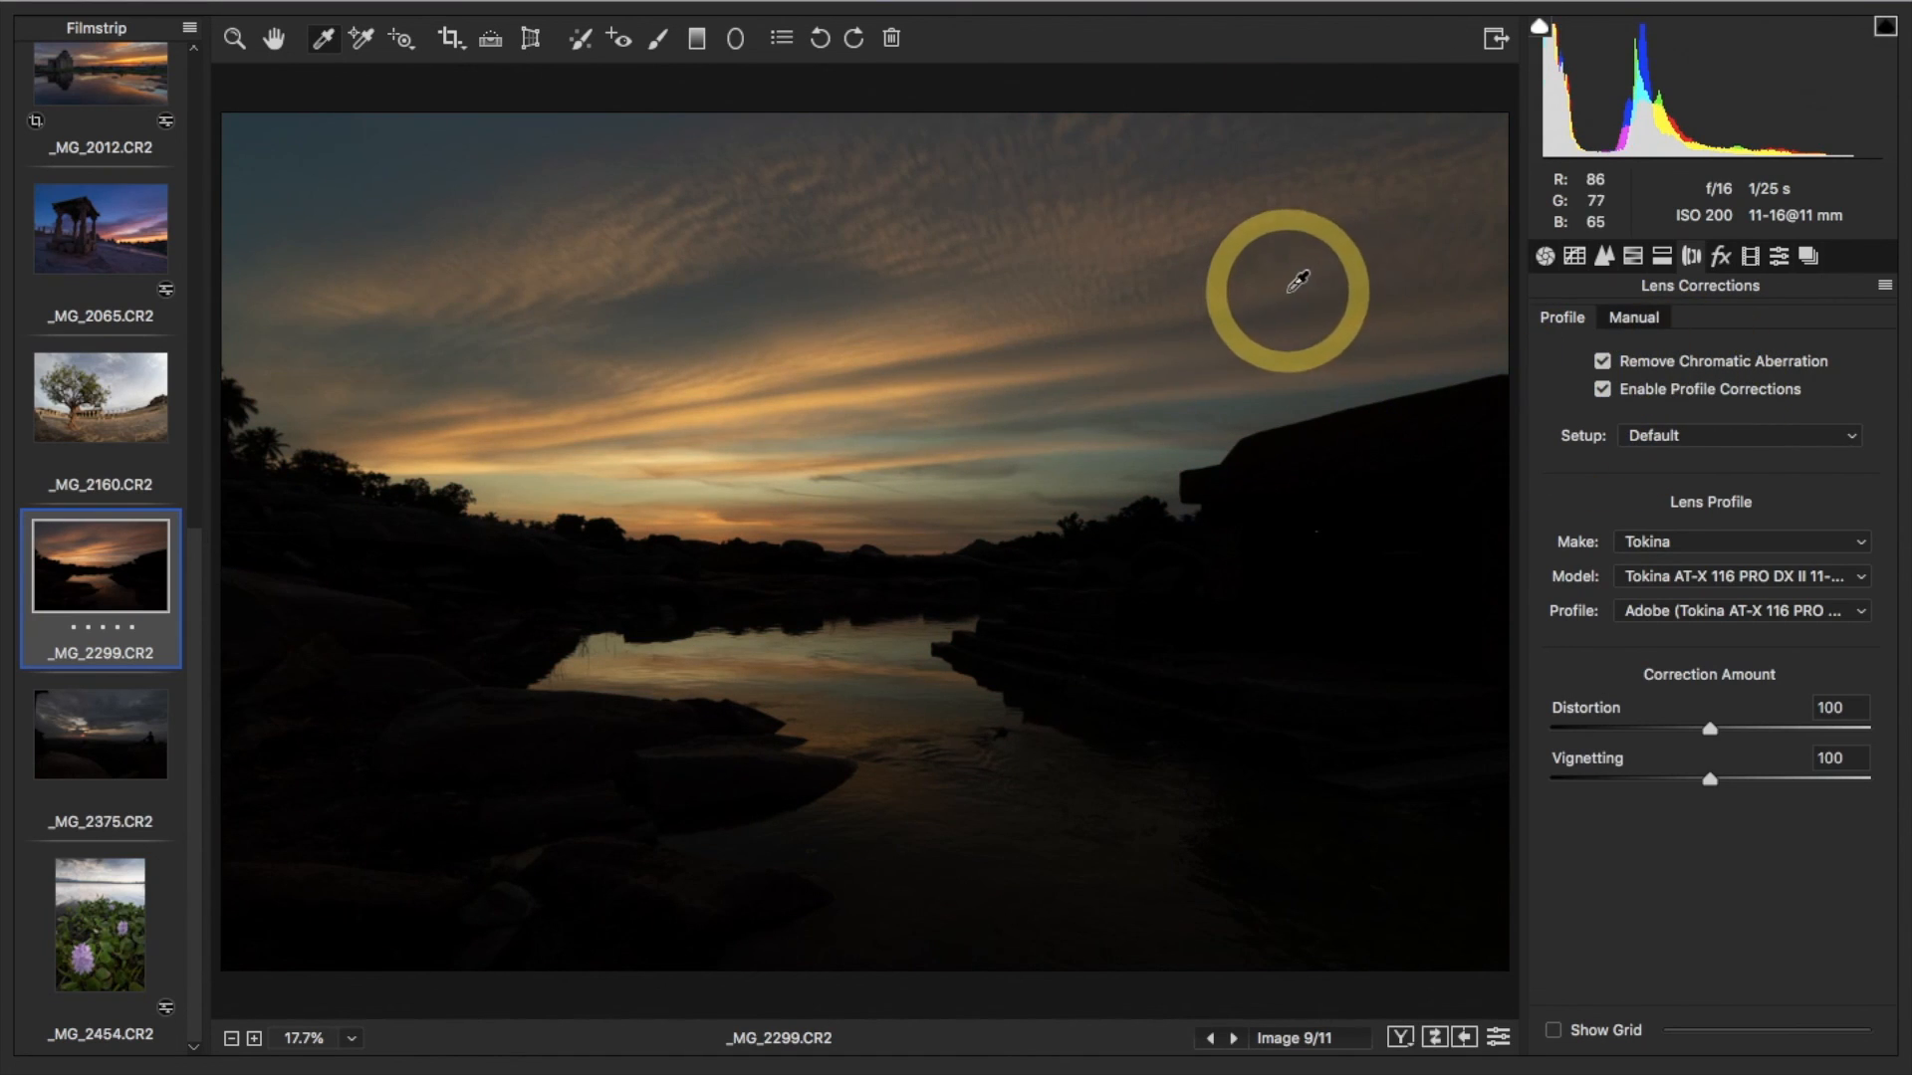
pyautogui.click(1544, 256)
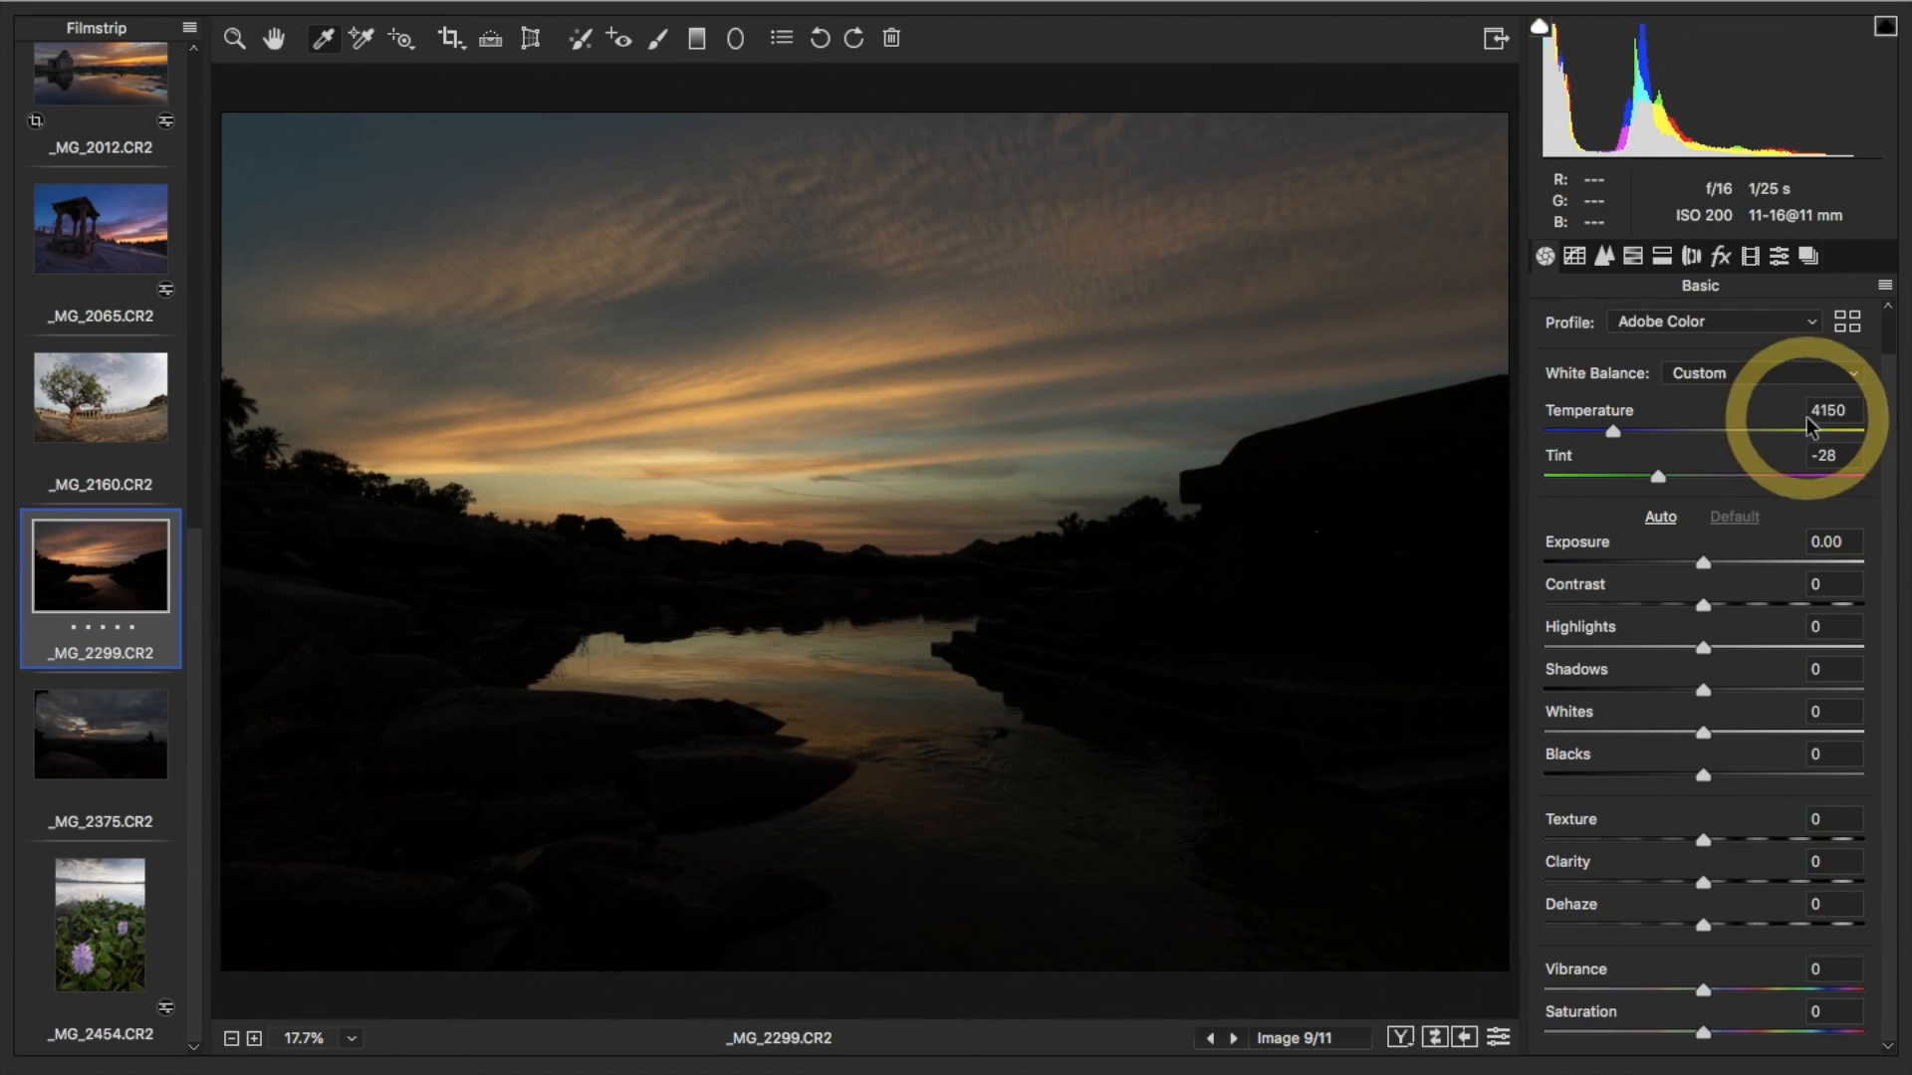
pyautogui.click(1792, 374)
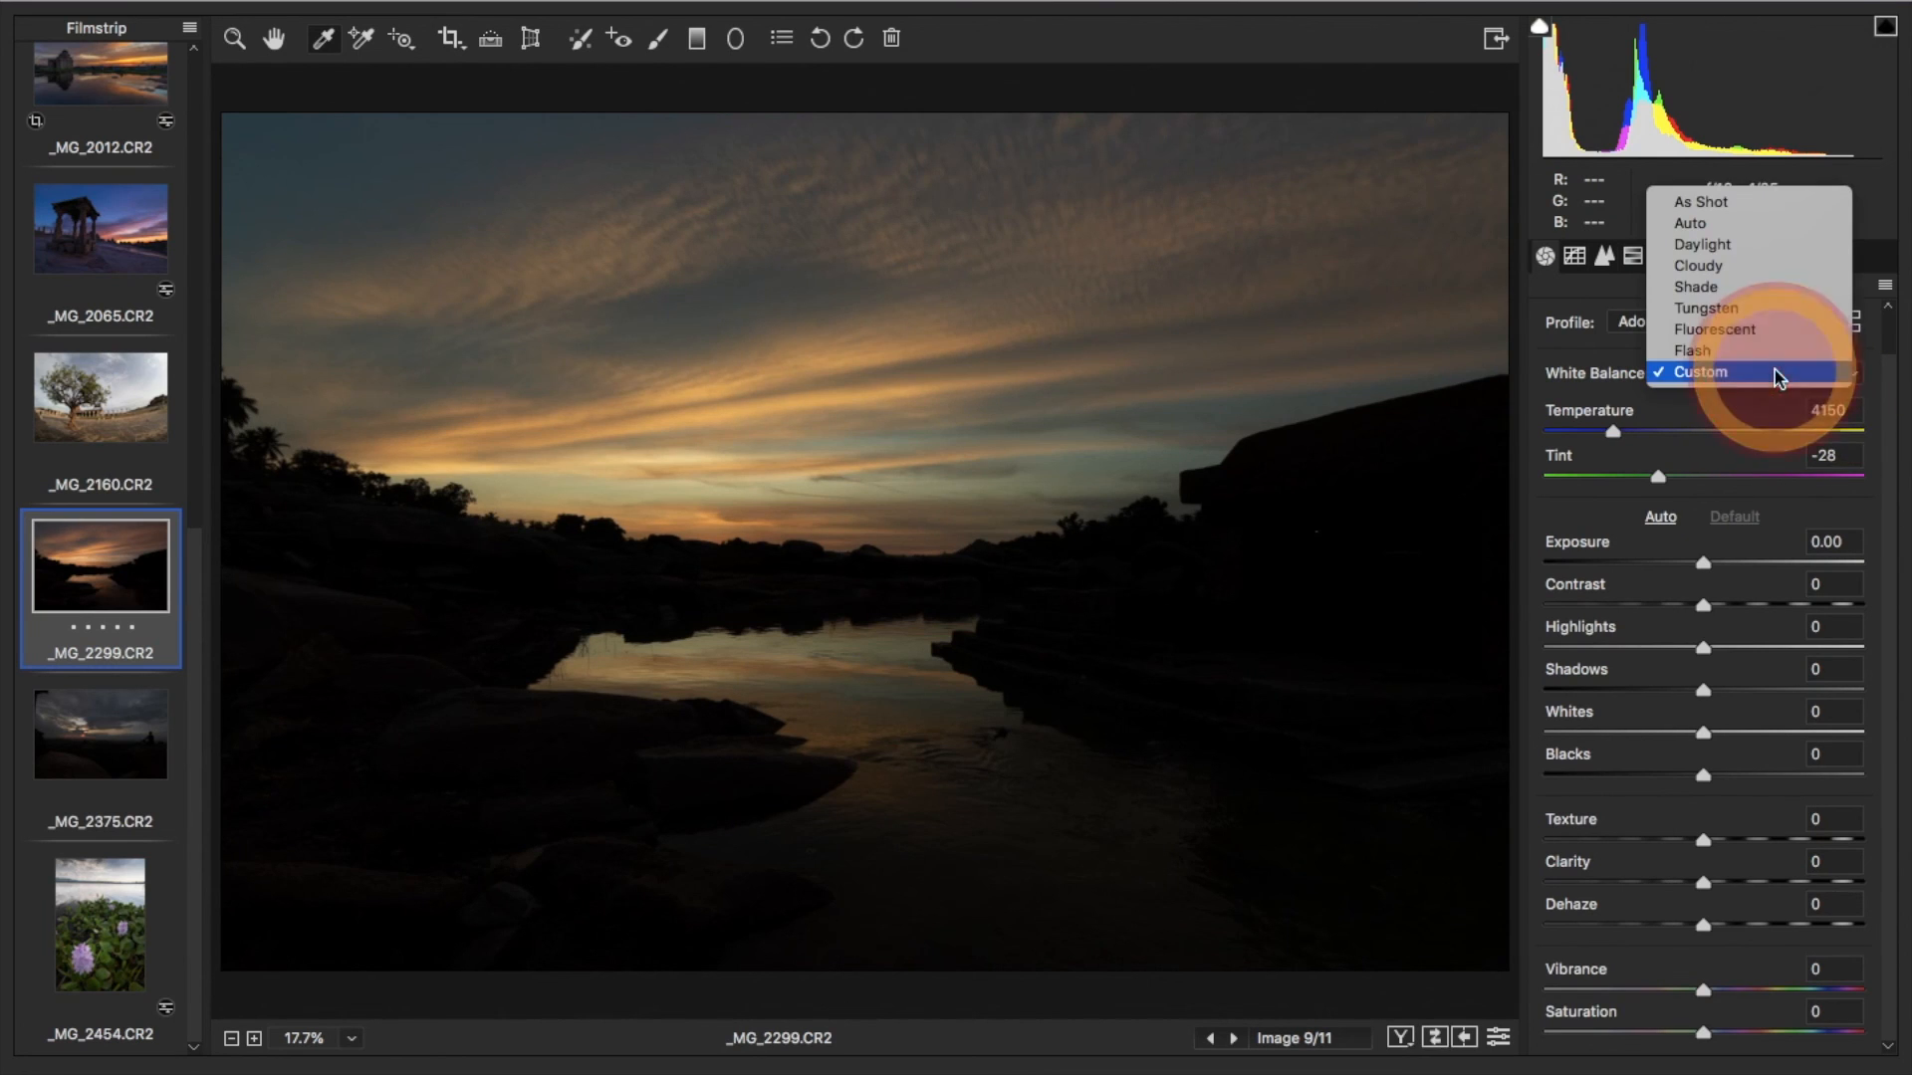
pyautogui.click(1703, 201)
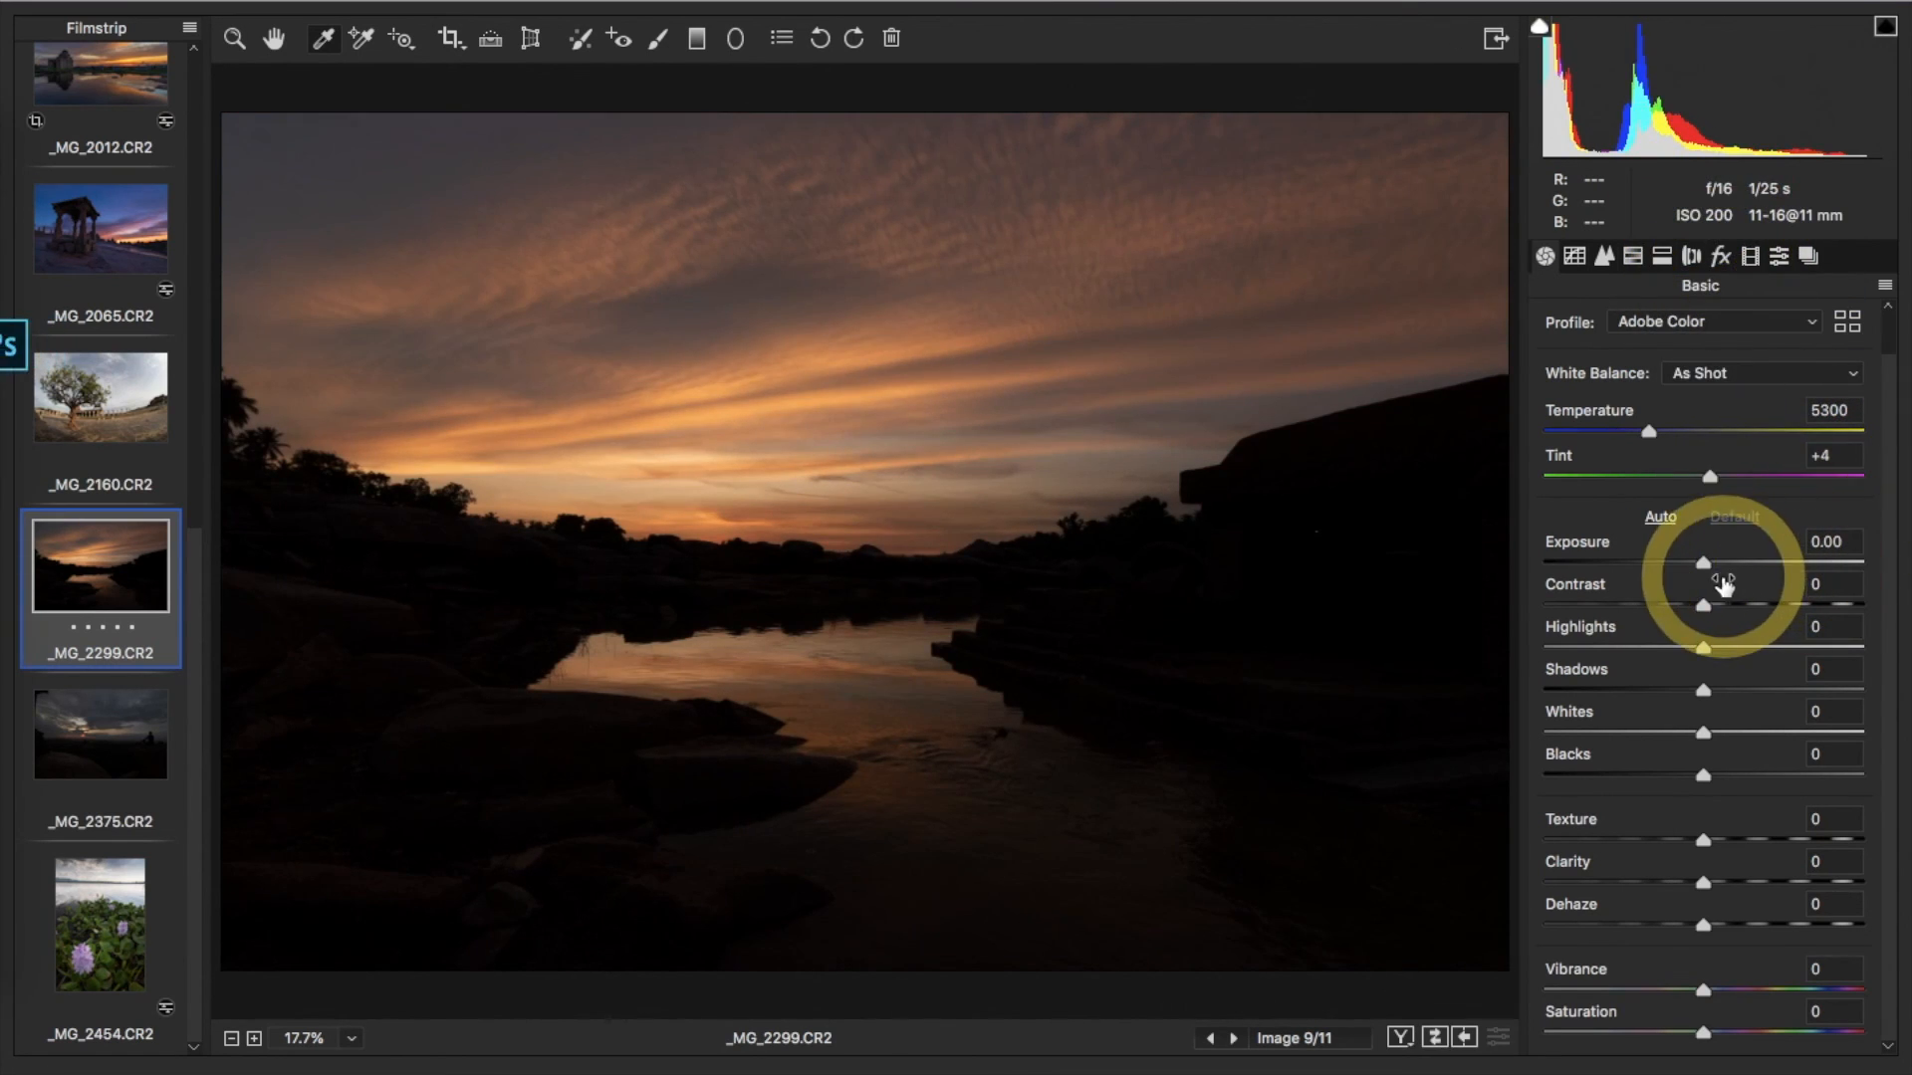
# Apply auto tone to the river sunset, and set exposure to +1.00, highlights to -76, shadows to +100 and blacks to +6
pyautogui.click(1659, 518)
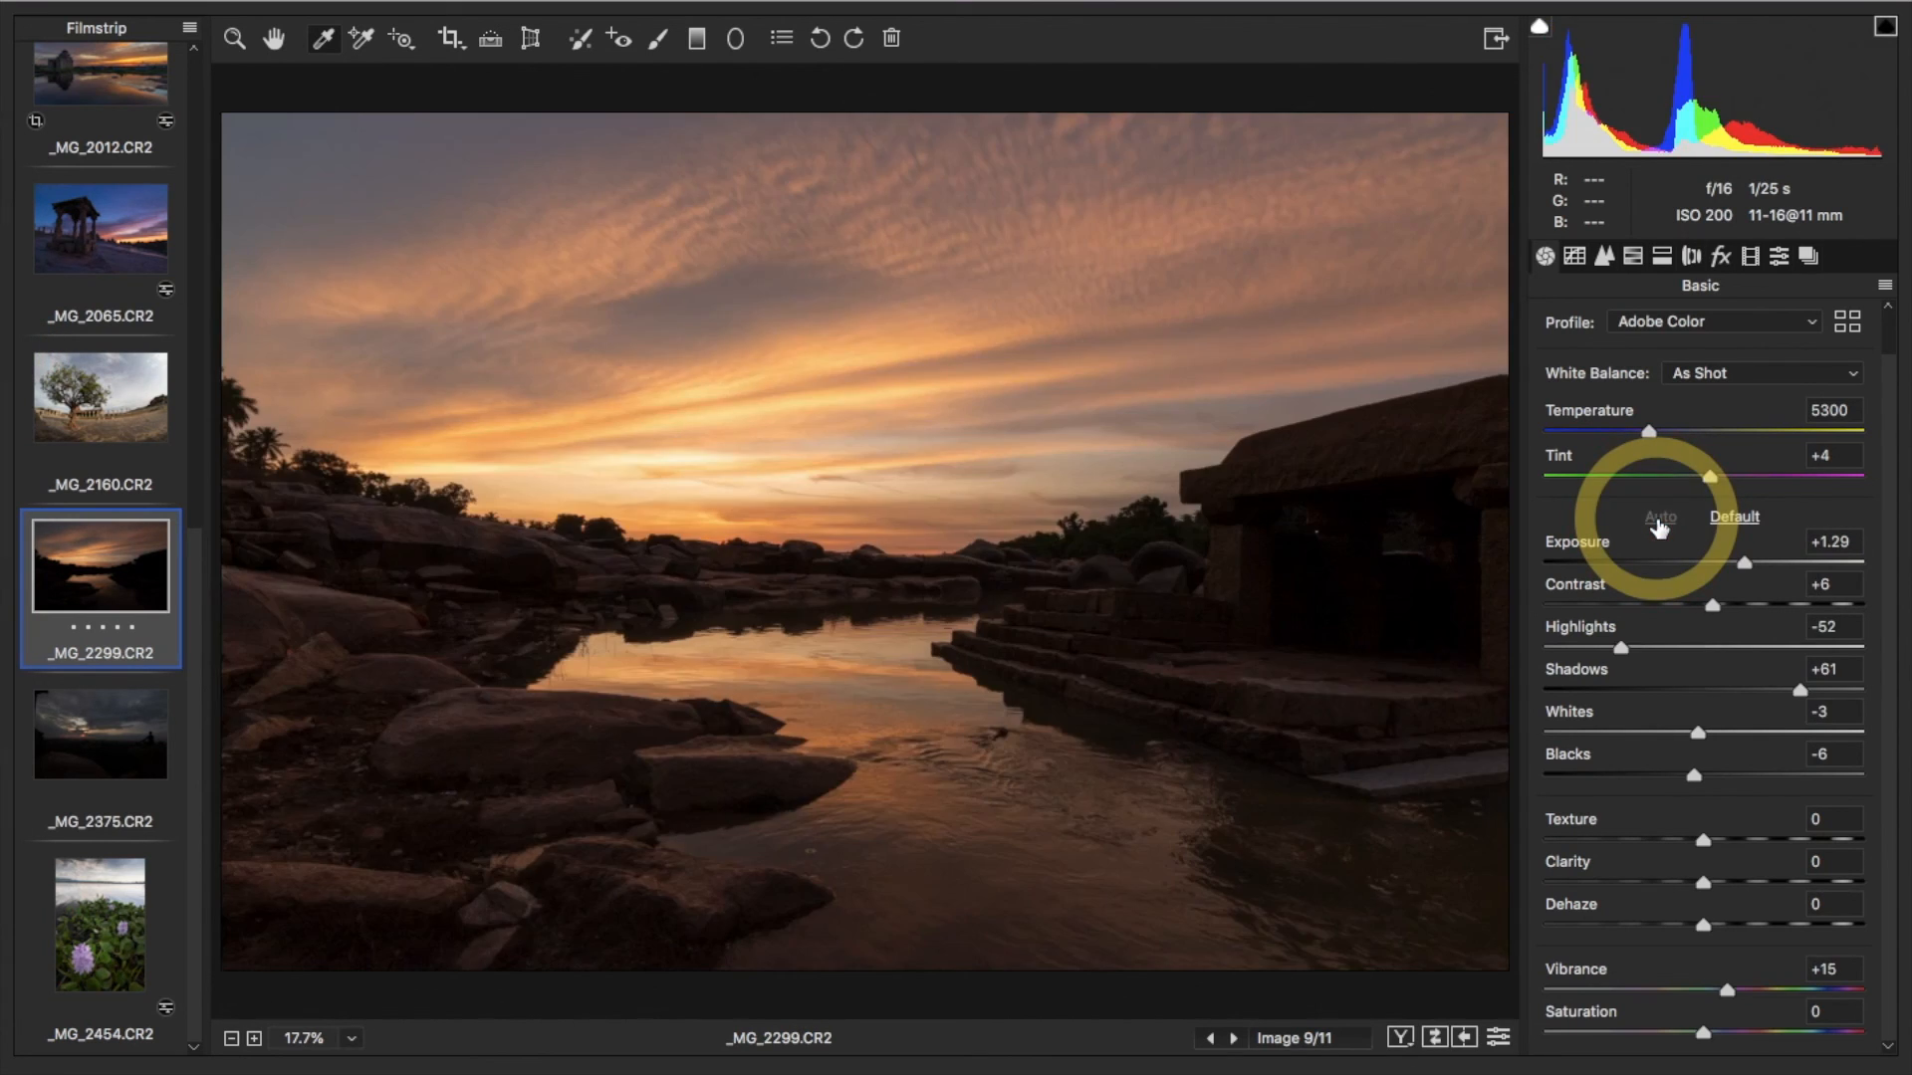
pyautogui.moveTo(1745, 563); pyautogui.dragTo(1725, 588)
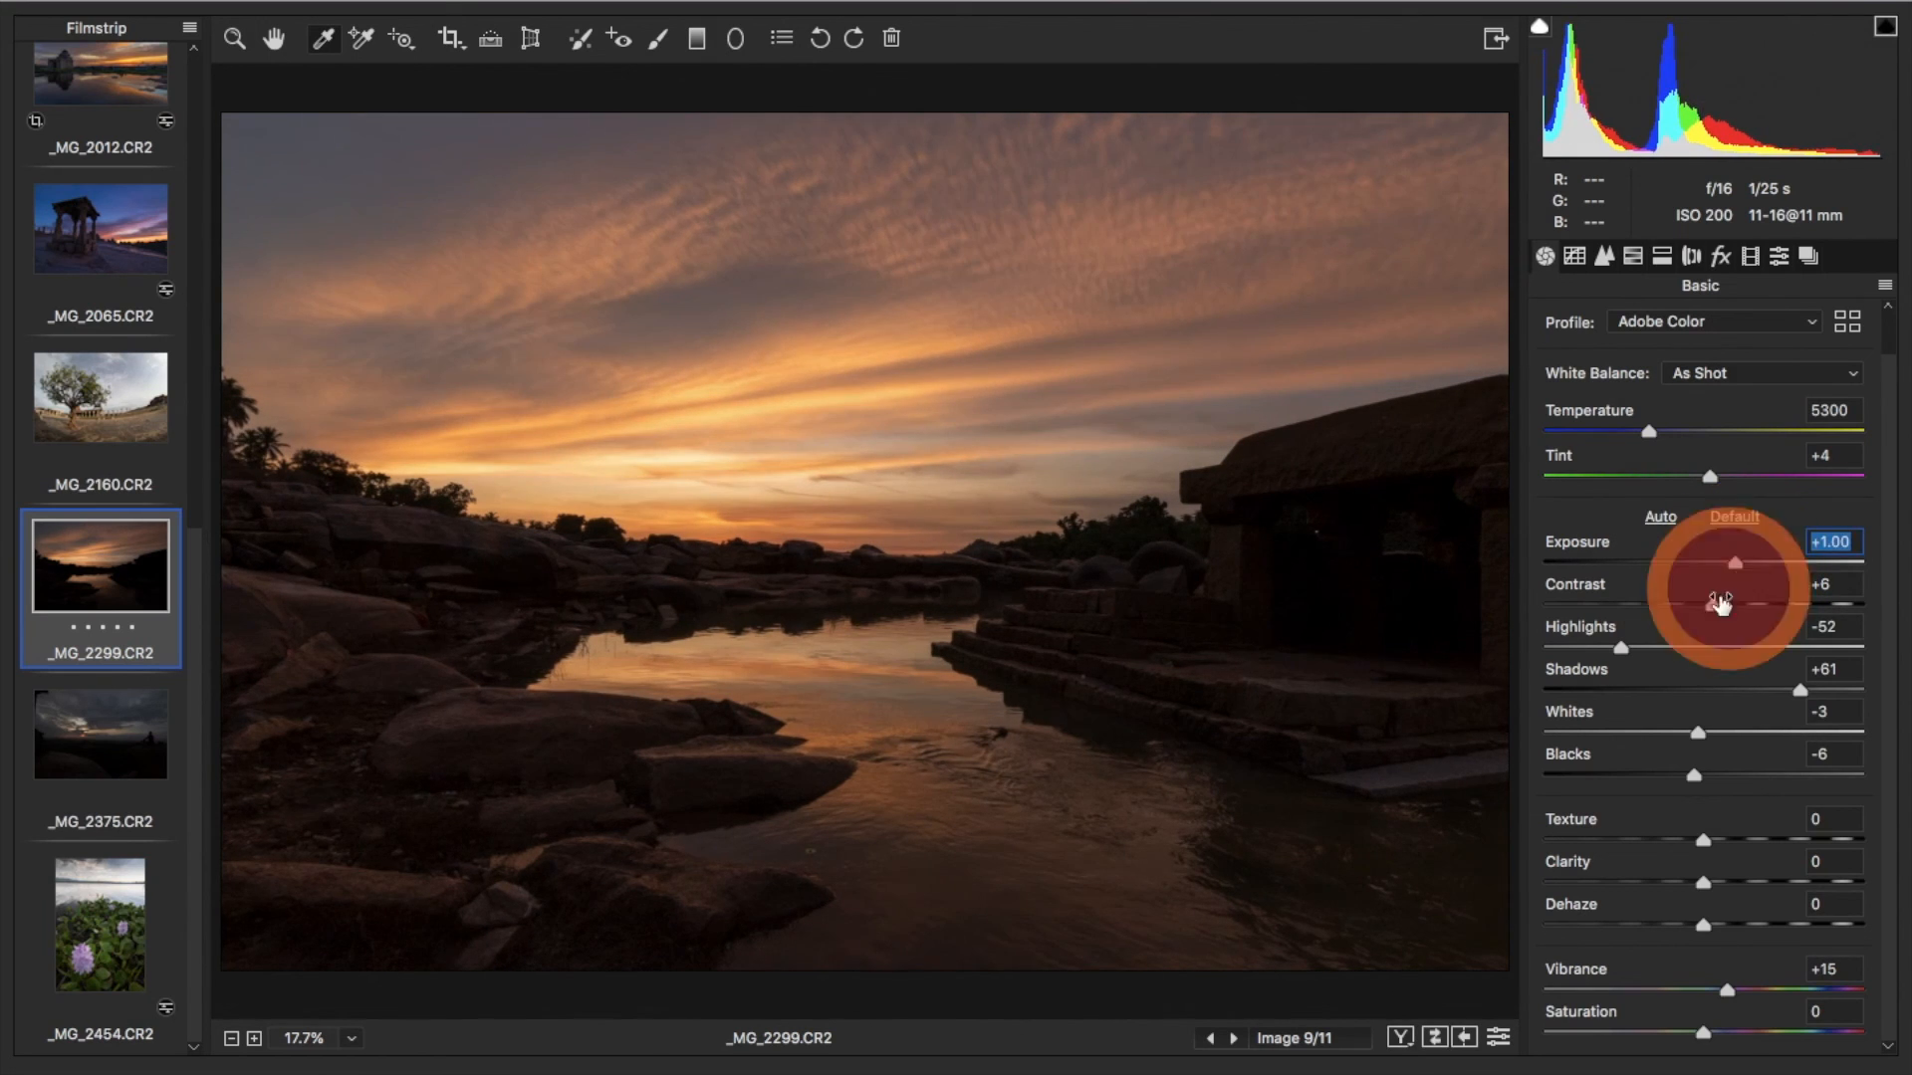
pyautogui.moveTo(1620, 648); pyautogui.dragTo(1580, 649)
pyautogui.moveTo(1798, 690); pyautogui.dragTo(1905, 685)
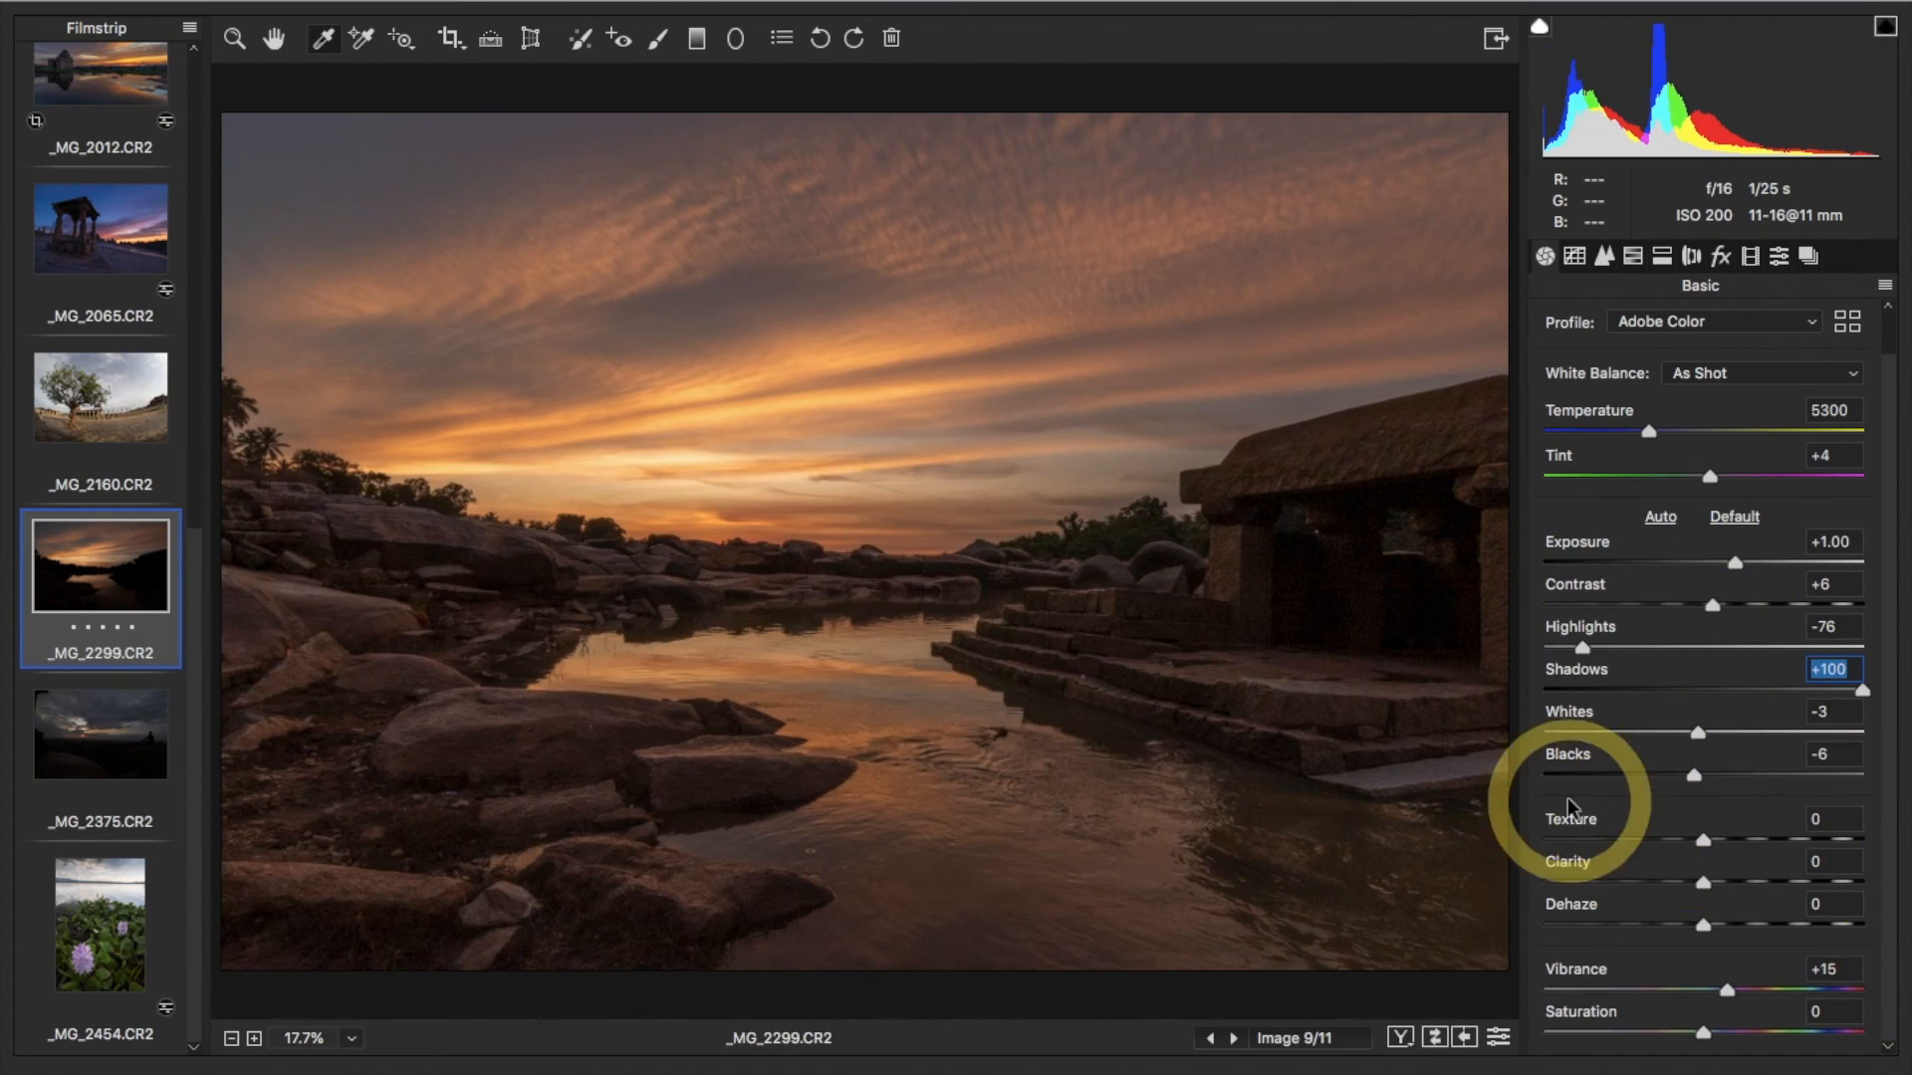
pyautogui.moveTo(1696, 775); pyautogui.dragTo(1716, 774)
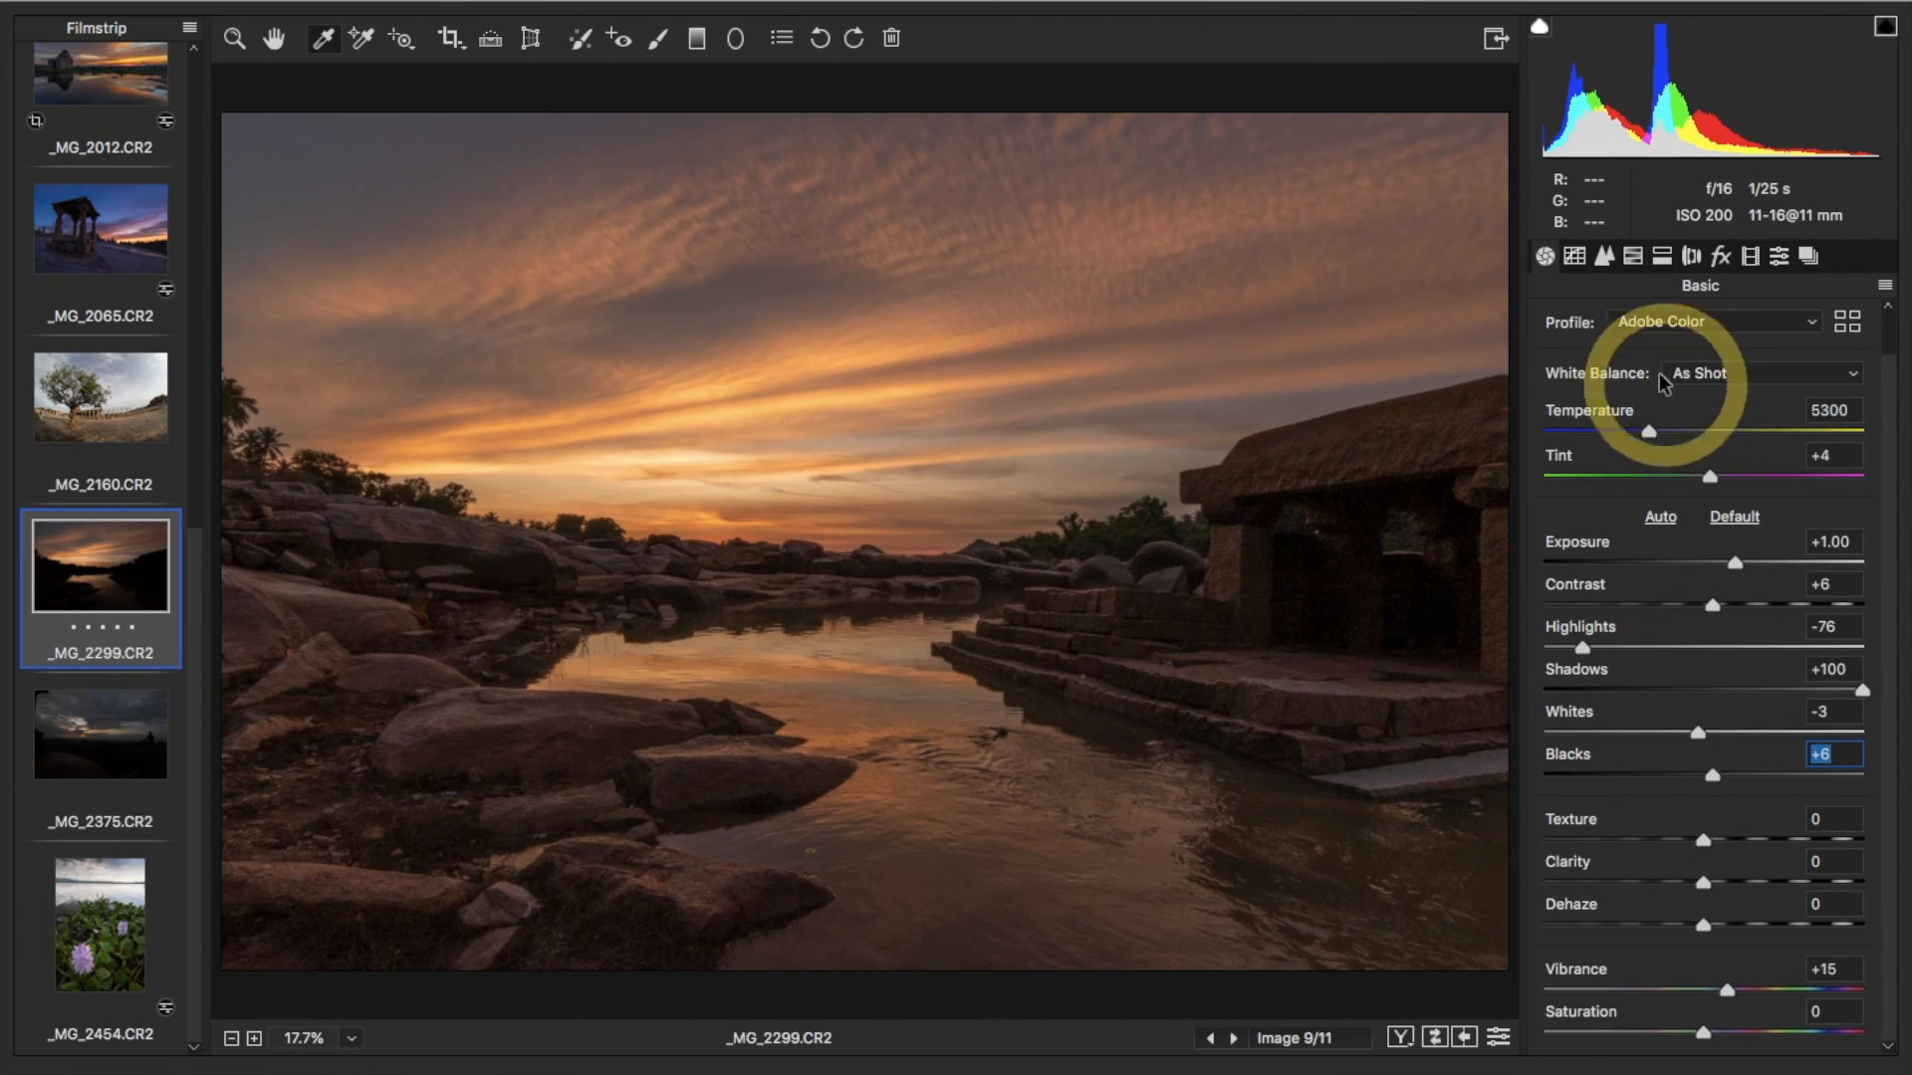
# Raise the river sunset's HSL saturation, setting oranges to +18, yellows to +13 and blues to +66
pyautogui.click(1634, 259)
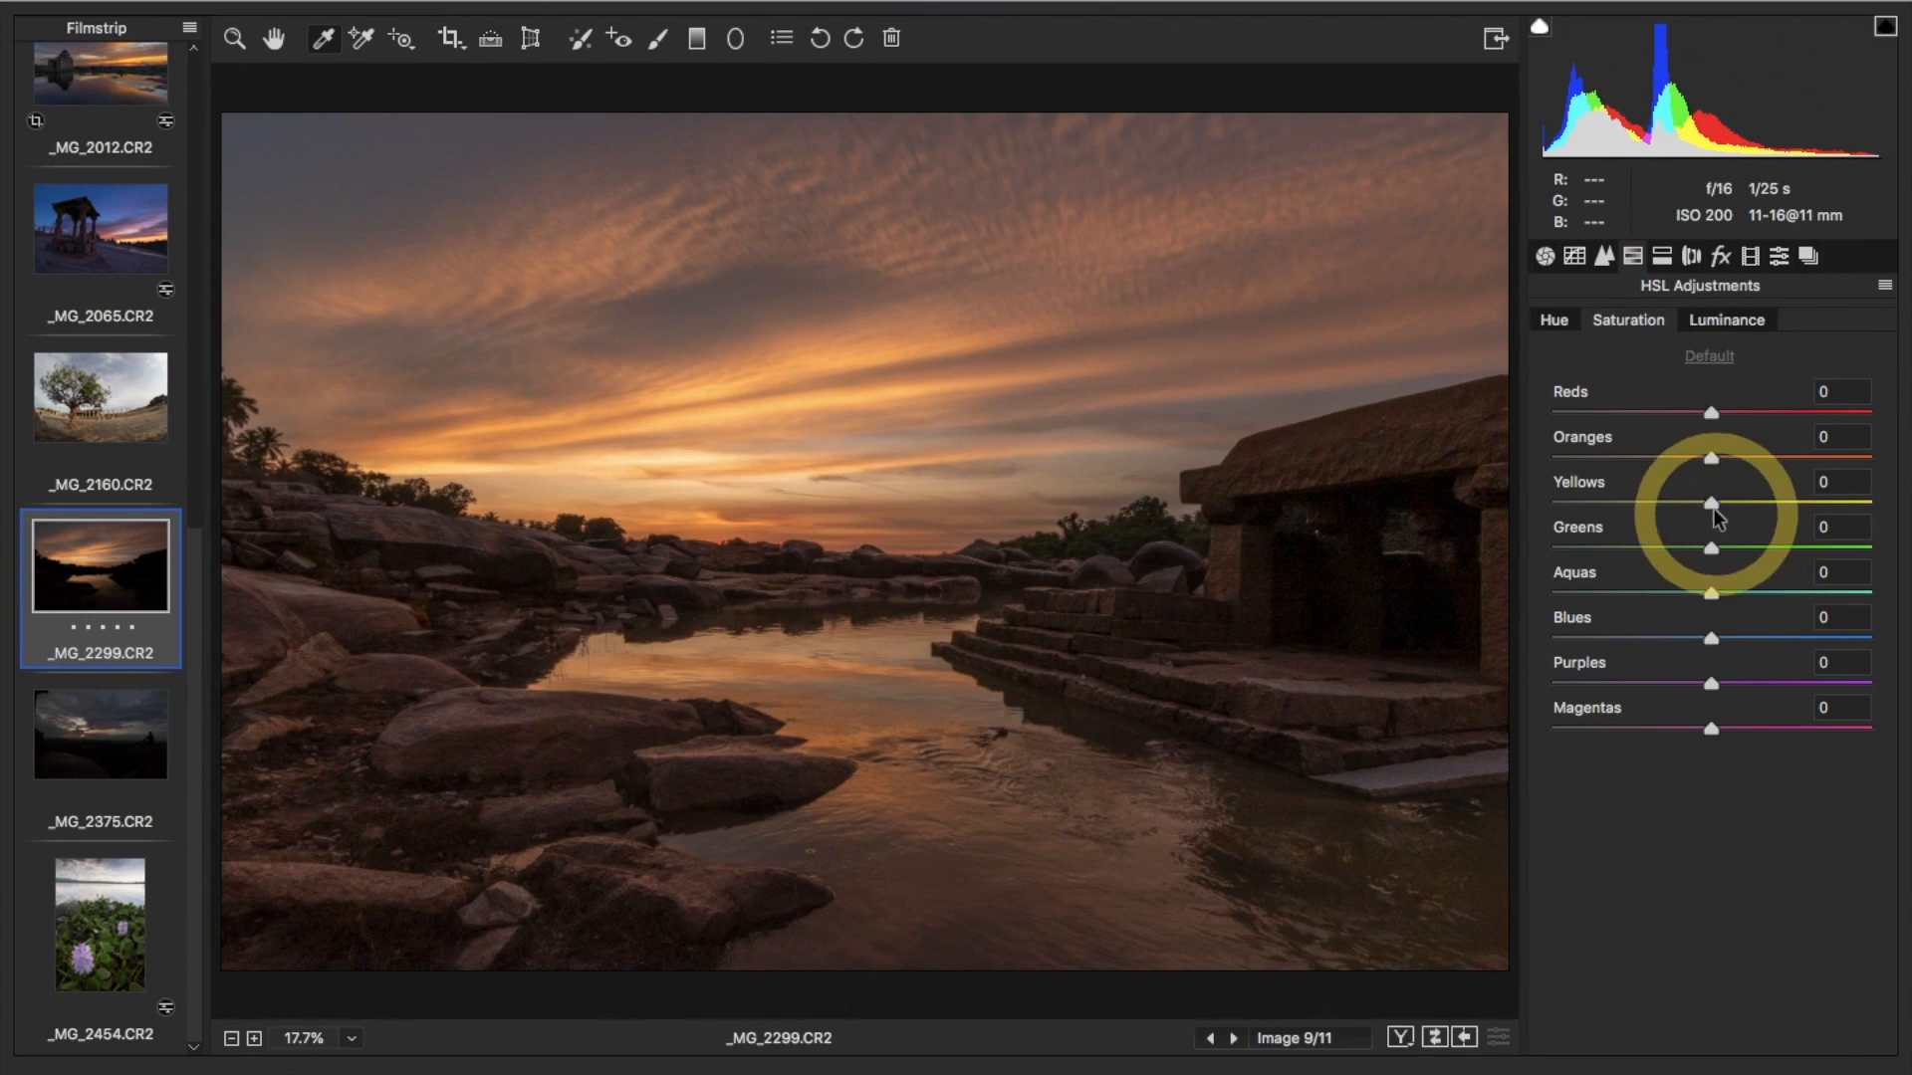
pyautogui.moveTo(1711, 457); pyautogui.dragTo(1735, 502)
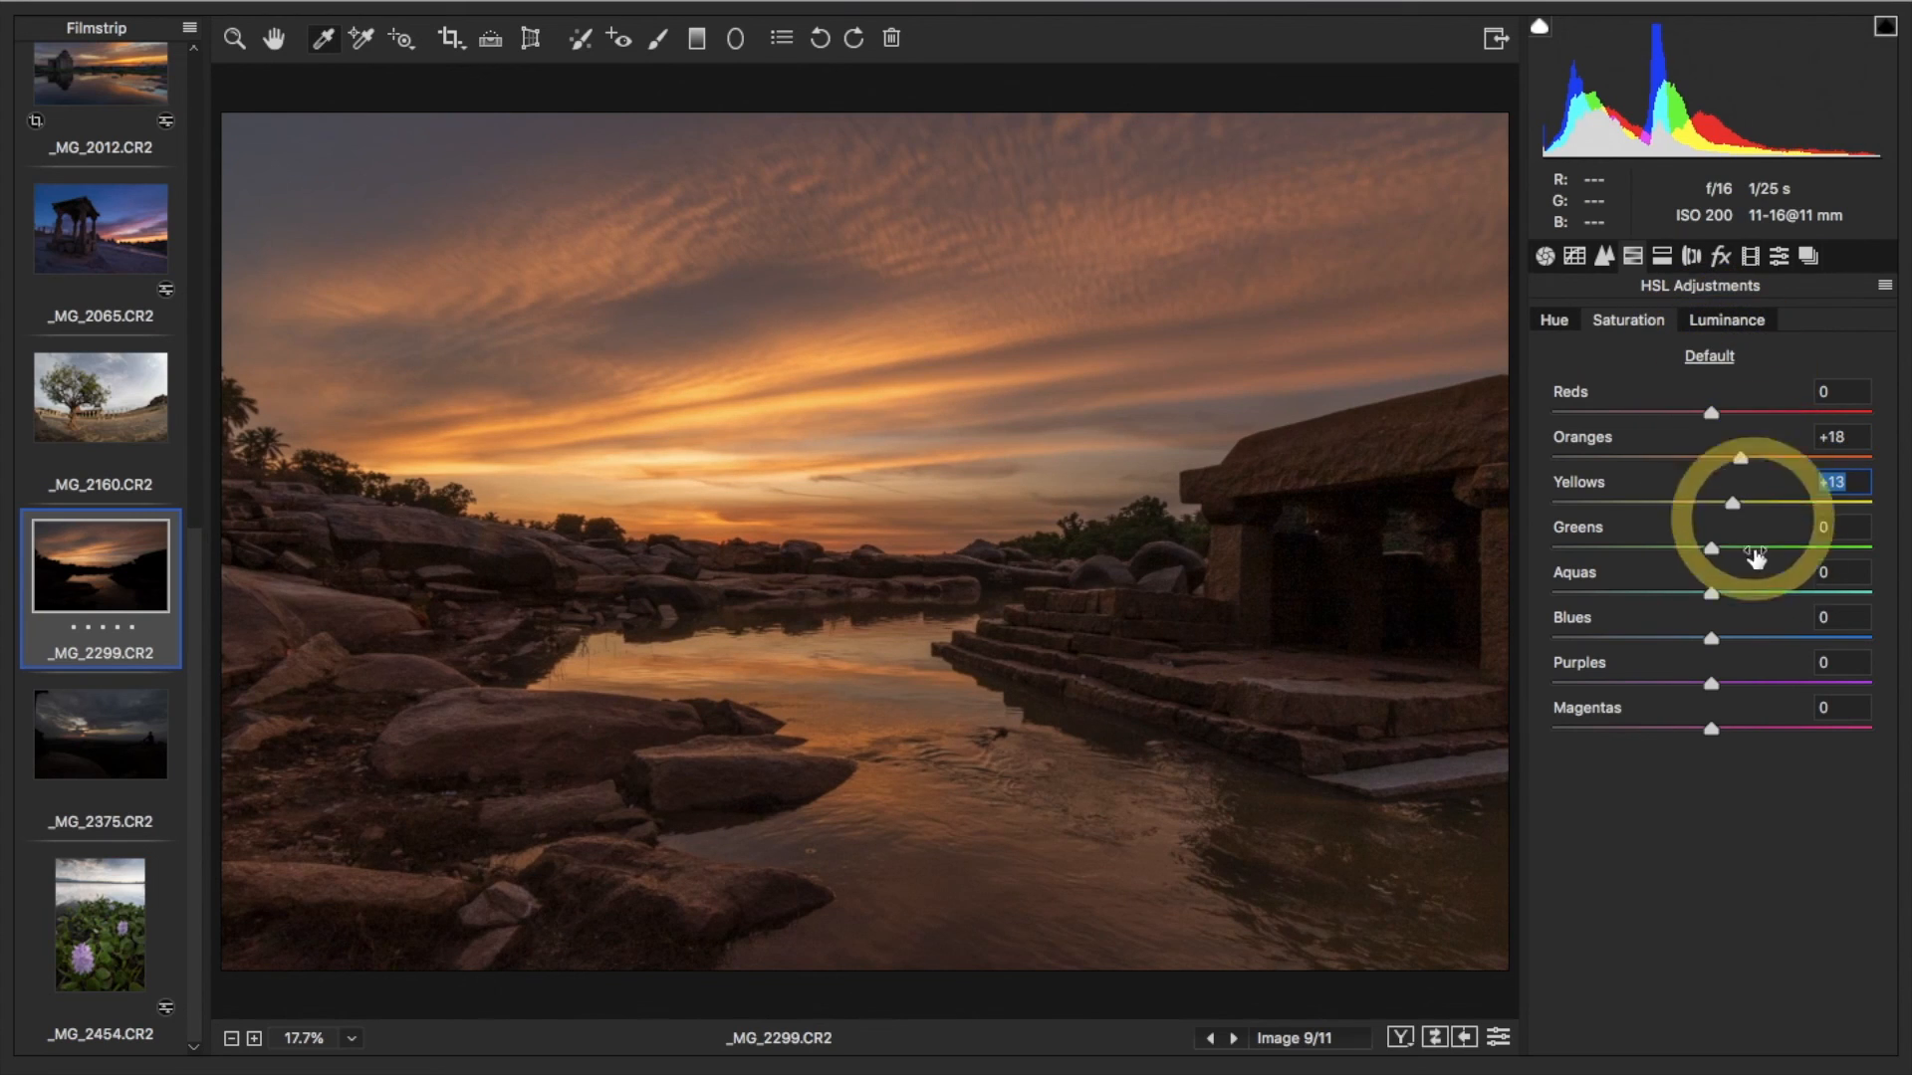
pyautogui.moveTo(1713, 638); pyautogui.dragTo(1816, 638)
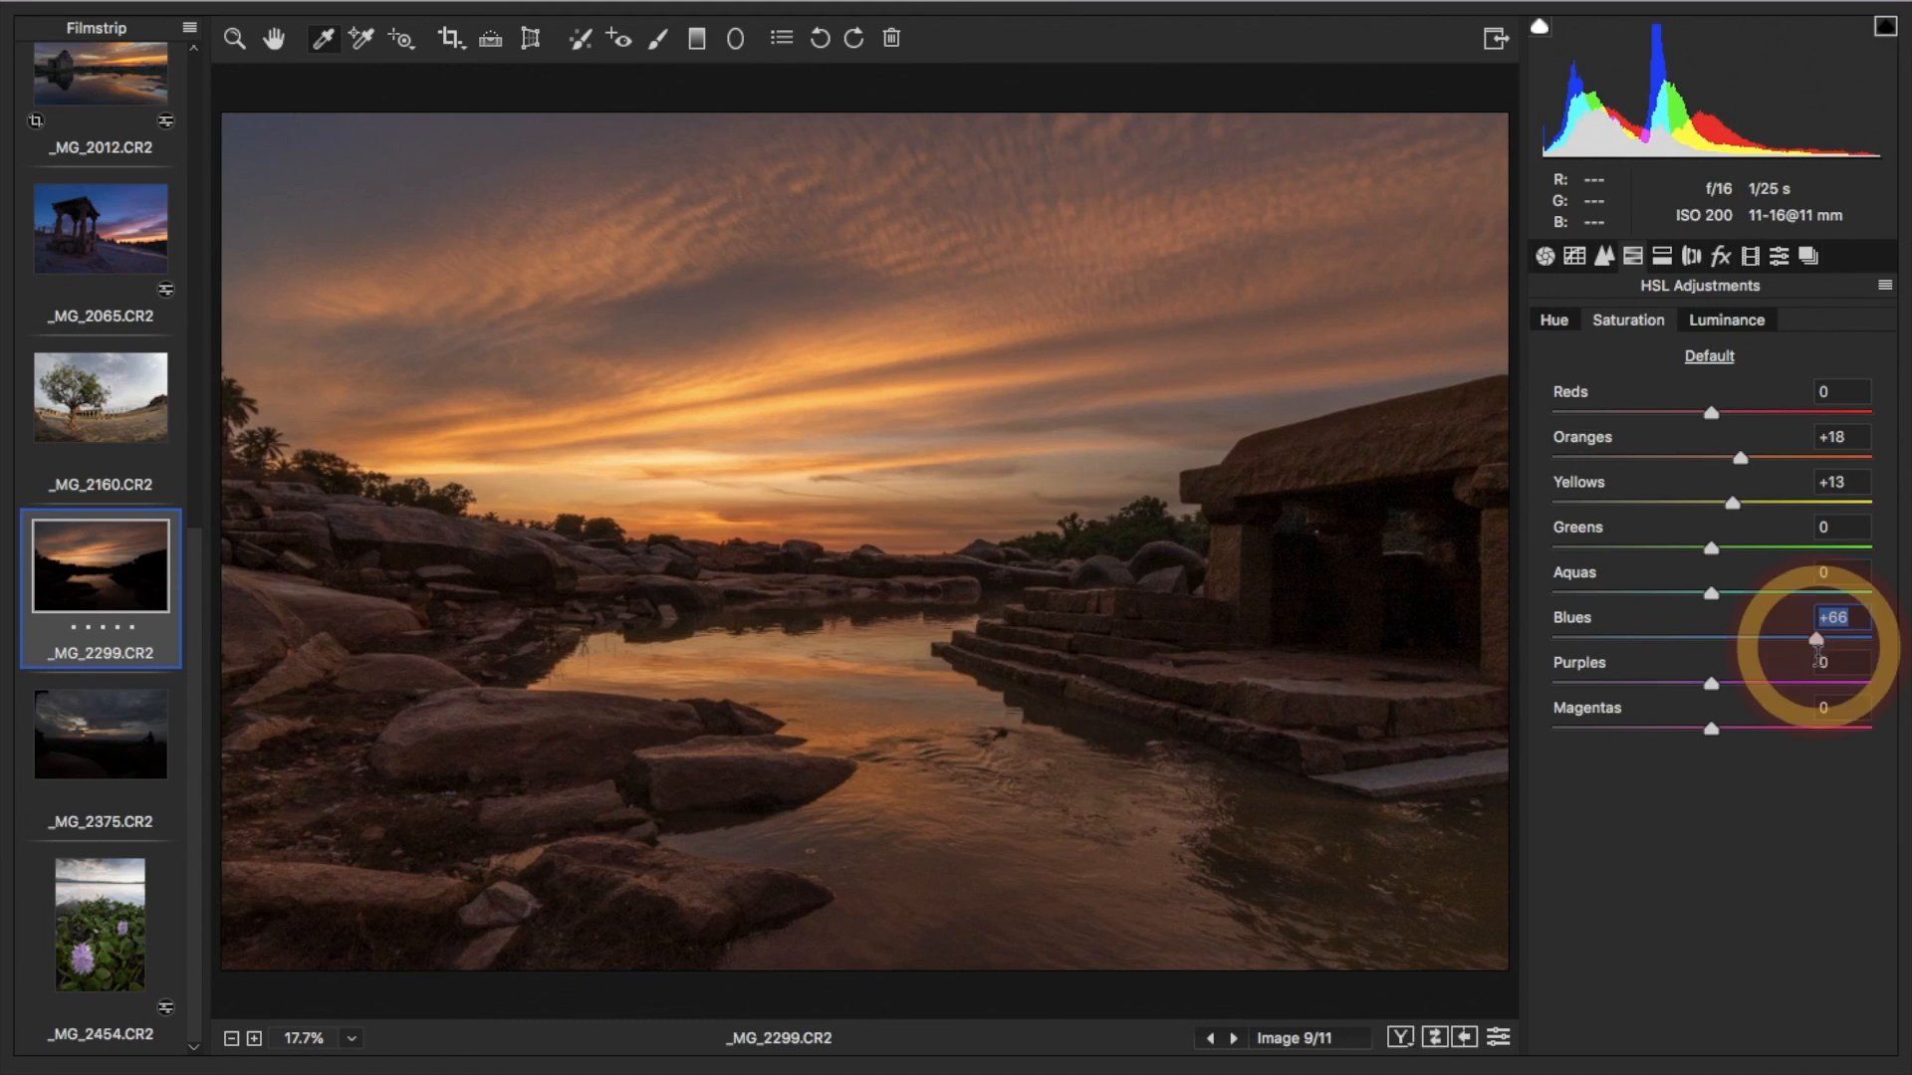
# Compare the river sunset's original and edited versions by cycling through the before/after views, ending in the single view
pyautogui.click(1400, 1039)
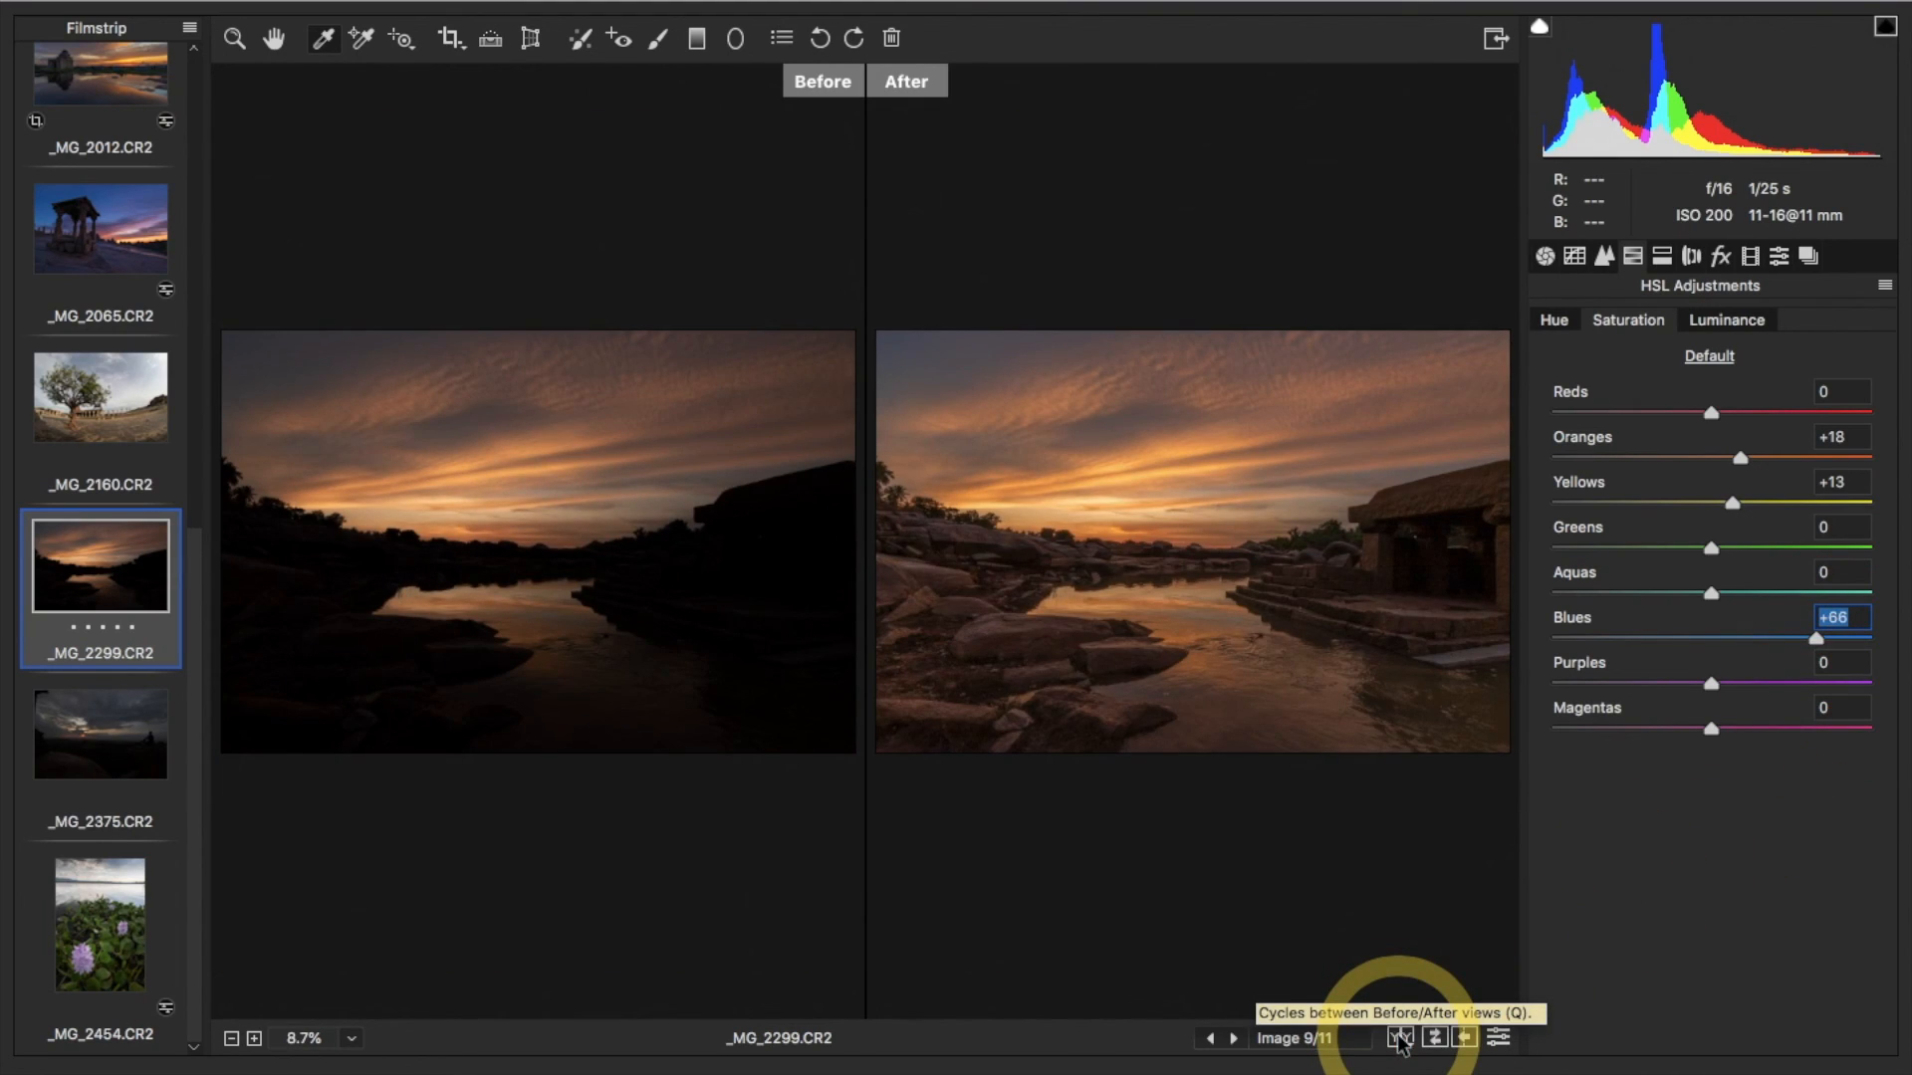
pyautogui.click(1195, 500)
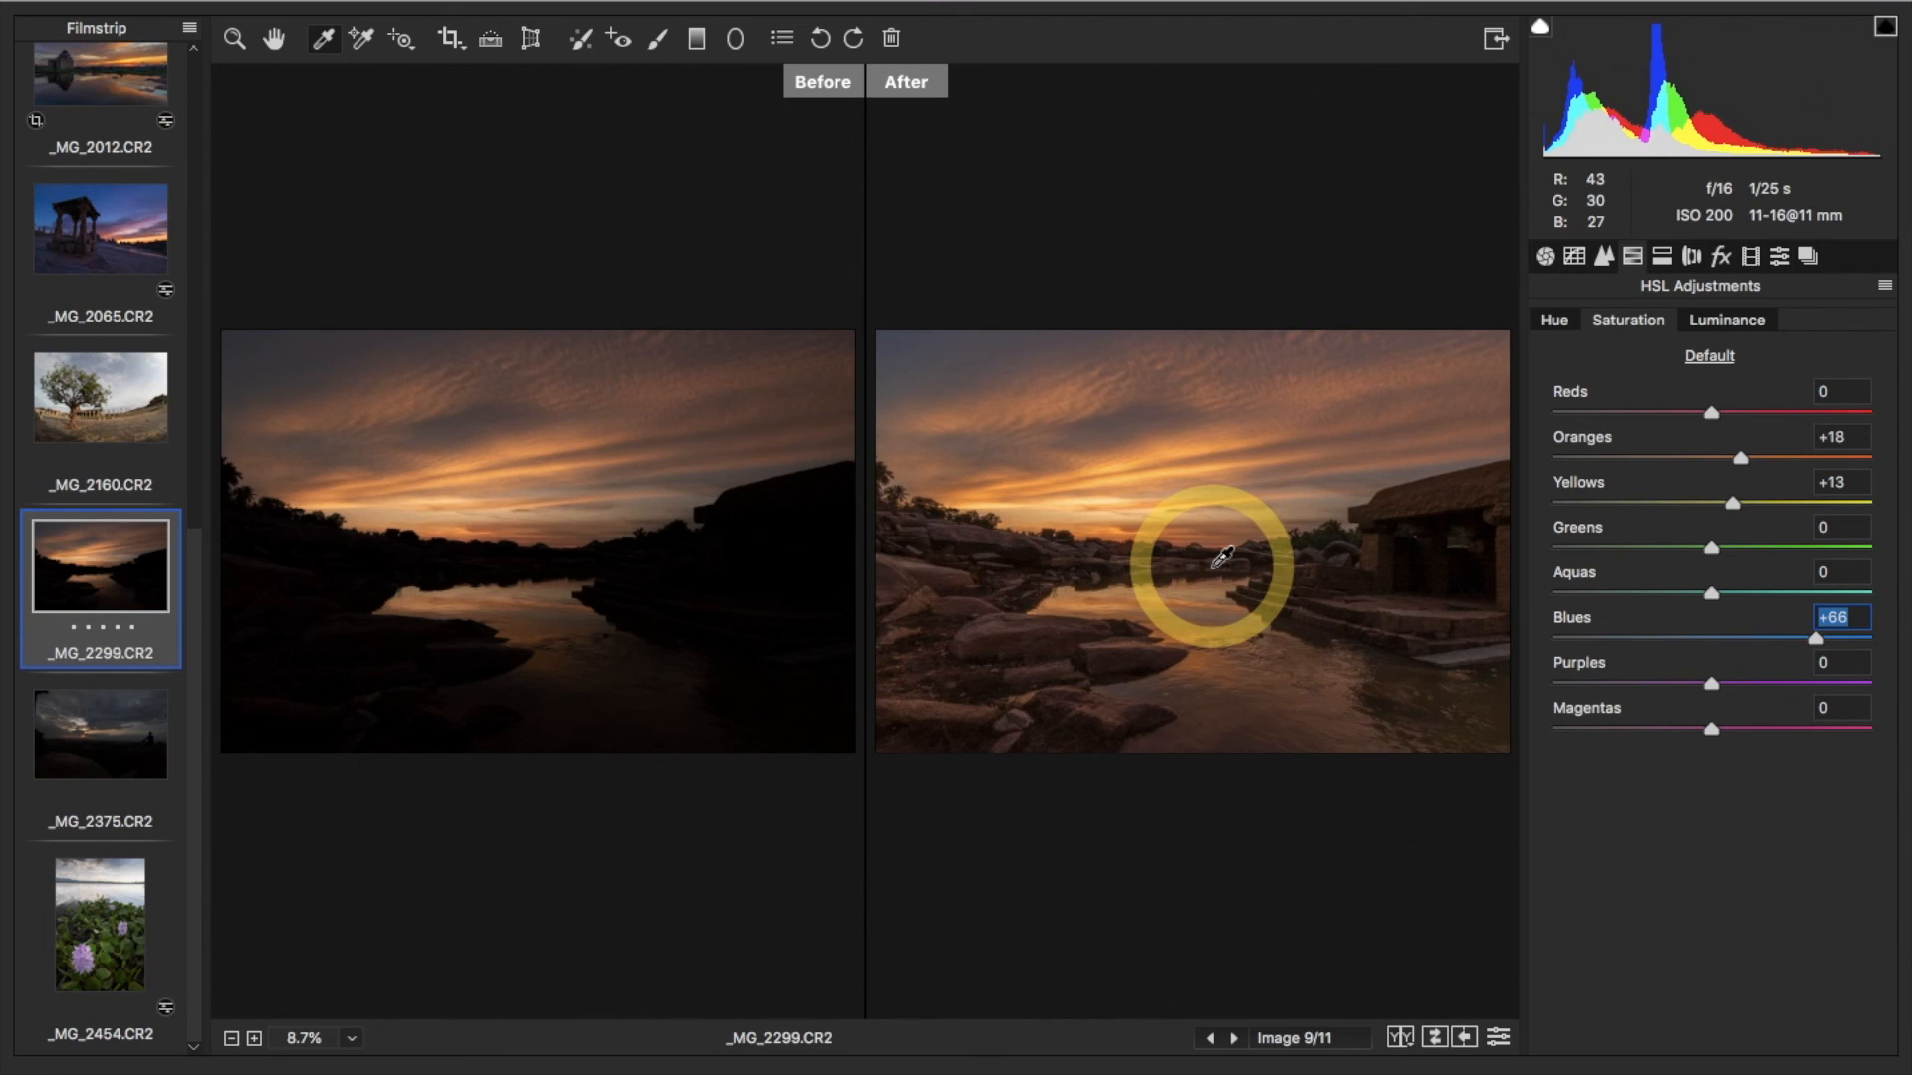
pyautogui.click(234, 38)
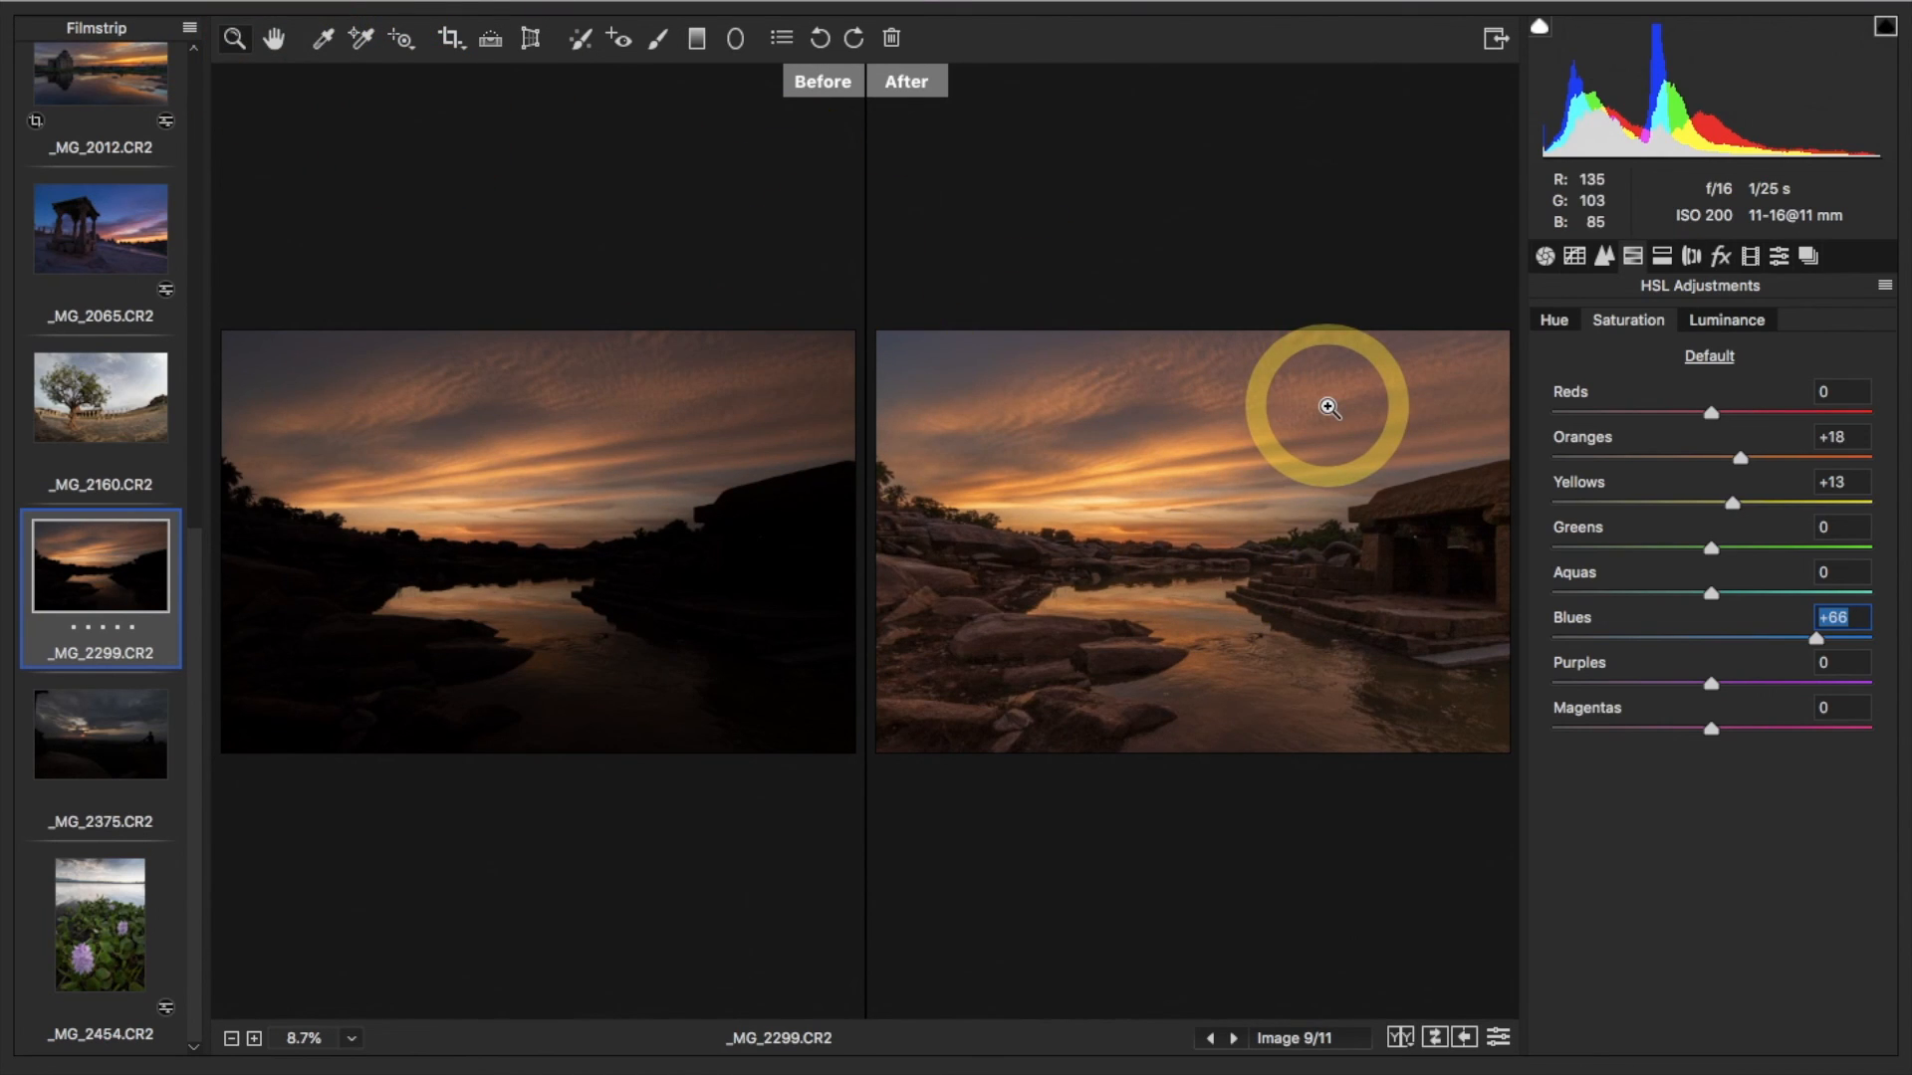
pyautogui.click(1400, 1038)
pyautogui.click(1400, 1038)
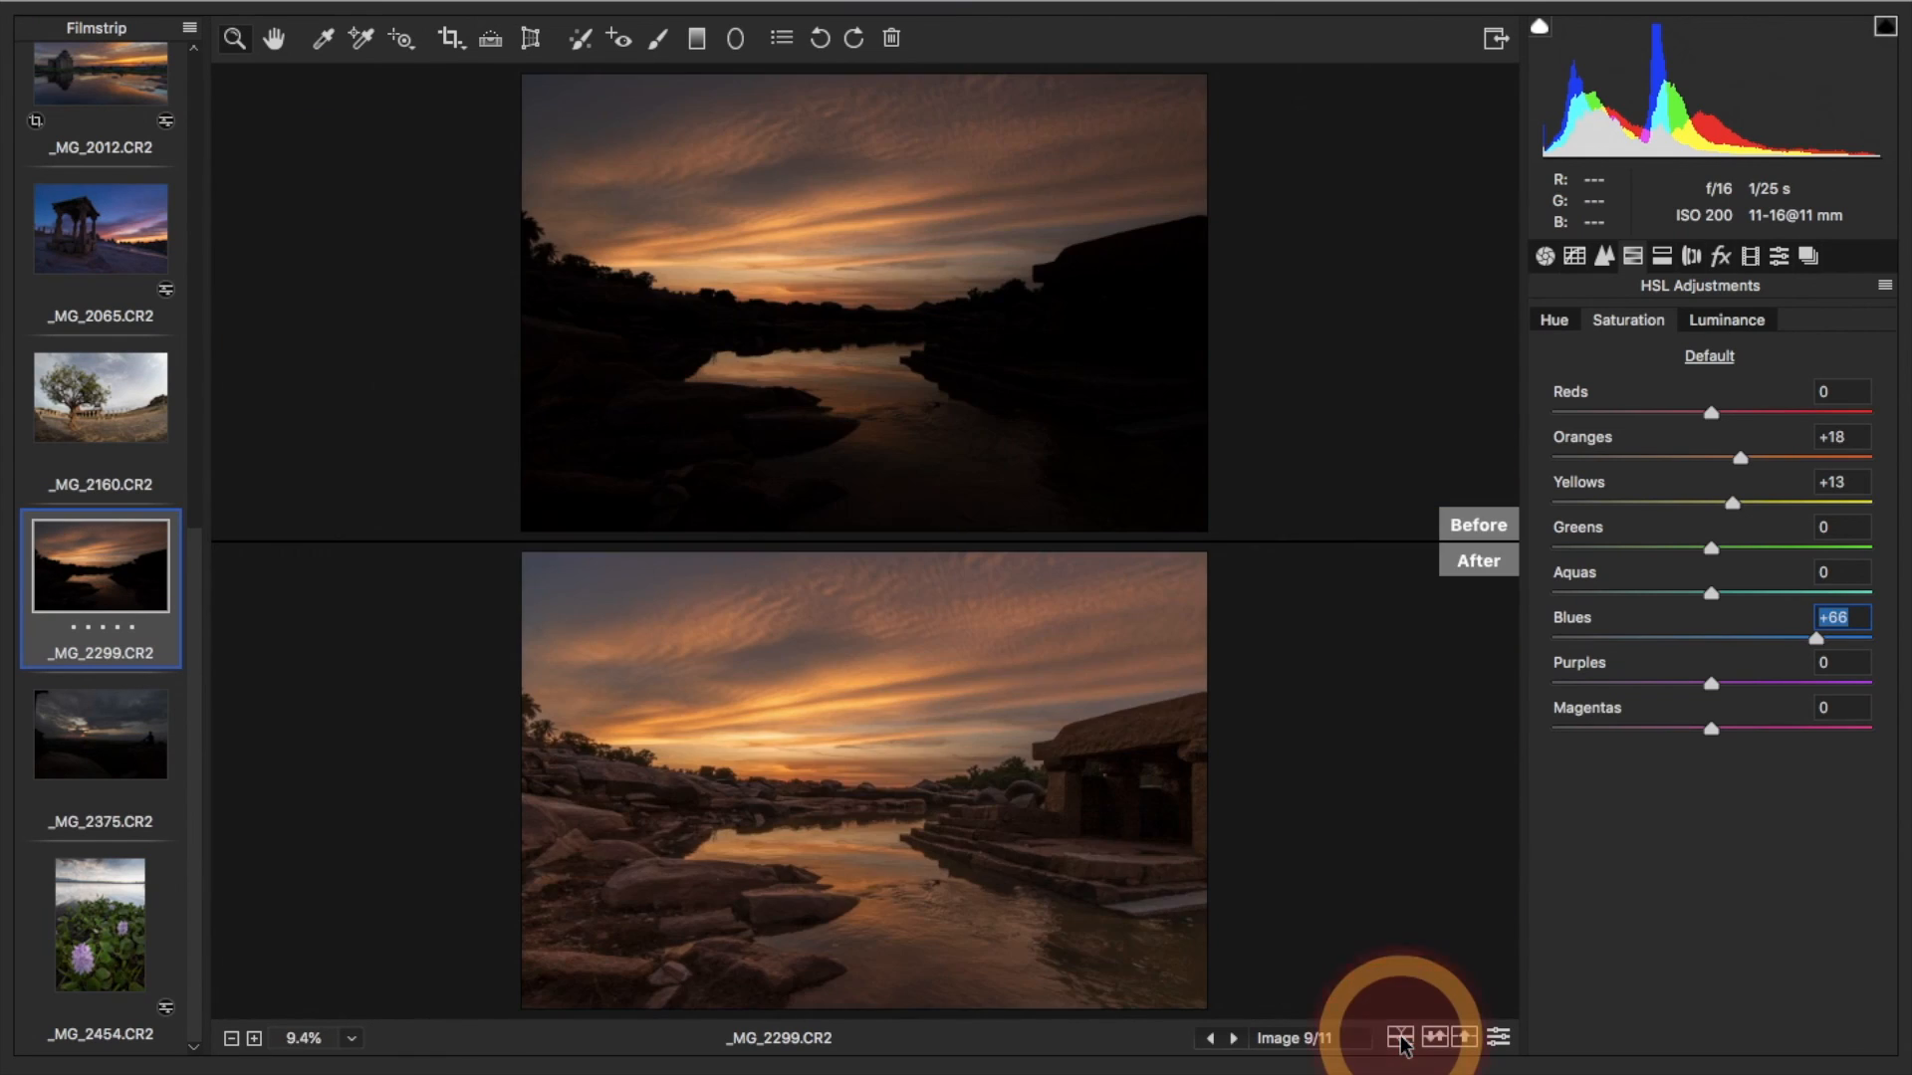
pyautogui.click(1400, 1038)
pyautogui.click(1399, 1039)
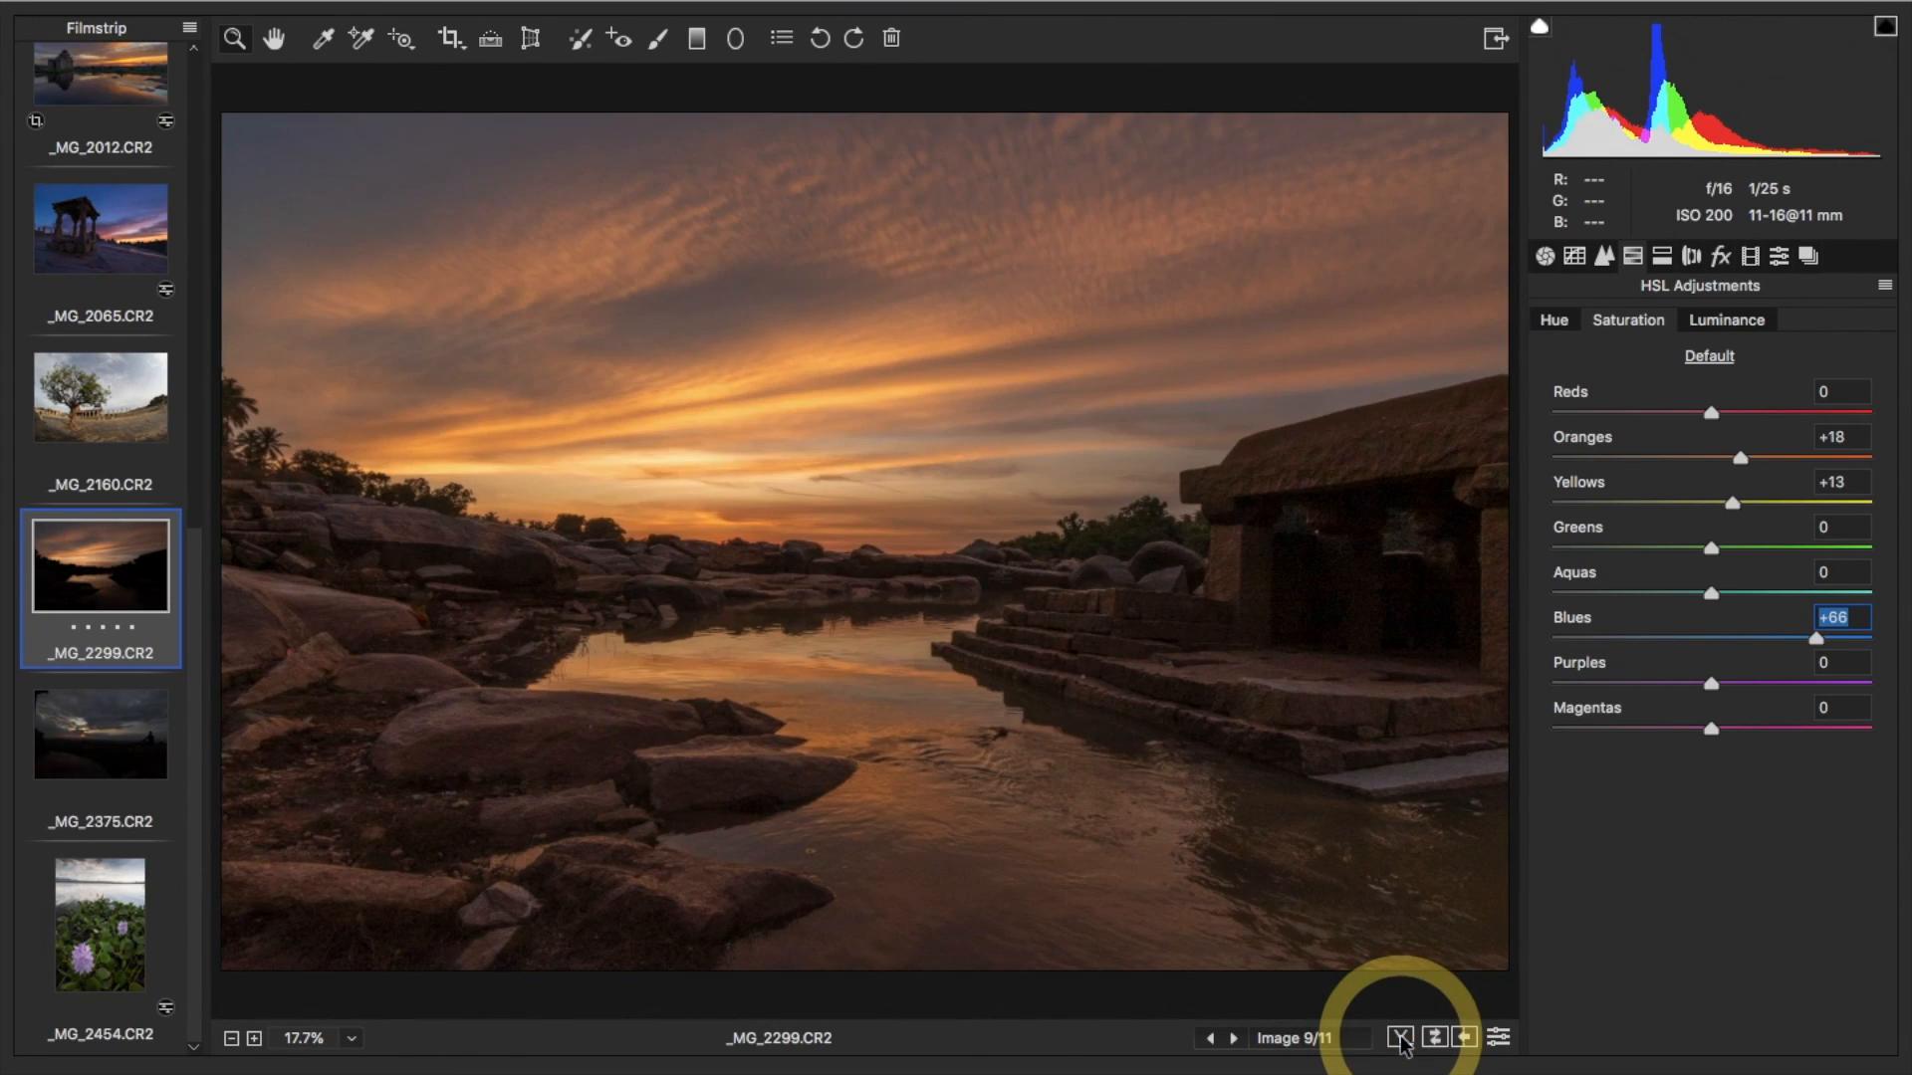